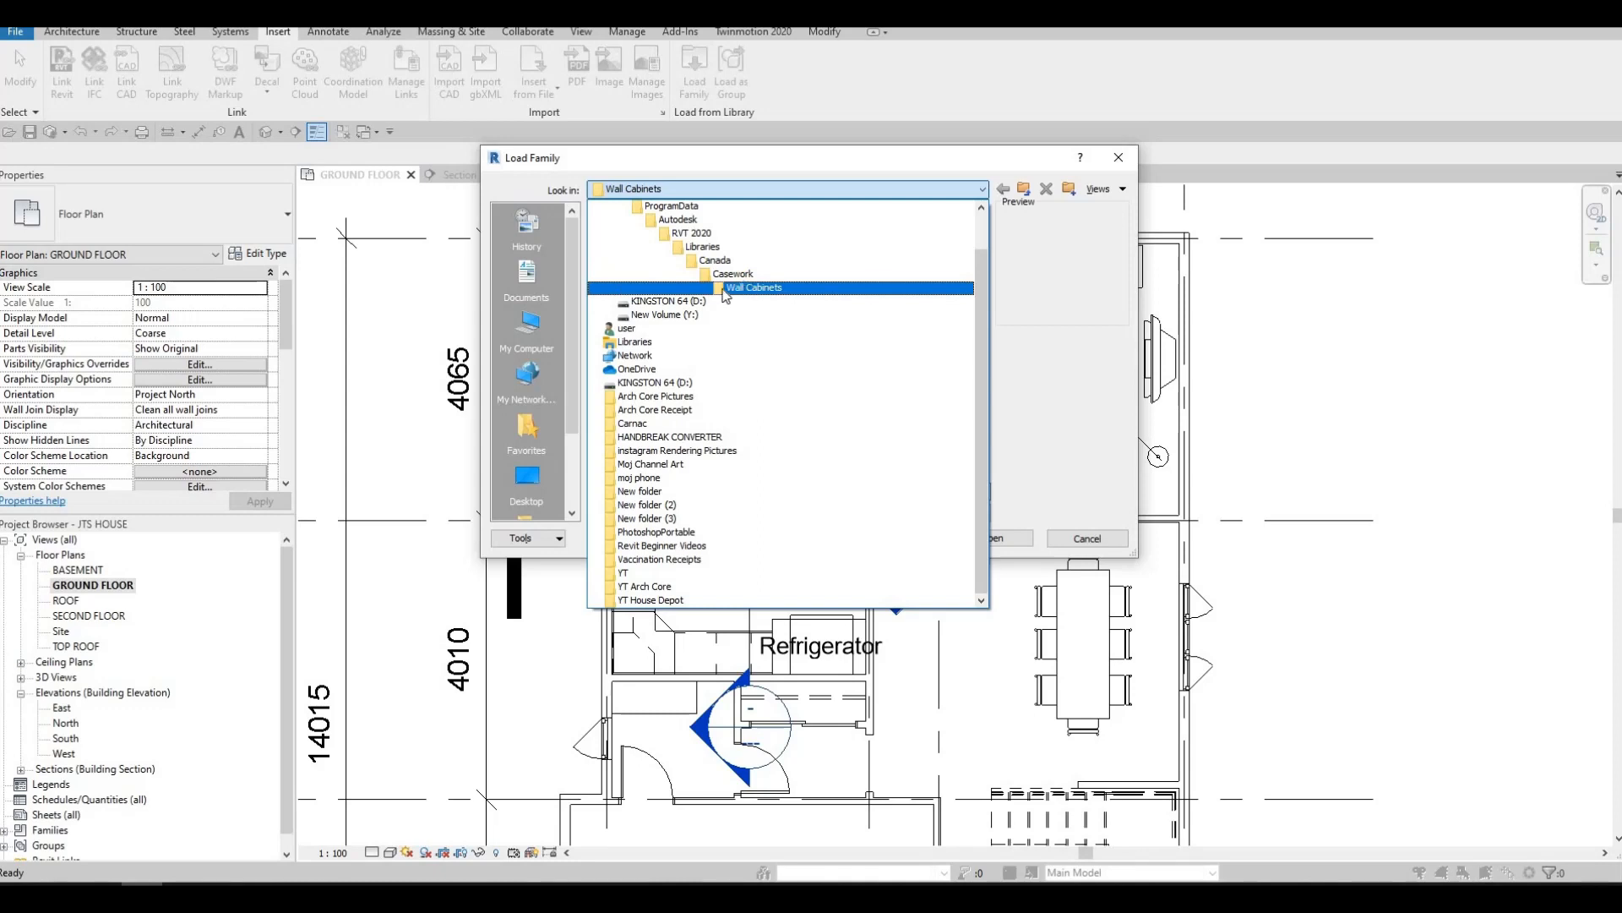
Load the M_Upper Cabinet-Single Door w Glass-Wall family from the Wall Cabinets library folder and dismiss the save reminder without saving
left_click(724, 288)
left_click(692, 233)
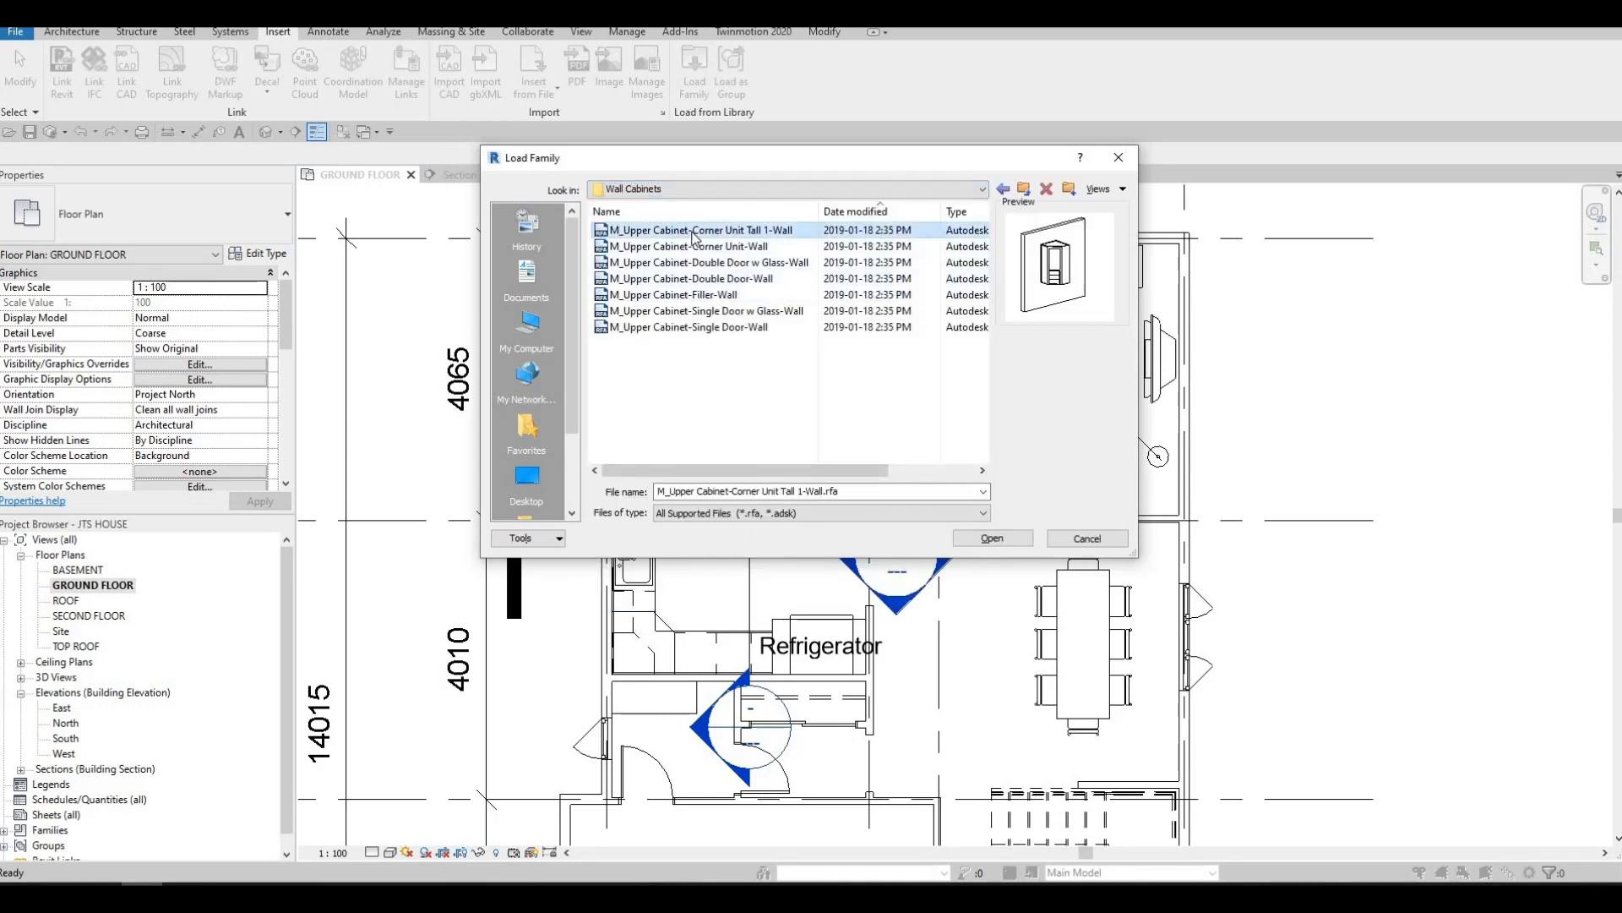
key("Down")
key("Down")
key("Down")
key("Down")
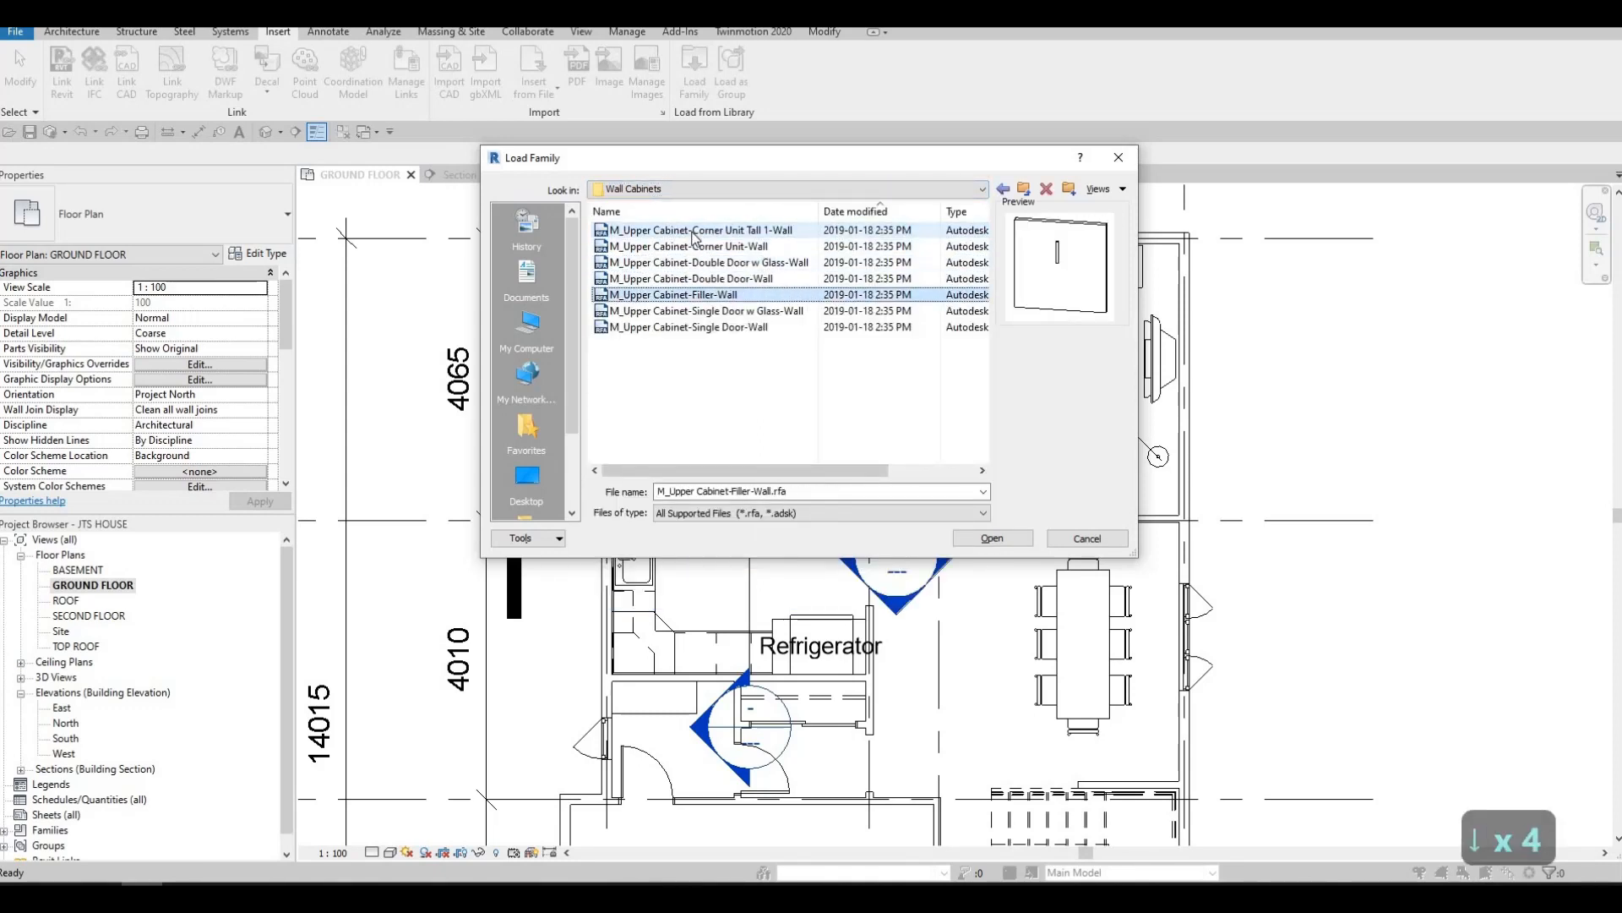
key("Down")
key("Down")
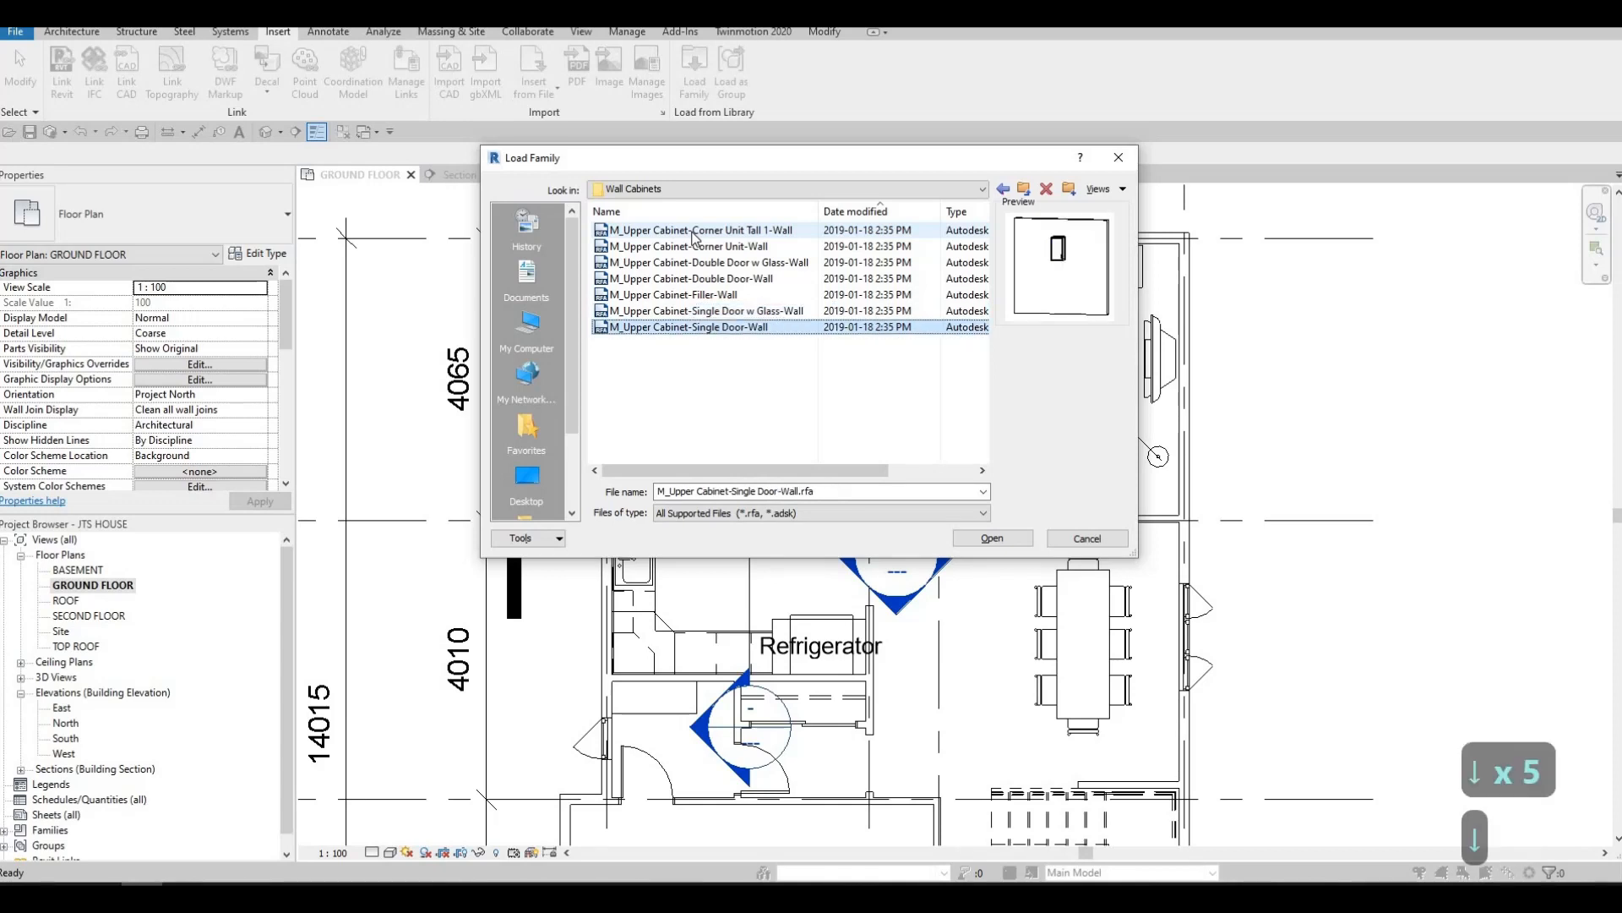
key("Up")
key("Down")
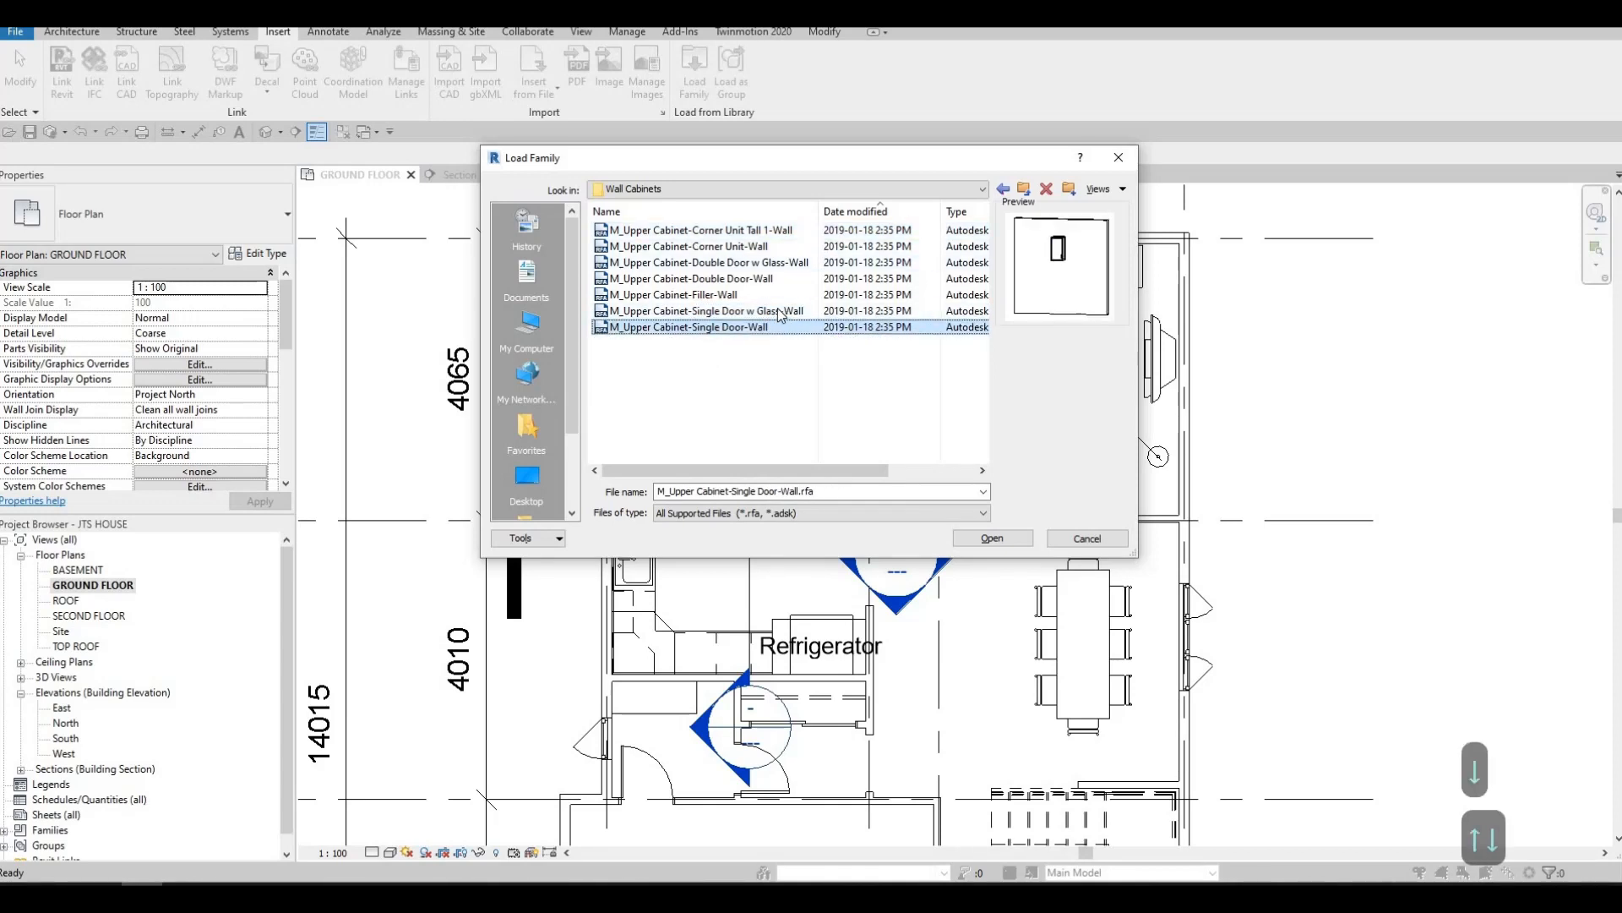
key("Up")
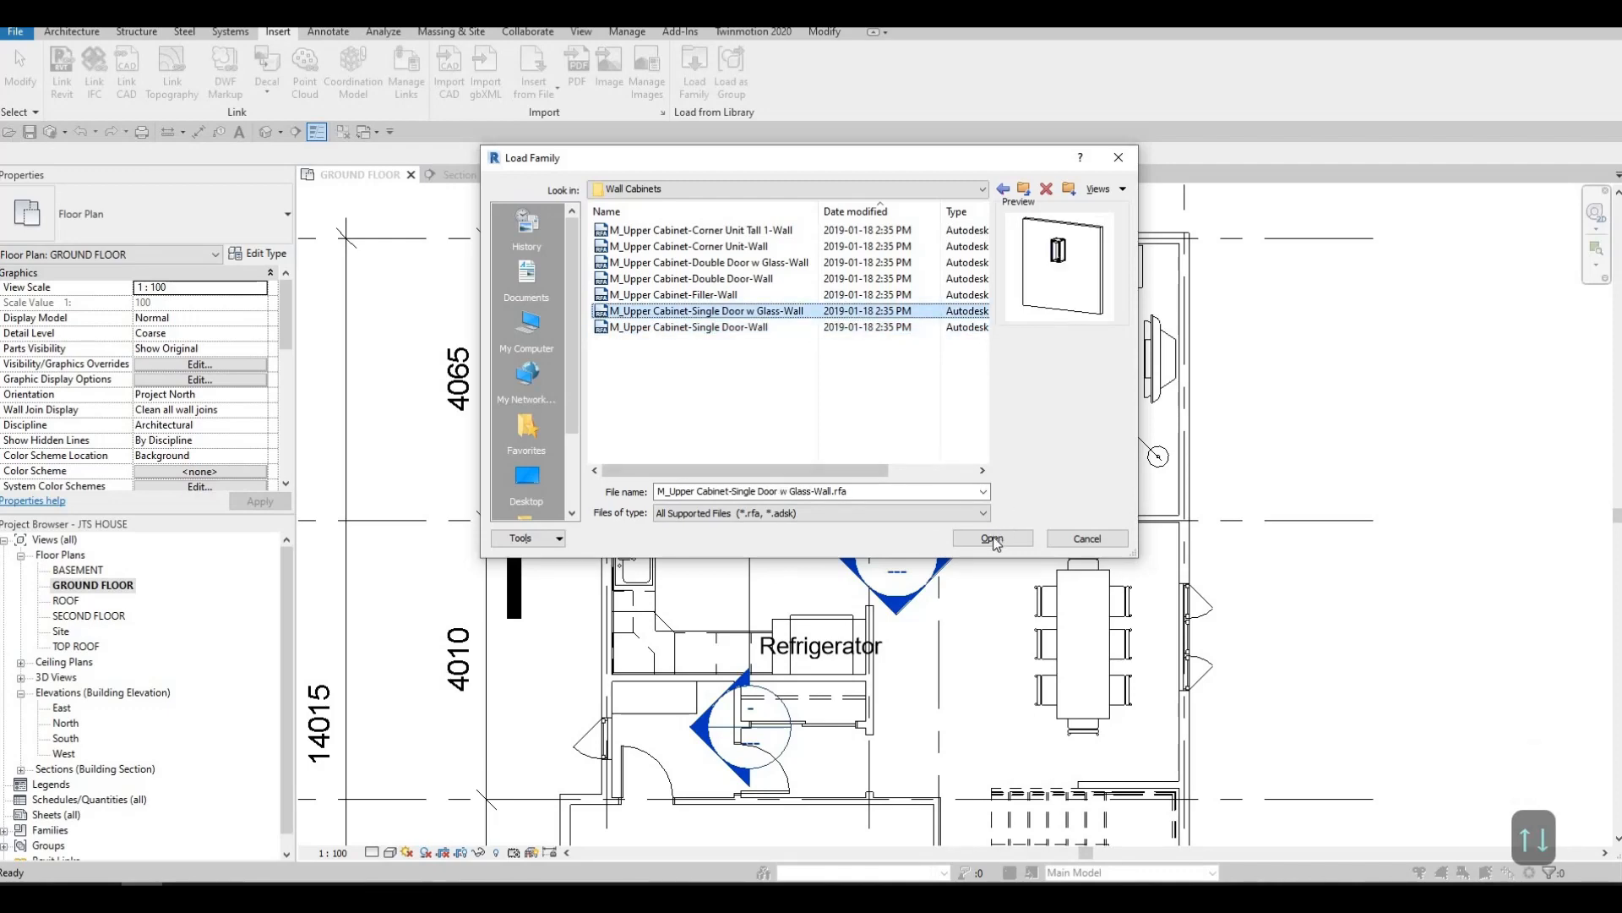
left_click(993, 538)
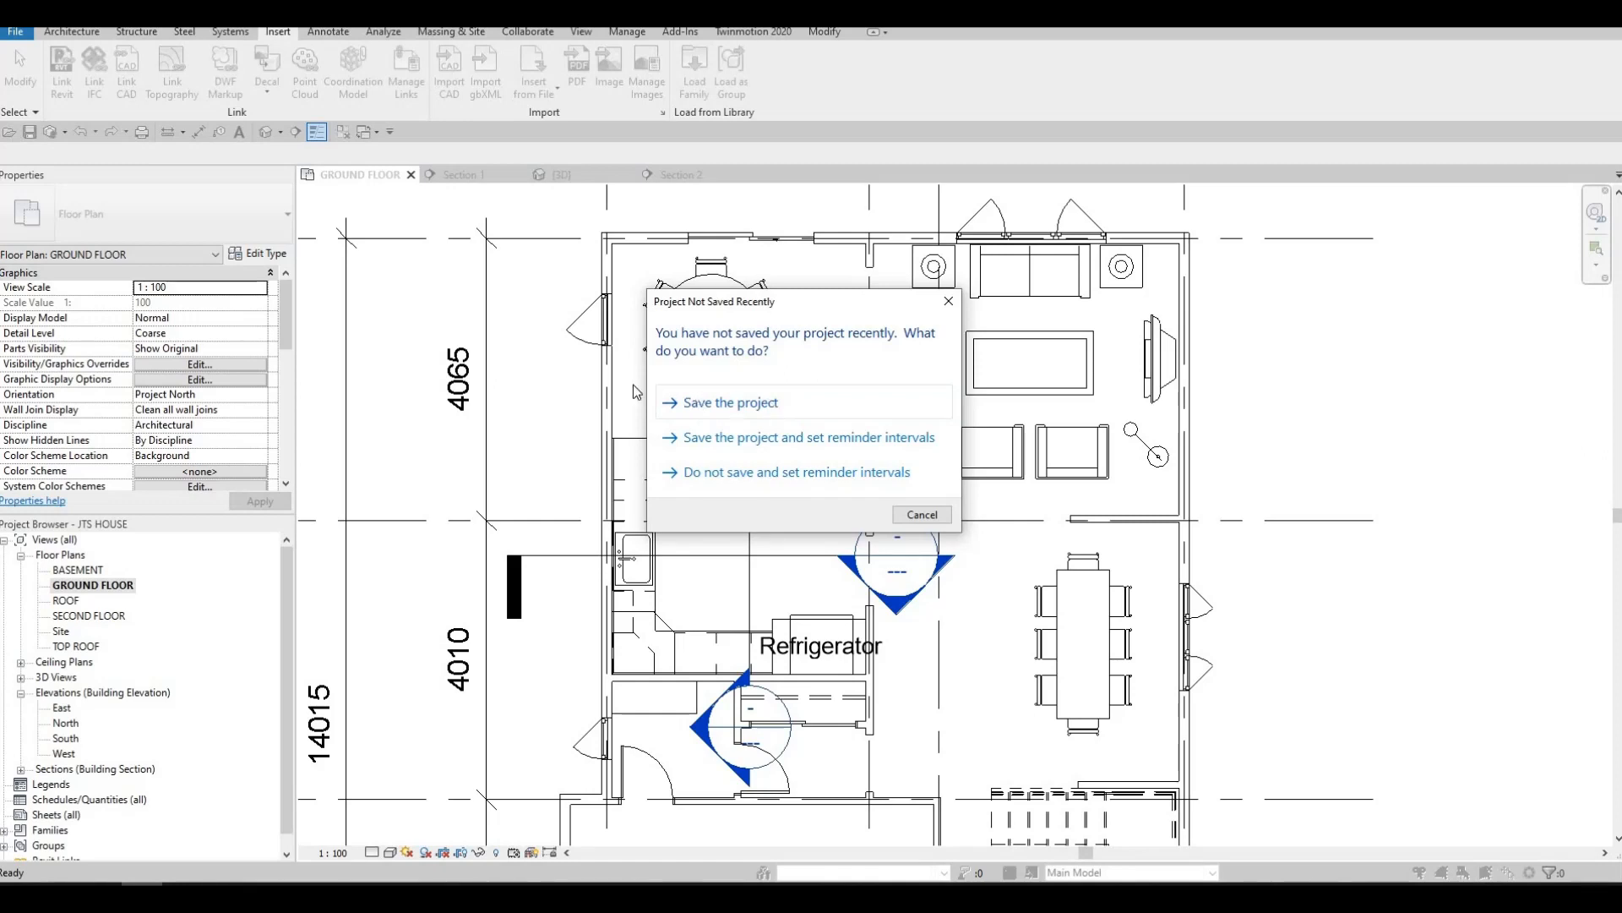
key("Escape")
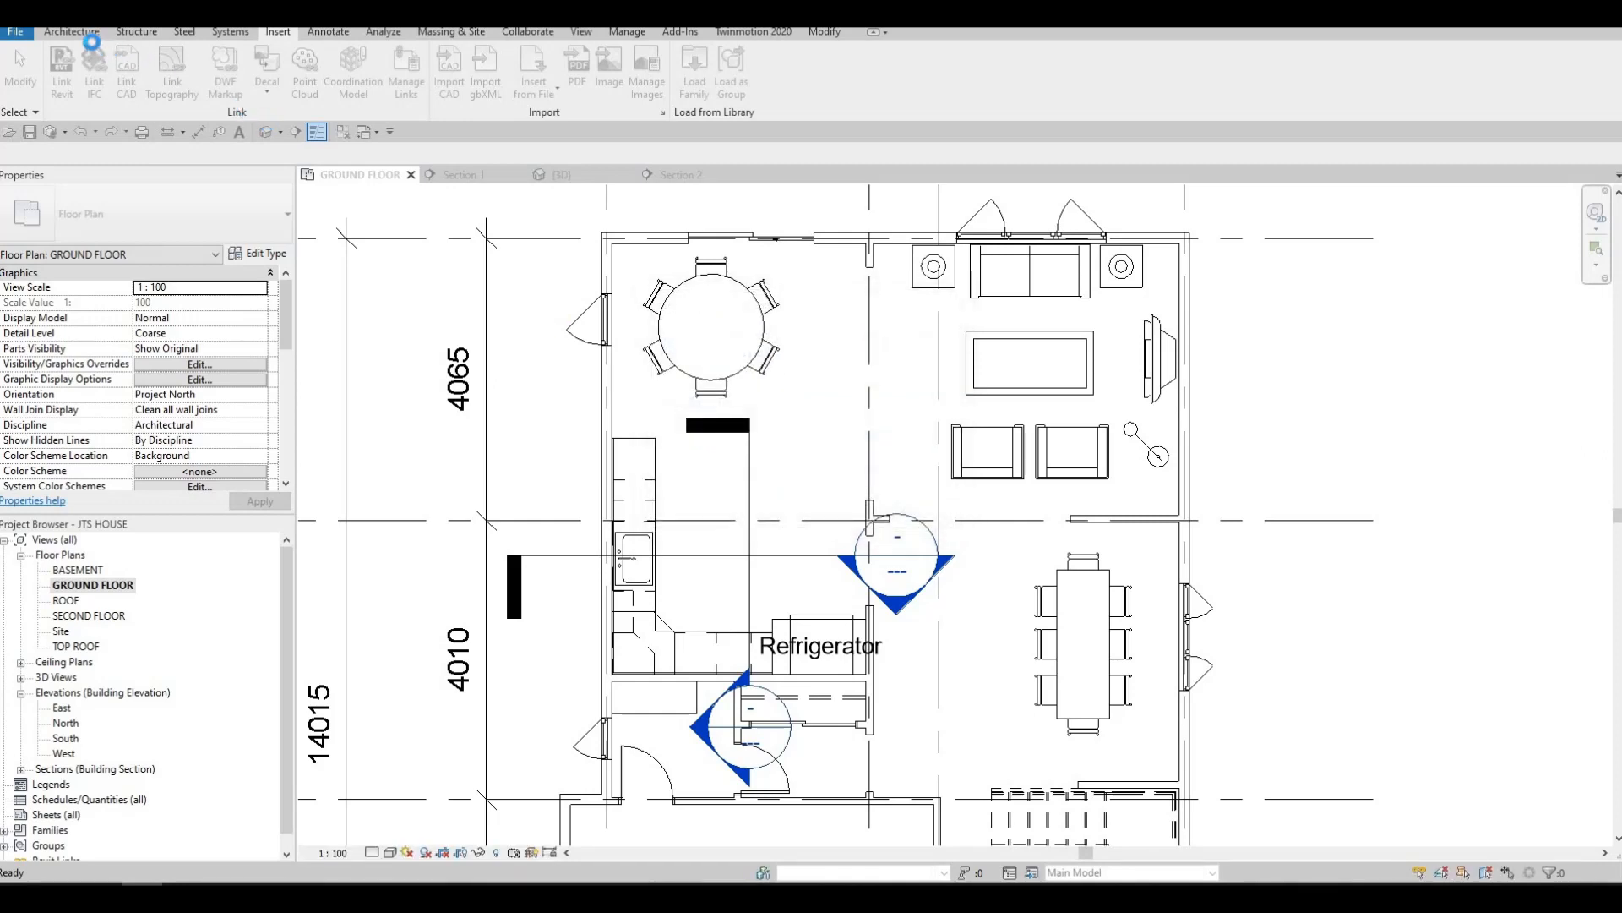
Place two 500mm M_Upper Cabinet-Single Door w Glass-Wall components side by side on the kitchen wall behind the sink
left_click(92, 34)
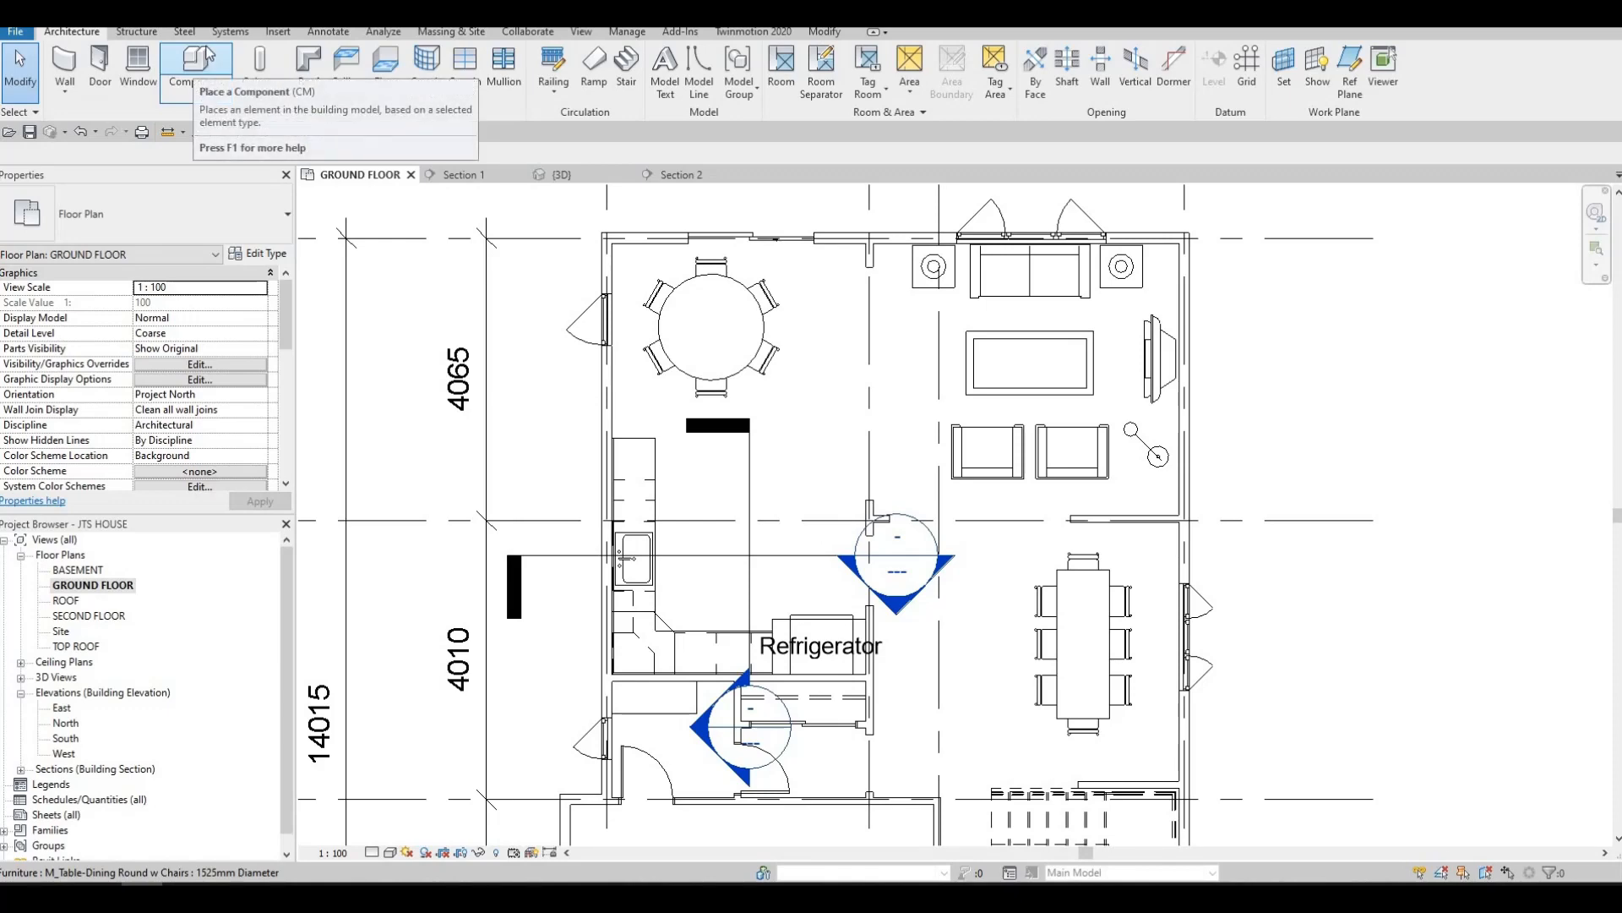
left_click(212, 81)
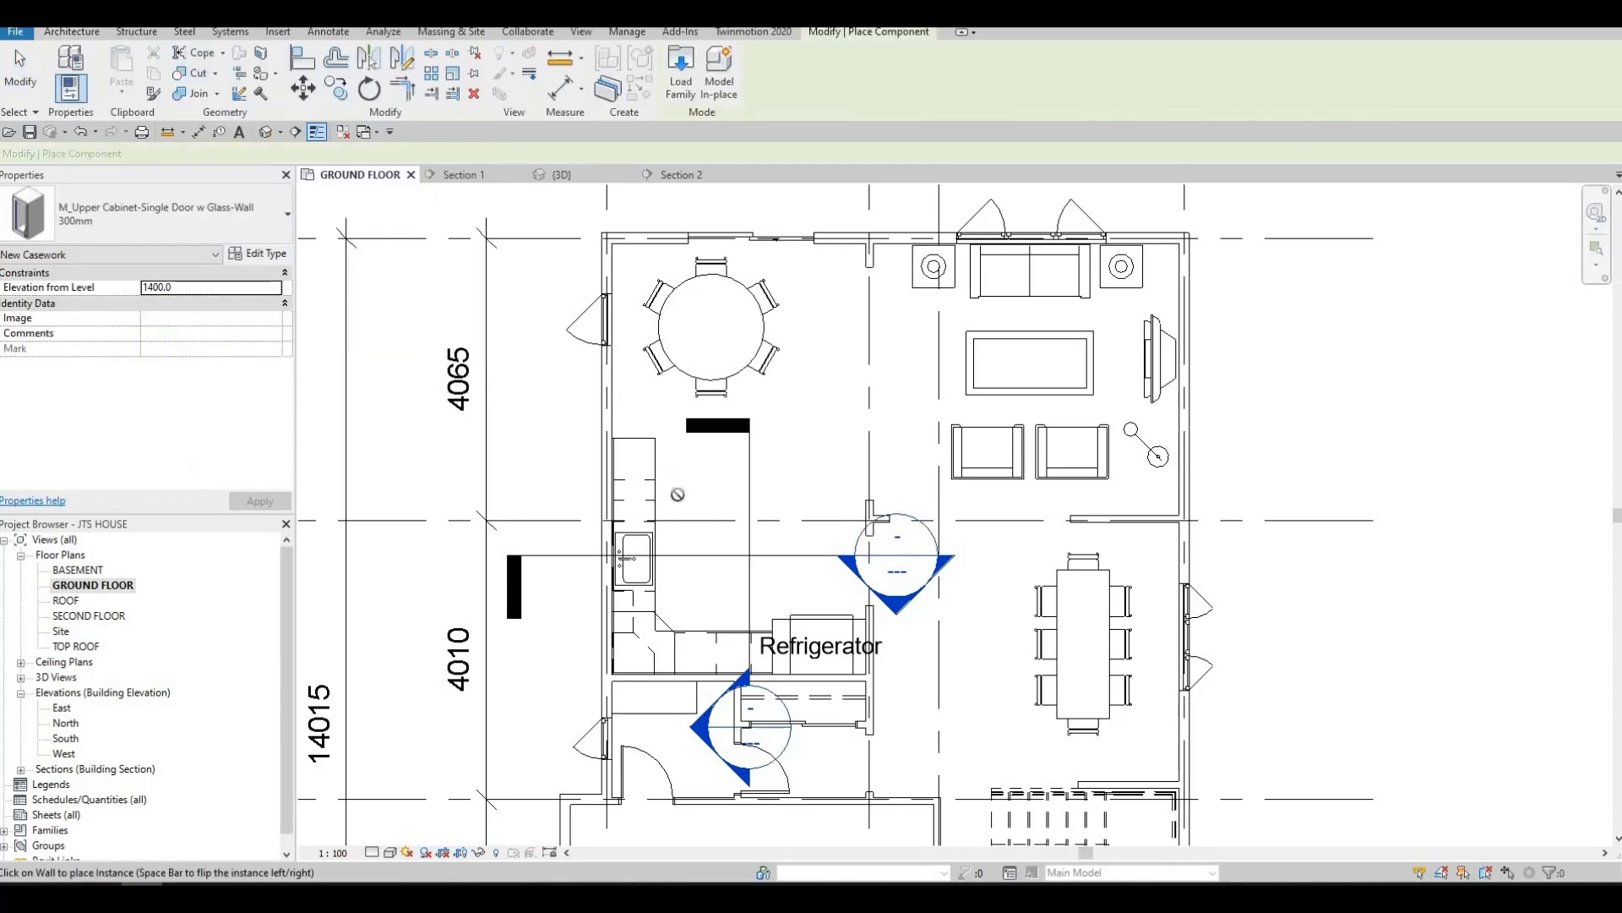
scroll(655, 340, "up", 2)
scroll(671, 376, "down", 3, "ctrl")
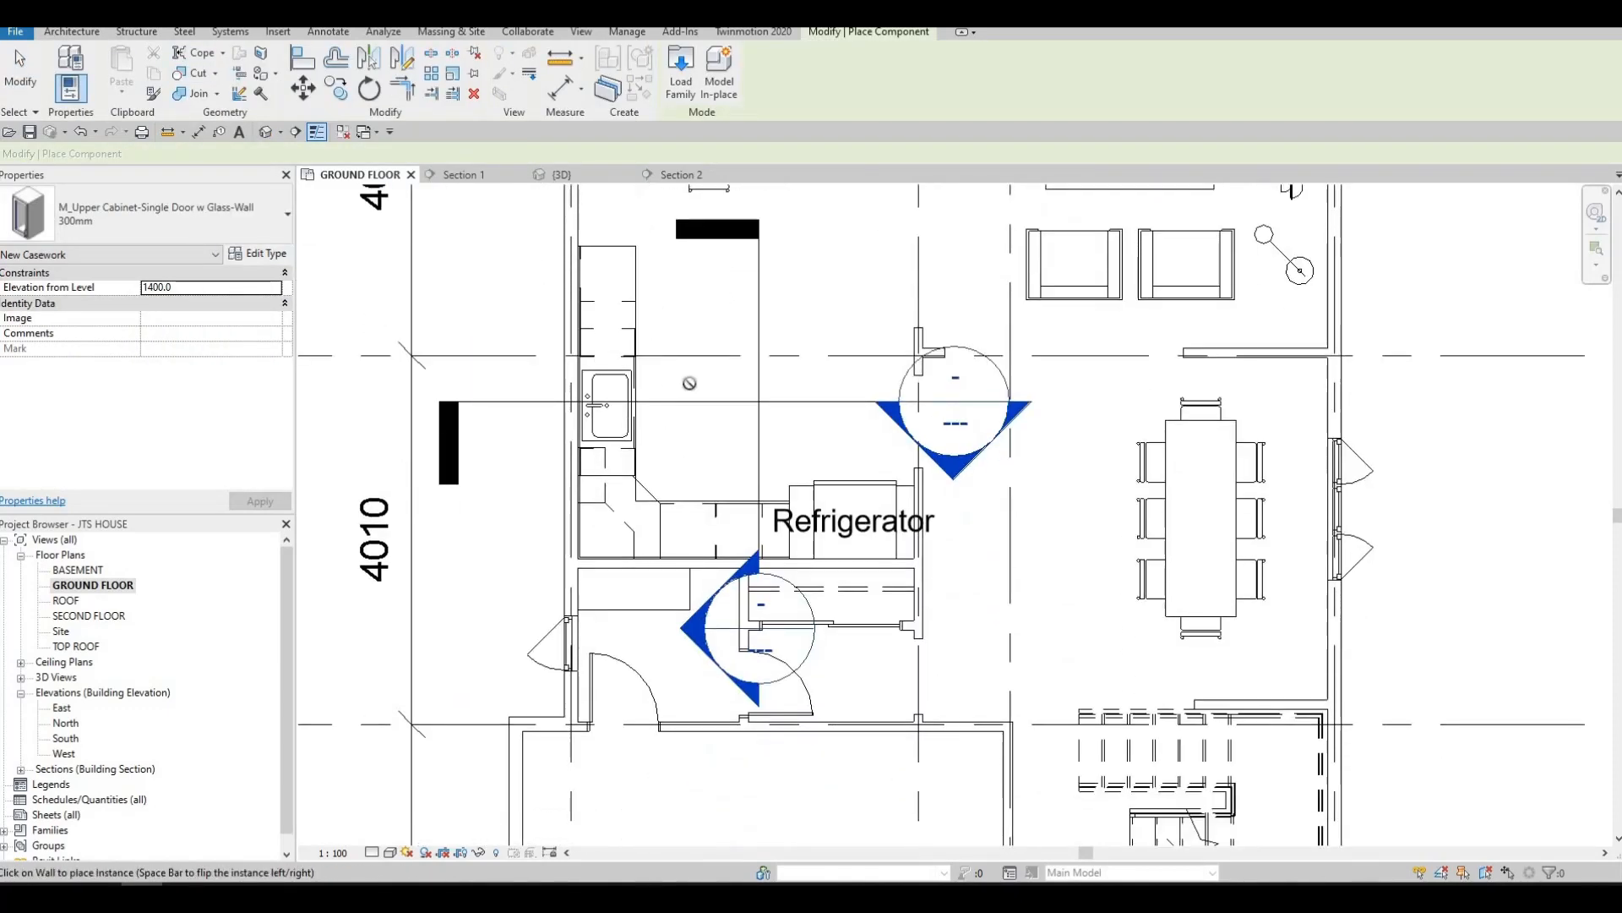
scroll(689, 383, "up", 2)
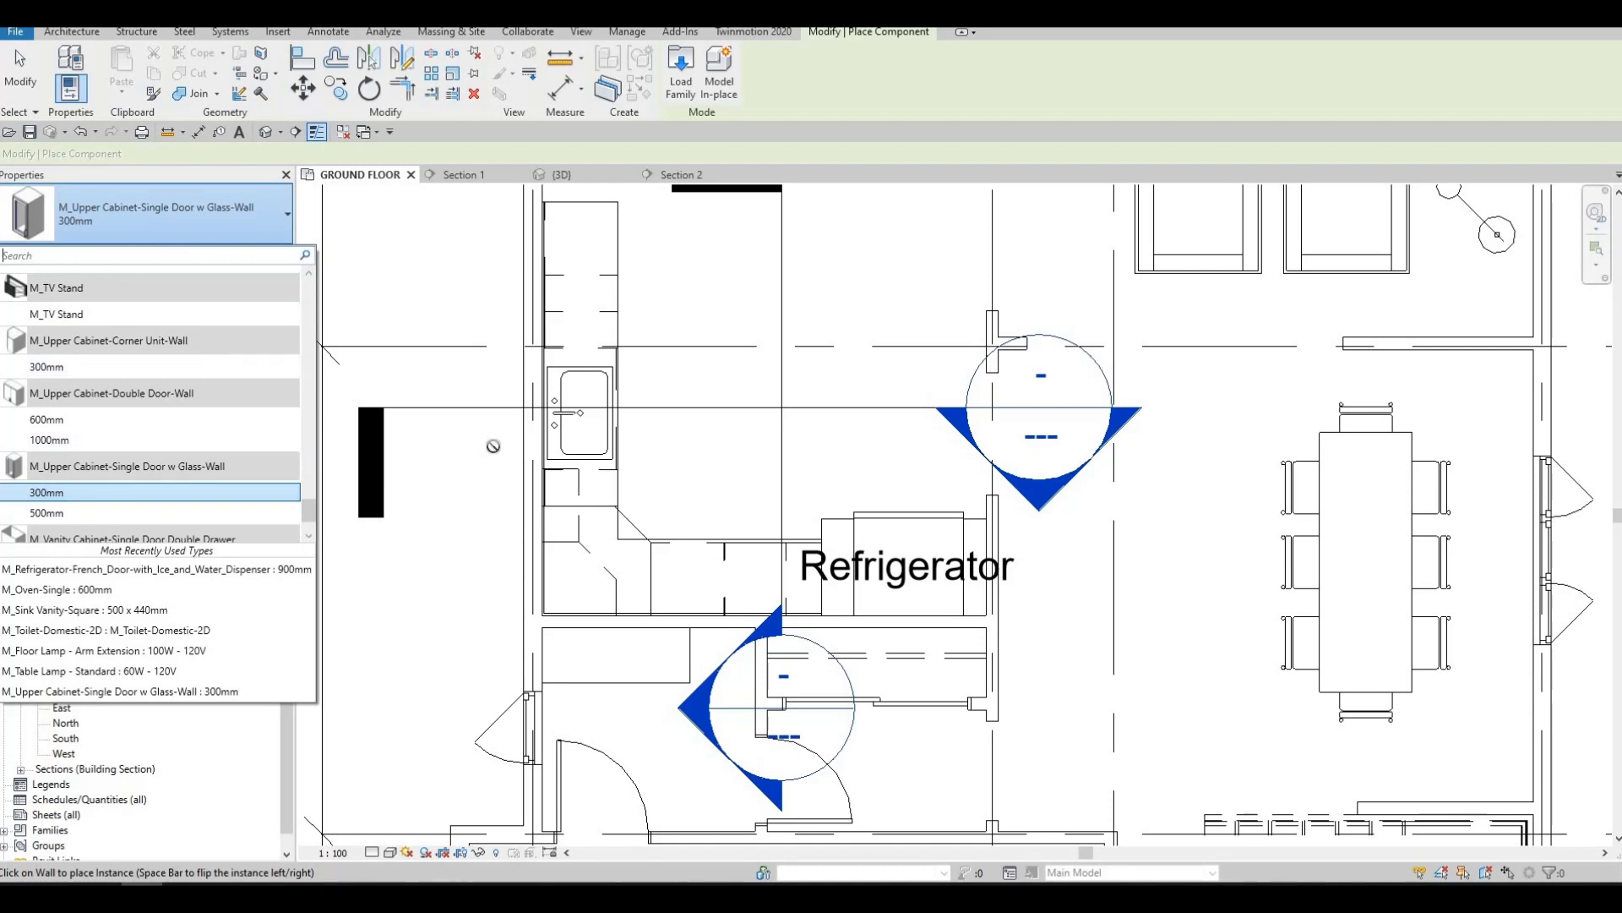
left_click(93, 505)
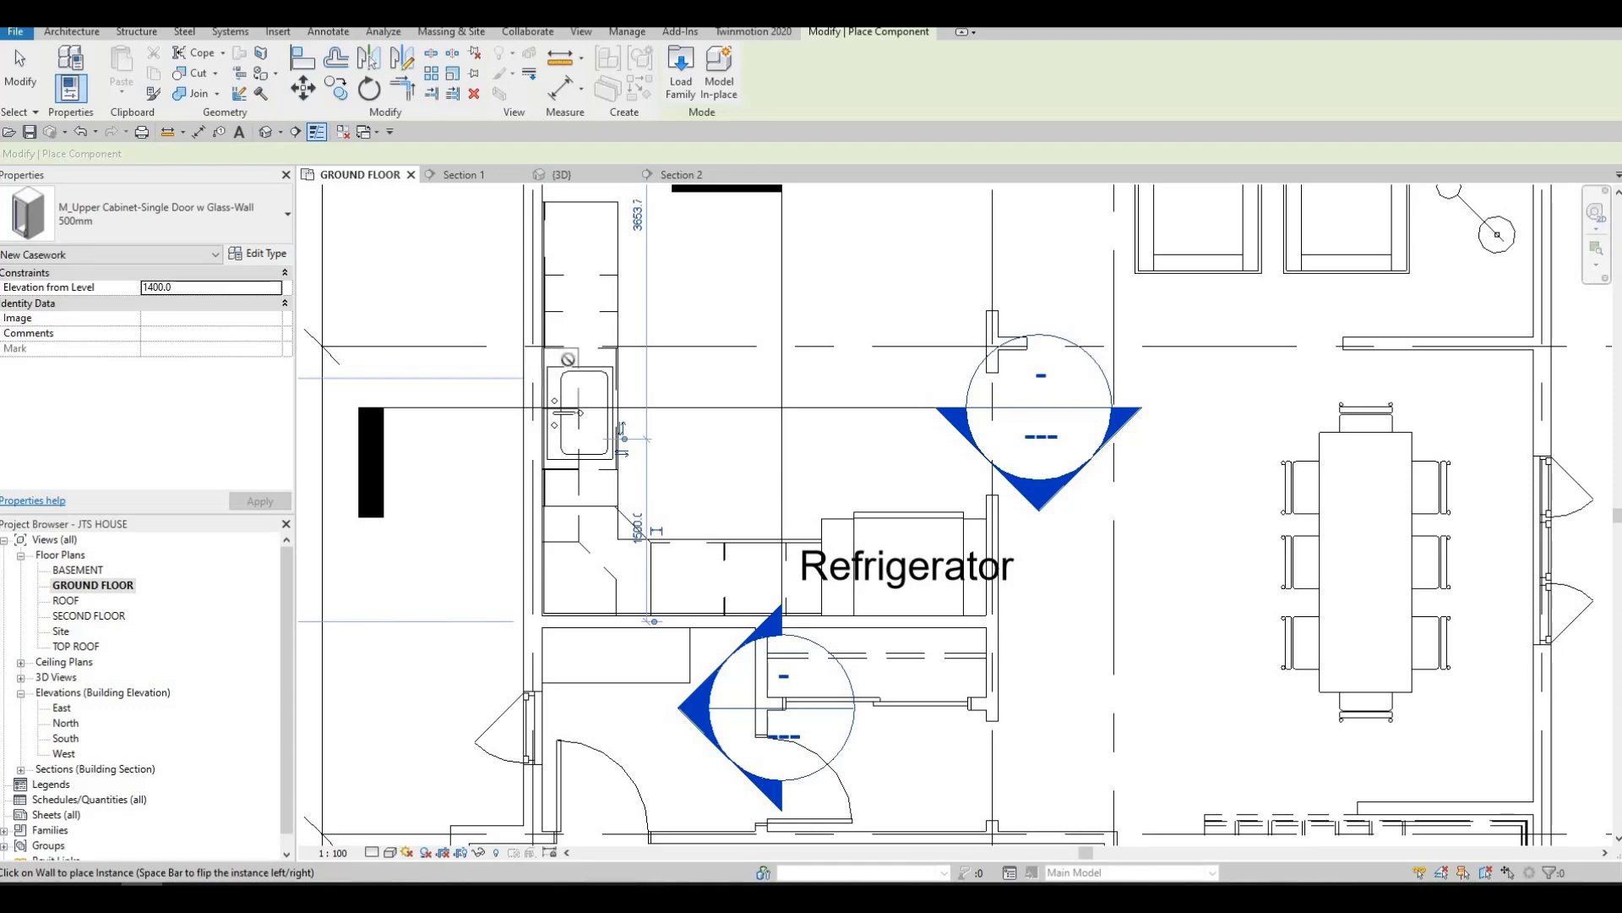
scroll(589, 382, "up", 3)
key("Escape")
key("Escape")
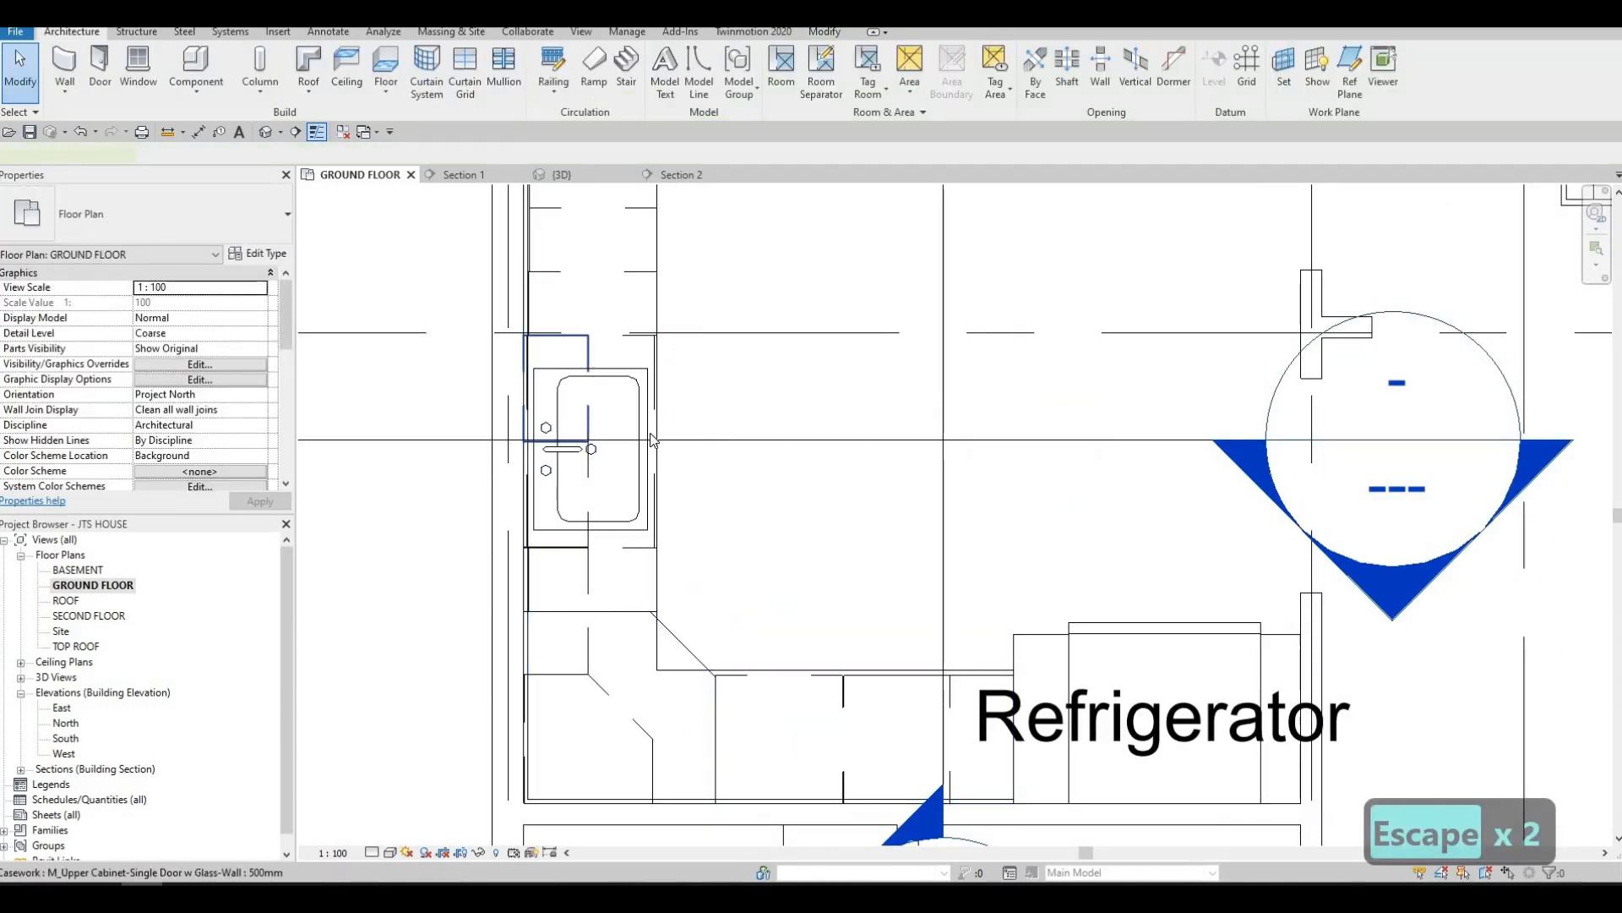
Check the placed glass cabinets in the Section 1 view and return to the GROUND FLOOR plan
left_click(651, 440)
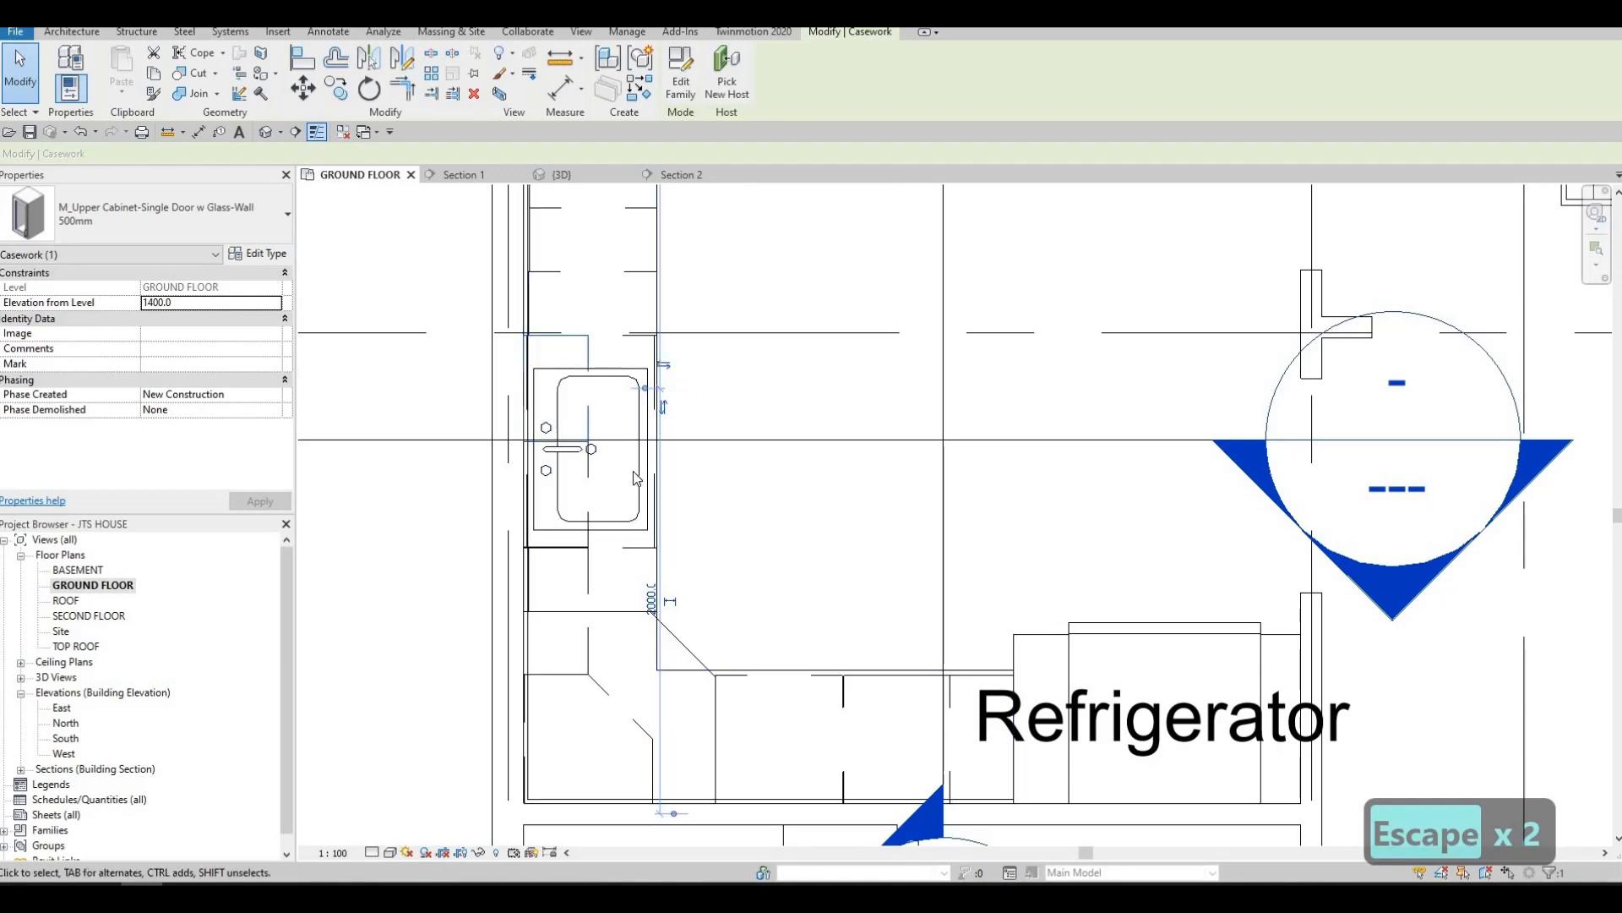
key("Escape")
key("Escape")
scroll(1115, 549, "down", 3)
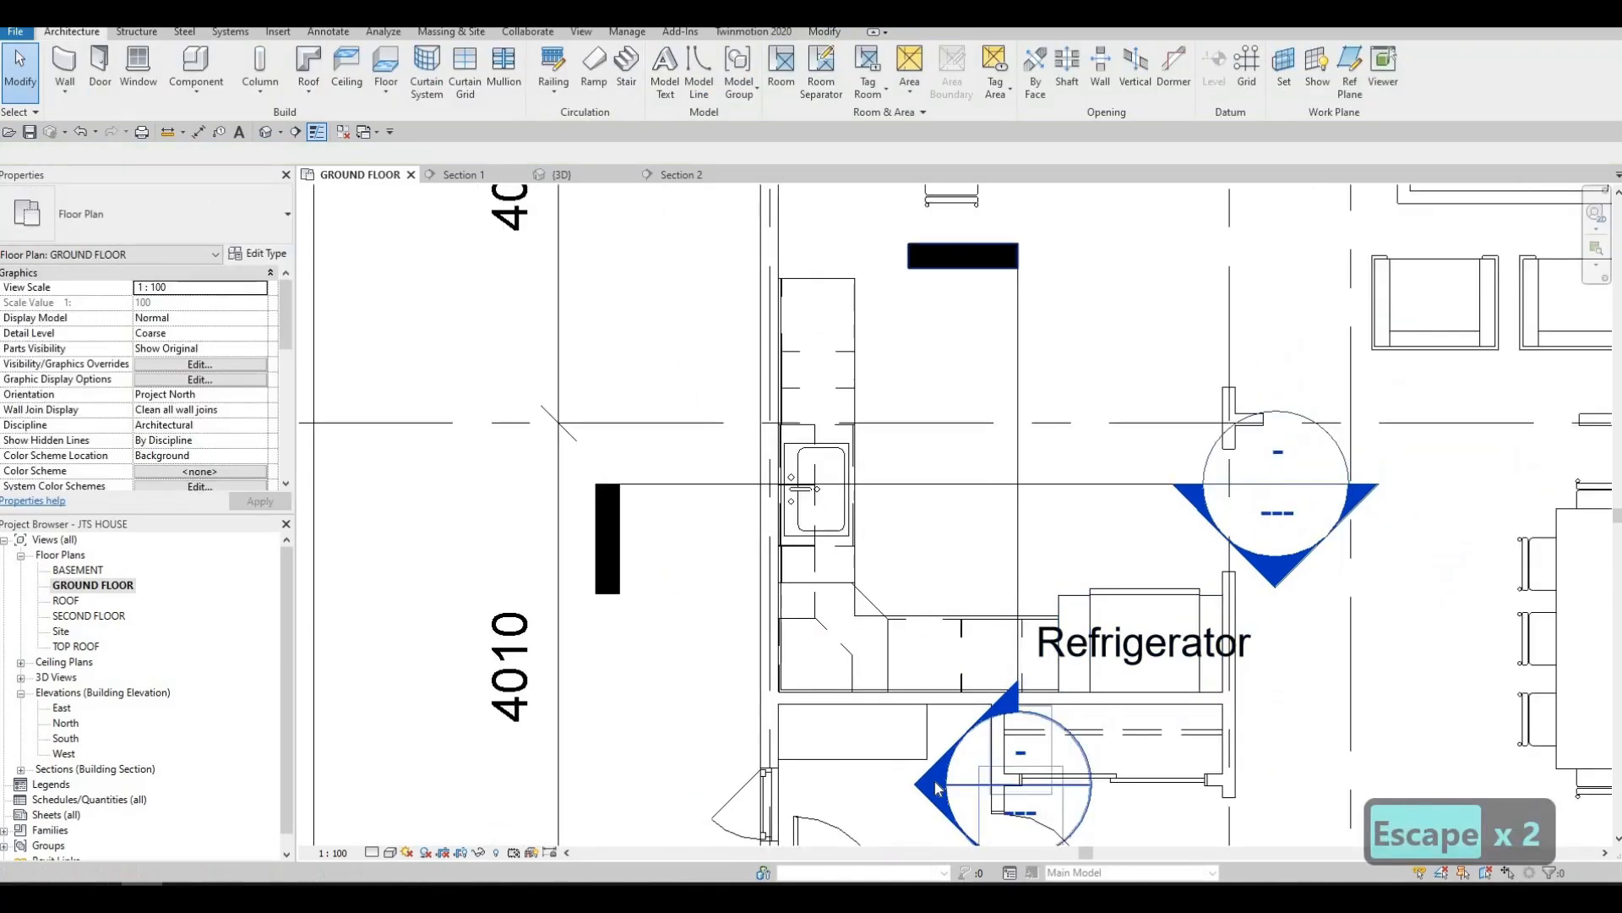
double_click(929, 725)
scroll(845, 473, "up", 2)
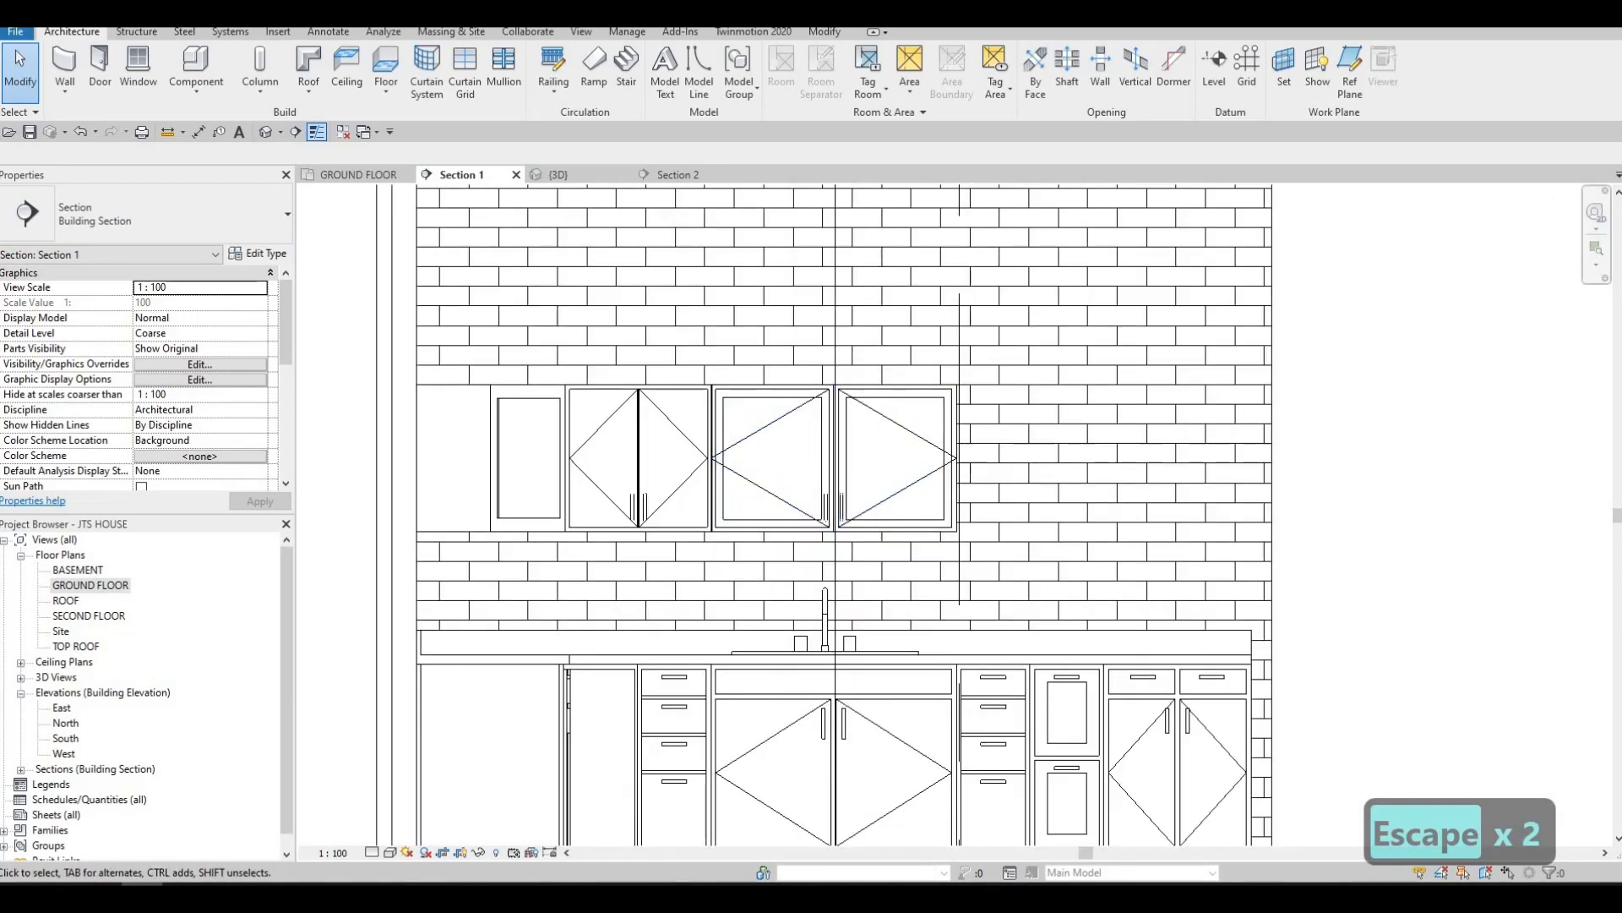
double_click(91, 585)
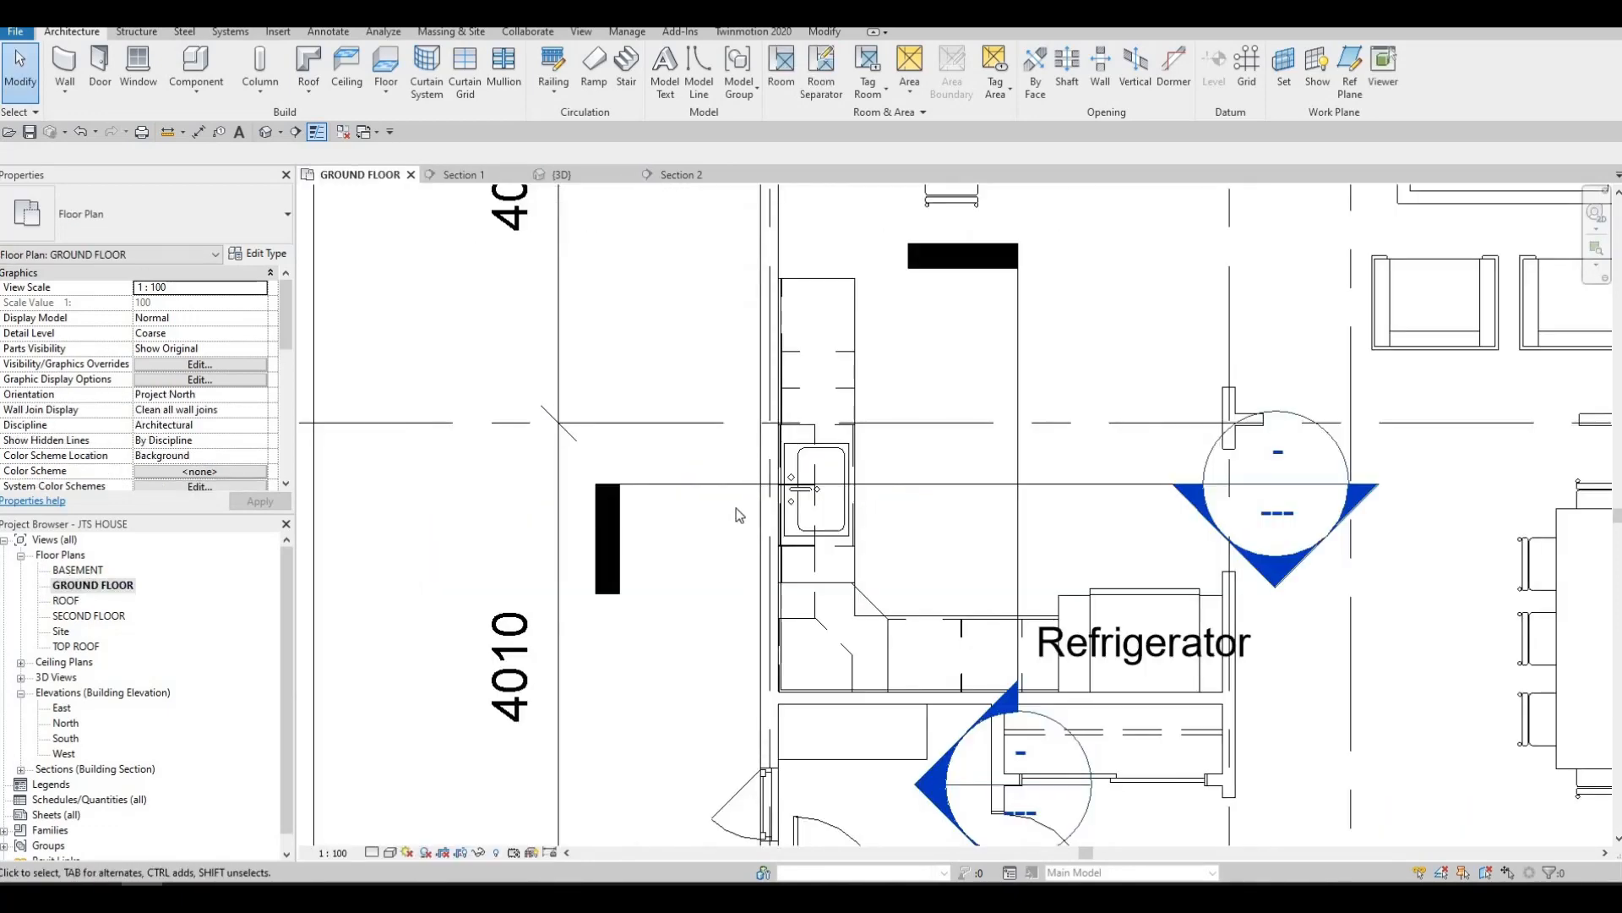
Copy the 600mm double-door upper cabinet along the sink wall to just beyond the two glass cabinets
scroll(742, 510, "down", 2)
scroll(752, 572, "up", 2)
key("Escape")
left_click(752, 571)
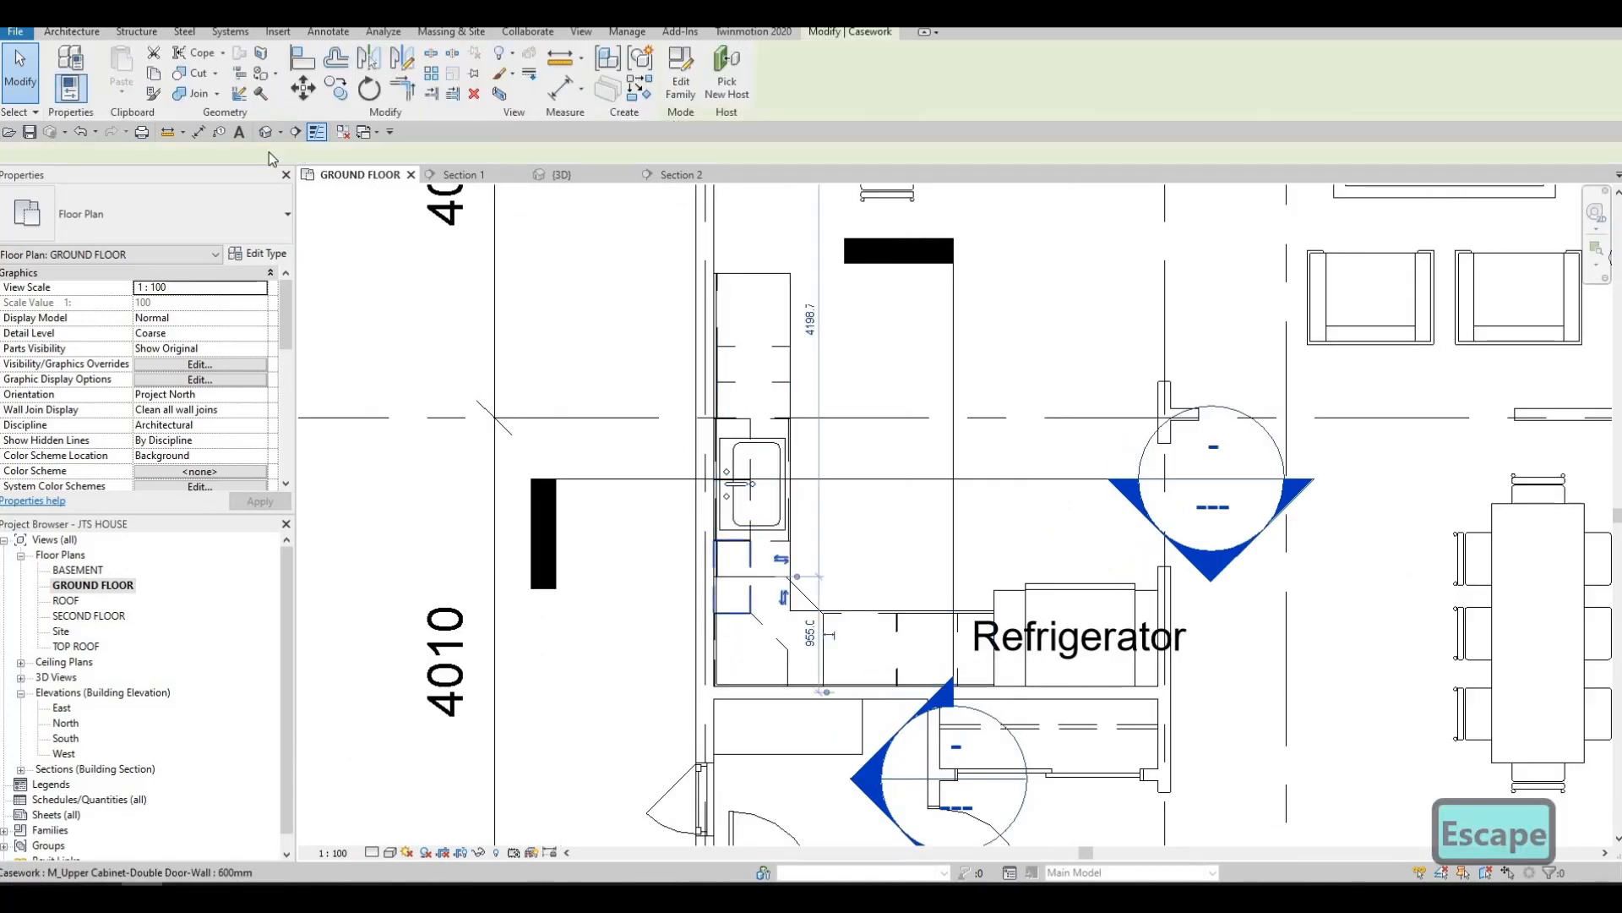
key("c")
key("o")
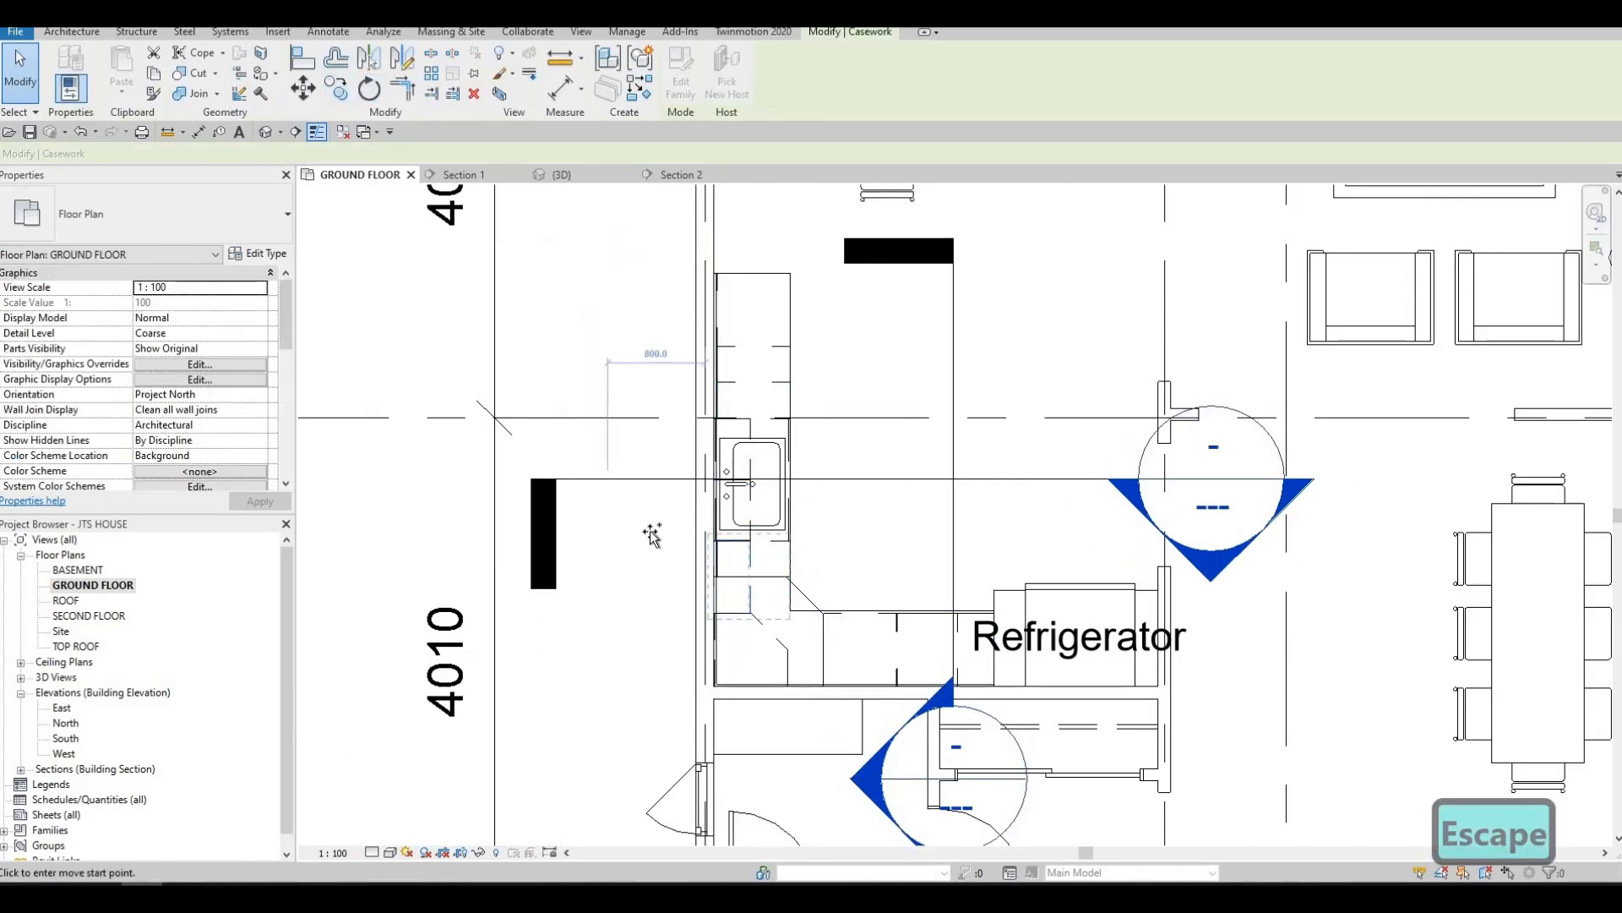
scroll(647, 381, "up", 1)
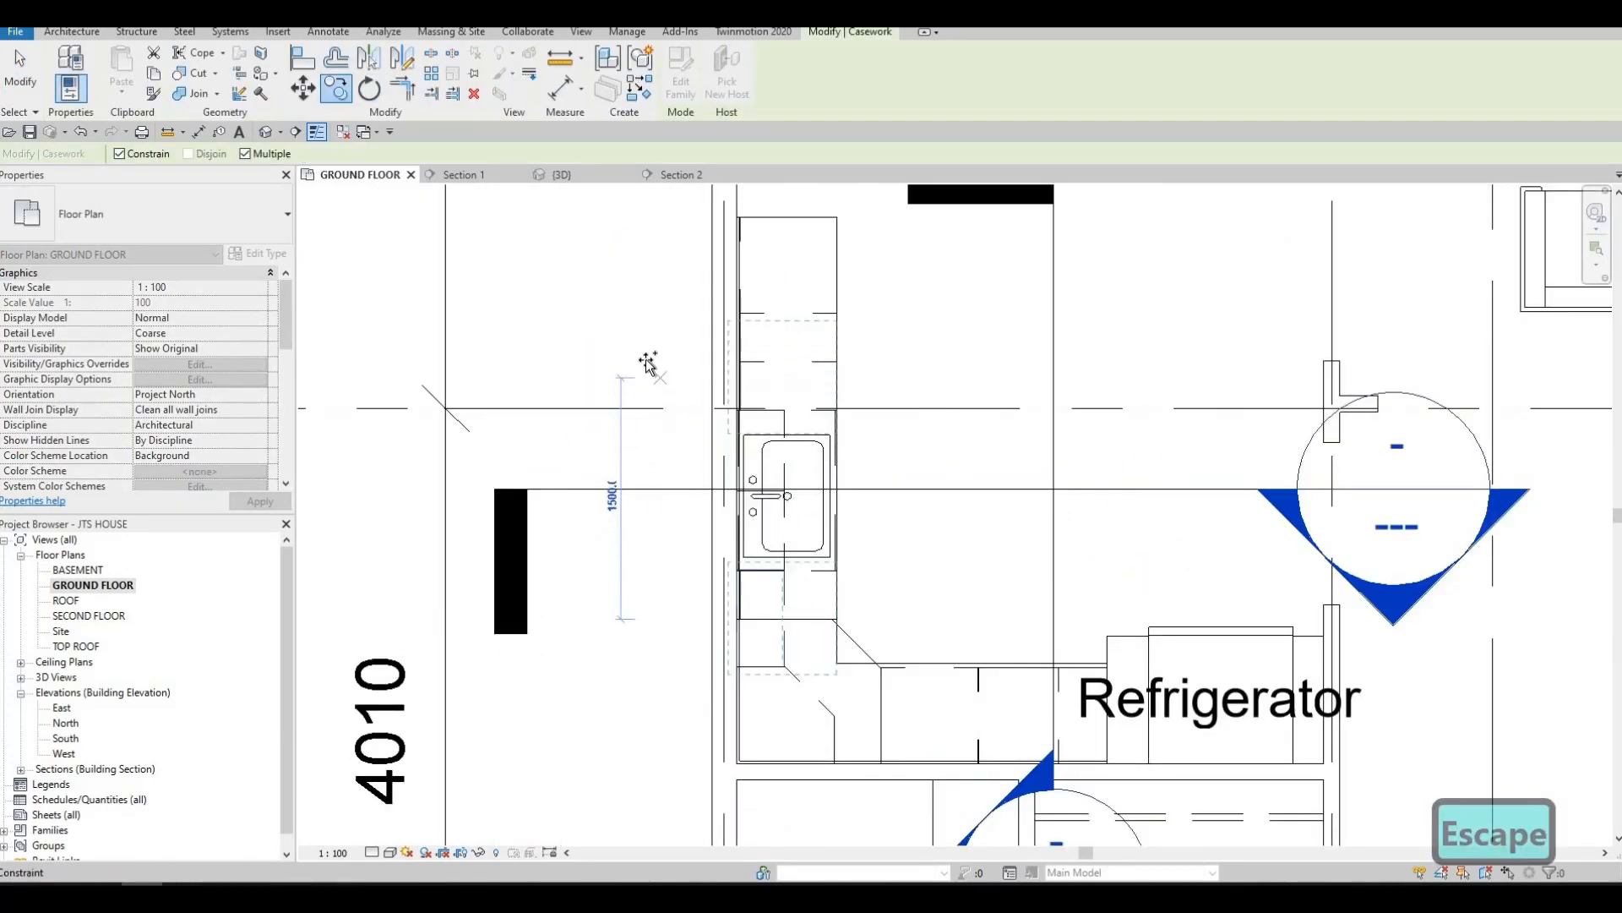
key("Escape")
key("Escape")
key("Escape")
scroll(781, 389, "up", 3)
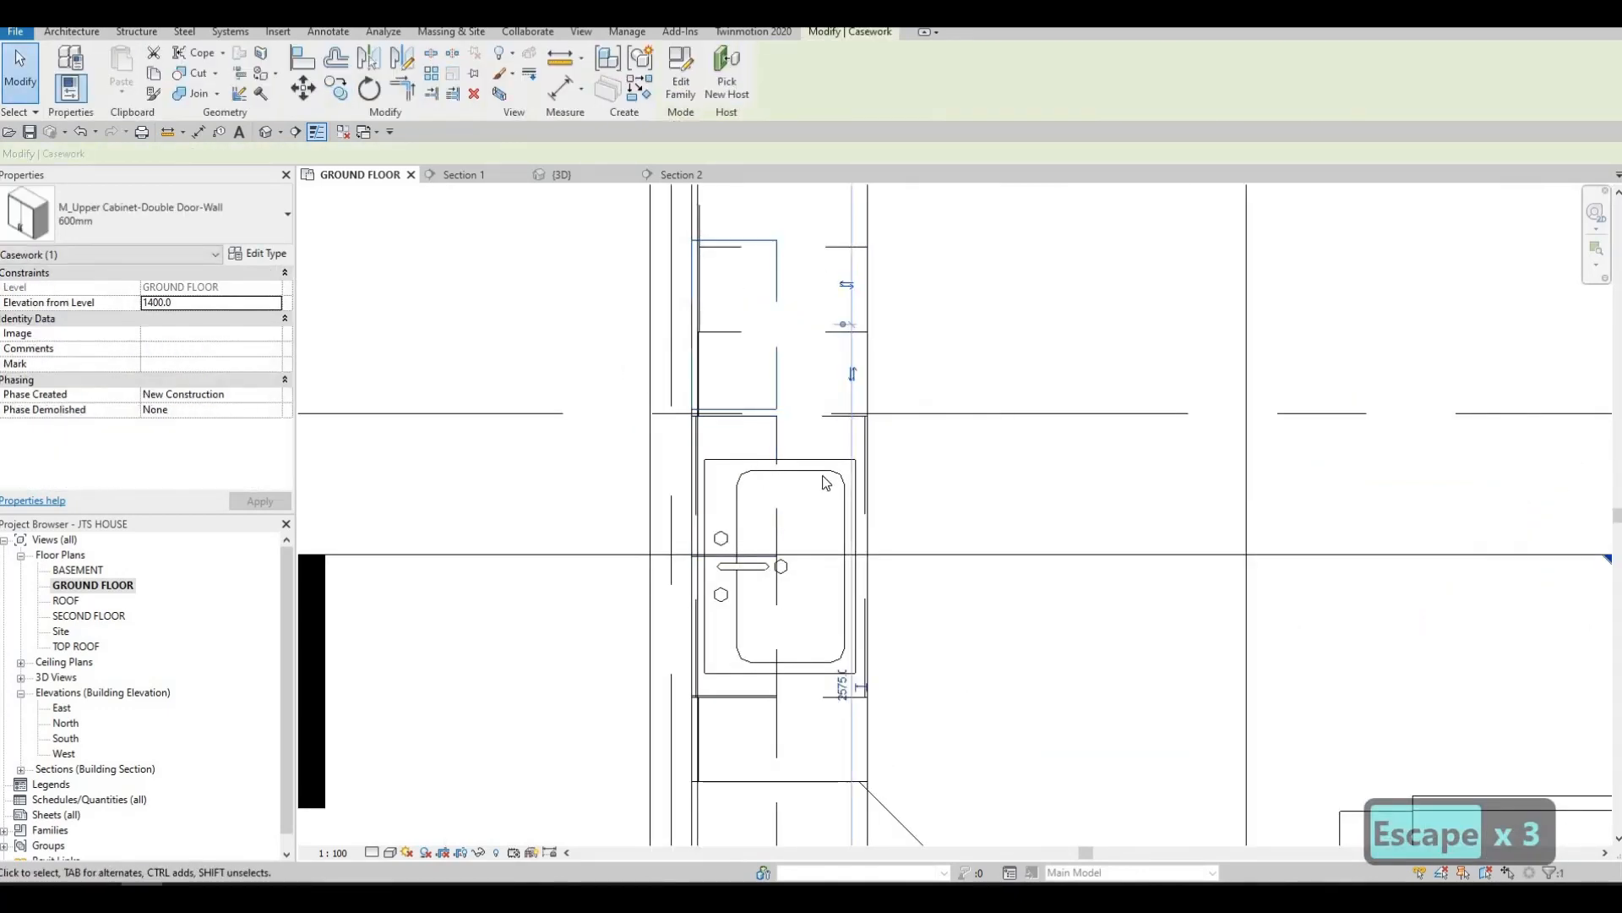
Nudge the copied double-door cabinet three increments down the wall toward the glass cabinets
scroll(807, 465, "up", 2)
key("Down")
key("Down")
key("Down")
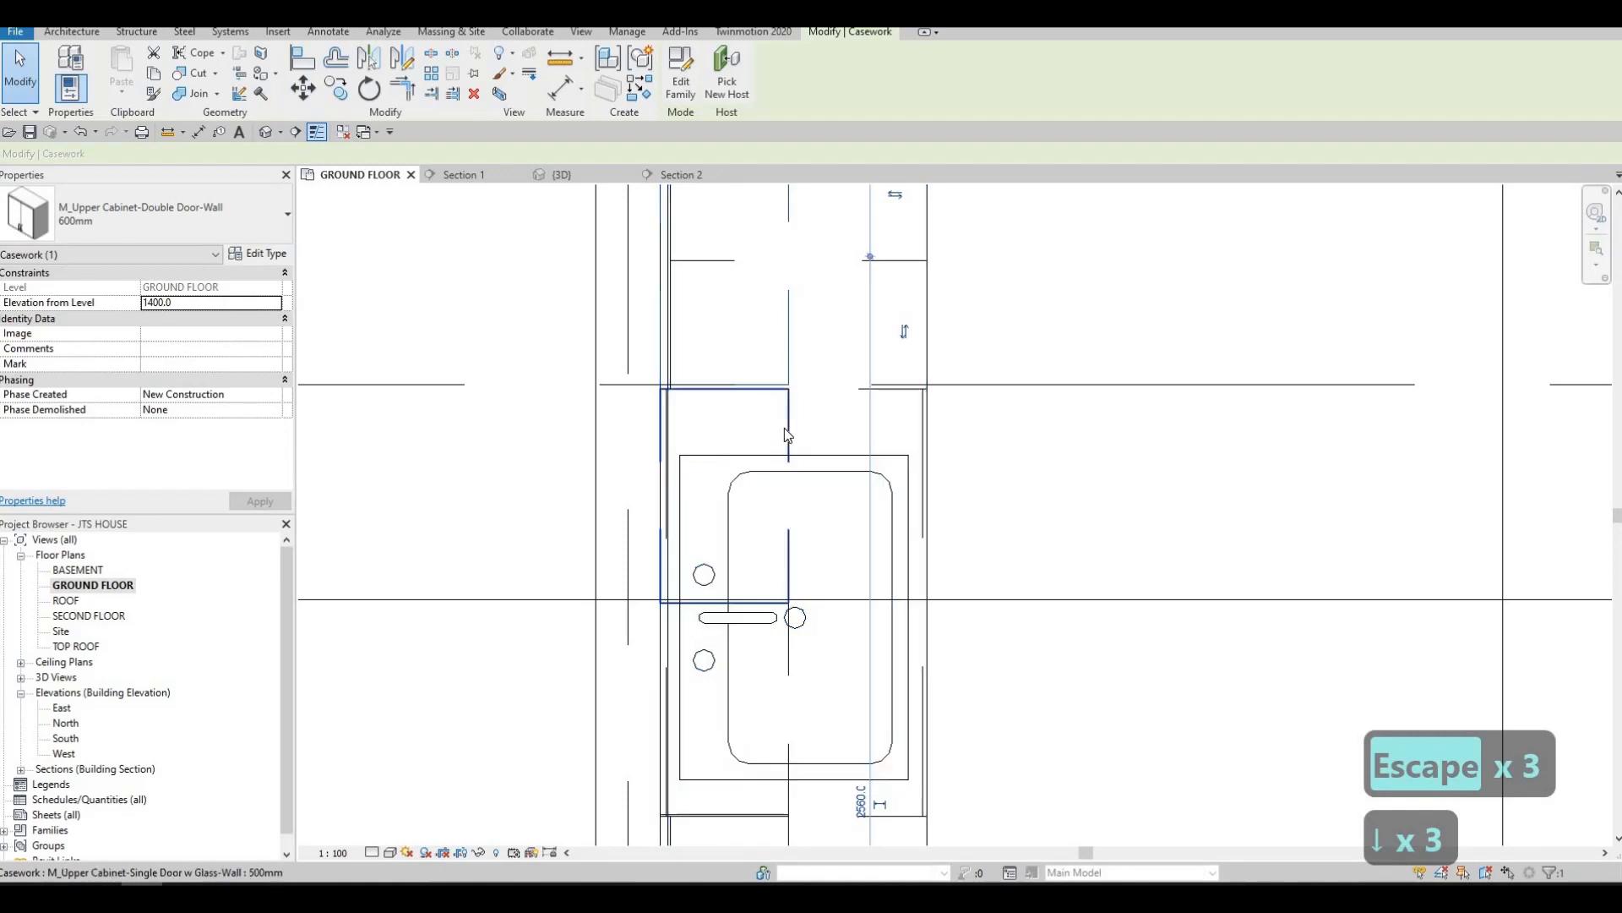
Try to move the glass cabinet nearest the double-door copy by its lower corner endpoint
scroll(792, 627, "up", 2)
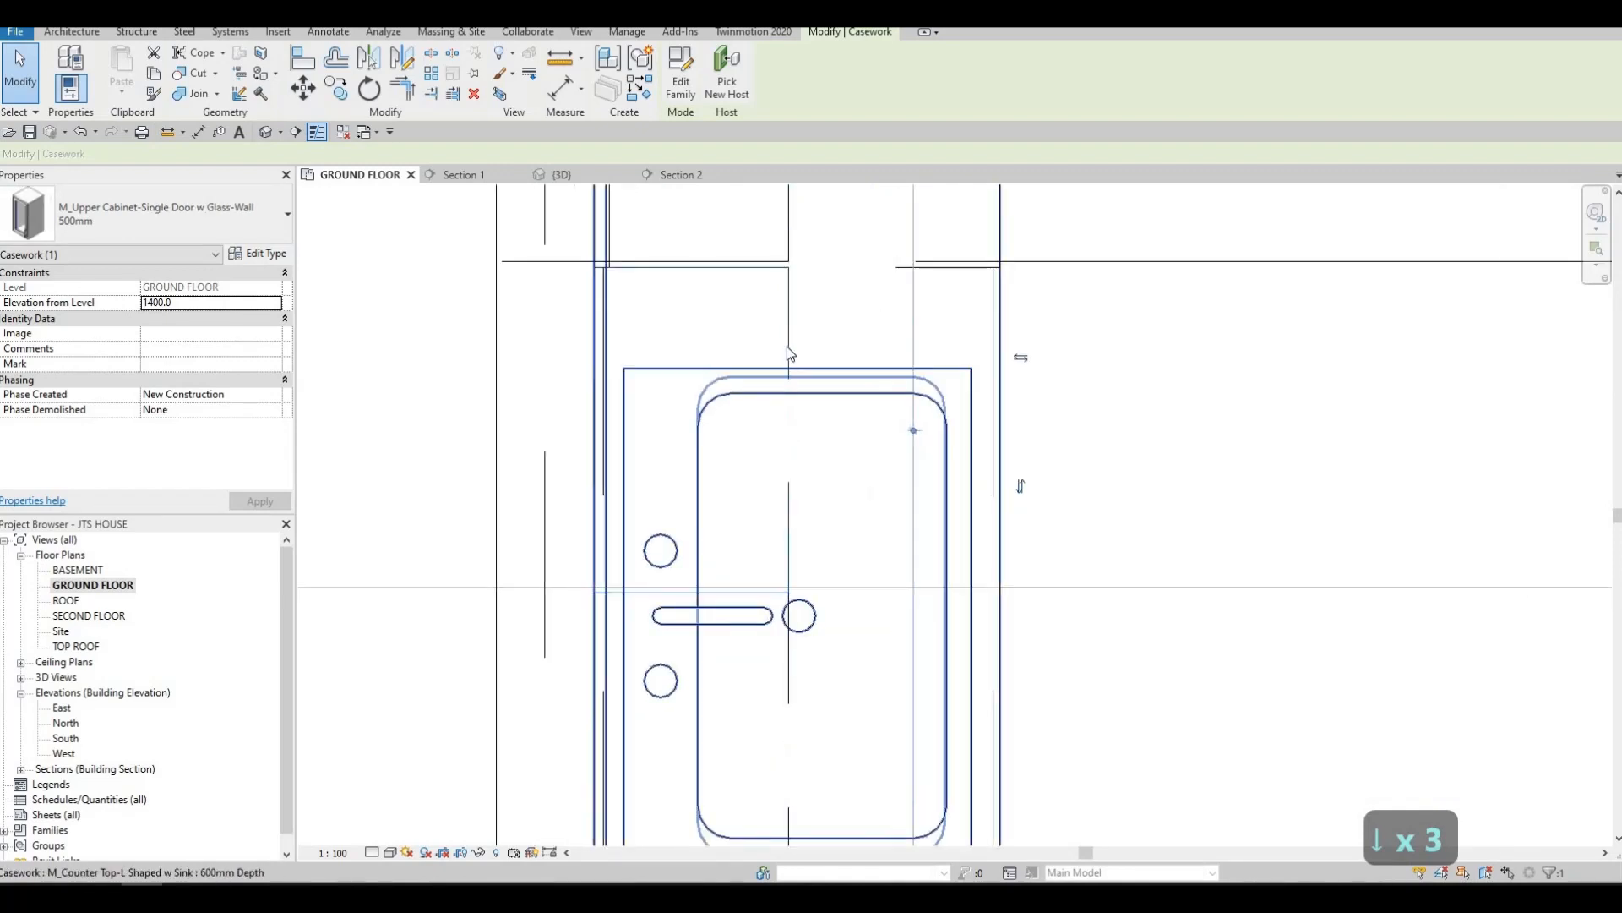
key("Escape")
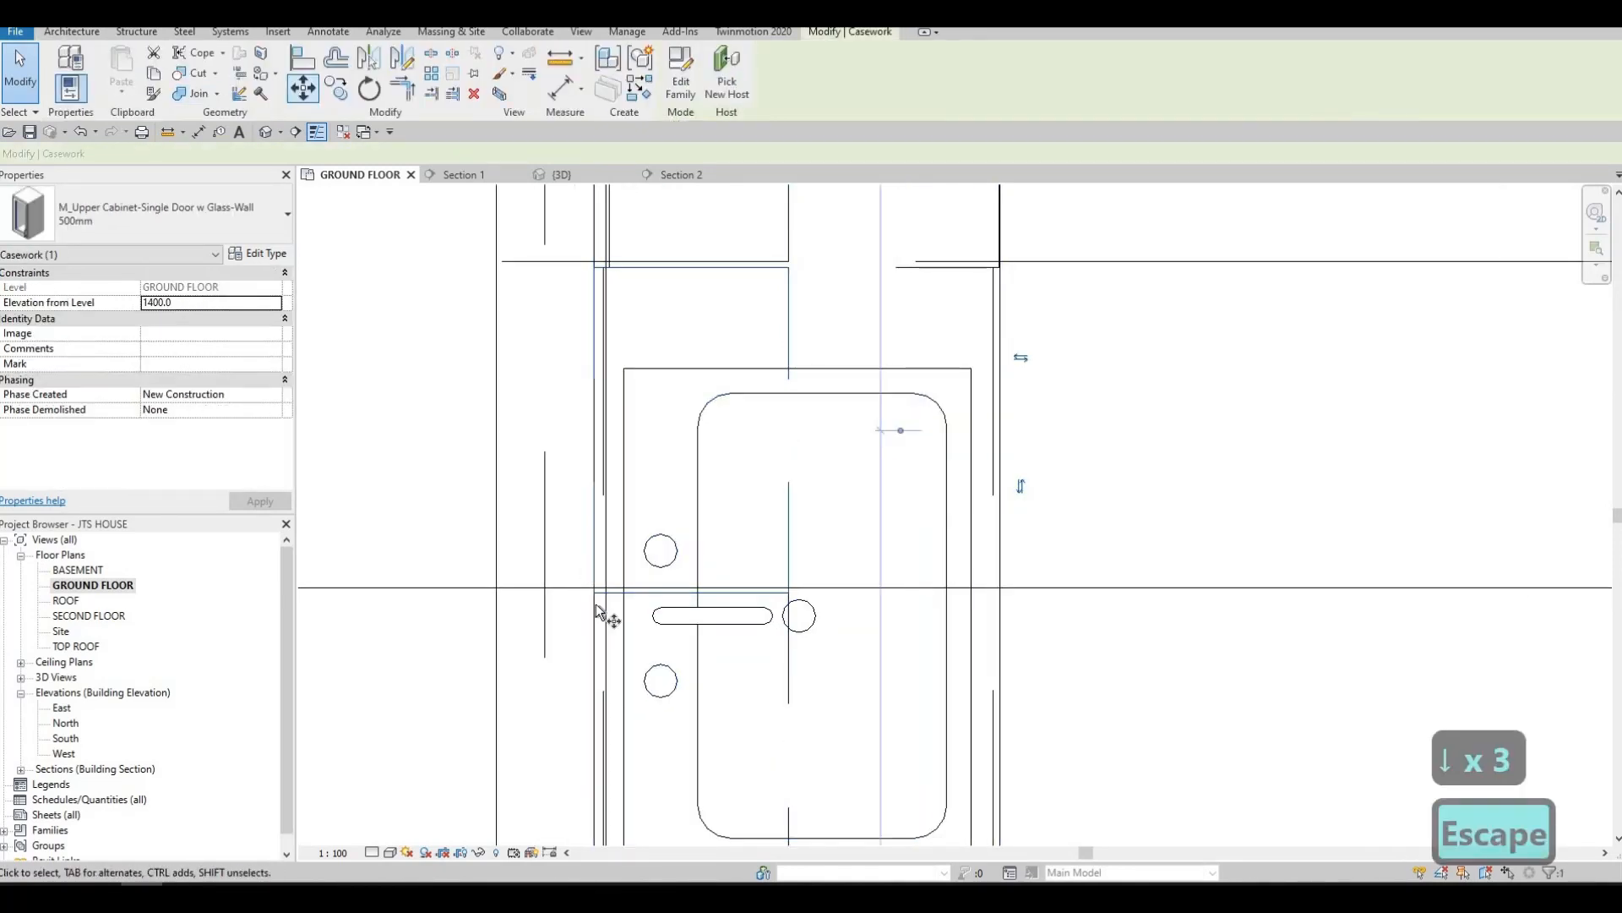
left_click(790, 592)
key("Escape")
scroll(794, 583, "up", 2)
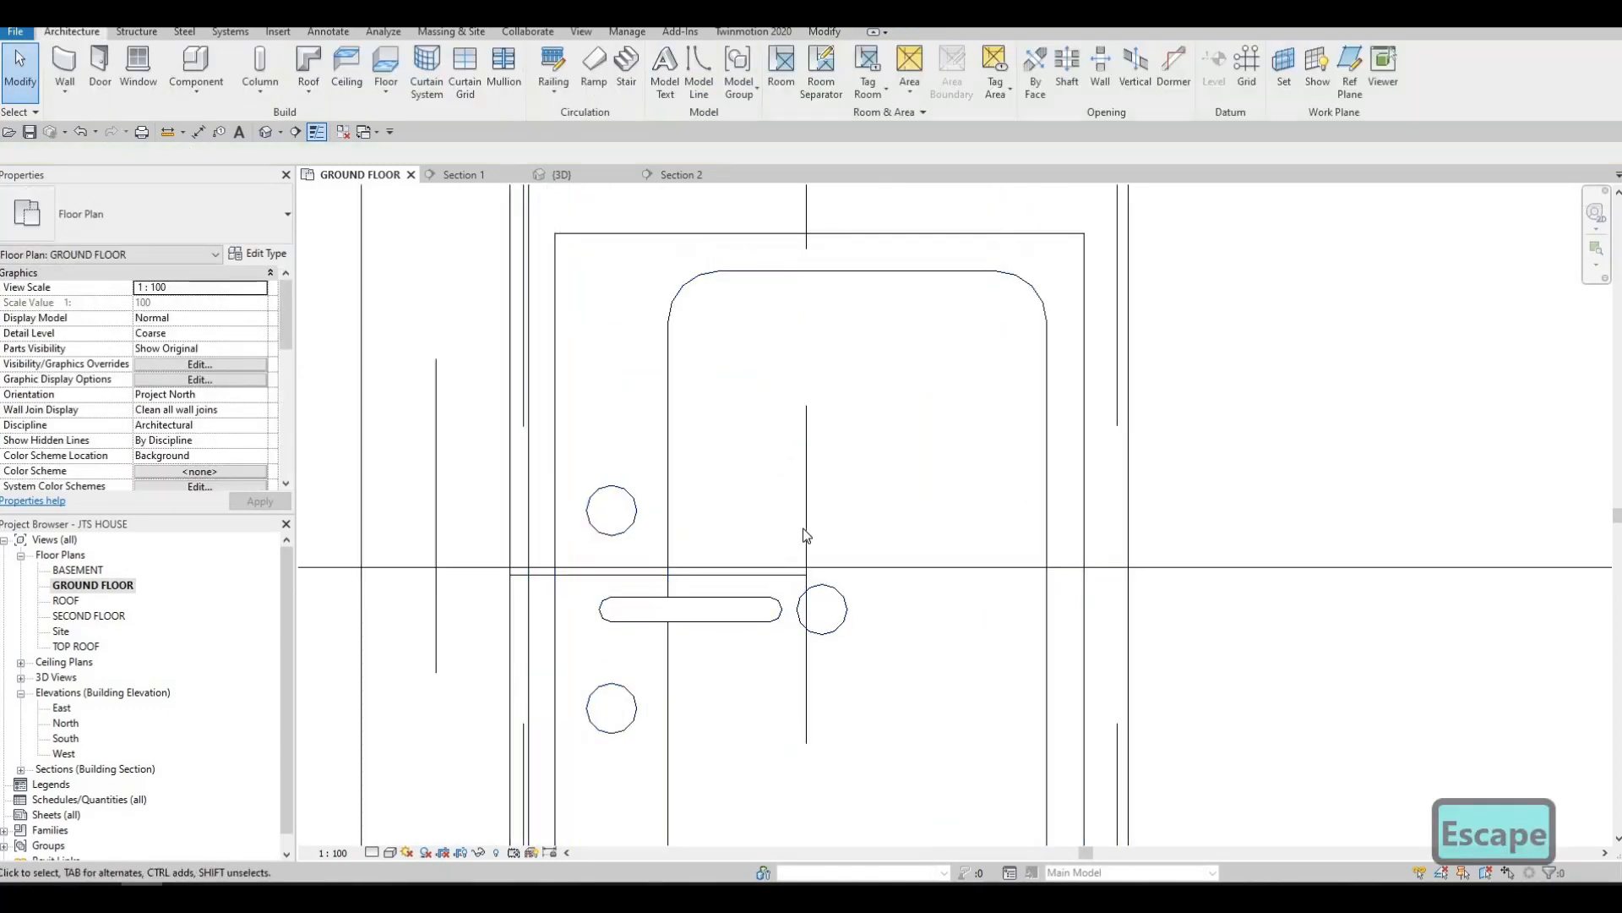
Try nudging the glass cabinet up the wall toward the double-door copy, and bring it back down
left_click(798, 575)
key("Up")
key("Up")
key("Up")
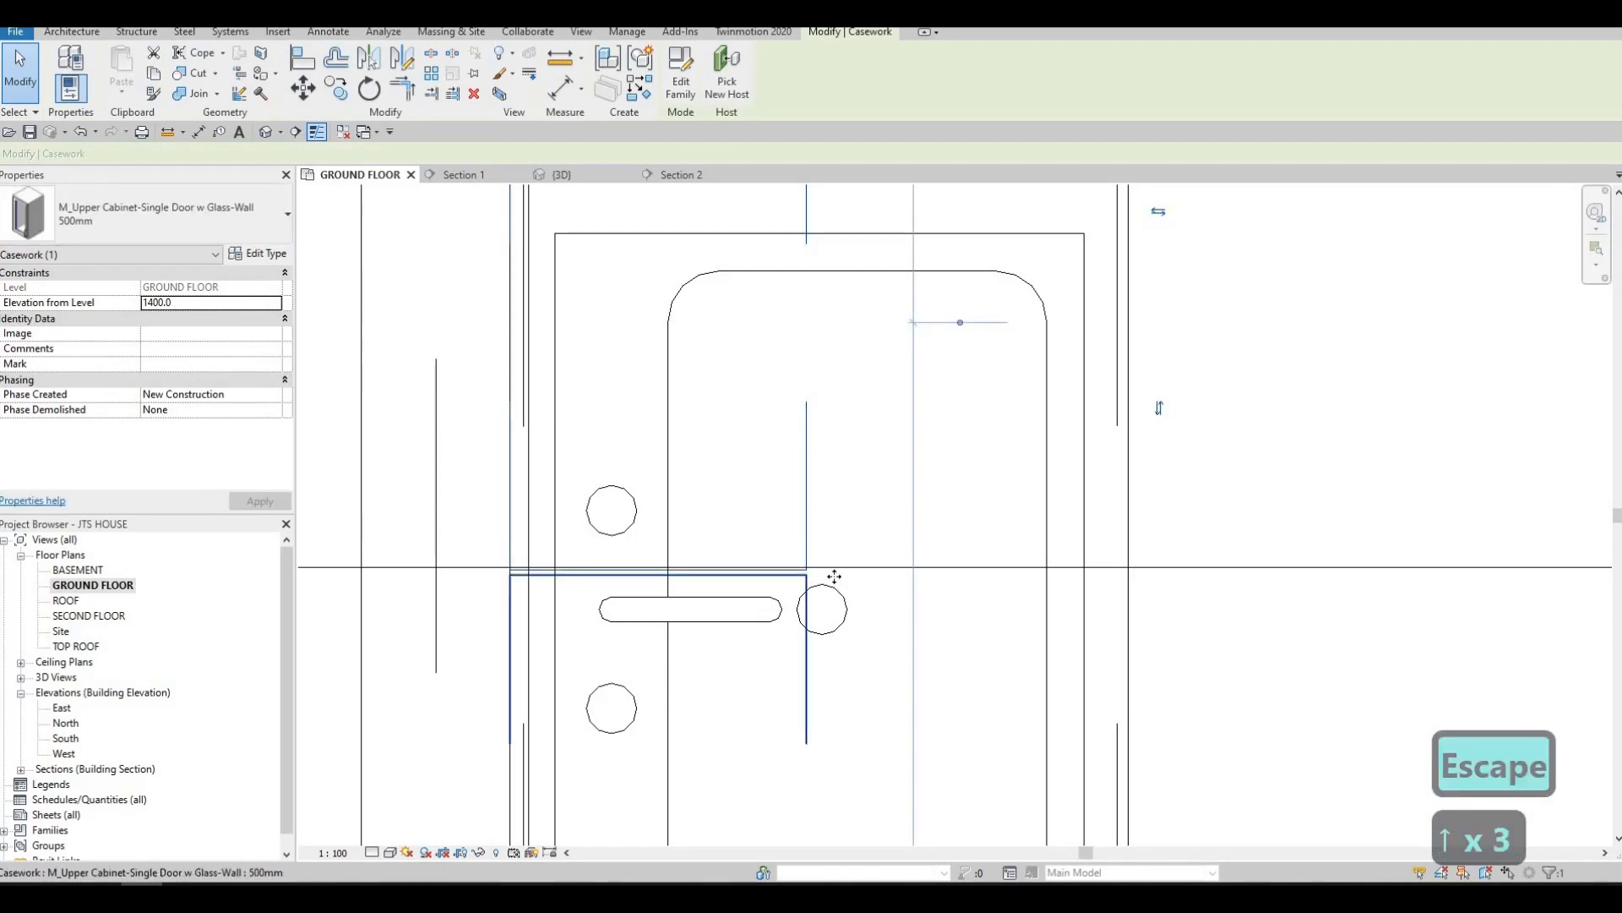
key("Down")
key("Down")
scroll(768, 438, "down", 2)
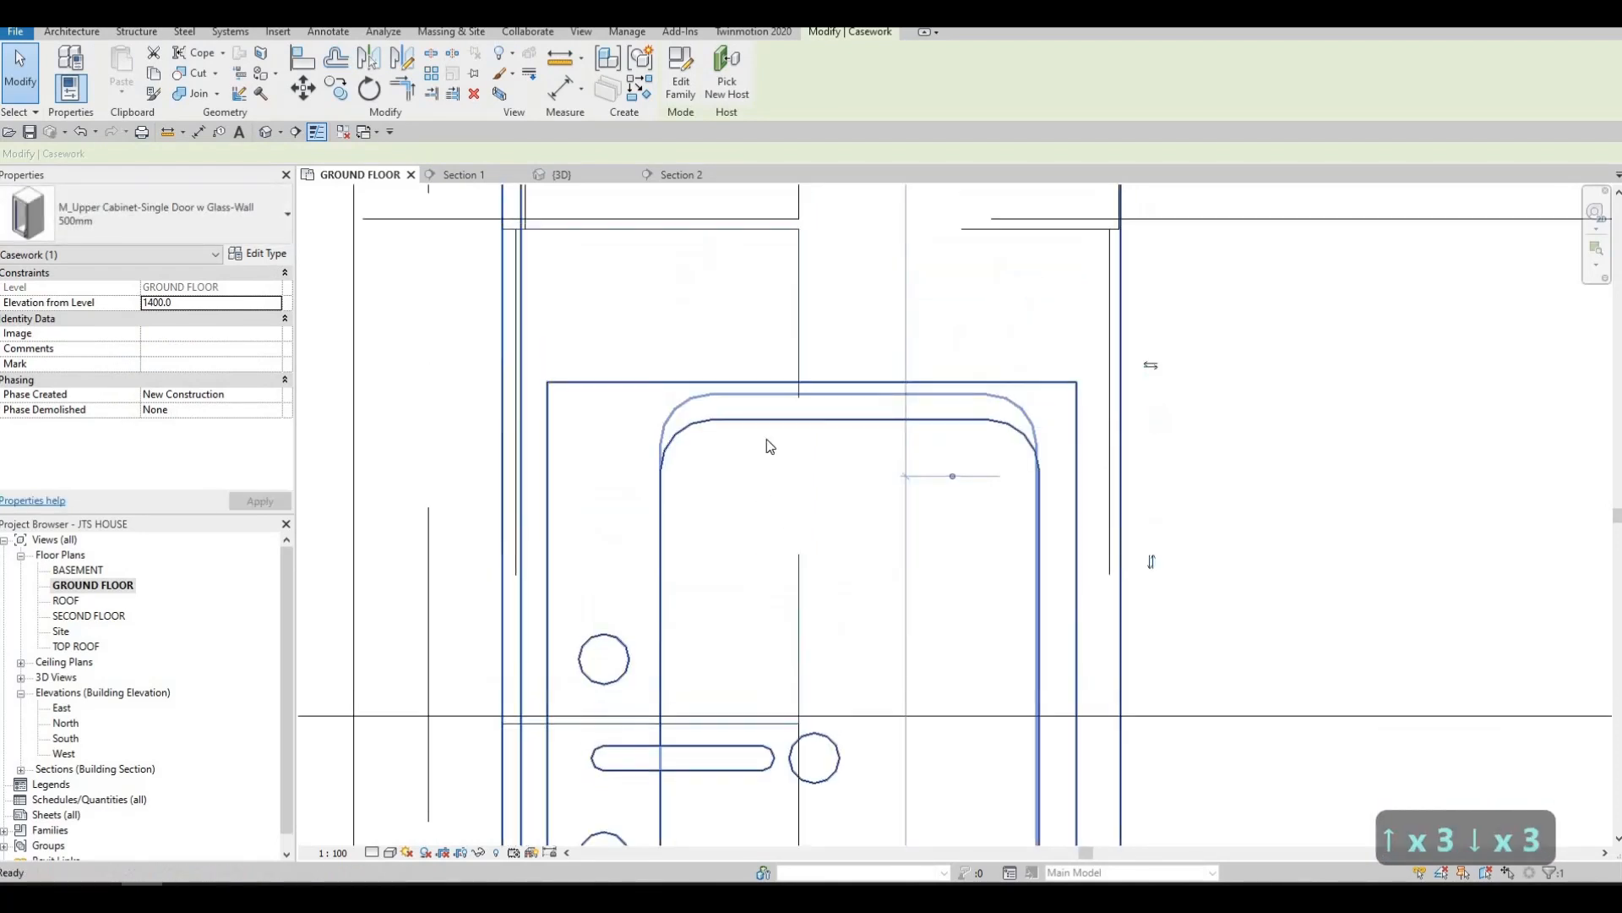
key("Escape")
key("Escape")
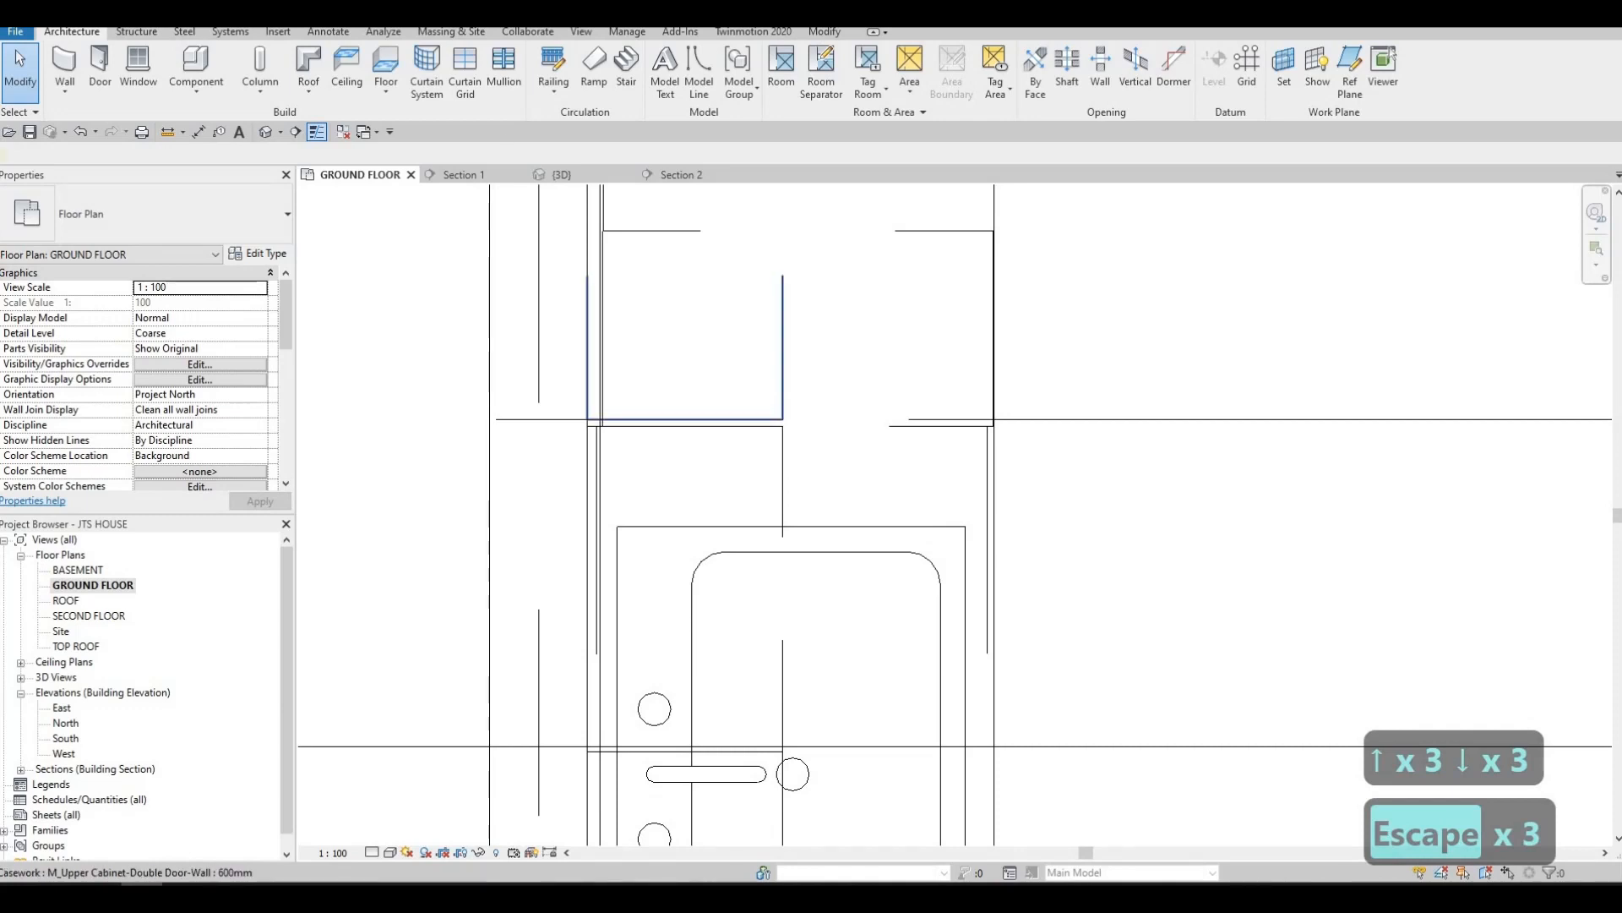
Move the copied double-door cabinet 10 mm down the wall so its corner meets the adjacent glass cabinet's corner
left_click(779, 400)
left_click(304, 88)
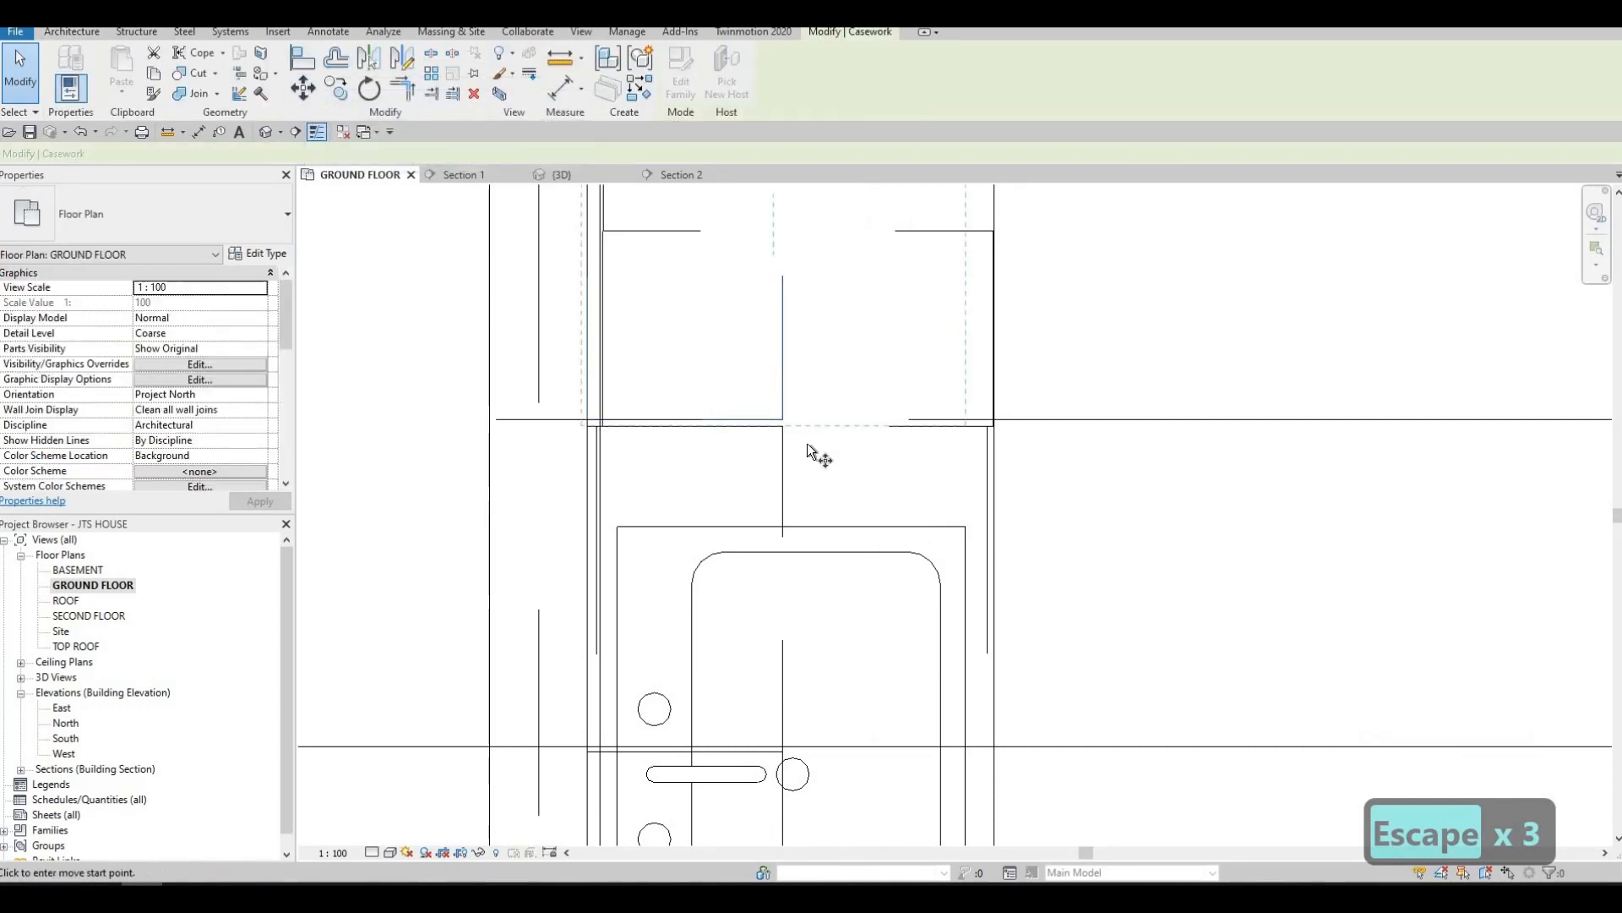
scroll(808, 443, "up", 2)
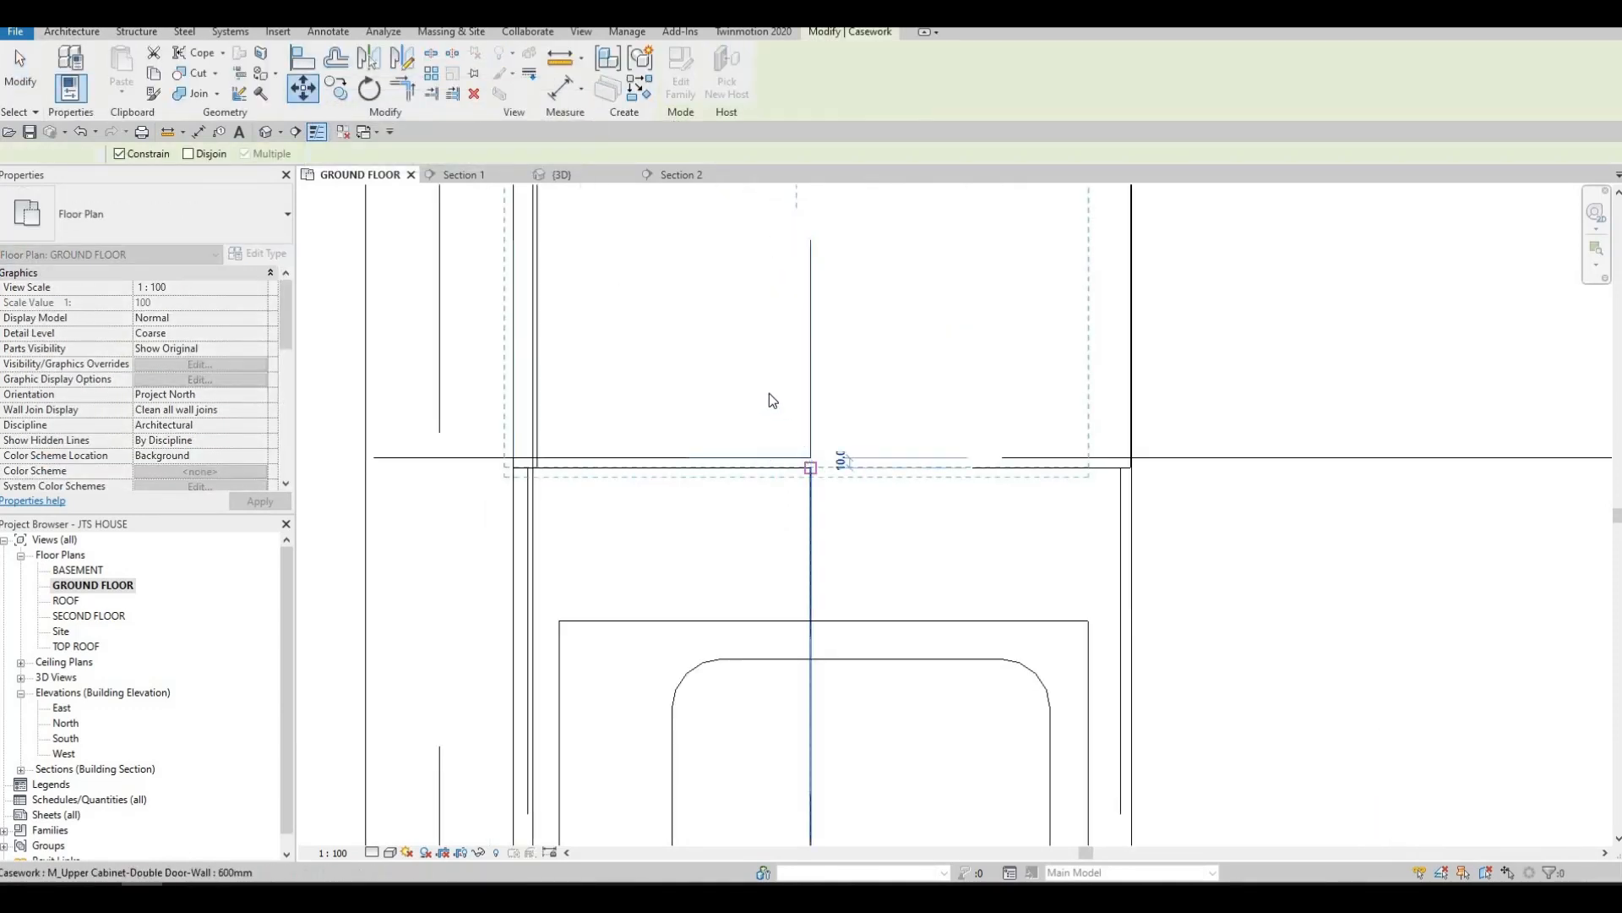
key("Escape")
key("Escape")
Move the double-door cabinet up the wall by one cabinet width, from its lower corner to its upper corner
scroll(734, 394, "down", 3)
scroll(722, 503, "down", 3)
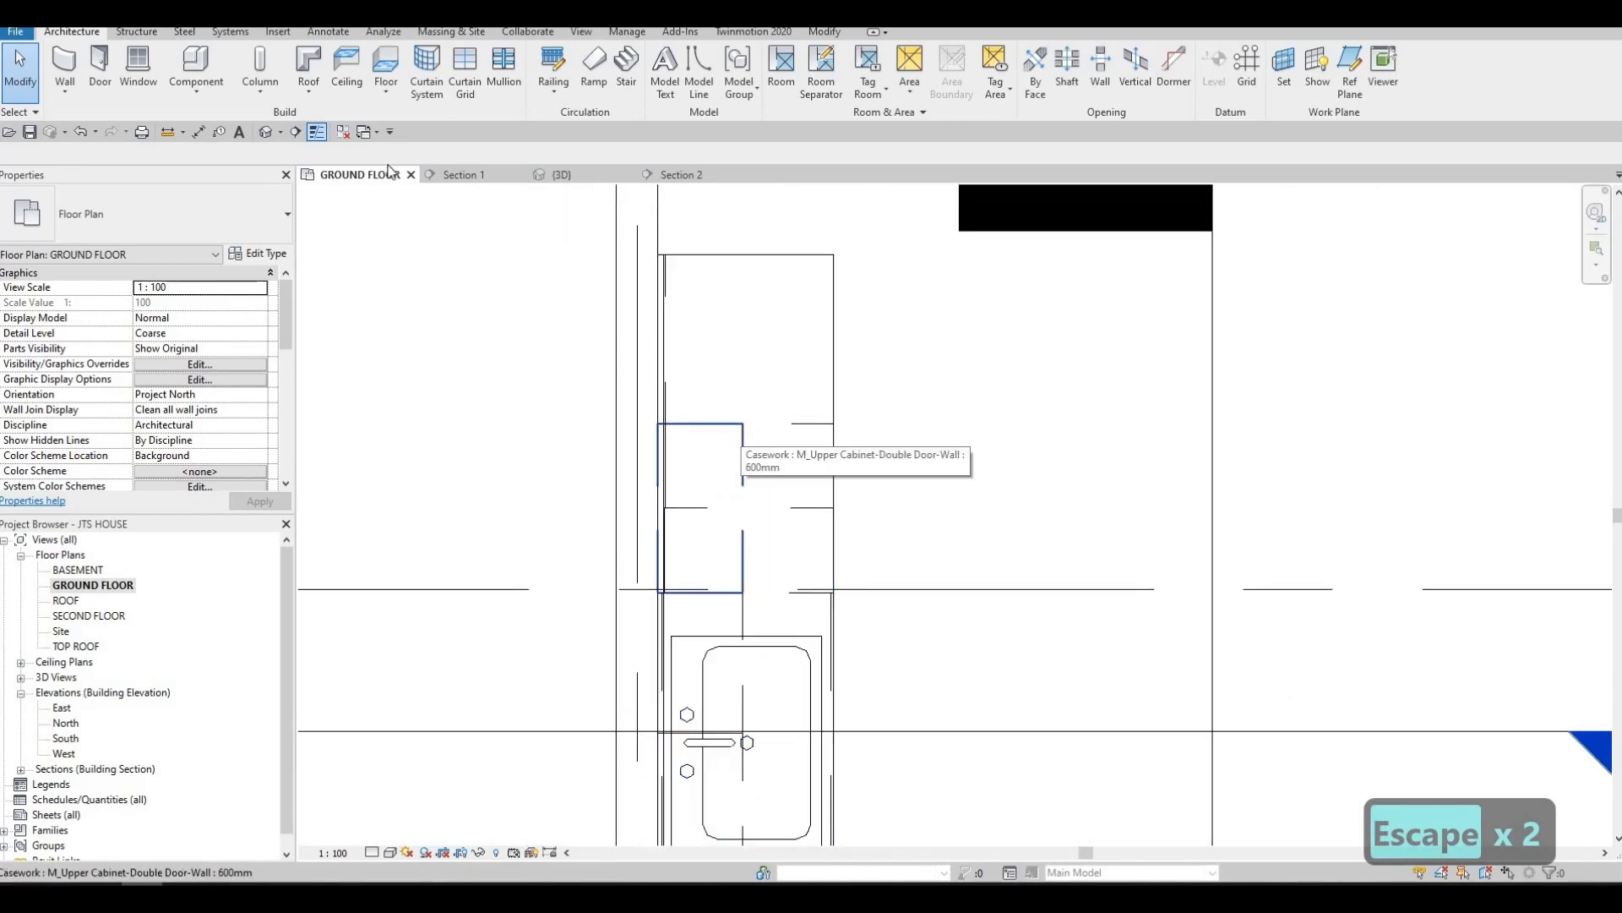
left_click(743, 438)
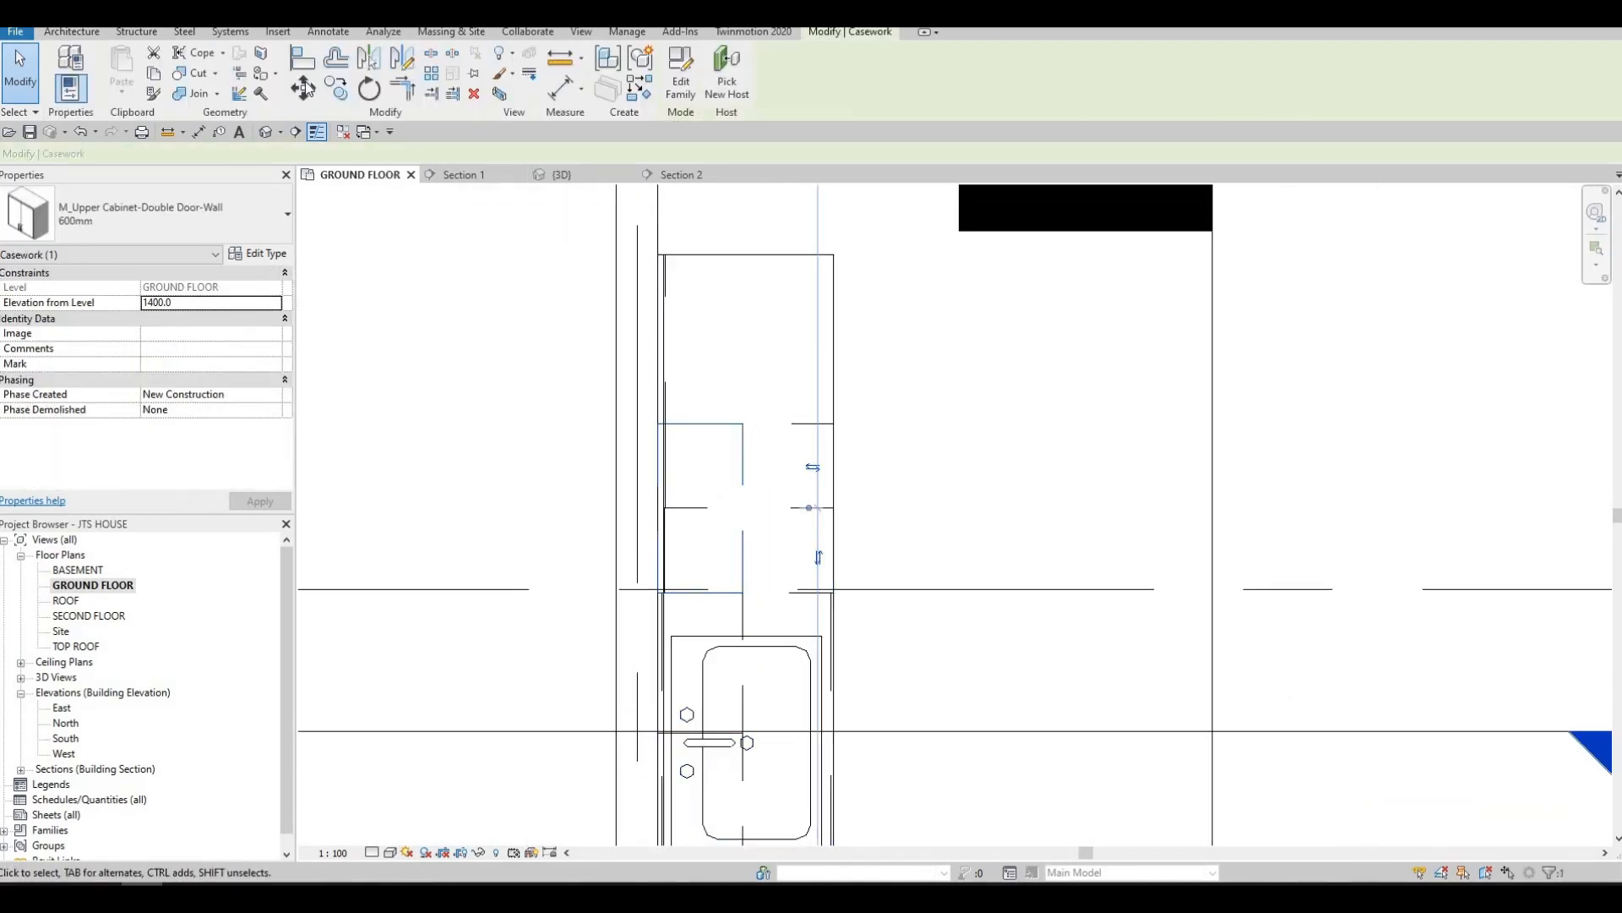
key("m")
key("v")
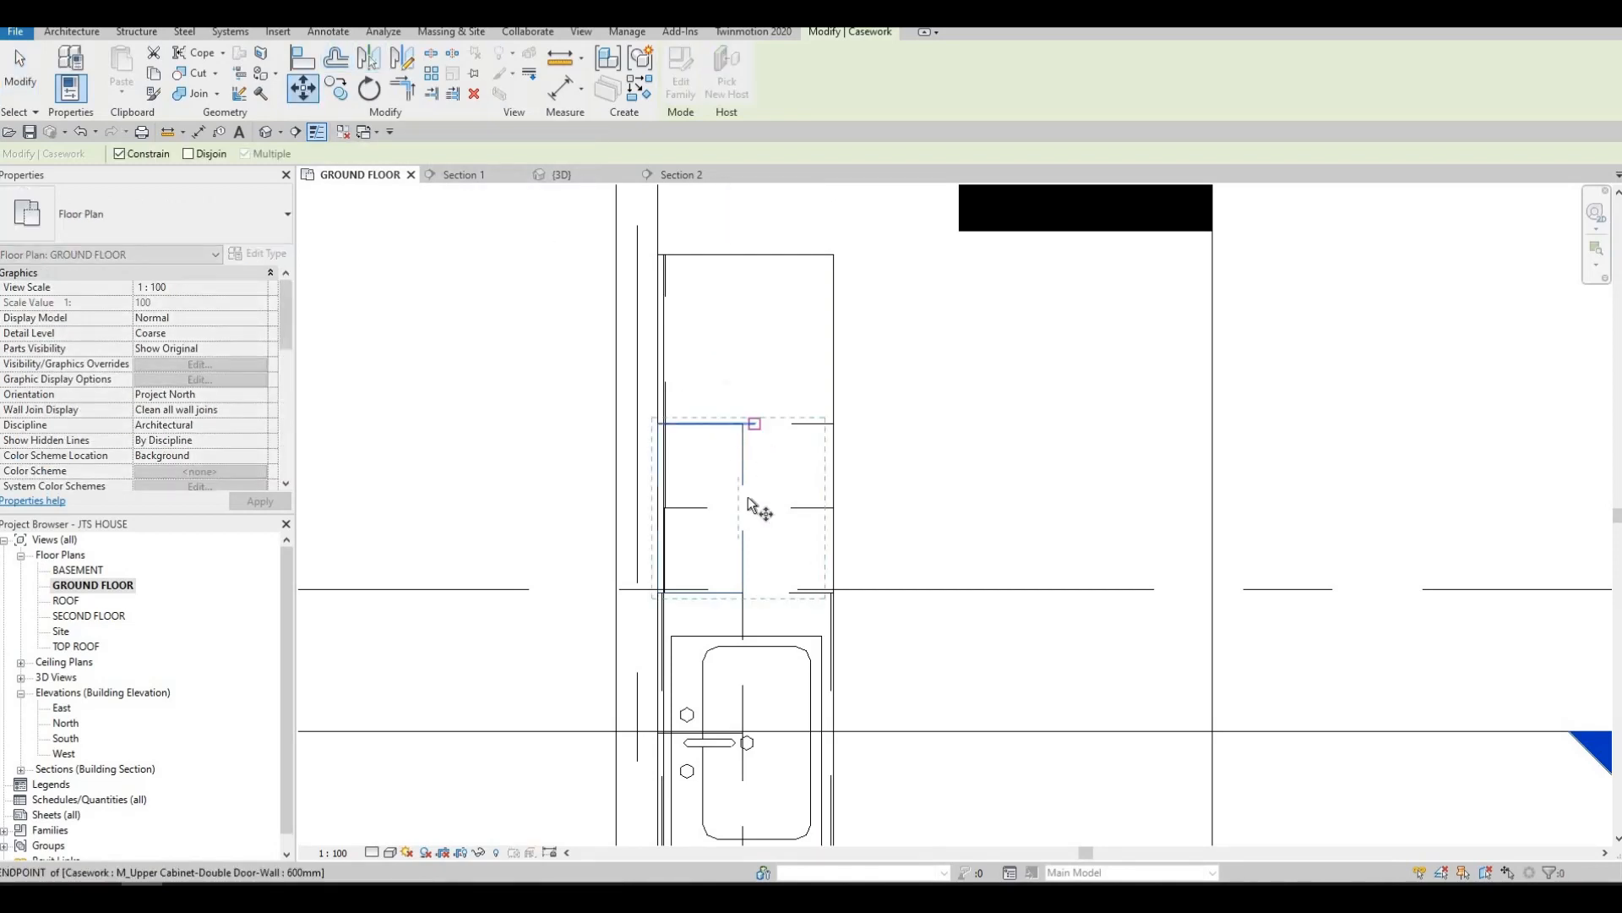
left_click(743, 593)
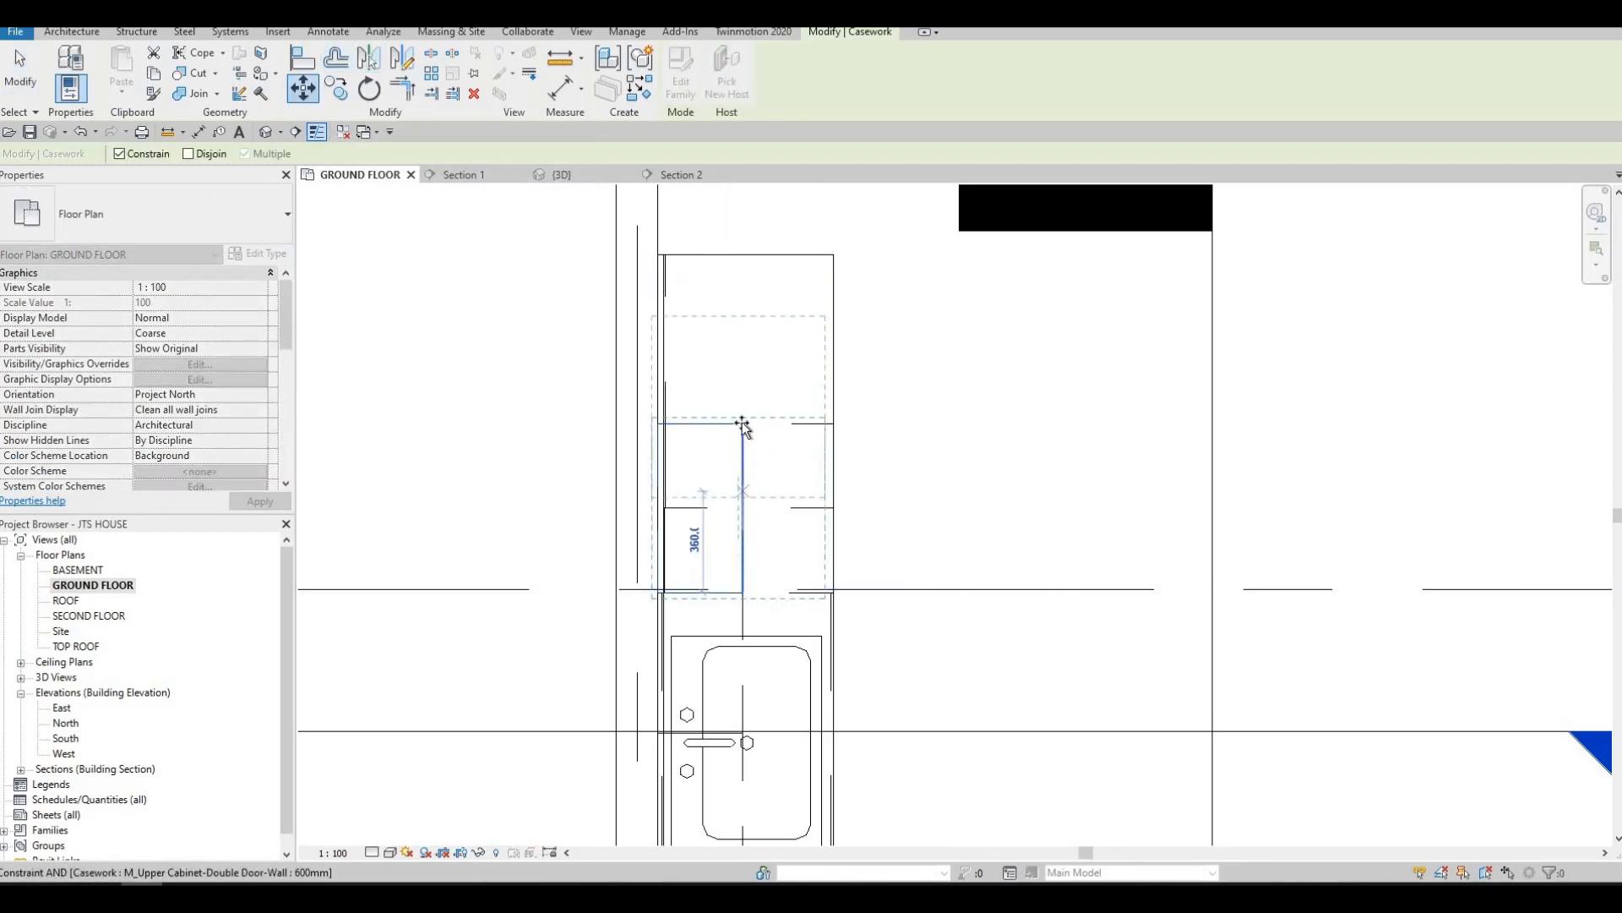
left_click(742, 423)
key("Escape")
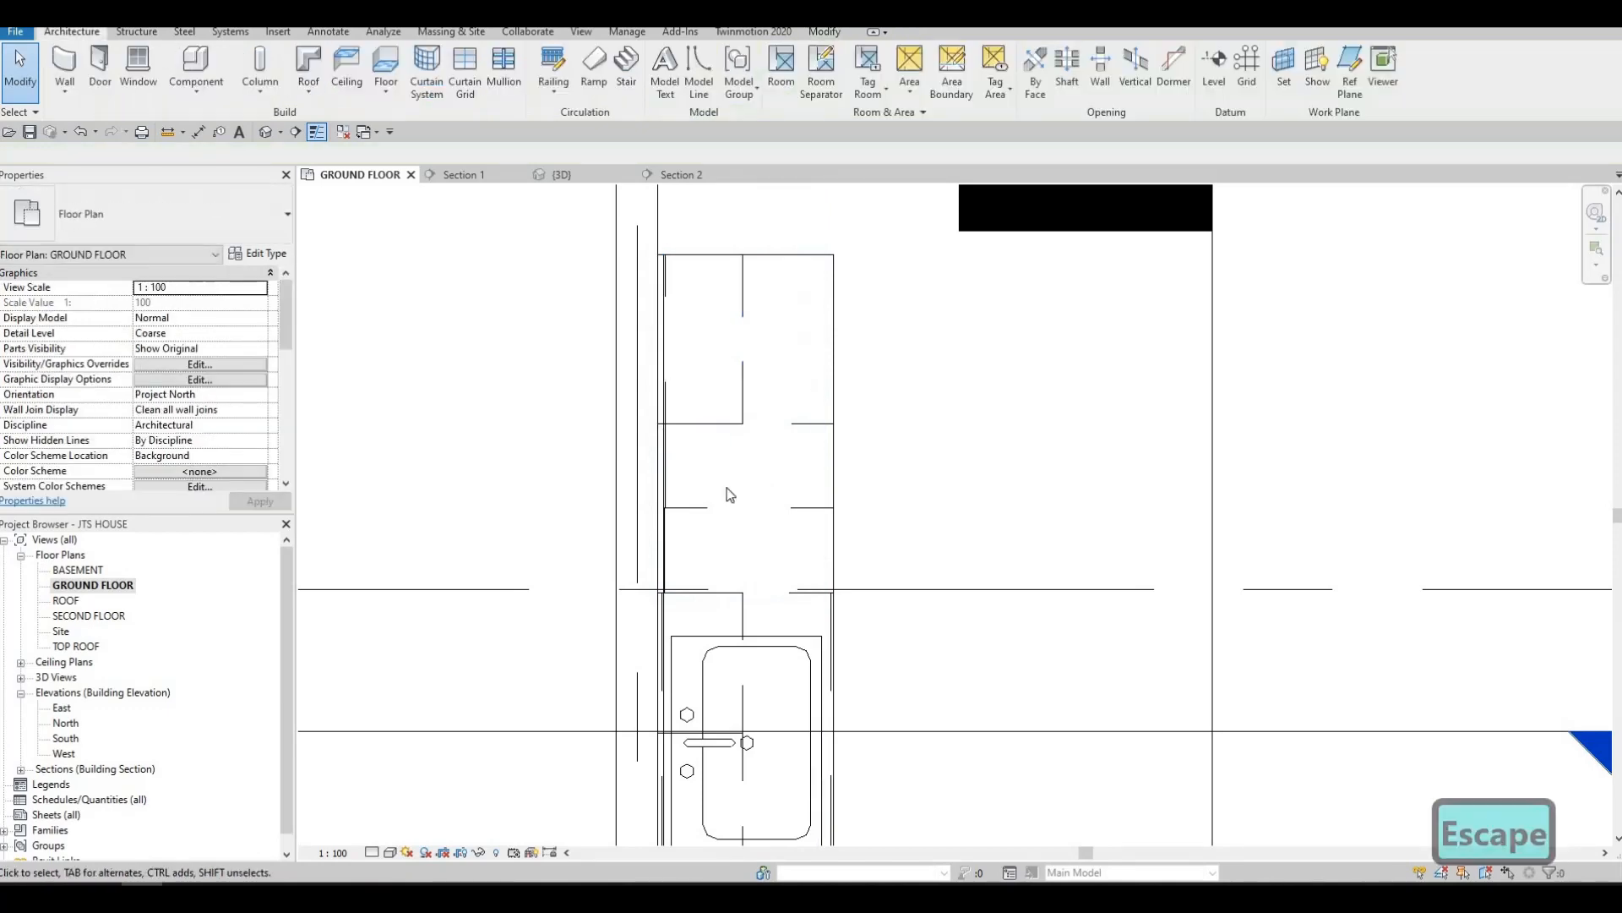
Check the upper cabinet row in Section 1, select the detached double-door cabinet, and return to the ground floor plan
key("Escape")
scroll(758, 485, "down", 3)
scroll(764, 661, "up", 1)
scroll(764, 661, "down", 2)
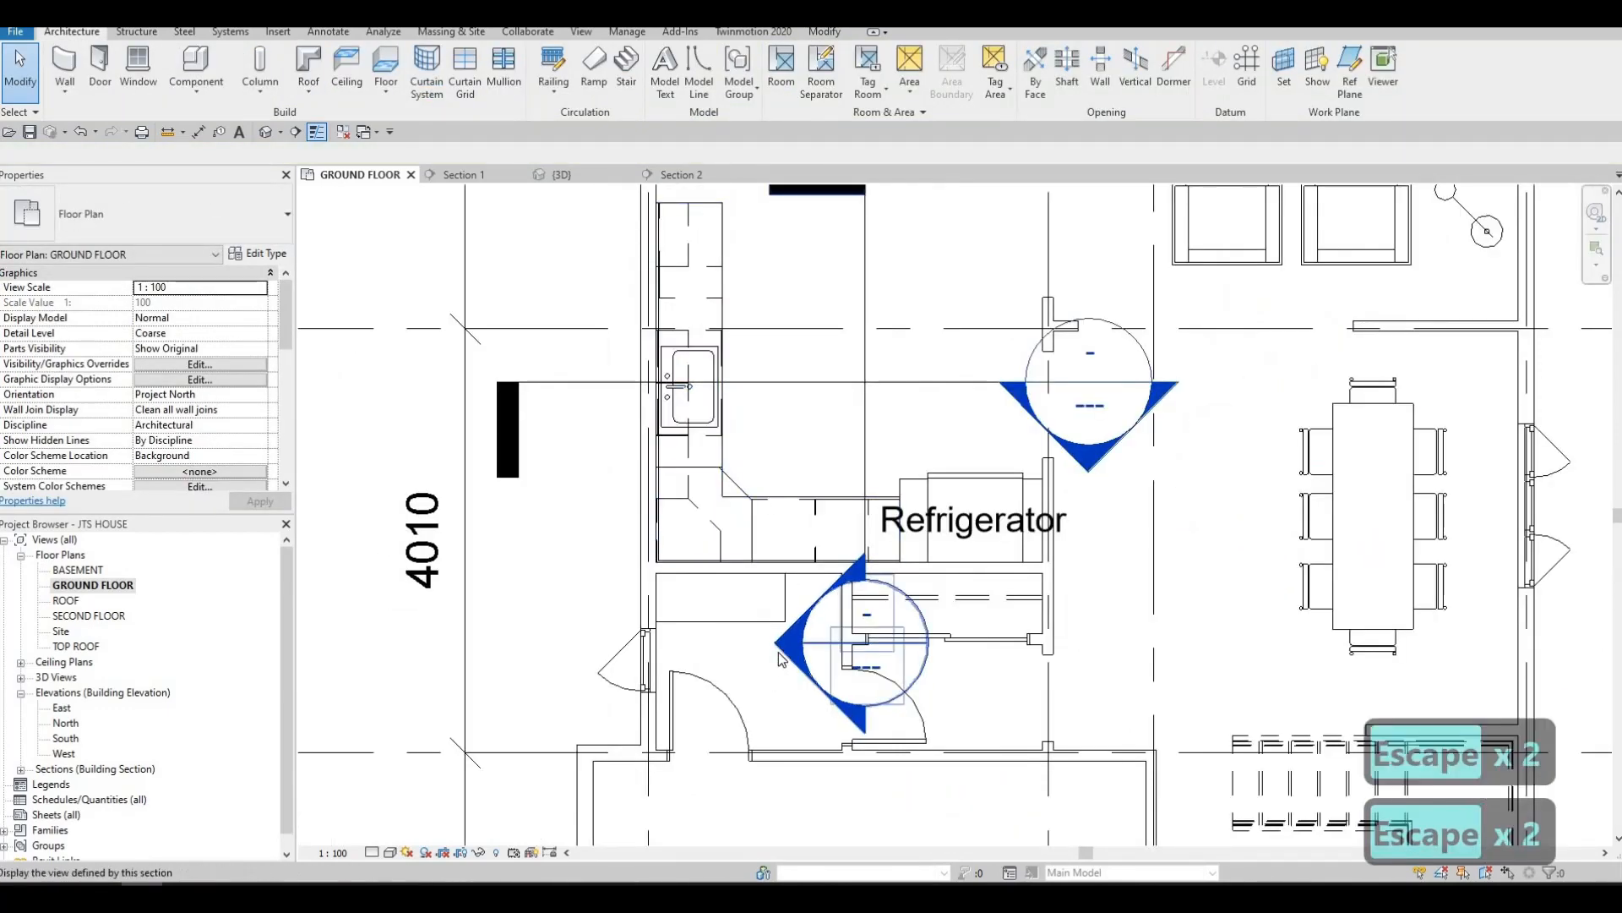
double_click(778, 651)
middle_click_drag(1123, 460, 1030, 483)
left_click(1019, 476)
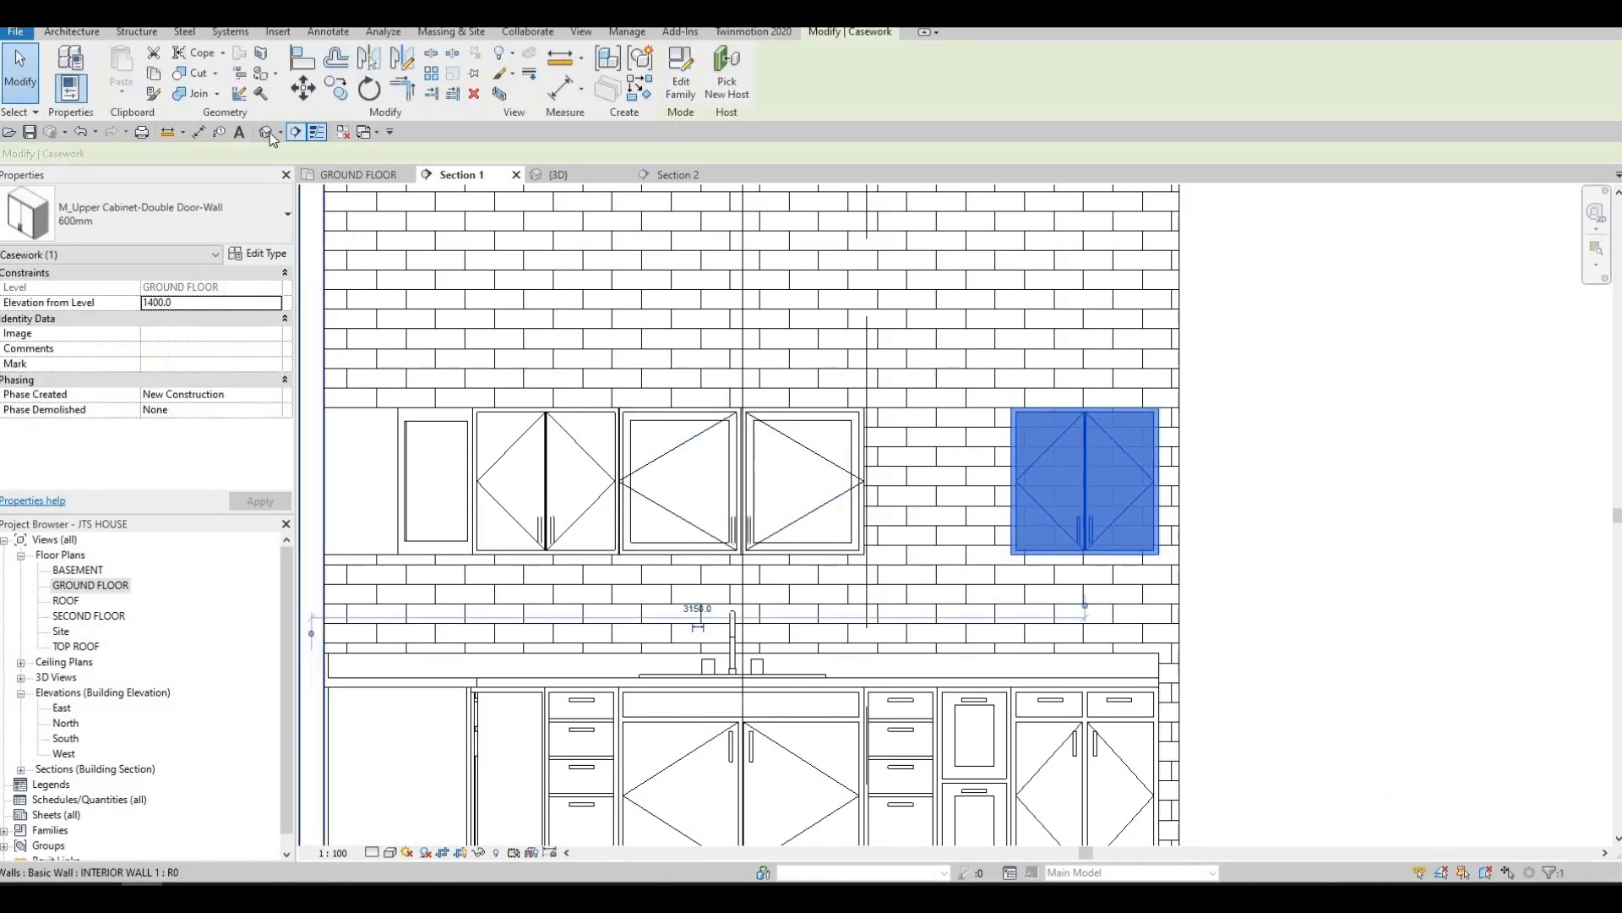
key("F1")
key("F1")
left_click(372, 177)
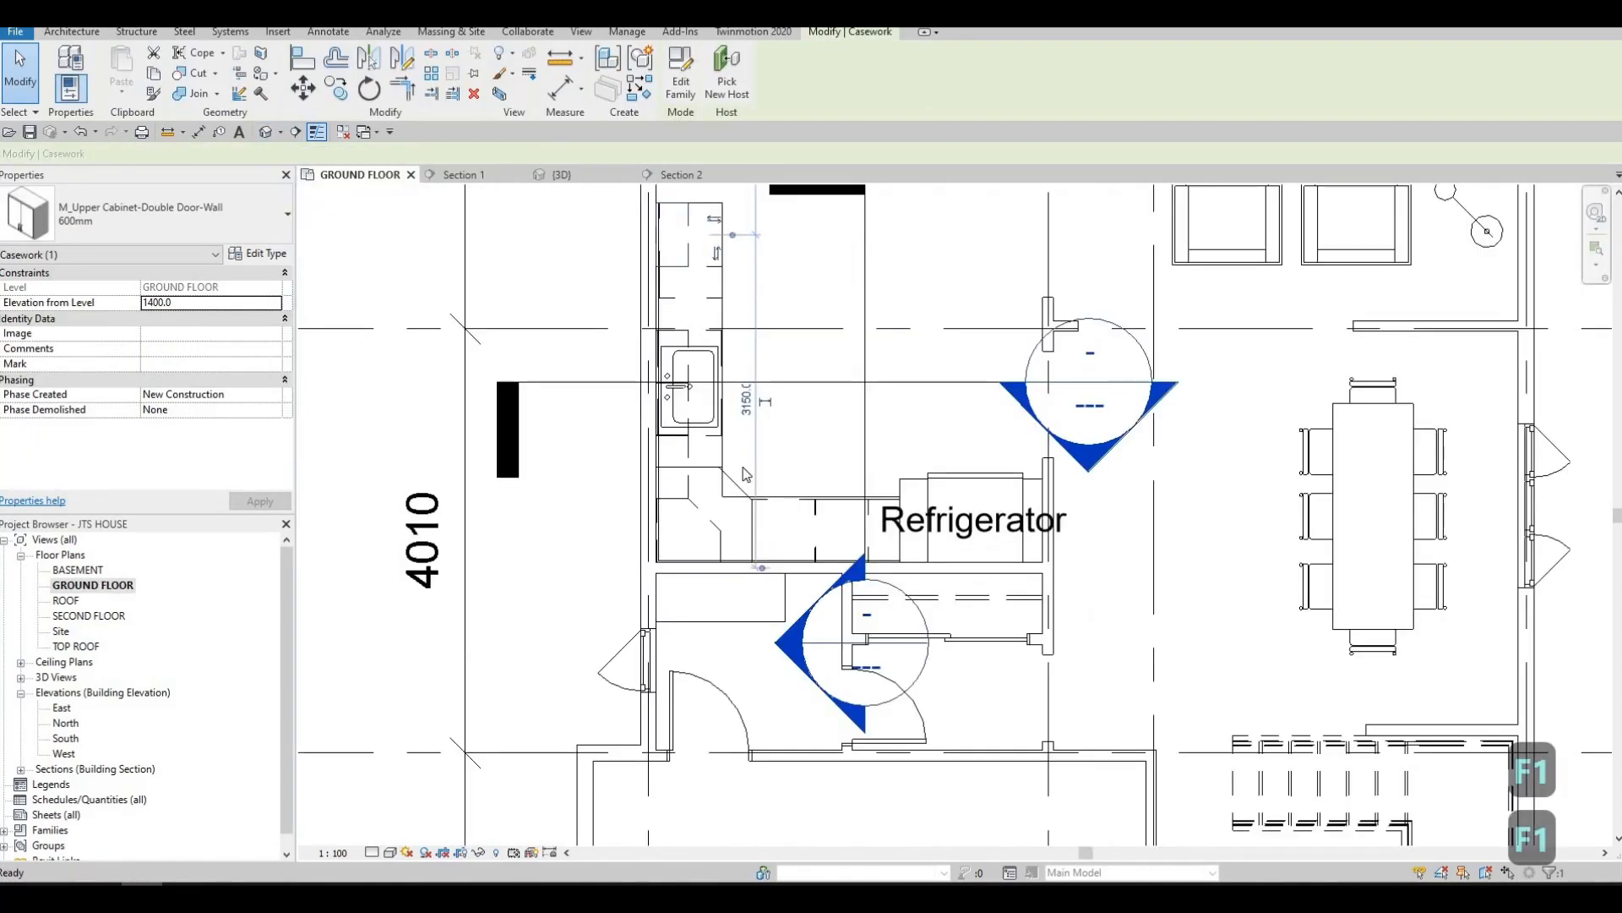
Copy the 600mm double-door upper cabinet one cabinet width down the wall from its upper corner, filling the gap above the sink in plan
middle_click_drag(674, 281, 648, 448)
scroll(647, 449, "up", 1)
scroll(690, 382, "up", 1)
key("Escape")
left_click(640, 422)
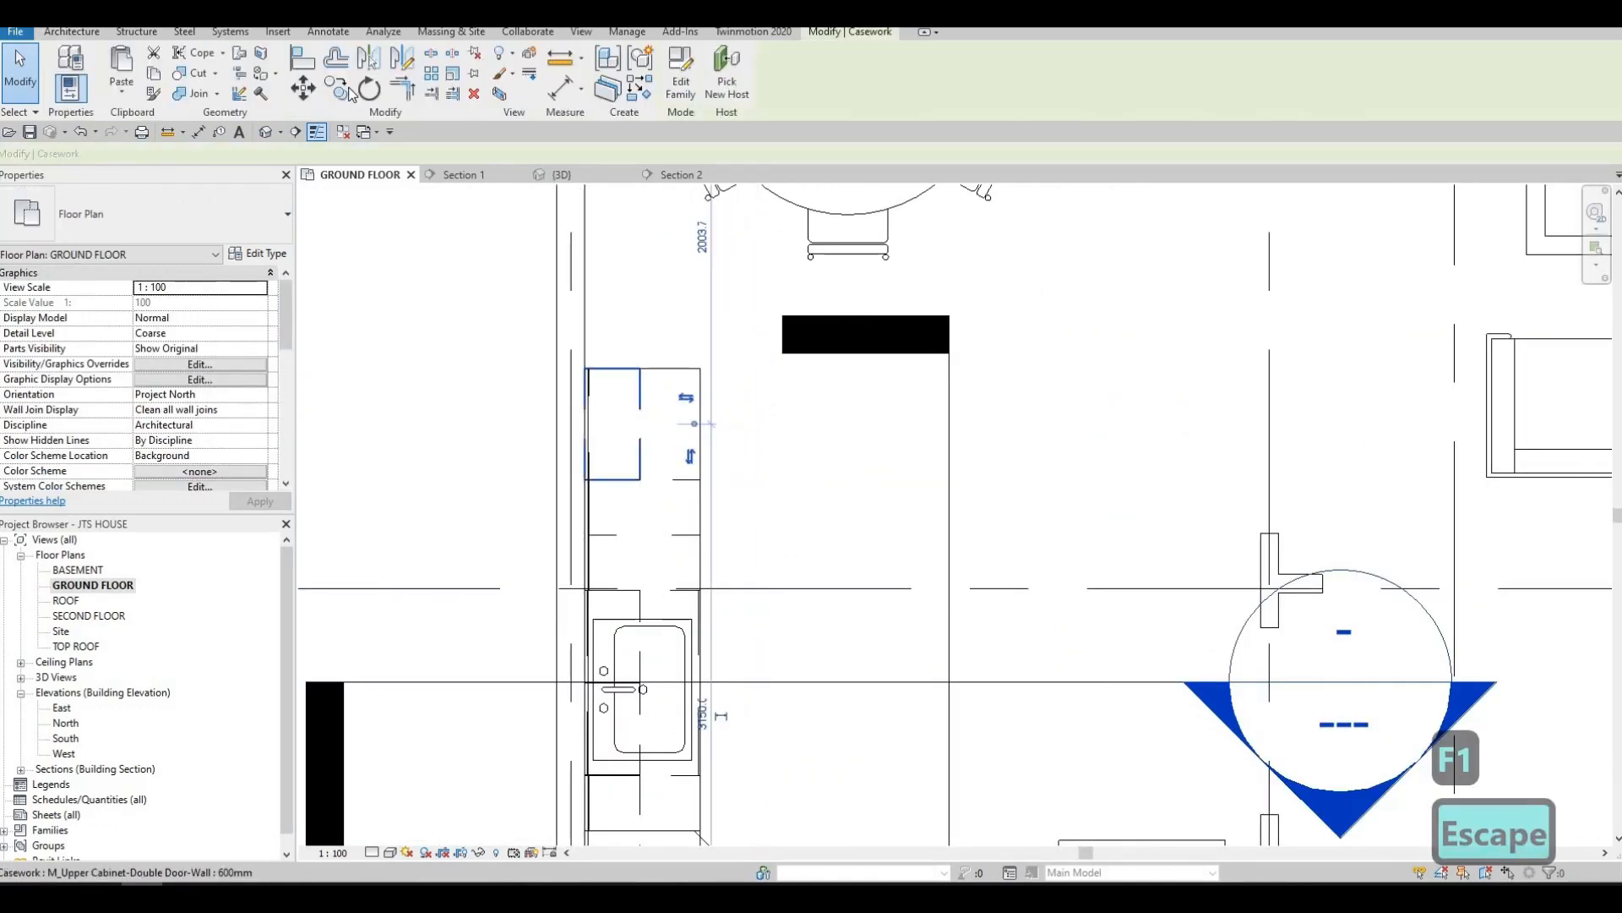
scroll(656, 360, "up", 3)
left_click(632, 377)
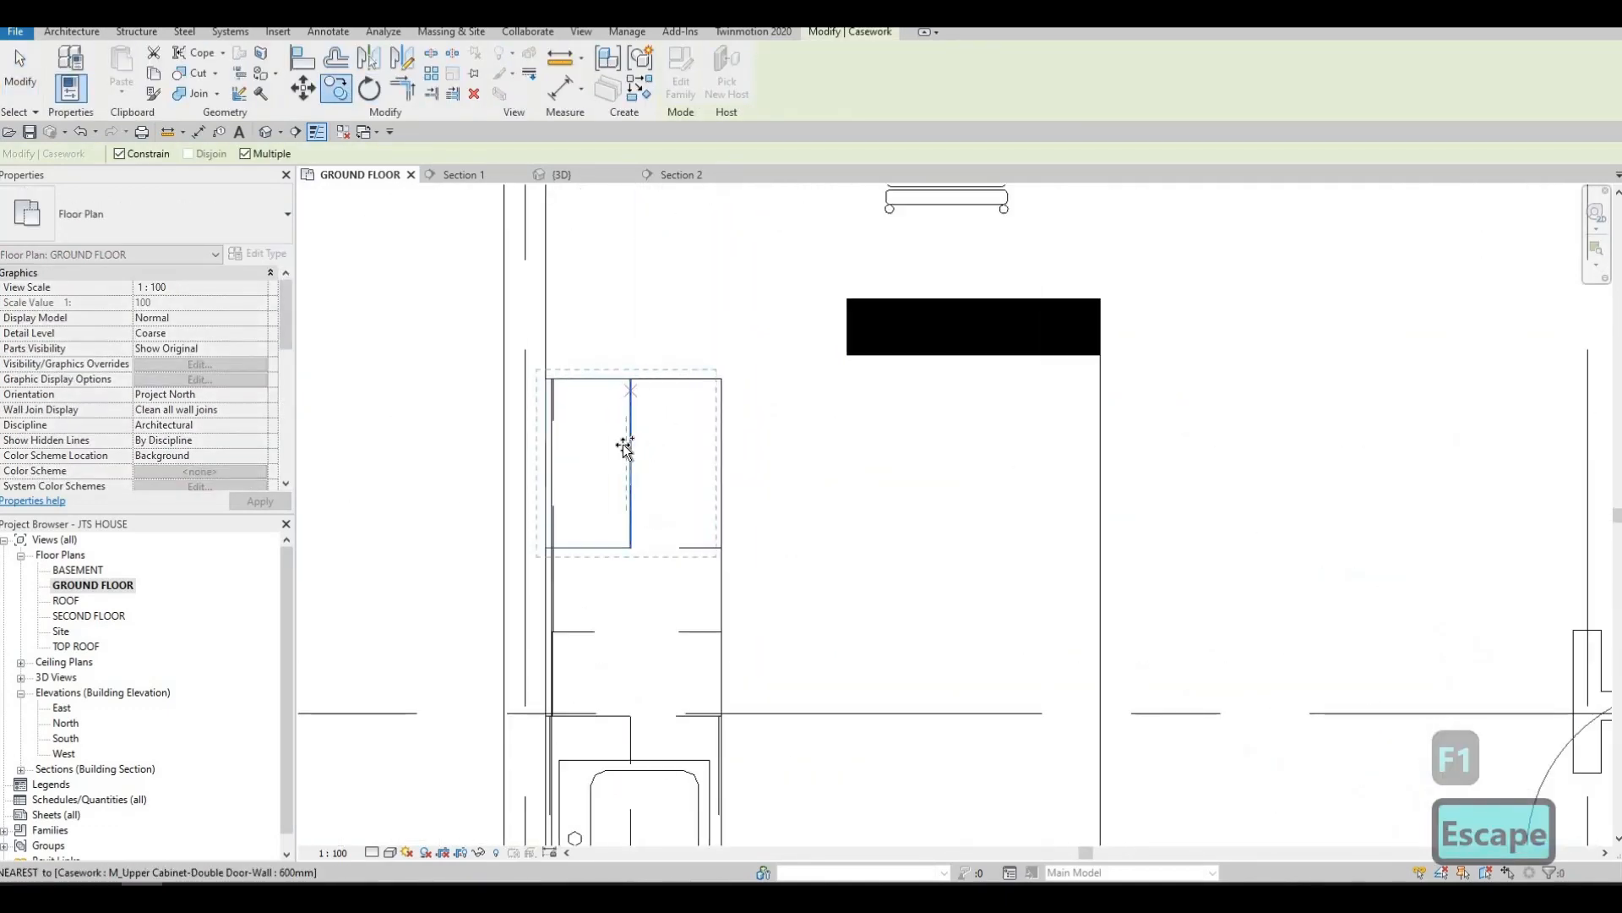
left_click(631, 549)
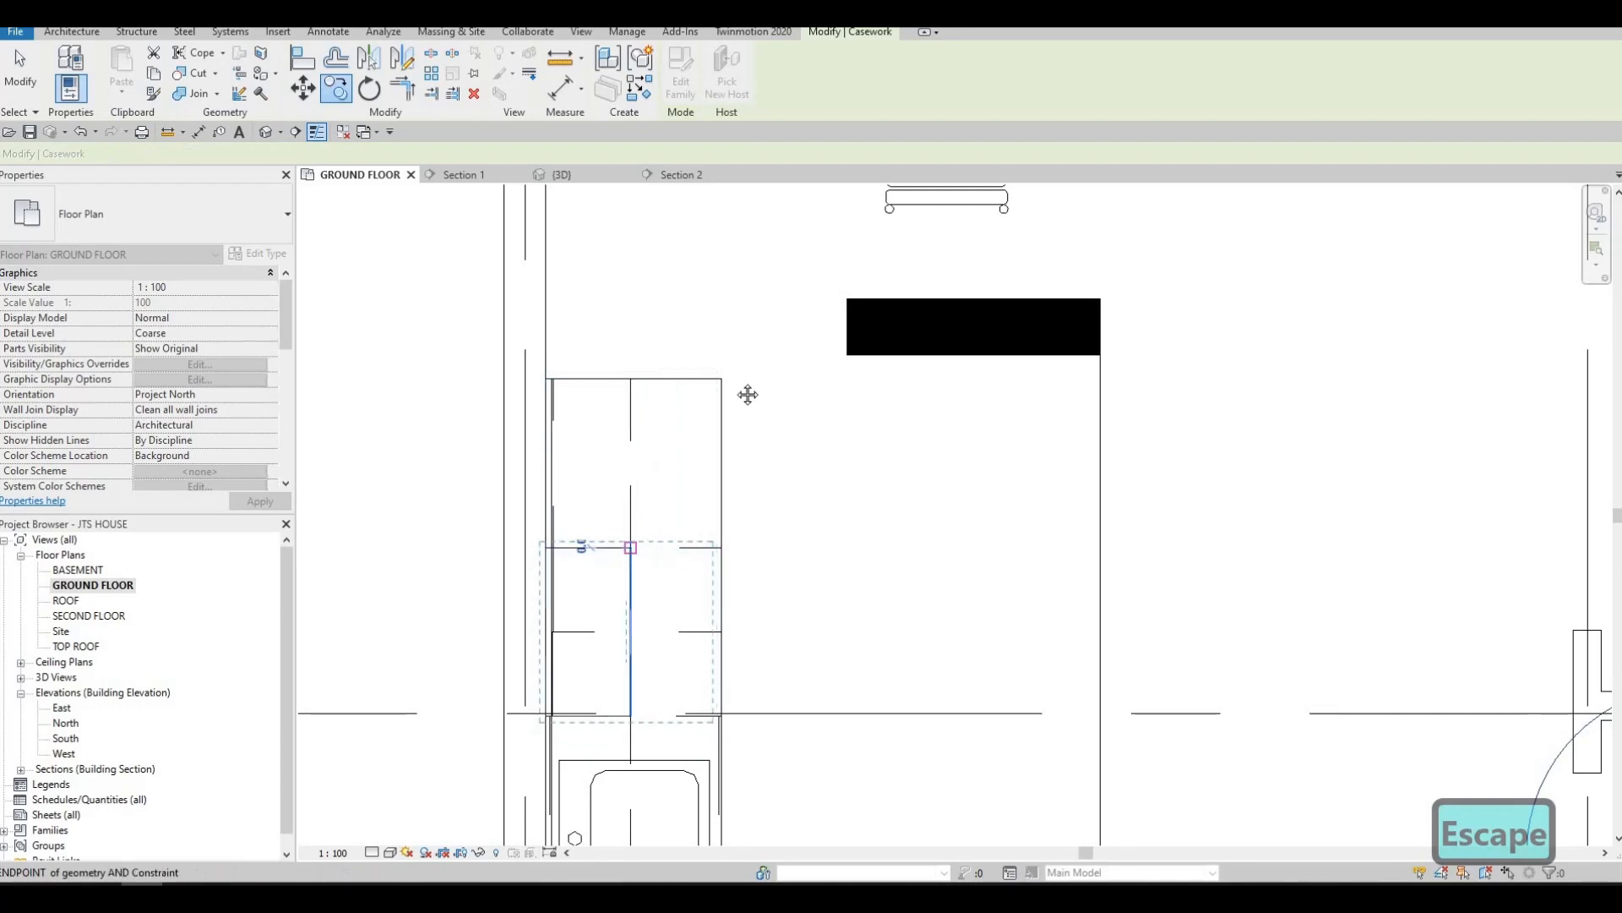
key("Escape")
key("Escape")
Examine the full row of upper cabinets, base cabinets and the L-shaped counter top in Section 1
middle_click_drag(788, 535, 748, 335)
scroll(749, 336, "down", 2)
key("Escape")
scroll(808, 652, "down", 3)
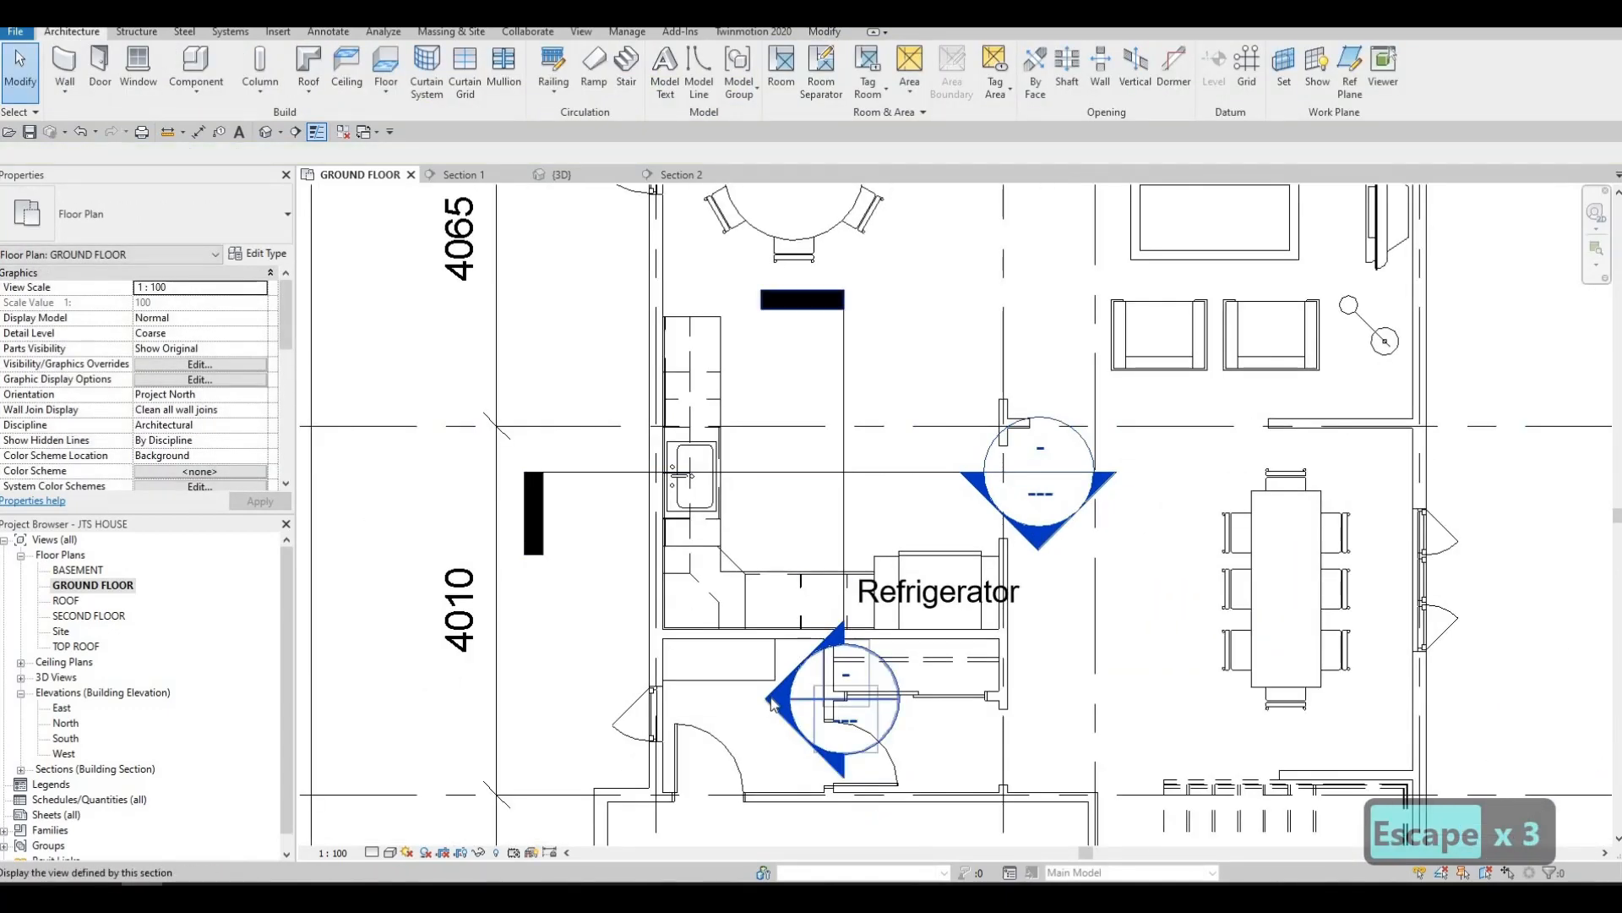
double_click(860, 551)
scroll(860, 551, "down", 2)
key("Escape")
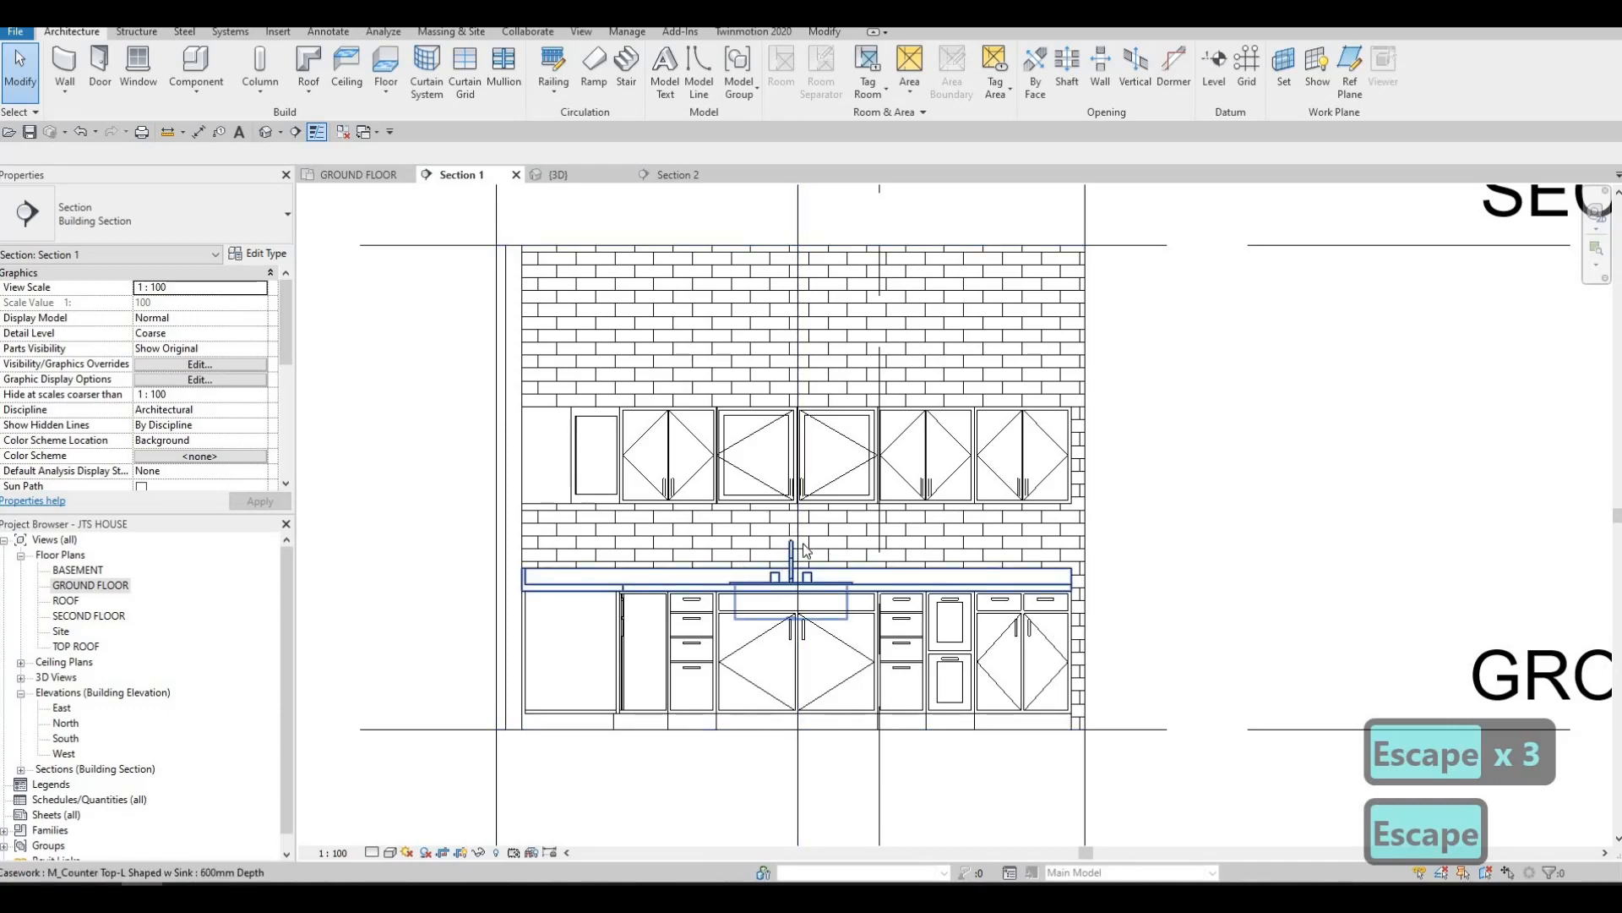
middle_click_drag(820, 547, 698, 513)
scroll(714, 507, "down", 1)
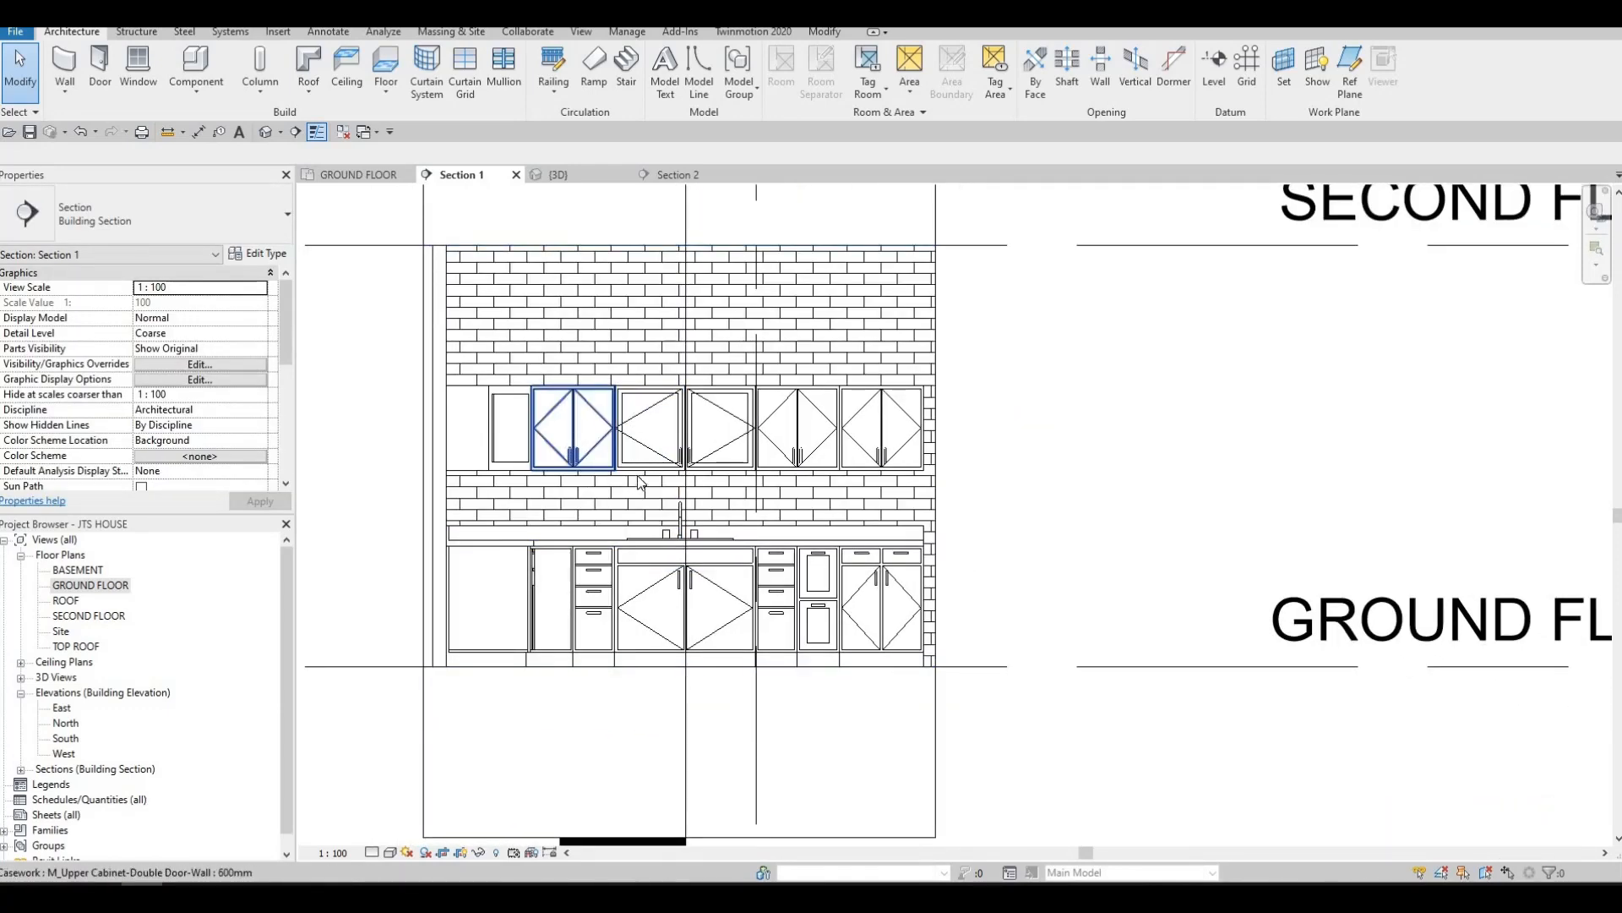
key("Escape")
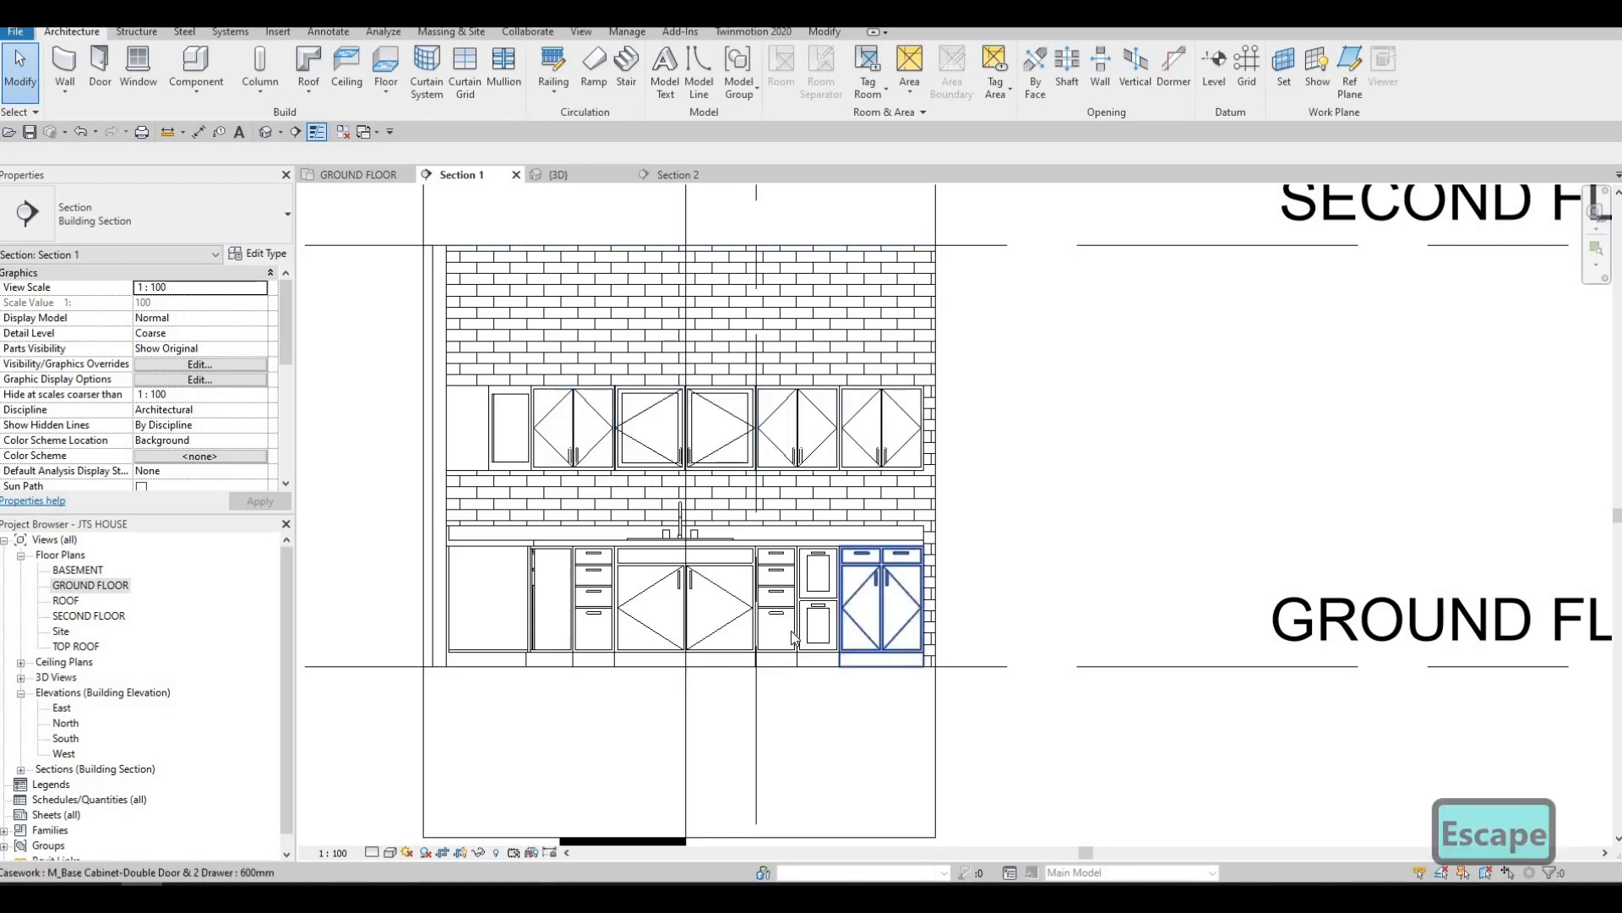
middle_click_drag(424, 612, 424, 653)
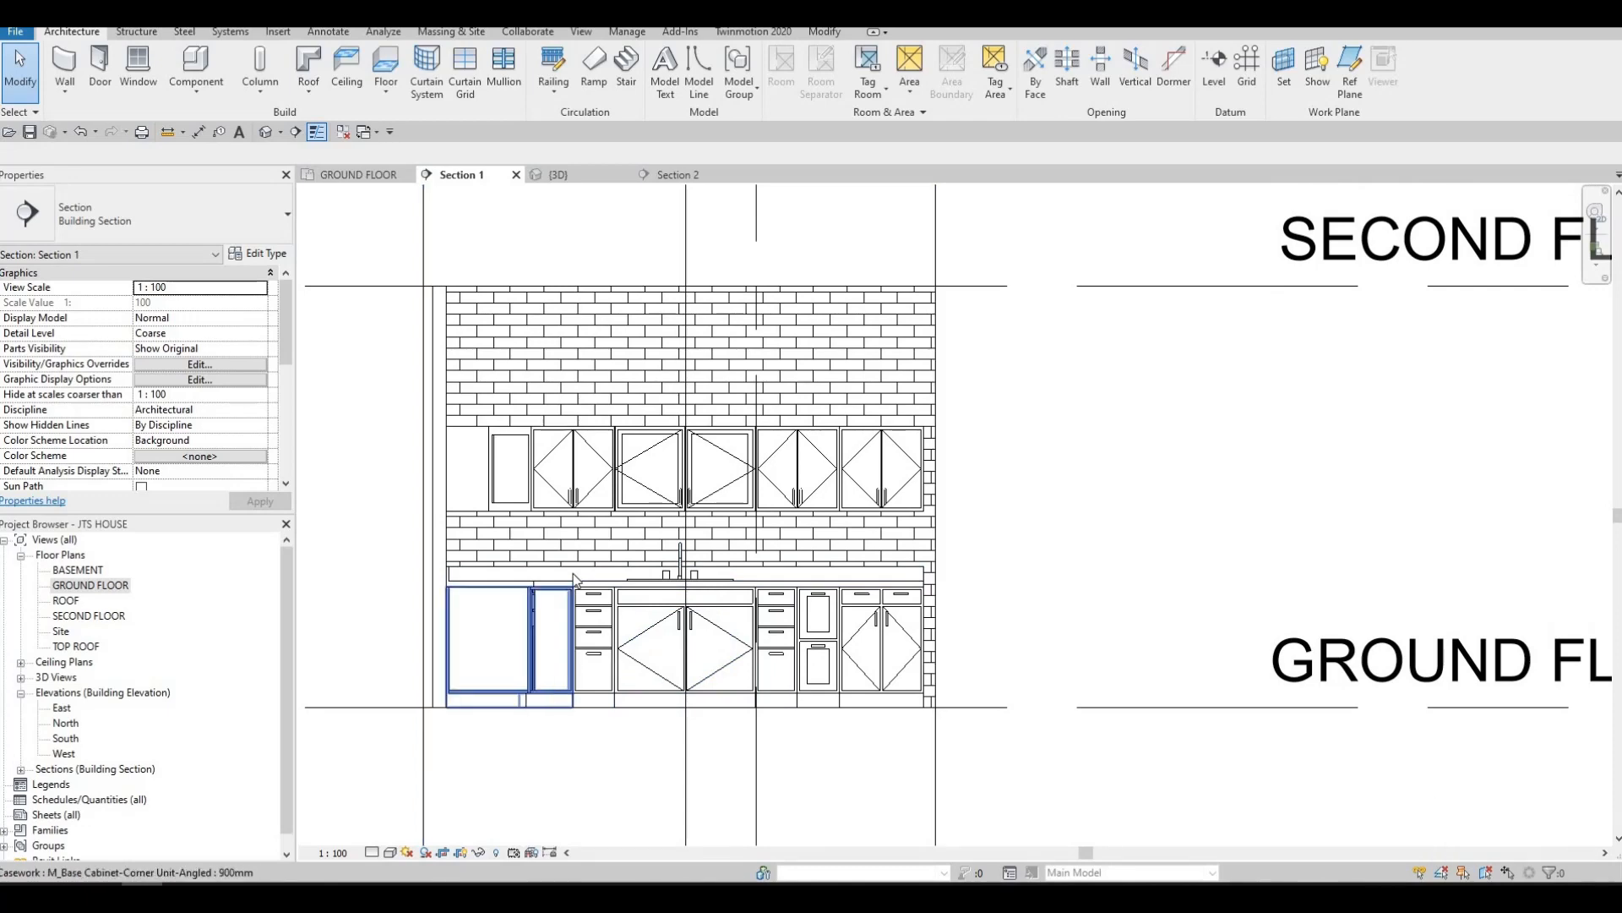
left_click(567, 572)
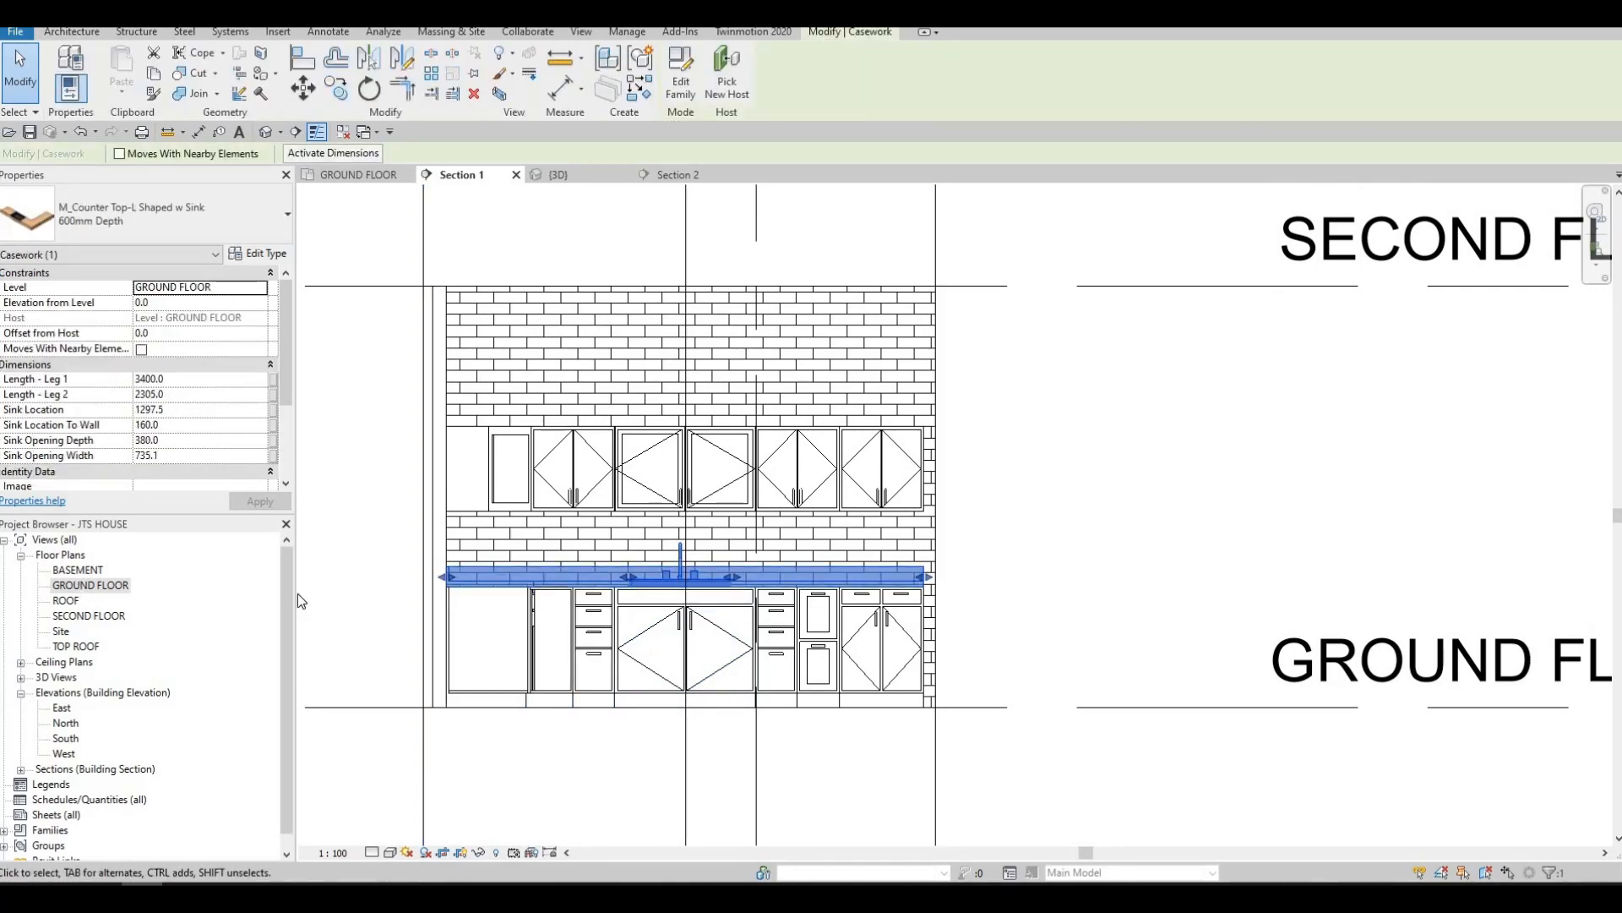
In the ground floor plan, move the Section 1 line away from the sink wall so it passes through the refrigerator
double_click(78, 589)
scroll(607, 510, "down", 2)
scroll(607, 511, "up", 1)
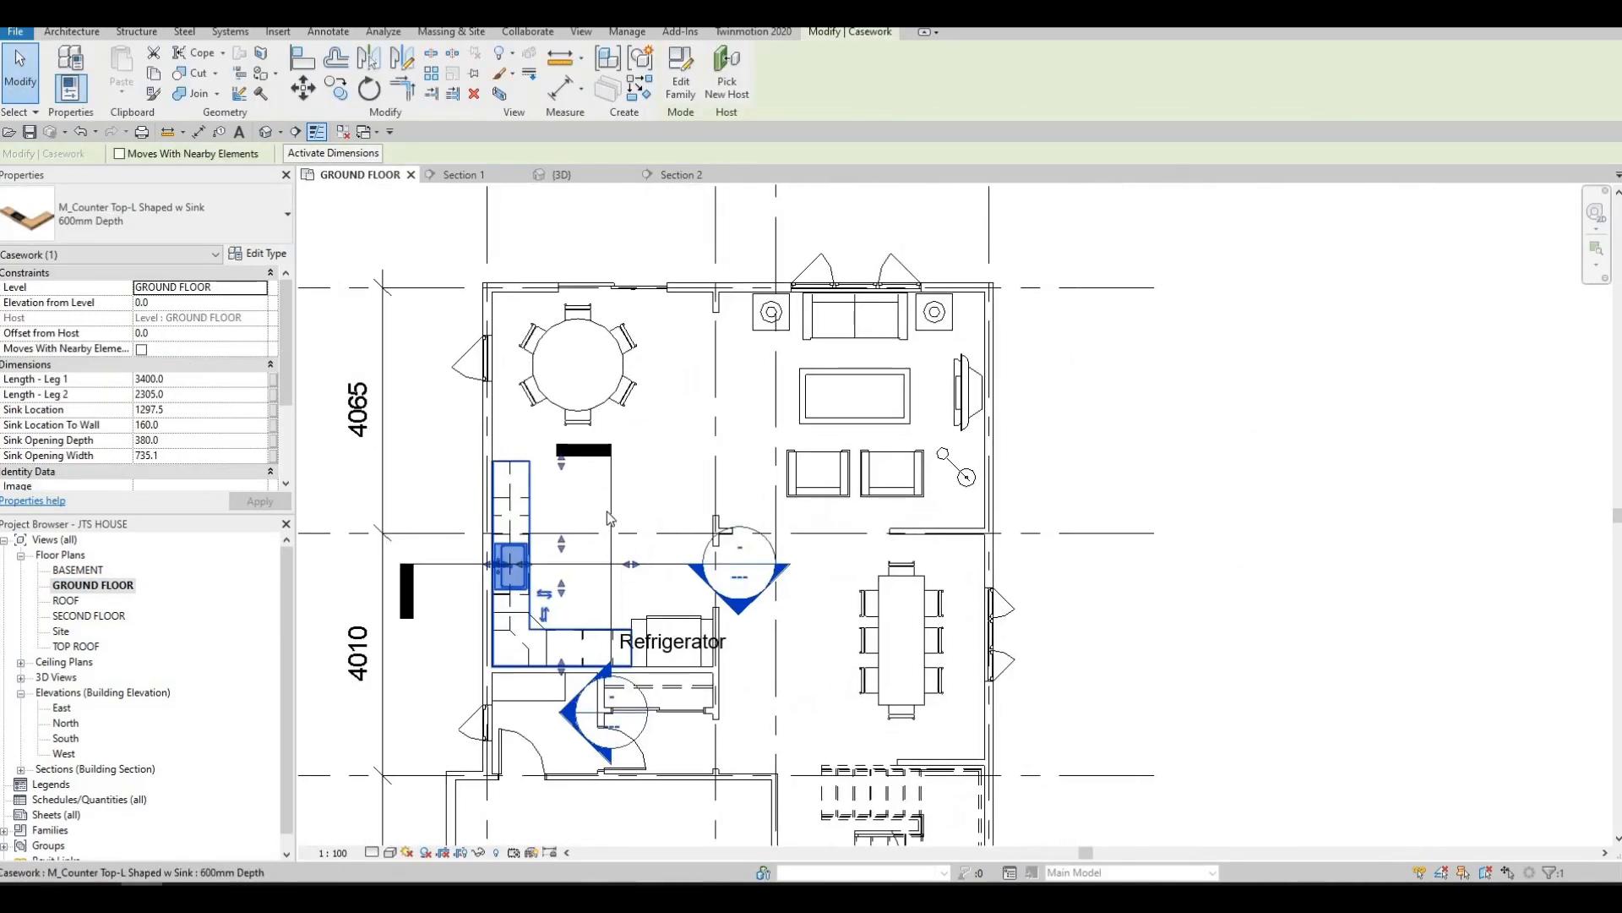
key("Escape")
left_click(607, 507)
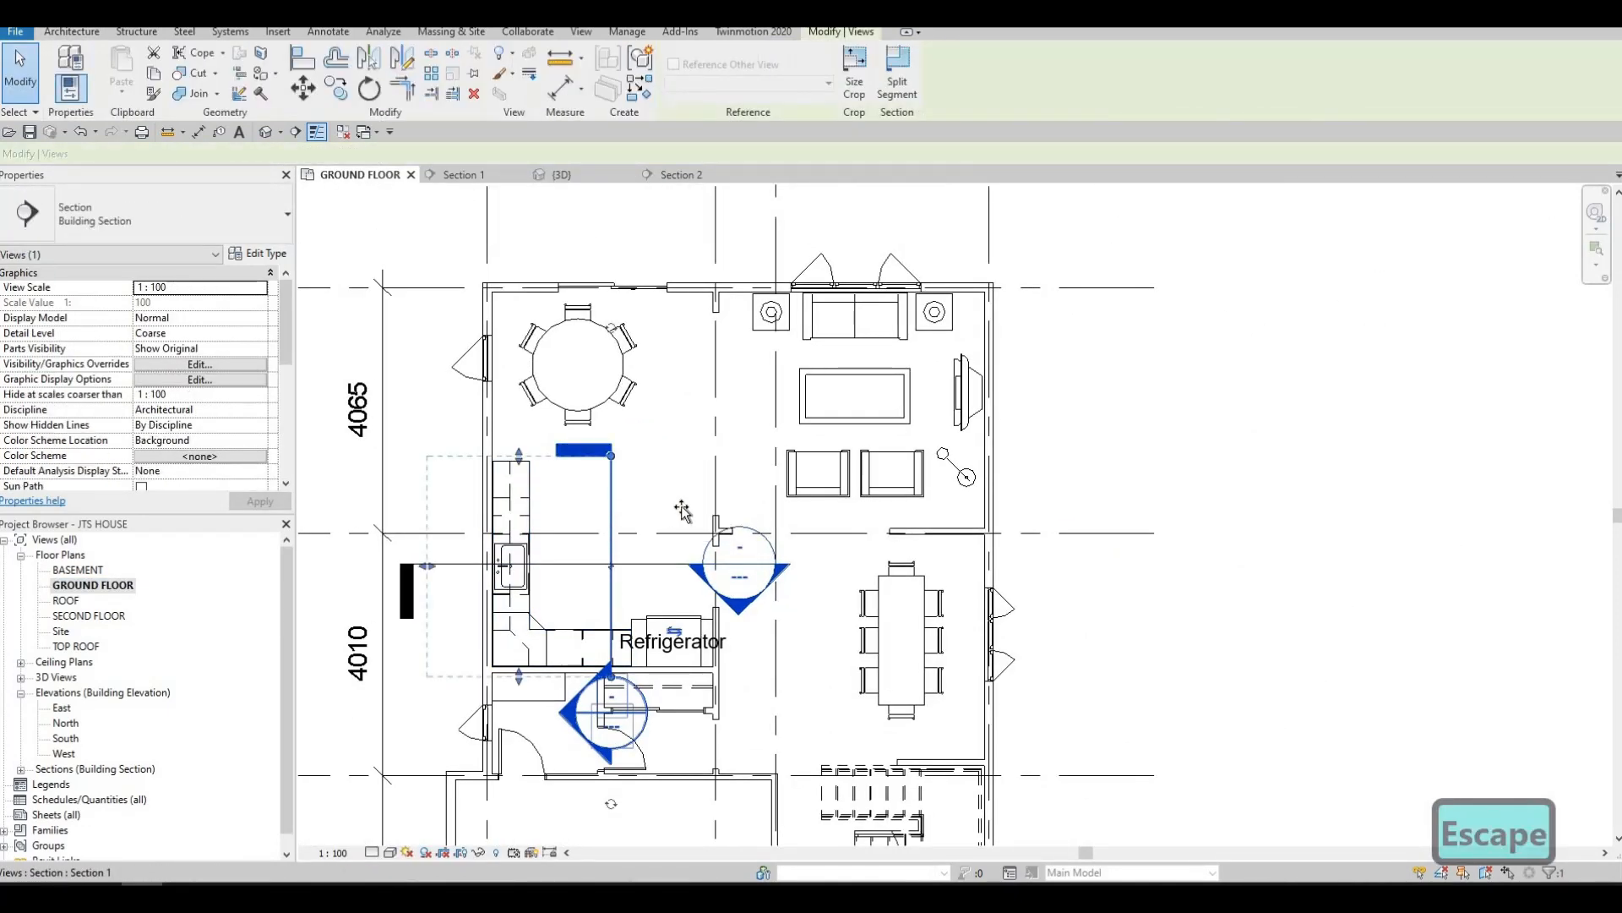
left_click_drag(682, 507, 692, 508)
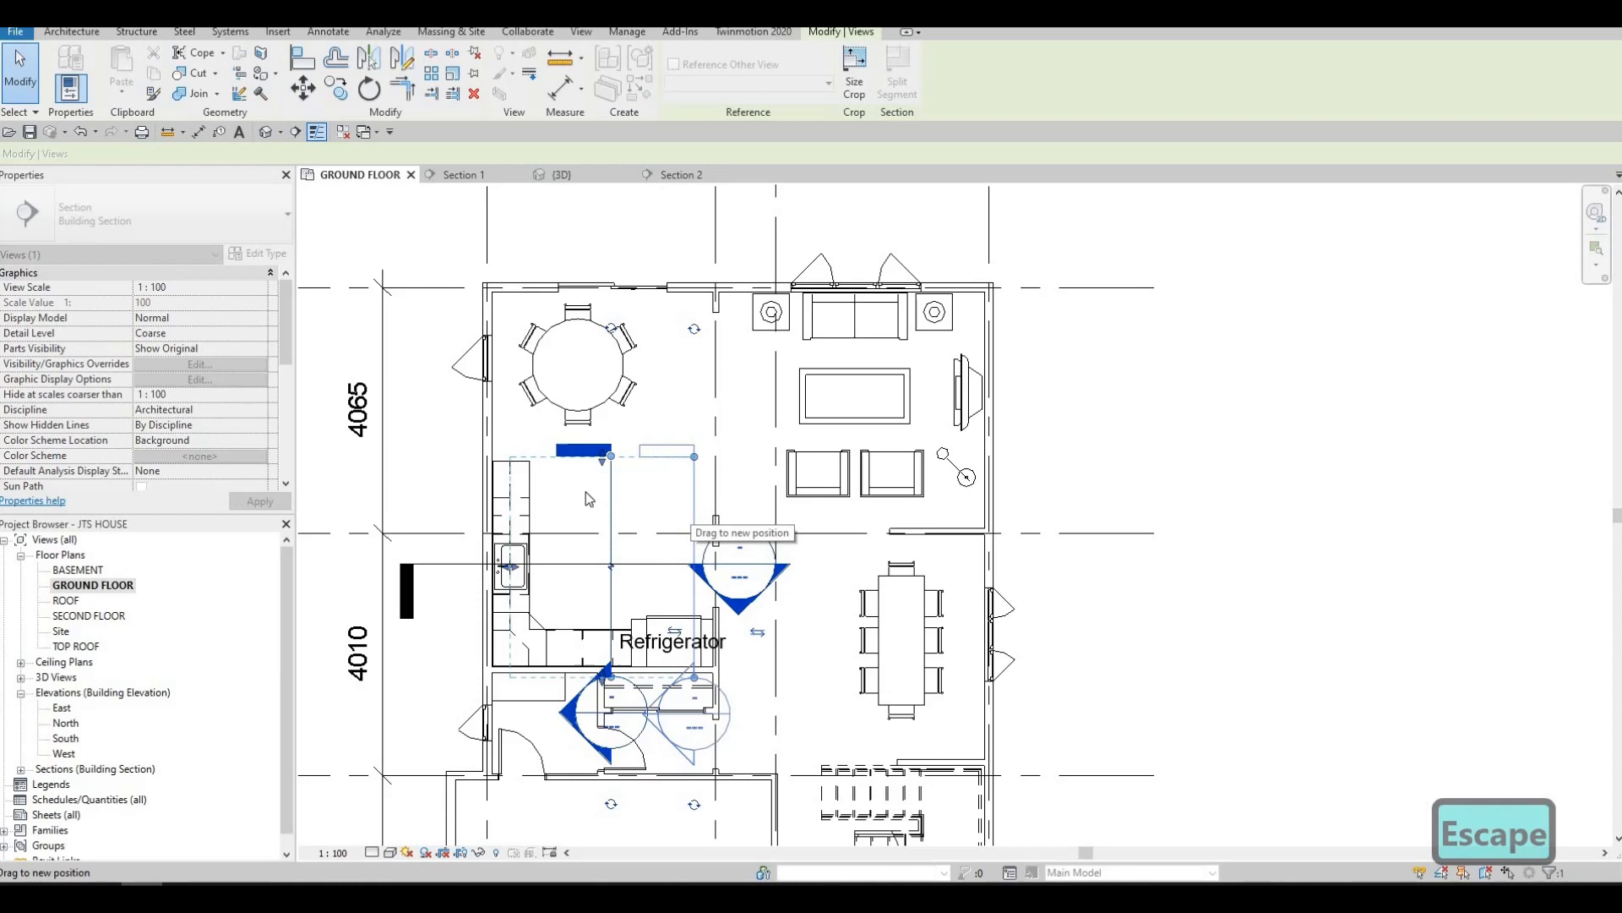
Delete the Section 2 line crossing the kitchen, together with its section view
left_click(654, 565)
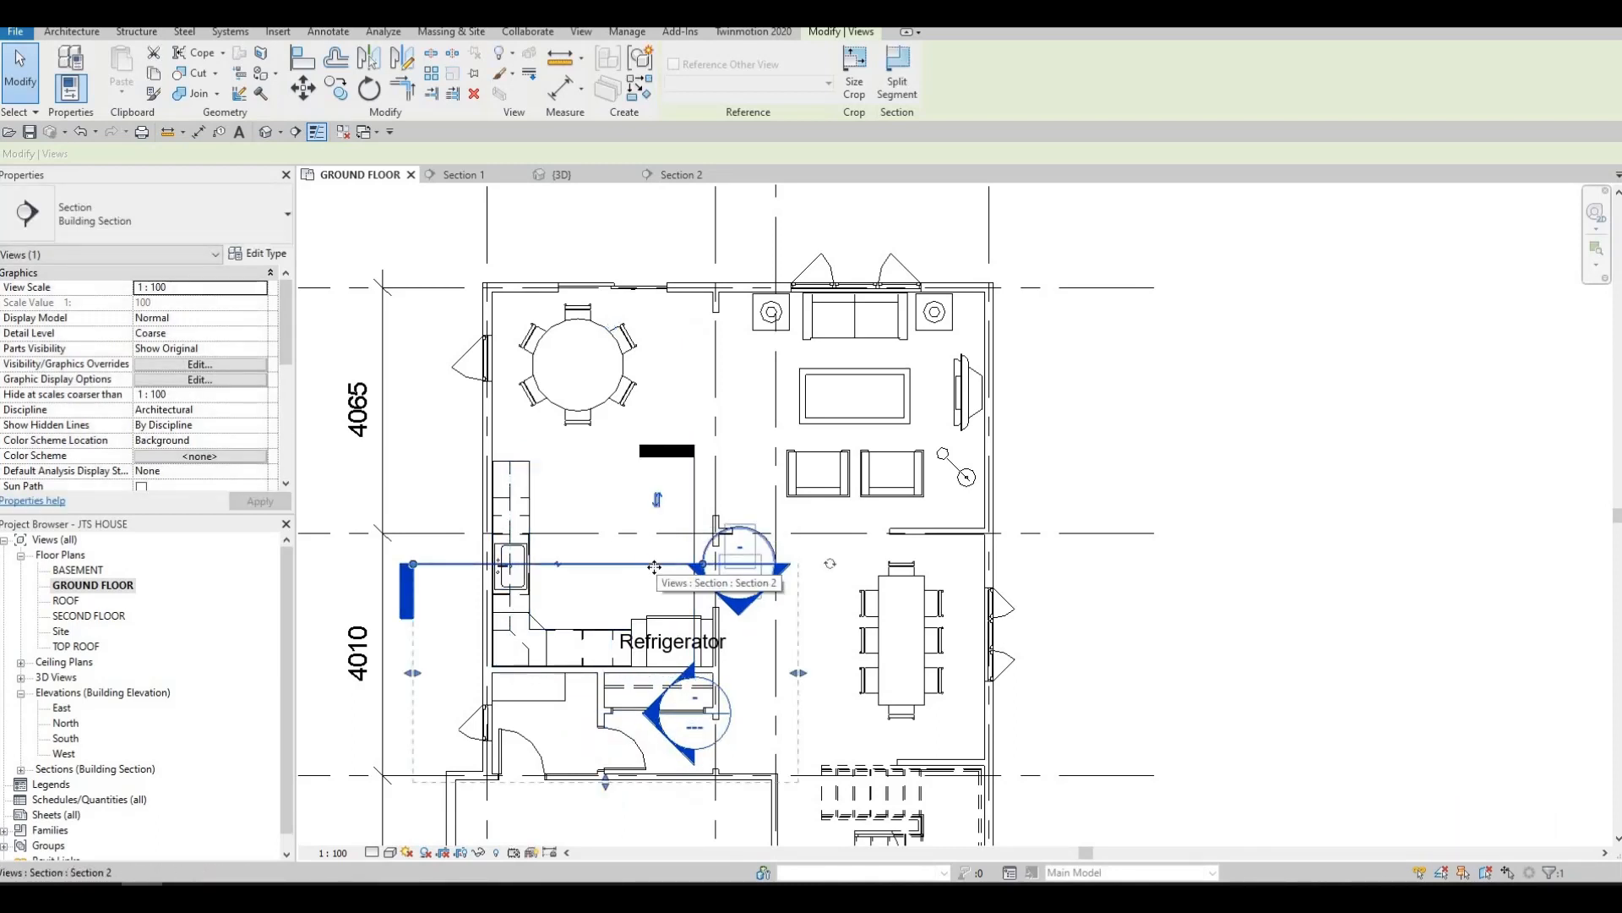
key("Delete")
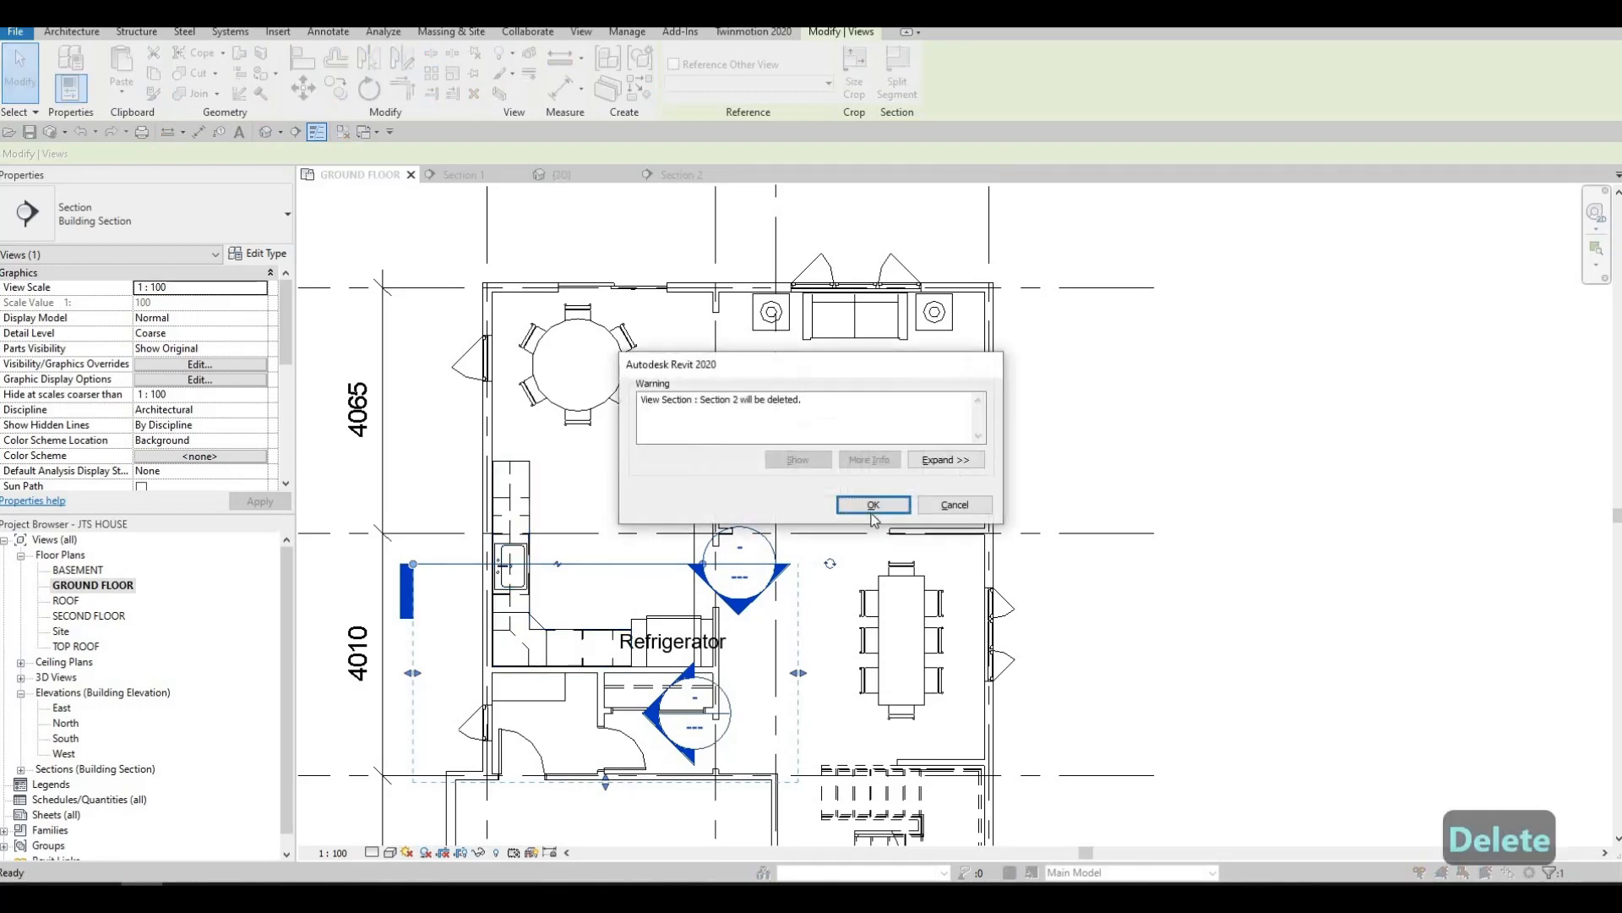
key("Return")
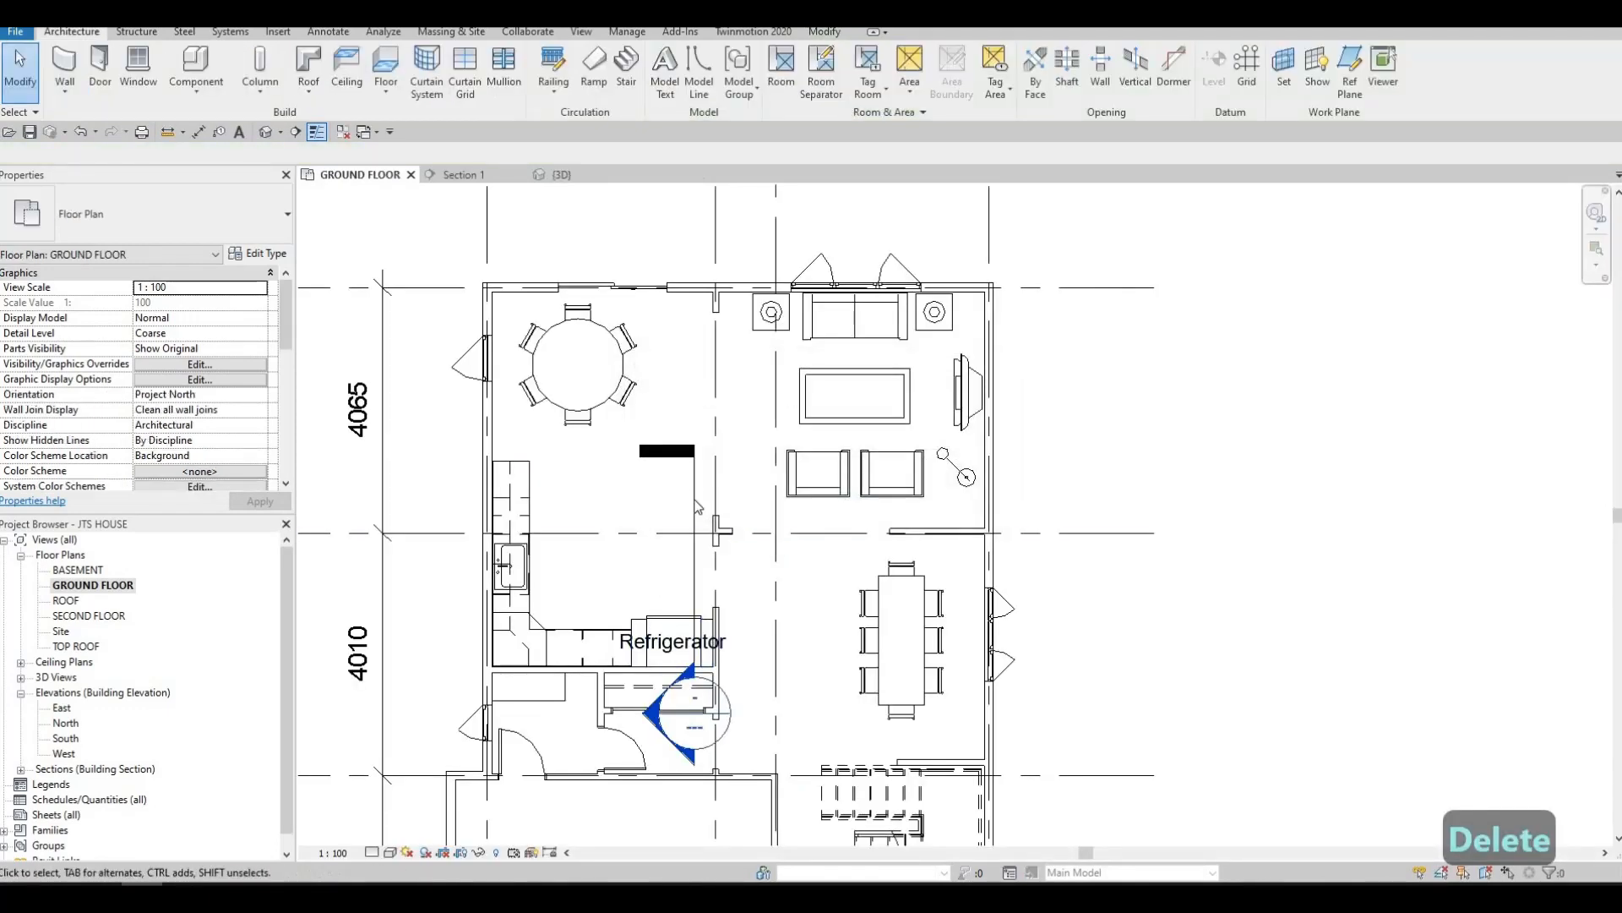
Stretch the Section 1 line at both ends, its tail toward the round dining table and its head farther below the kitchen
left_click(698, 449)
left_click_drag(695, 457, 695, 430)
middle_click_drag(681, 687, 683, 620)
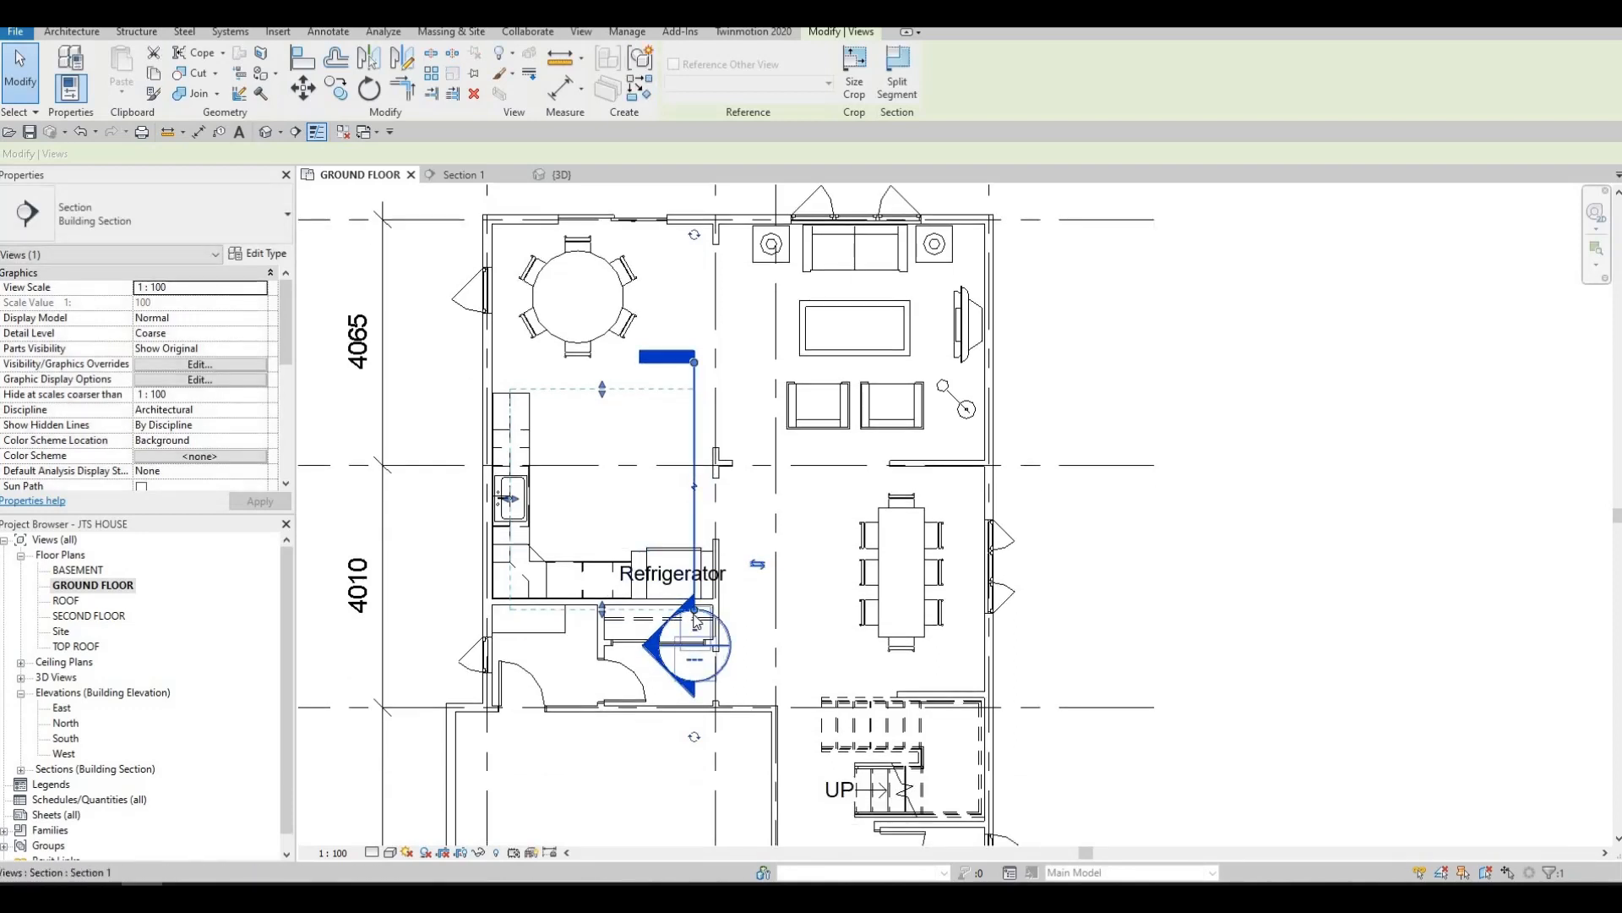
left_click_drag(694, 610, 694, 621)
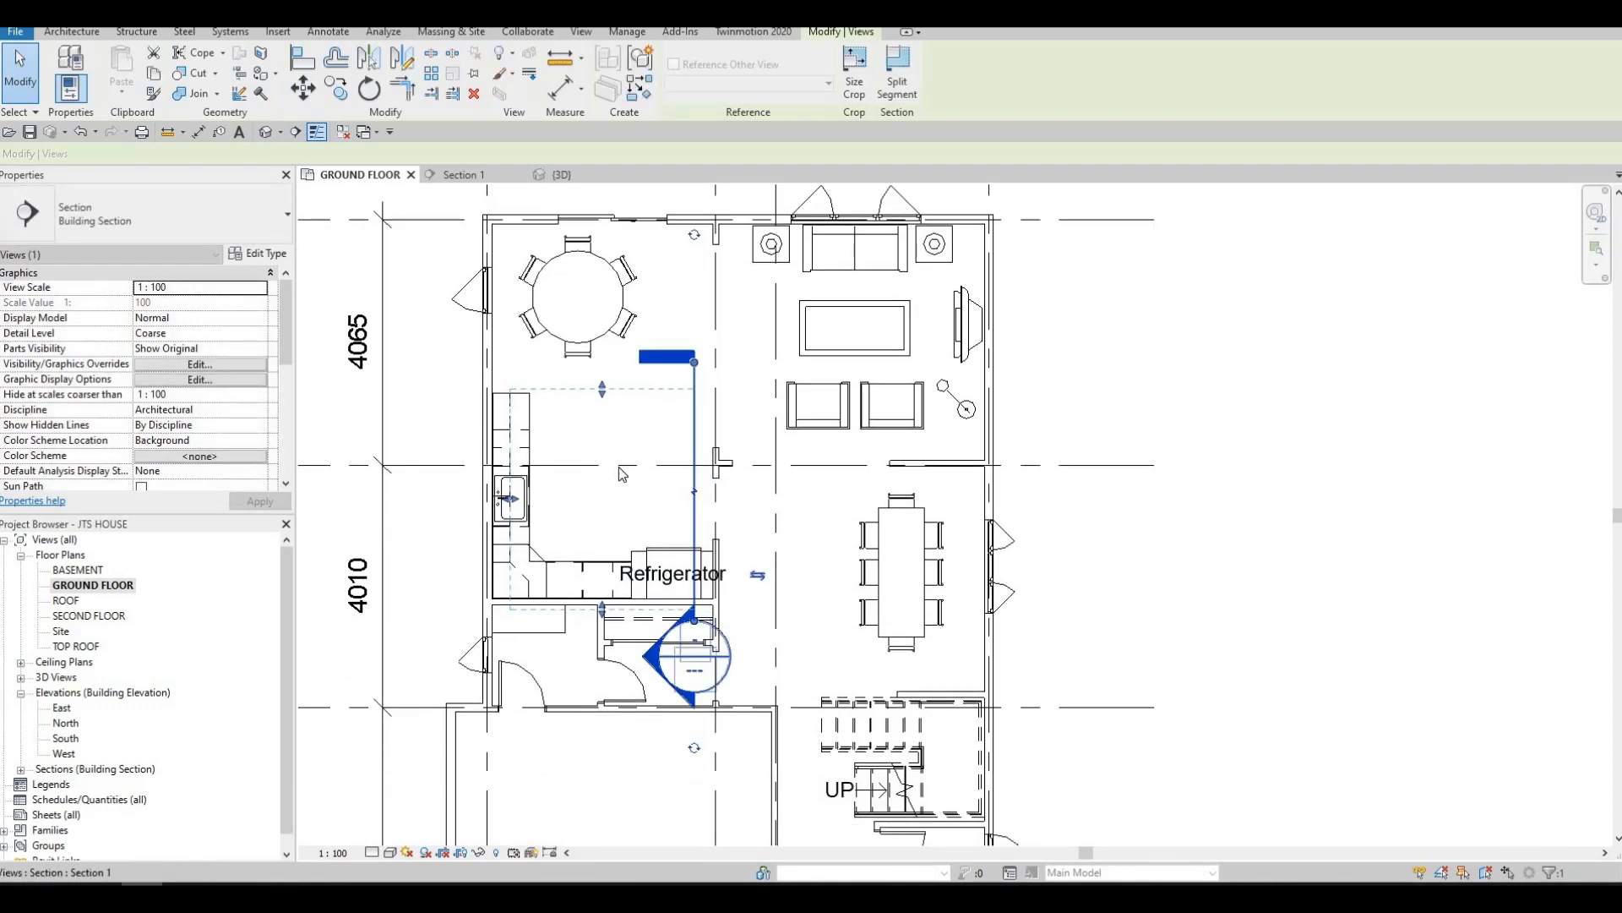
key("Escape")
Load the M_Counter Top-Island family from the Canada library's Casework > Counter Tops folder
middle_click_drag(622, 471, 633, 496)
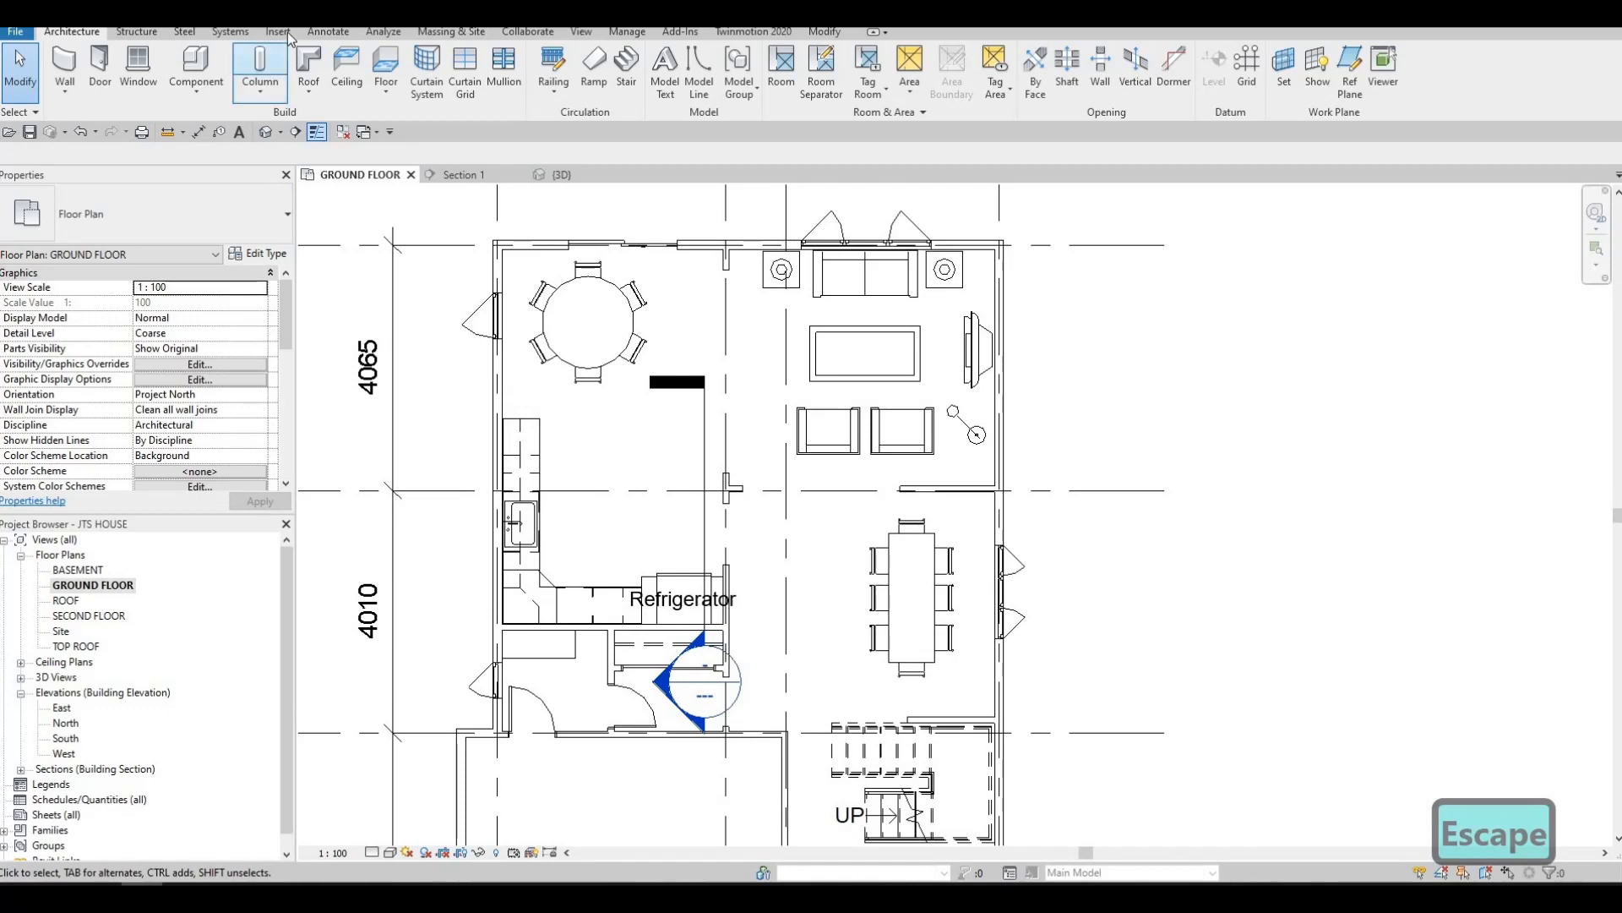
scroll(702, 85, "down", 4)
left_click(695, 68)
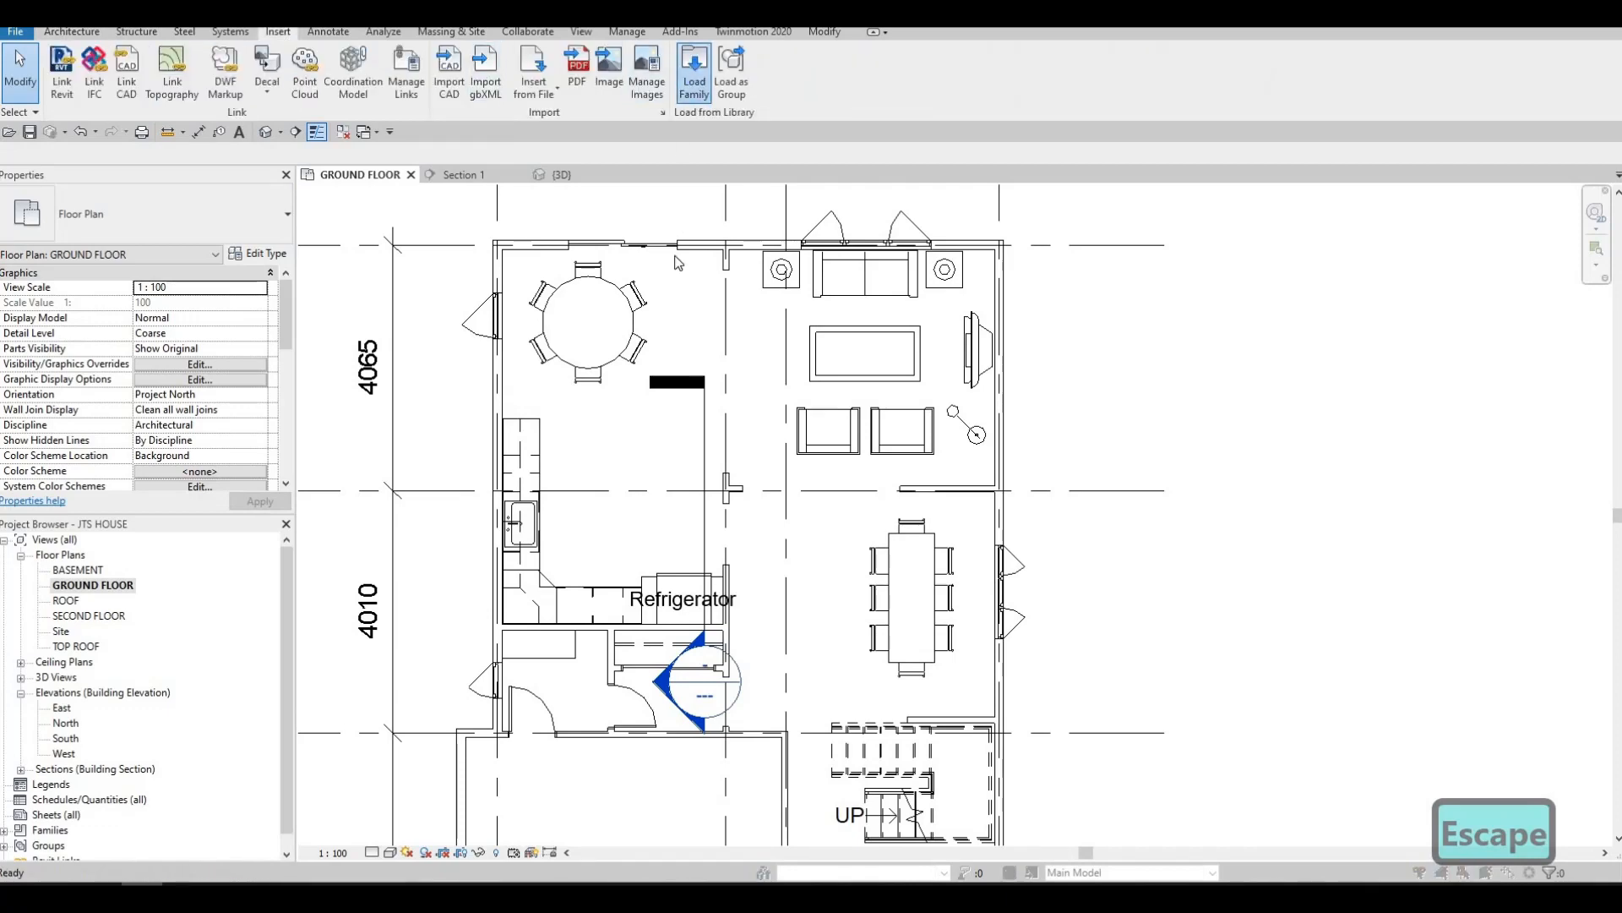
left_click(928, 190)
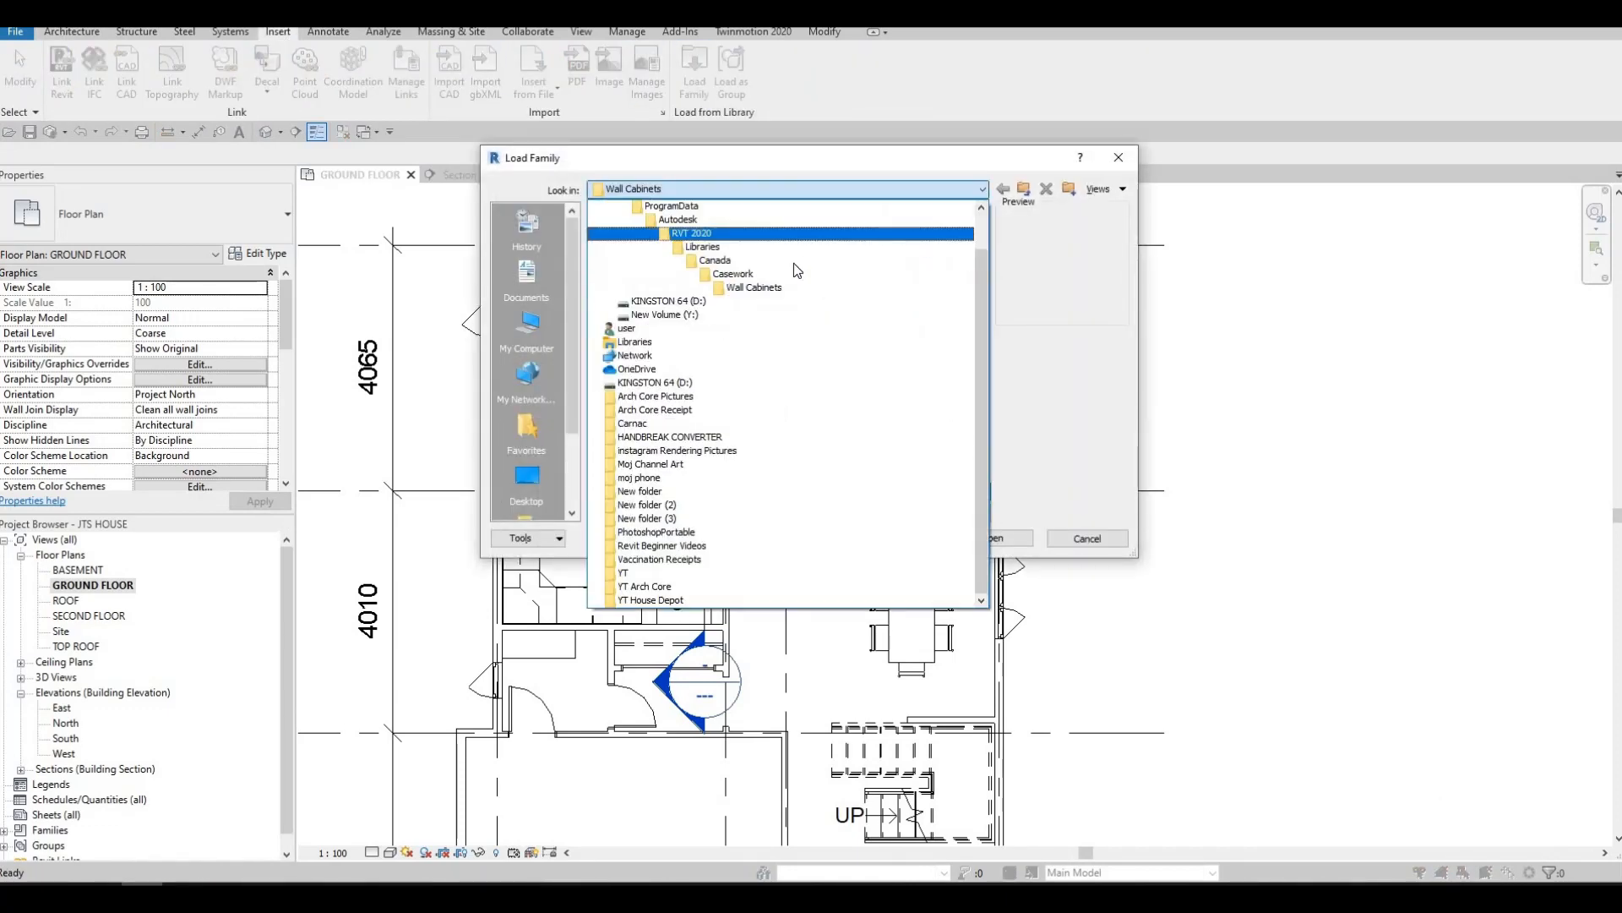
left_click(778, 261)
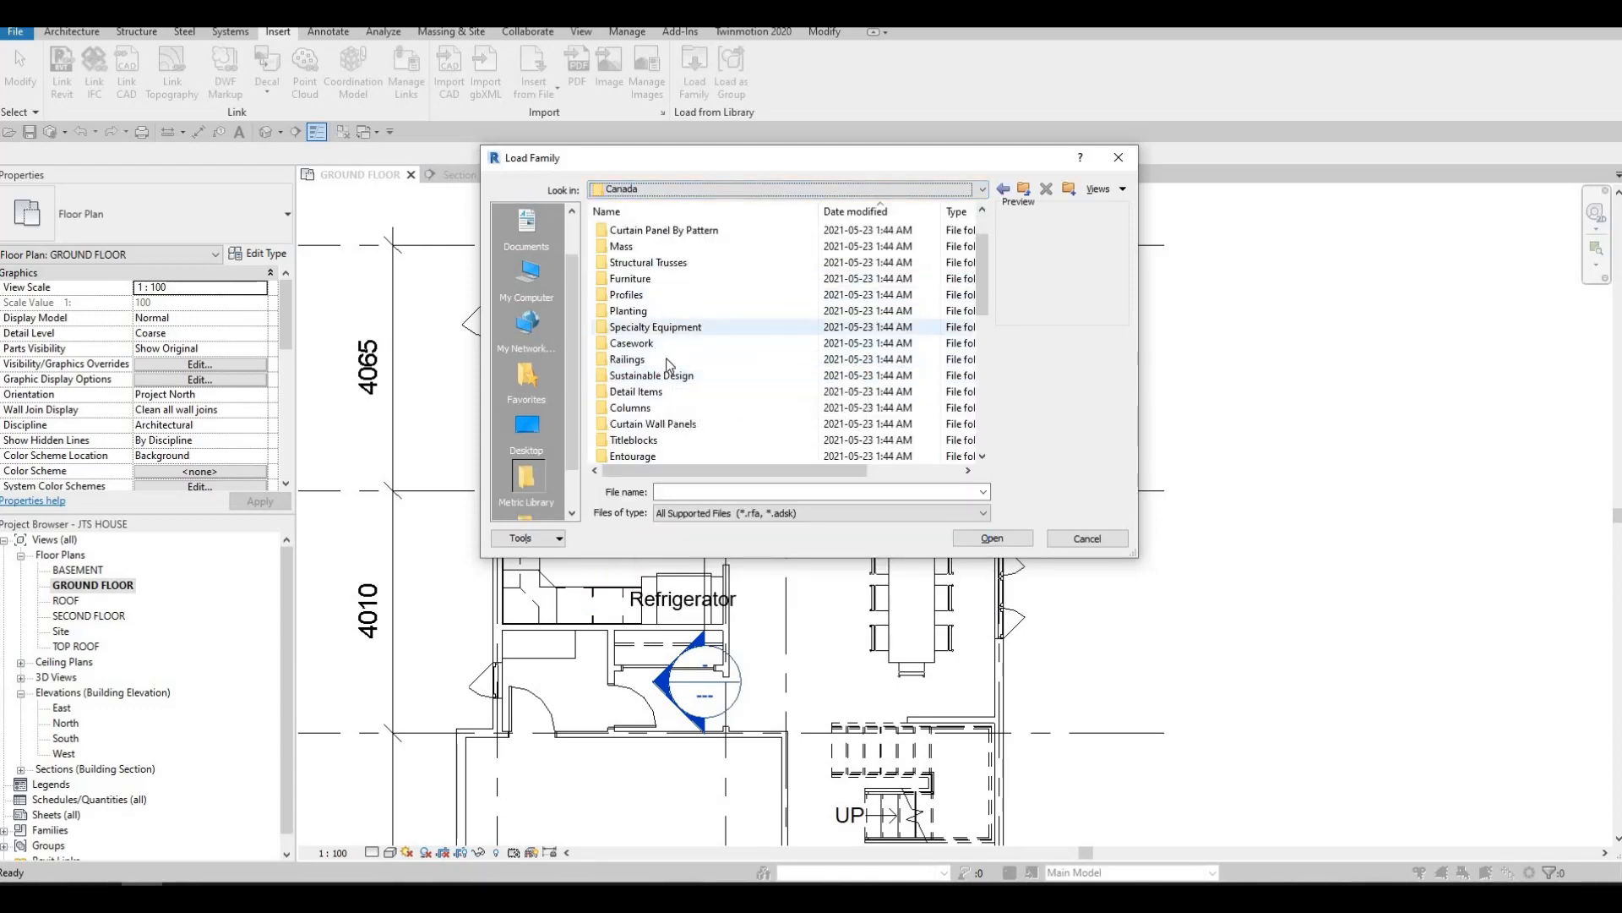
double_click(657, 343)
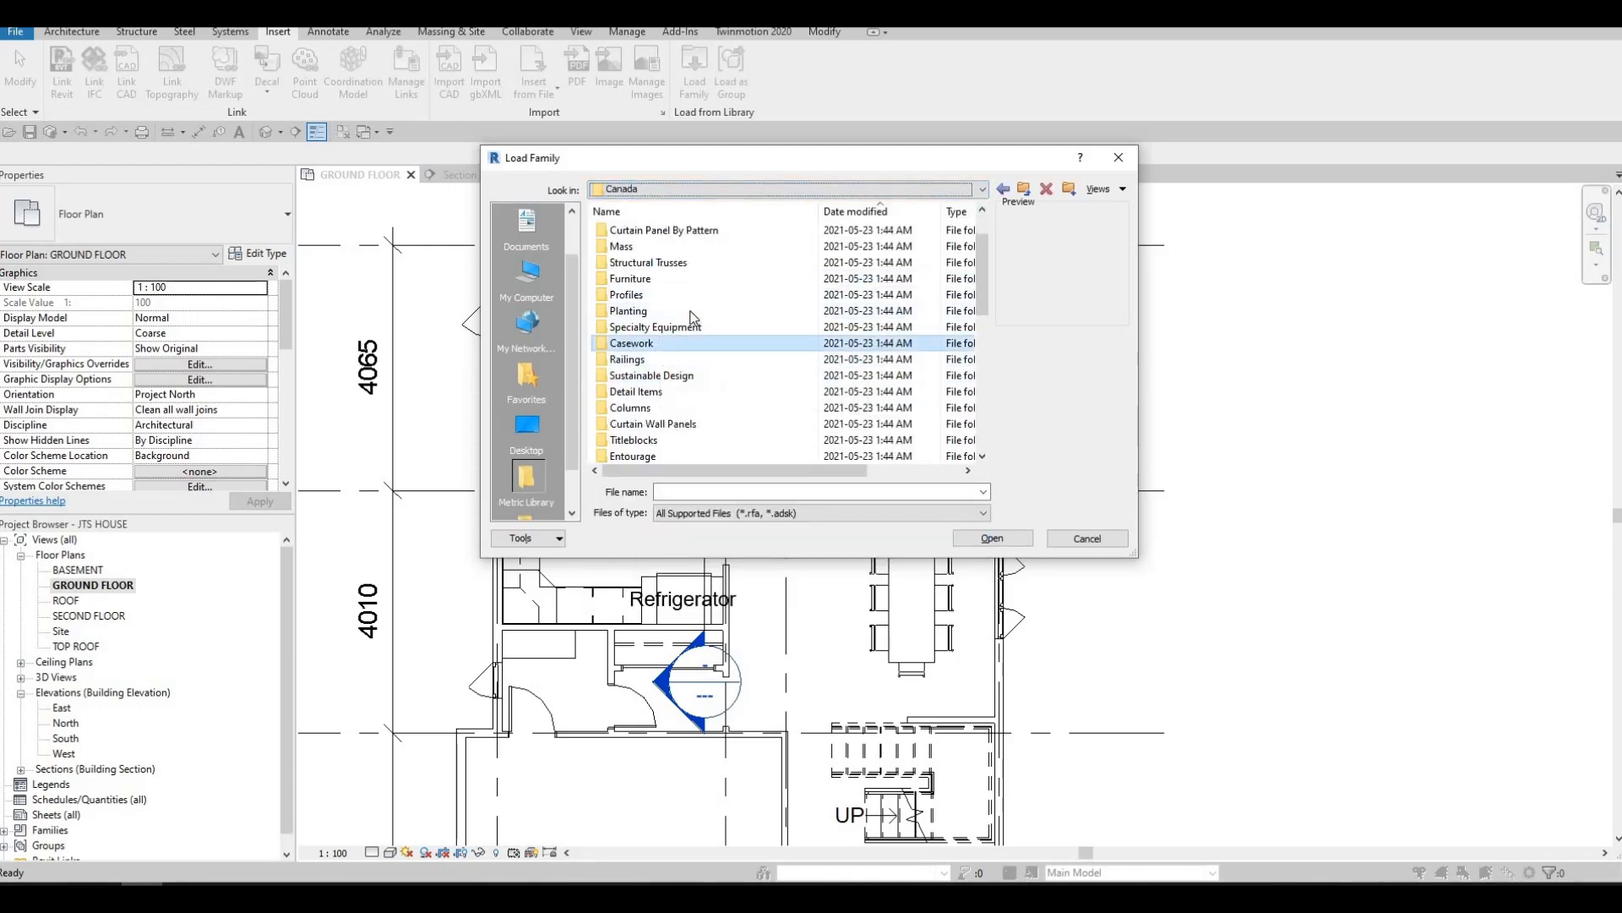
double_click(658, 245)
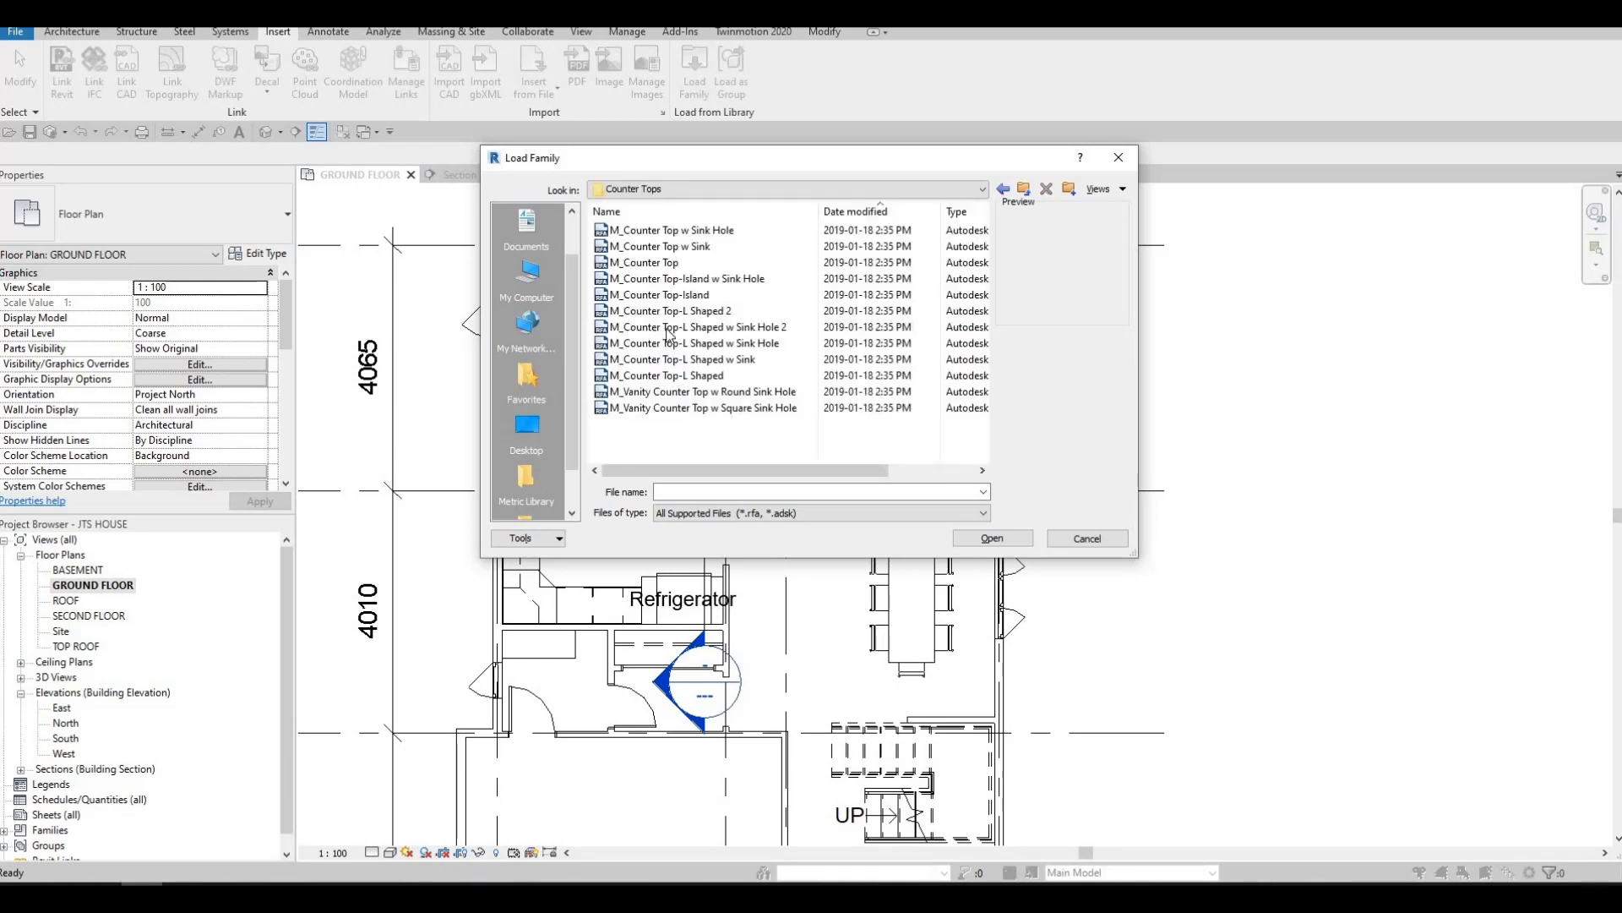
left_click(702, 295)
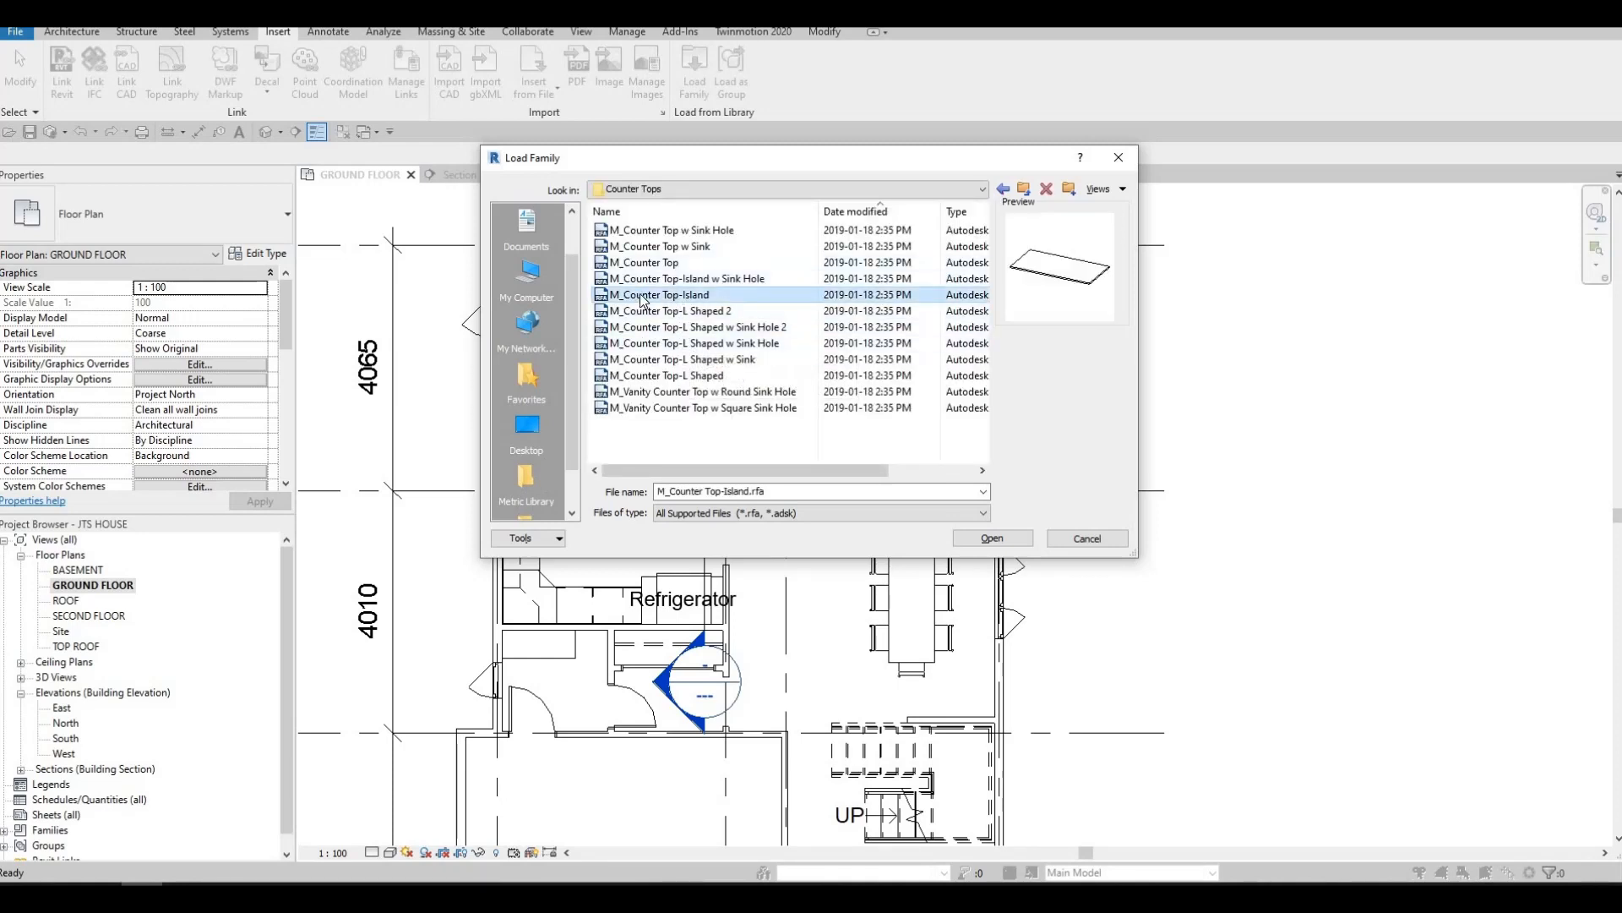
key("Up")
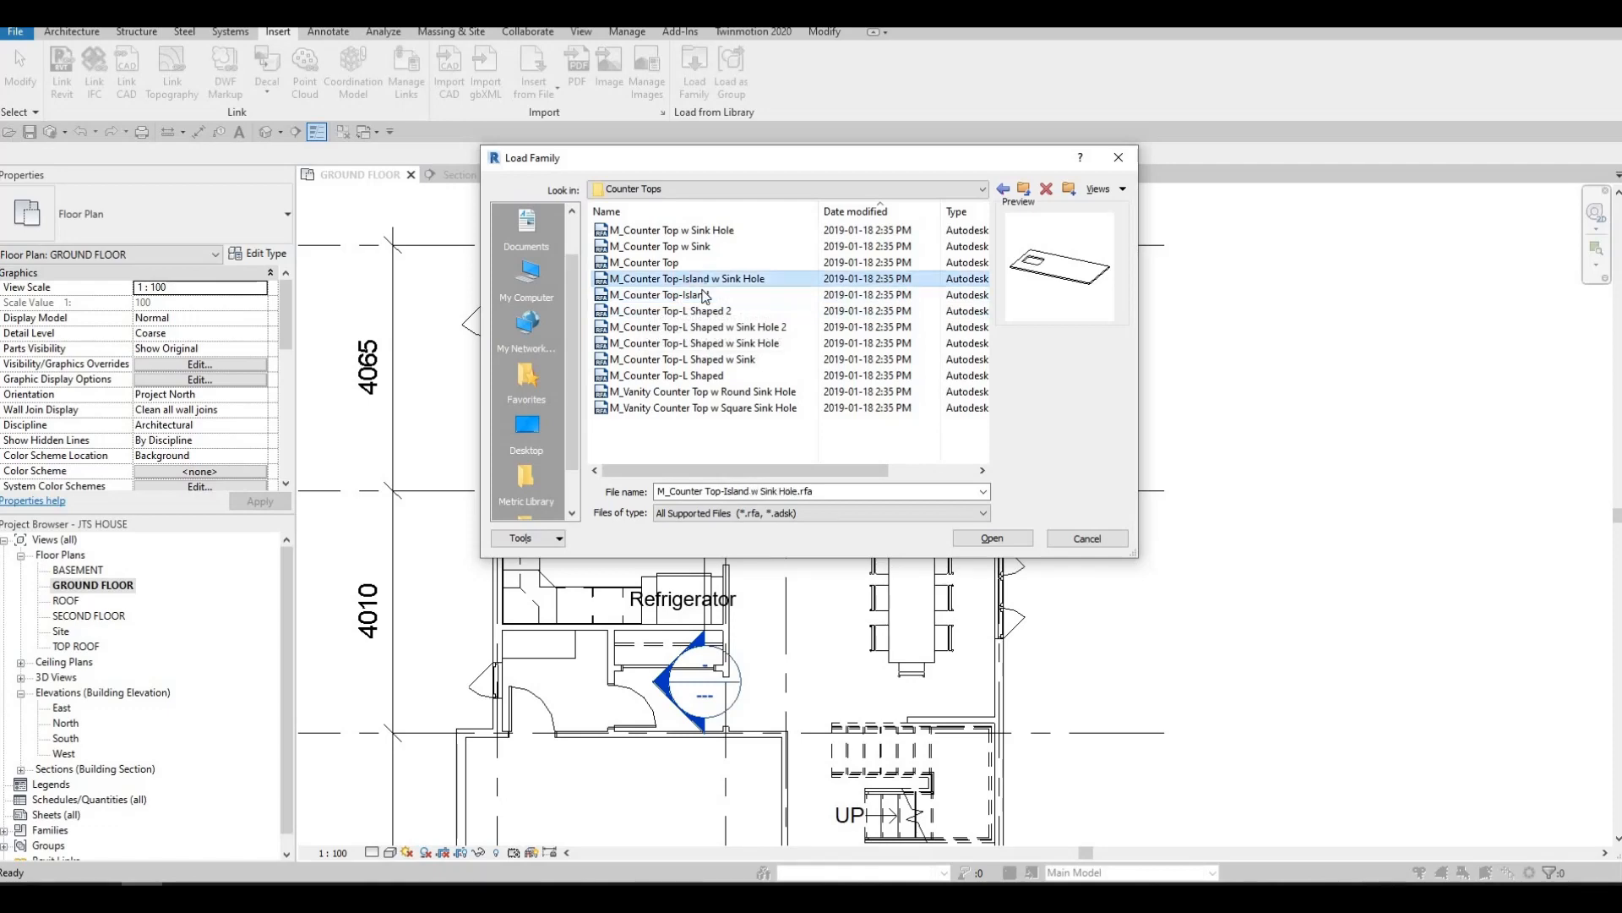
key("Down")
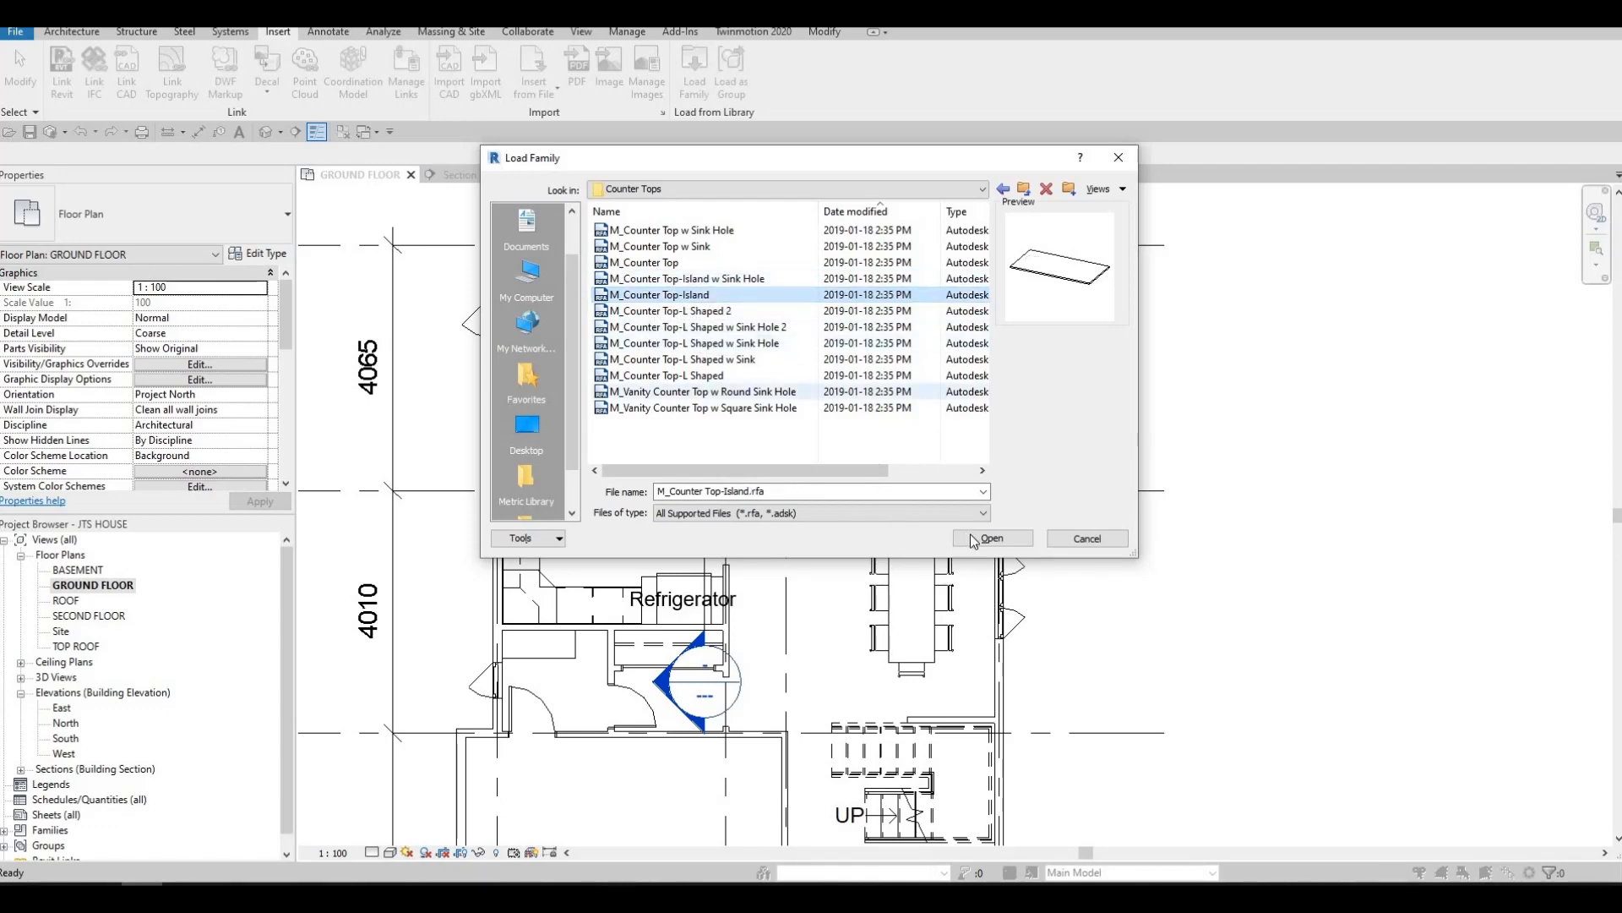
key("Return")
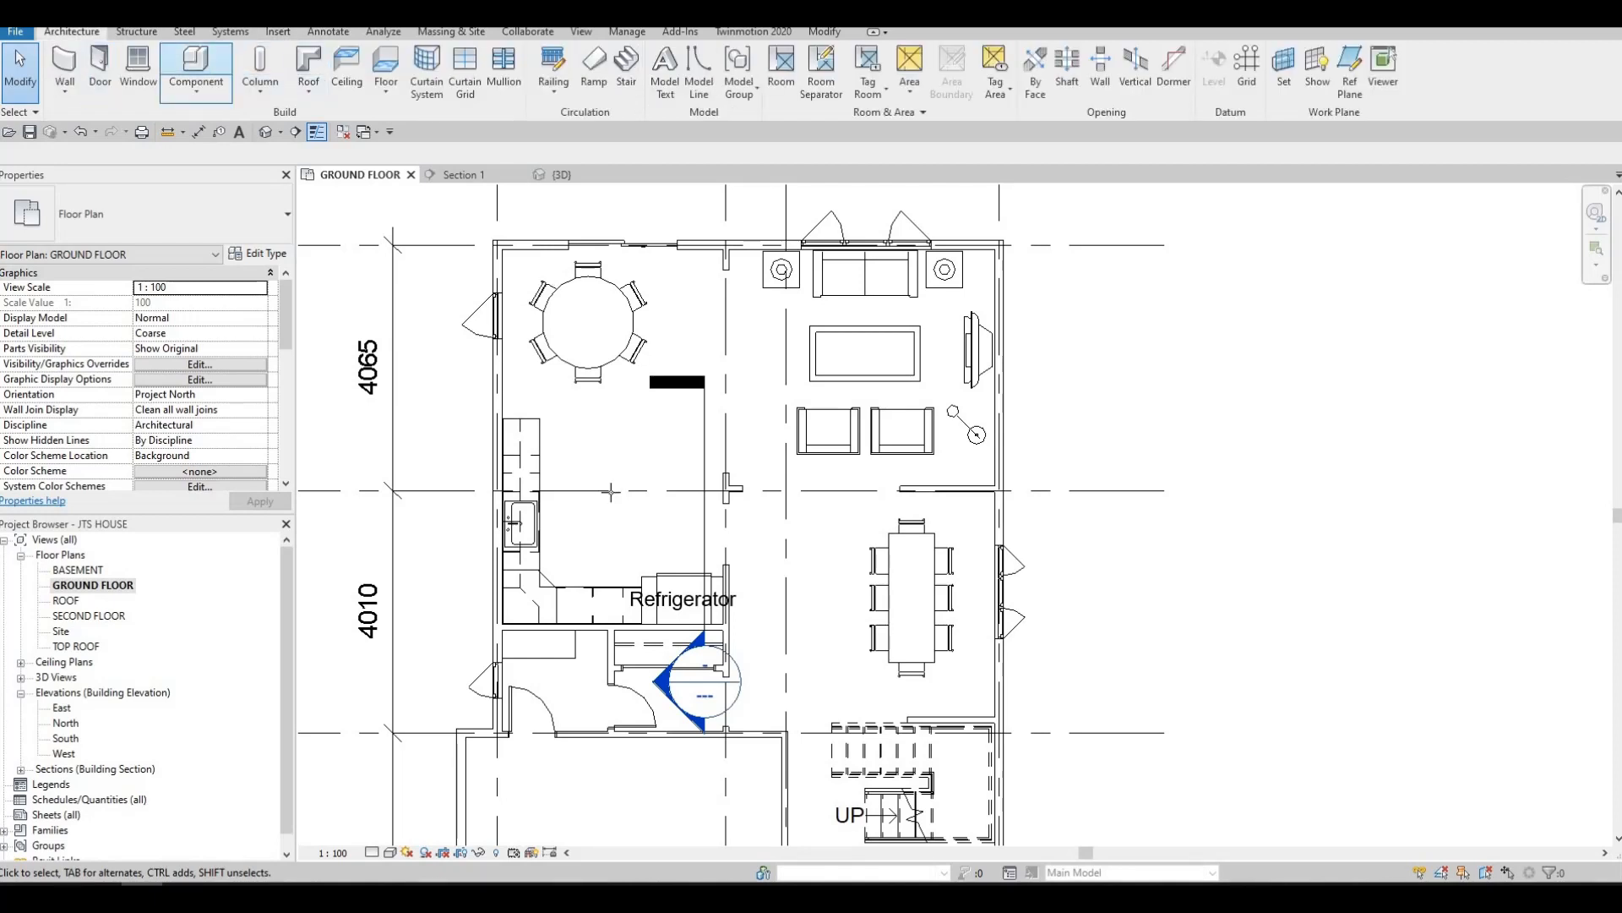
Place the 1220mm Depth island counter top lengthwise along the sink wall, its upper edge aligned with the L-shaped counter's end
key("space")
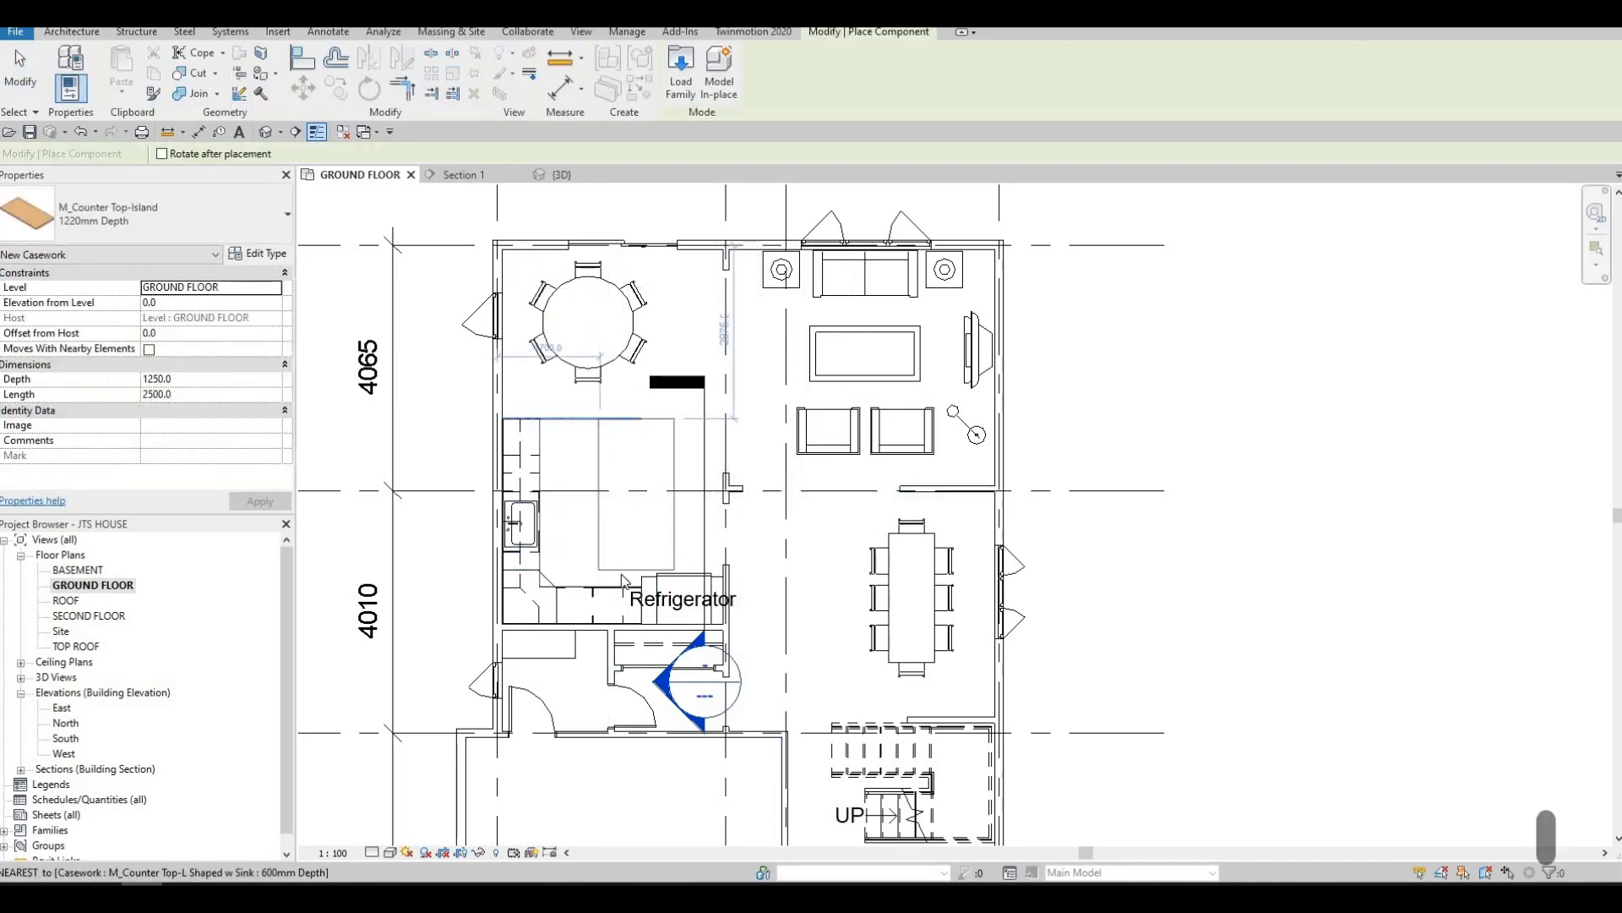
left_click(623, 581)
key("Escape")
key("Escape")
key("Escape")
Shorten the island counter top from its lower end to a length of about 2000 mm
scroll(623, 578, "up", 2)
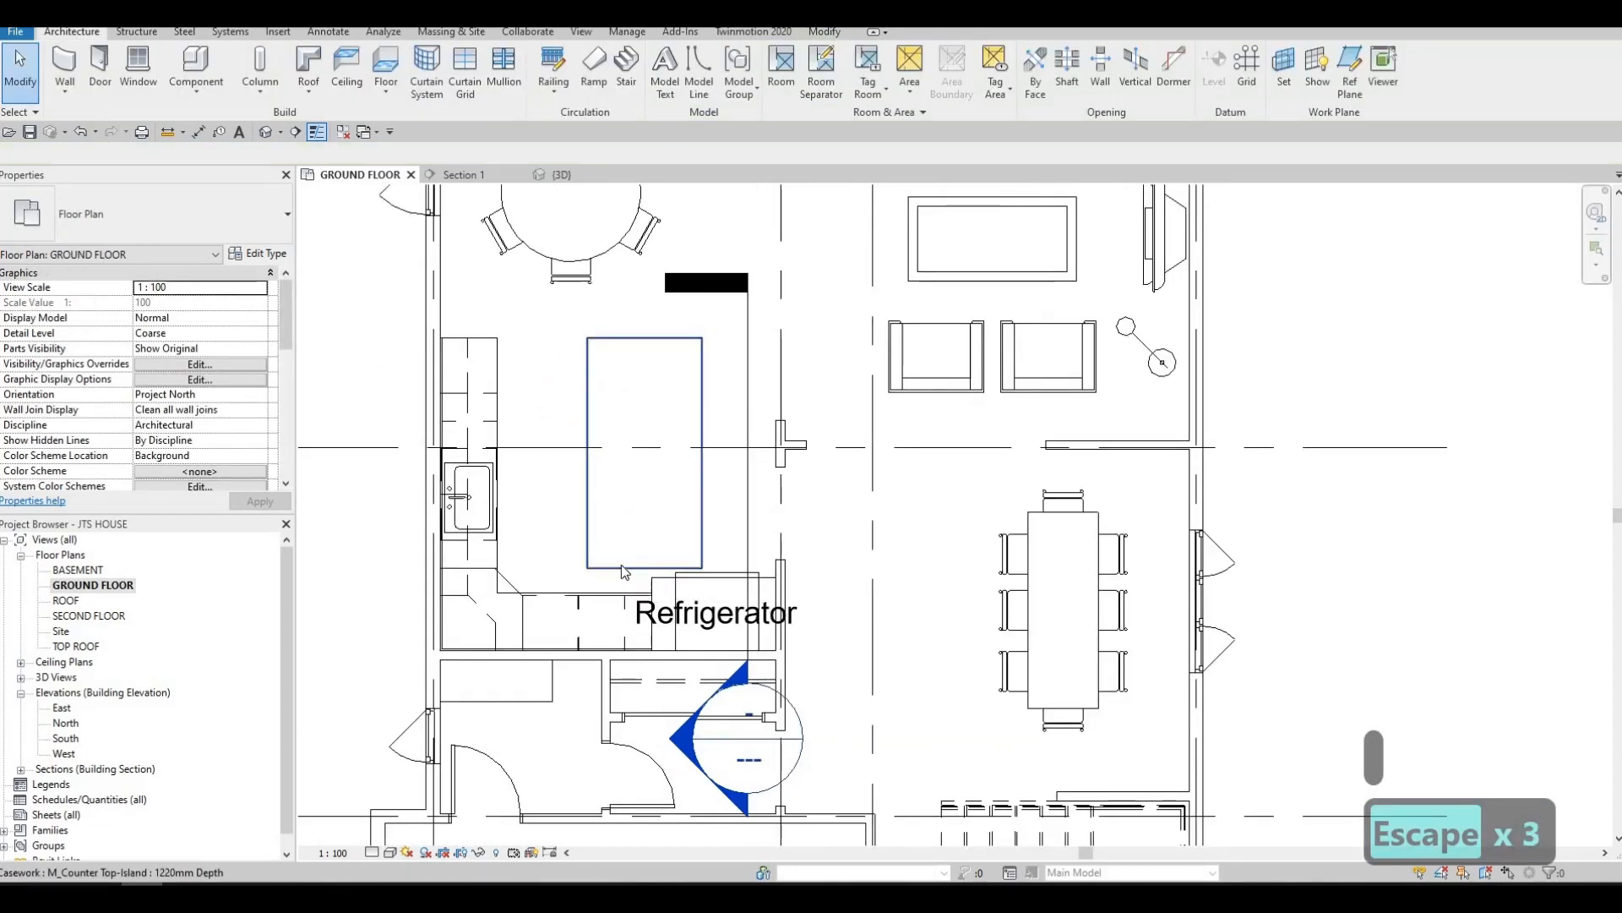
left_click(641, 561)
mouse_move(646, 541)
left_mouse_down()
mouse_move(645, 515)
mouse_move(646, 530)
left_mouse_up()
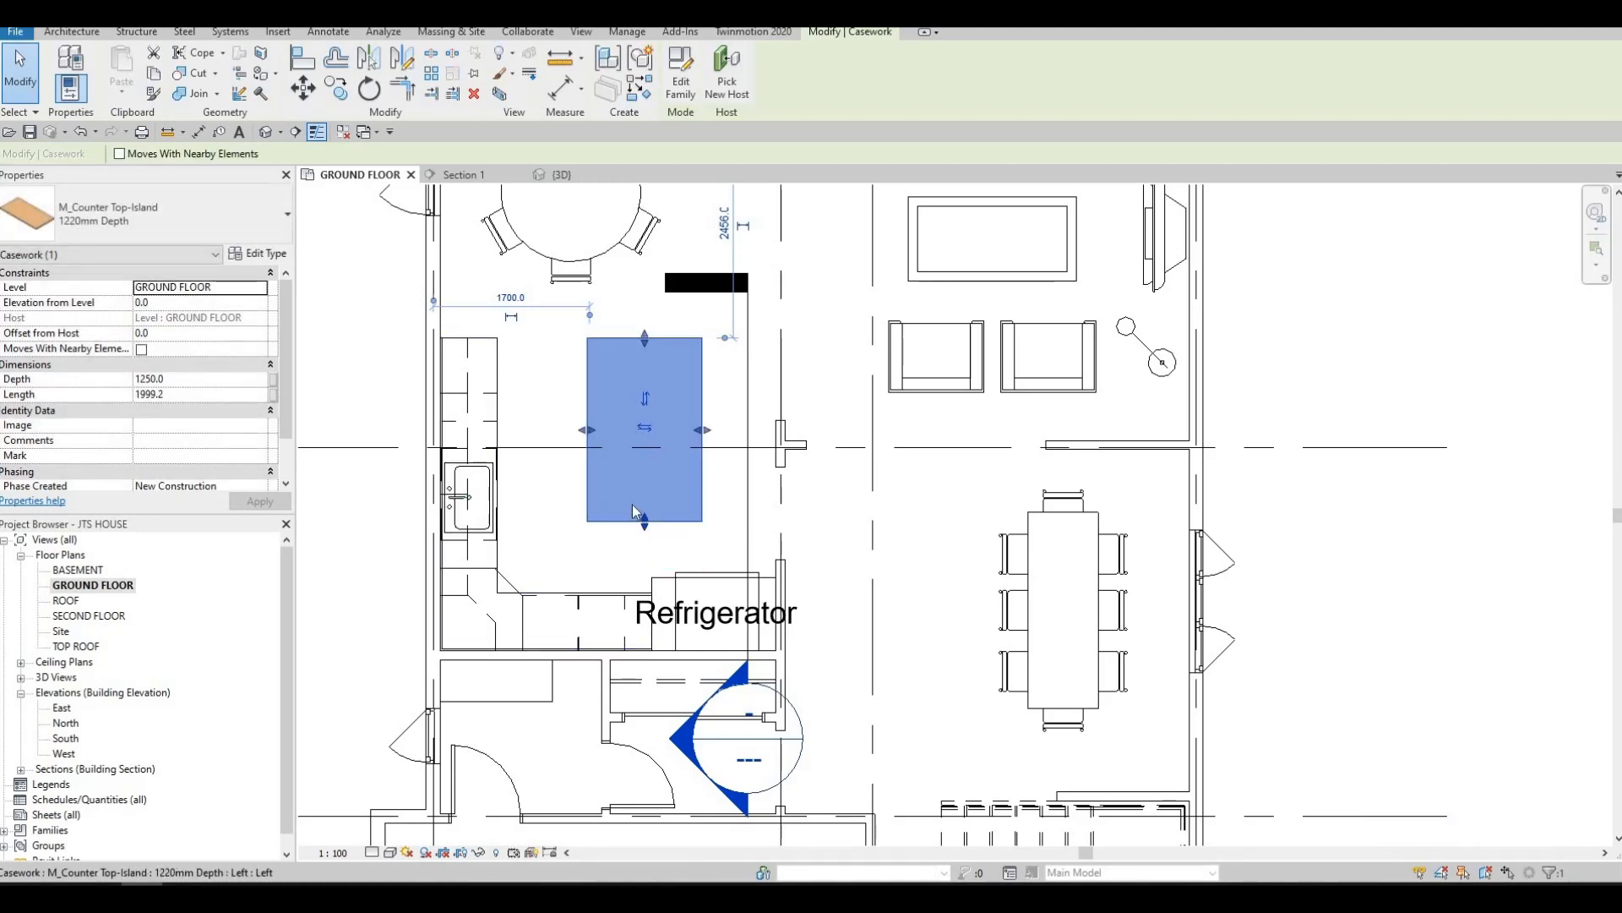
key("Escape")
middle_click_drag(650, 482, 652, 480)
left_click(652, 486)
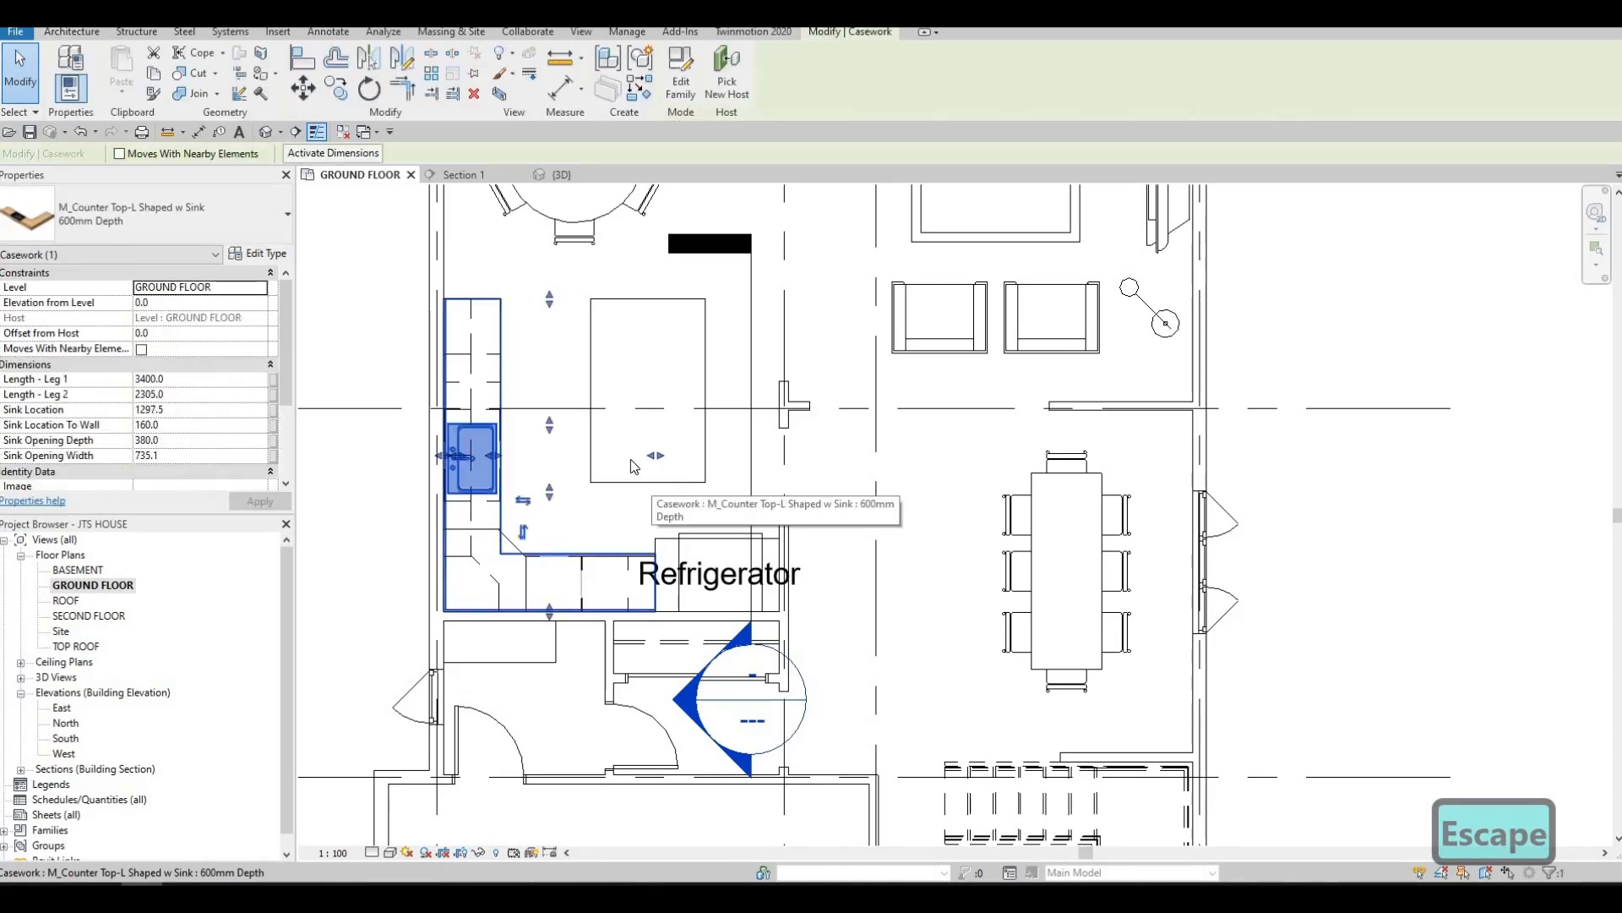
key("Escape")
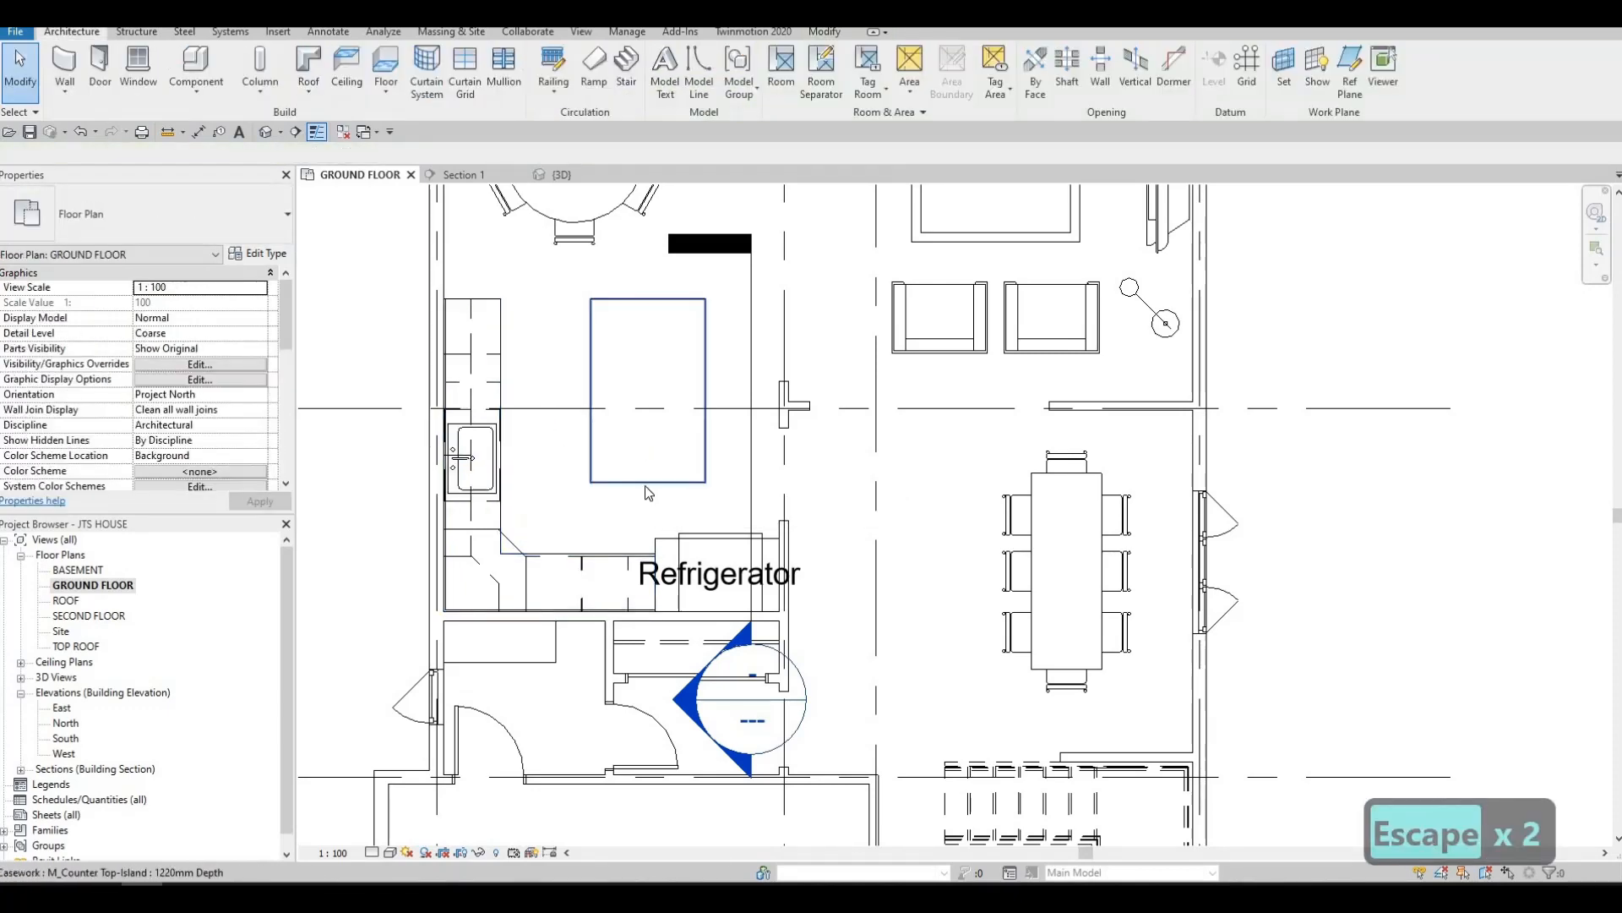
Shorten the island counter top from its lower end to a length of about 1814 mm
left_click(649, 480)
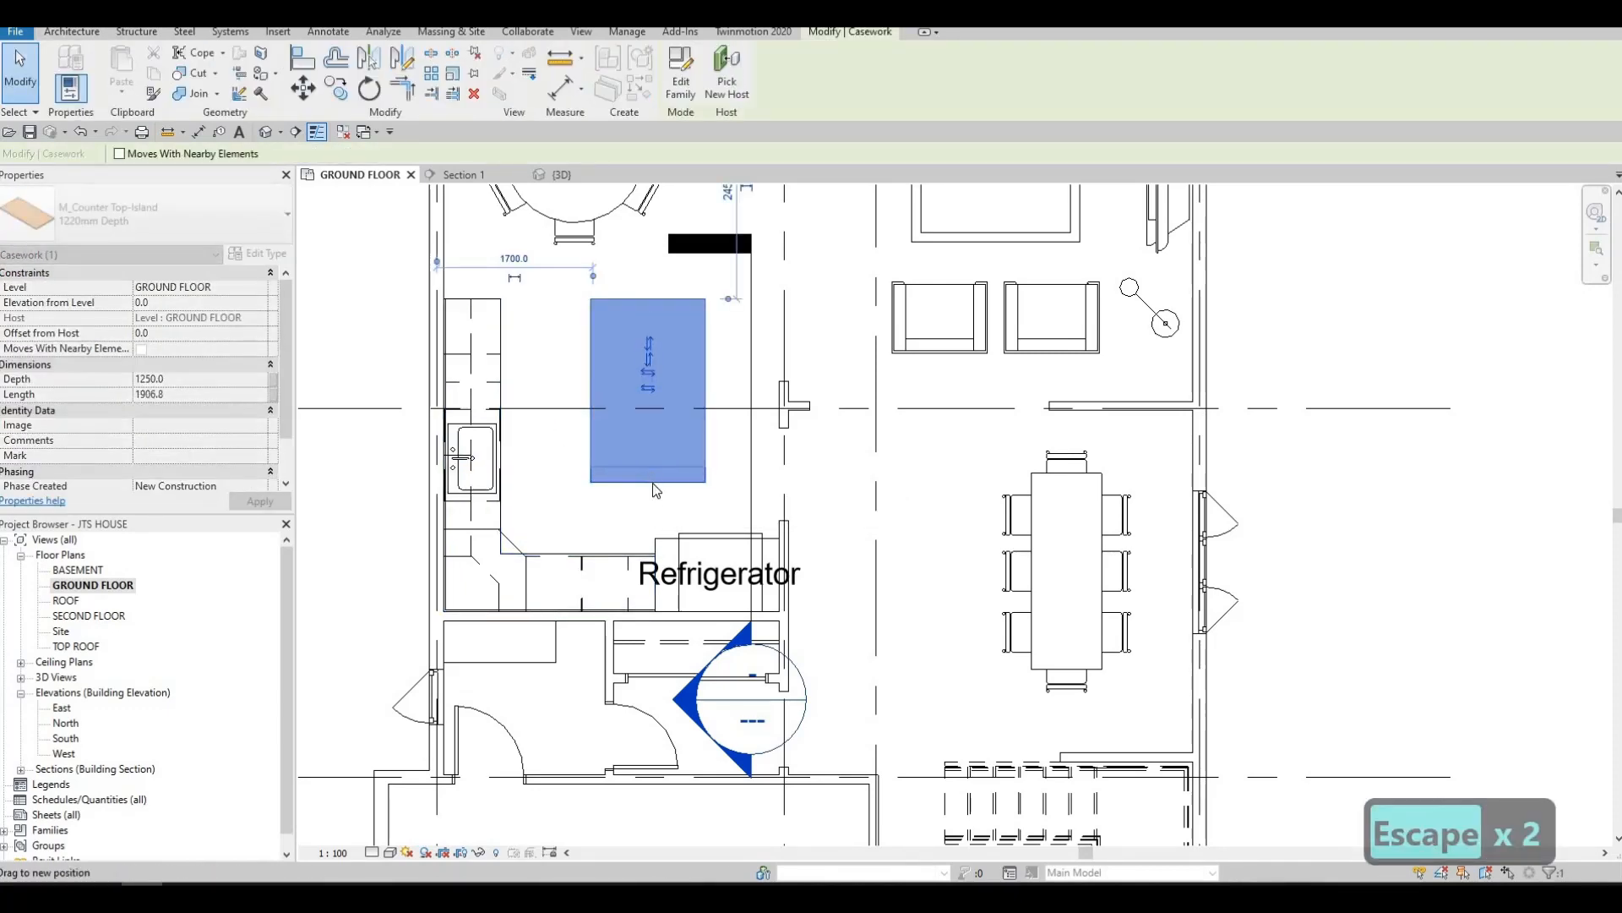
key("Escape")
middle_click_drag(680, 507, 672, 529)
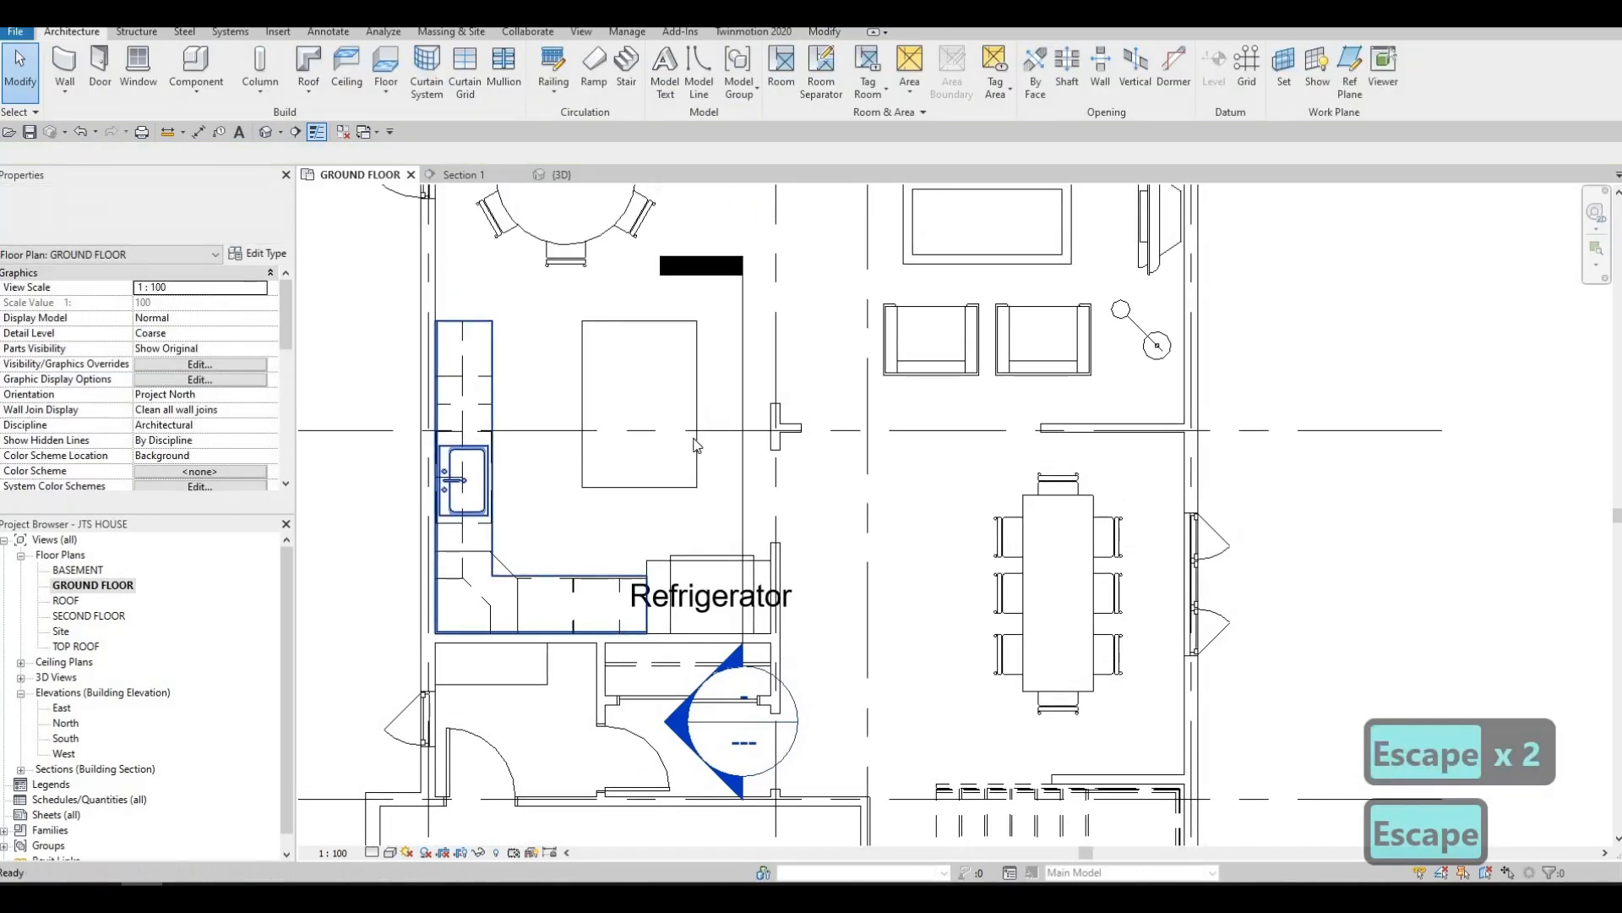
scroll(638, 431, "down", 3)
left_click(637, 424)
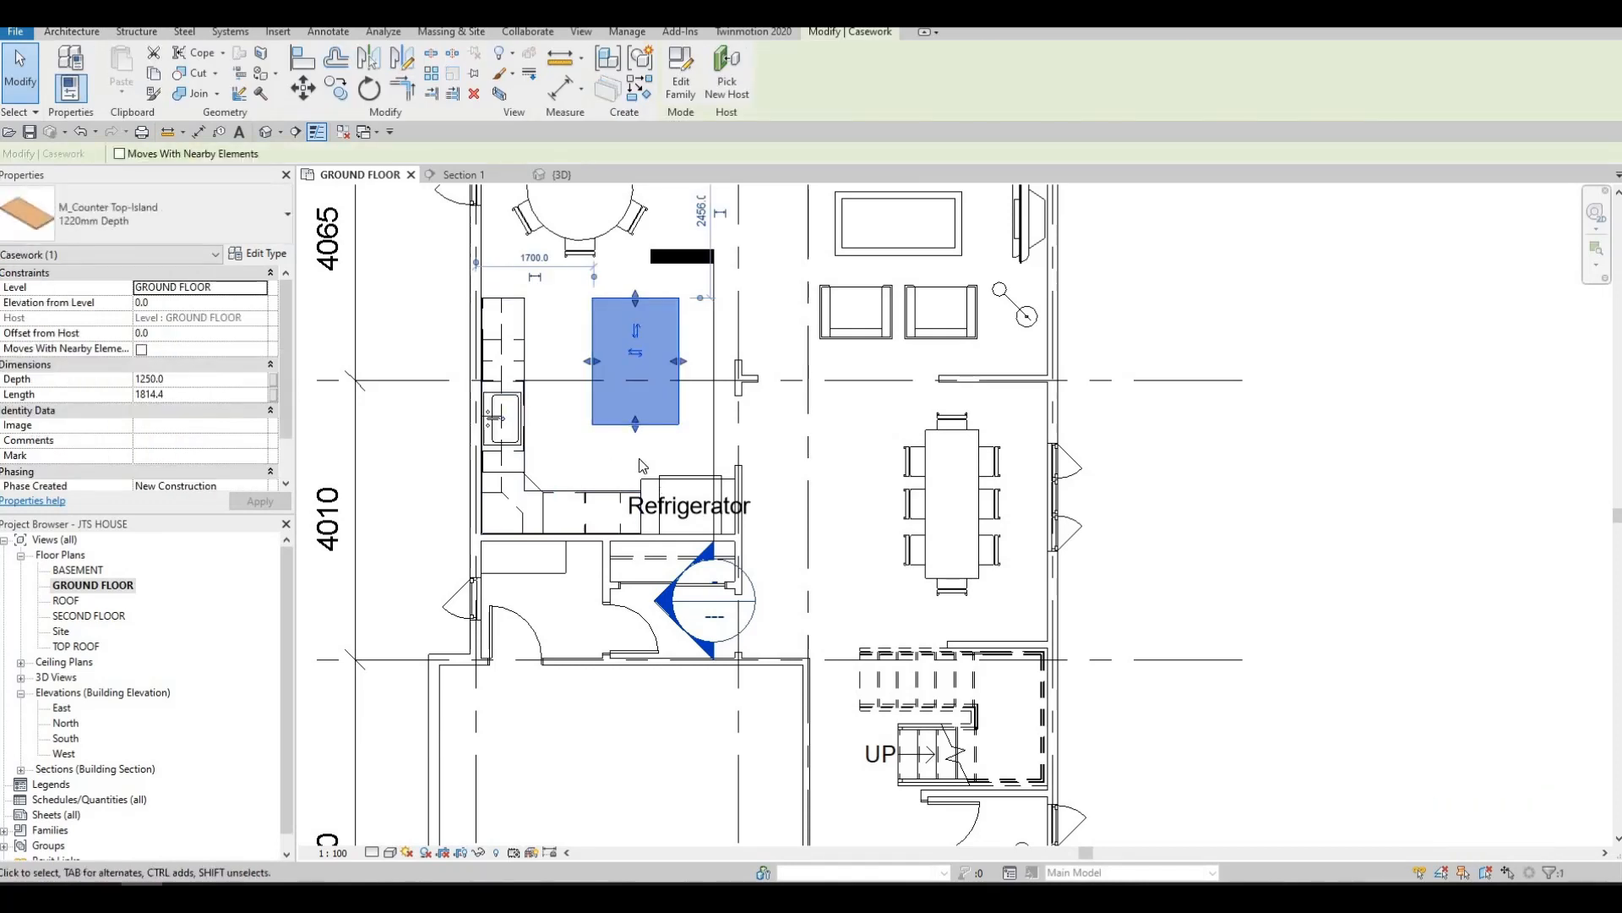
key("Escape")
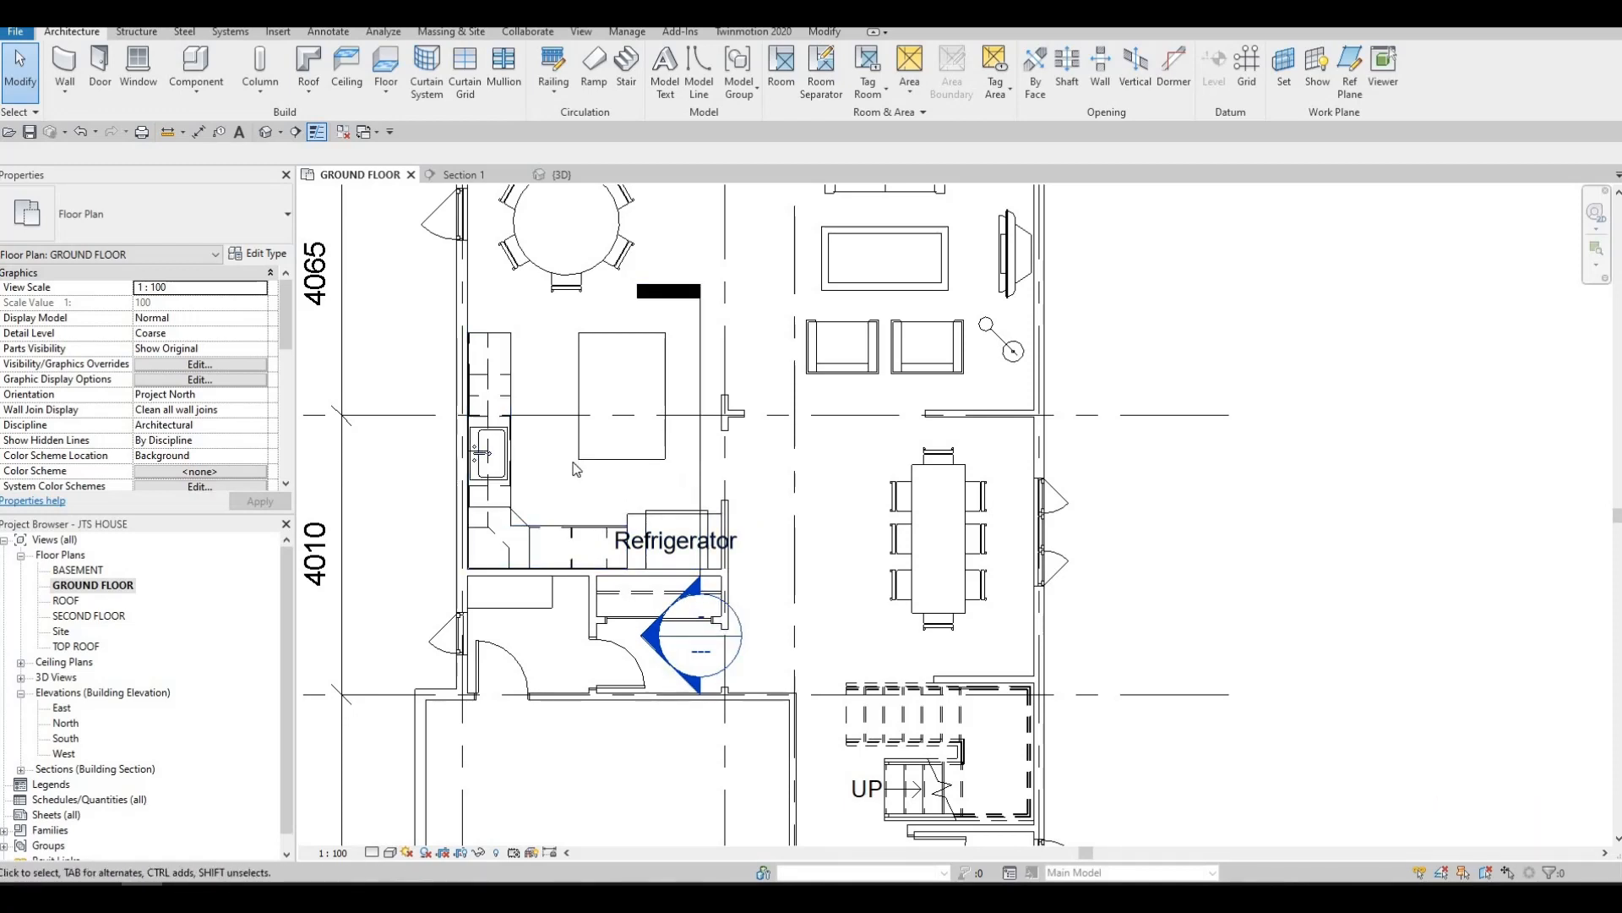
Narrow the island counter top from its long edge facing away from the sink wall to a depth of about 1098 mm
key("Escape")
middle_click_drag(644, 430, 647, 468)
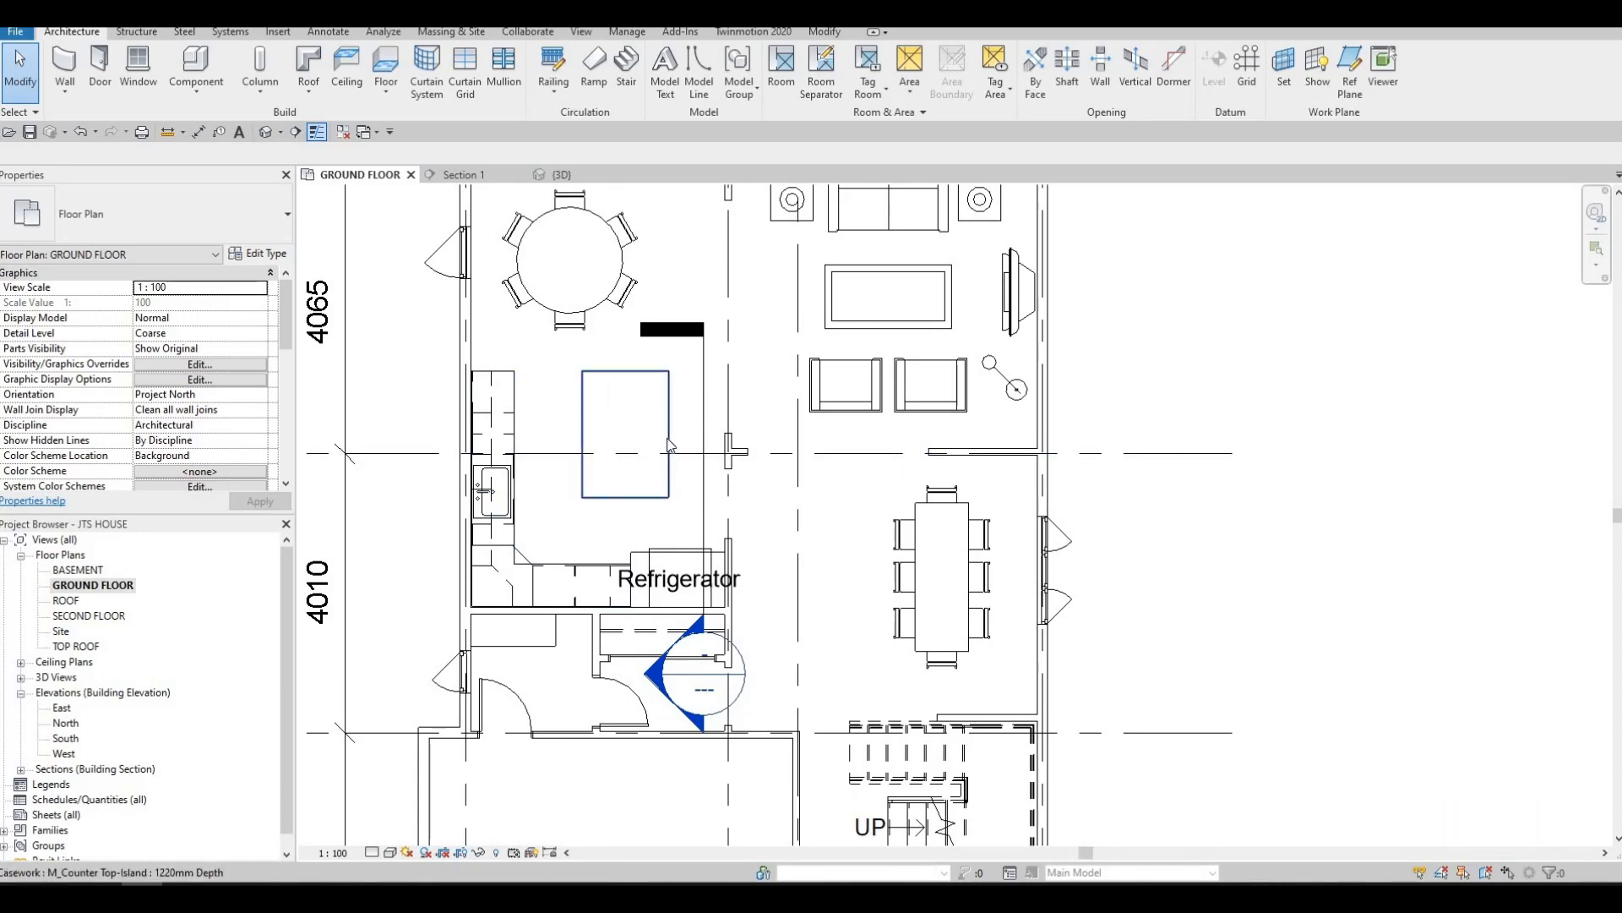
left_click(671, 441)
left_click_drag(671, 441, 659, 435)
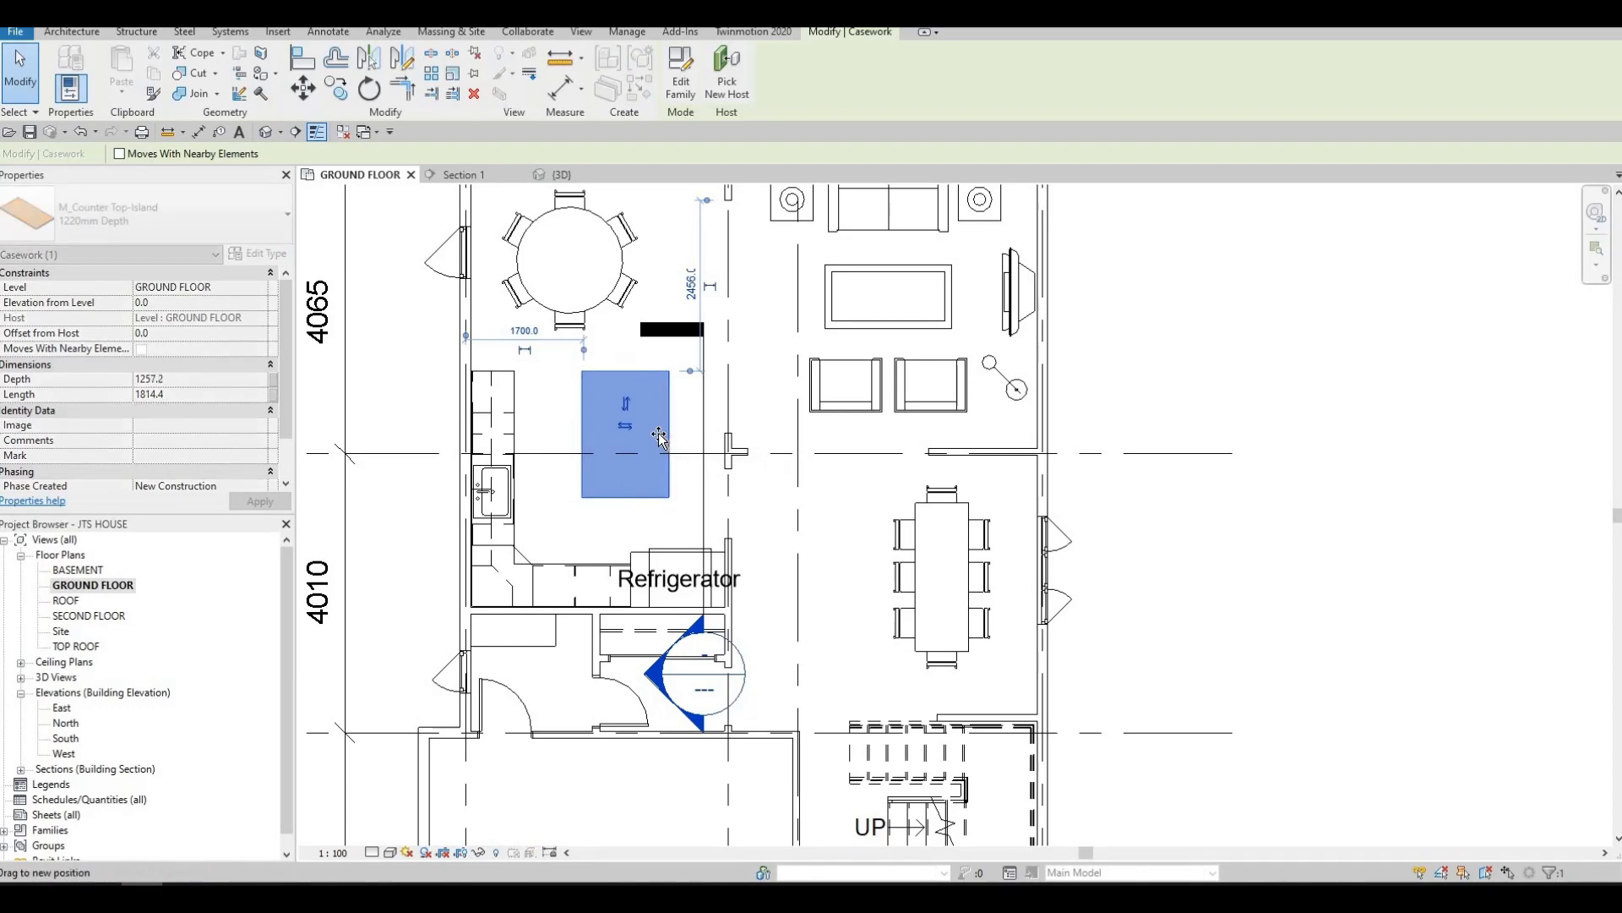
key("Escape")
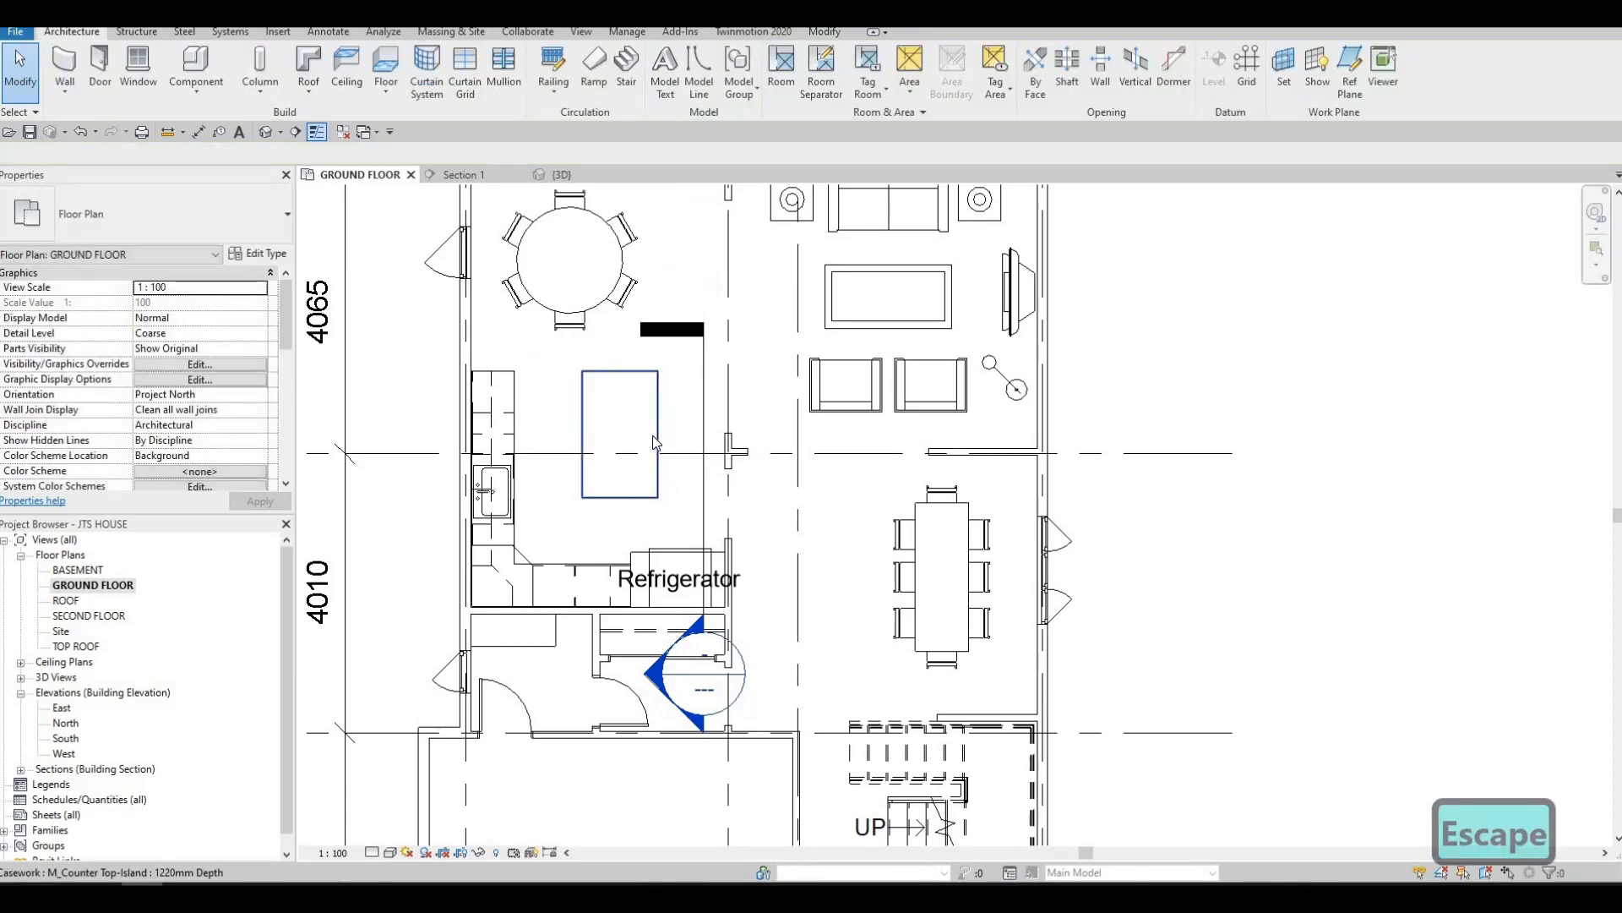
left_click(658, 436)
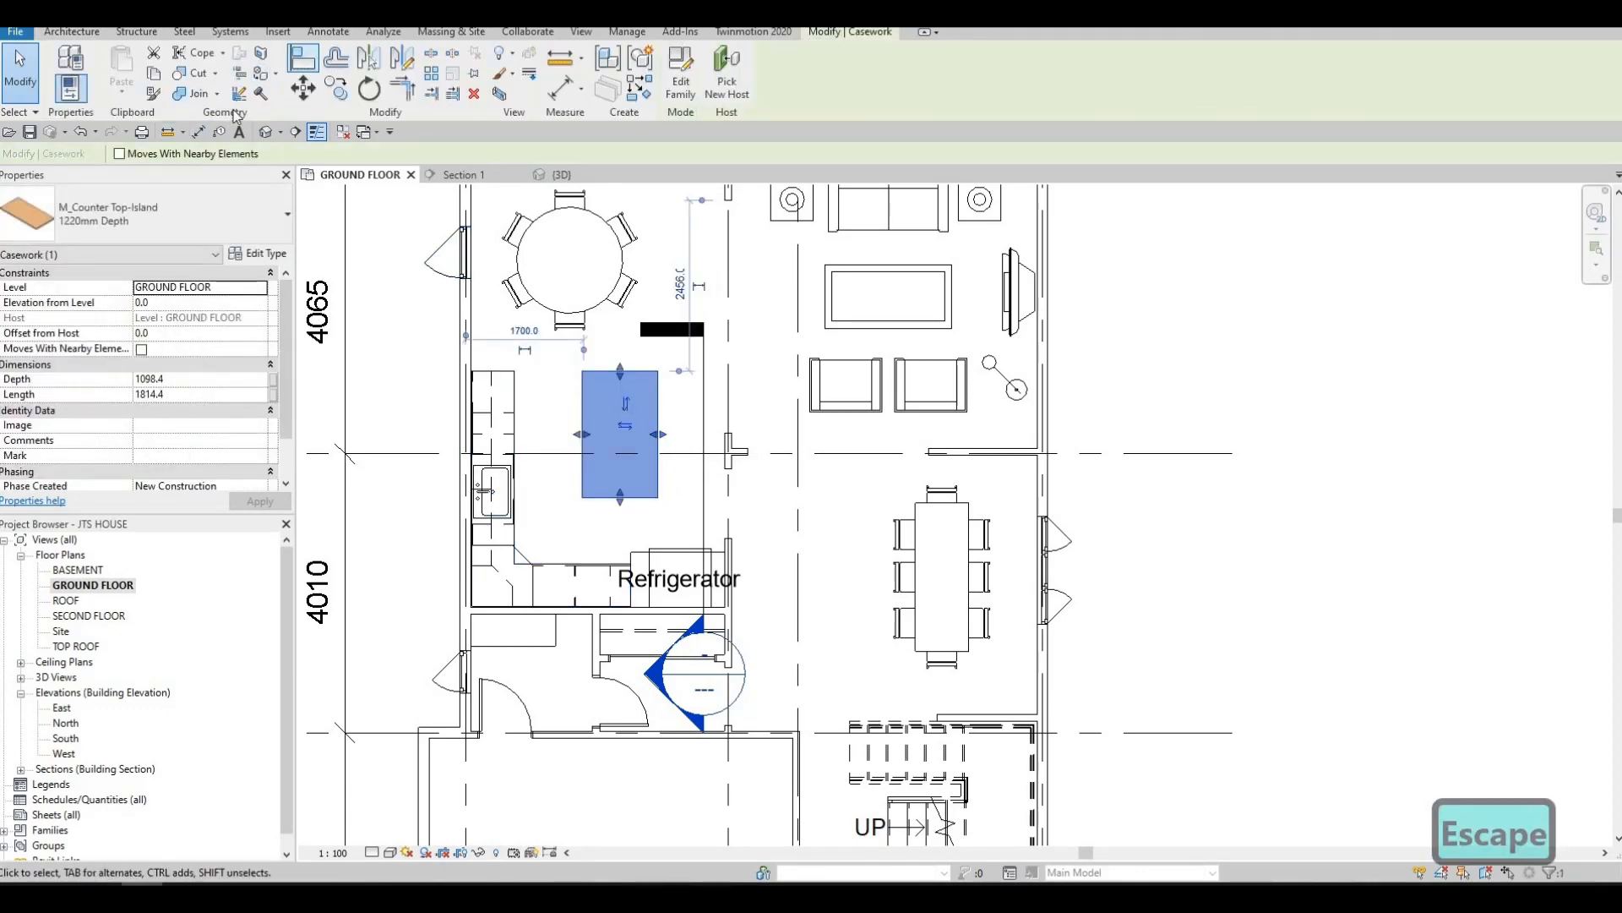
key("Escape")
Measure the island counter top's length and width with temporary aligned dimensions, without placing them
left_click(197, 131)
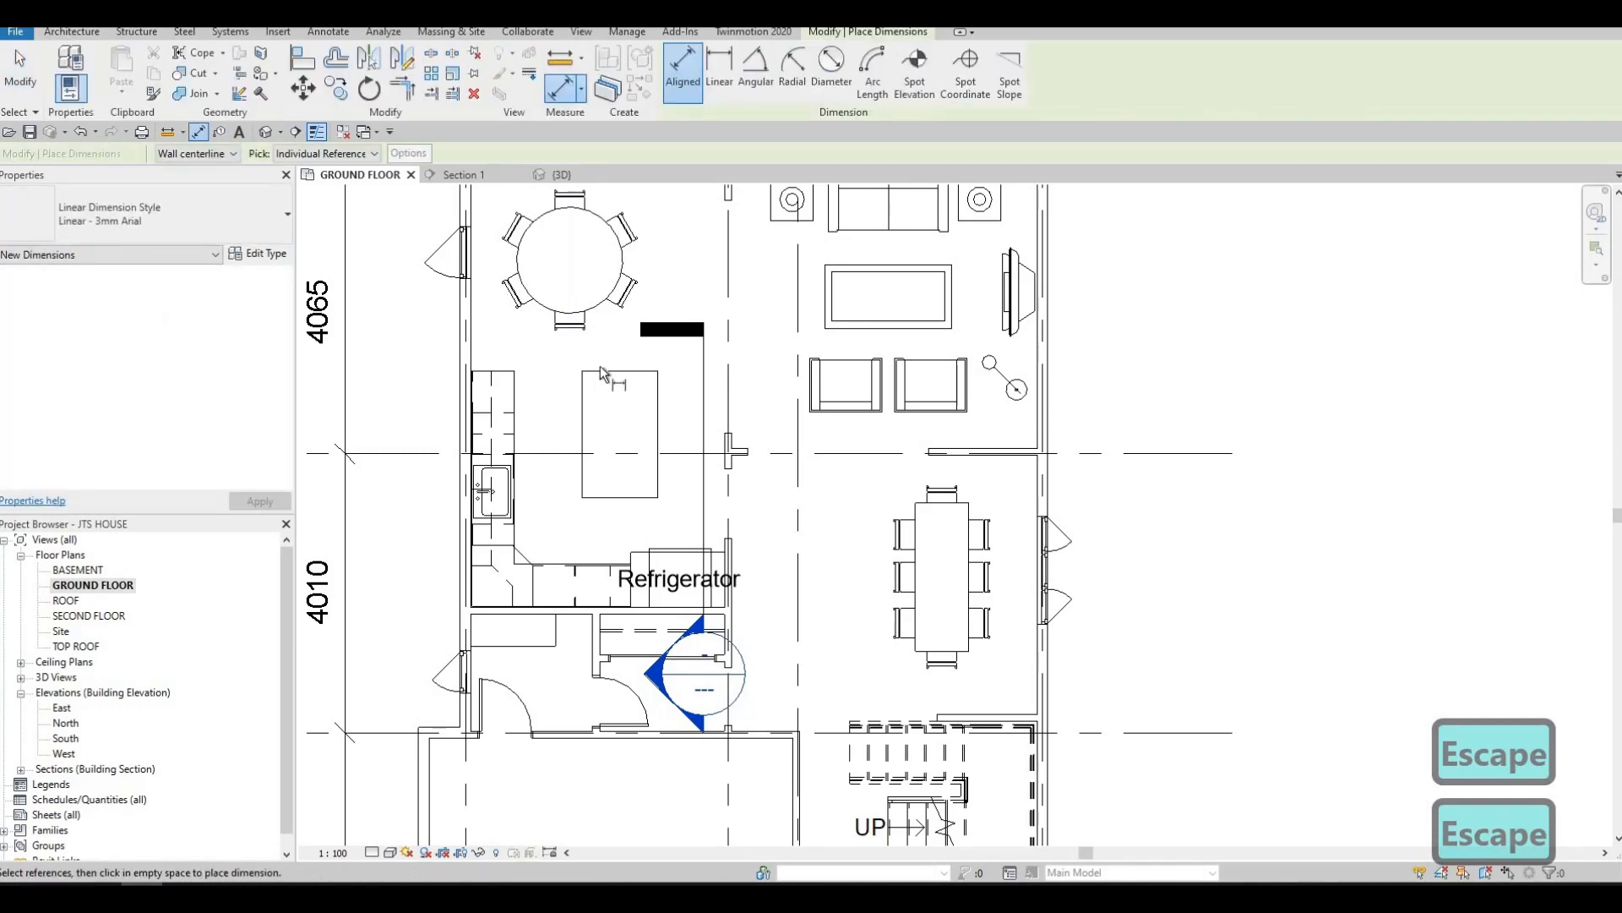
left_click(601, 372)
left_click(600, 493)
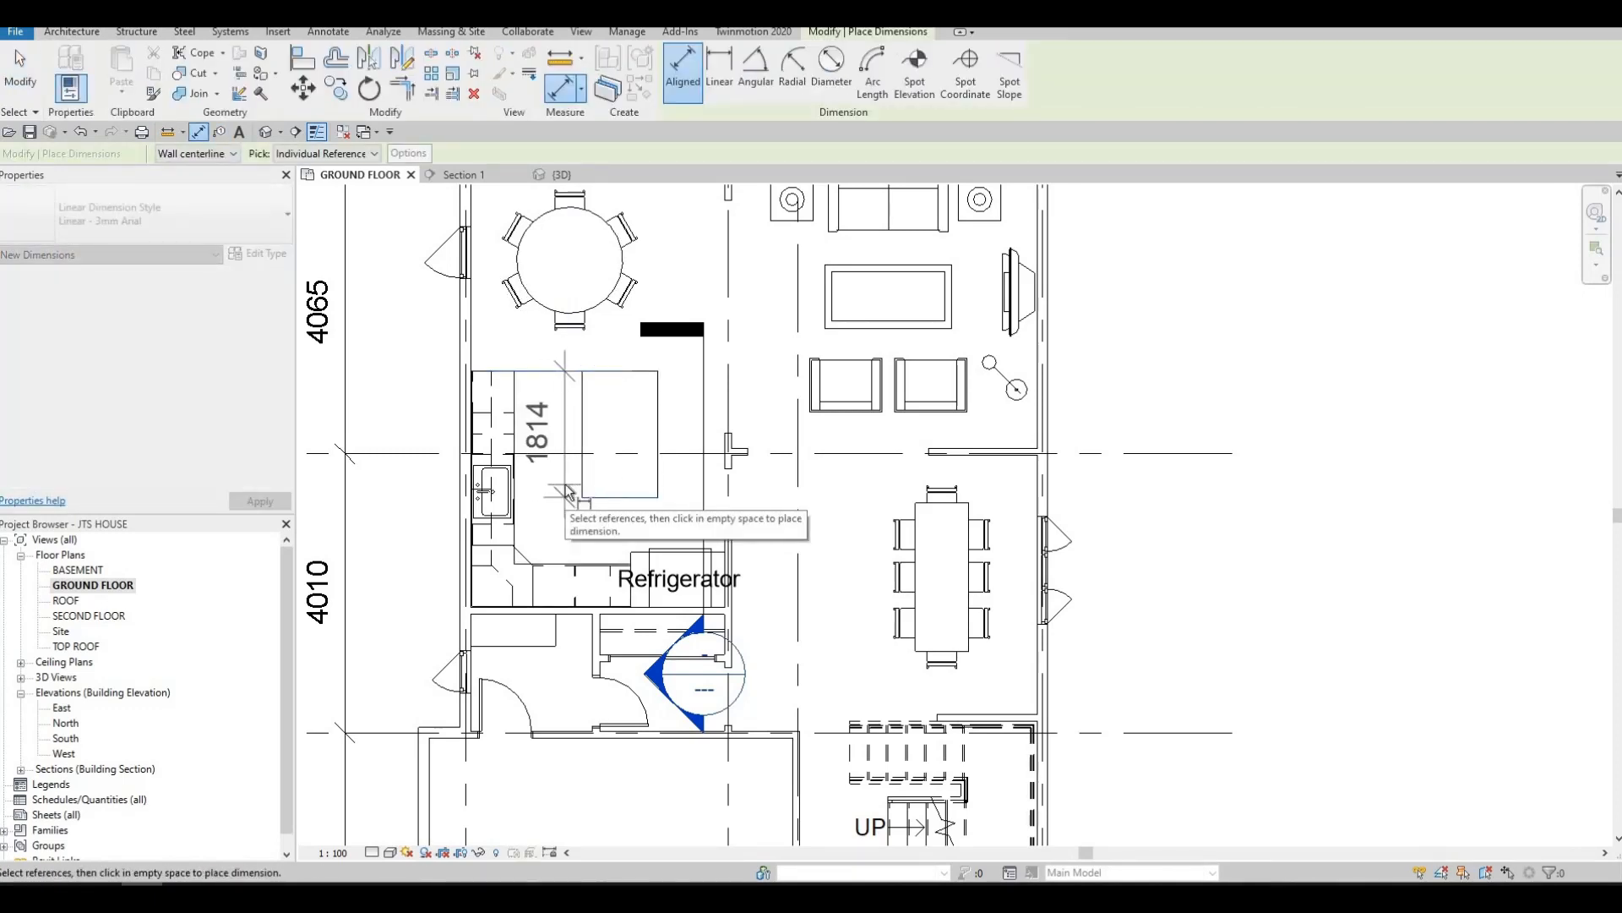
key("Escape")
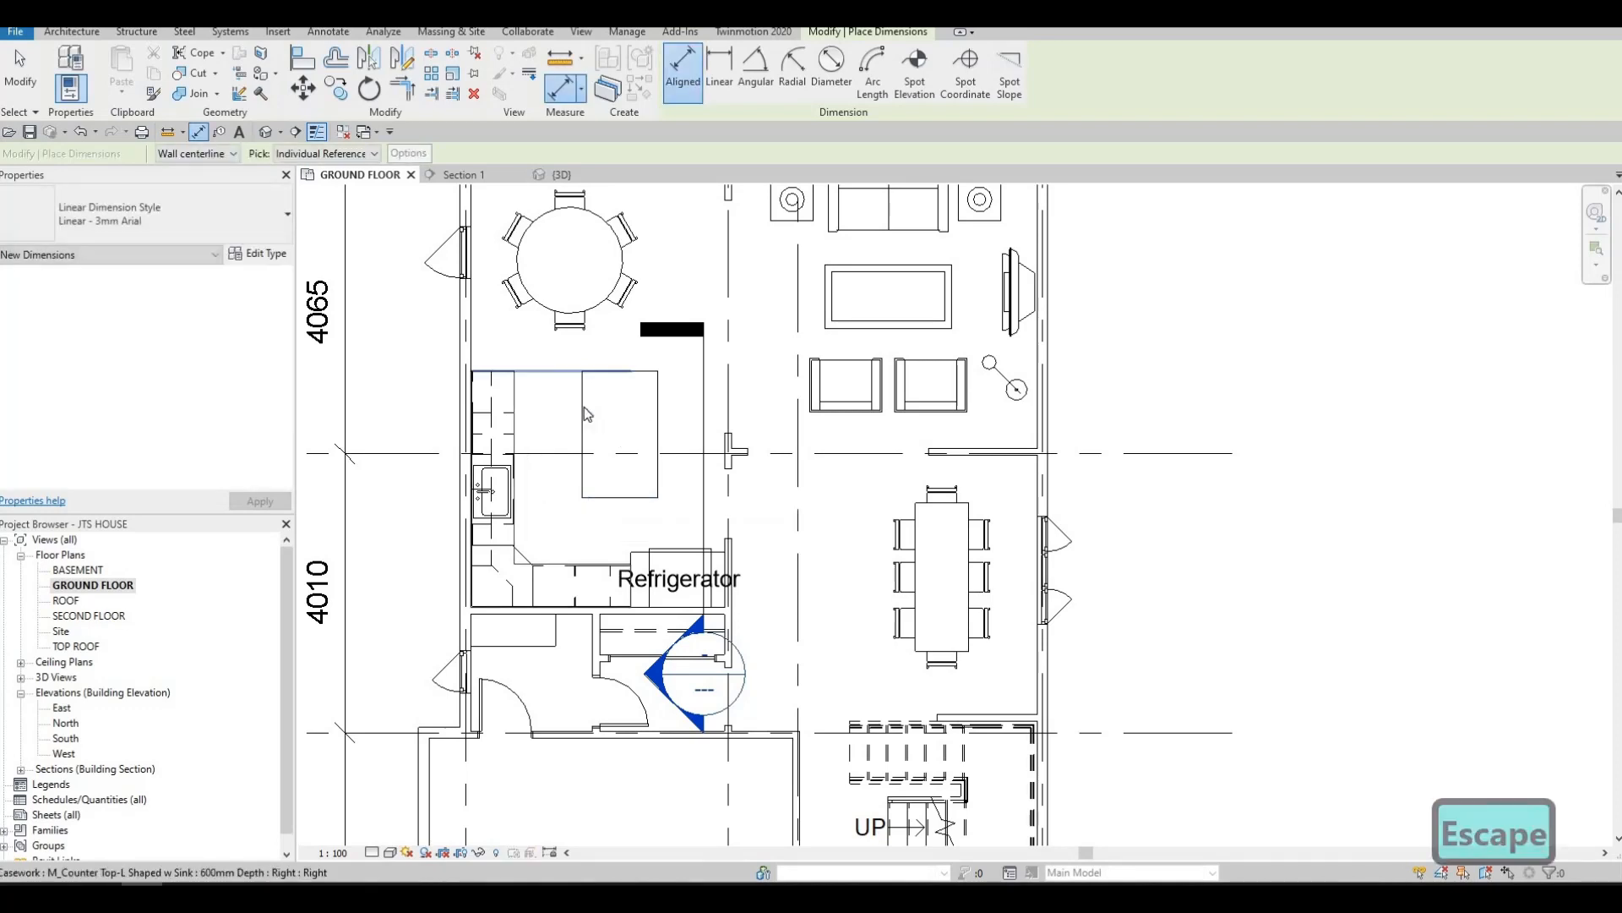
key("Escape")
left_click(661, 394)
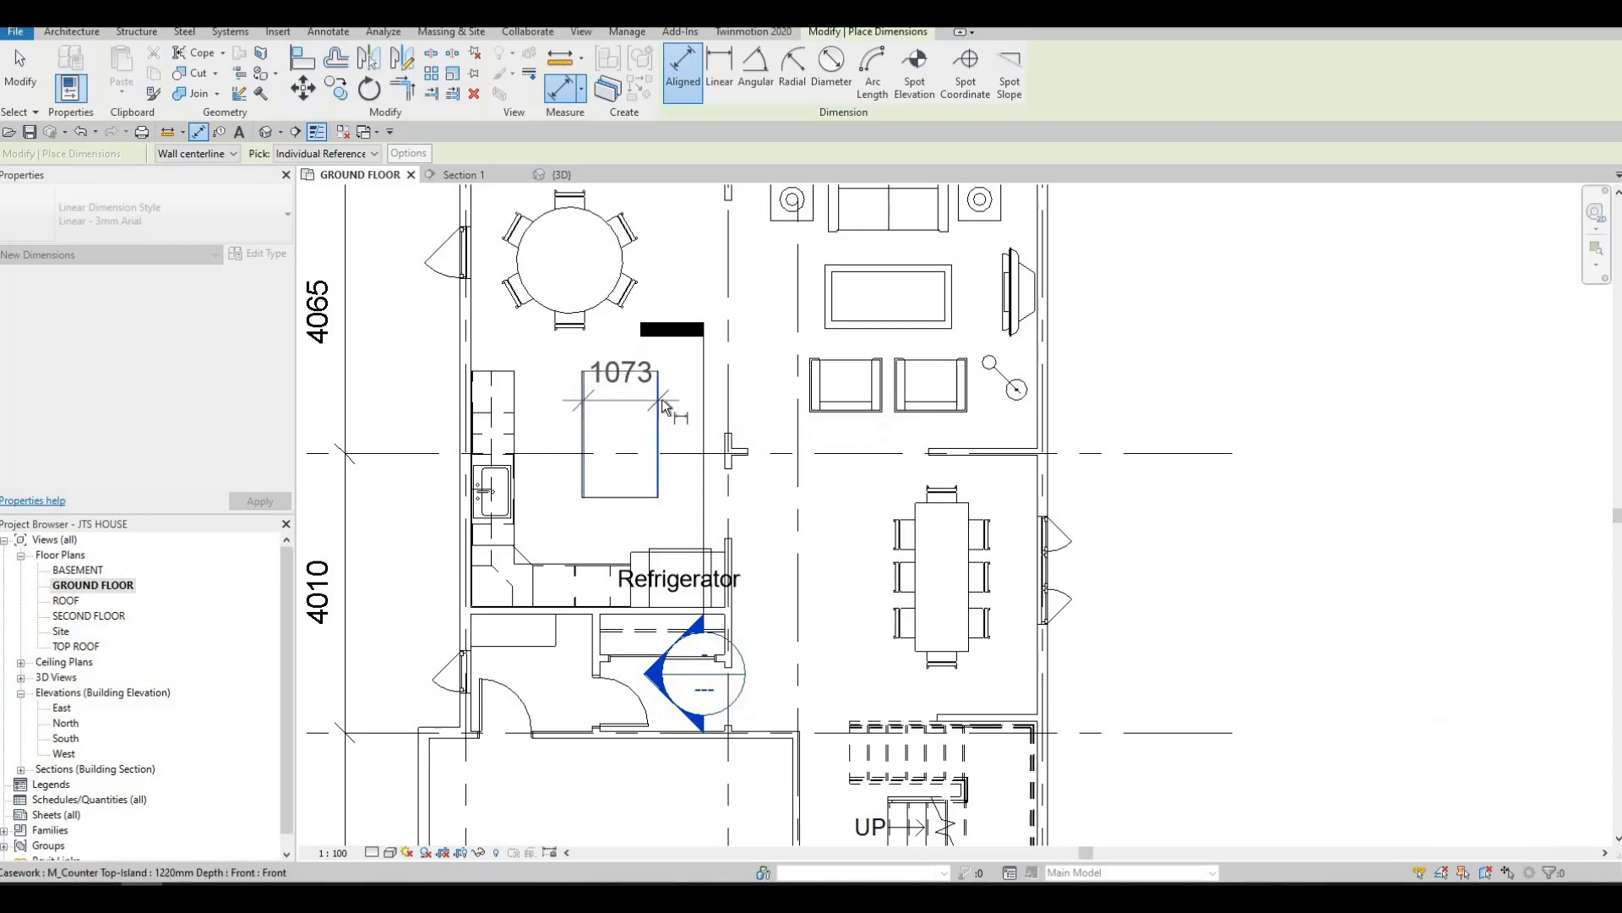
key("Escape")
key("Escape")
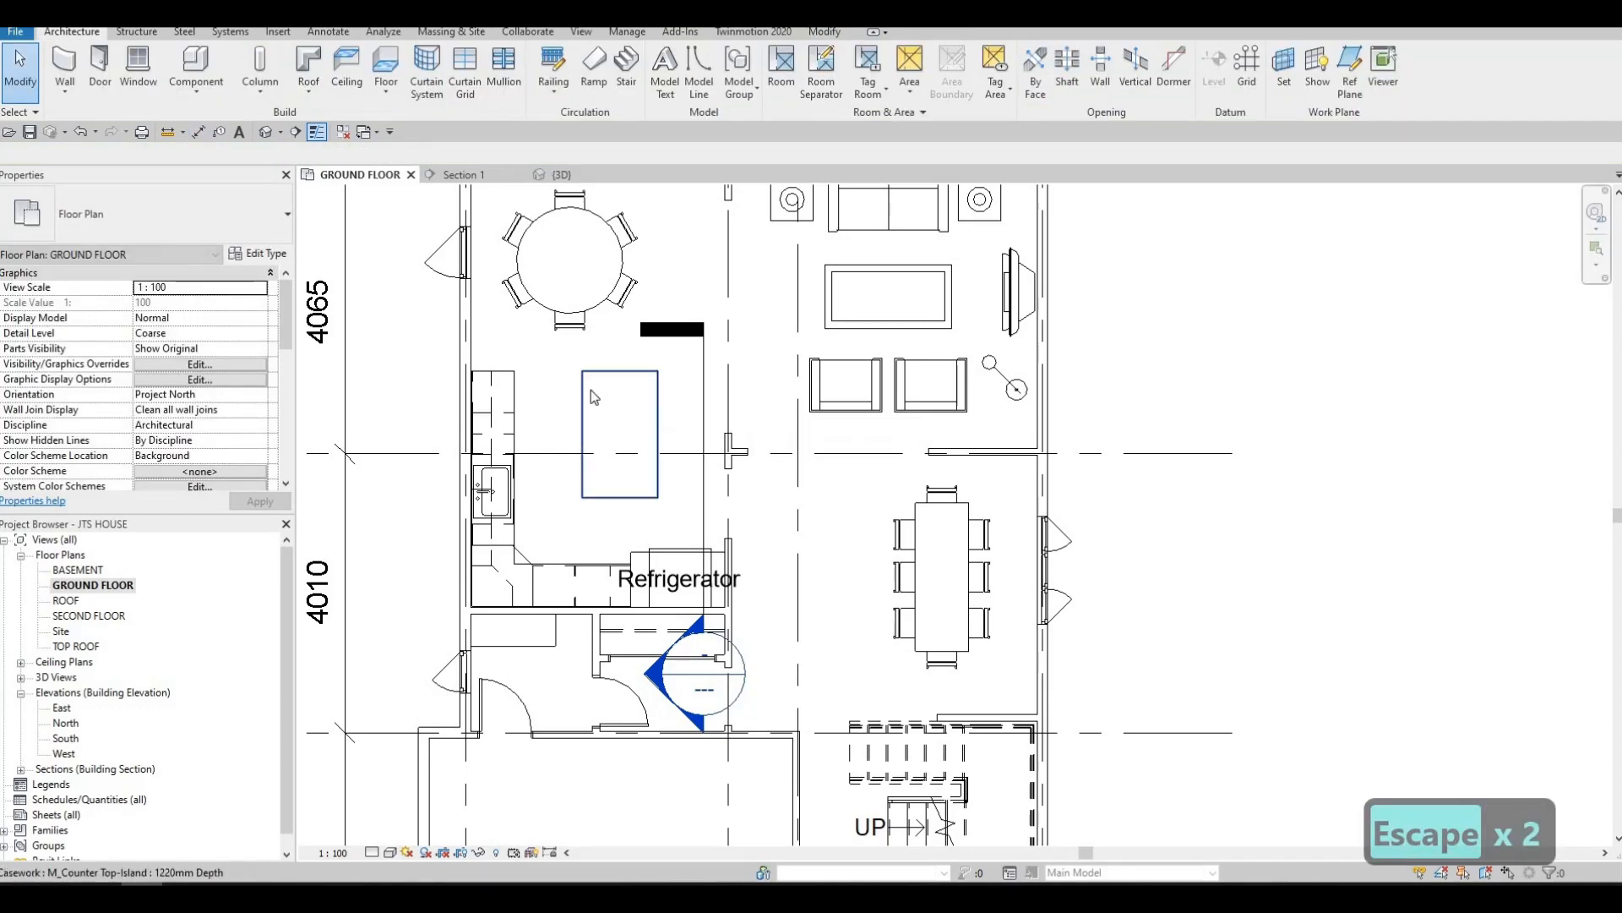
Load the M_Cooktop-Gas family from the Canada library's Specialty Equipment > Domestic > Mid-Range folder
scroll(629, 375, "up", 2)
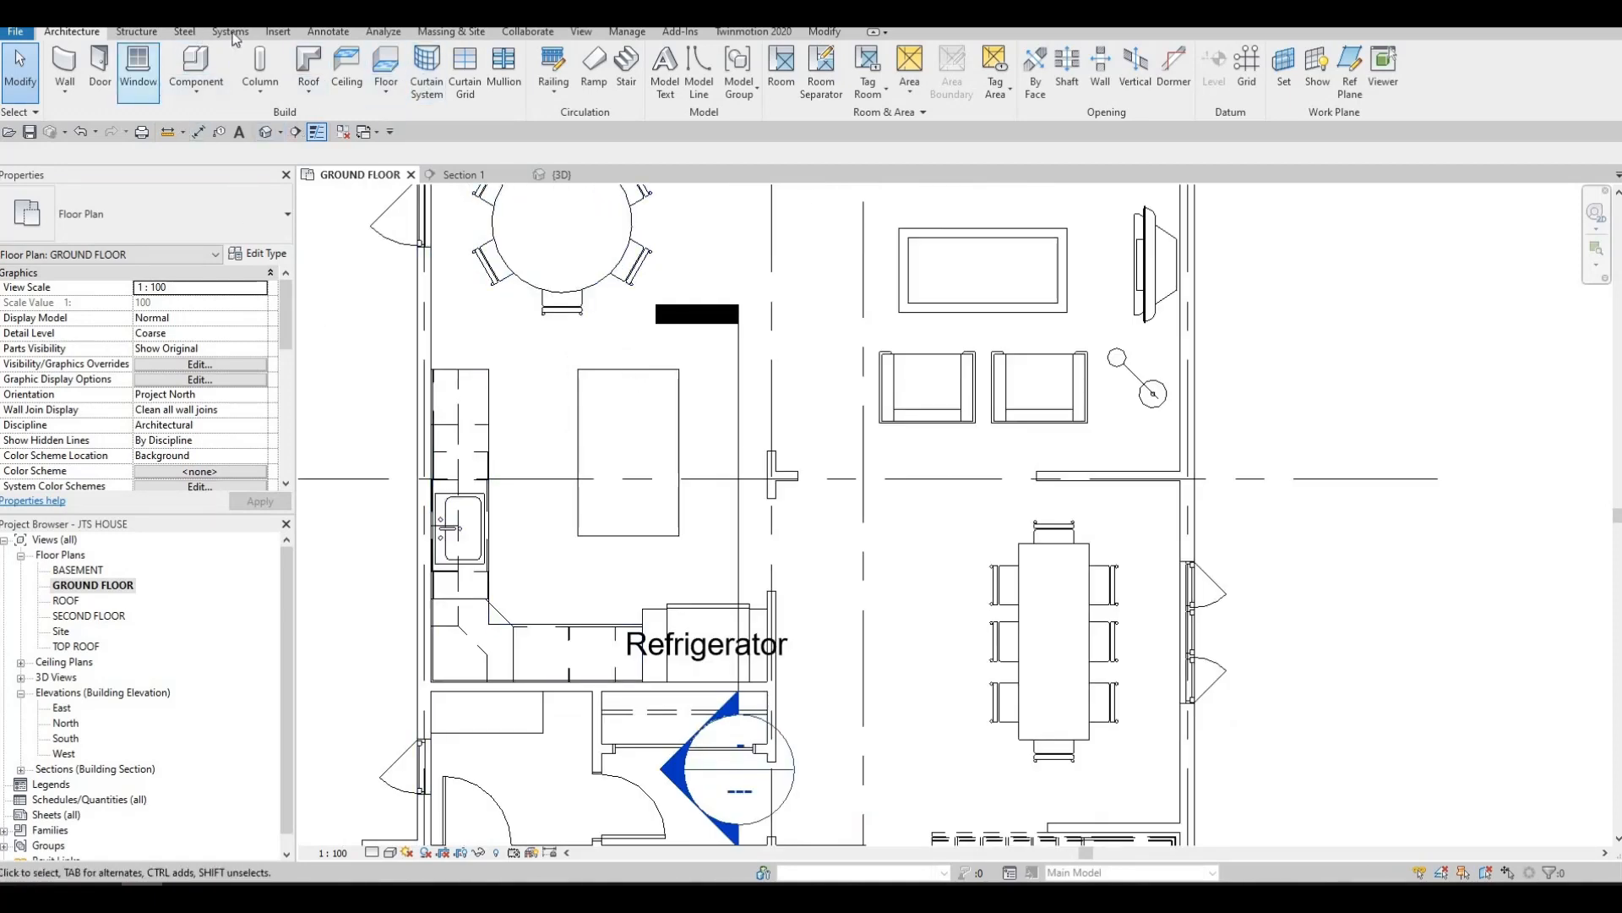
left_click(694, 72)
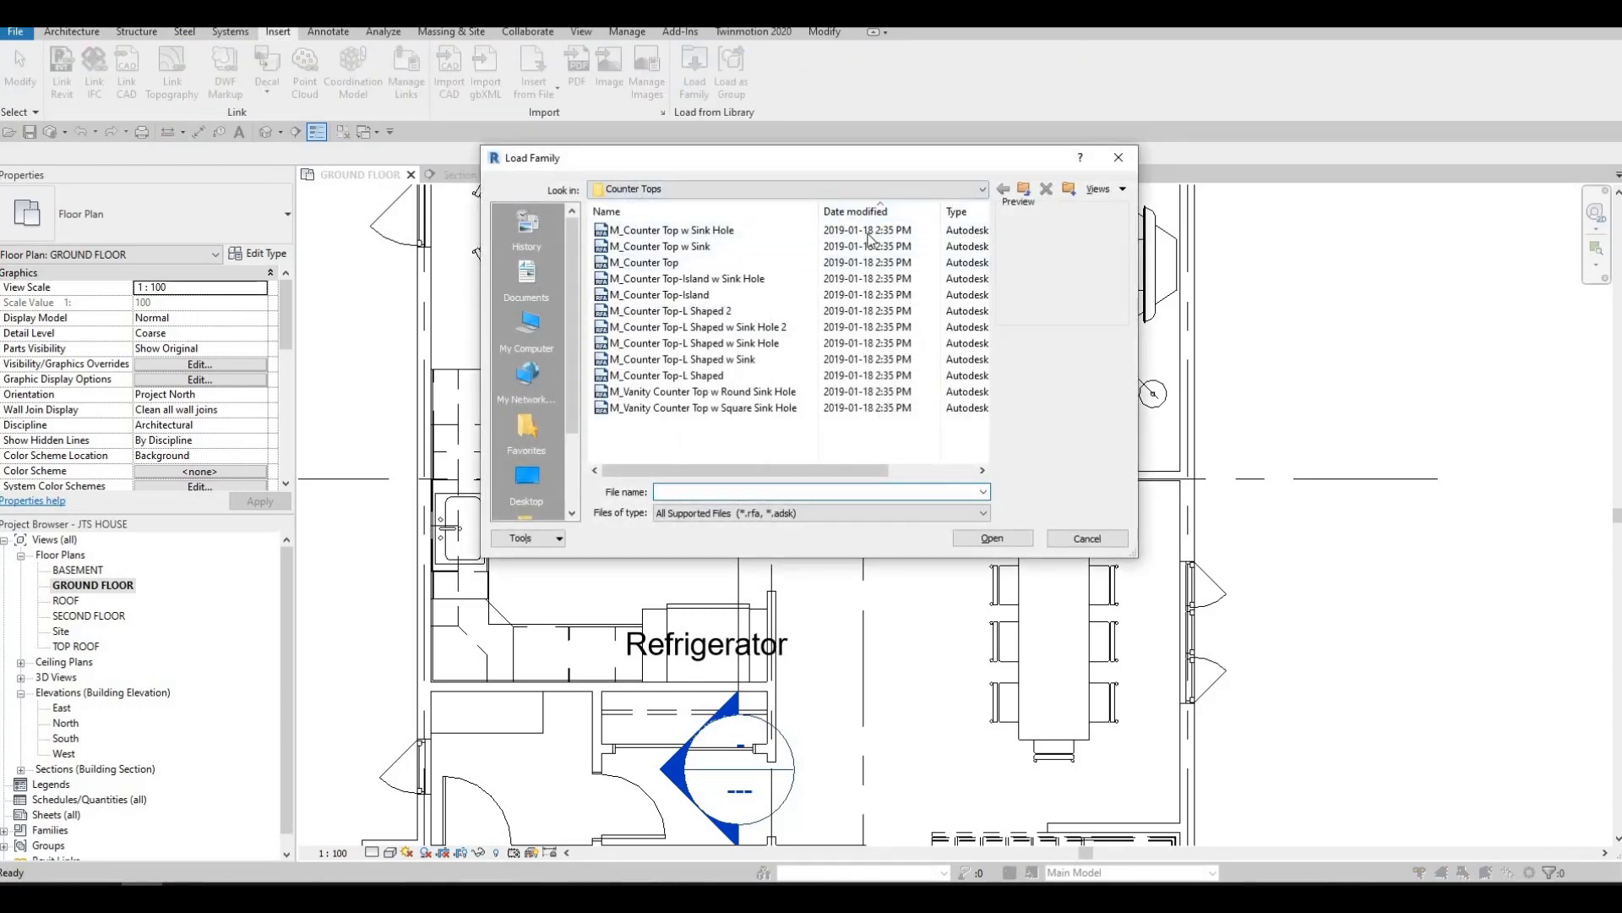
left_click(782, 188)
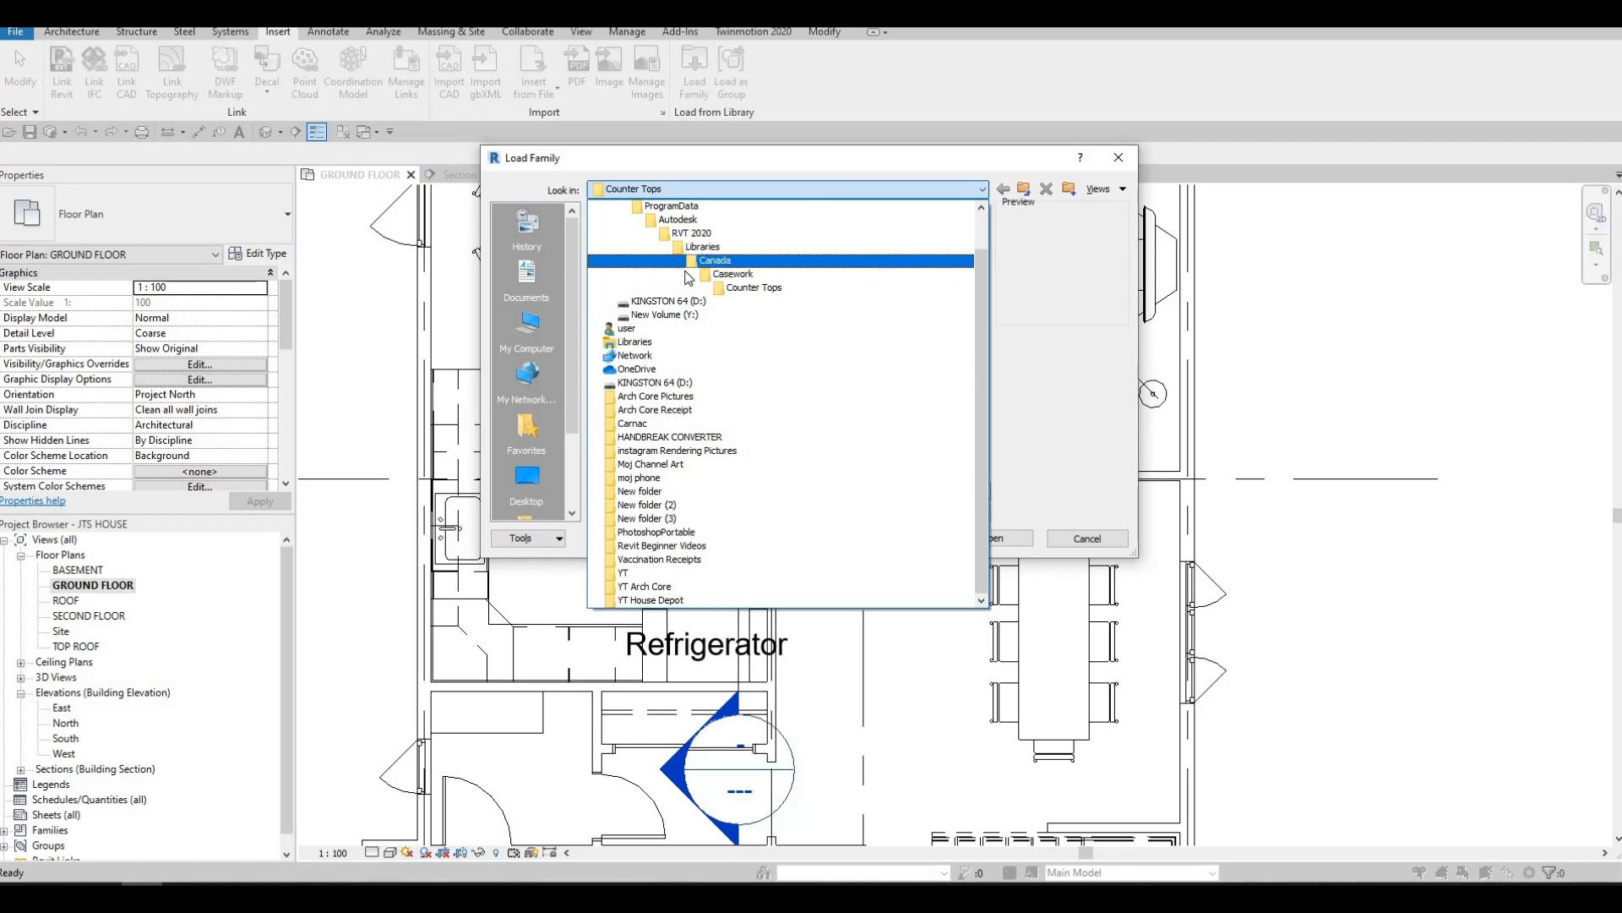
left_click(727, 259)
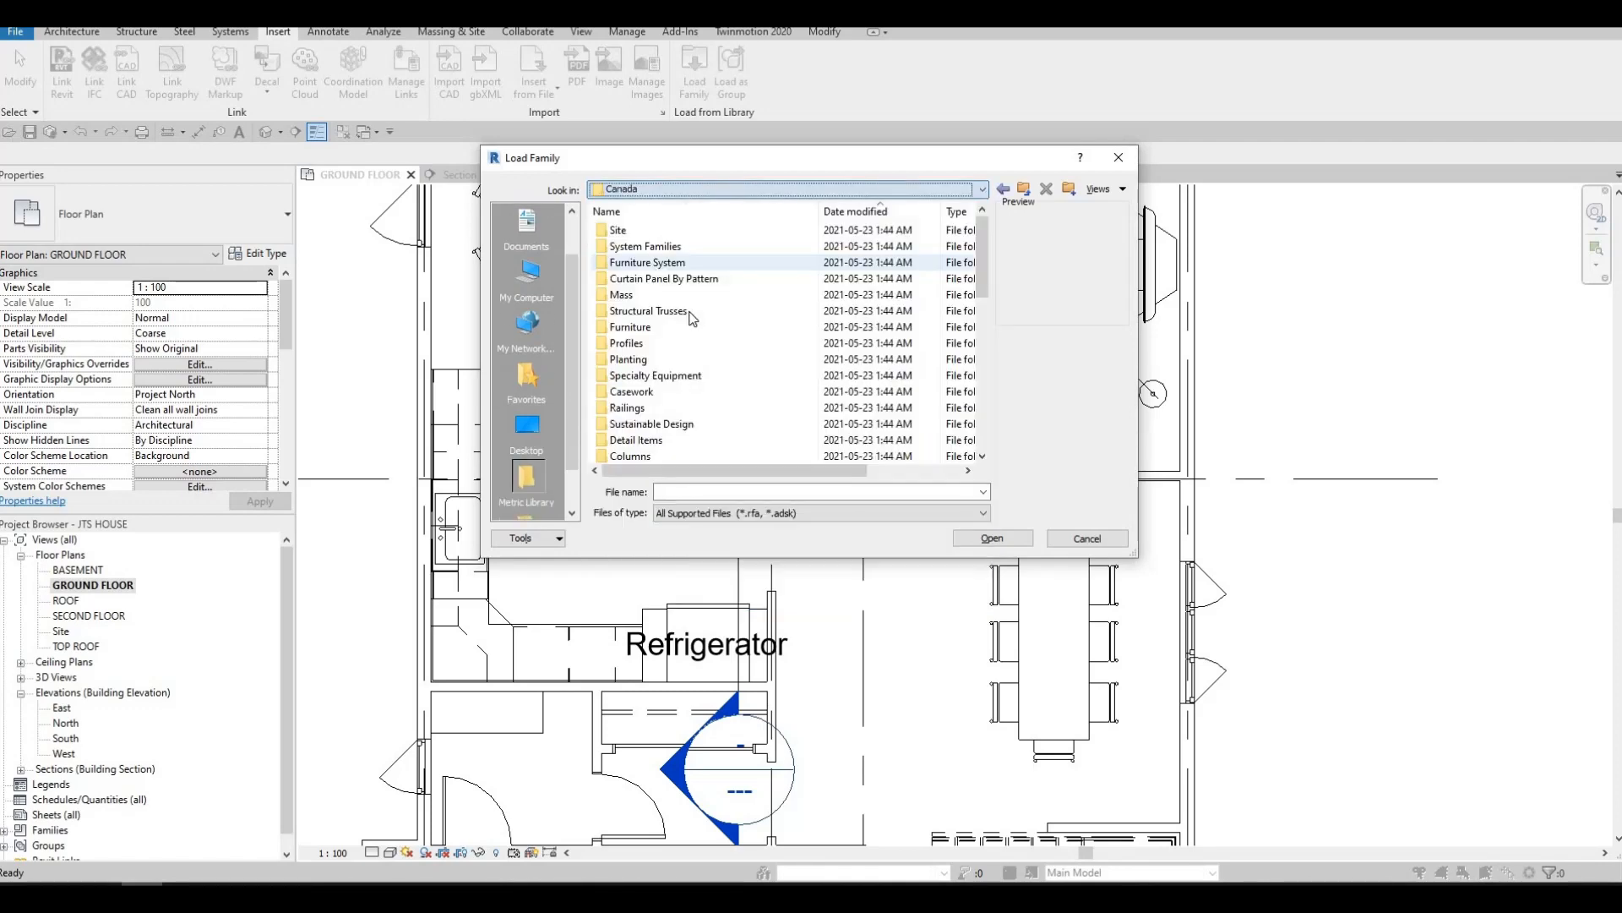
double_click(672, 378)
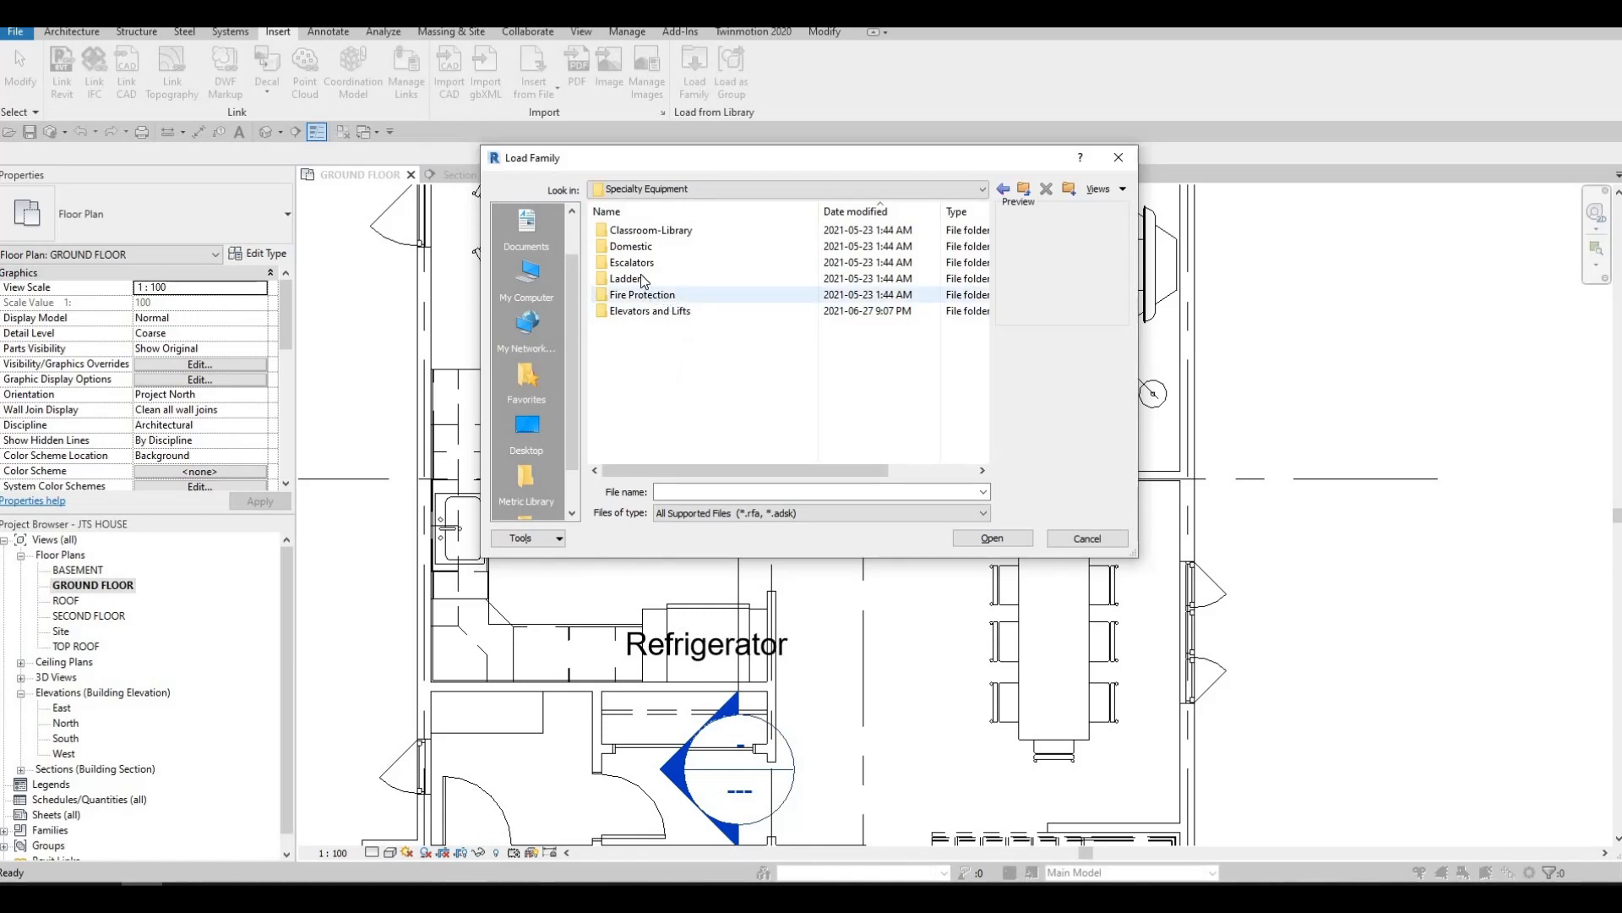
double_click(640, 246)
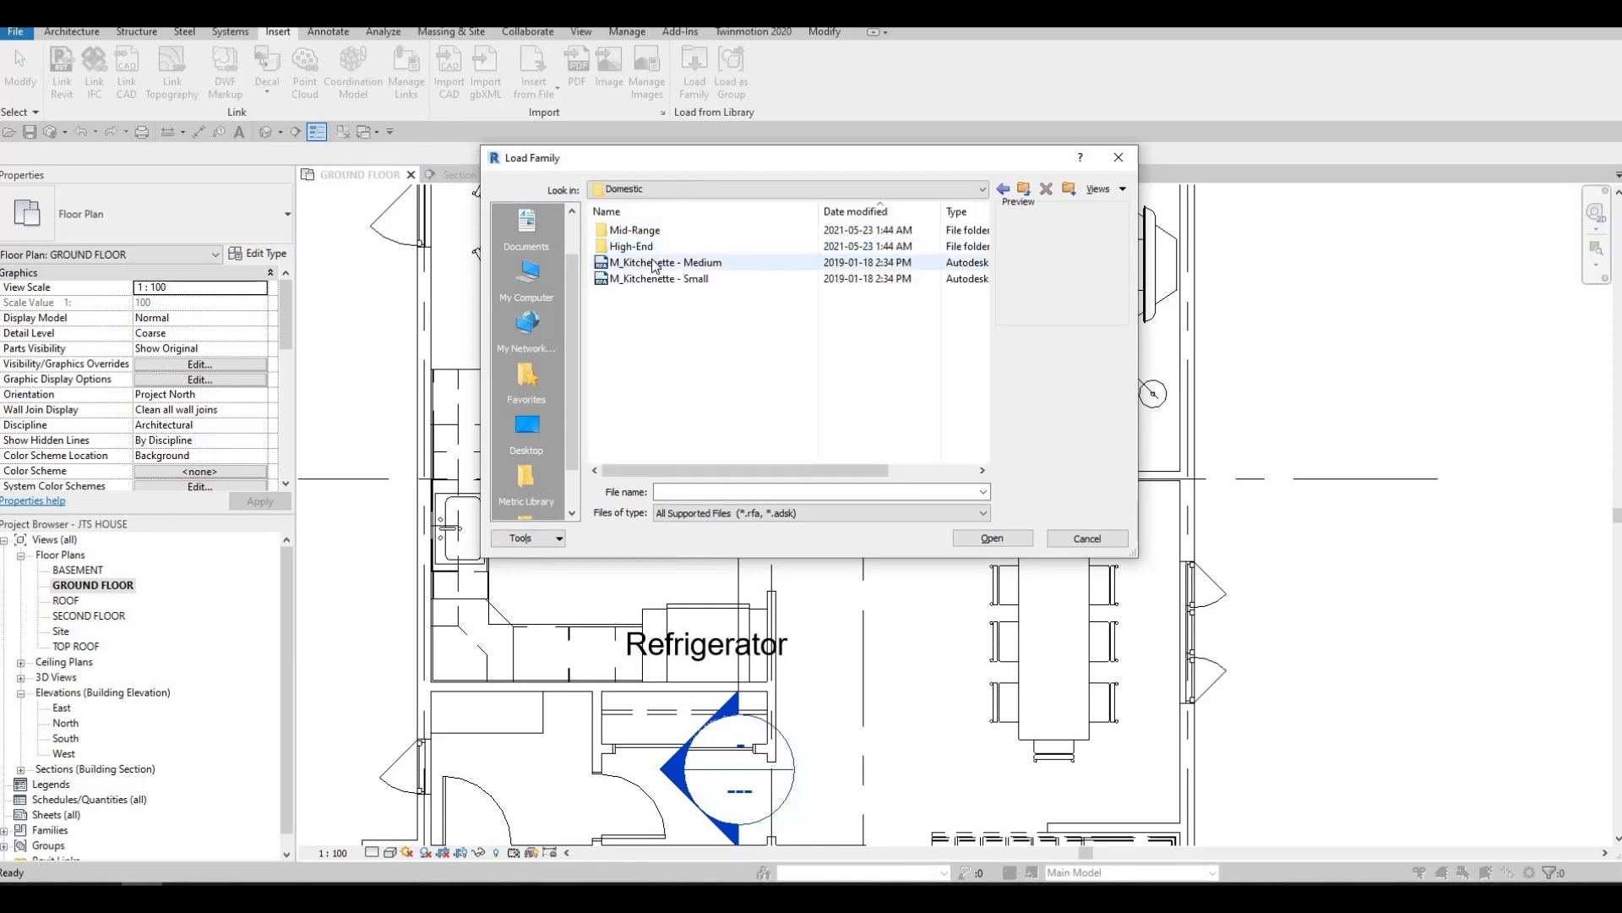
left_click(659, 233)
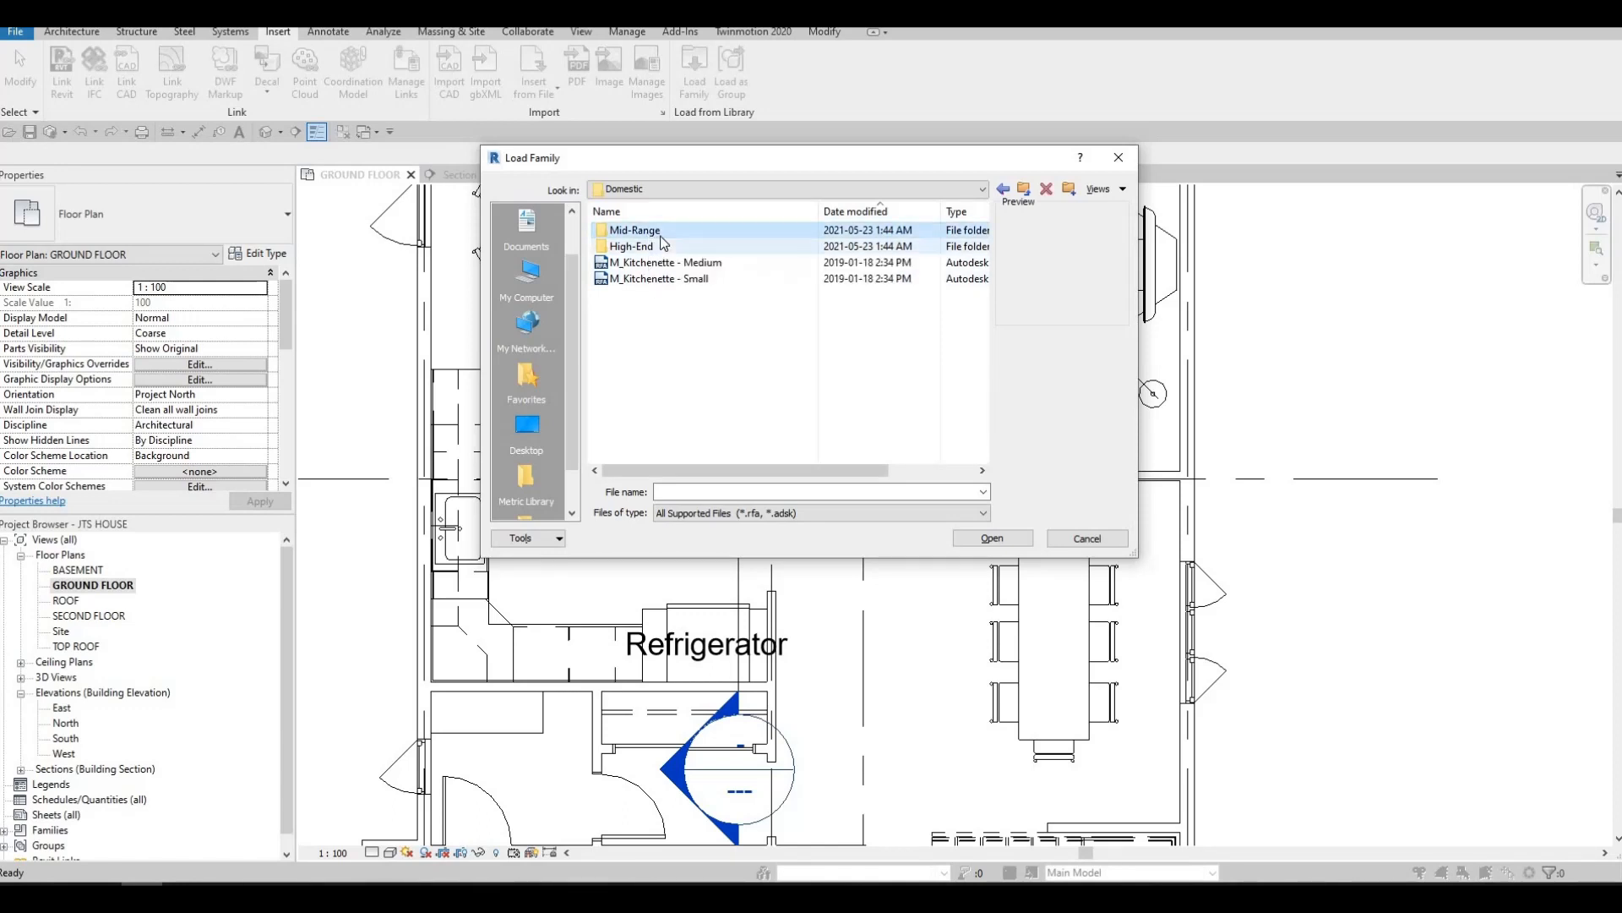
double_click(661, 236)
left_click(668, 279)
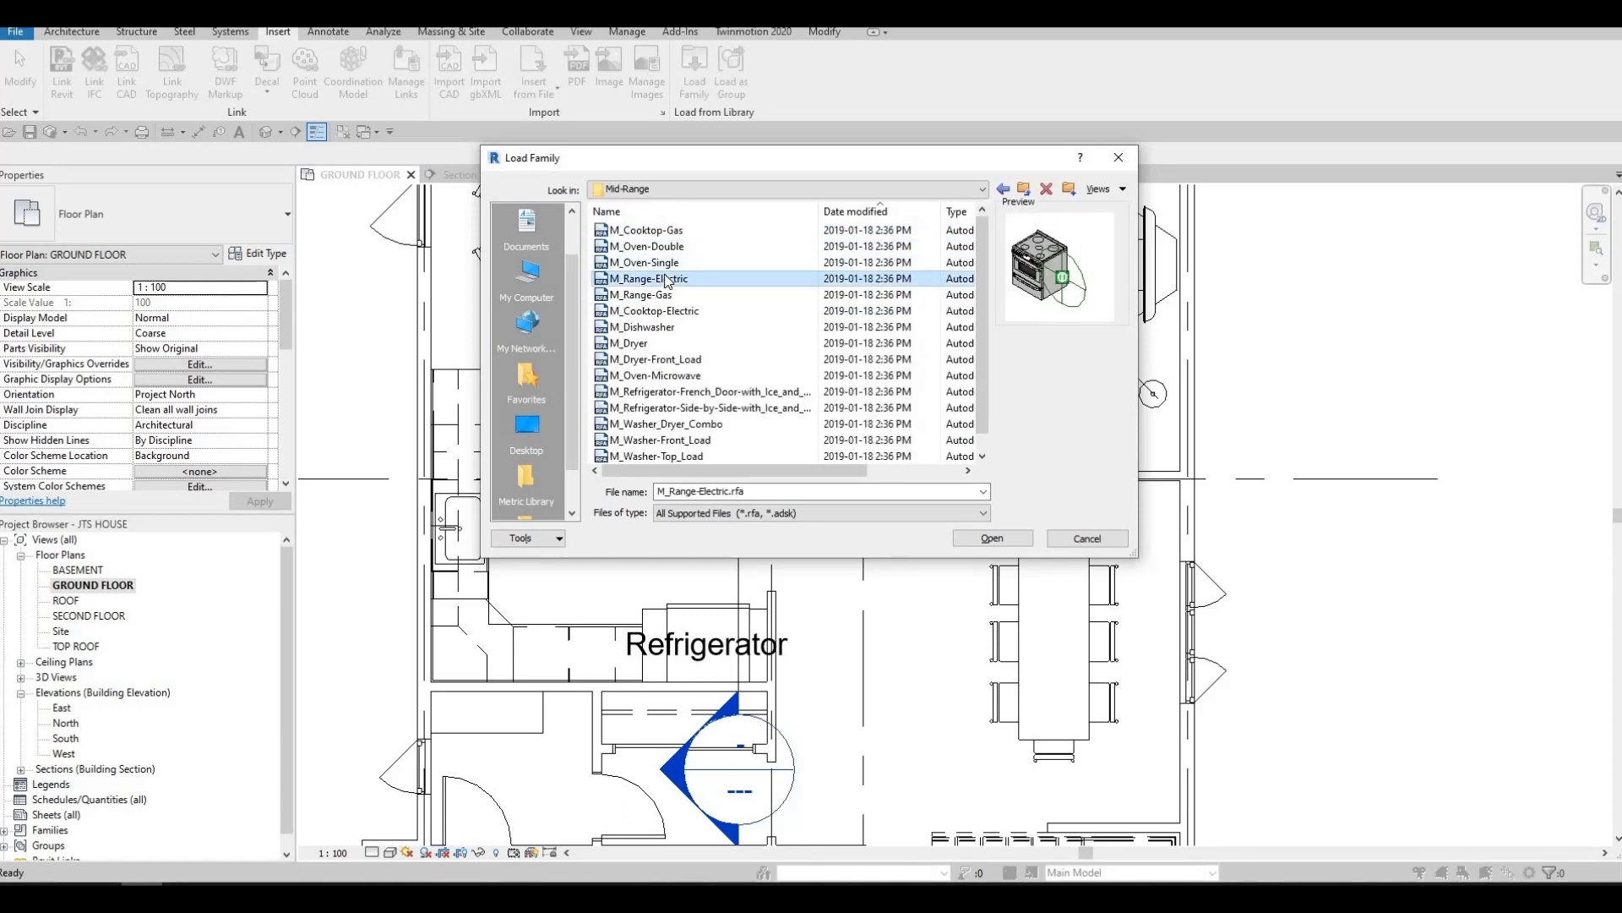
key("Up")
key("Up")
key("Up")
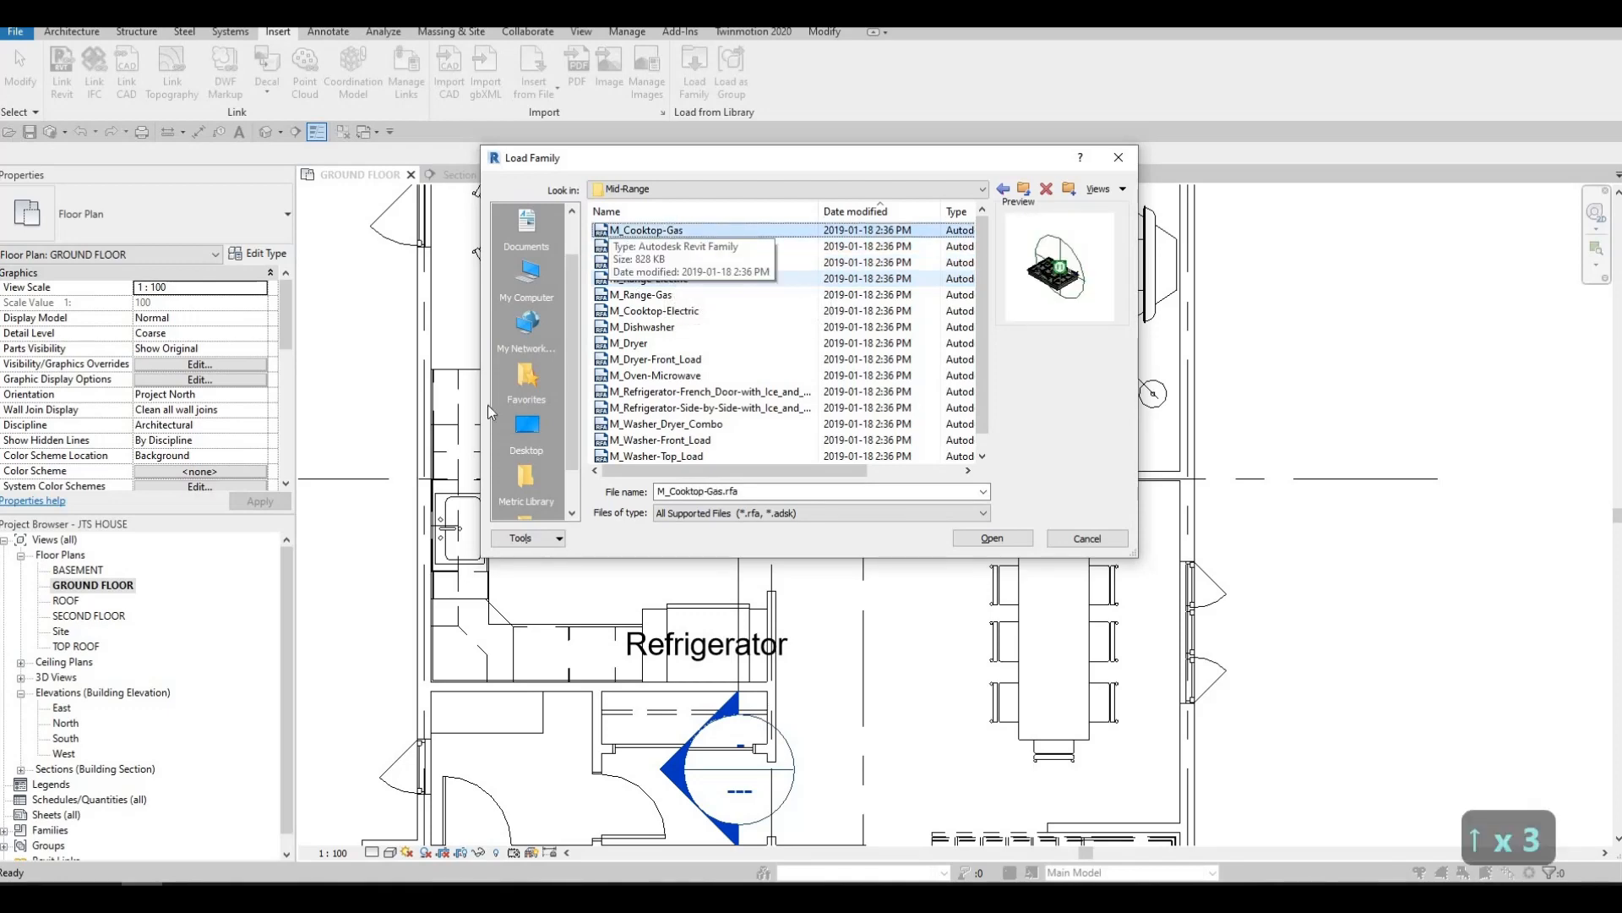
left_click(993, 538)
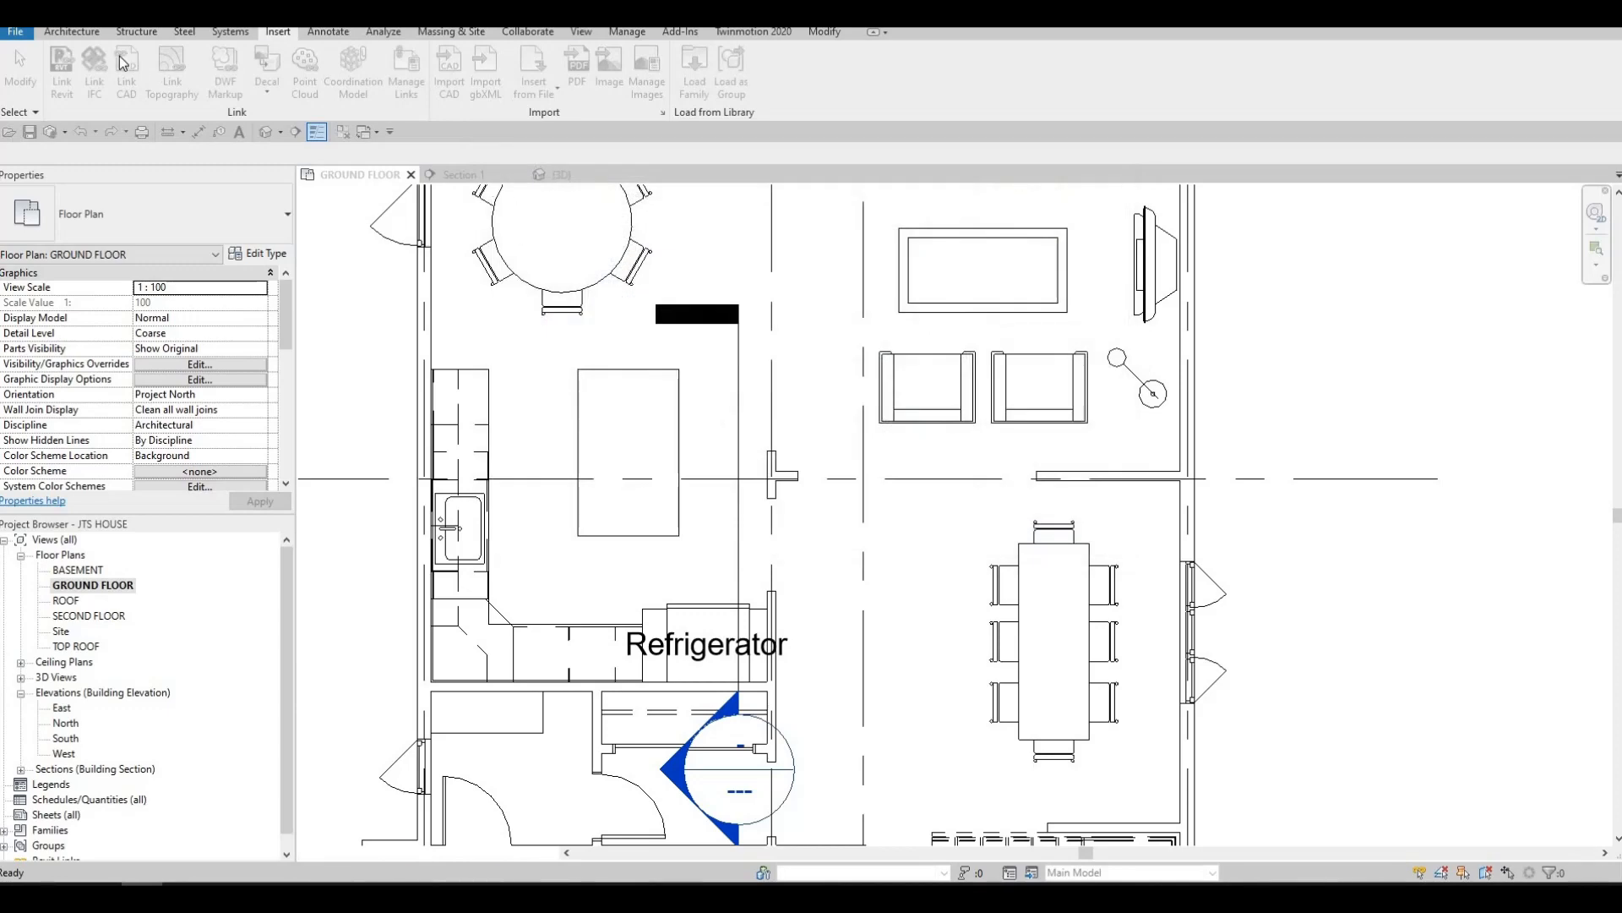
Place the 900mm gas cooktop on the ground-floor work plane, rotated lengthwise along the island's edge facing the sink wall
left_click(71, 32)
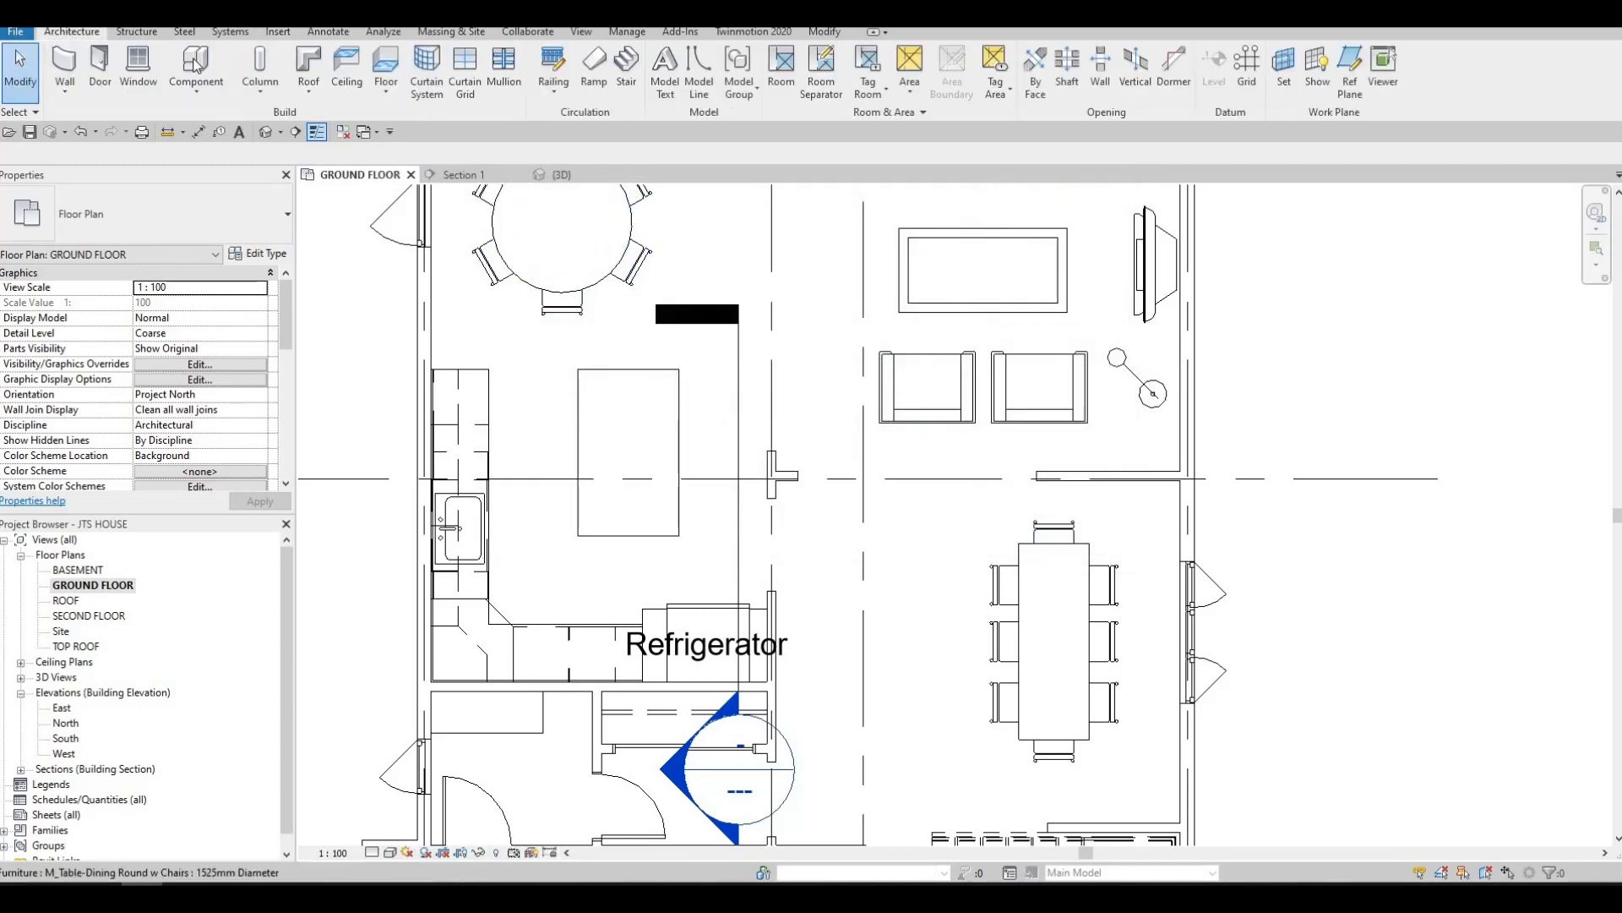
left_click(194, 67)
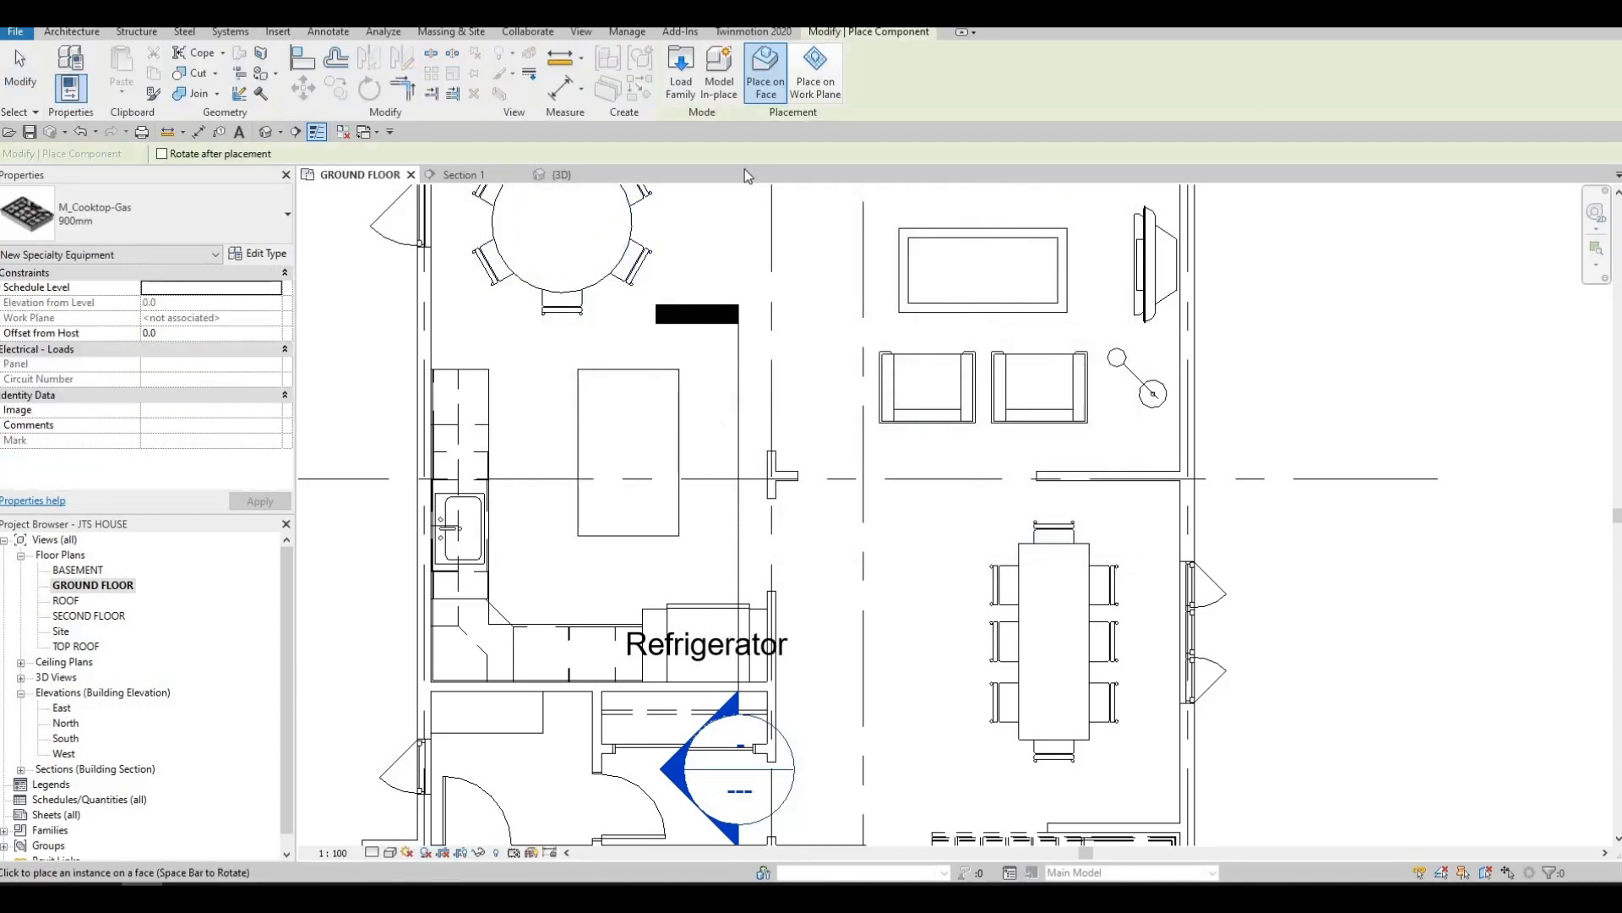
left_click(814, 75)
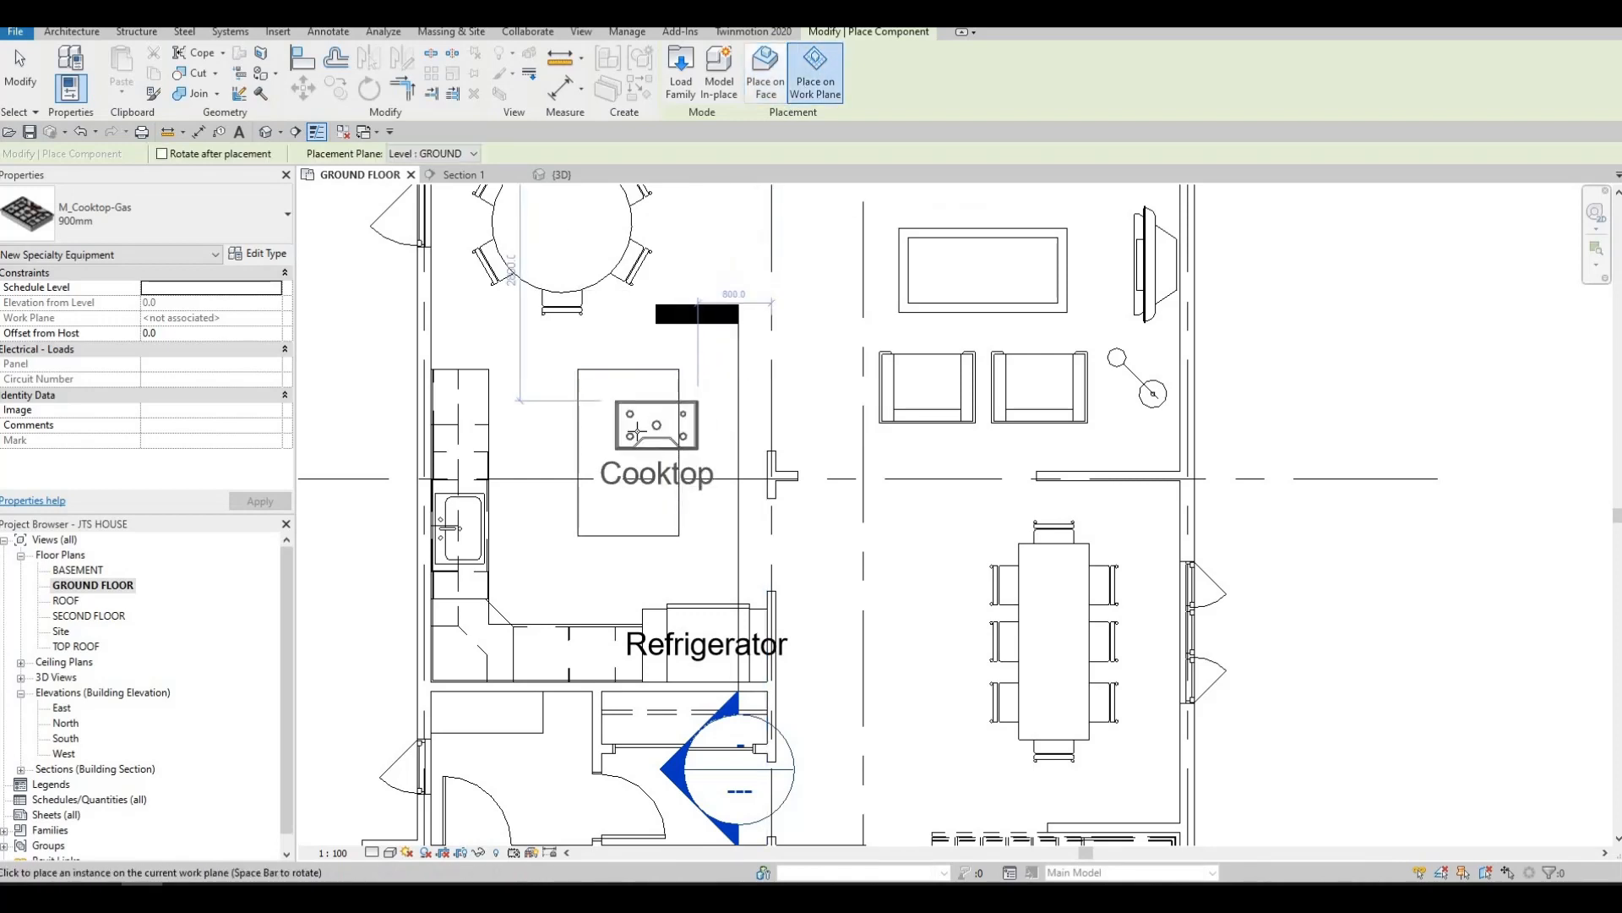
key("space")
key("space")
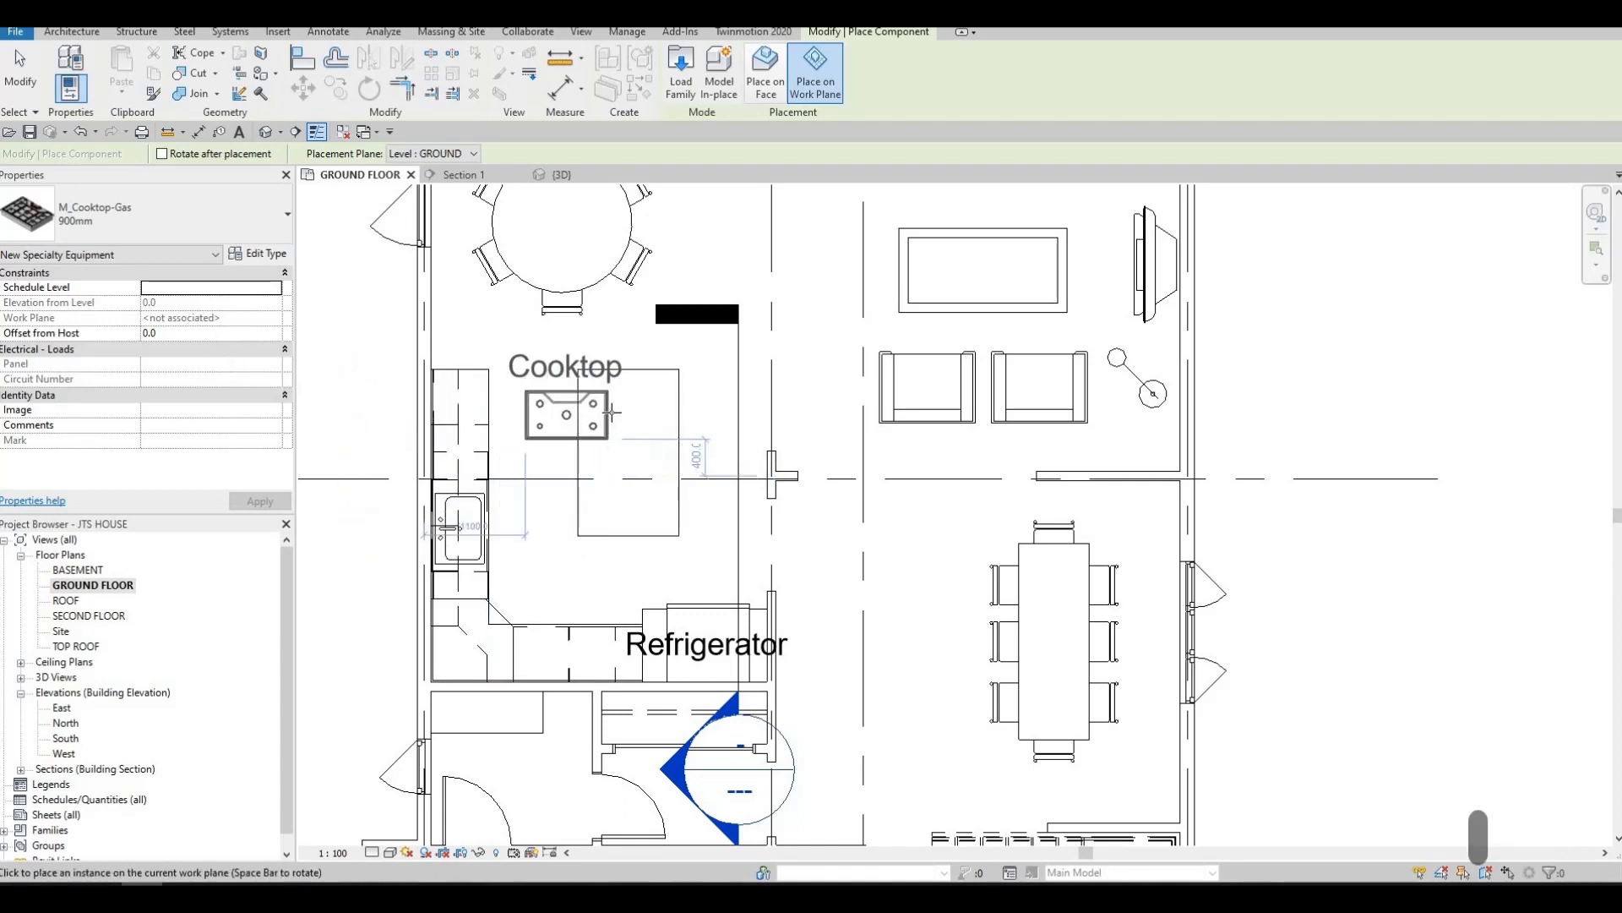
key("space")
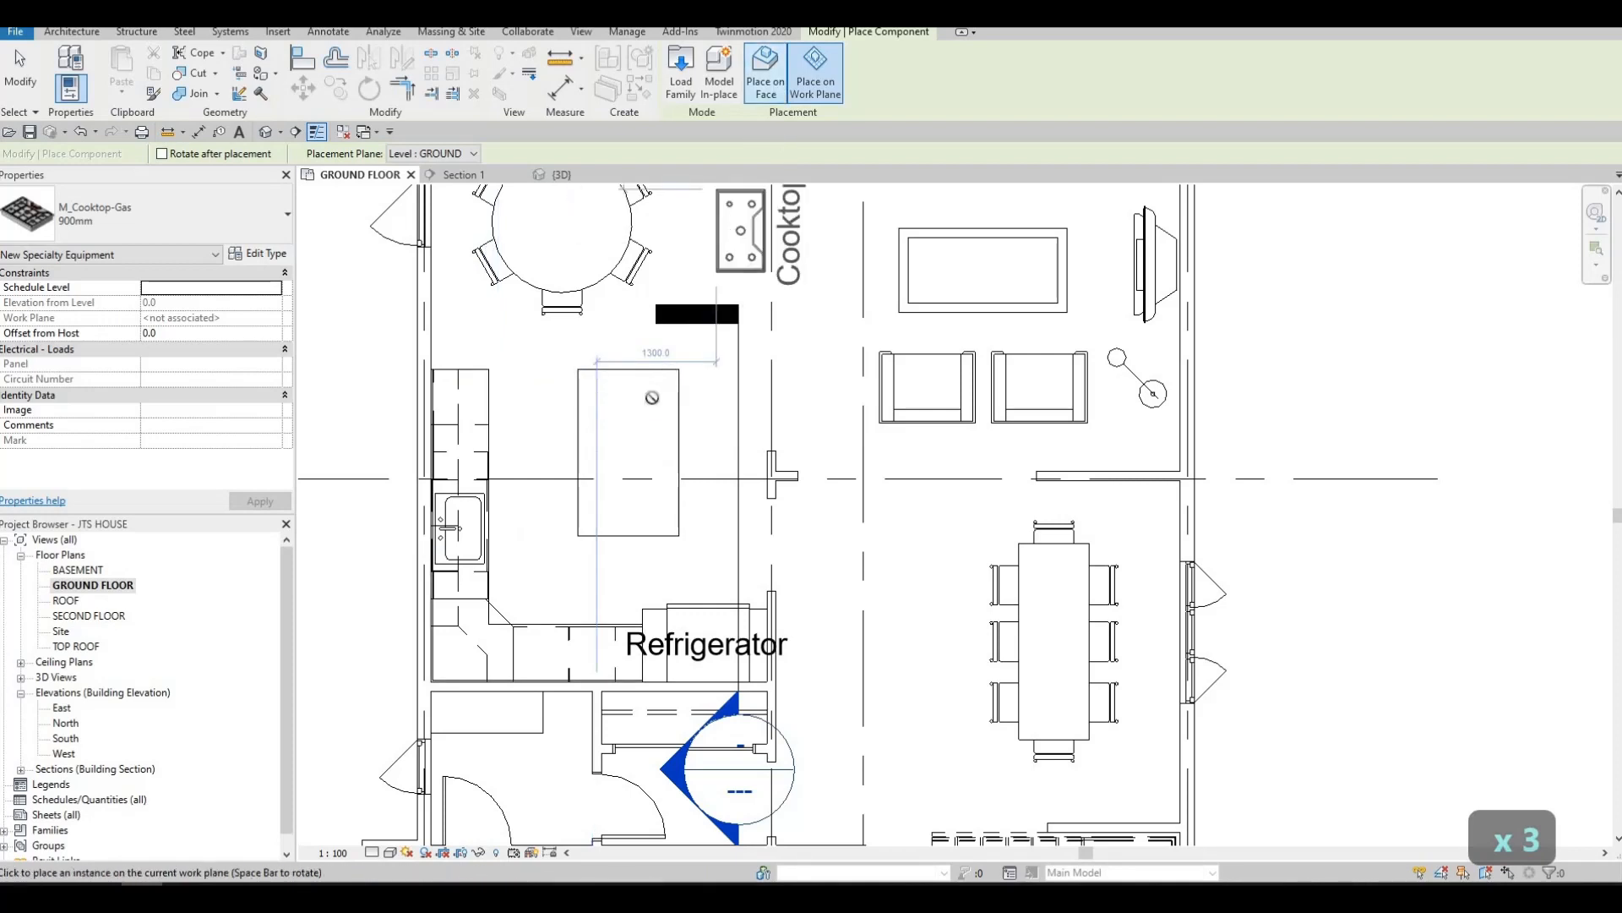
left_click(766, 72)
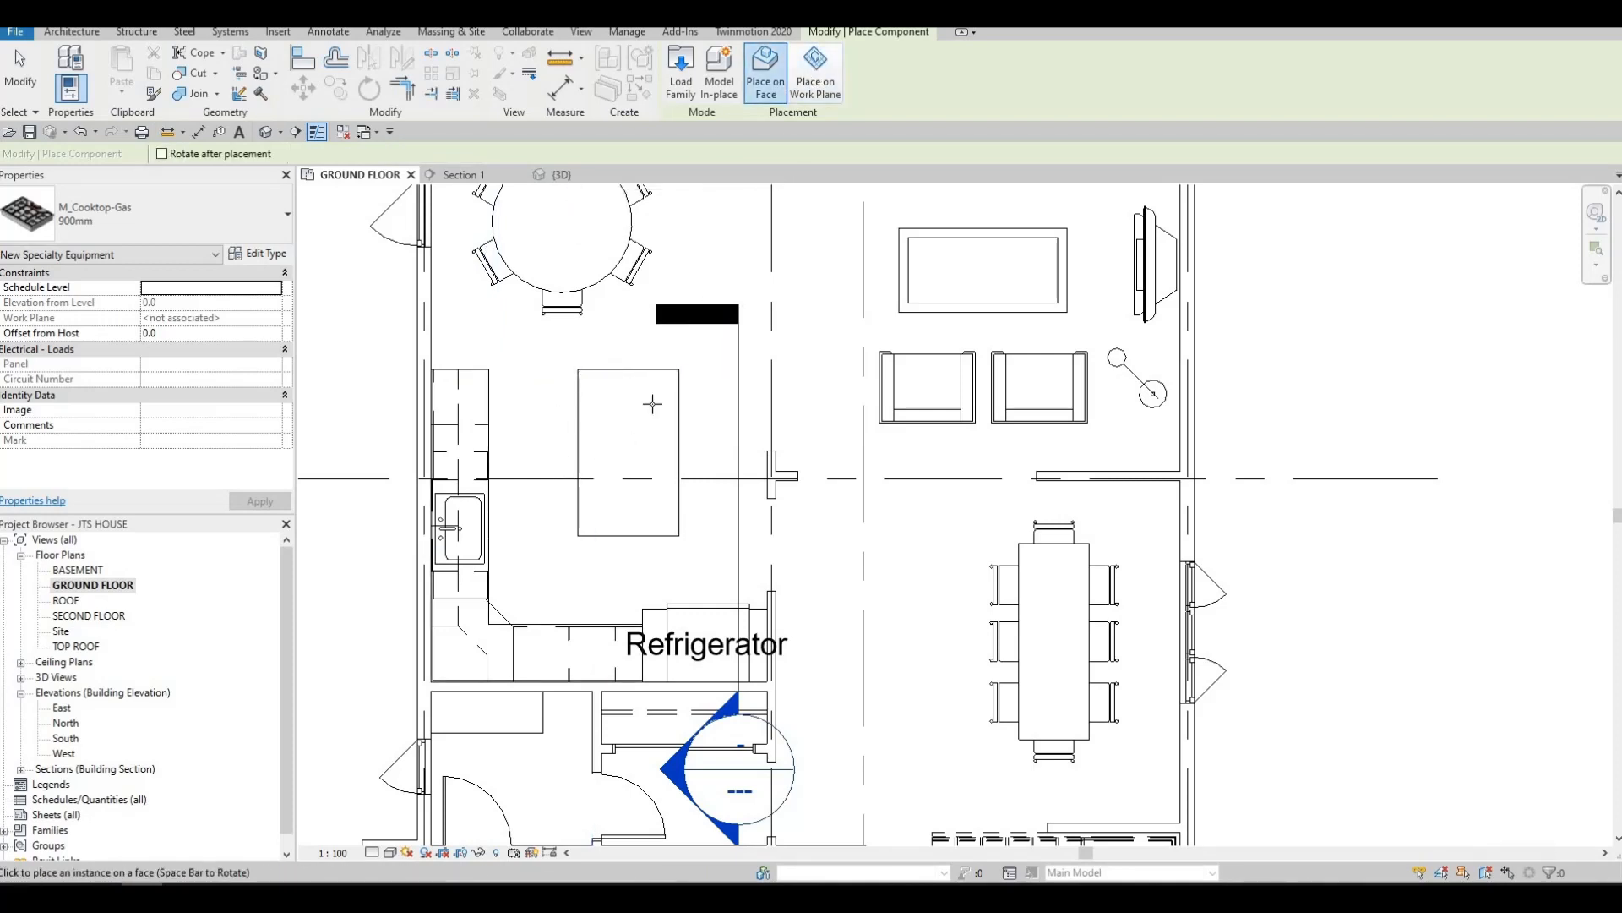
left_click(816, 72)
key("space")
key("space")
key("space")
key("space")
key("space")
key("space")
key("space")
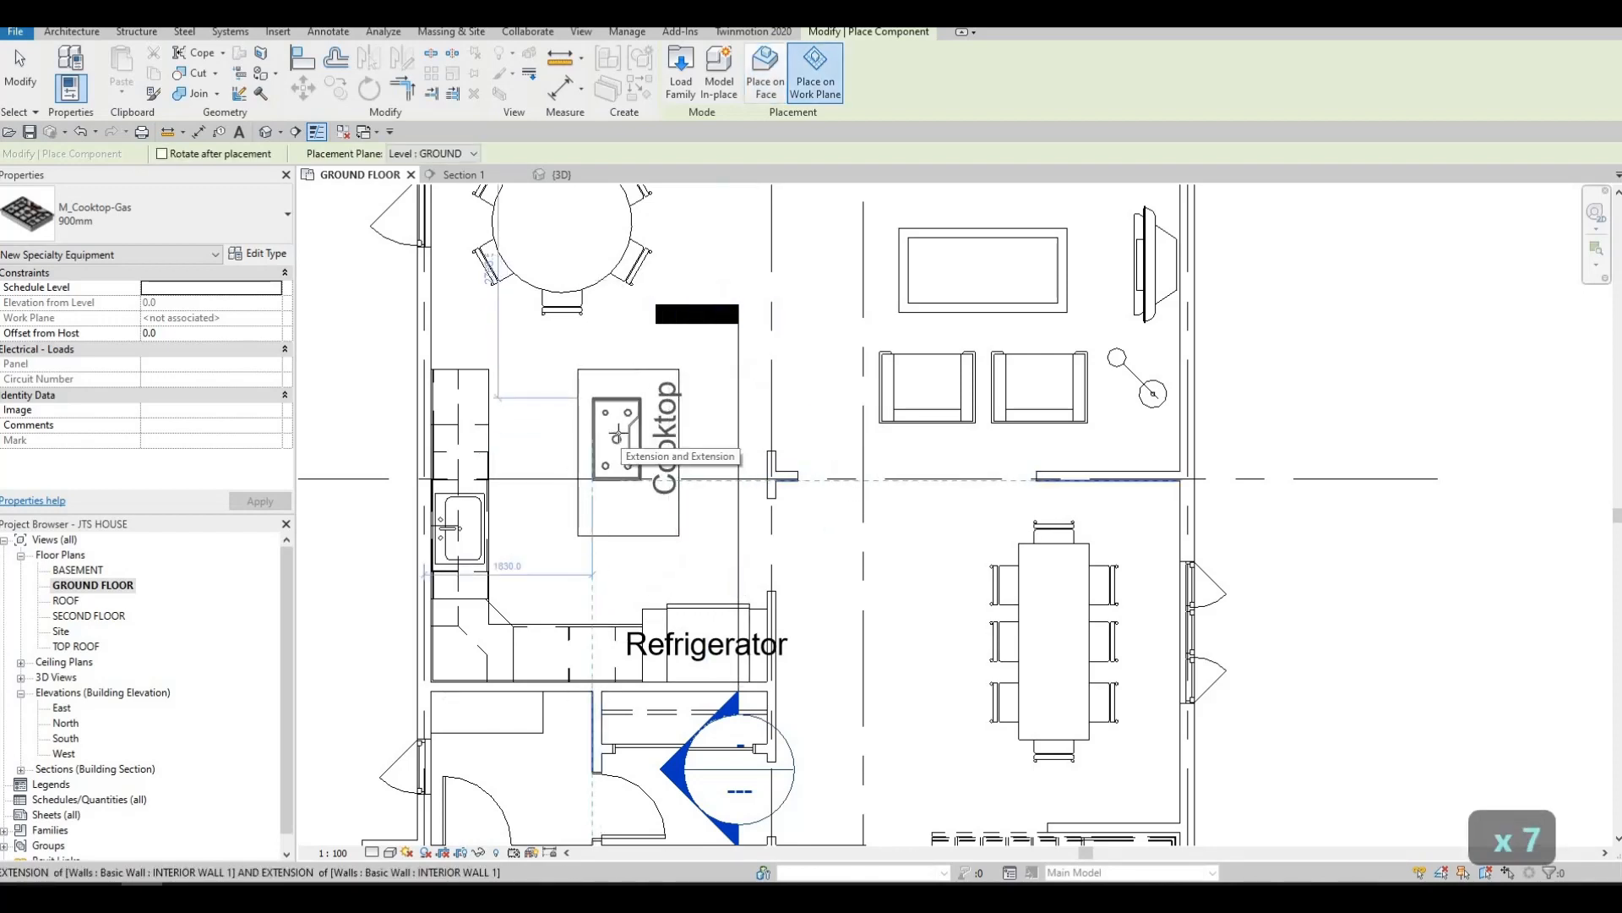
scroll(617, 437, "up", 2)
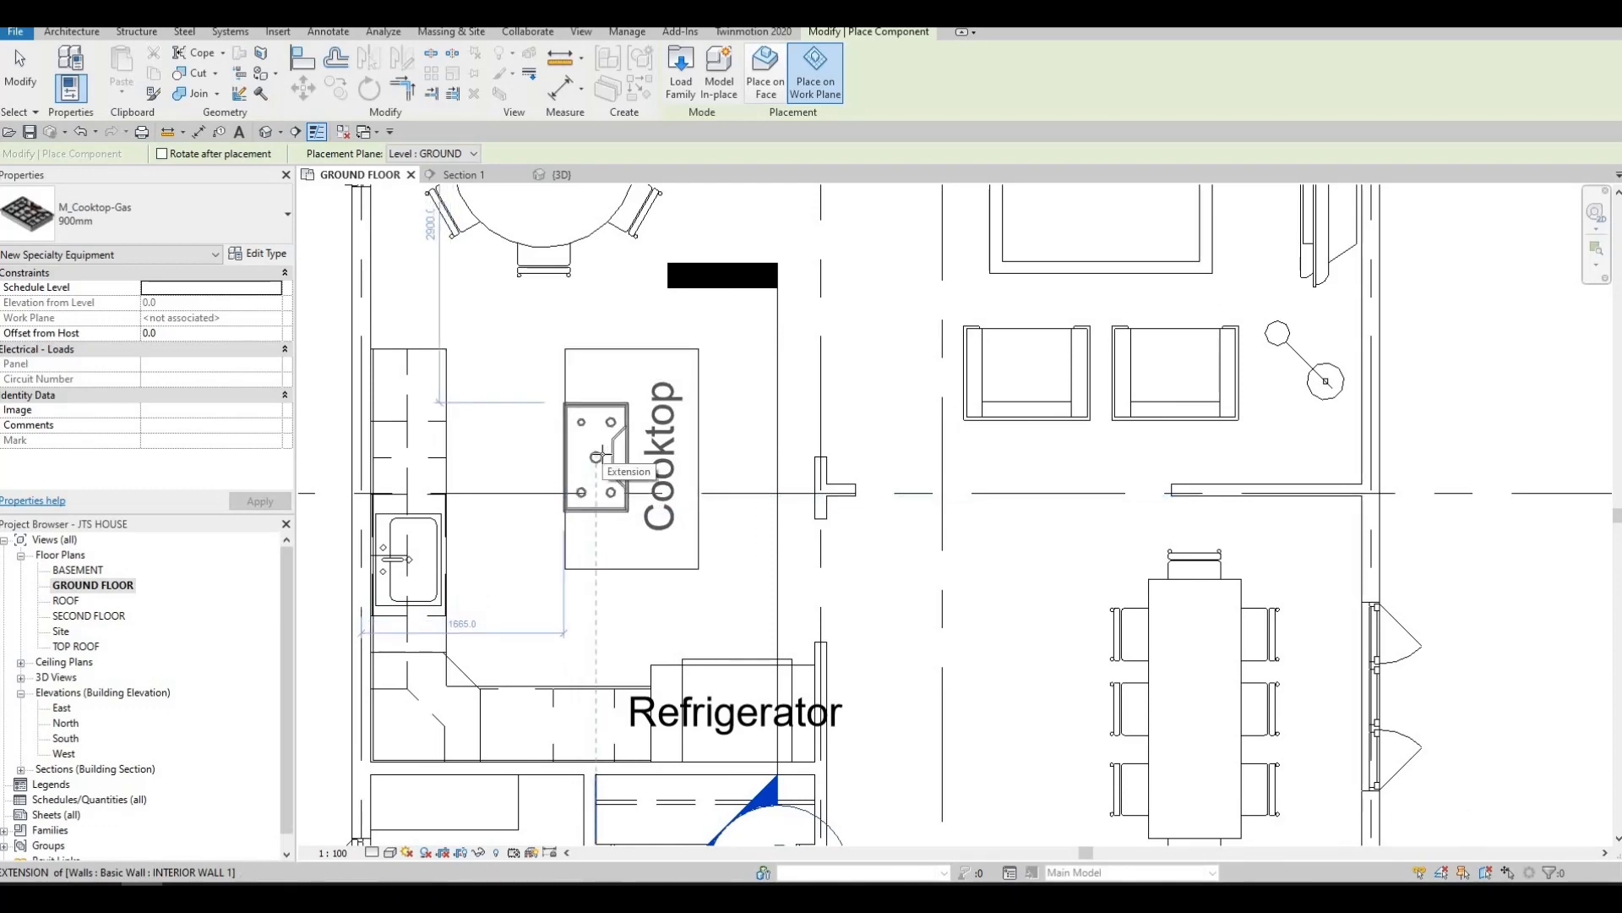
key("Escape")
key("Escape")
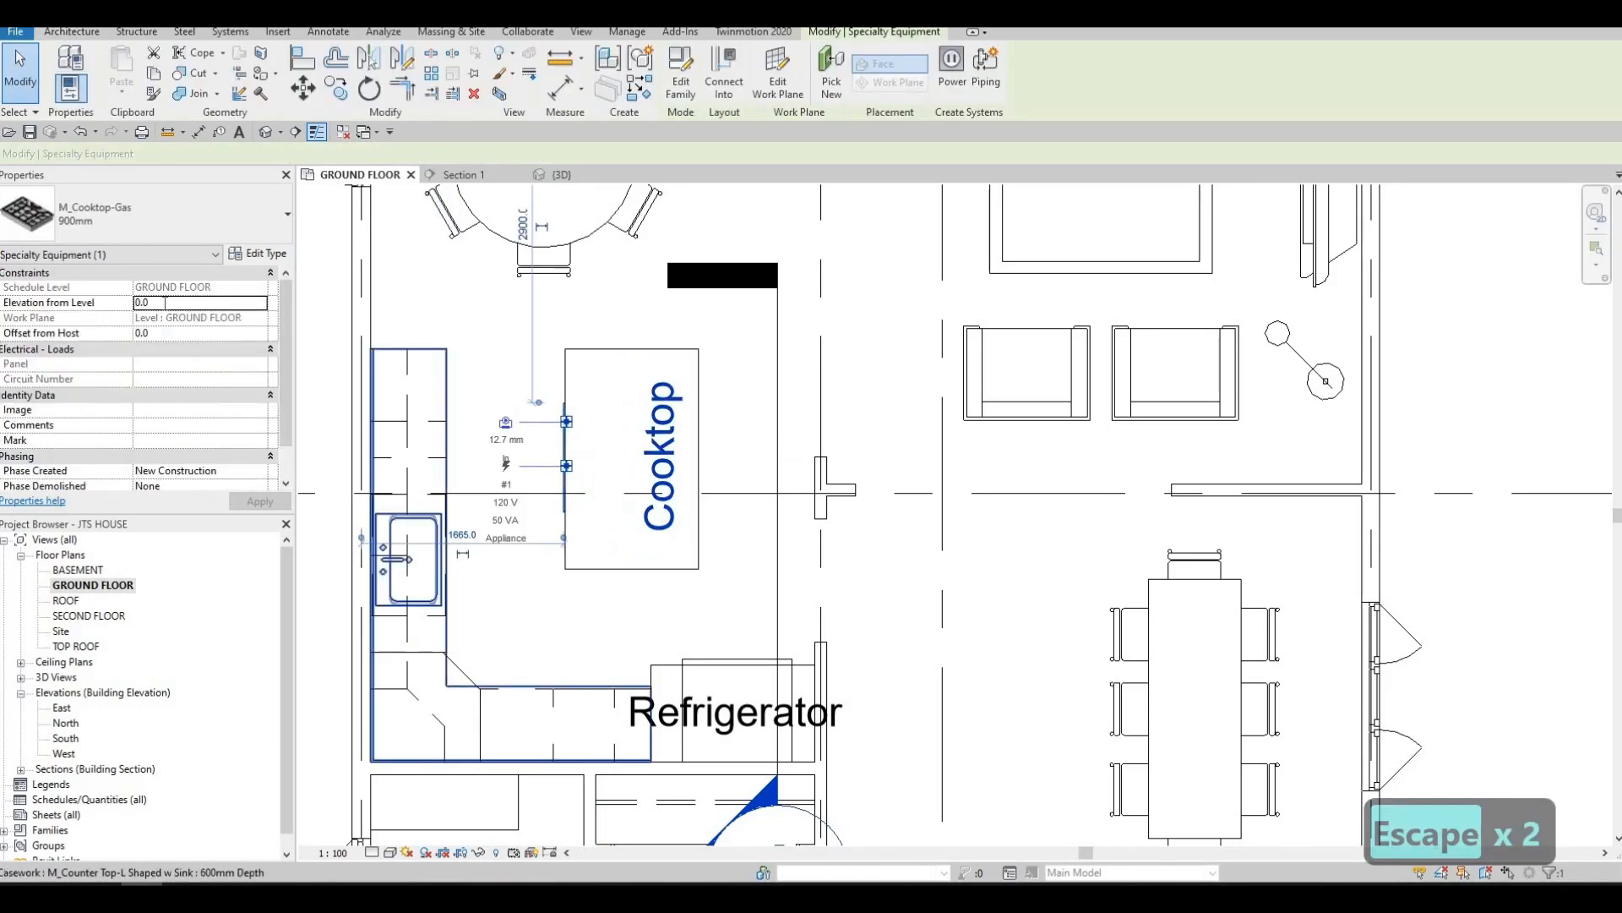
Set the gas cooktop's elevation from the ground-floor level to 1000 mm
left_click(165, 303)
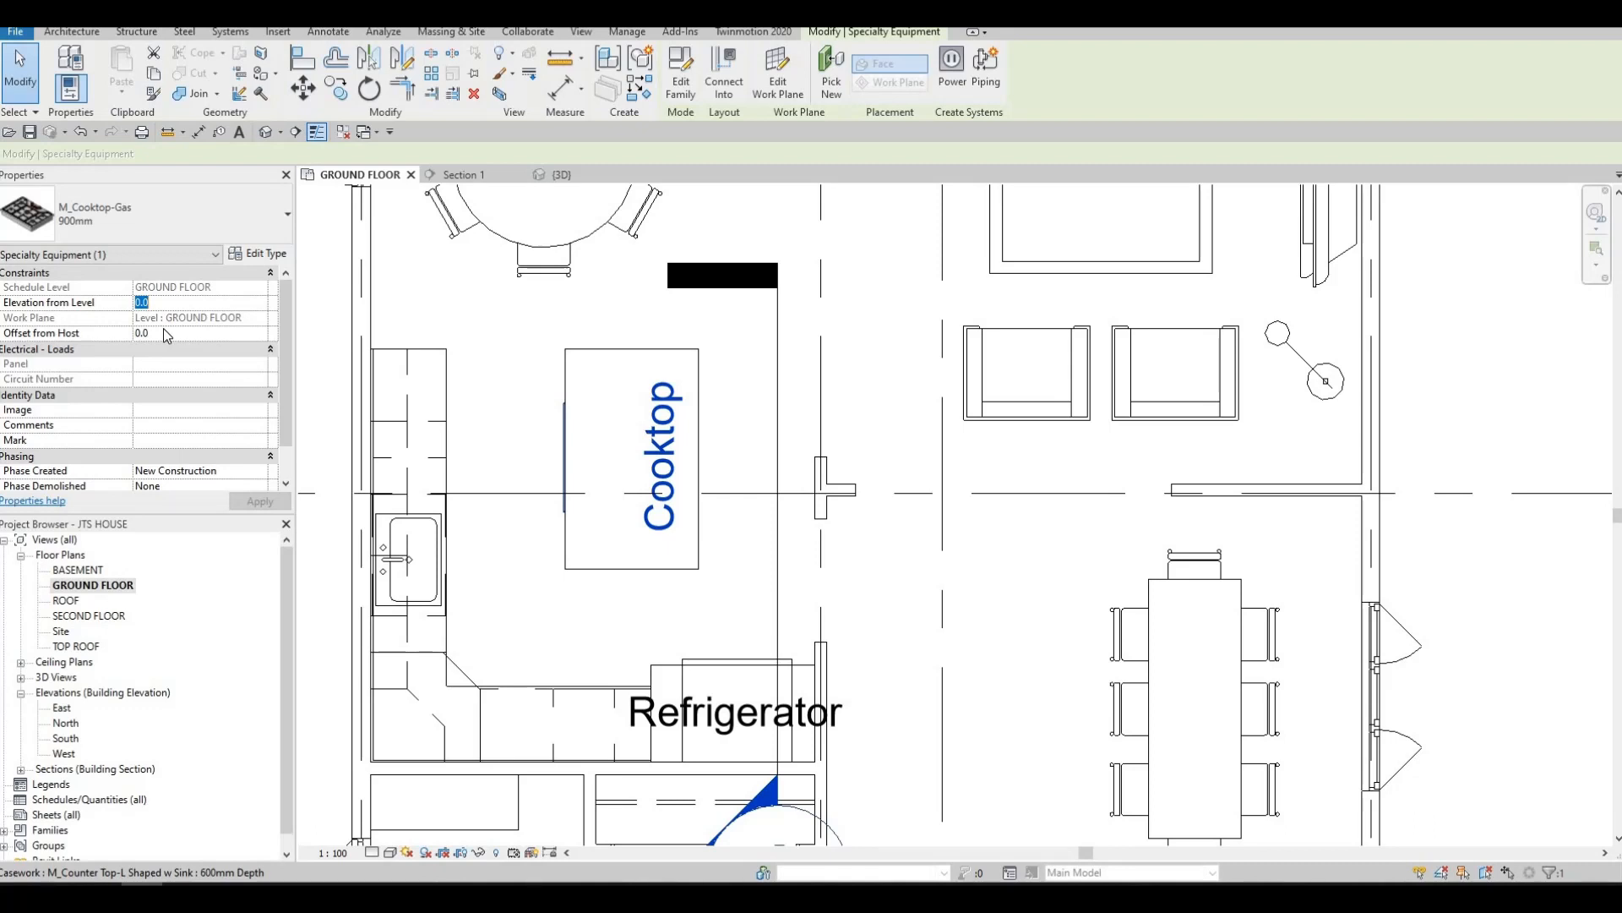
type("800")
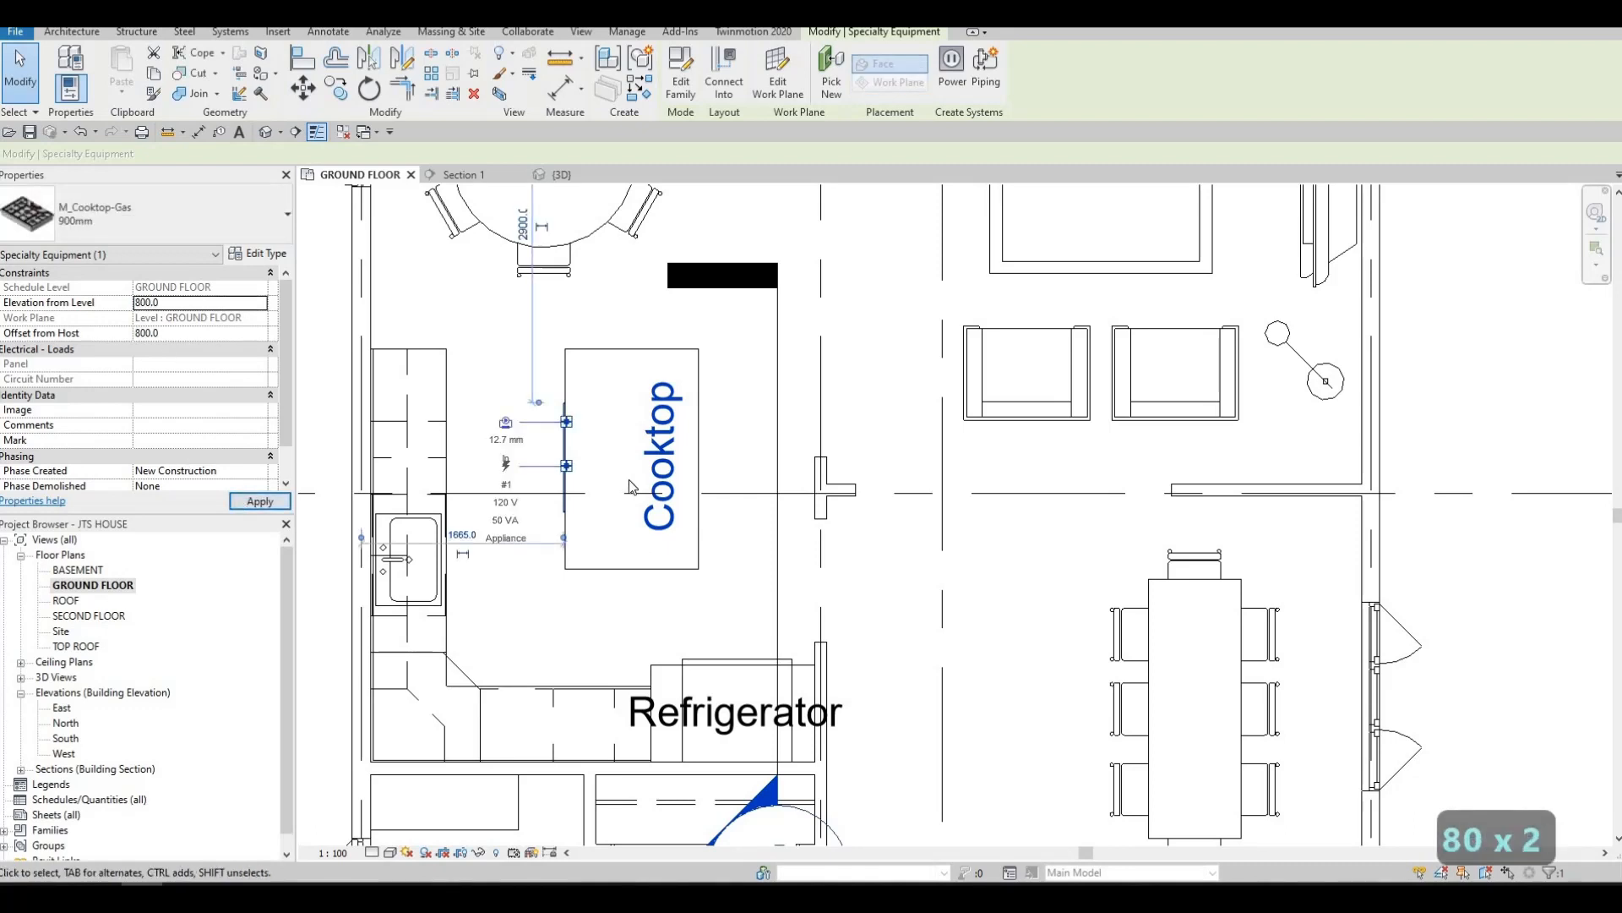
left_click(199, 302)
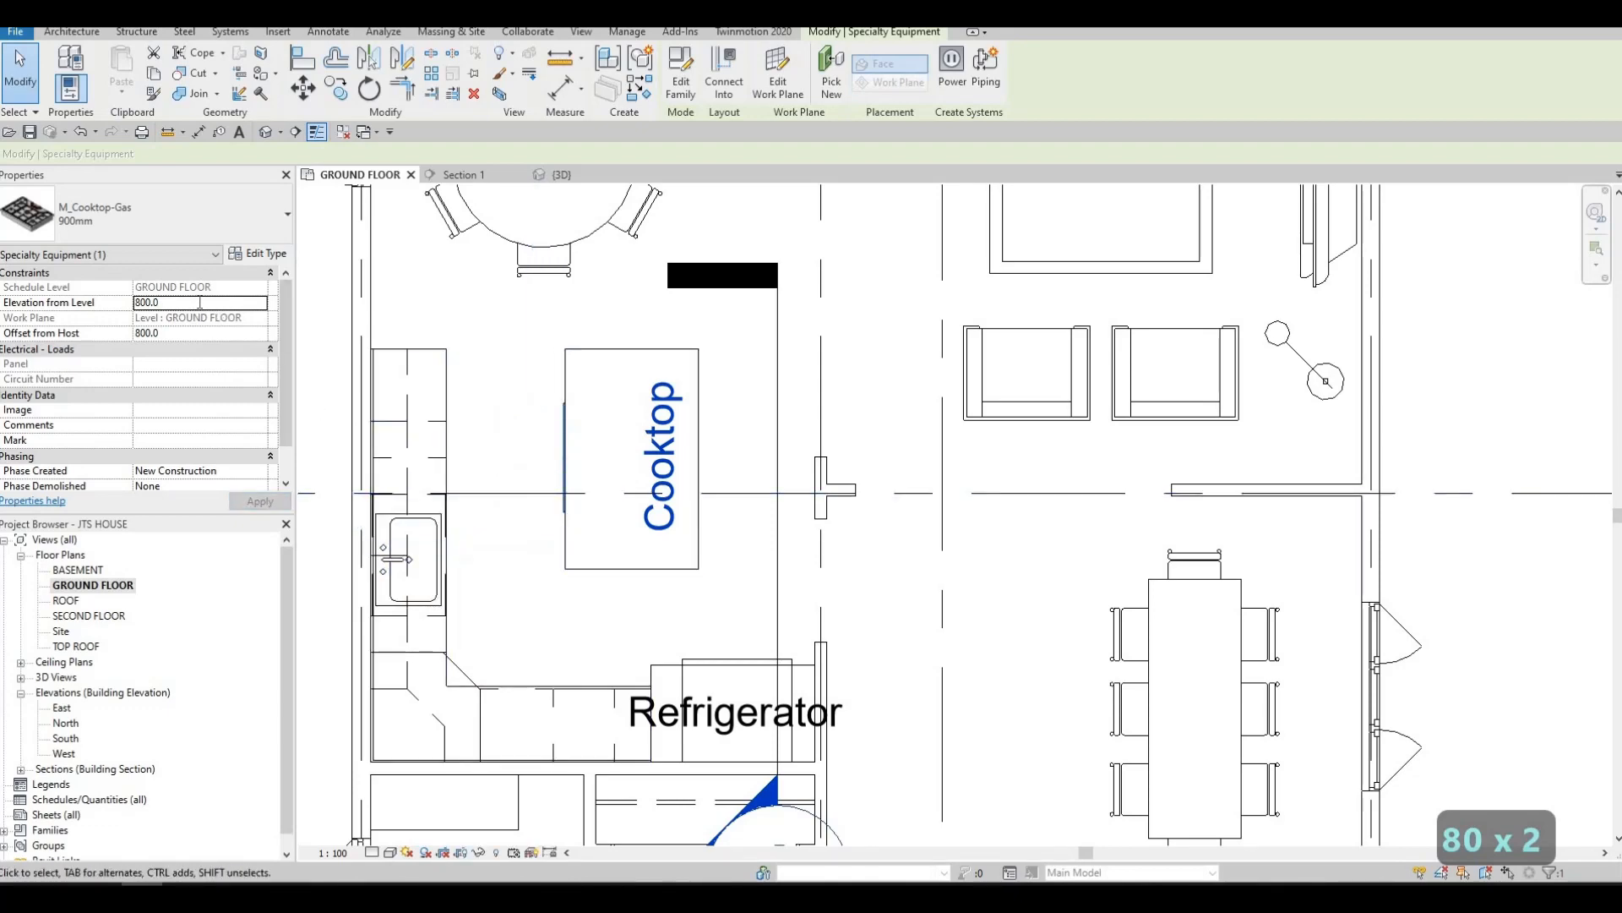
type("1000")
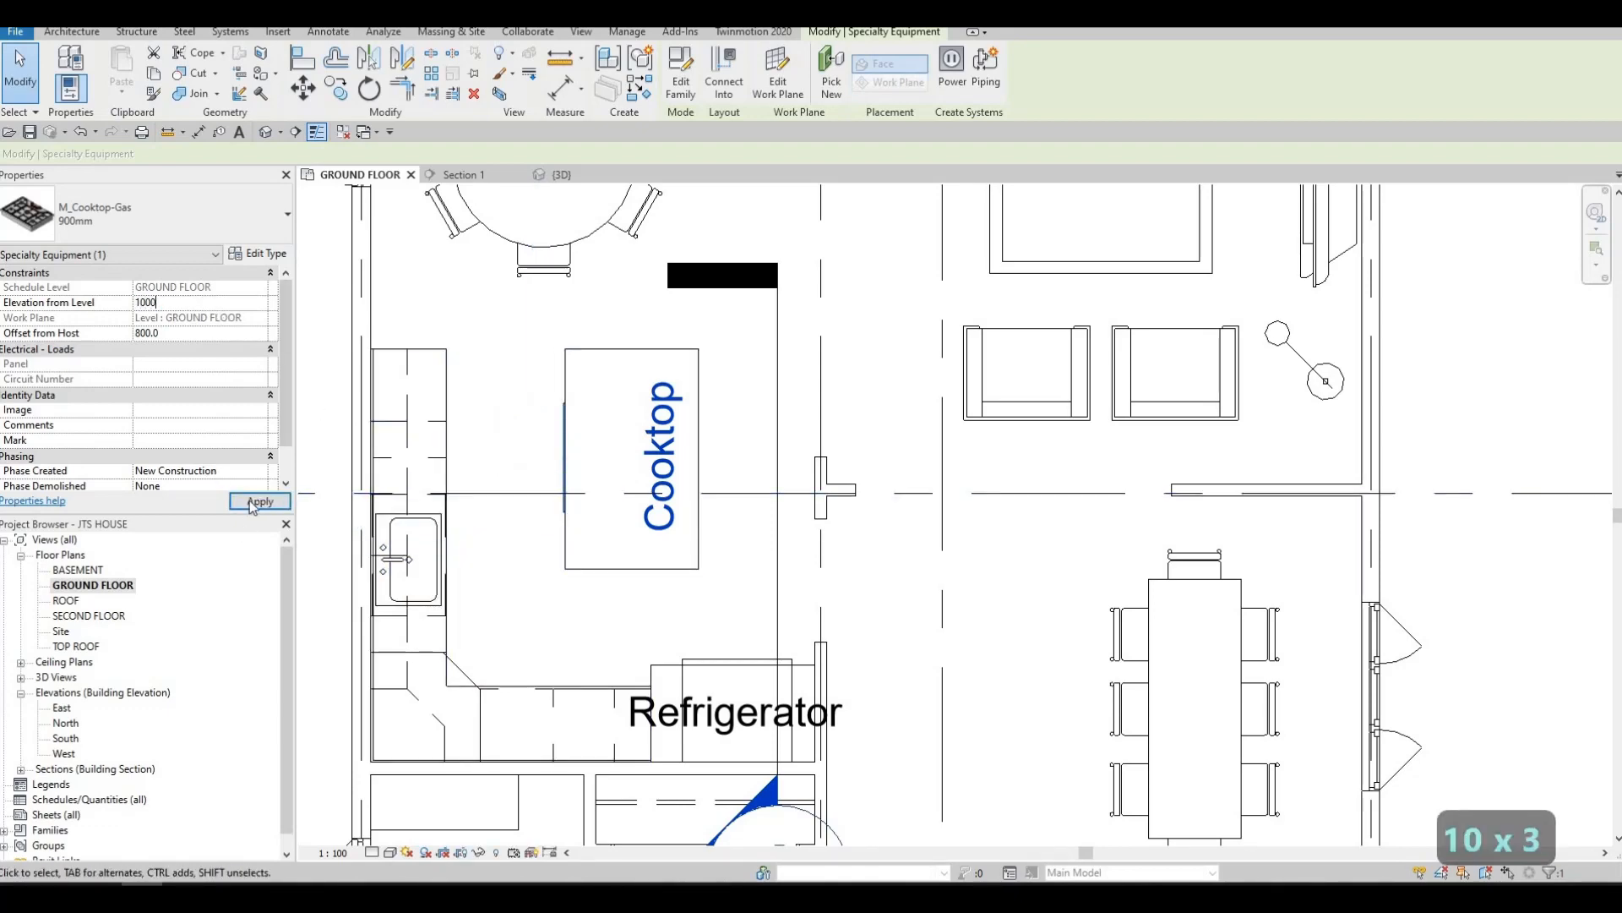
left_click(252, 502)
key("Escape")
key("Escape")
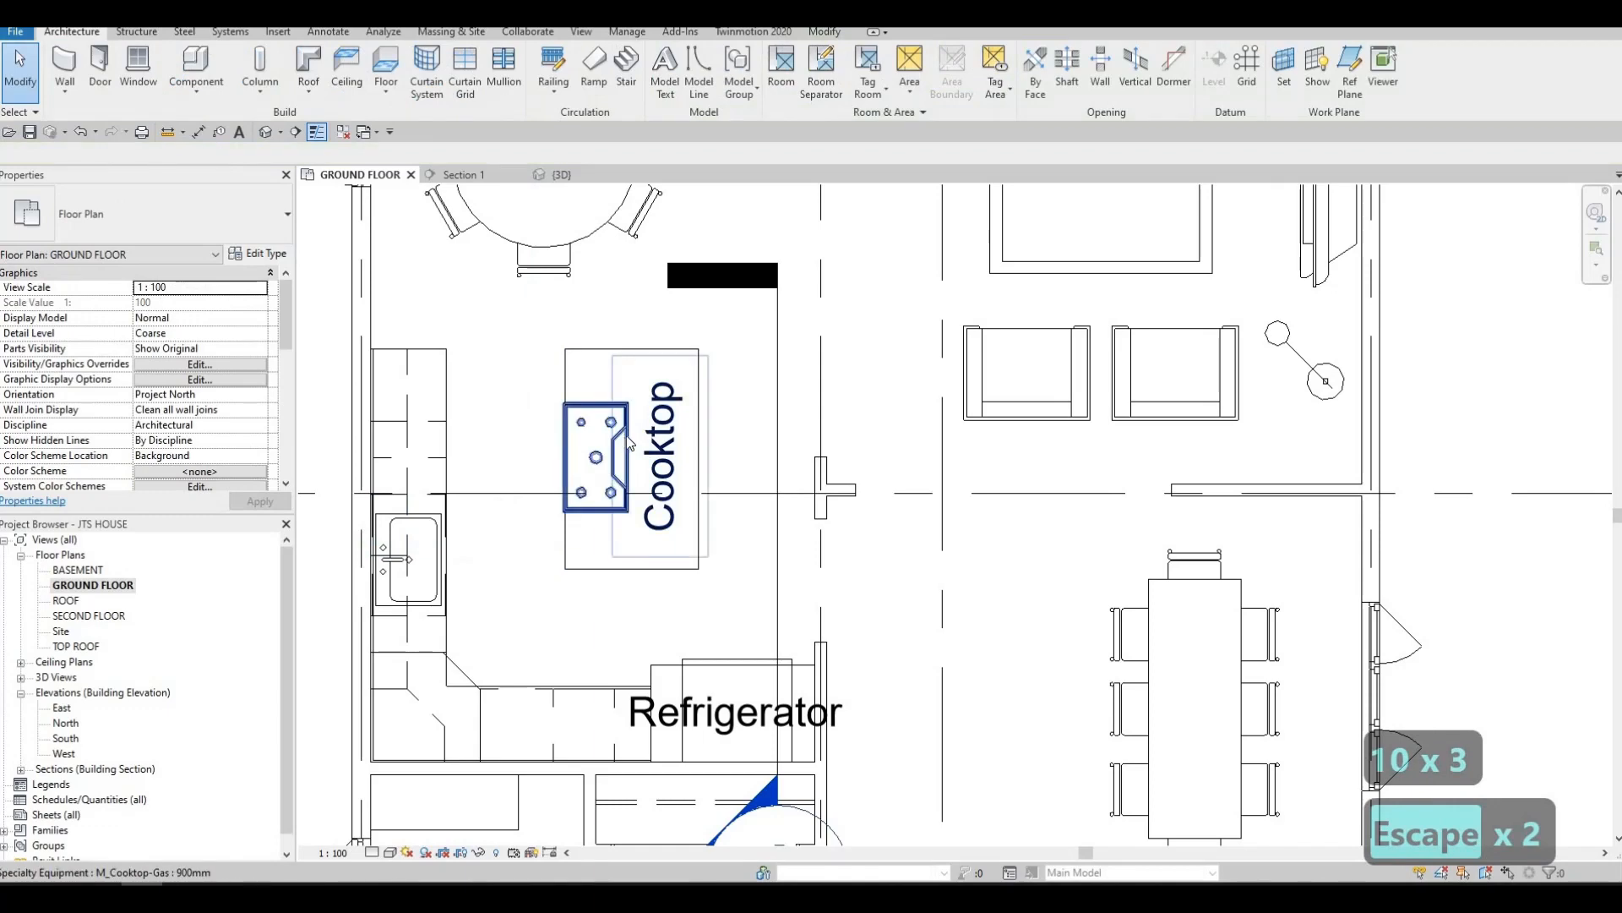
Nudge the gas cooktop one increment away from the sink wall so it sits inside the island's edge
left_click(627, 427)
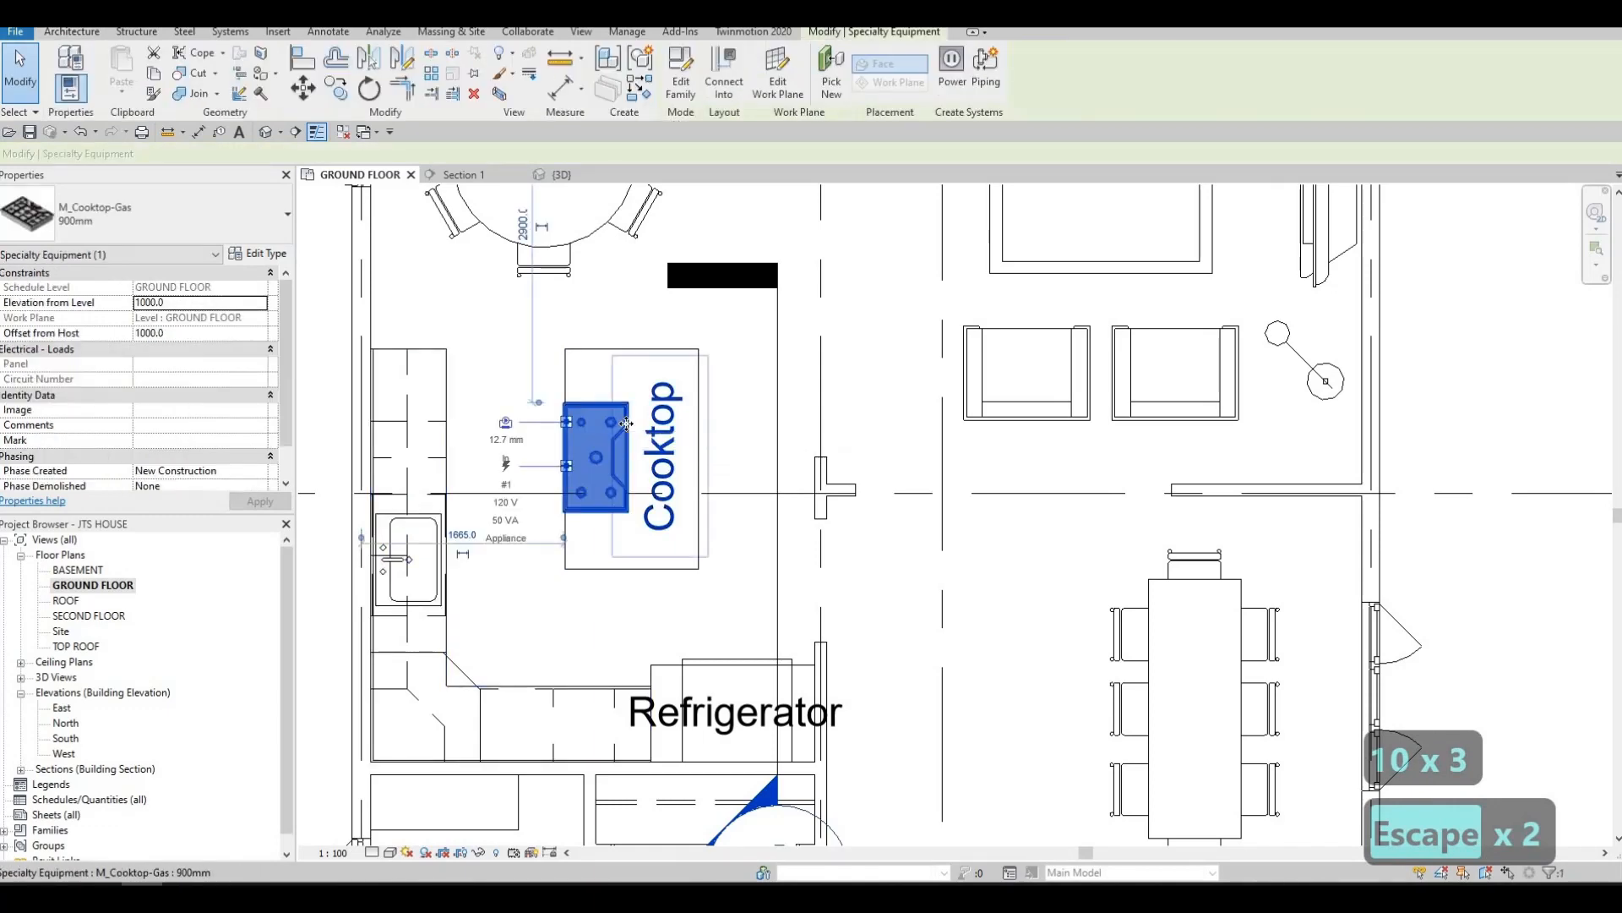
key("Right")
key("Escape")
key("Escape")
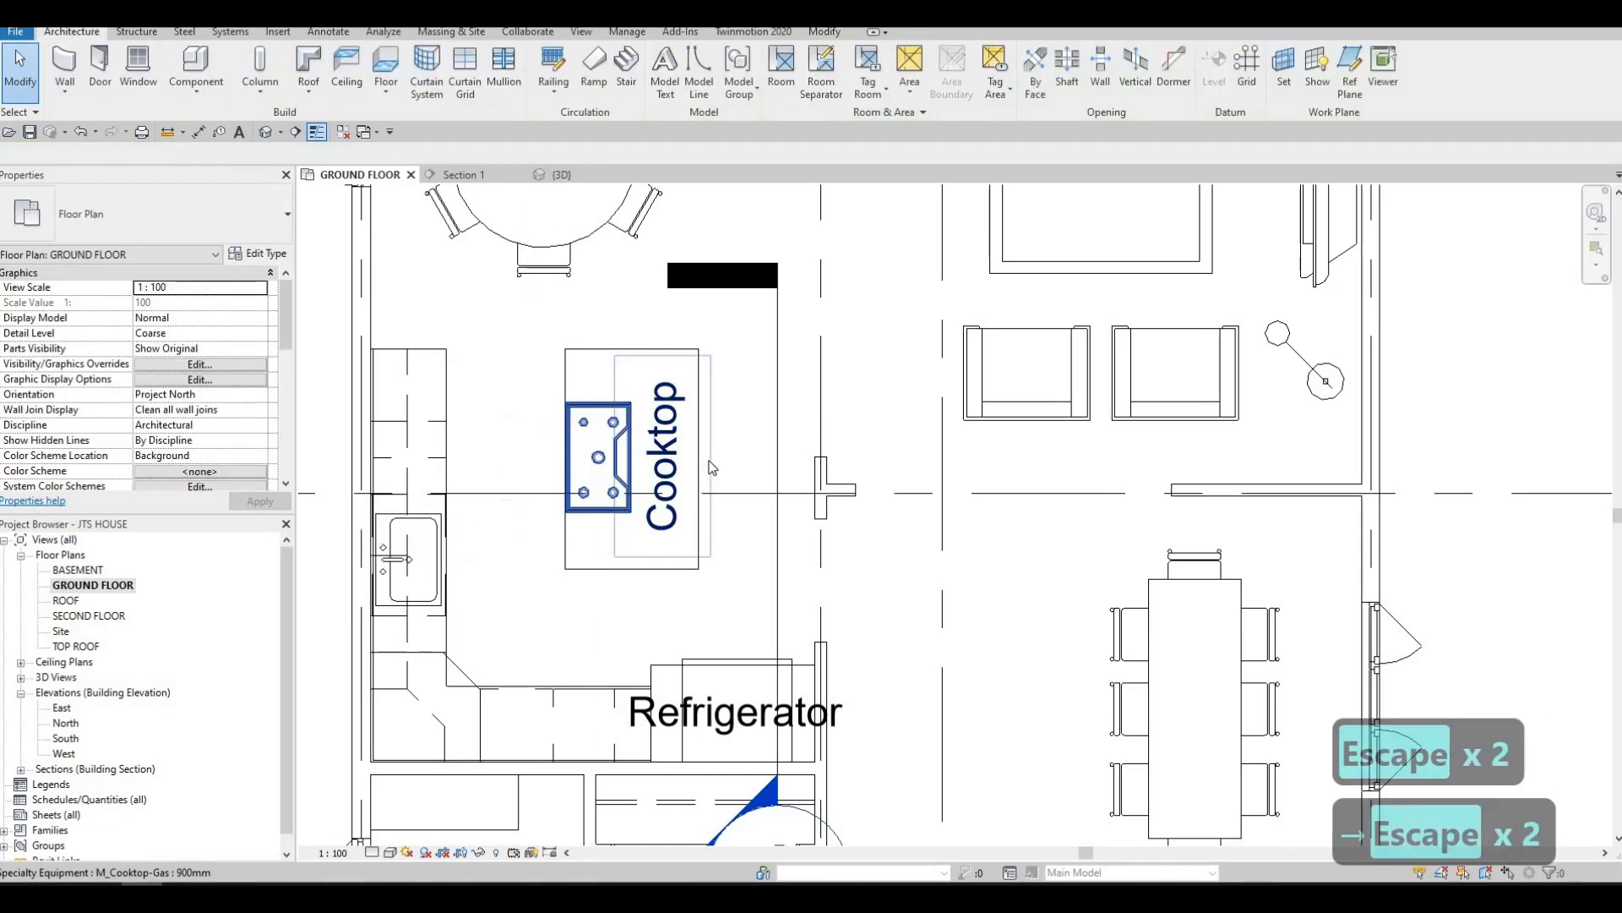
Widen the island counter top from its long edge facing away from the sink wall to about 1321 mm
left_click(705, 464)
left_click_drag(705, 464, 735, 473)
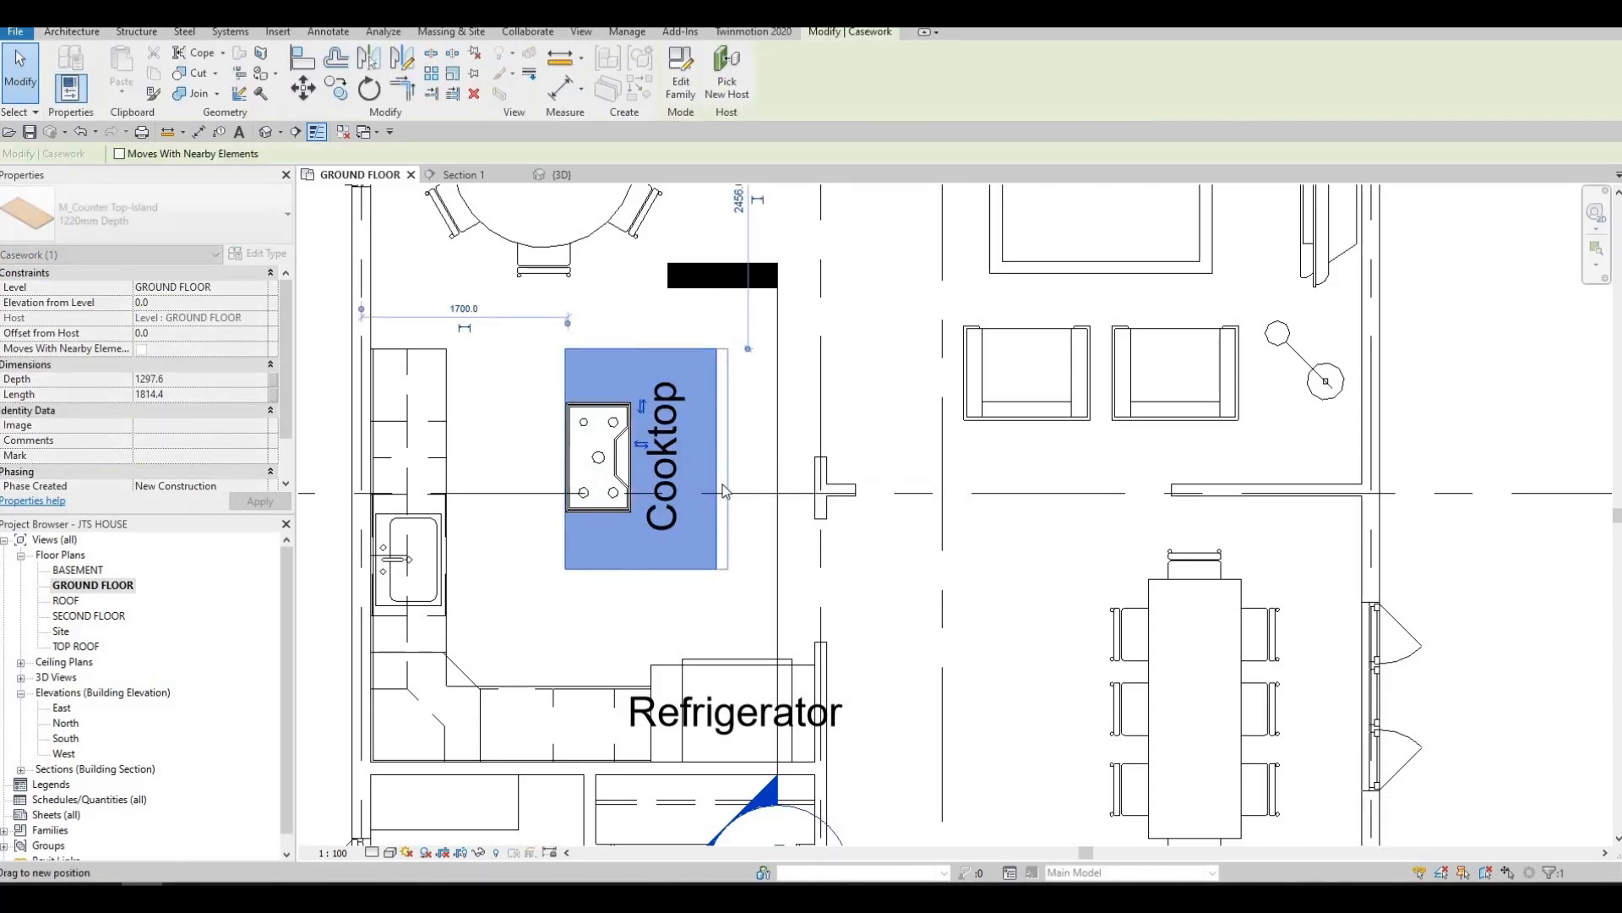
key("Escape")
key("Escape")
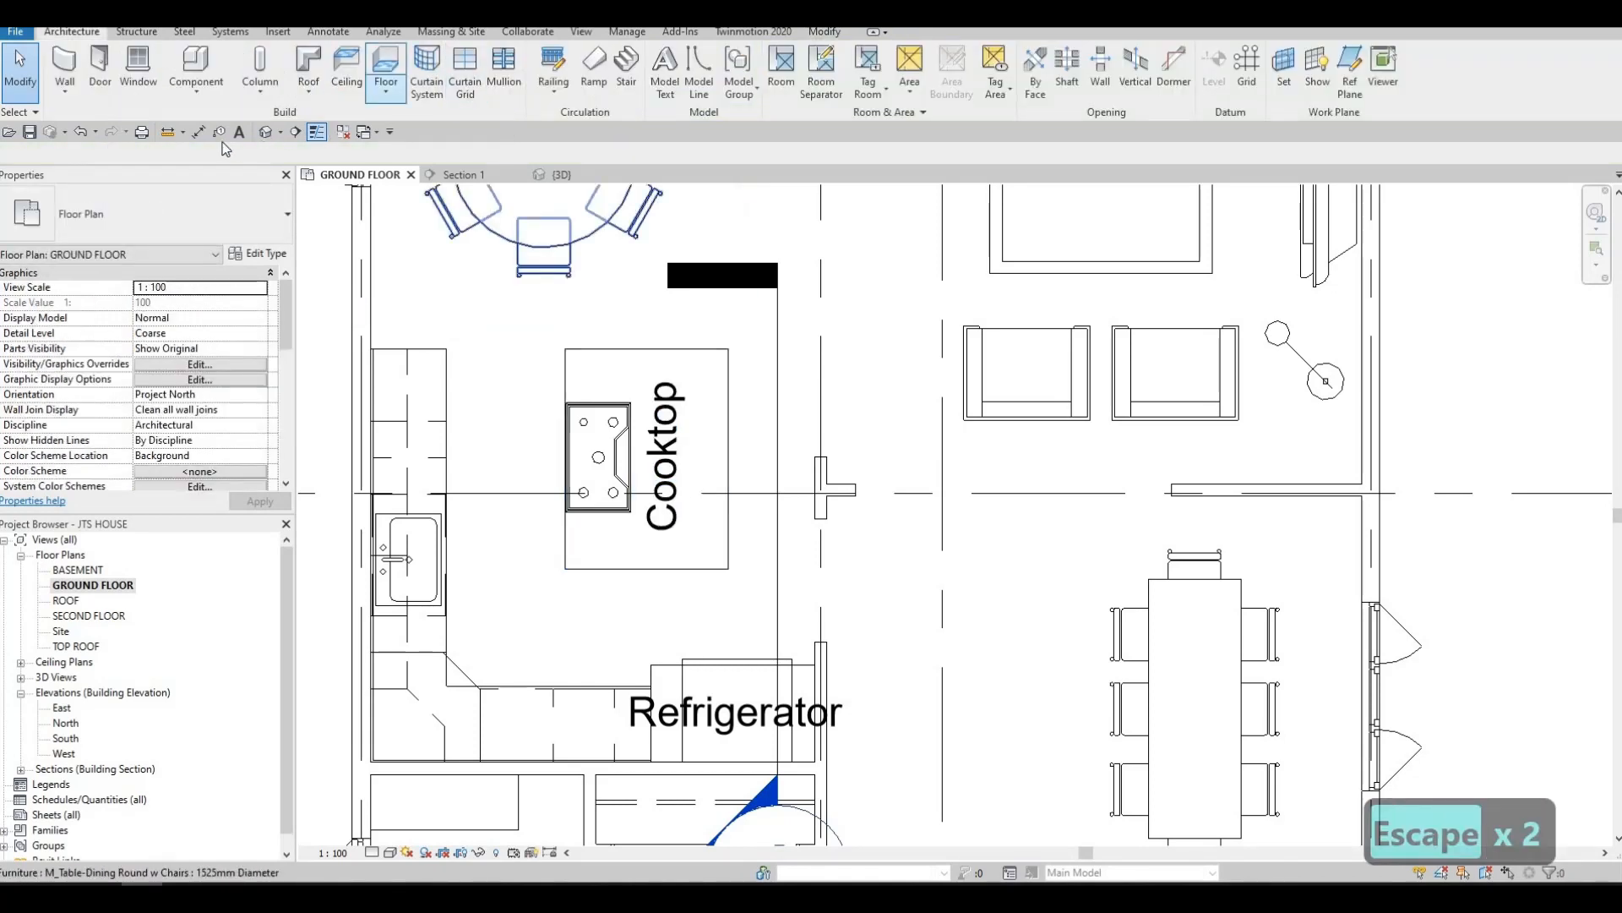
Measure the island counter top's width with a temporary aligned dimension, without placing it
key("d")
key("i")
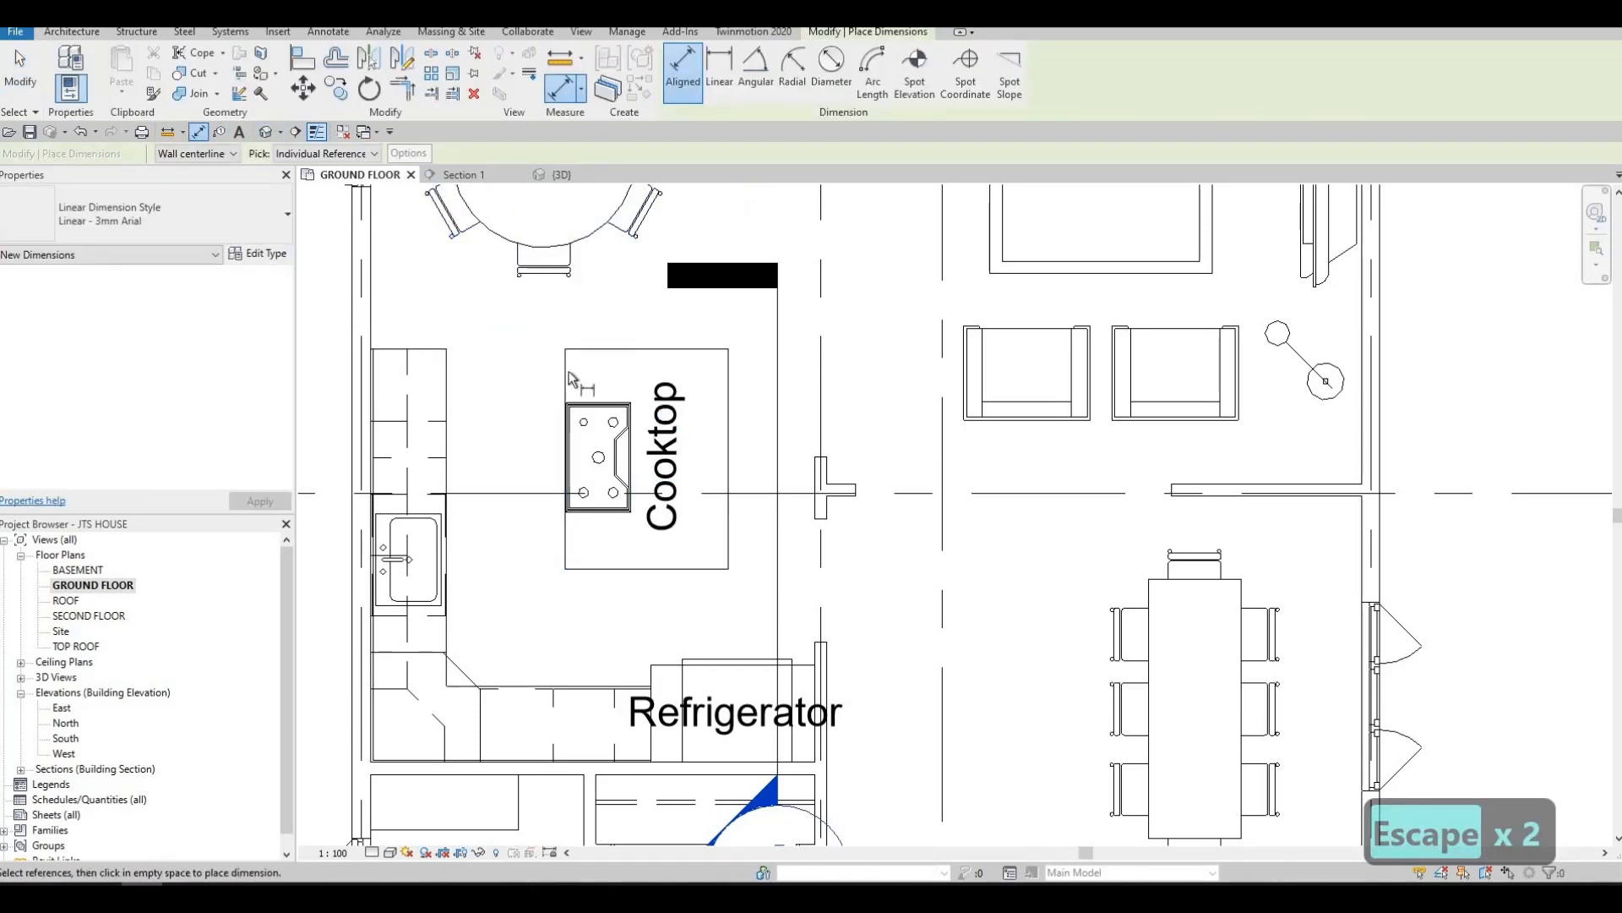
left_click(566, 384)
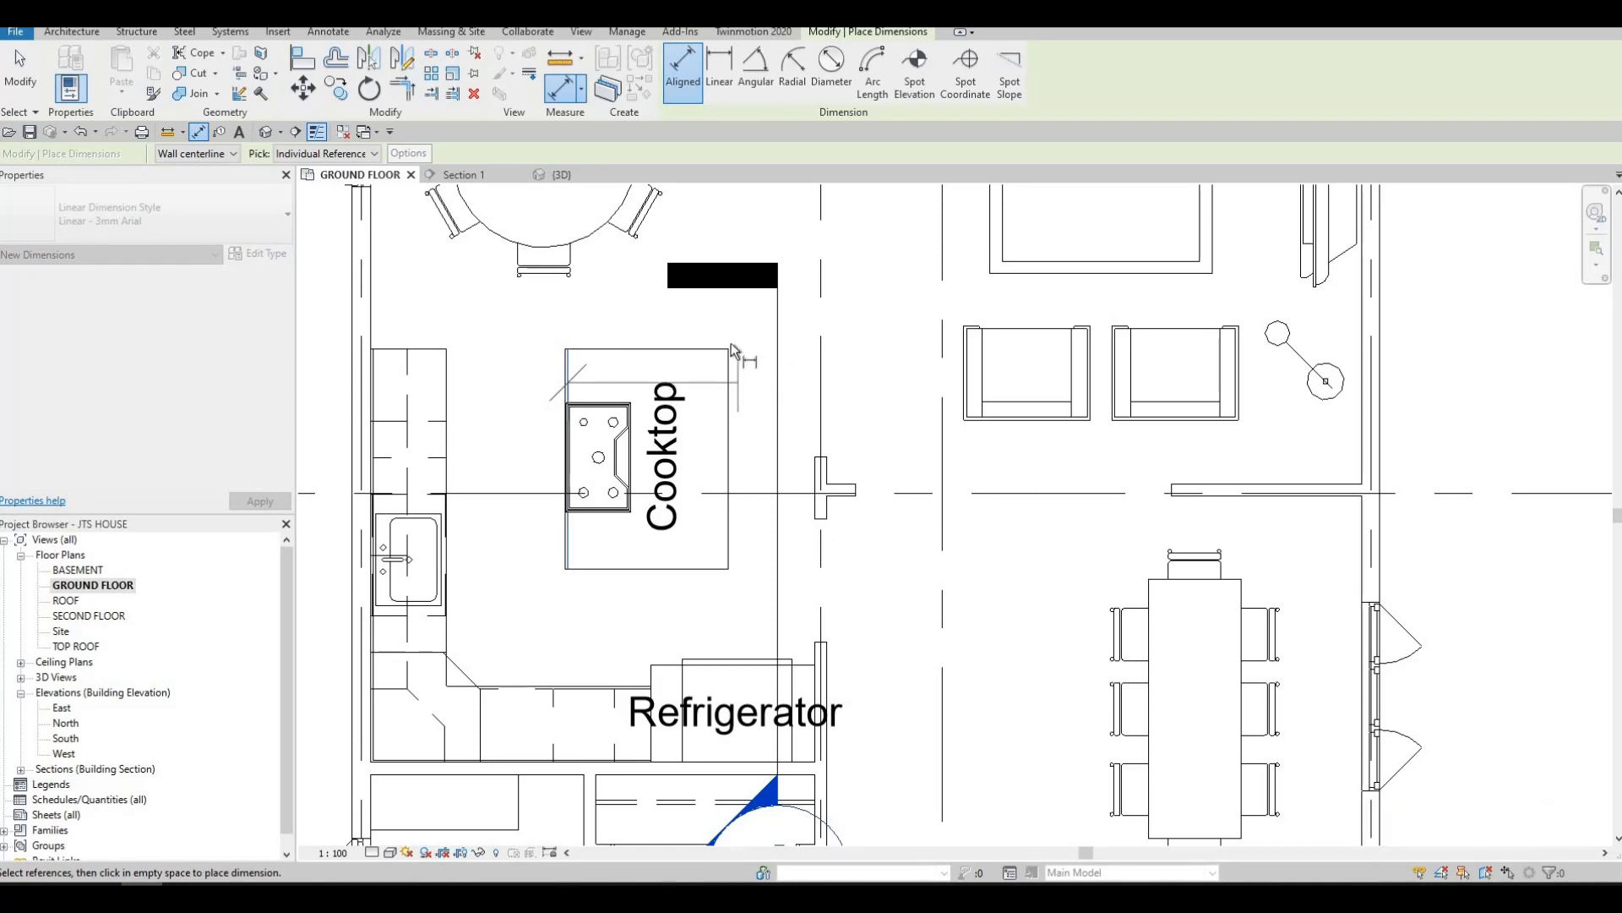
left_click(725, 376)
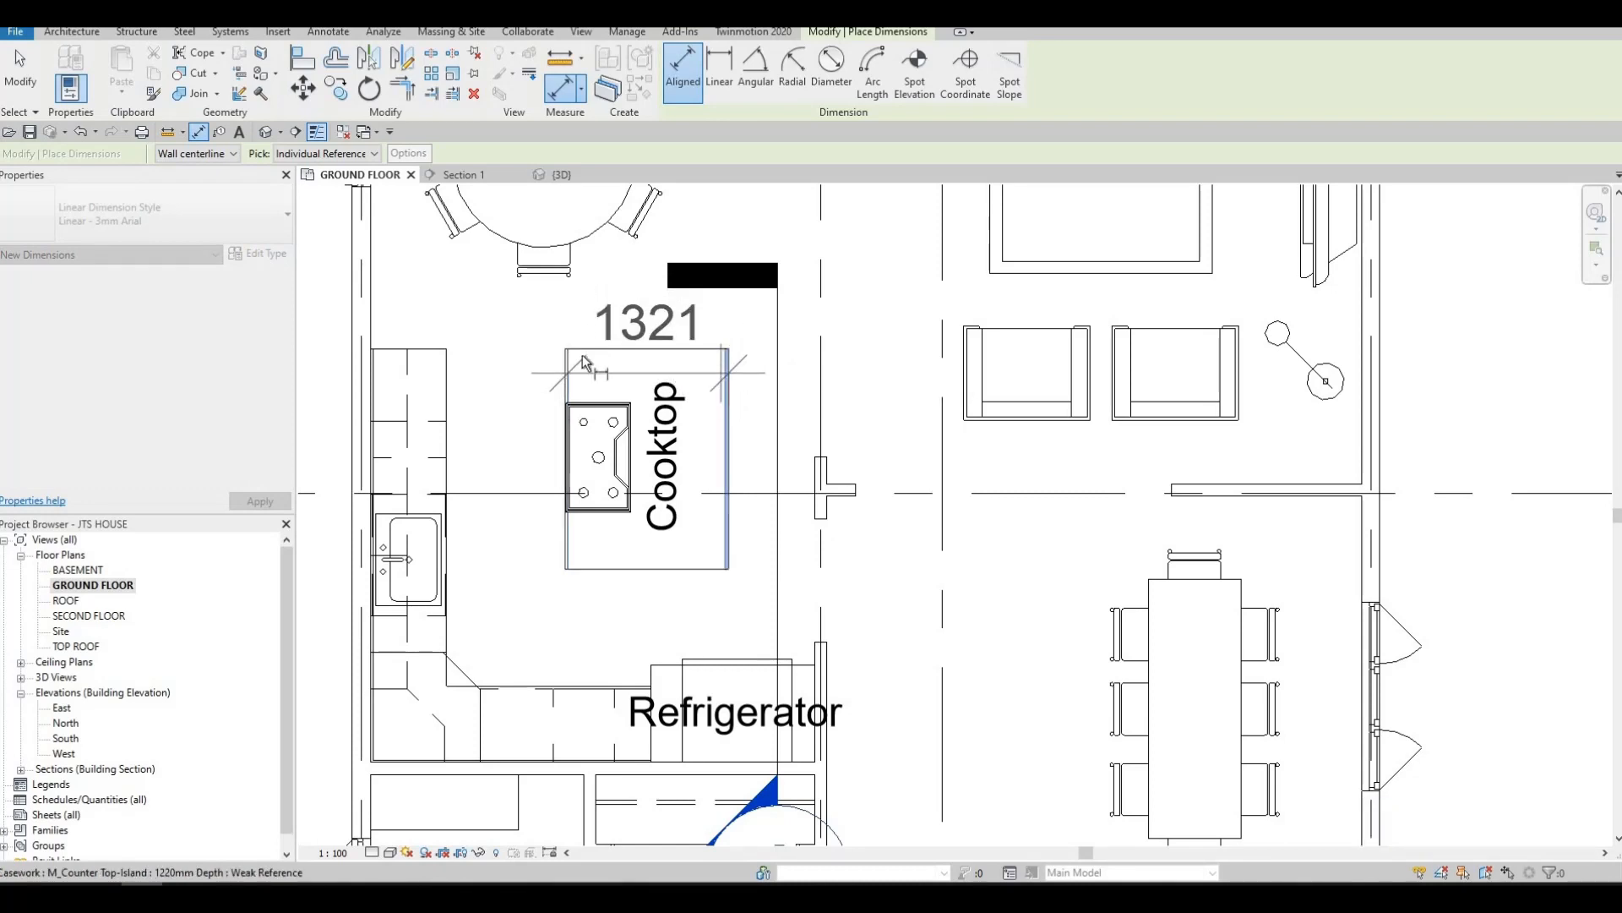
key("Escape")
key("Escape")
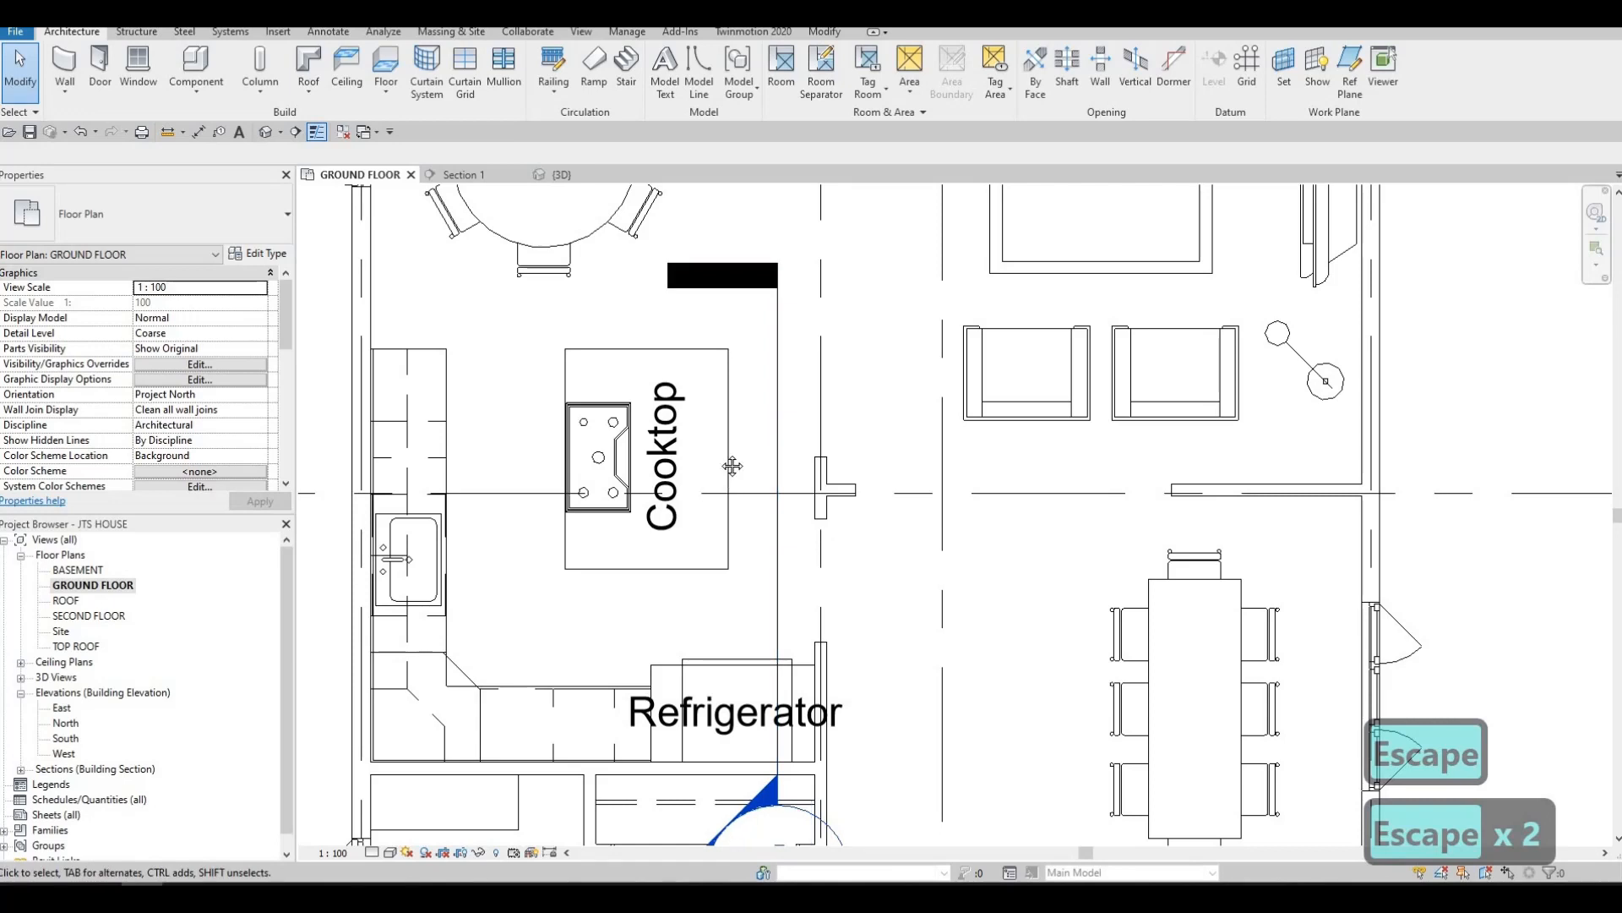
Lengthen the island counter top from its short edge nearest the refrigerator to about 1914 mm
middle_click_drag(671, 470, 684, 438)
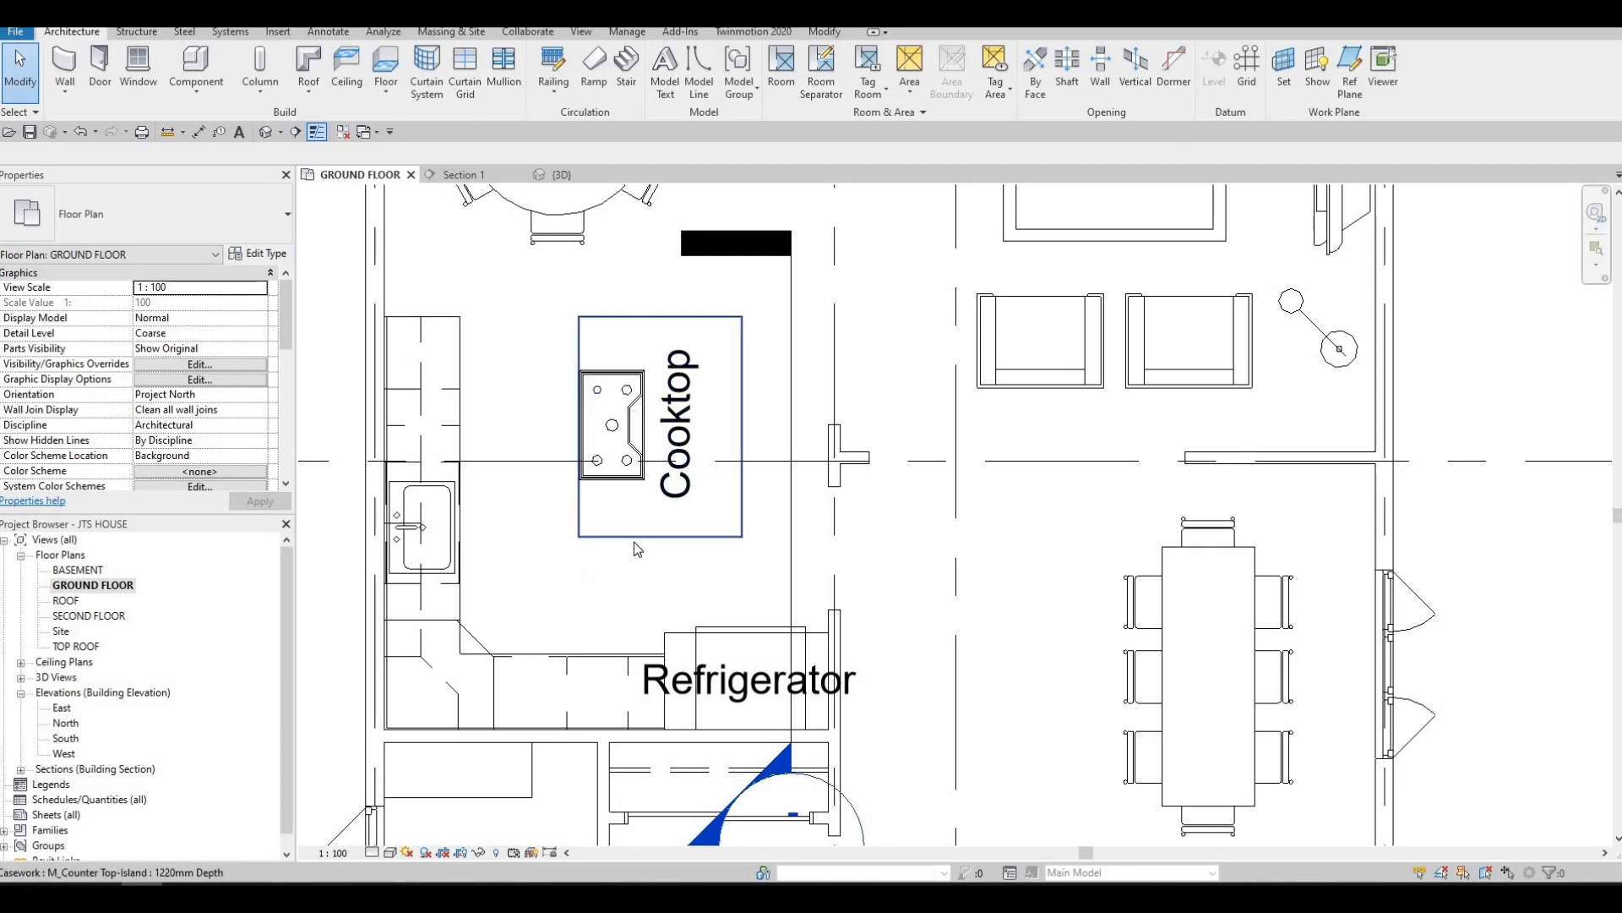
left_click(666, 552)
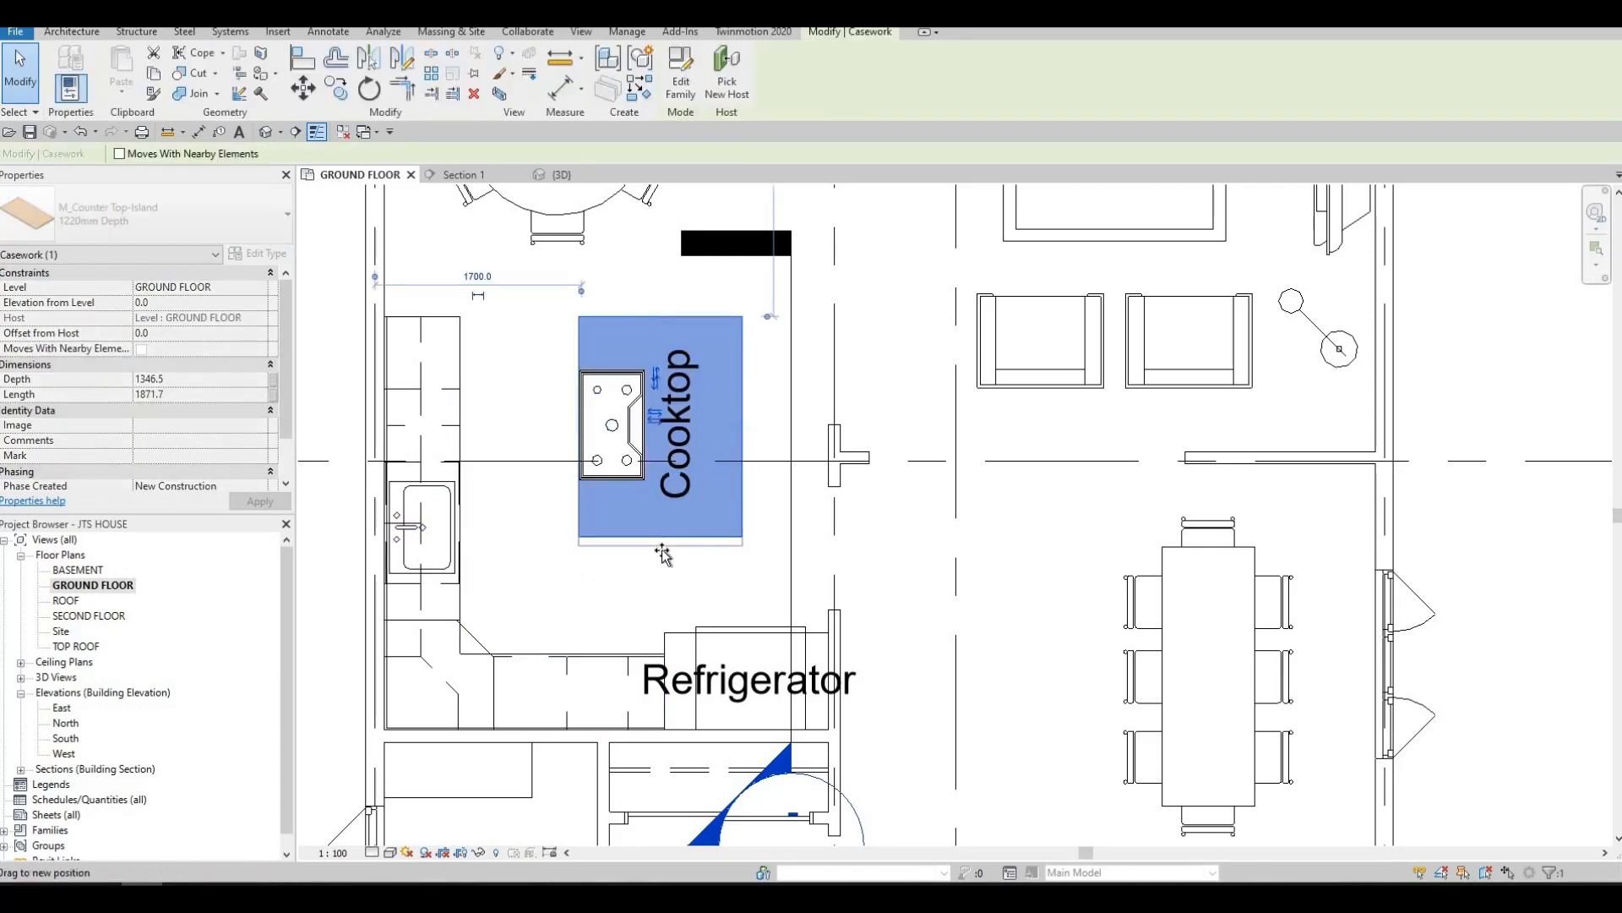
key("Escape")
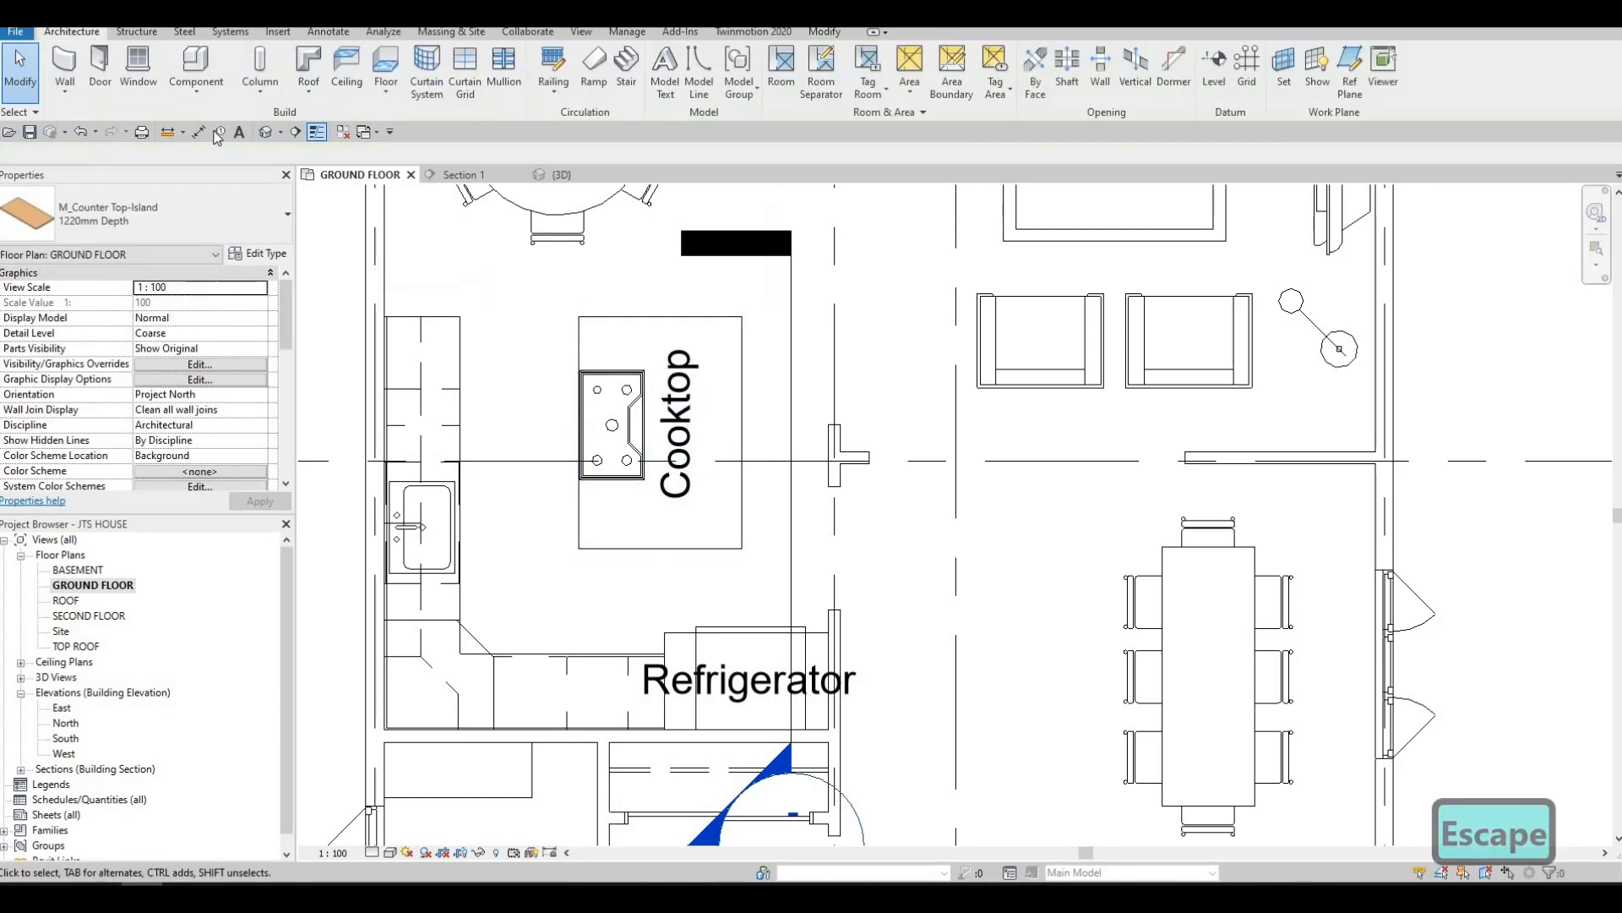
Measure the island counter top's length with a temporary aligned dimension, without placing it
left_click(632, 316)
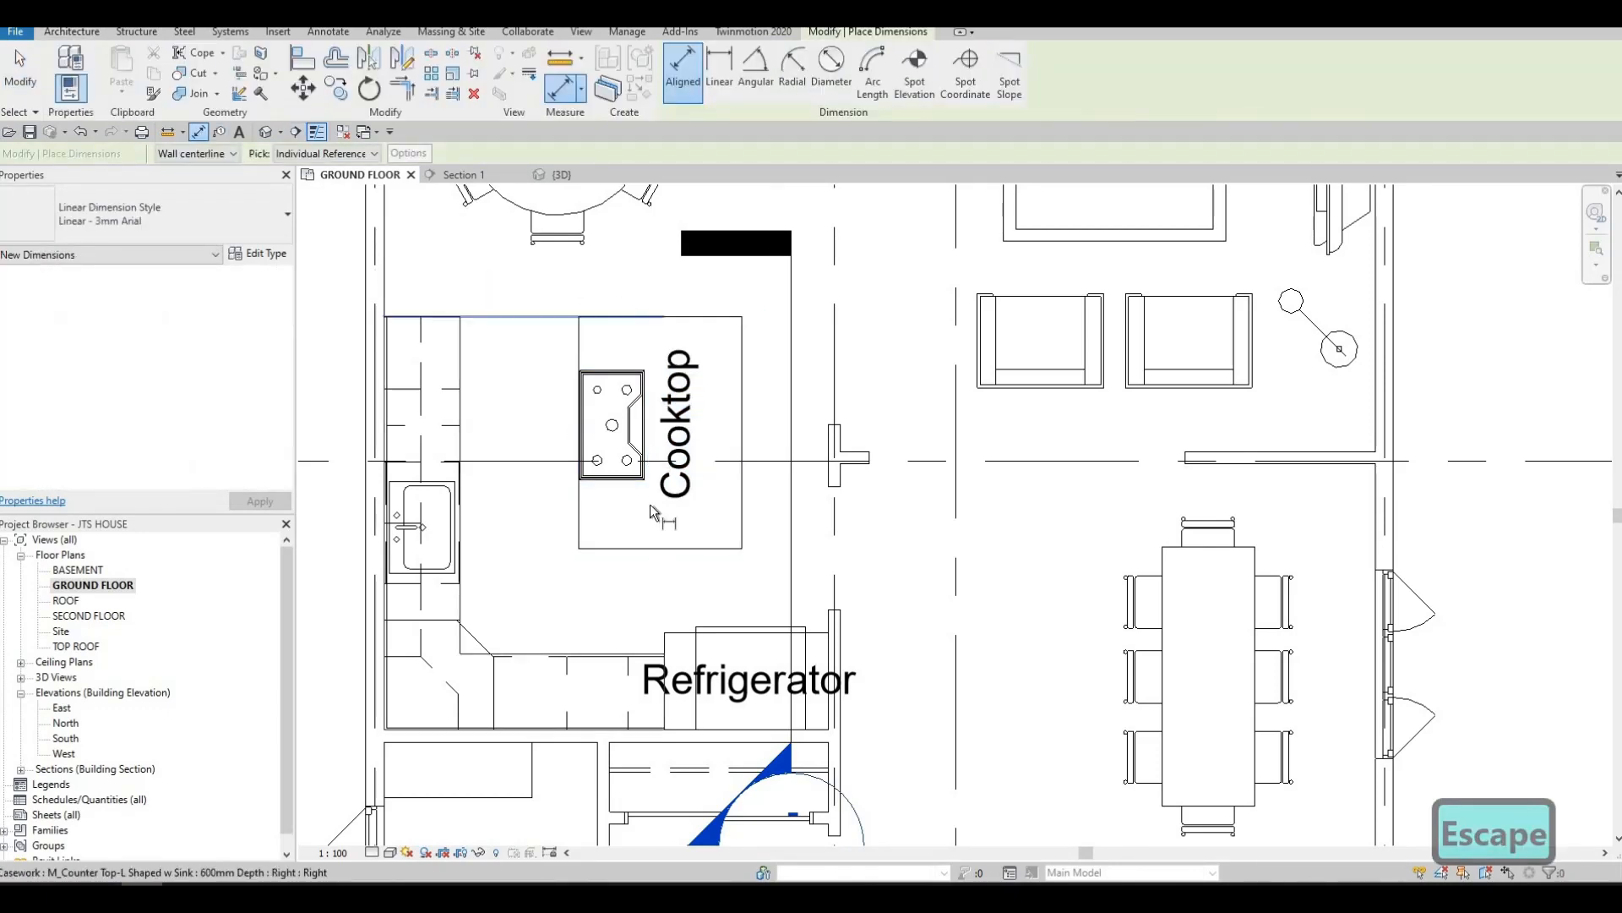
left_click(571, 555)
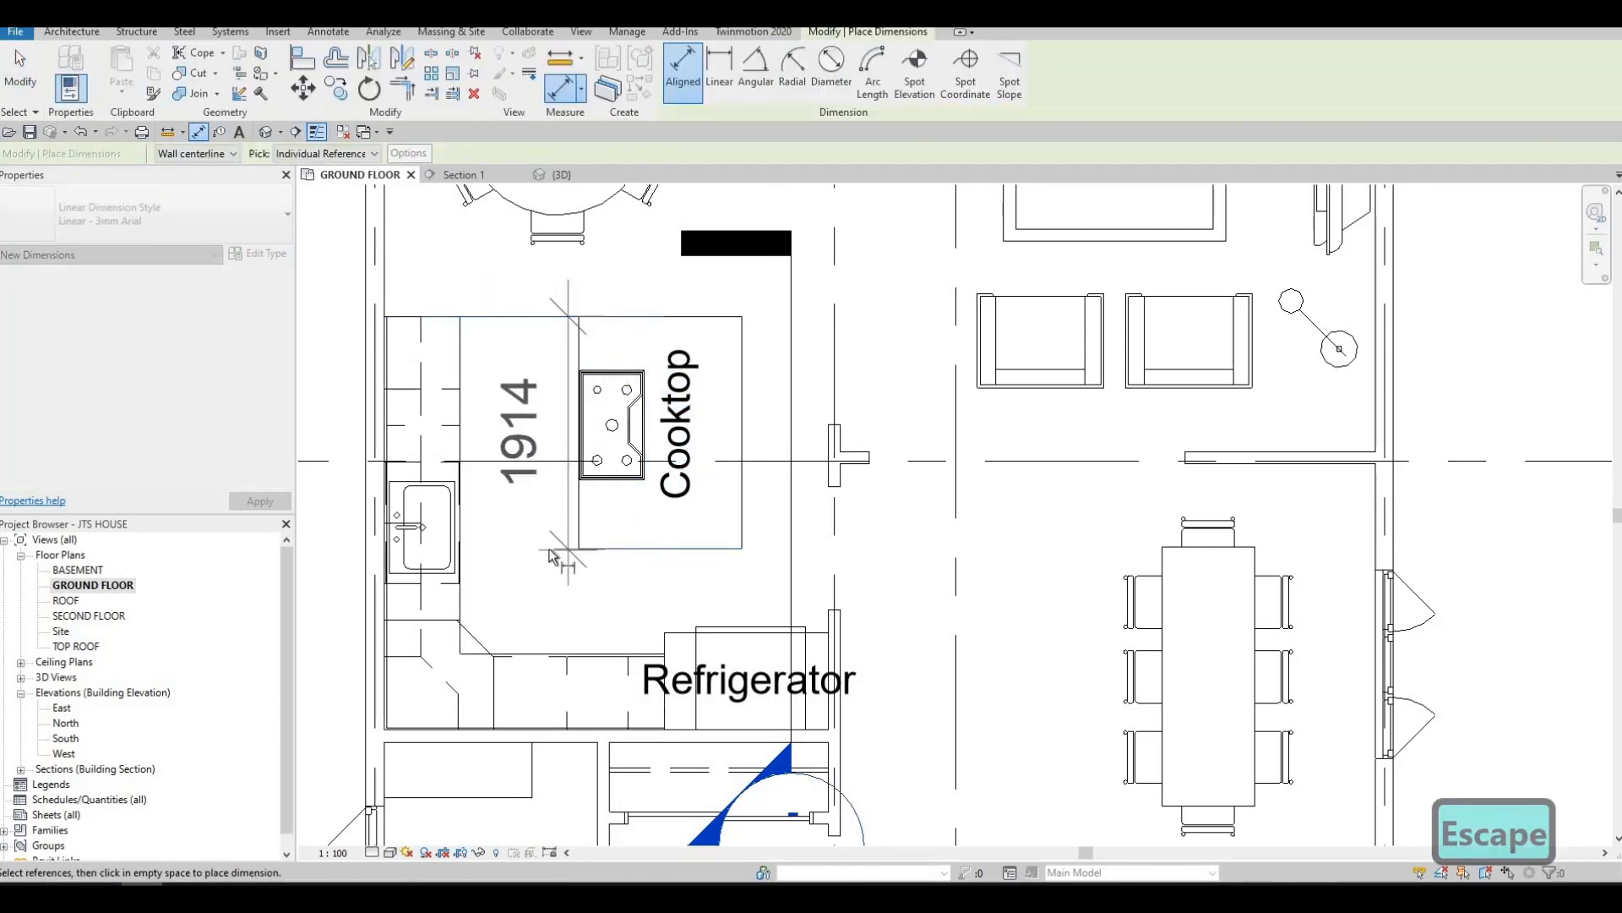
key("Escape")
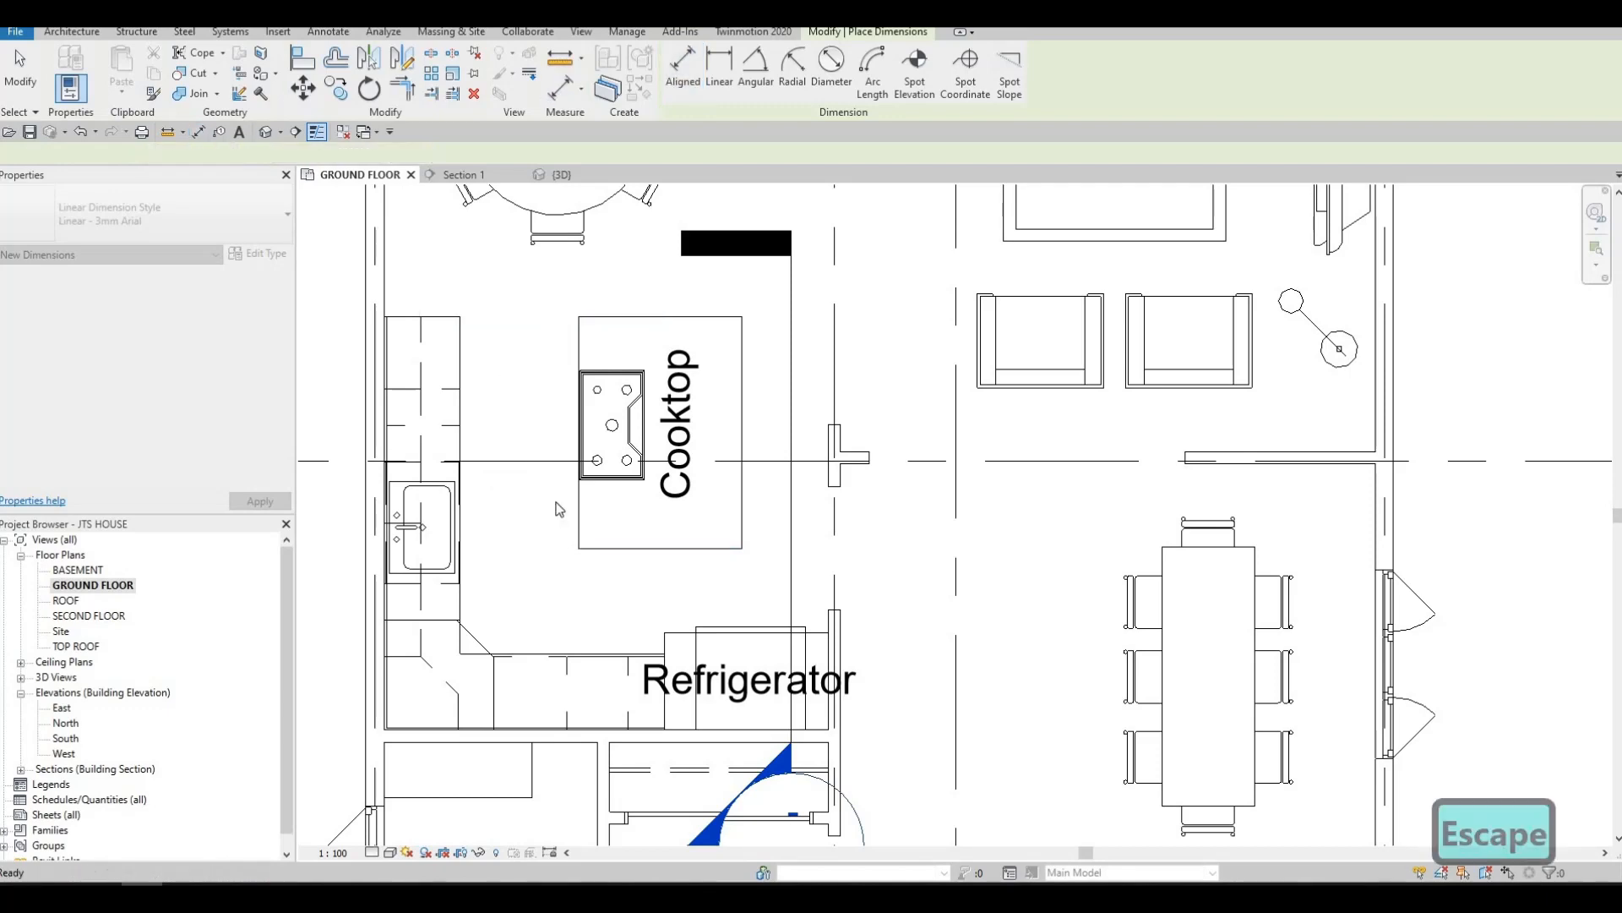
key("Escape")
Measure the clearances from the island to the counter beside the refrigerator and to the sink counter, without placing dimensions
middle_click_drag(565, 535, 571, 505)
scroll(572, 505, "down", 1)
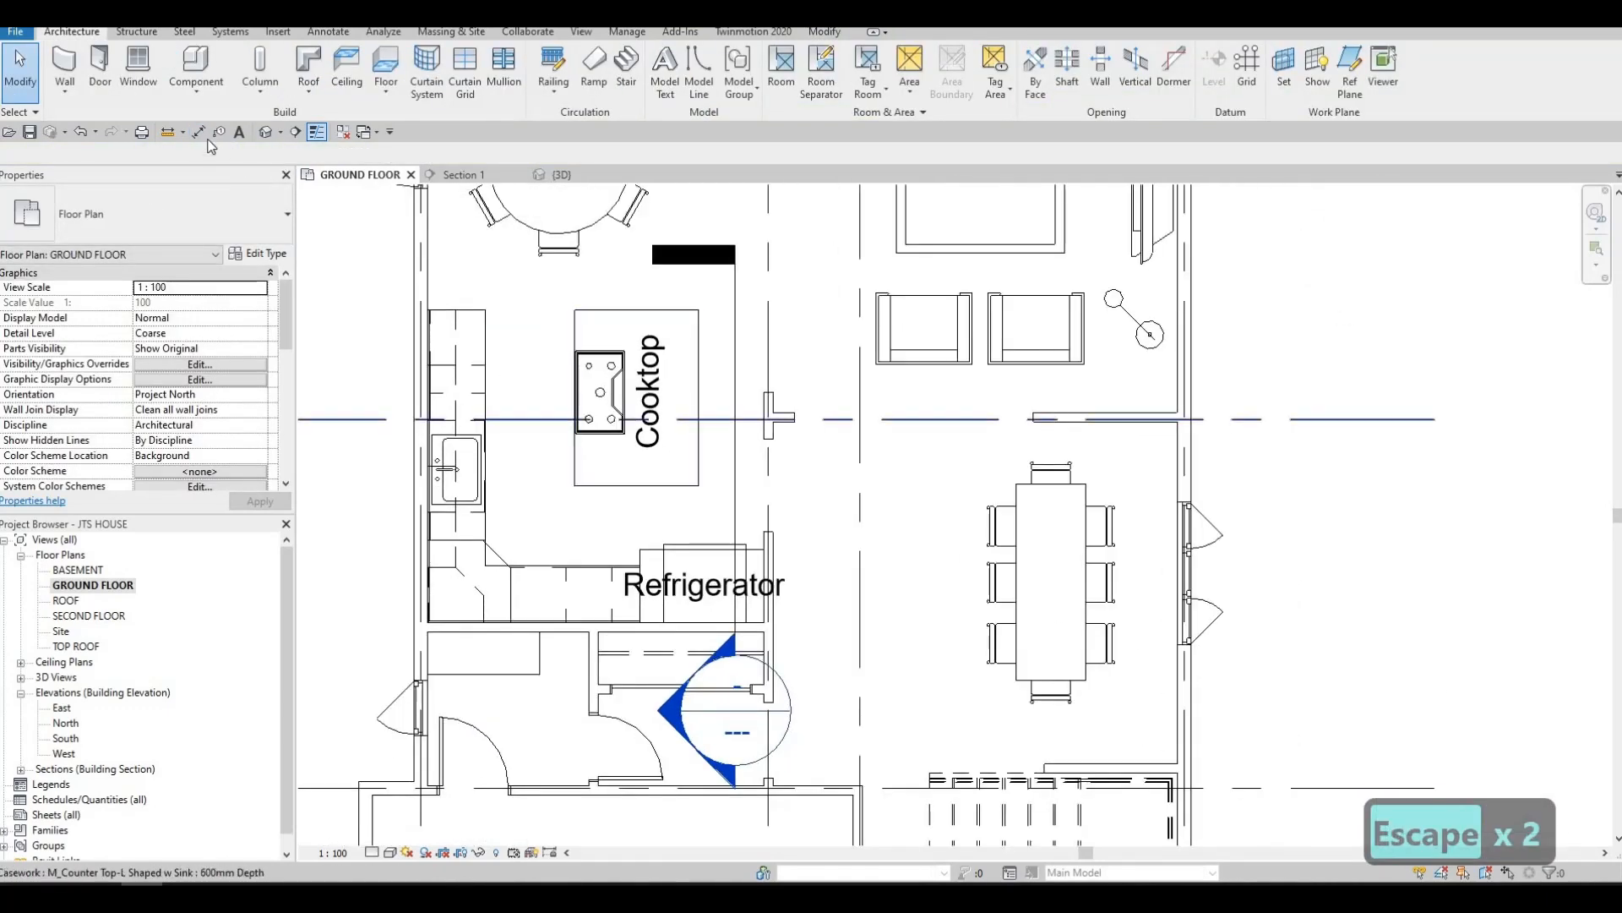
key("d")
key("i")
left_click(627, 485)
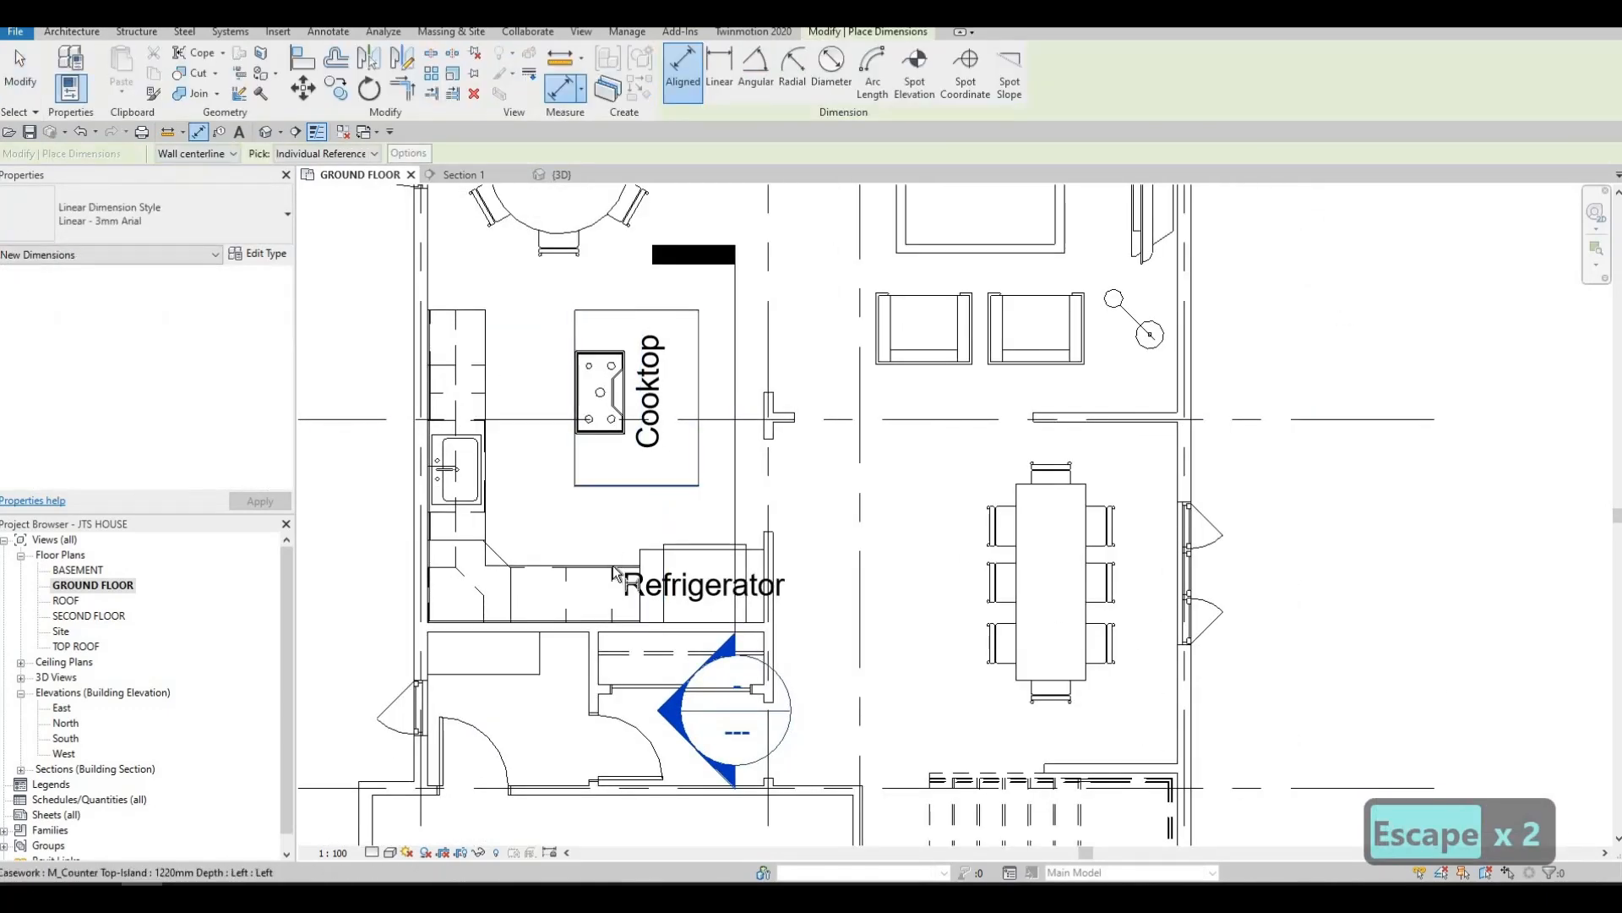
left_click(638, 551)
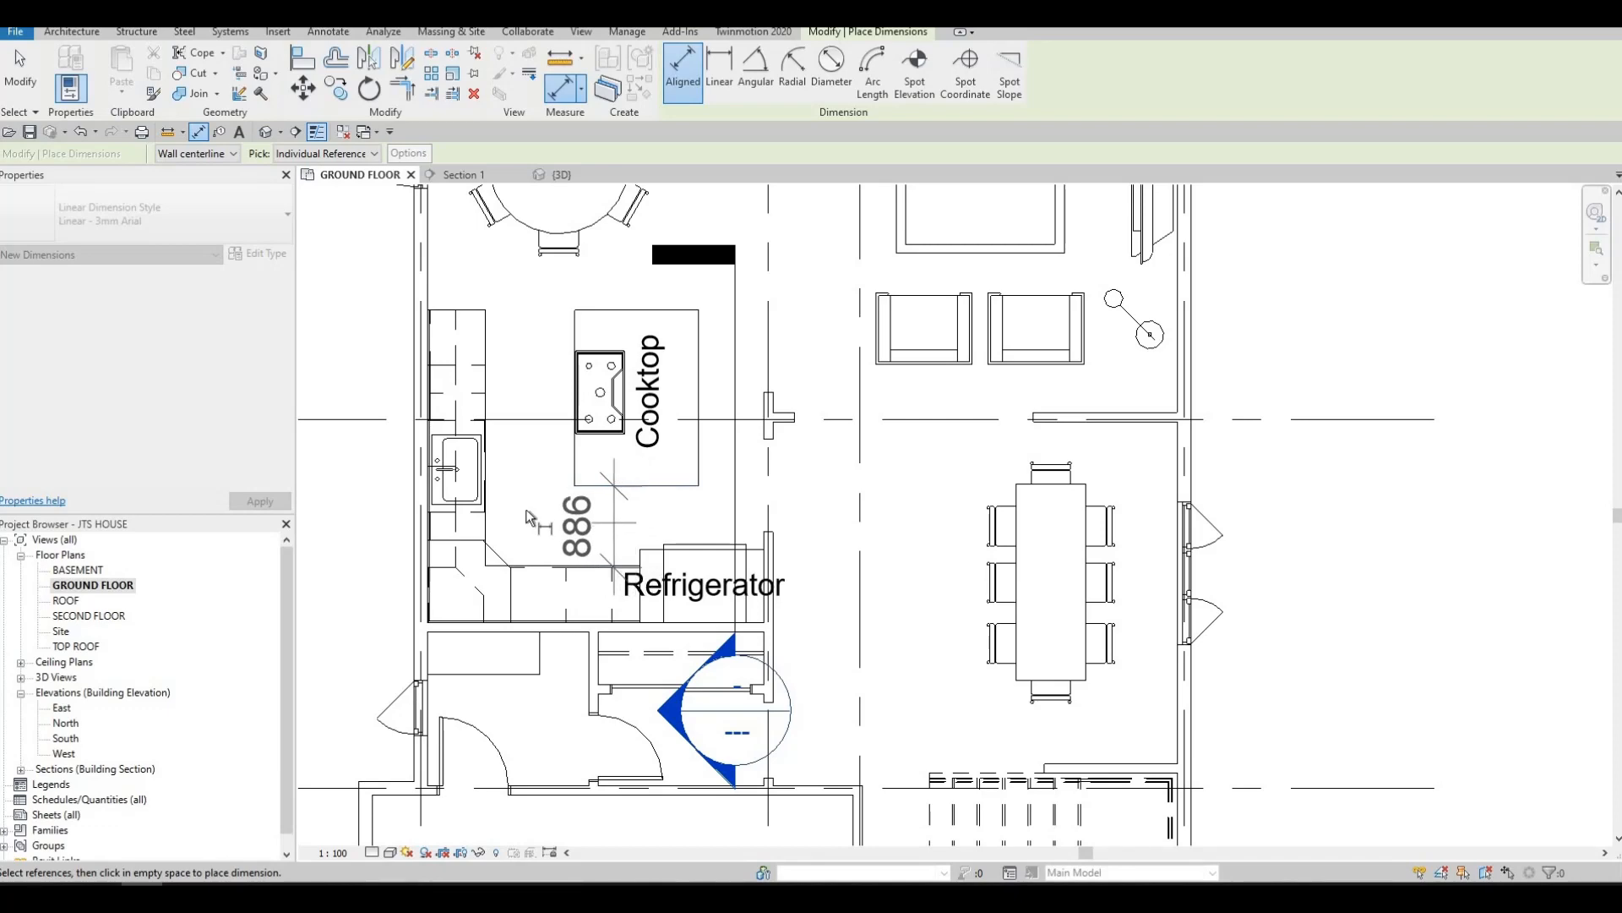
key("Escape")
left_click(575, 325)
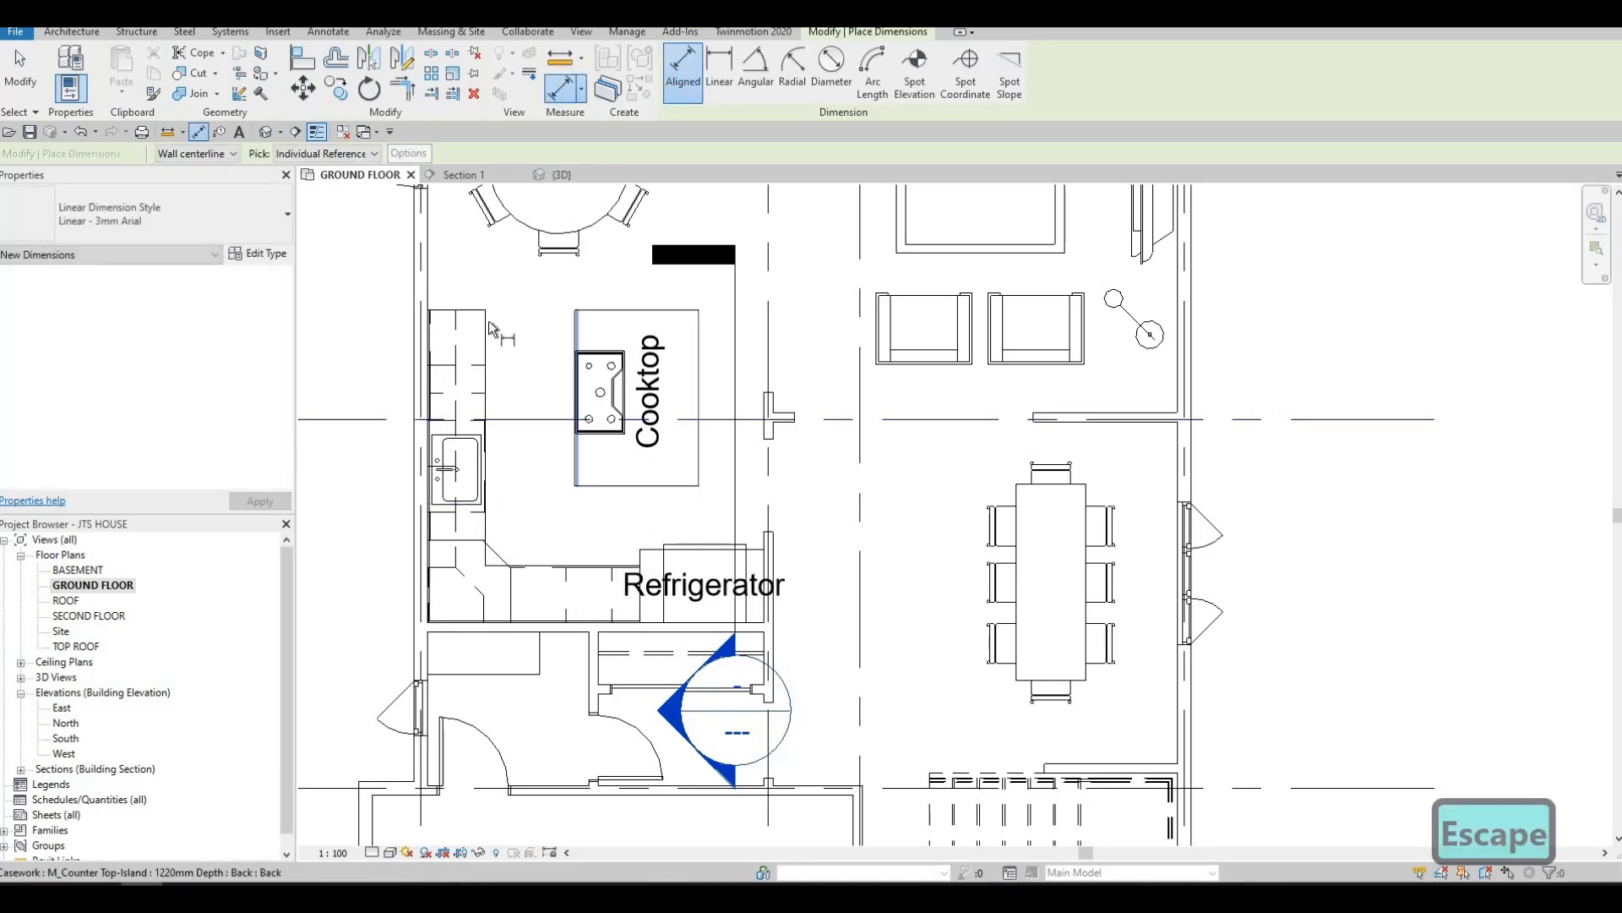
left_click(488, 321)
key("Escape")
key("Escape")
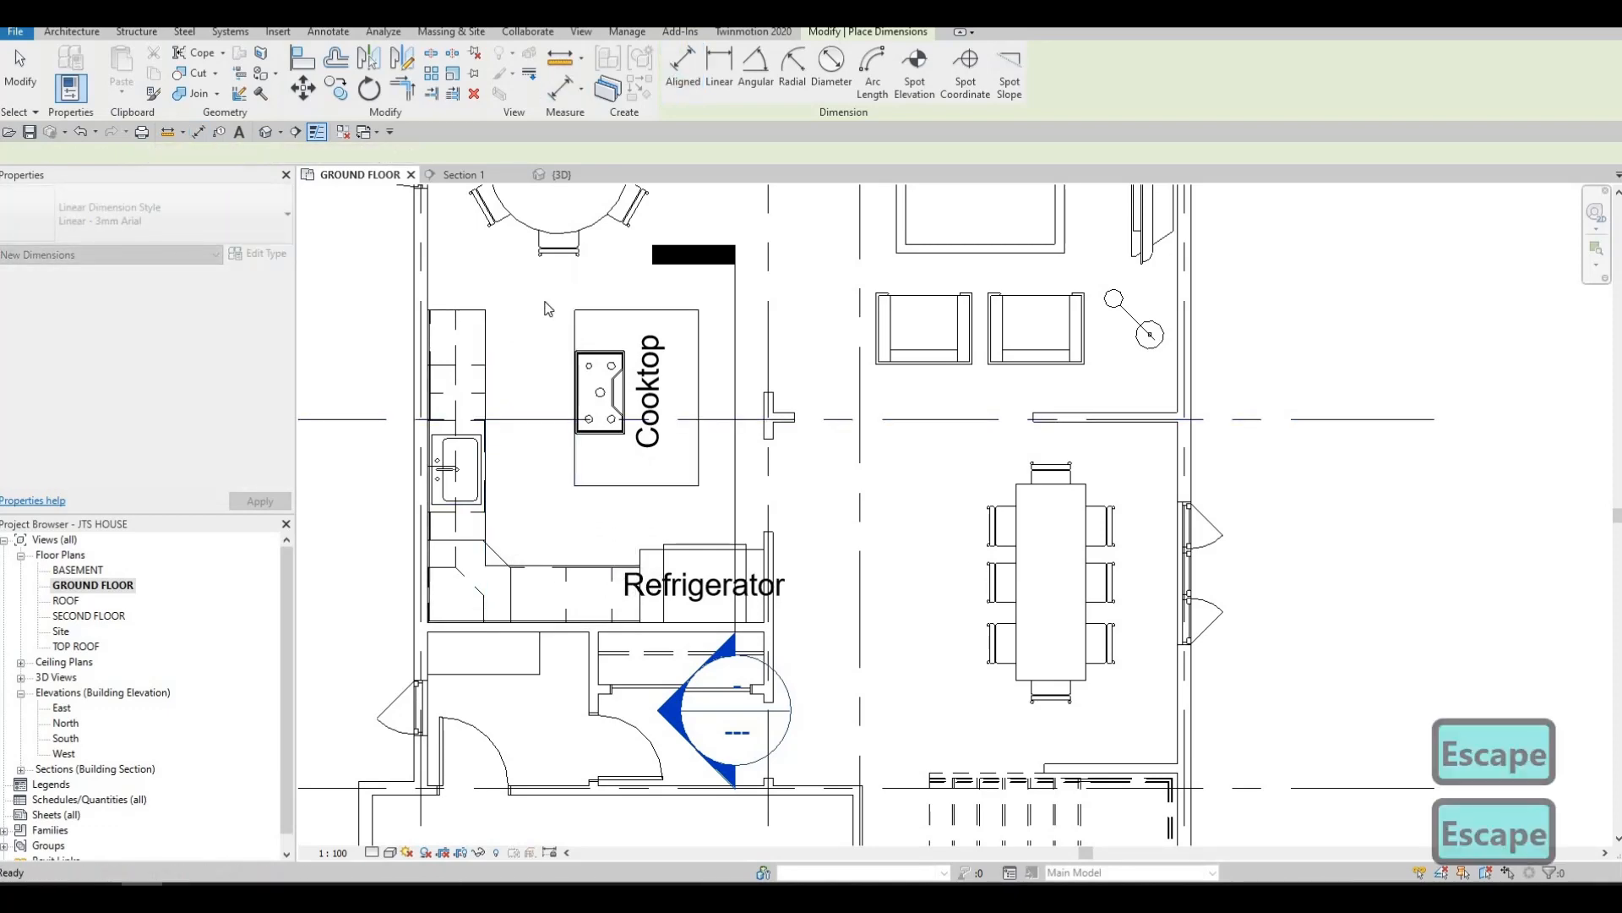
Move the island counter top and gas cooktop together three nudge increments toward the sink wall
left_click_drag(545, 299, 712, 509)
key("Left")
key("Left")
key("Left")
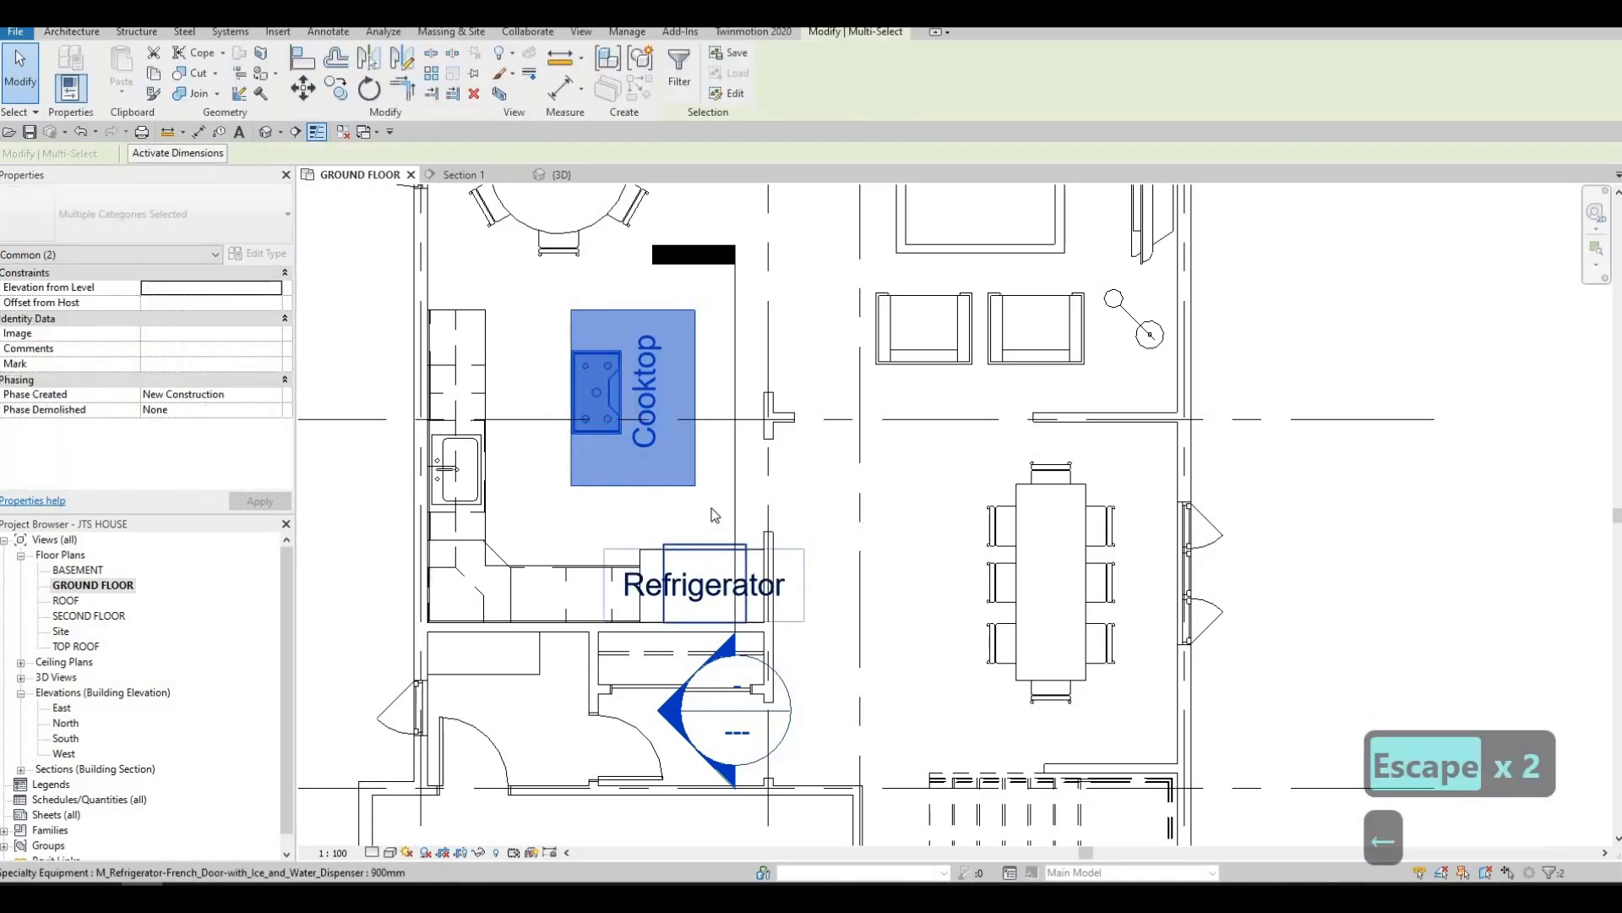
key("Escape")
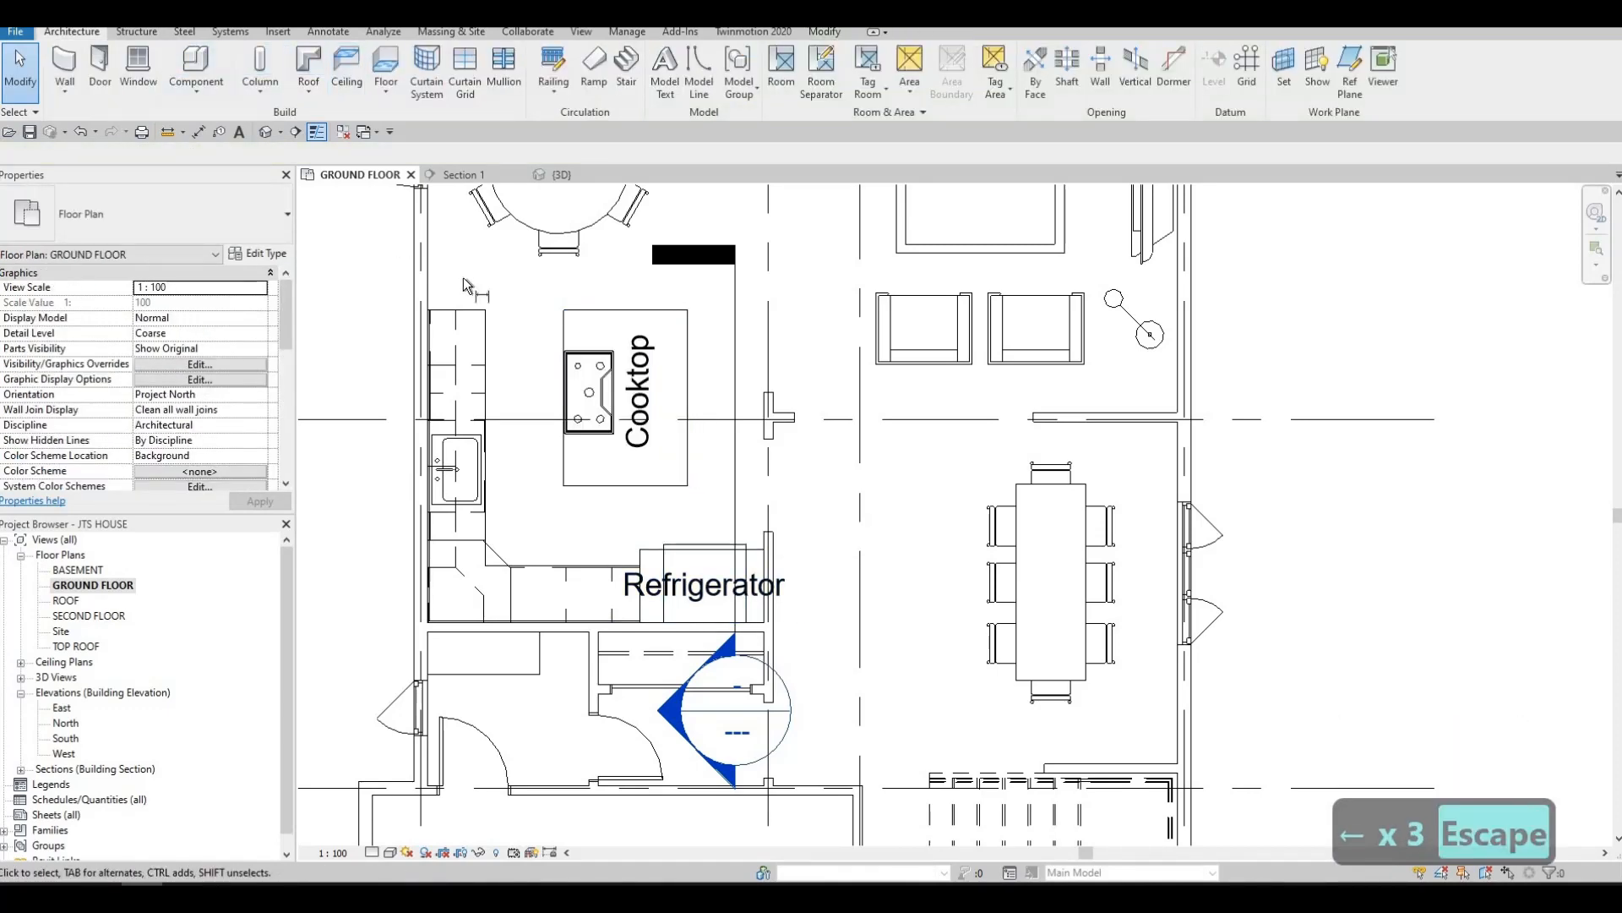
Measure the clearance between the sink counter's front edge and the moved island, without placing the dimension
left_click(199, 131)
left_click(487, 323)
left_click(565, 325)
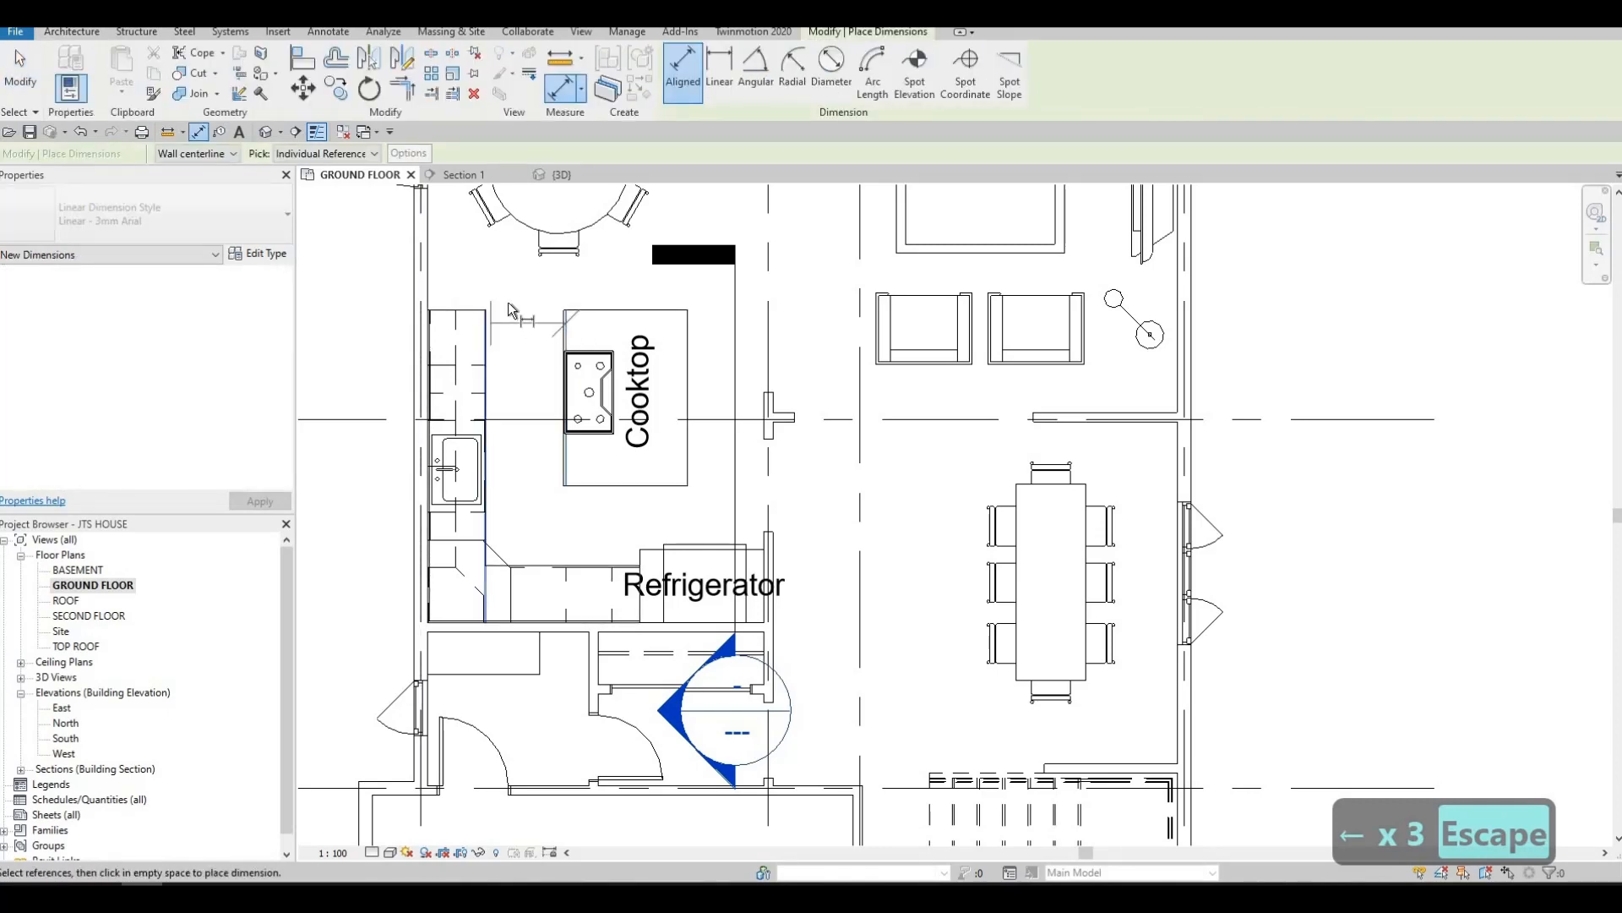
key("Escape")
key("Escape")
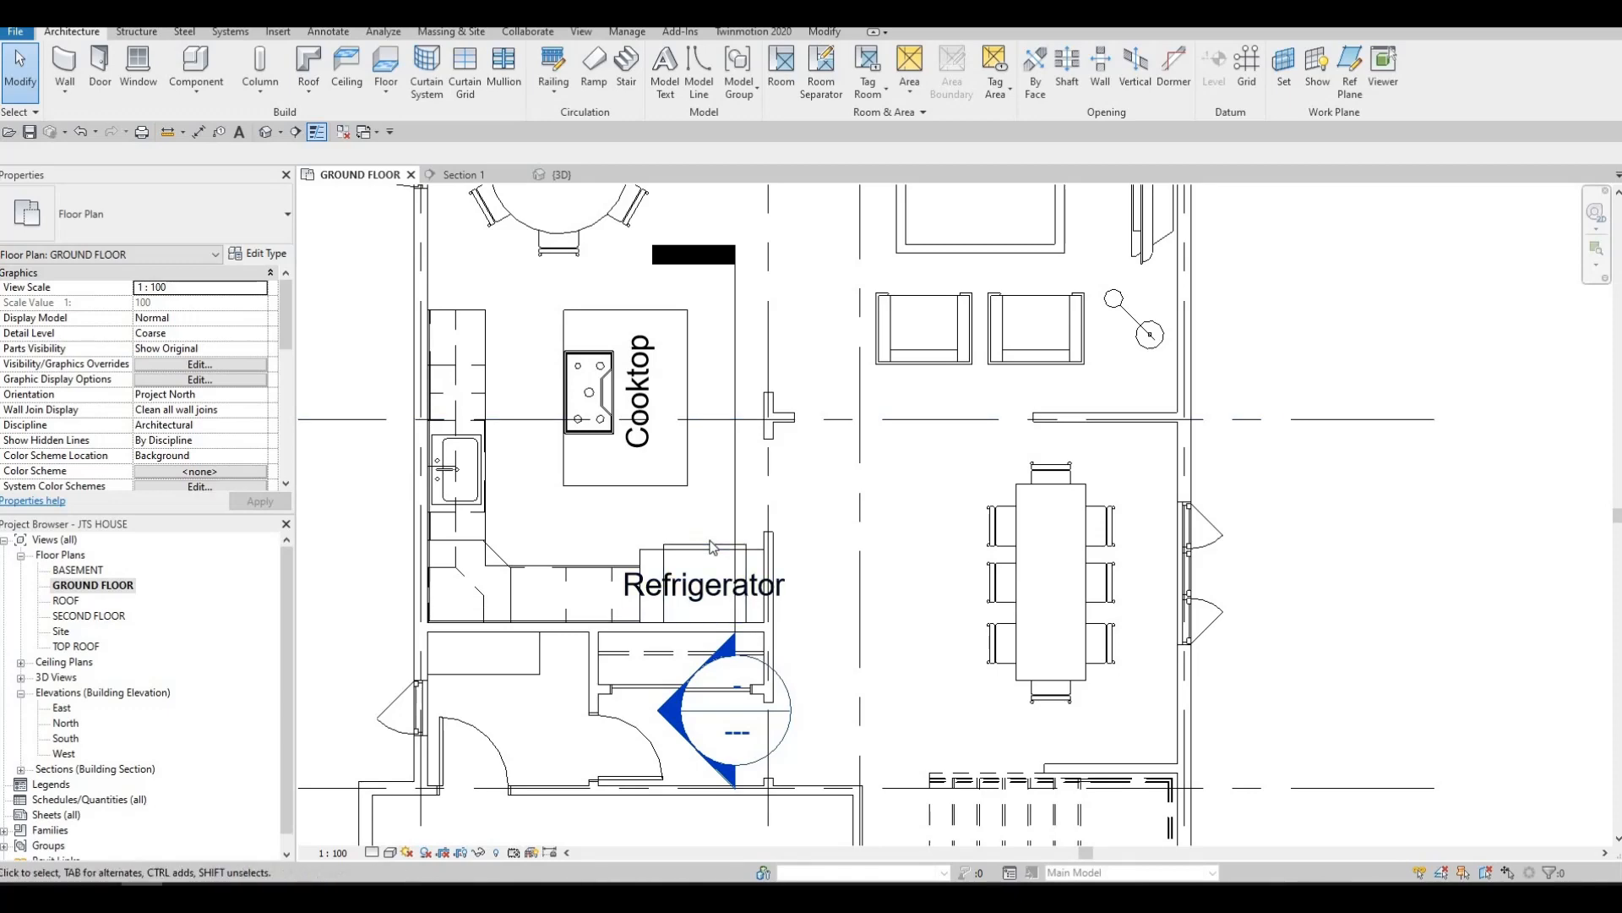
Shorten the free end of the interior wall beside the refrigerator to just past the refrigerator's front
scroll(781, 535, "up", 5)
key("Escape")
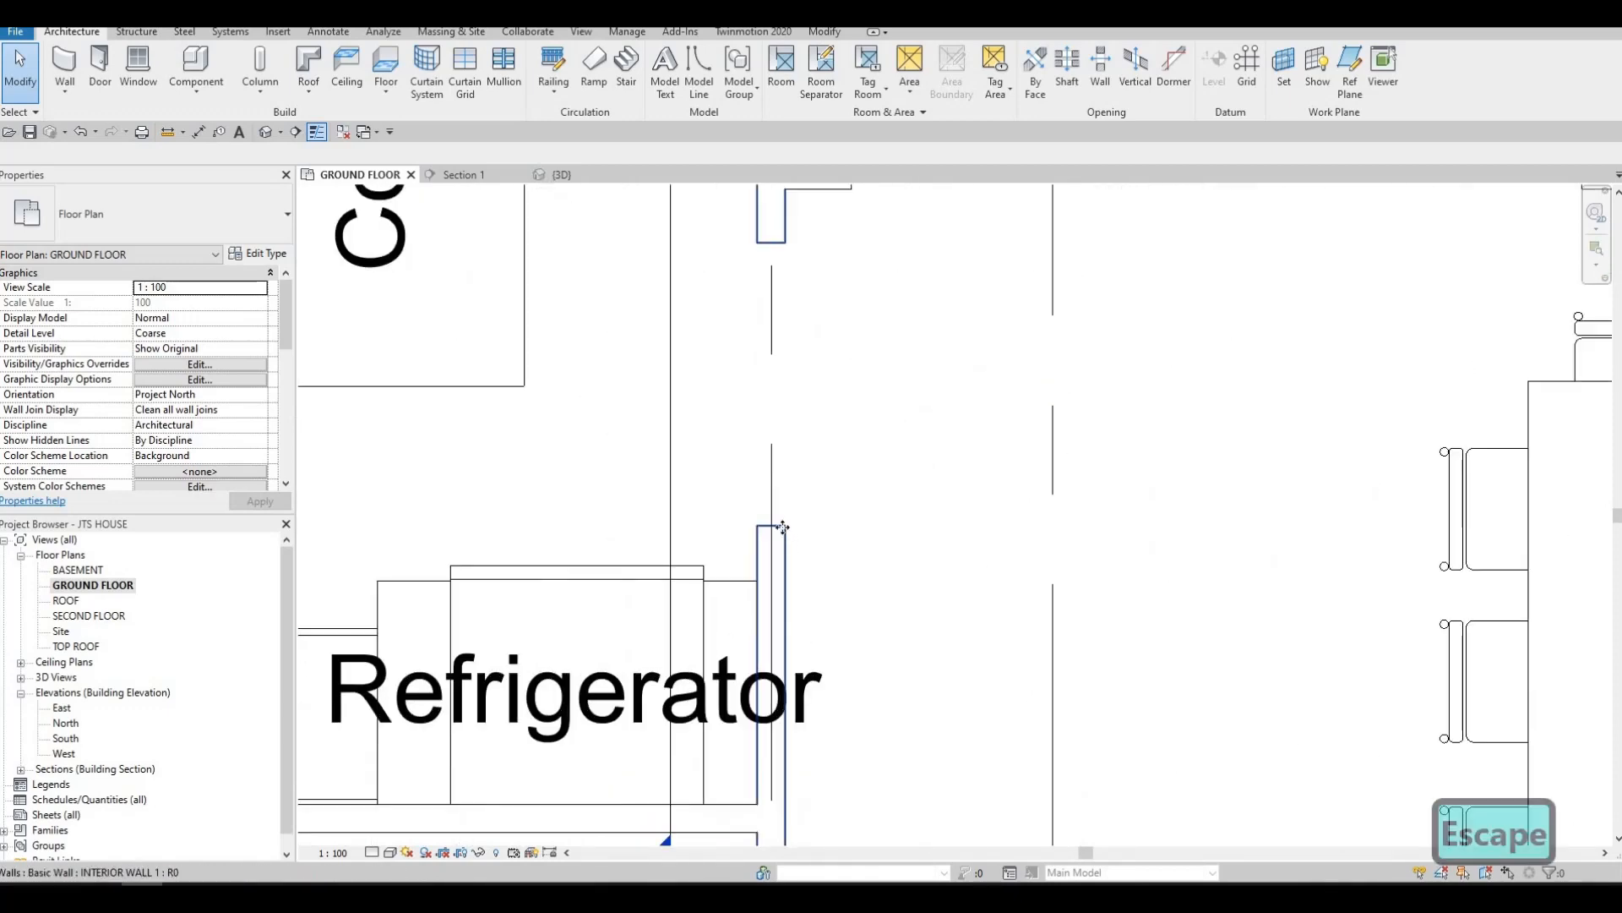
left_click(771, 532)
left_click_drag(771, 531, 772, 561)
key("Escape")
scroll(782, 448, "down", 4)
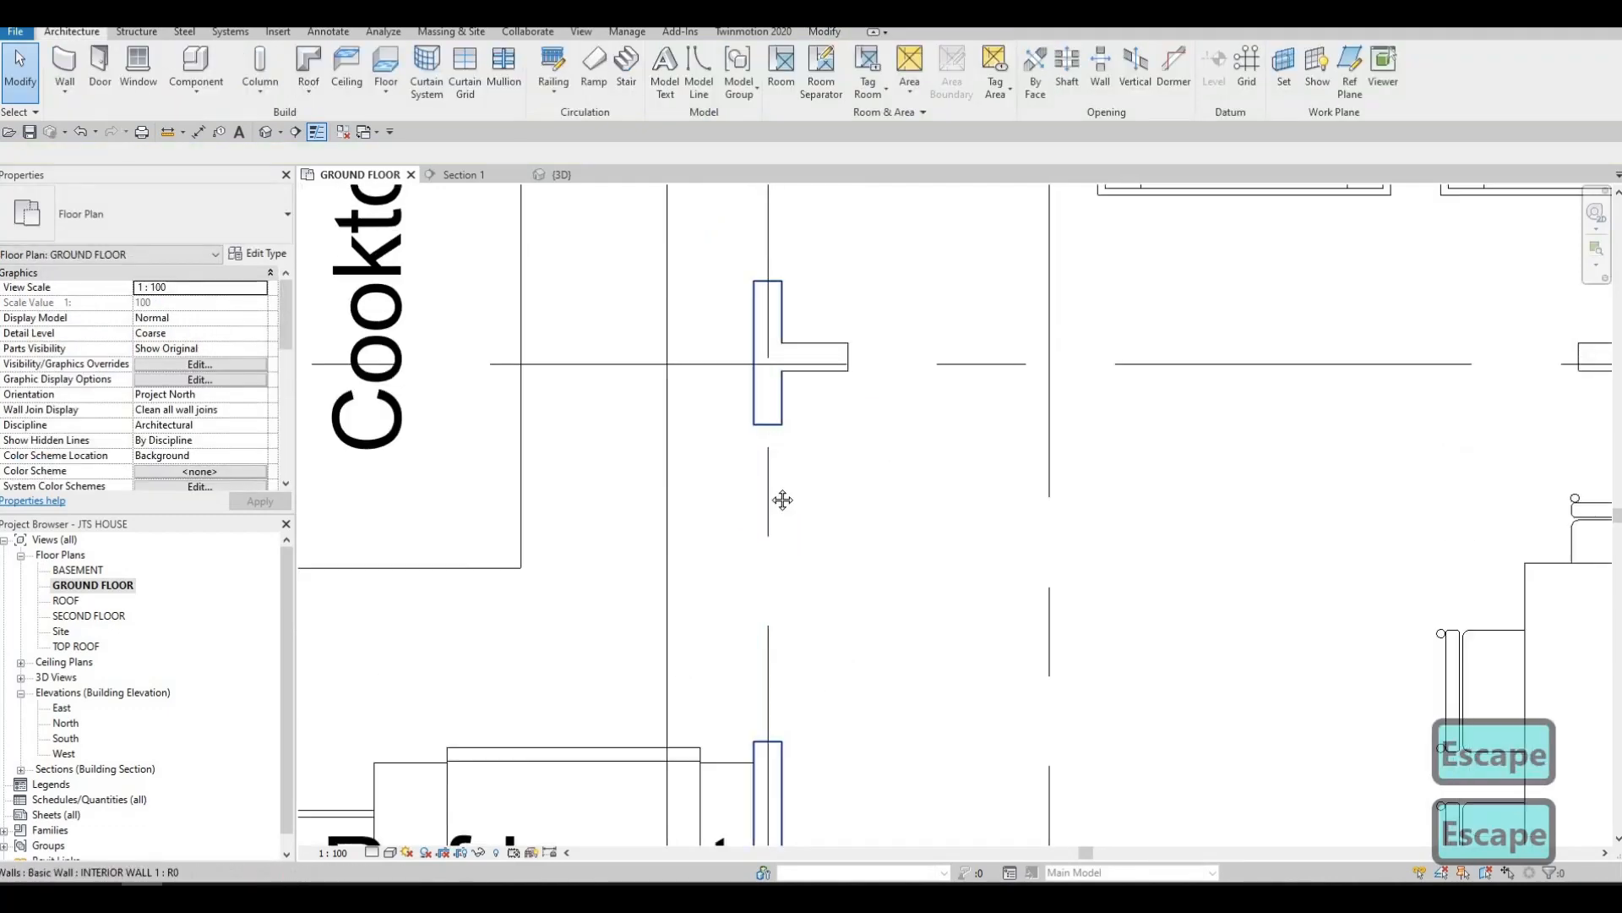
scroll(775, 475, "down", 3)
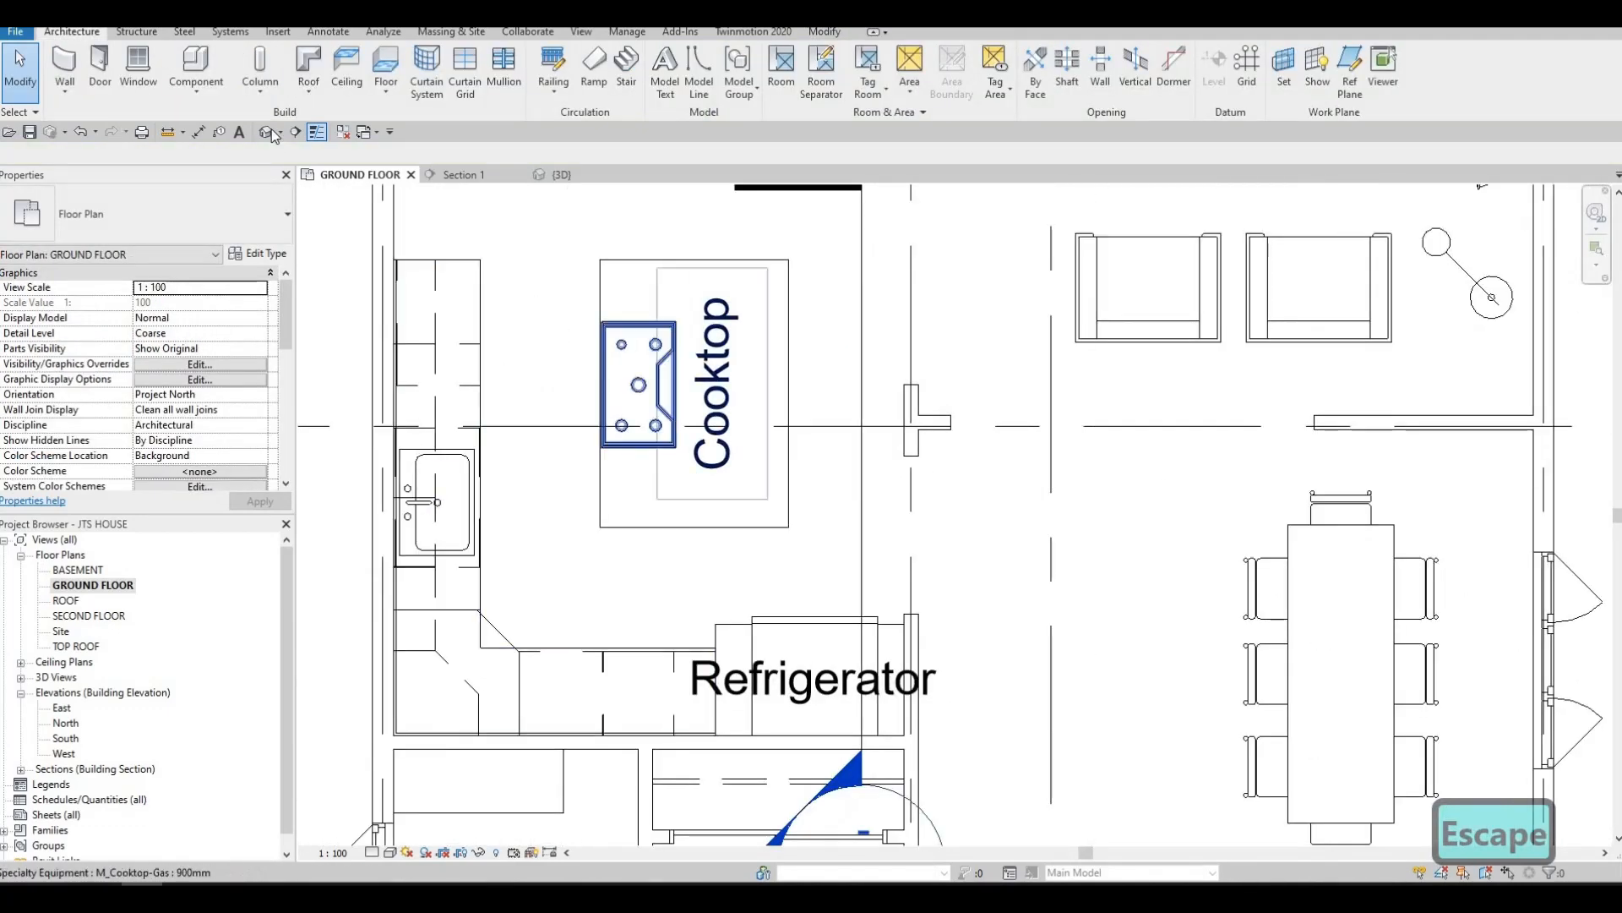
Start loading a family and preview the appliance families in the Mid-Range folder, from M_Cooktop-Gas to M_Washer-Top_Load
left_click(269, 33)
left_click(693, 75)
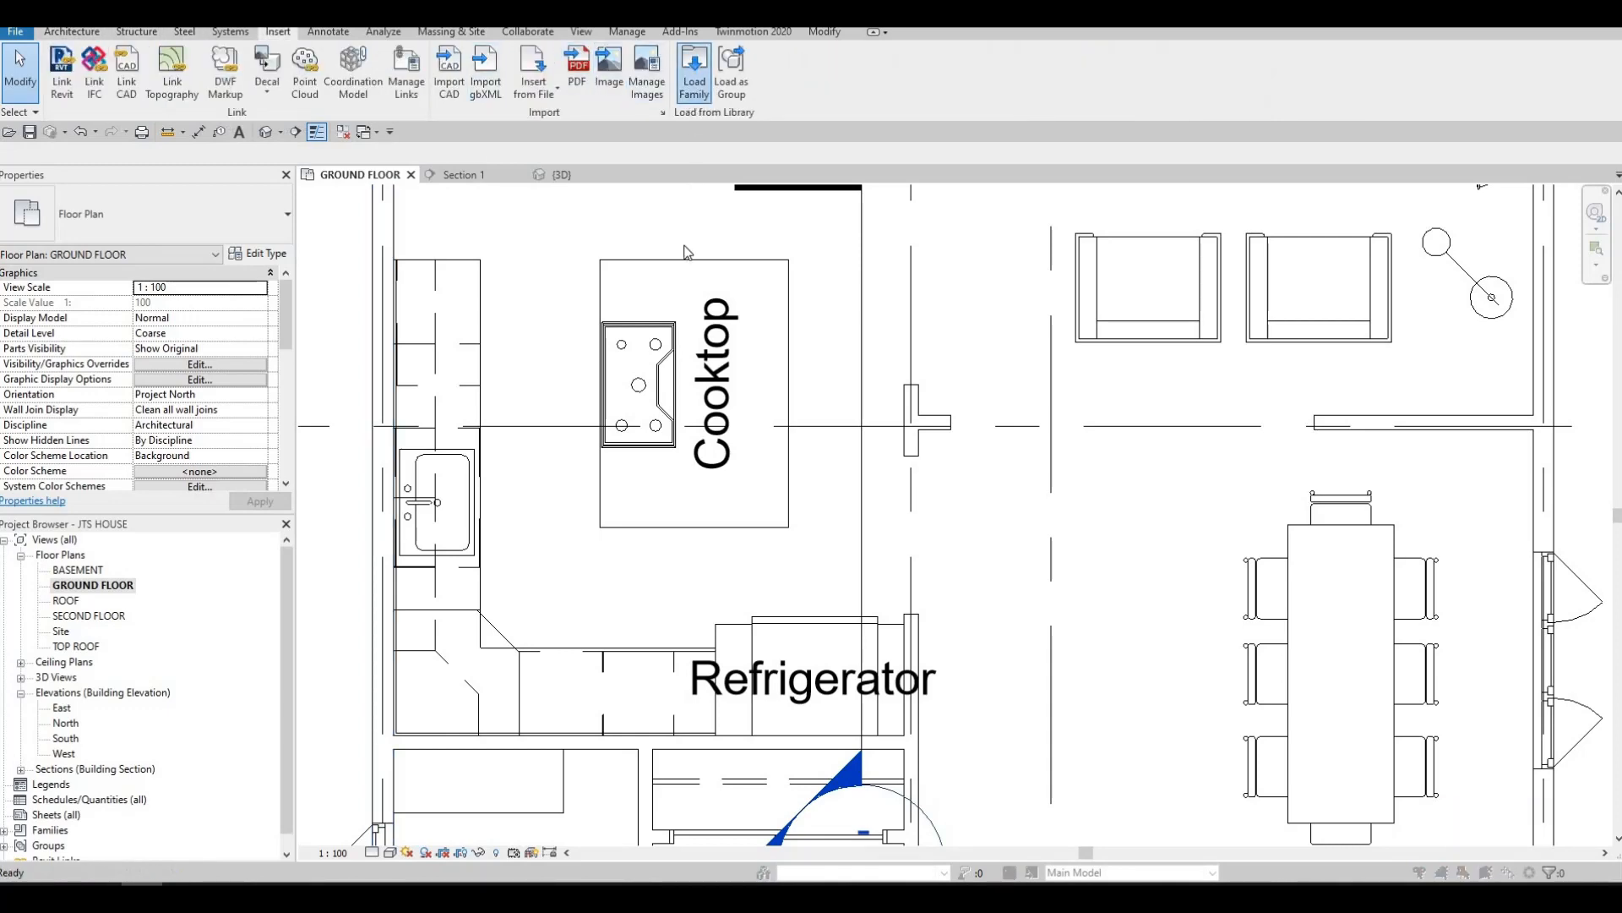
left_click(683, 234)
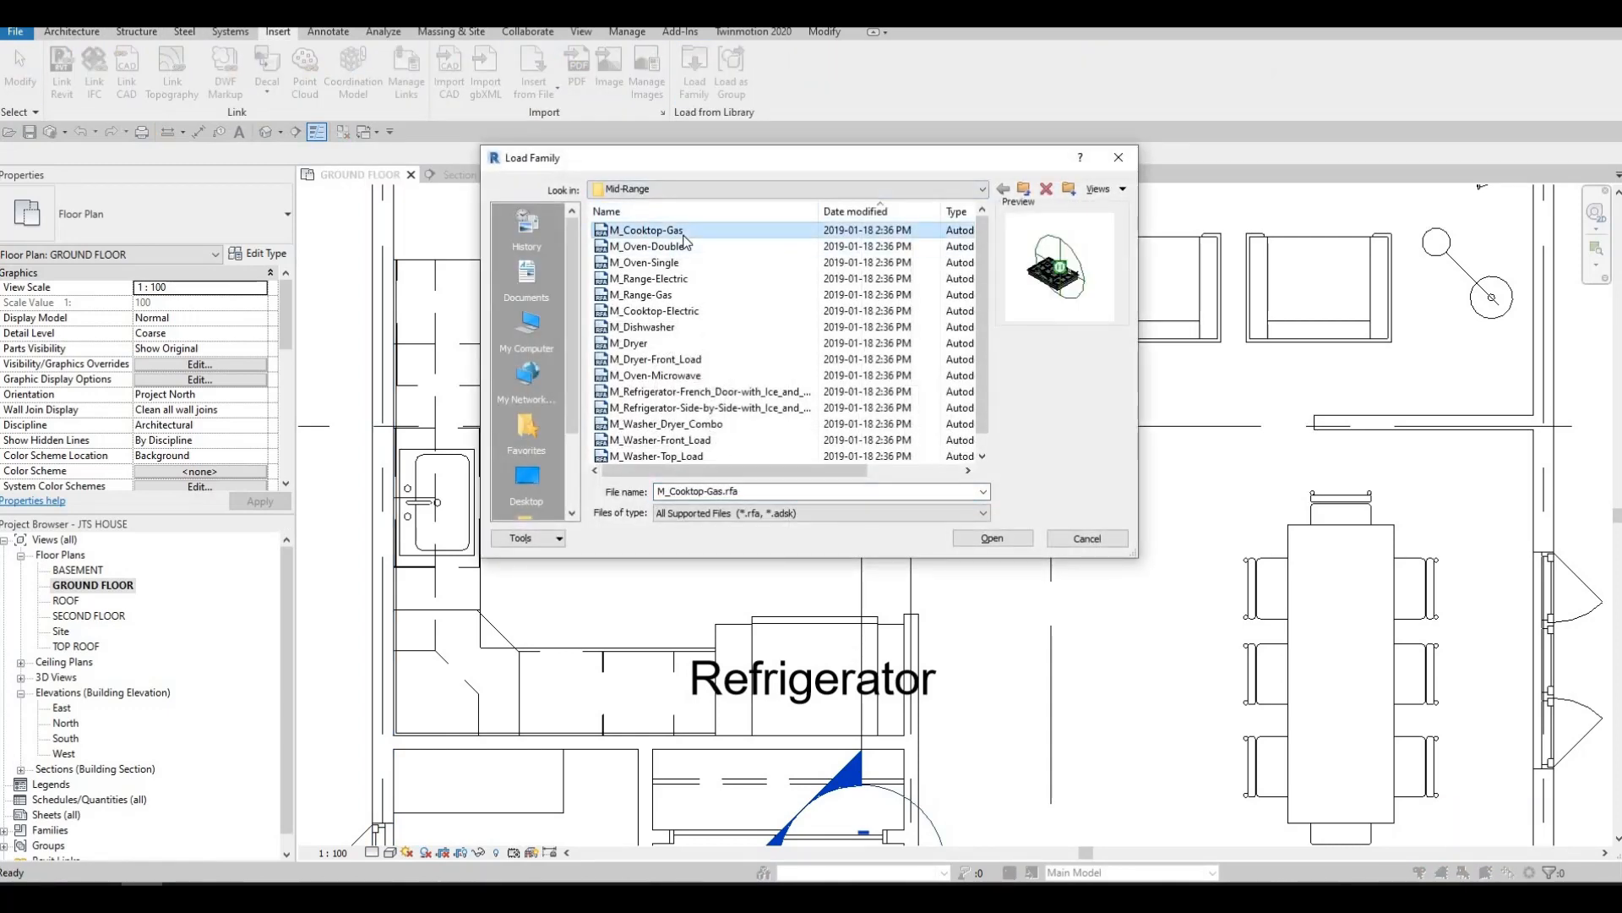
key("Down")
key("Down")
key("Down")
key("Down")
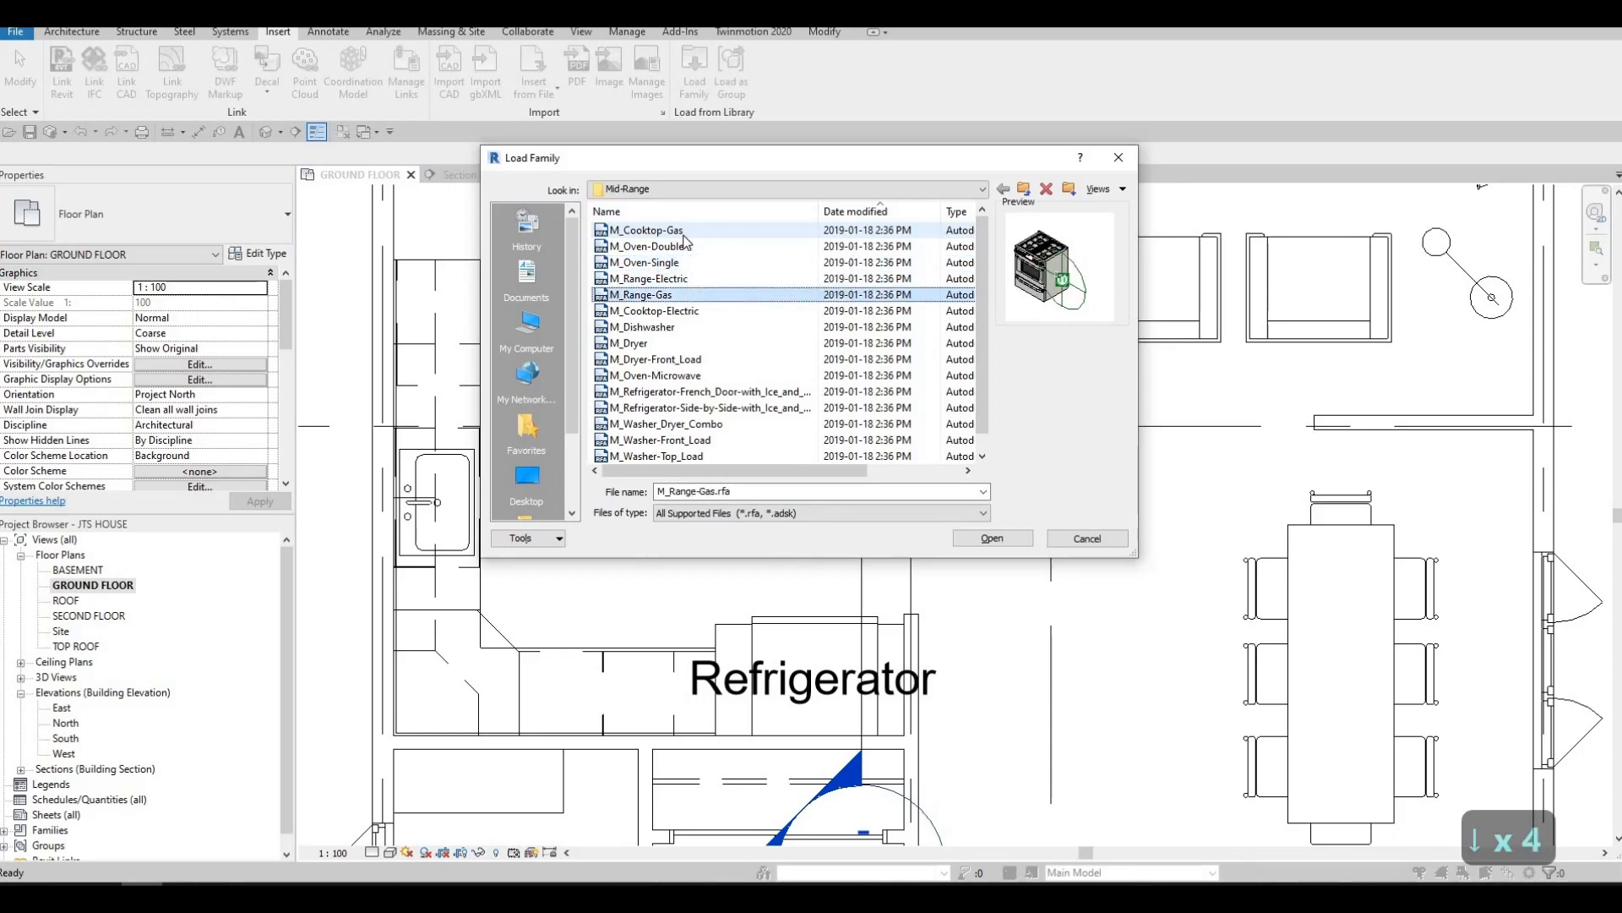
key("Down")
key("Down")
key("Down")
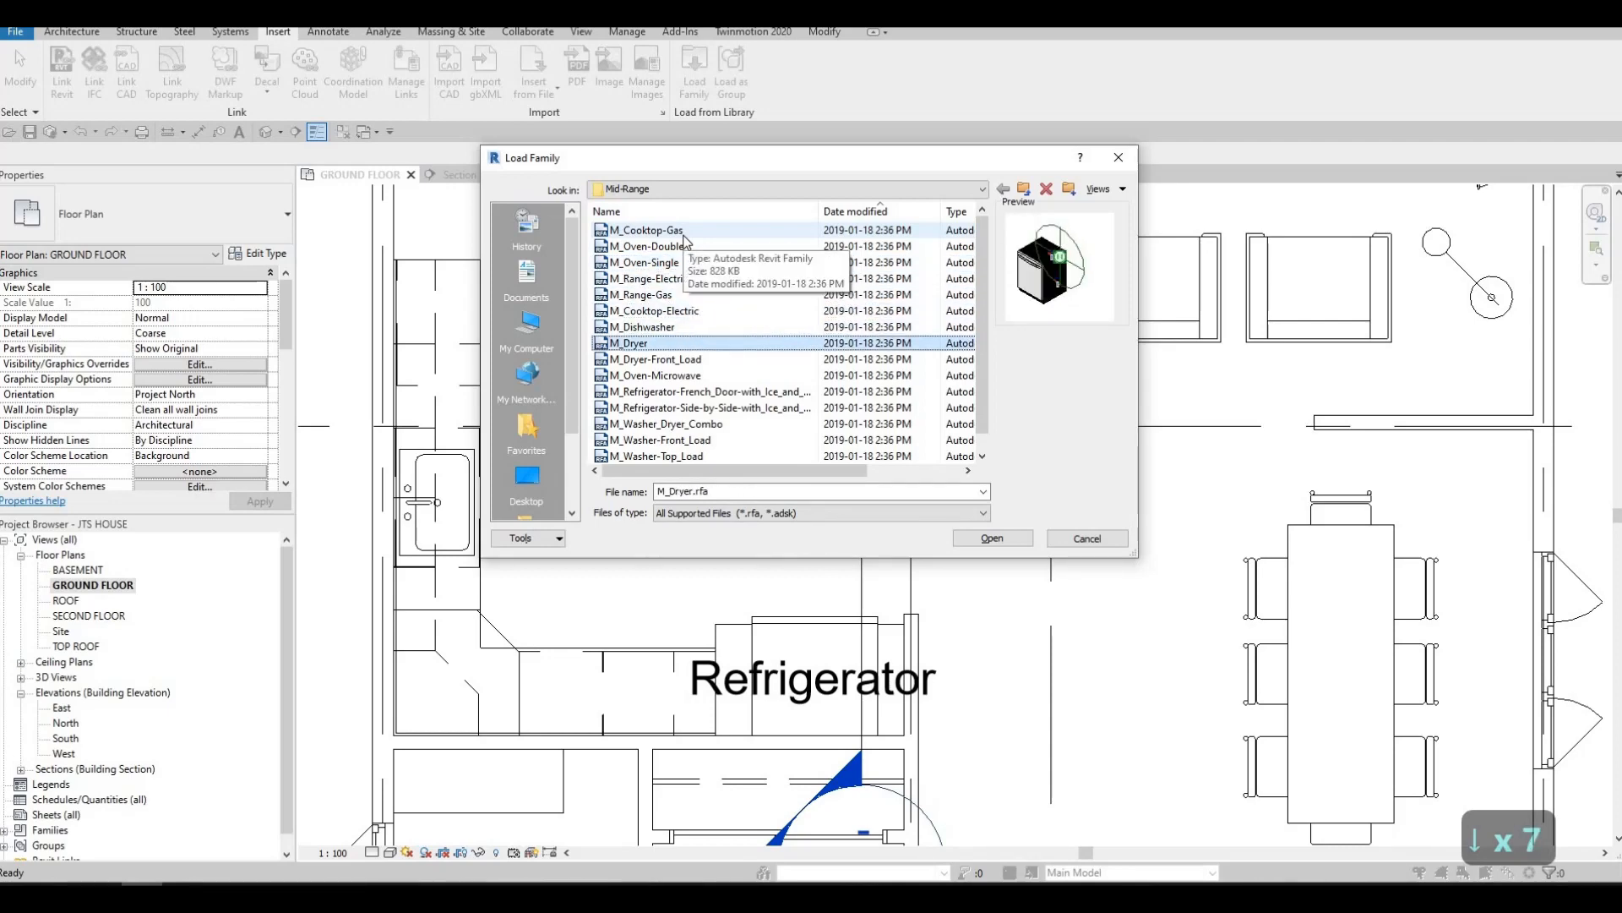
key("Down")
key("Down")
key("Down")
key("Down")
key("Down")
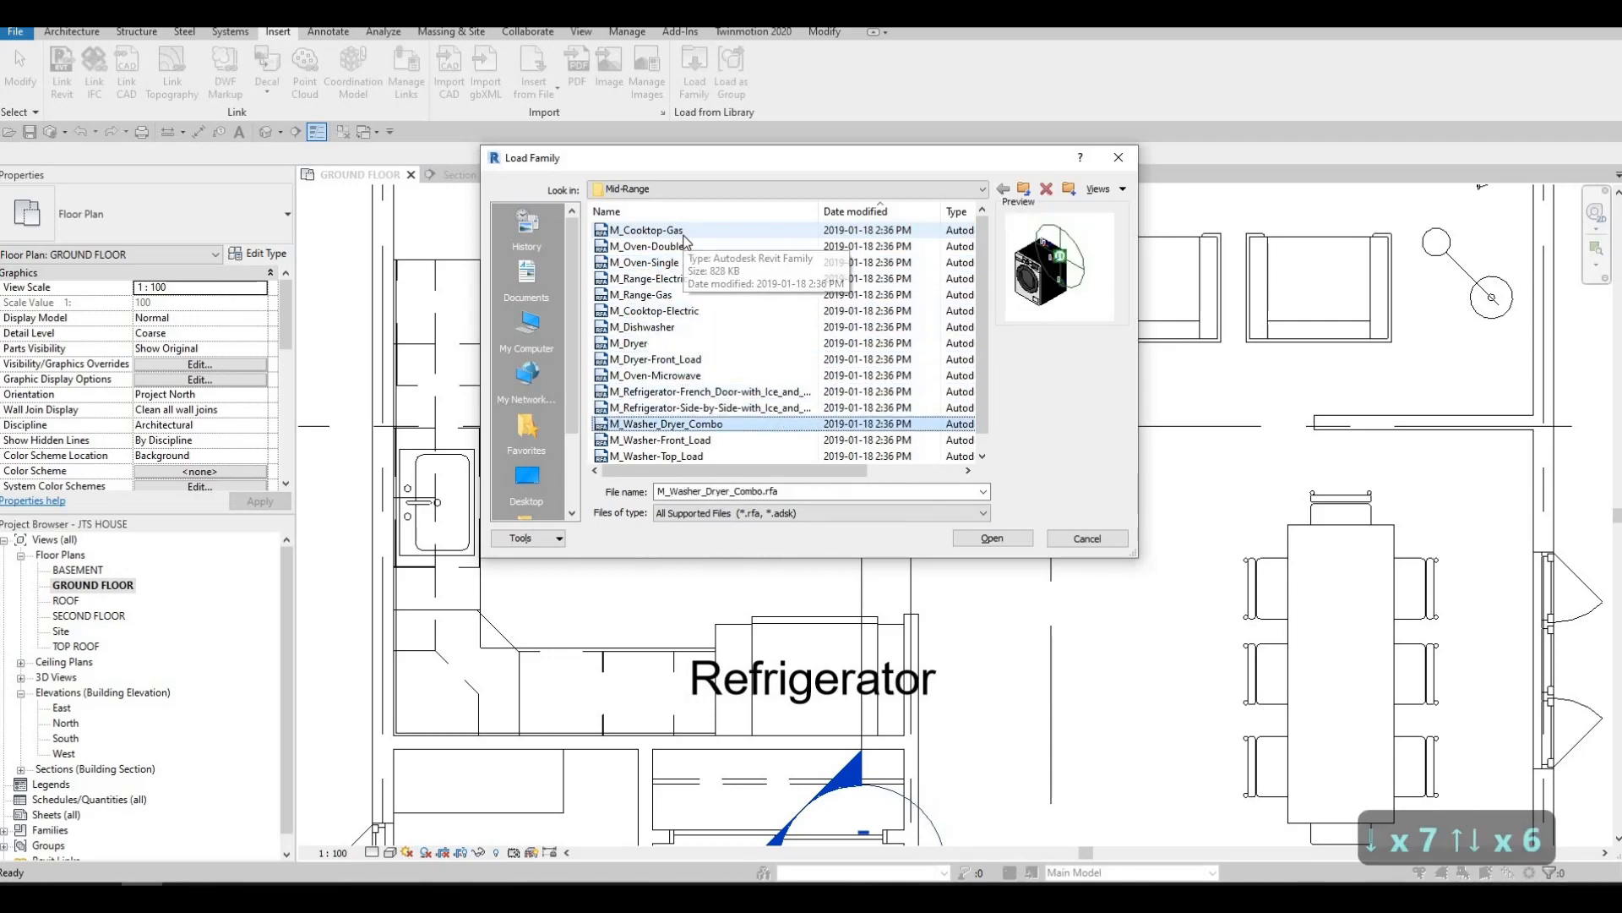
key("Down")
key("Down")
key("Down")
key("Down")
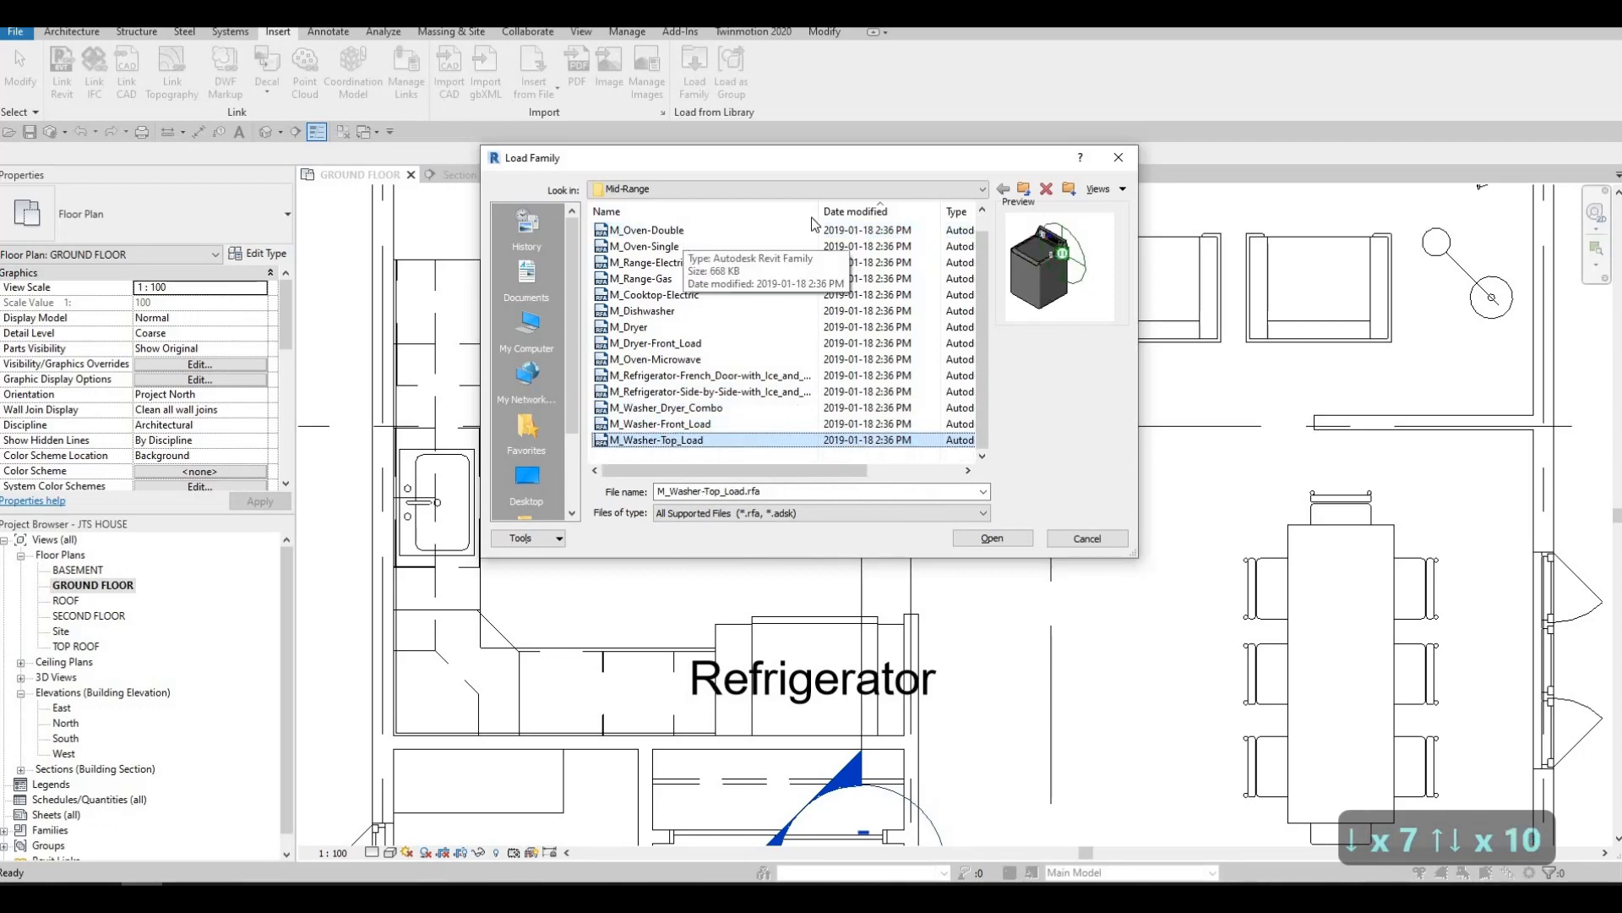
Load the M_Hood-Island family from the High-End folder of the Domestic specialty equipment library
left_click(794, 188)
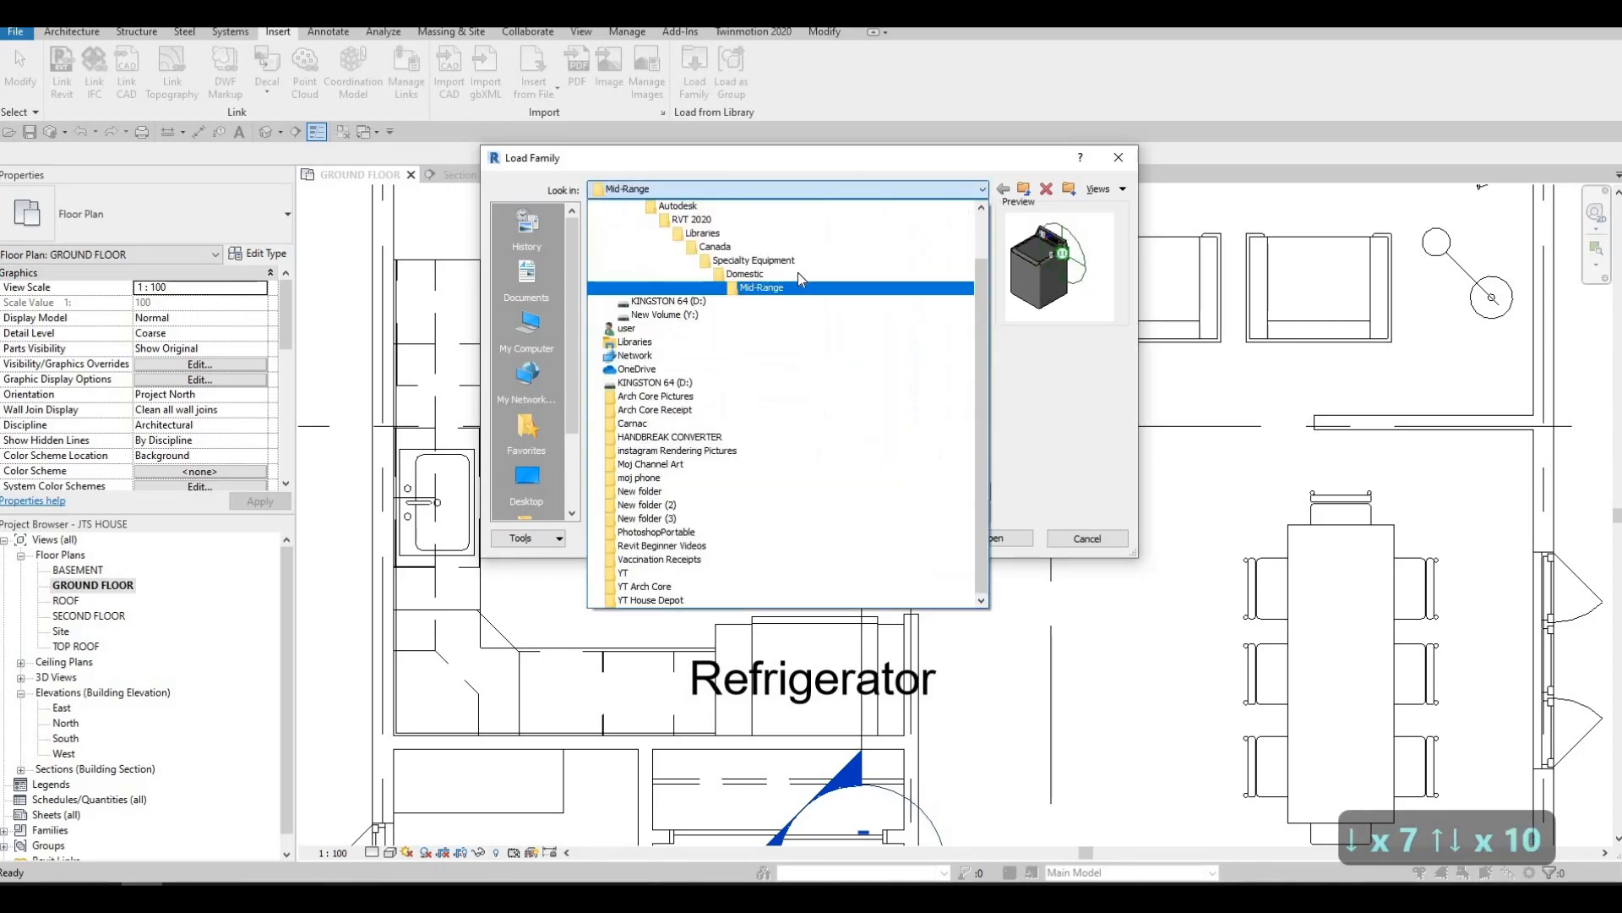
left_click(797, 273)
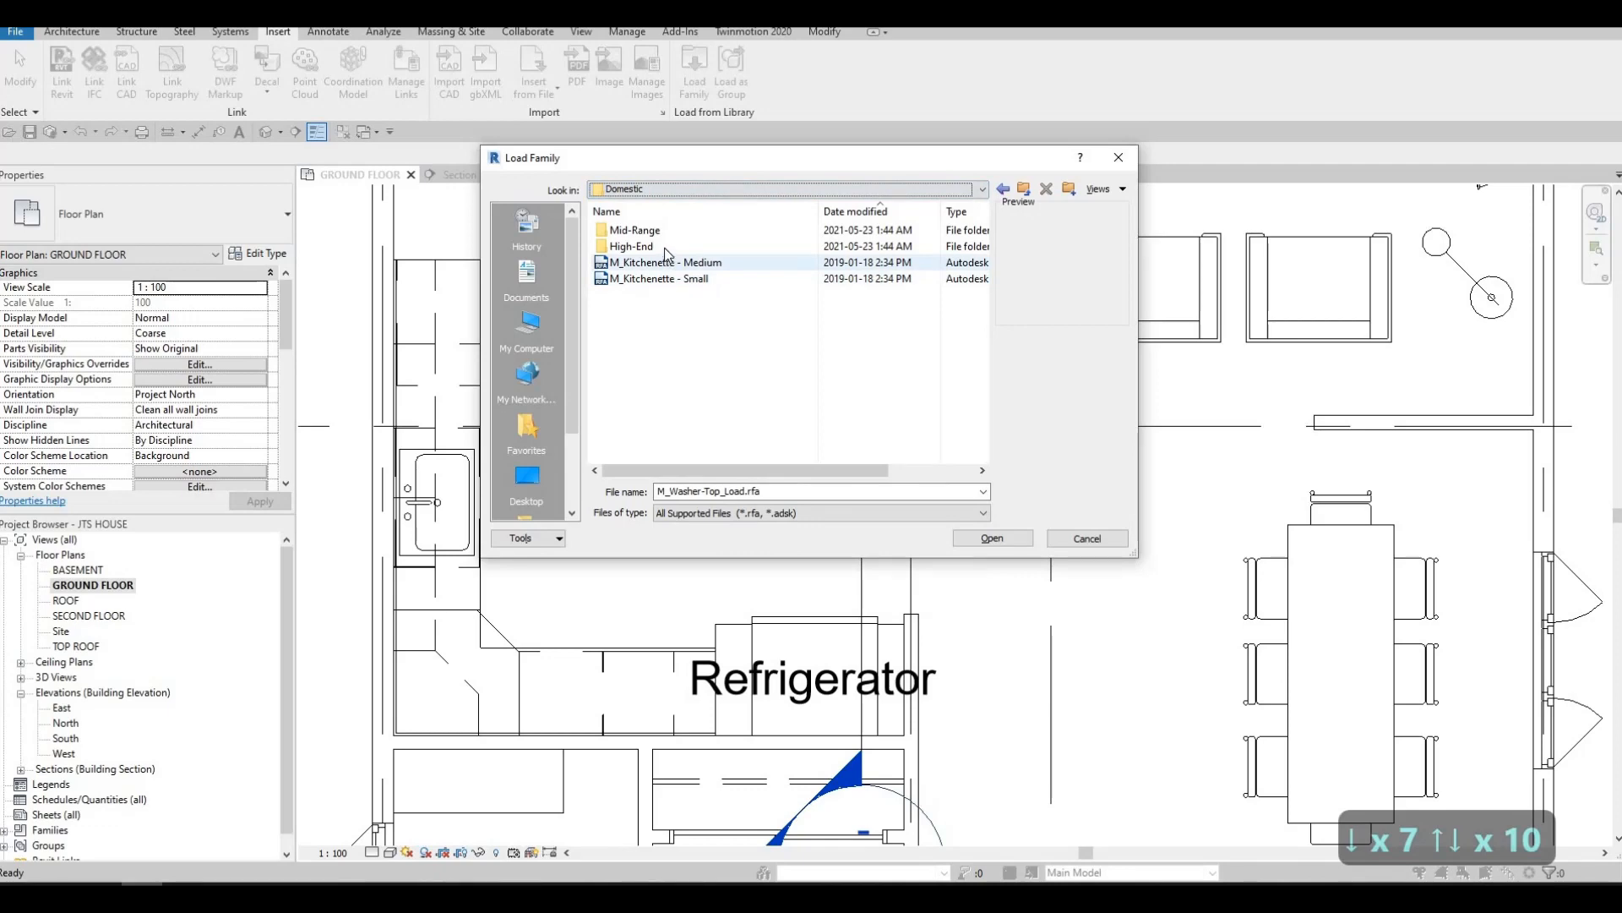
double_click(666, 247)
left_click(682, 231)
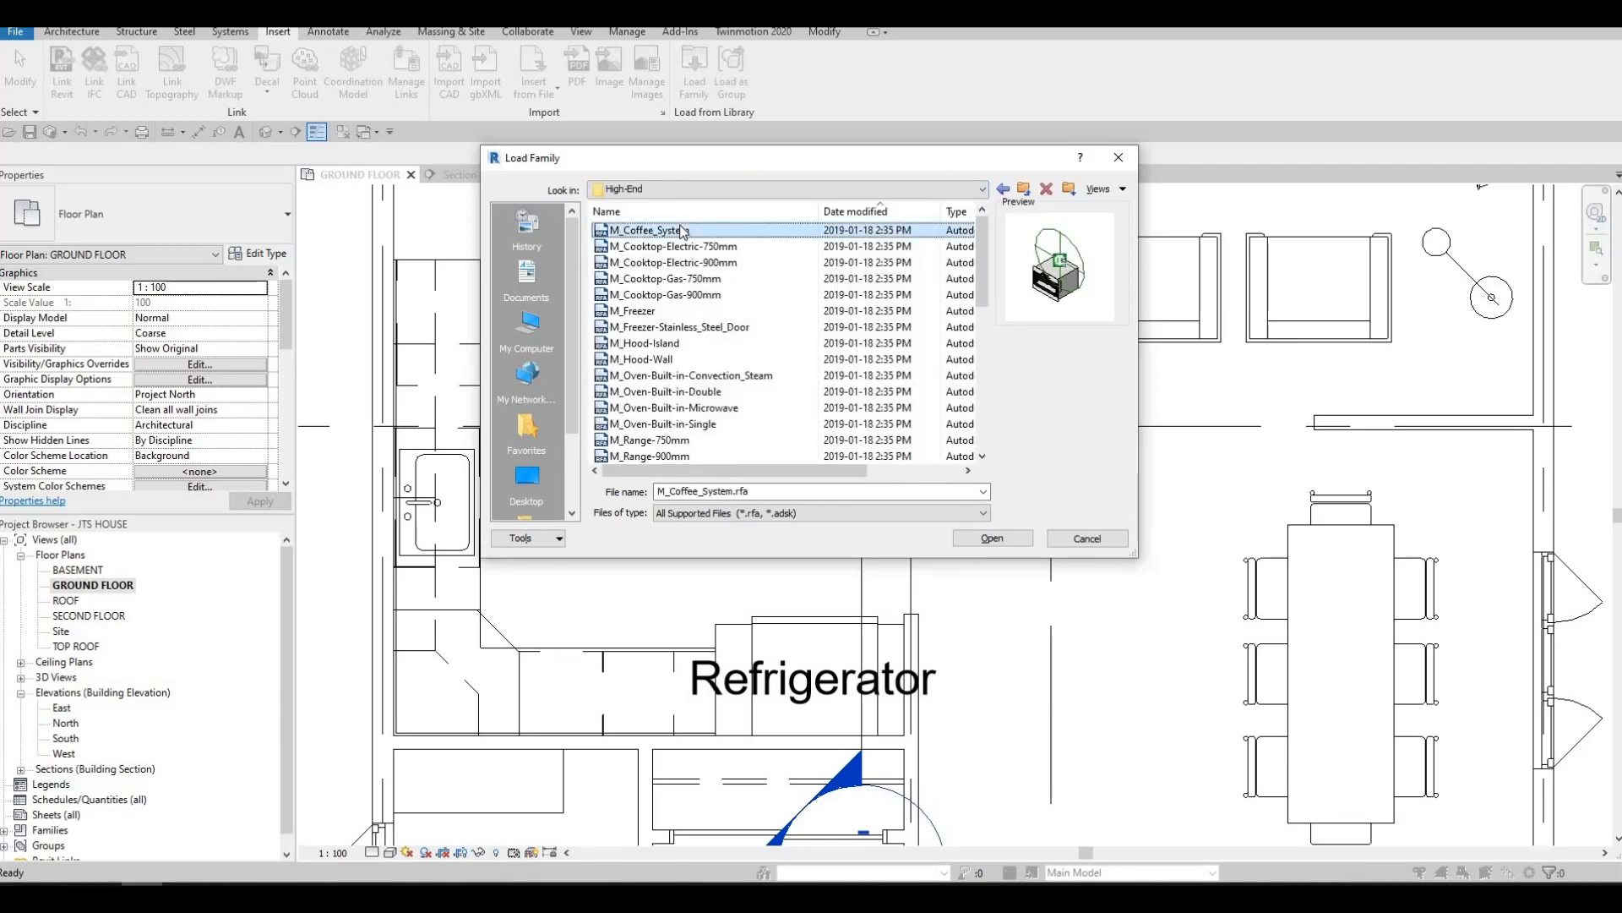
key("Down")
key("Down")
key("Down")
key("Down")
key("Down")
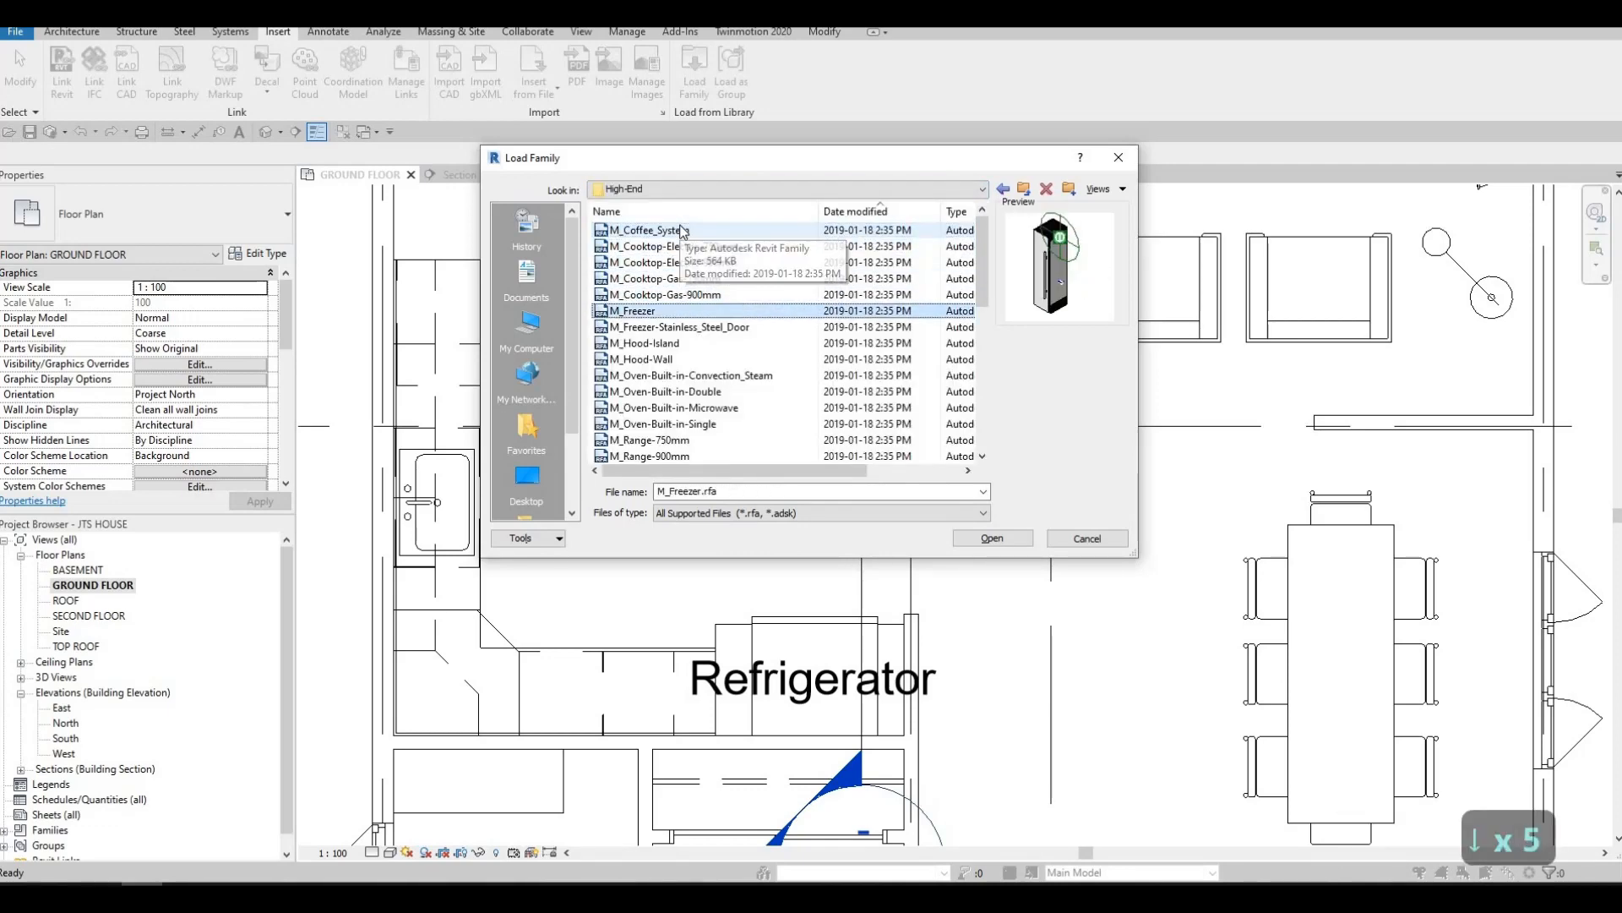
key("Down")
key("Down")
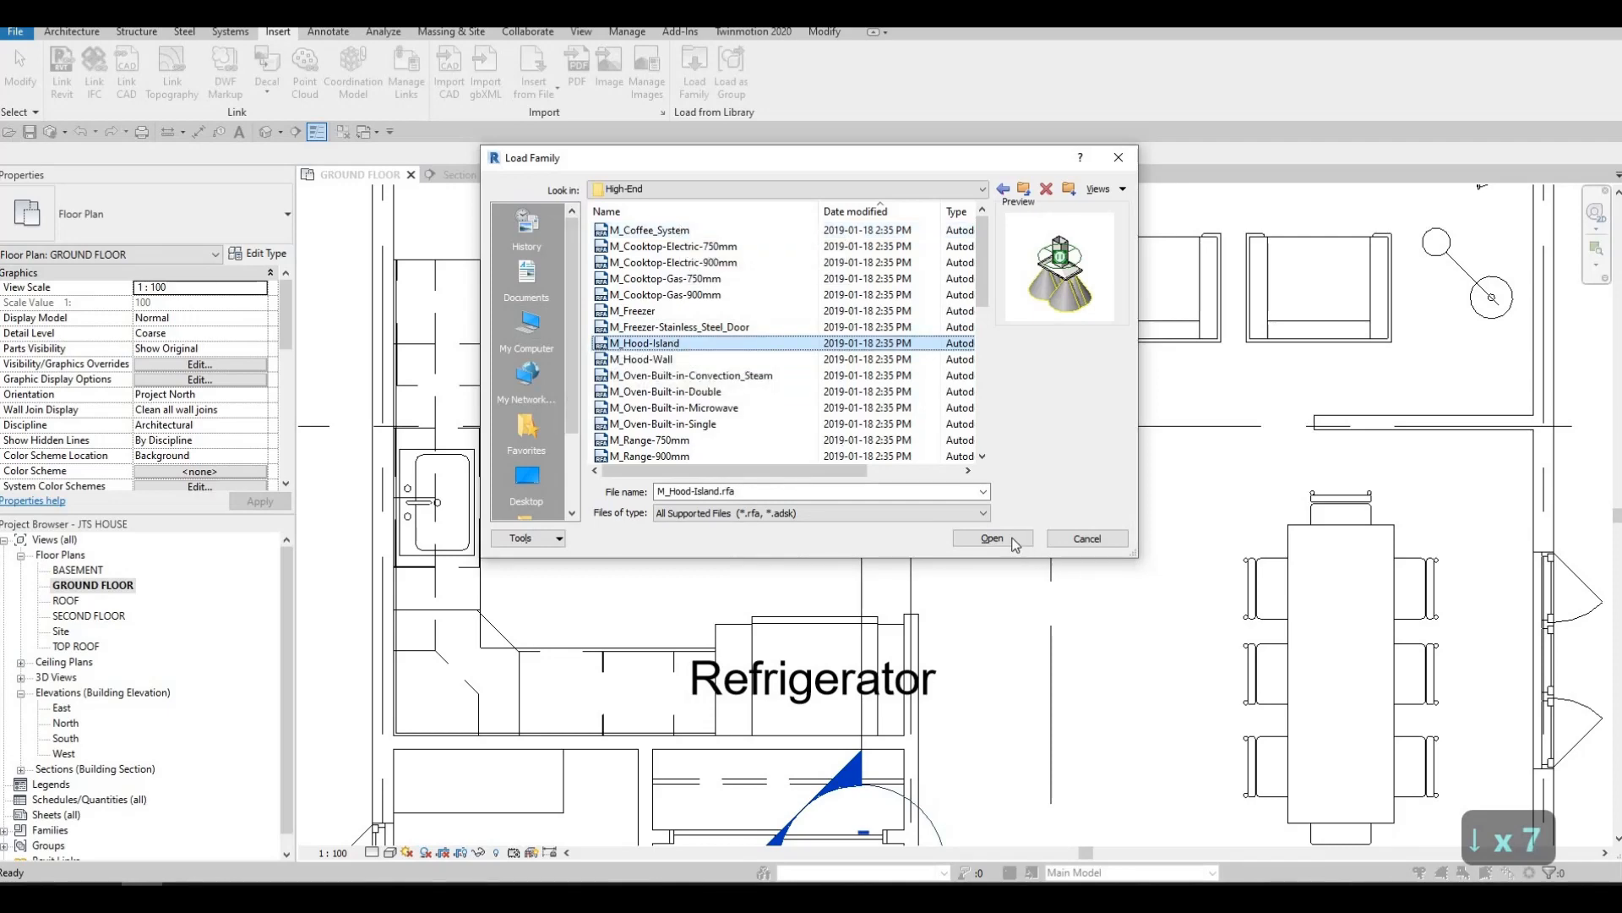
double_click(669, 344)
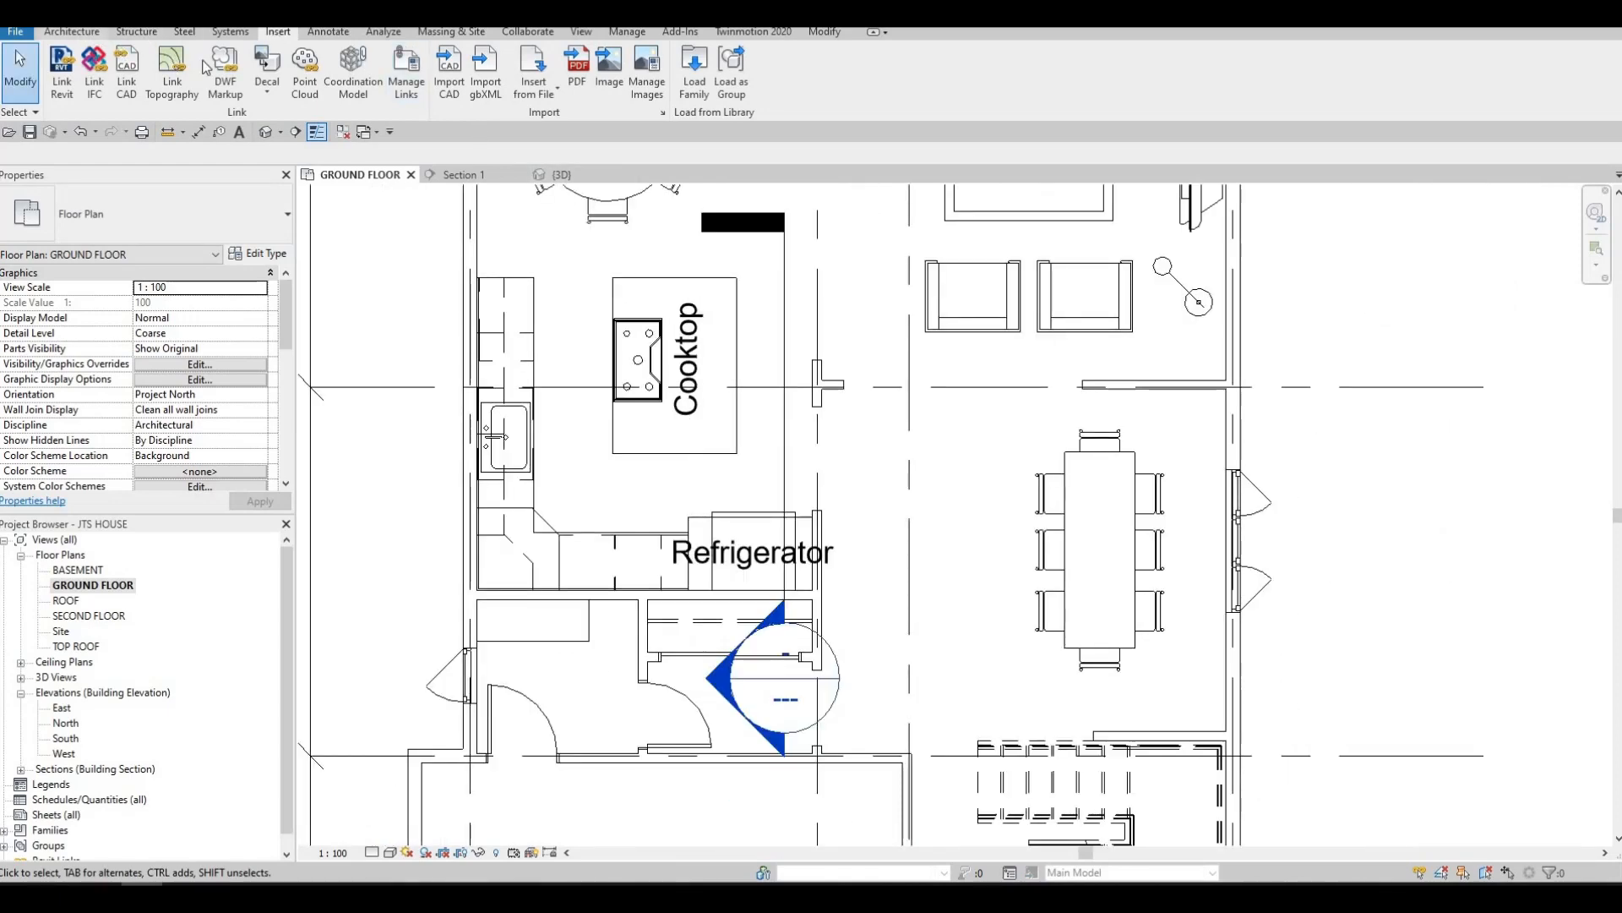
Place the M_Hood-Island 1100mm vent hood centred over the island's gas cooktop, rotated to run parallel with it
left_click(72, 32)
left_click(205, 64)
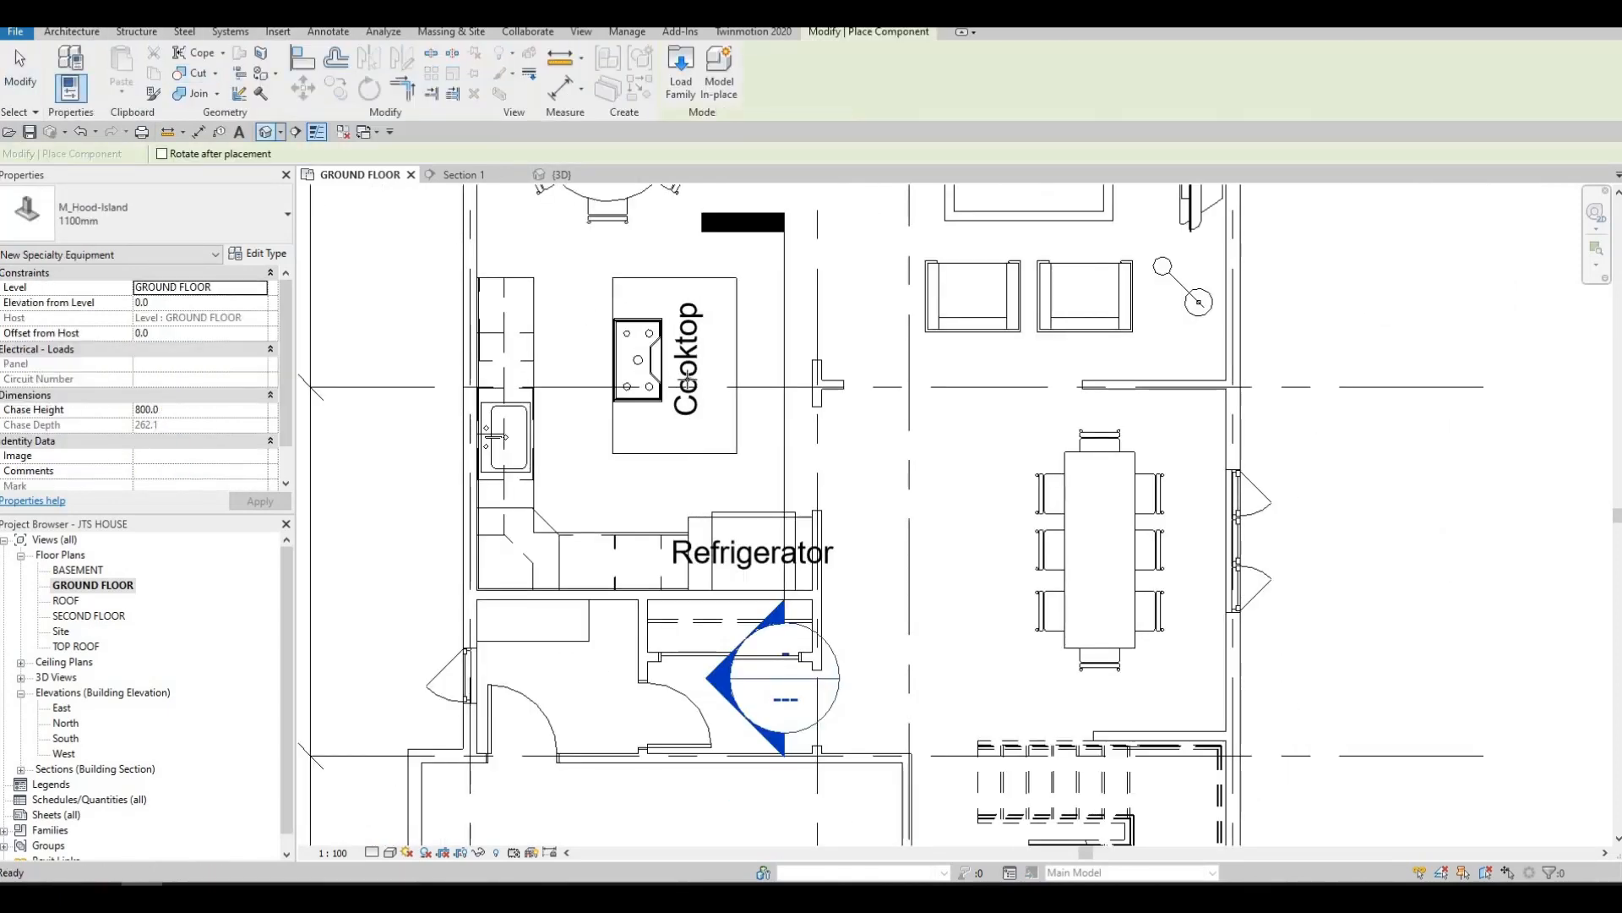
key("space")
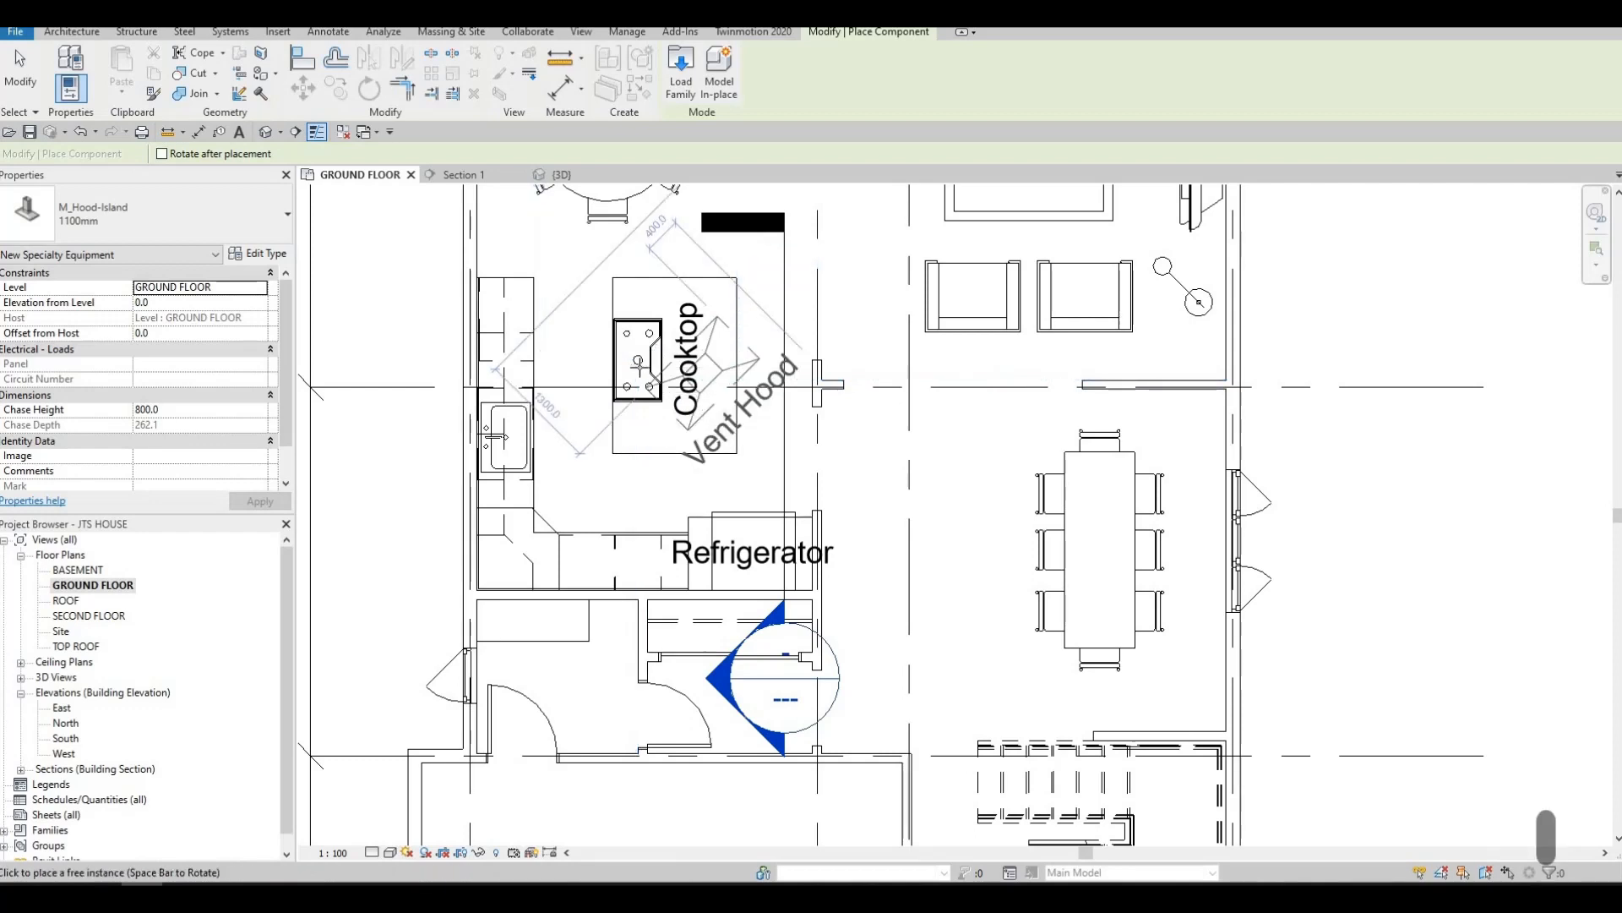
key("space")
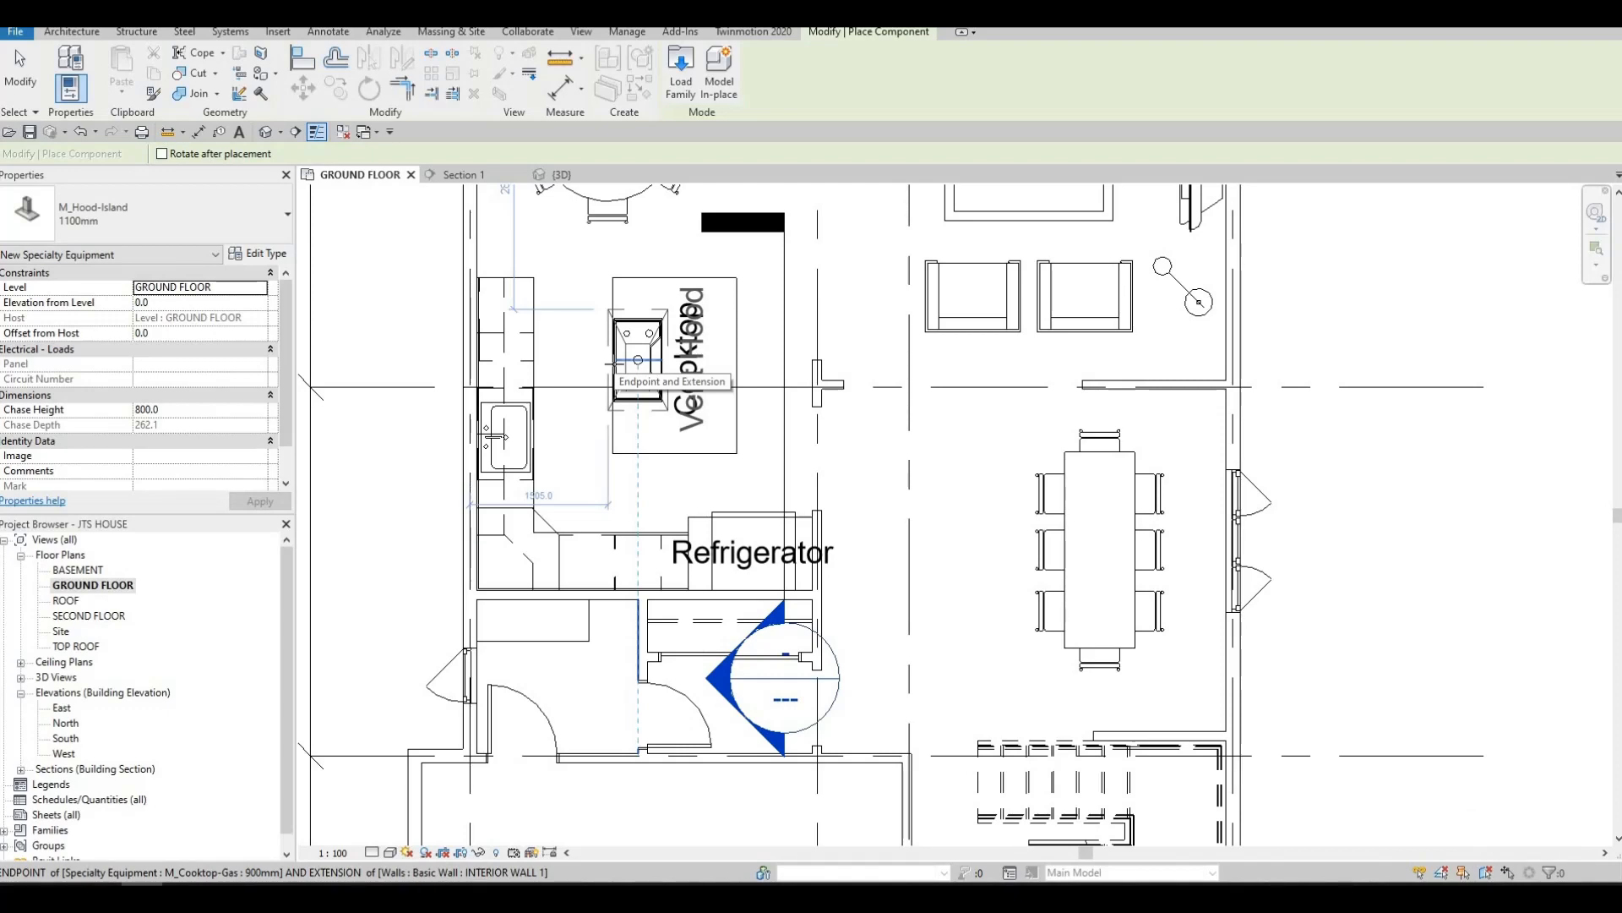
left_click(638, 360)
key("Escape")
key("Escape")
key("Escape")
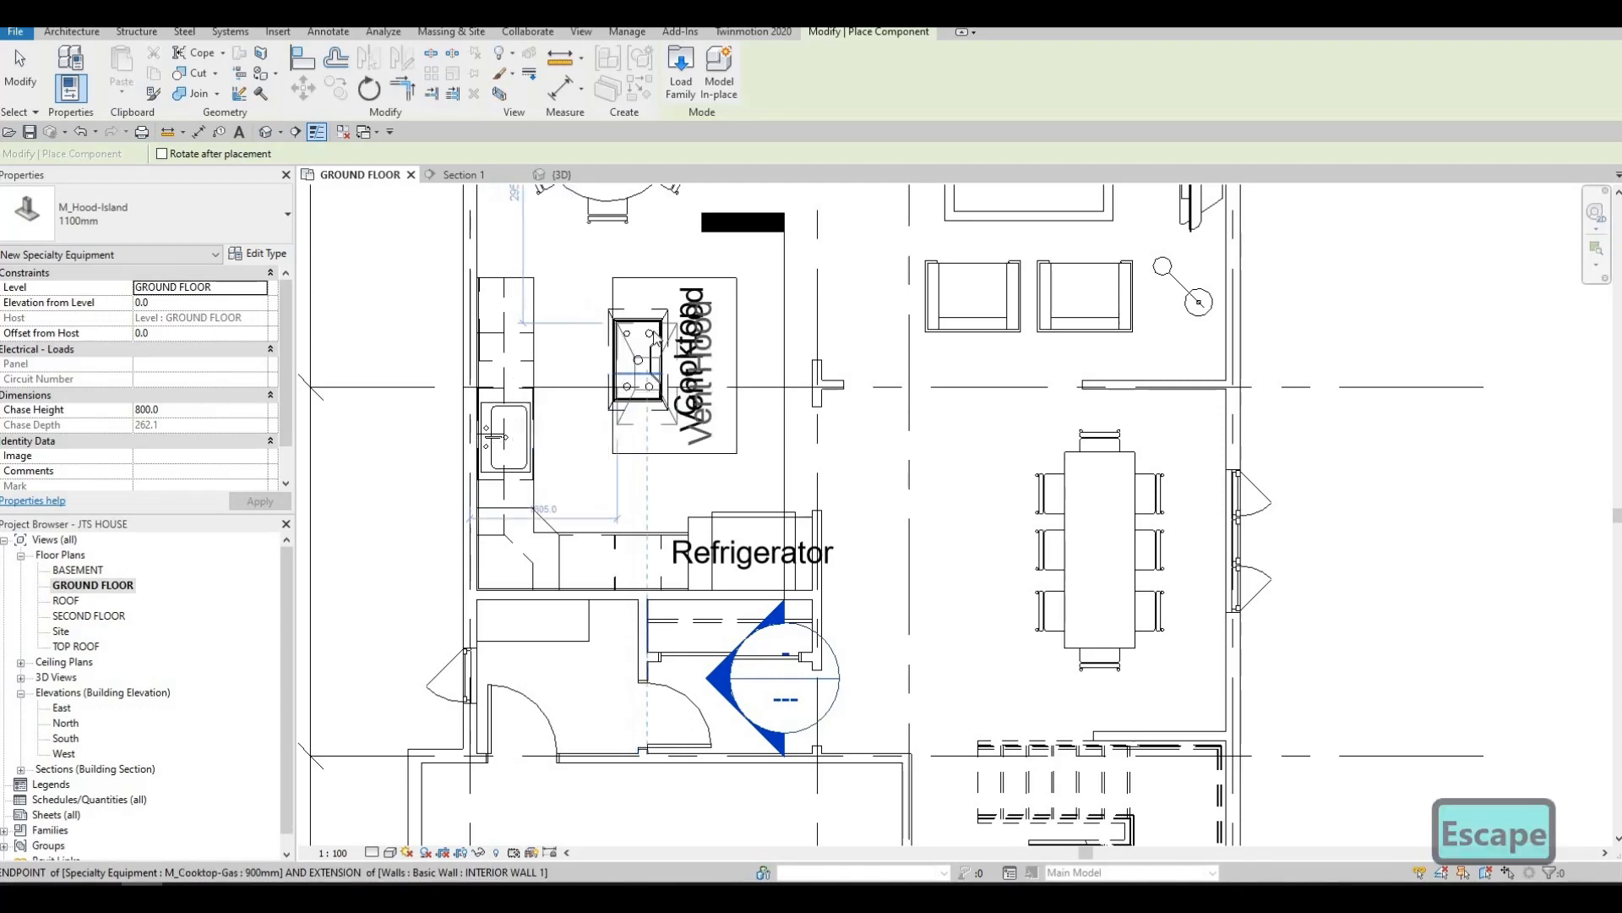
Try to move the gas cooktop's label clear of the overlapping vent hood label, and undo the move
left_click(672, 380)
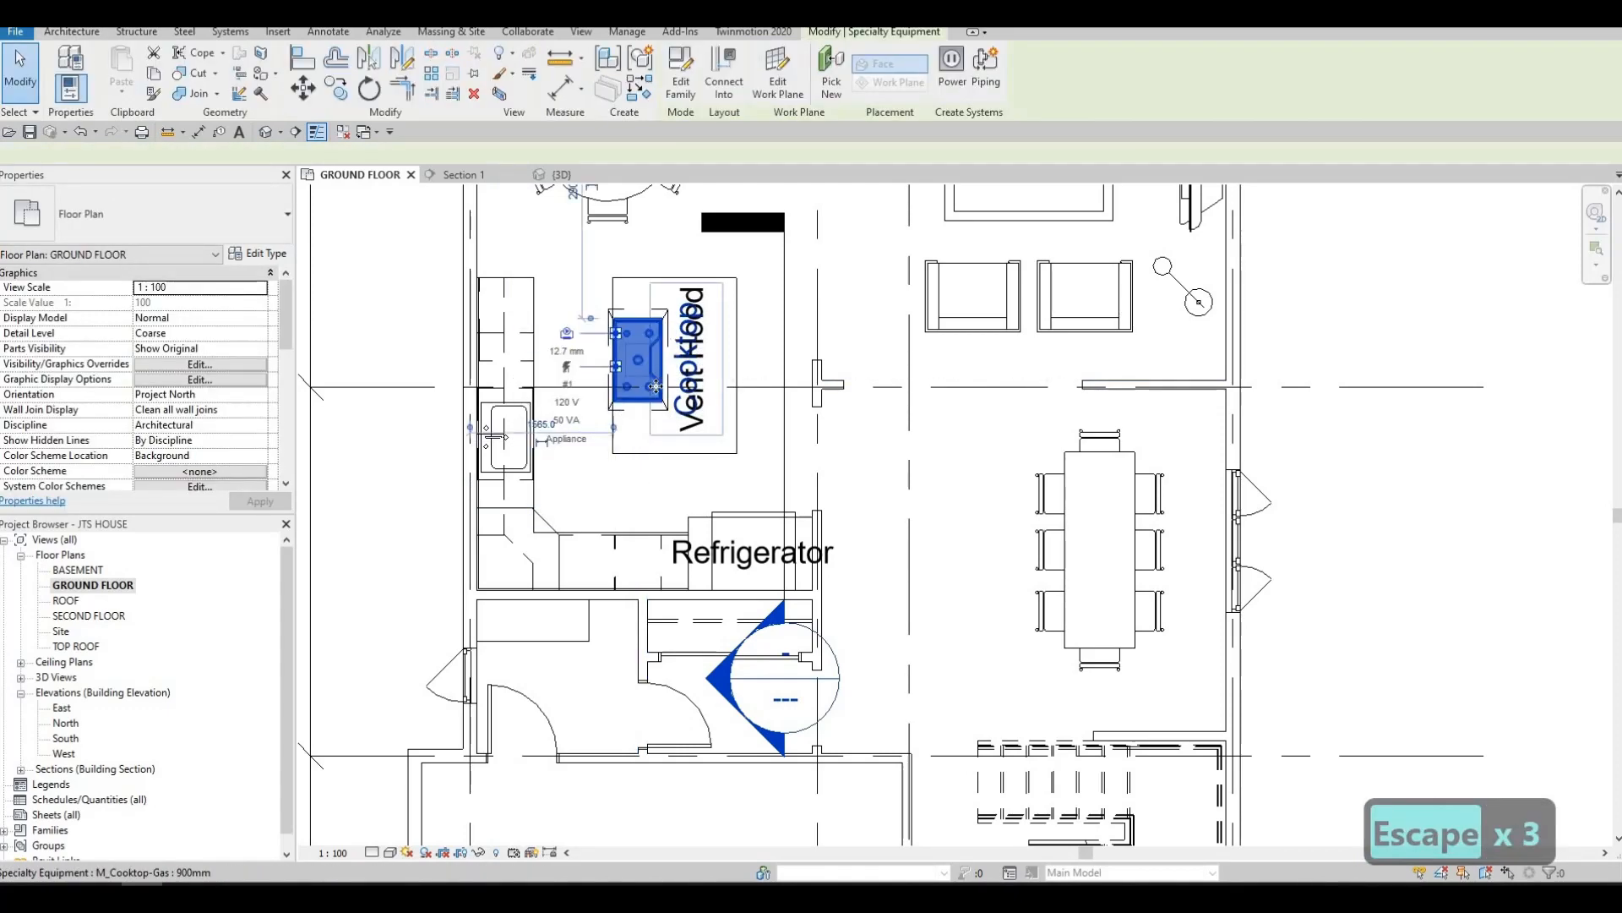
scroll(698, 456, "up", 2)
key("Escape")
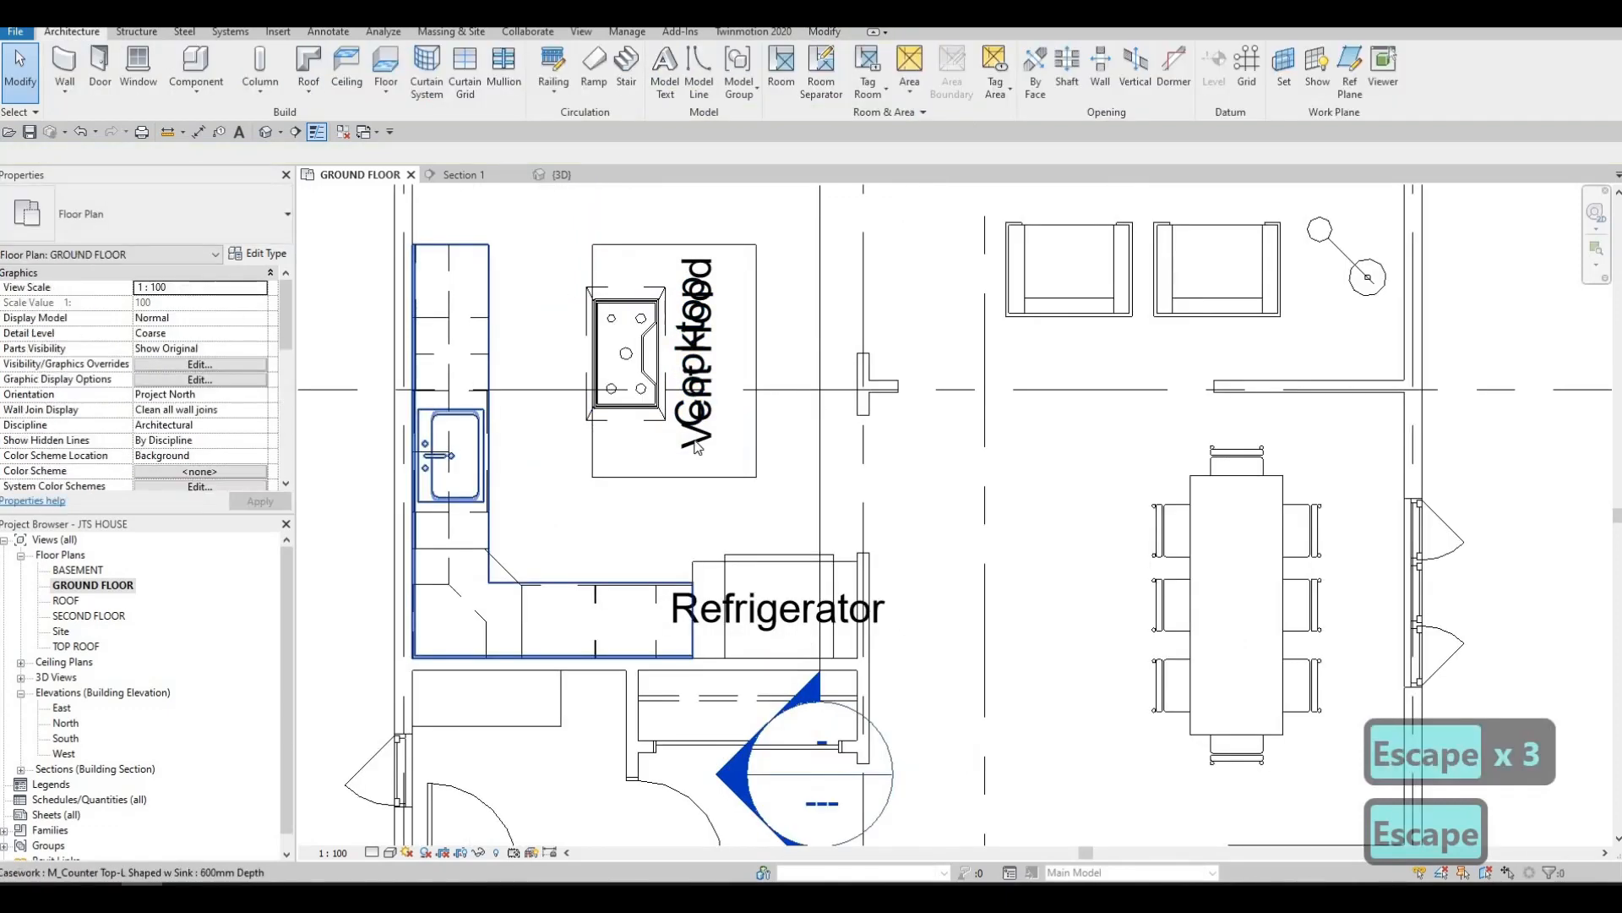
scroll(684, 423, "up", 2)
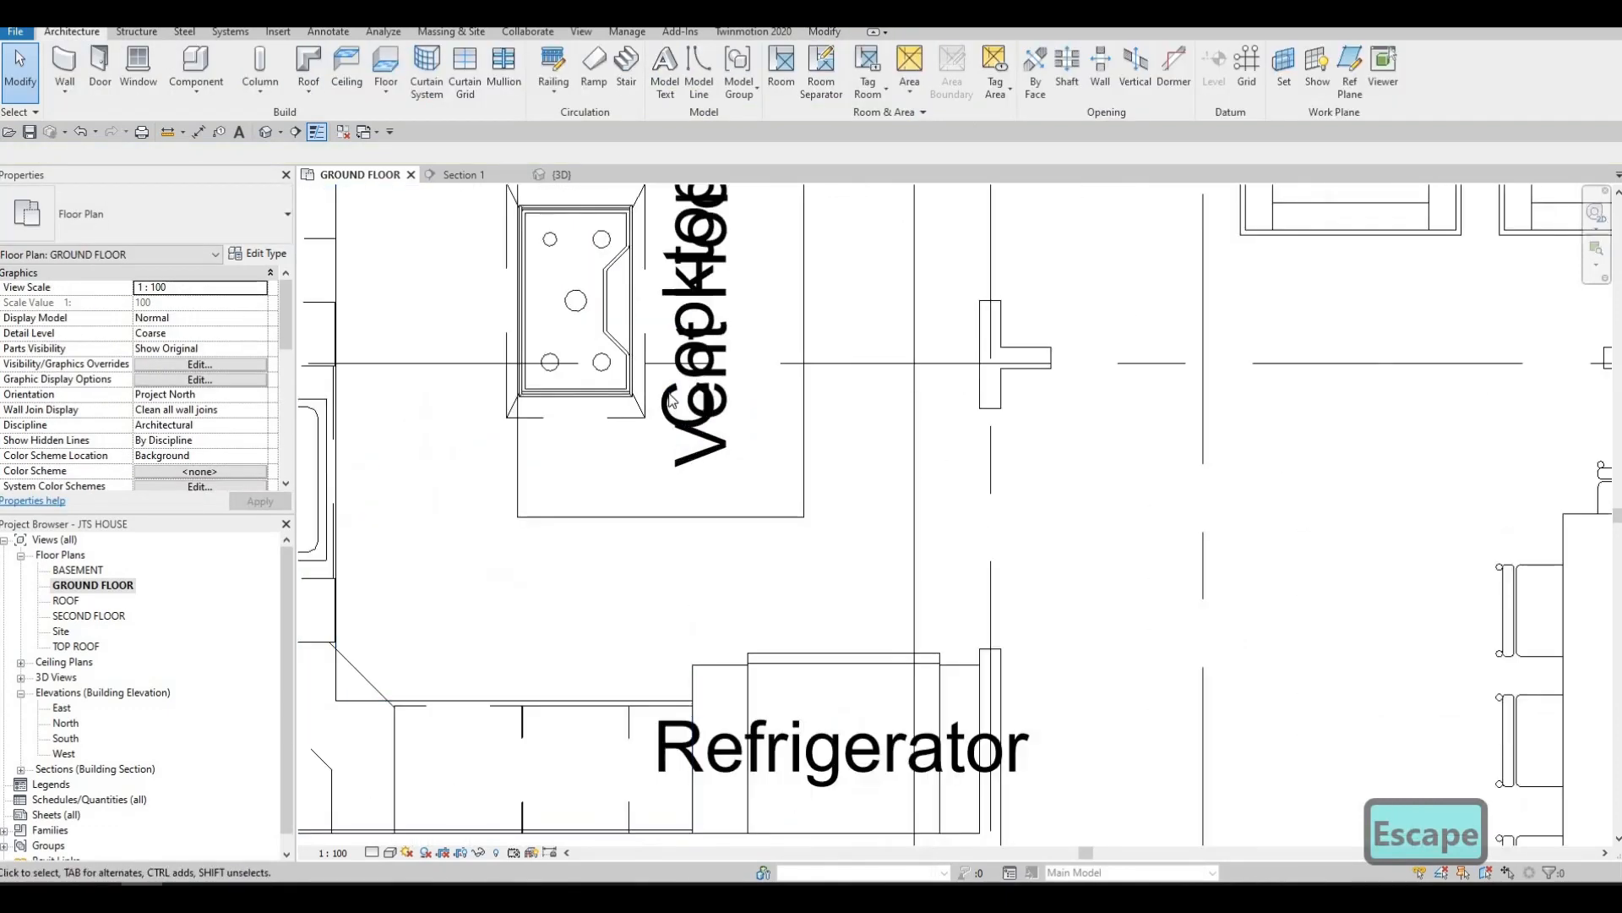
key("Tab")
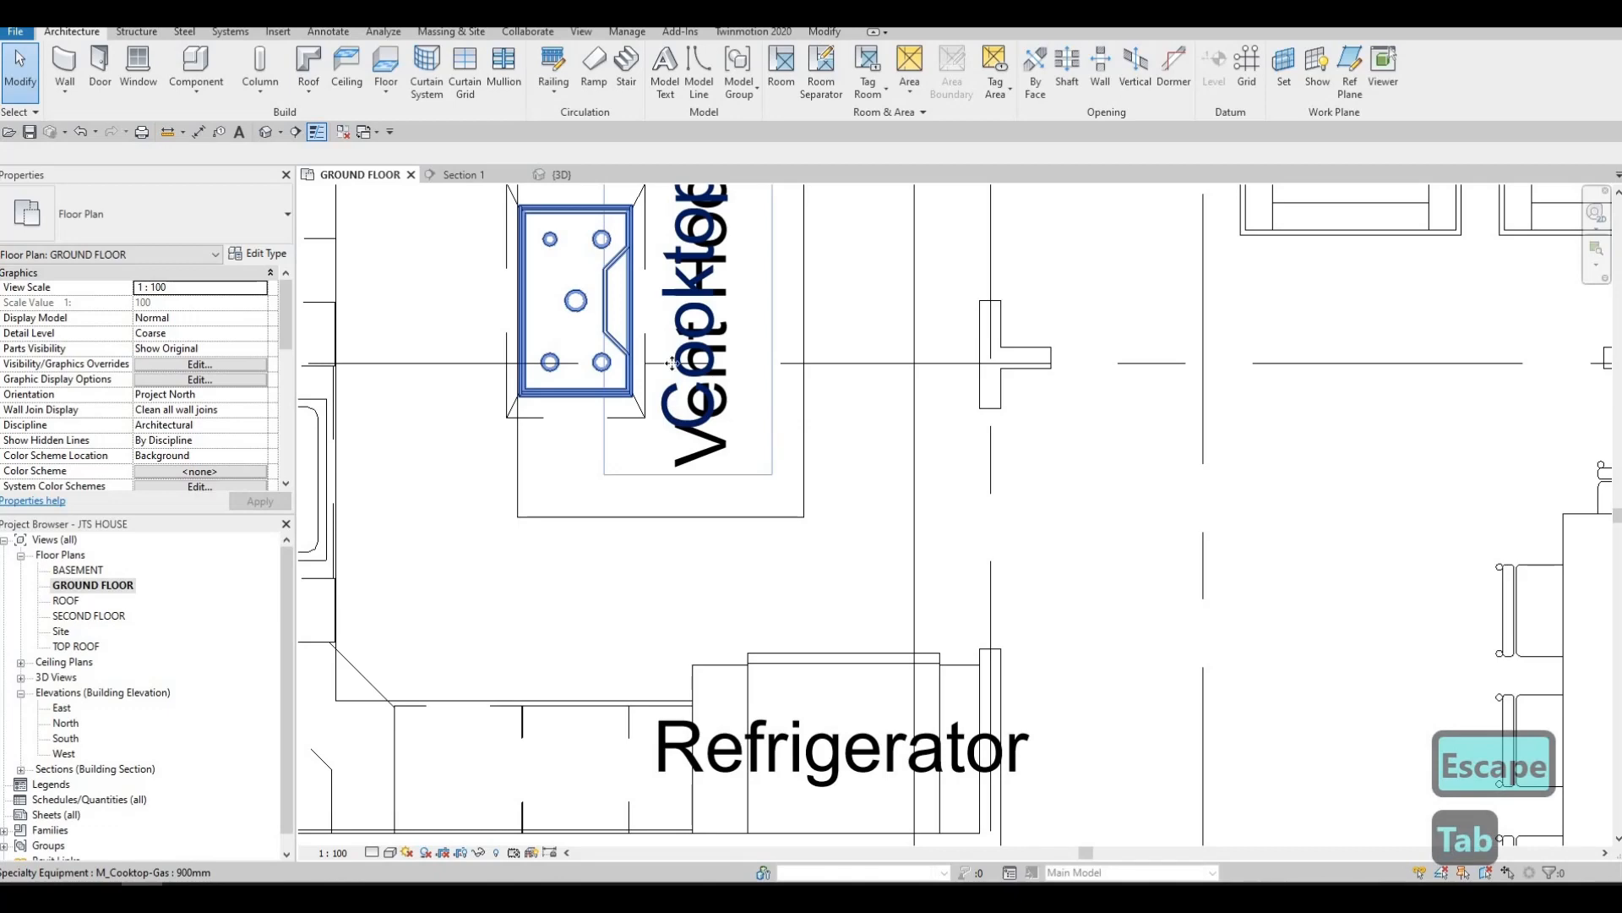
left_click(672, 363)
middle_click_drag(671, 364, 677, 426)
scroll(683, 469, "down", 1)
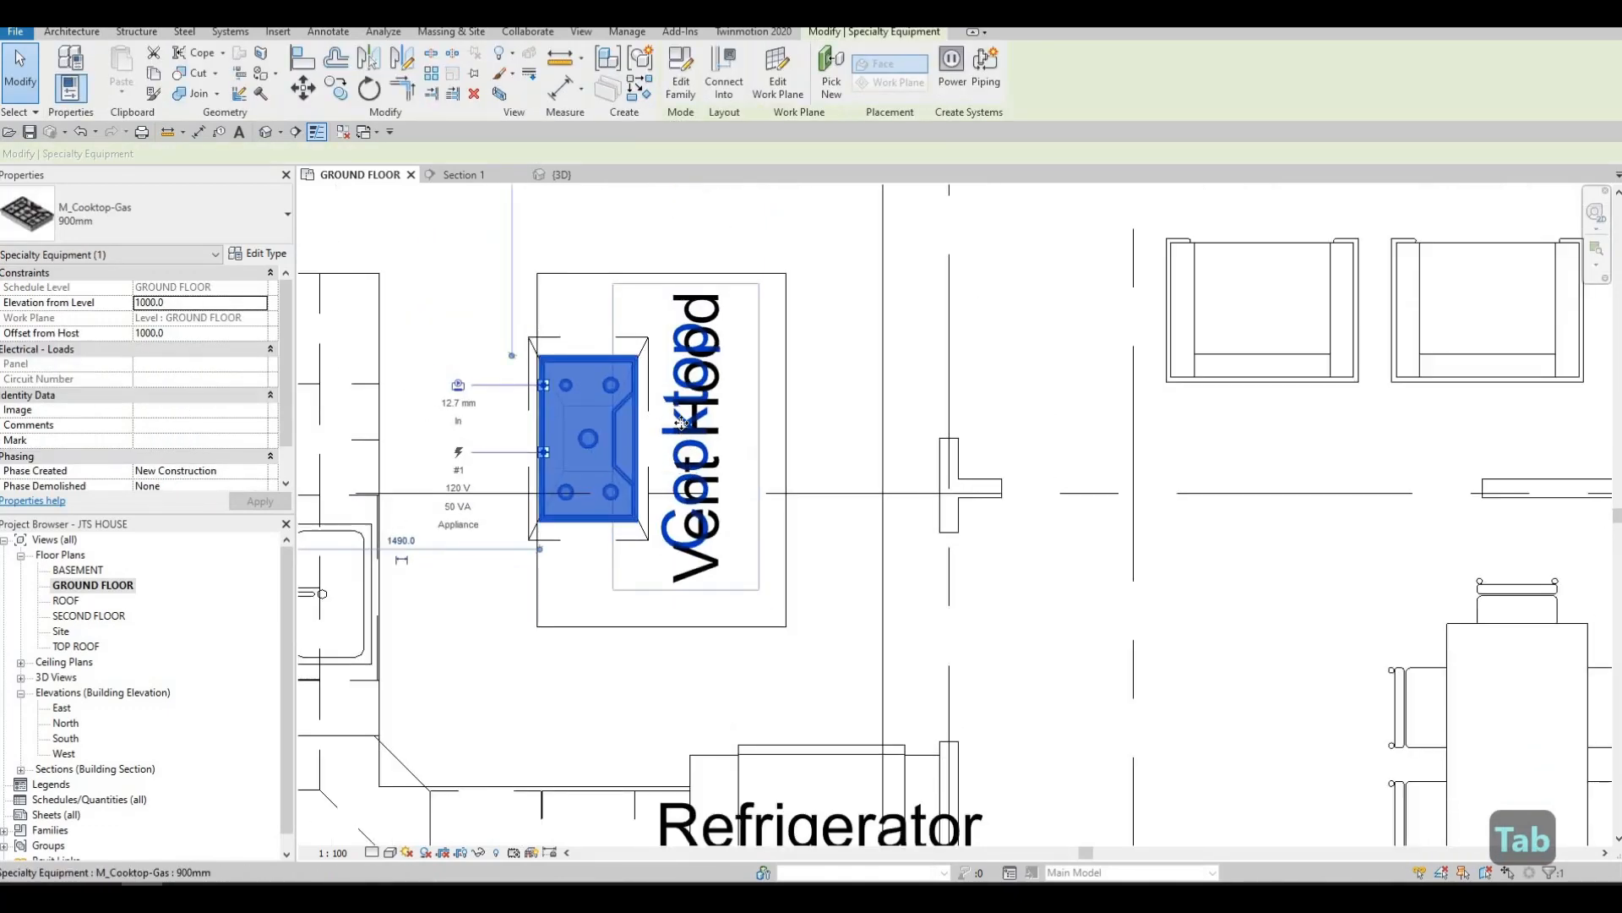
left_click_drag(681, 422, 710, 446)
key("ctrl+z")
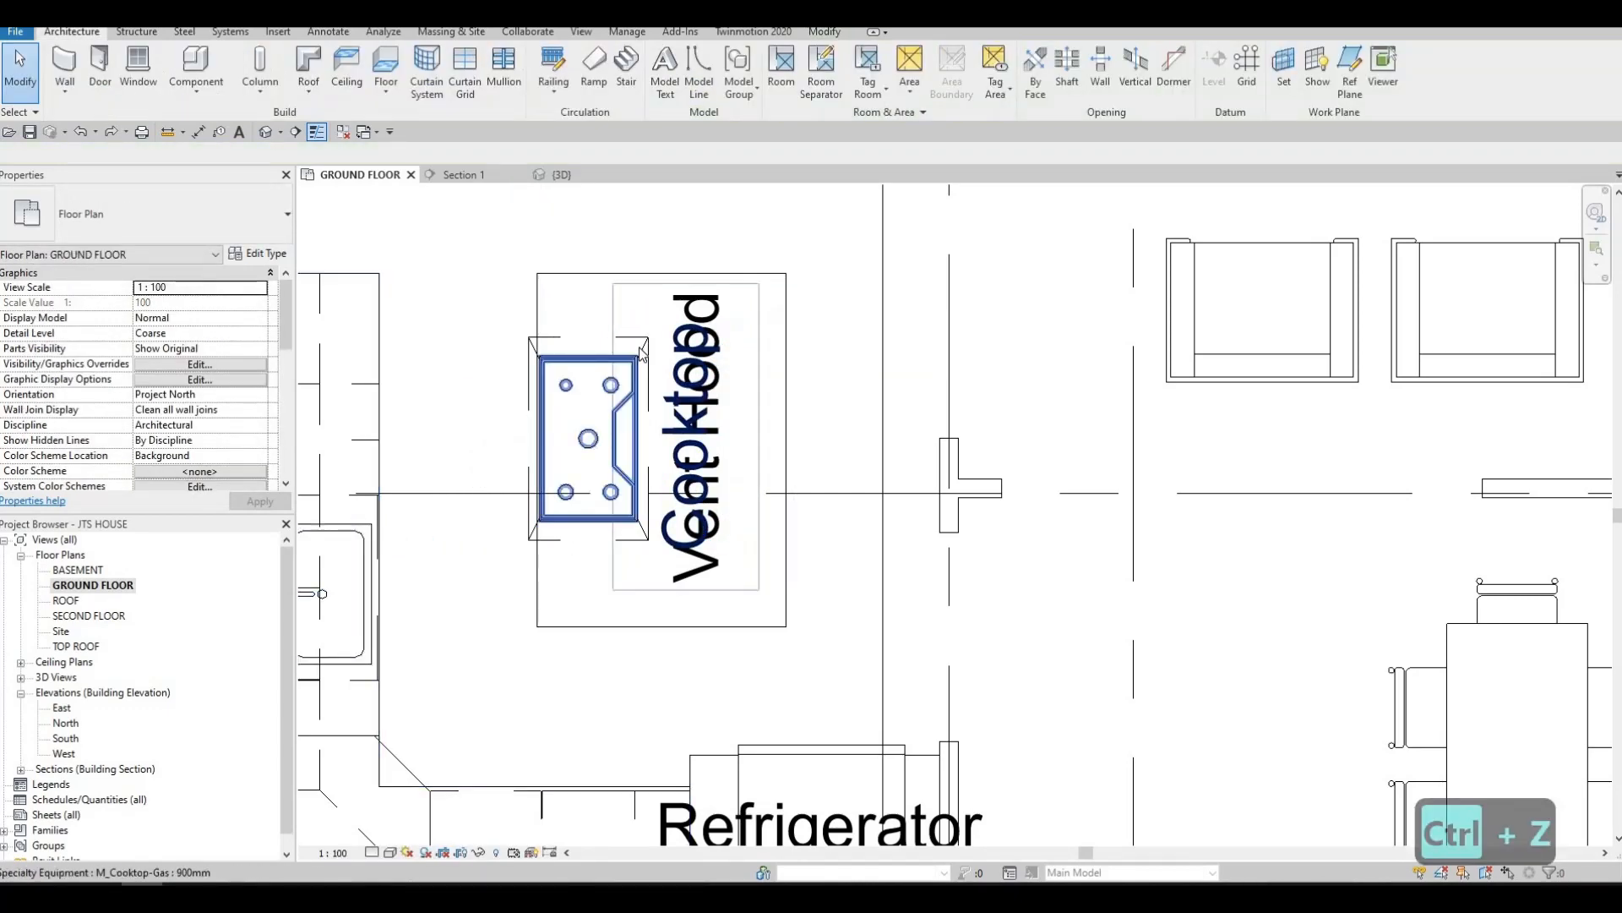
key("Escape")
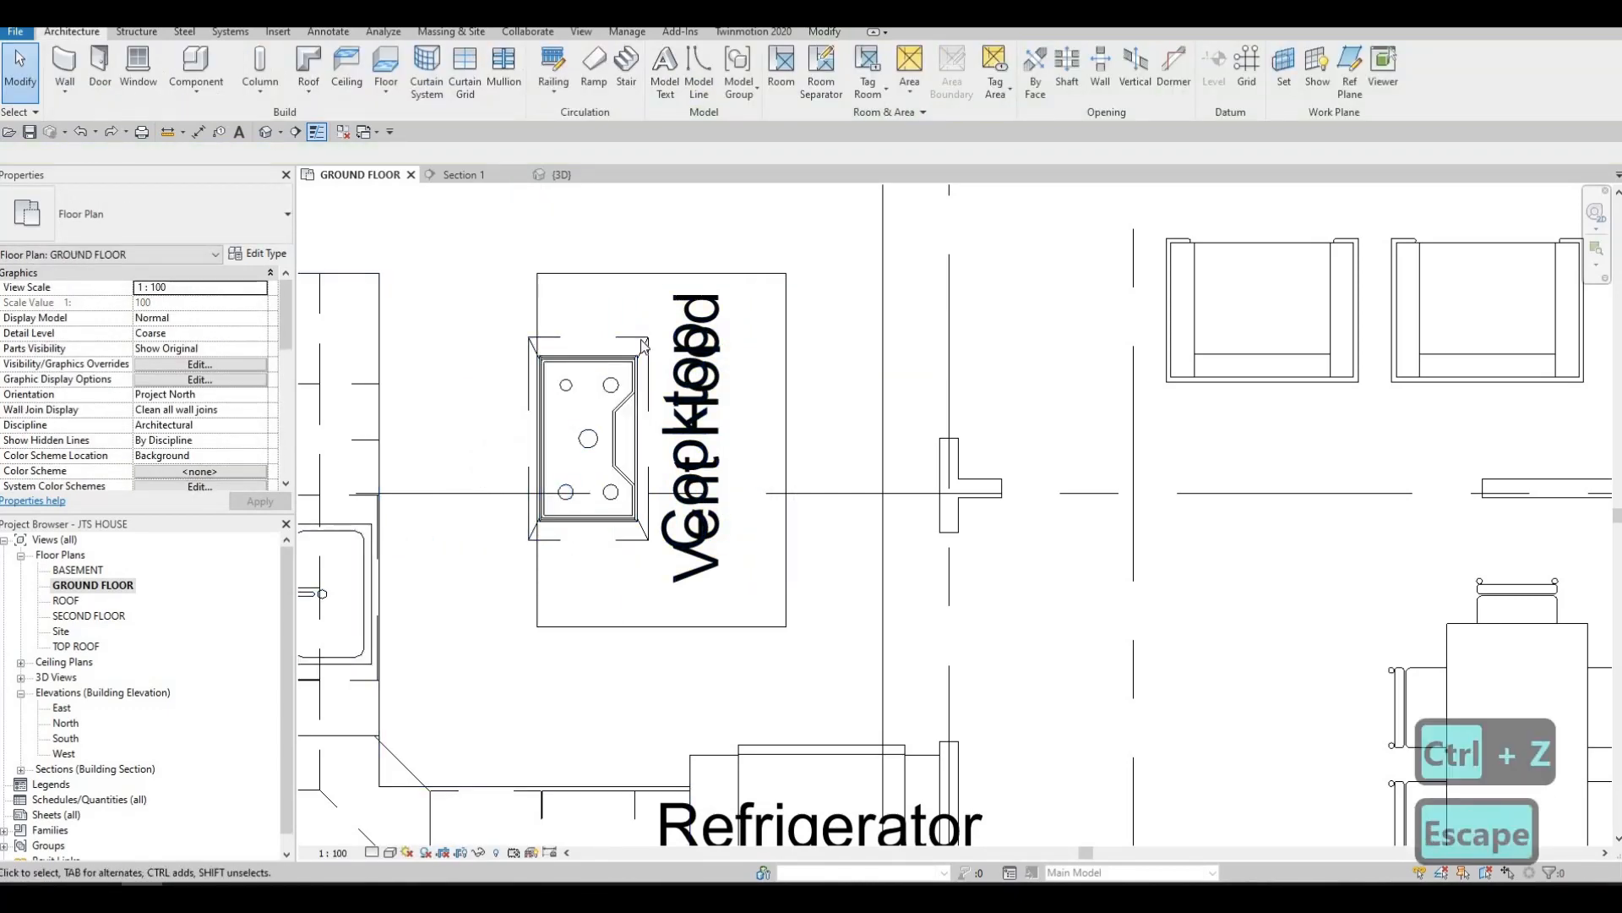
Turn off Show Label in the type properties of the M_Hood-Island 1100mm vent hood
left_click(673, 359)
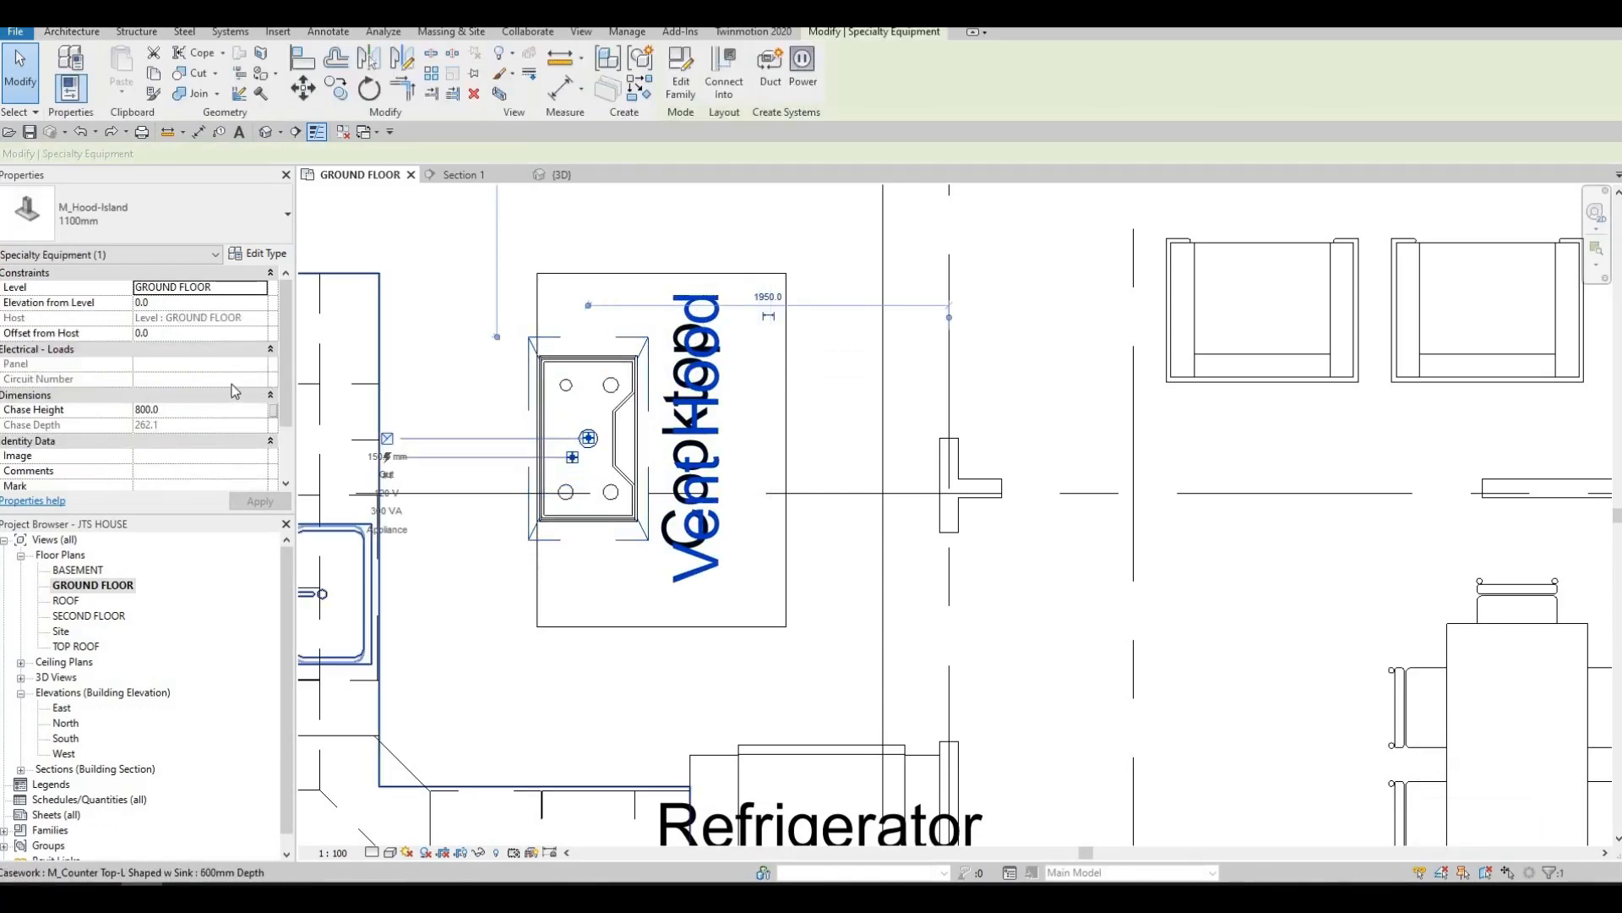
scroll(291, 420, "down", 2)
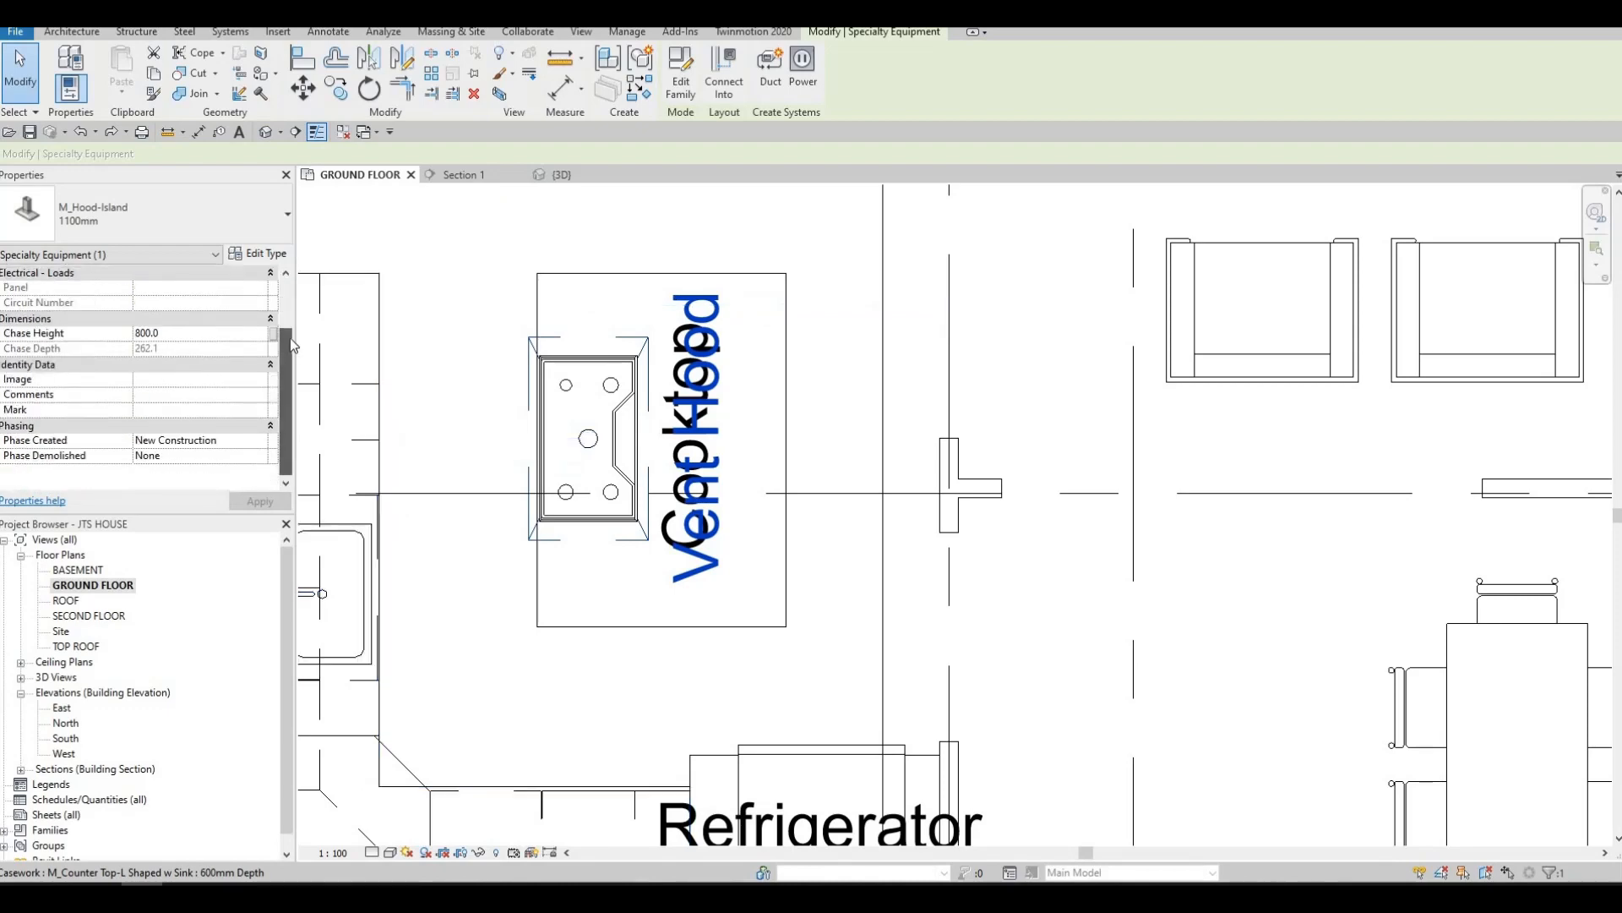
scroll(266, 272, "up", 2)
left_click(268, 255)
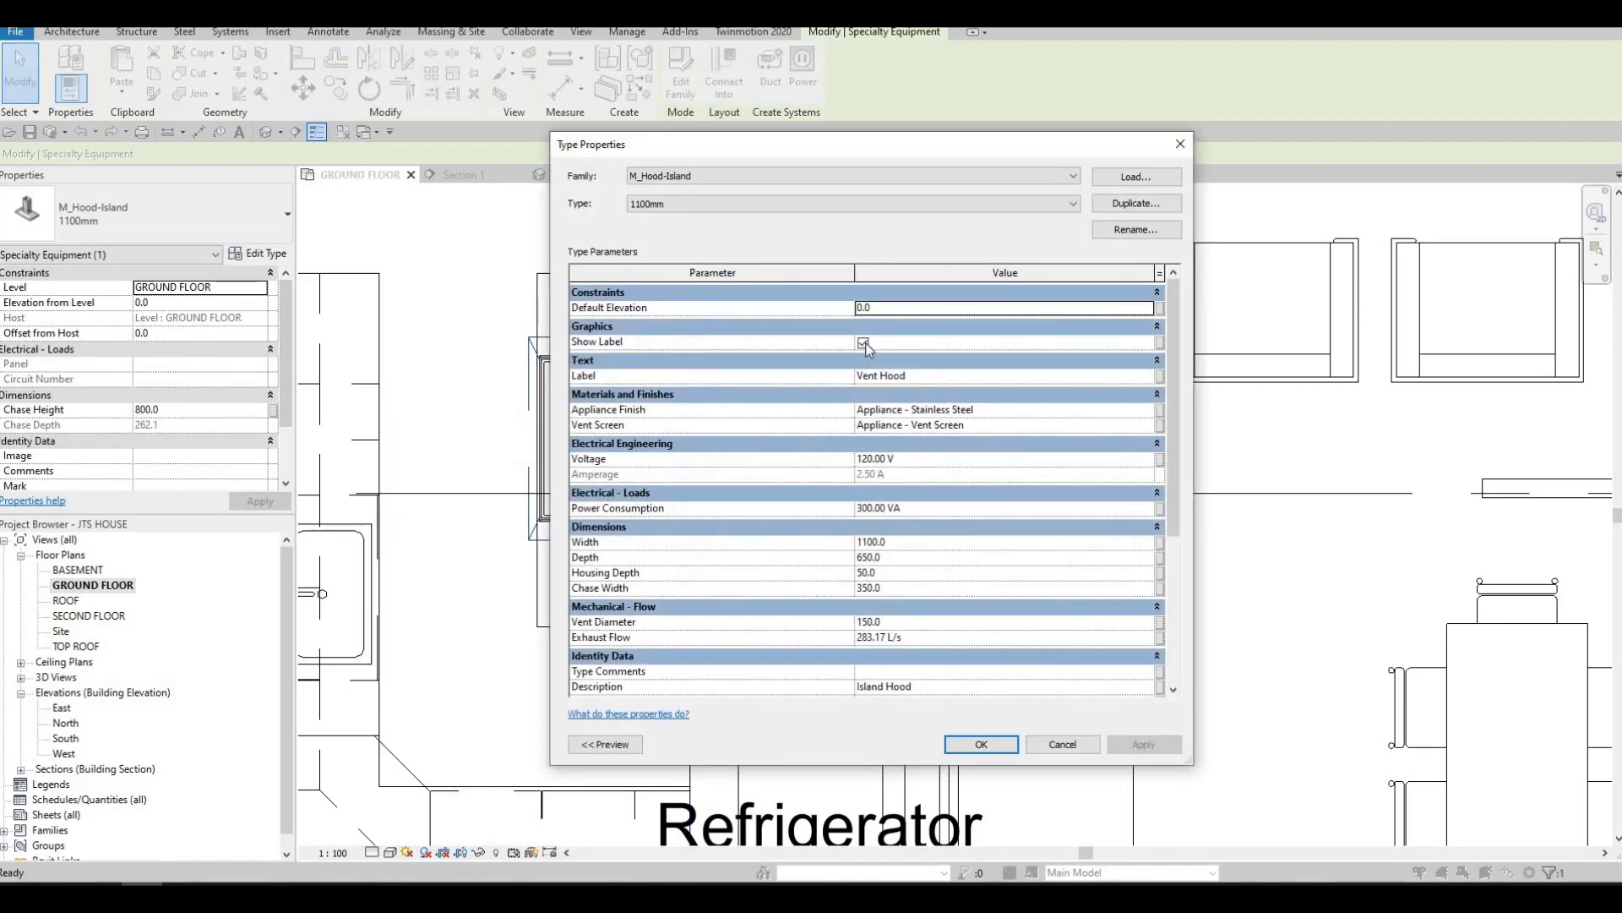
left_click(864, 343)
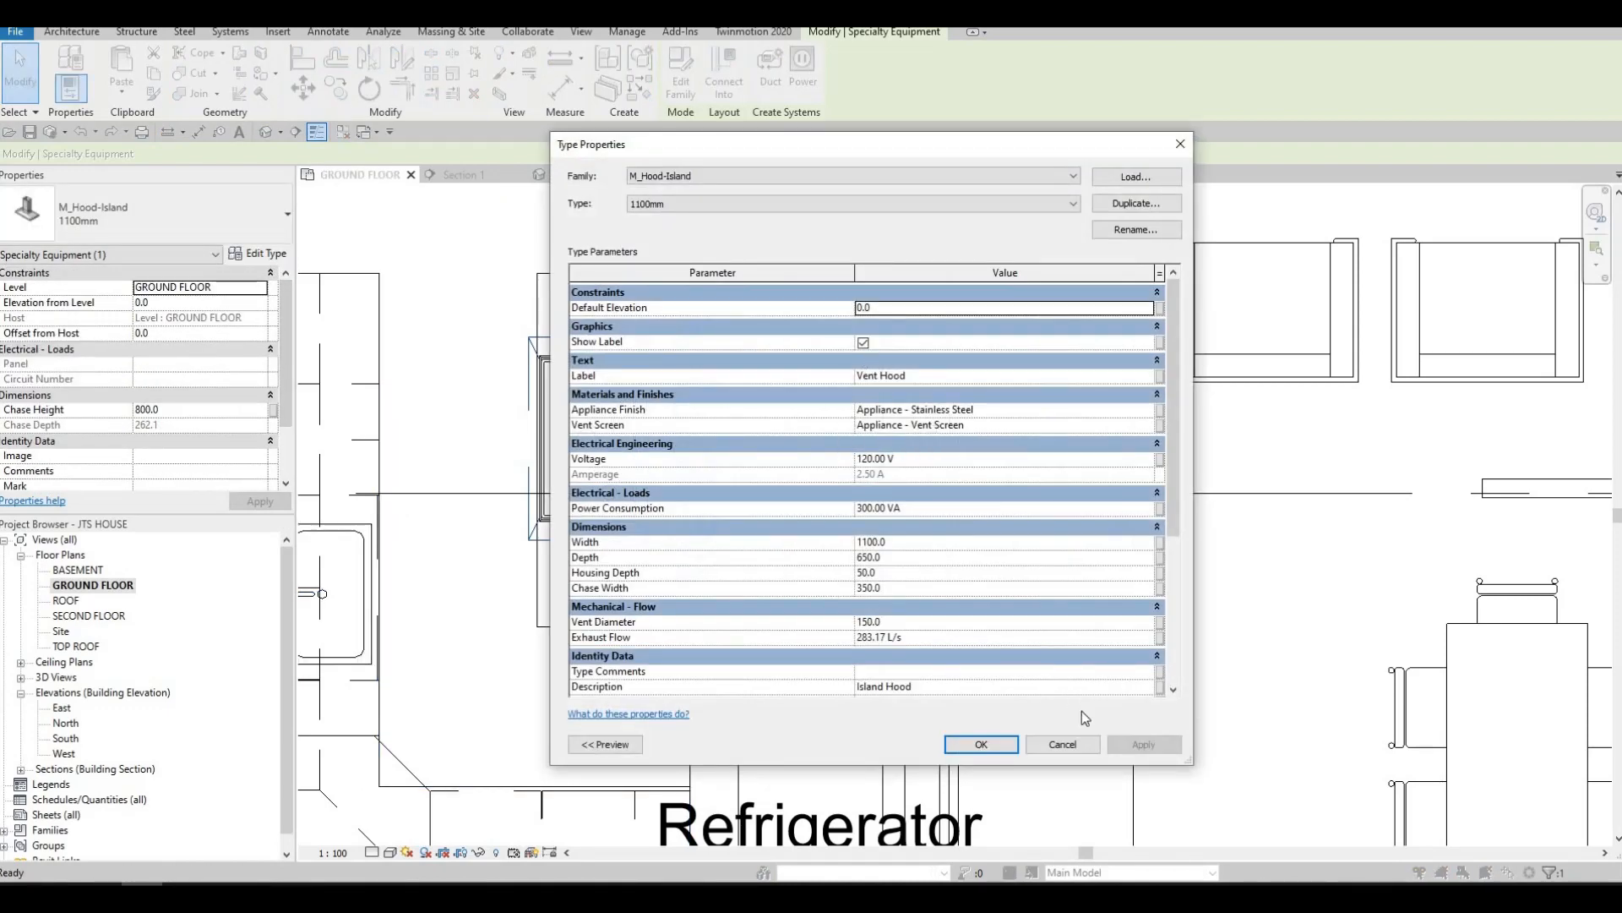
left_click(982, 745)
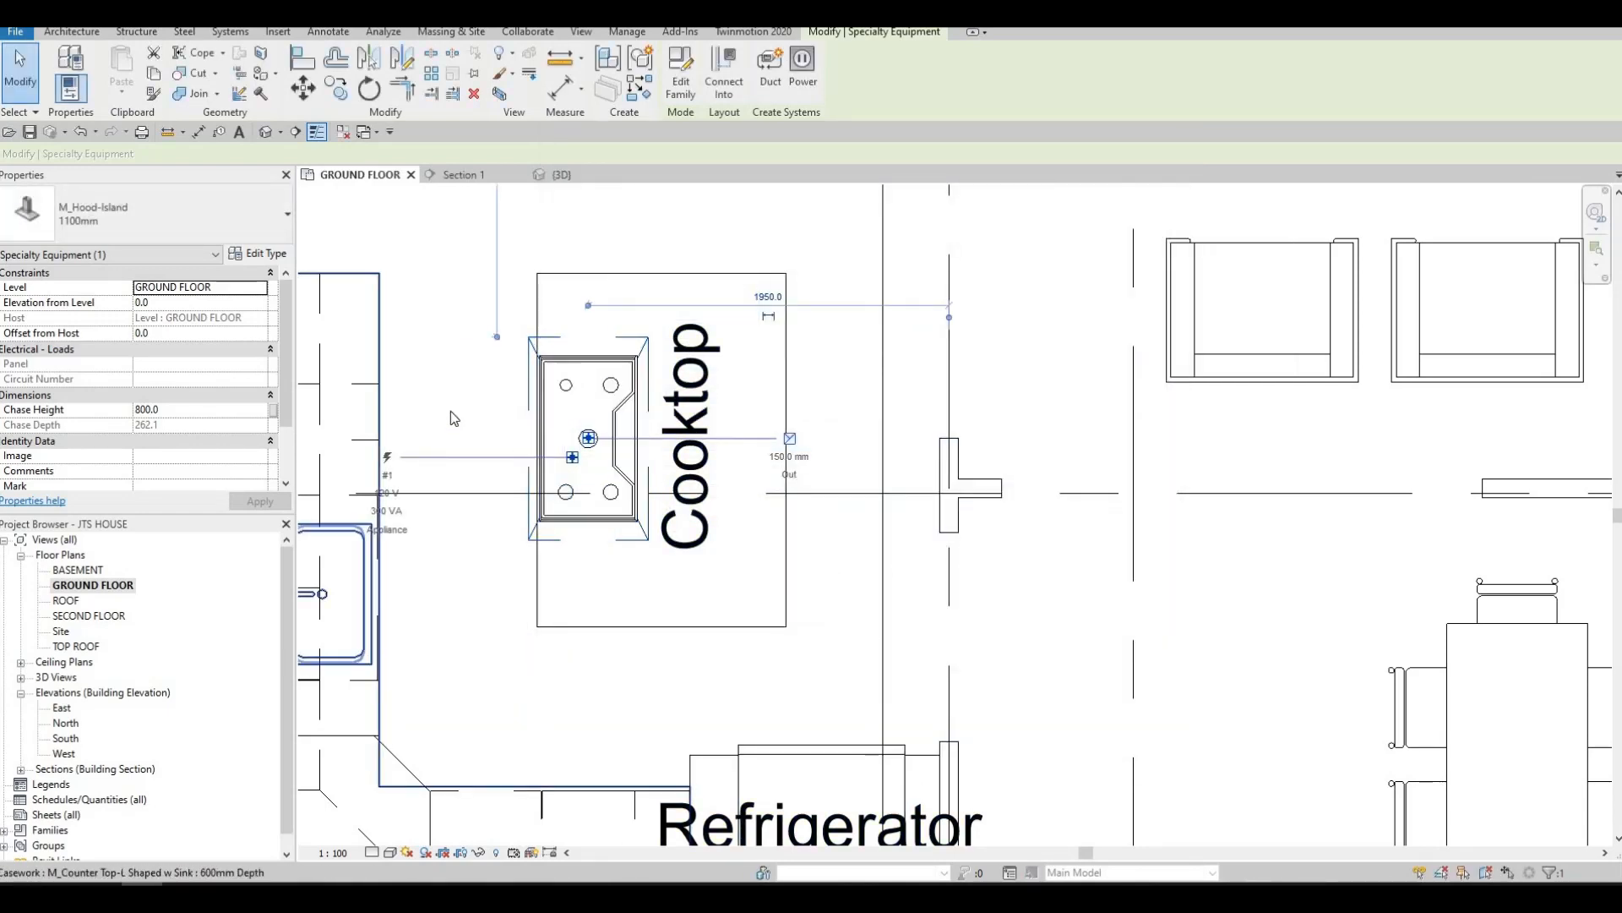
key("Escape")
key("Escape")
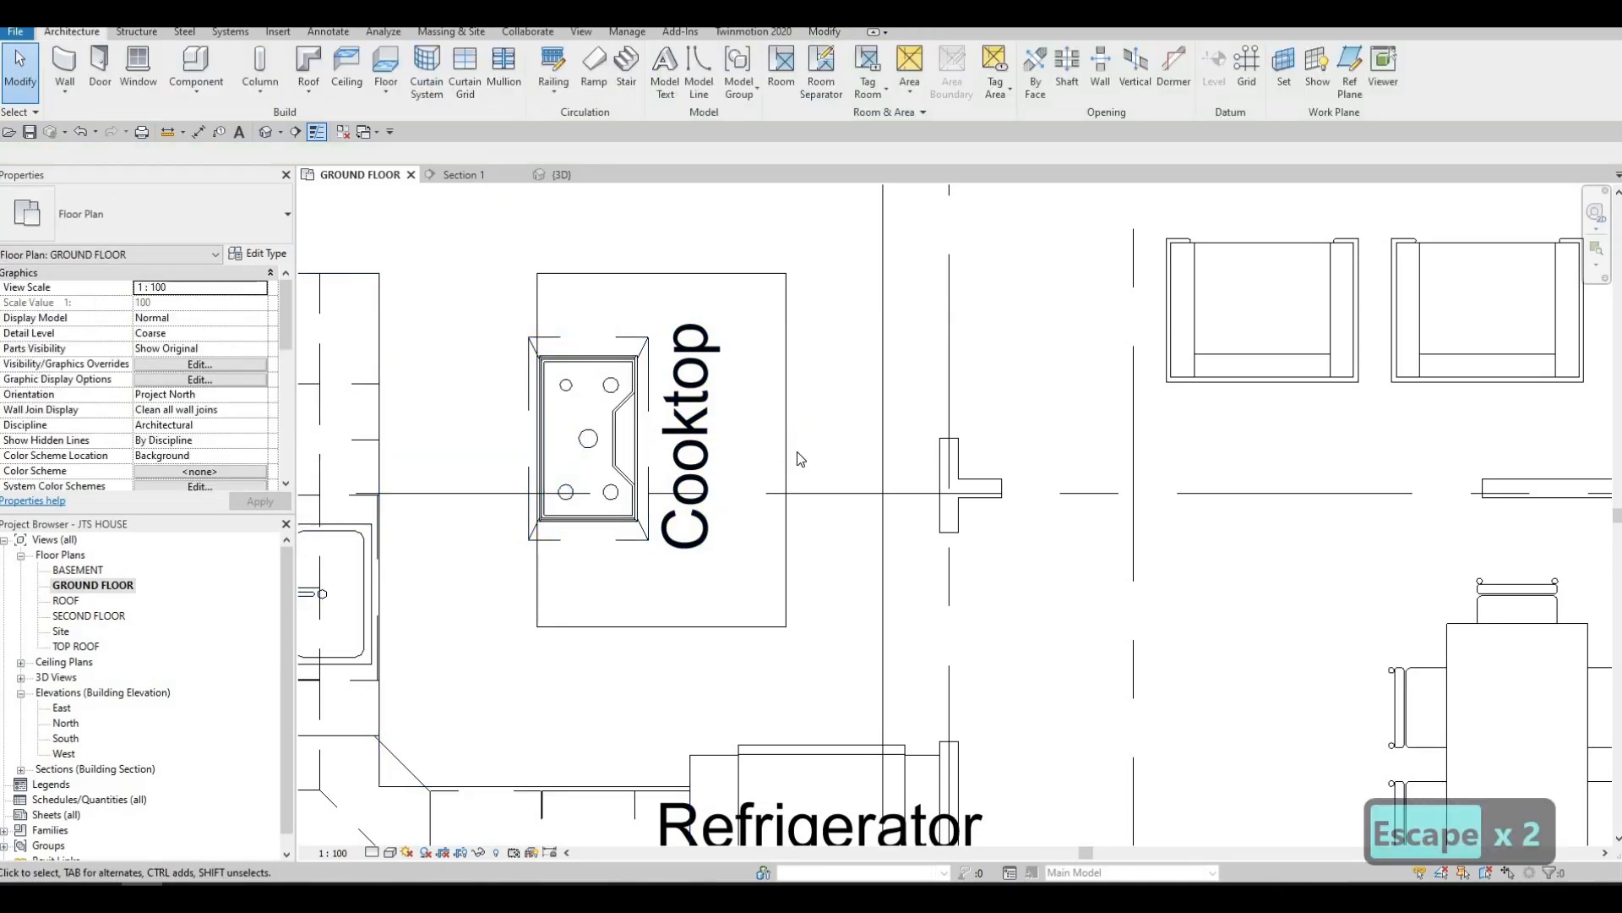
In the kitchen section view, align the island counter top's upper face with the underside of the gas cooktop's rim
scroll(870, 593, "down", 4)
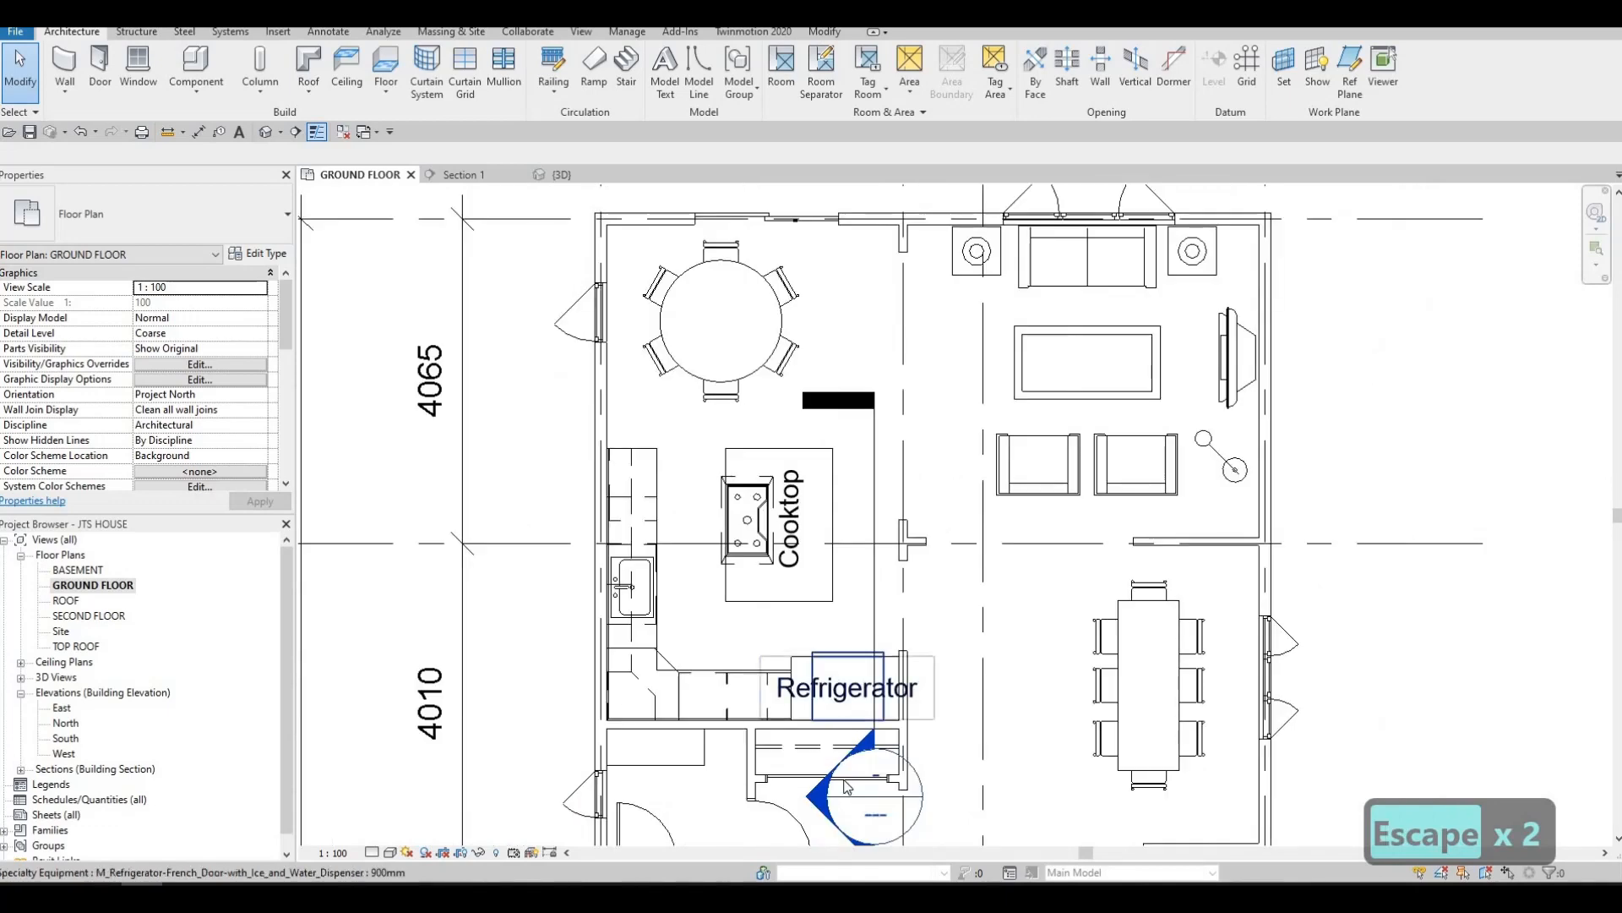
double_click(870, 795)
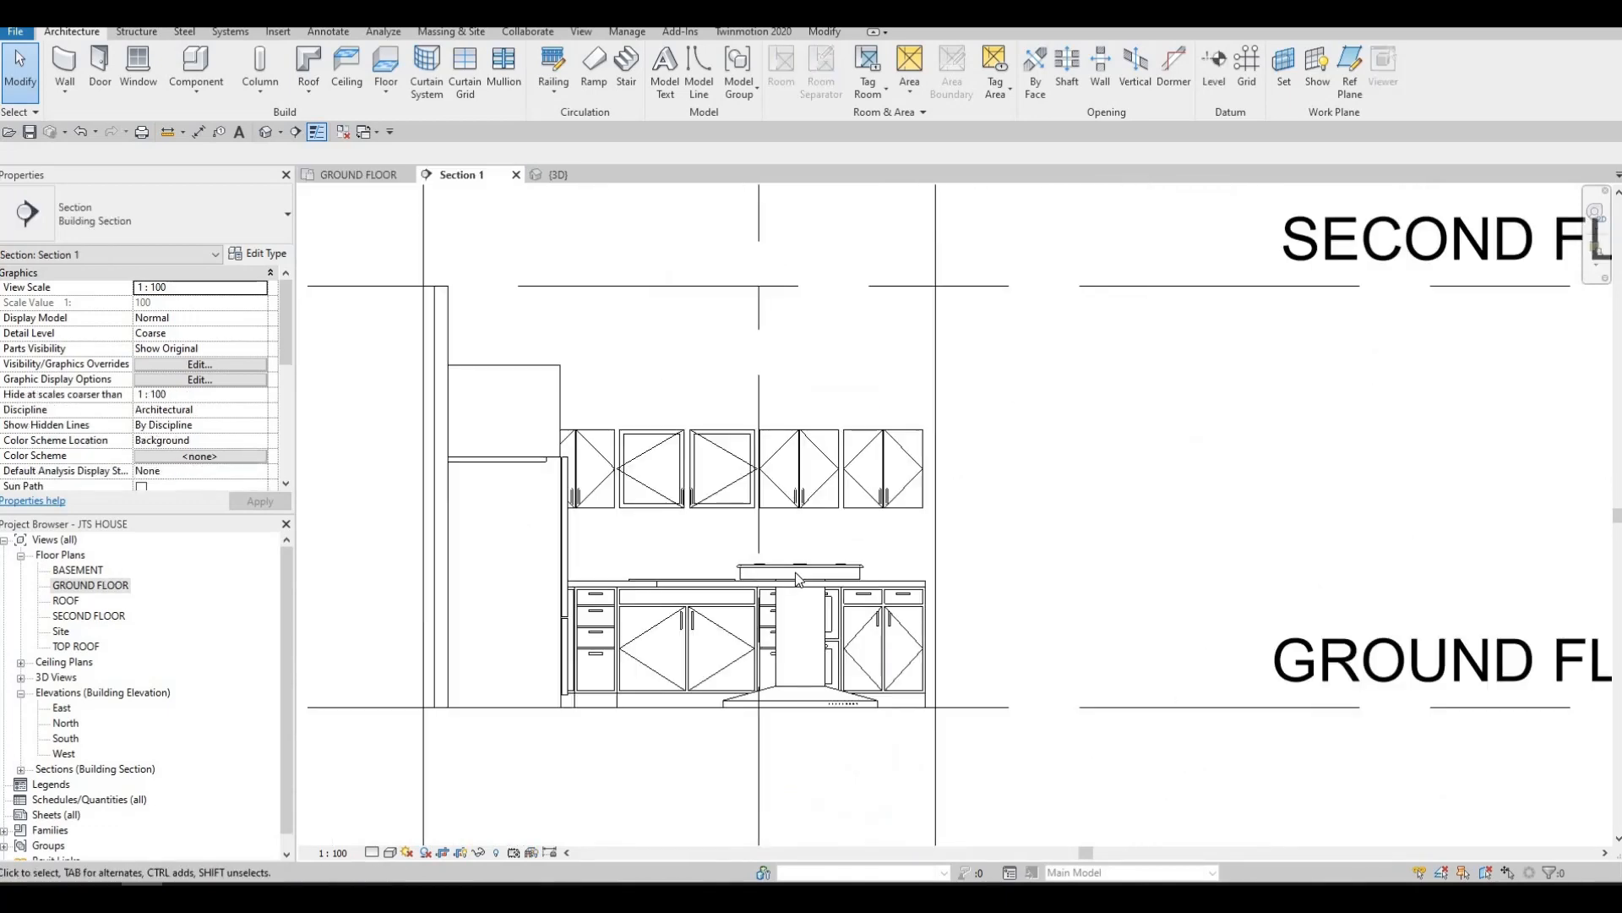
scroll(735, 511, "up", 5)
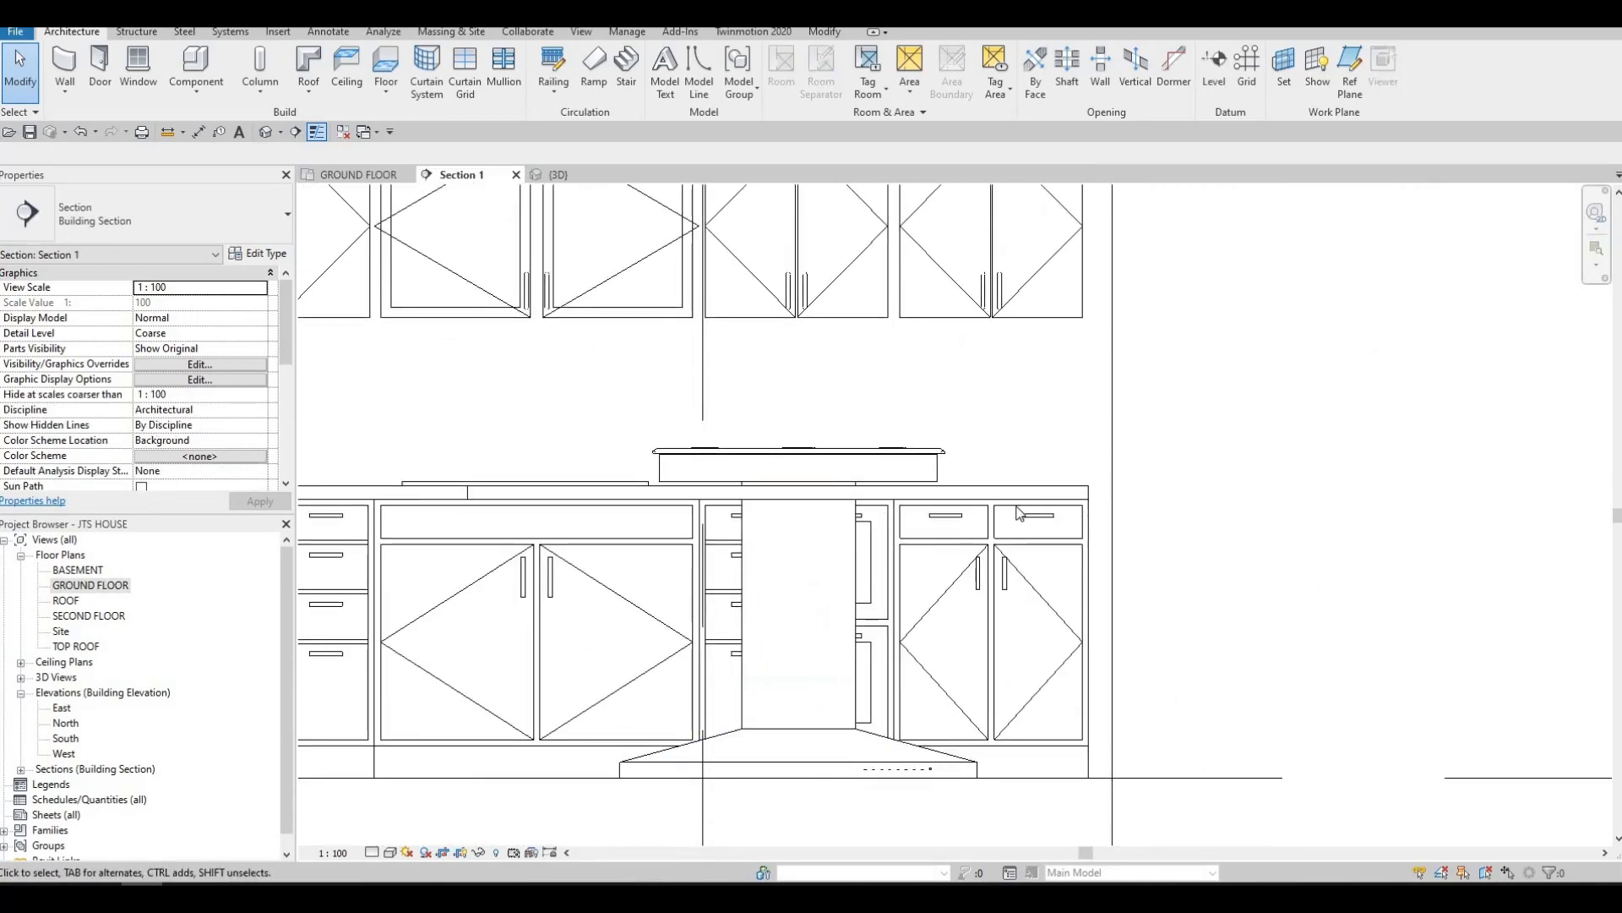
left_click(626, 501)
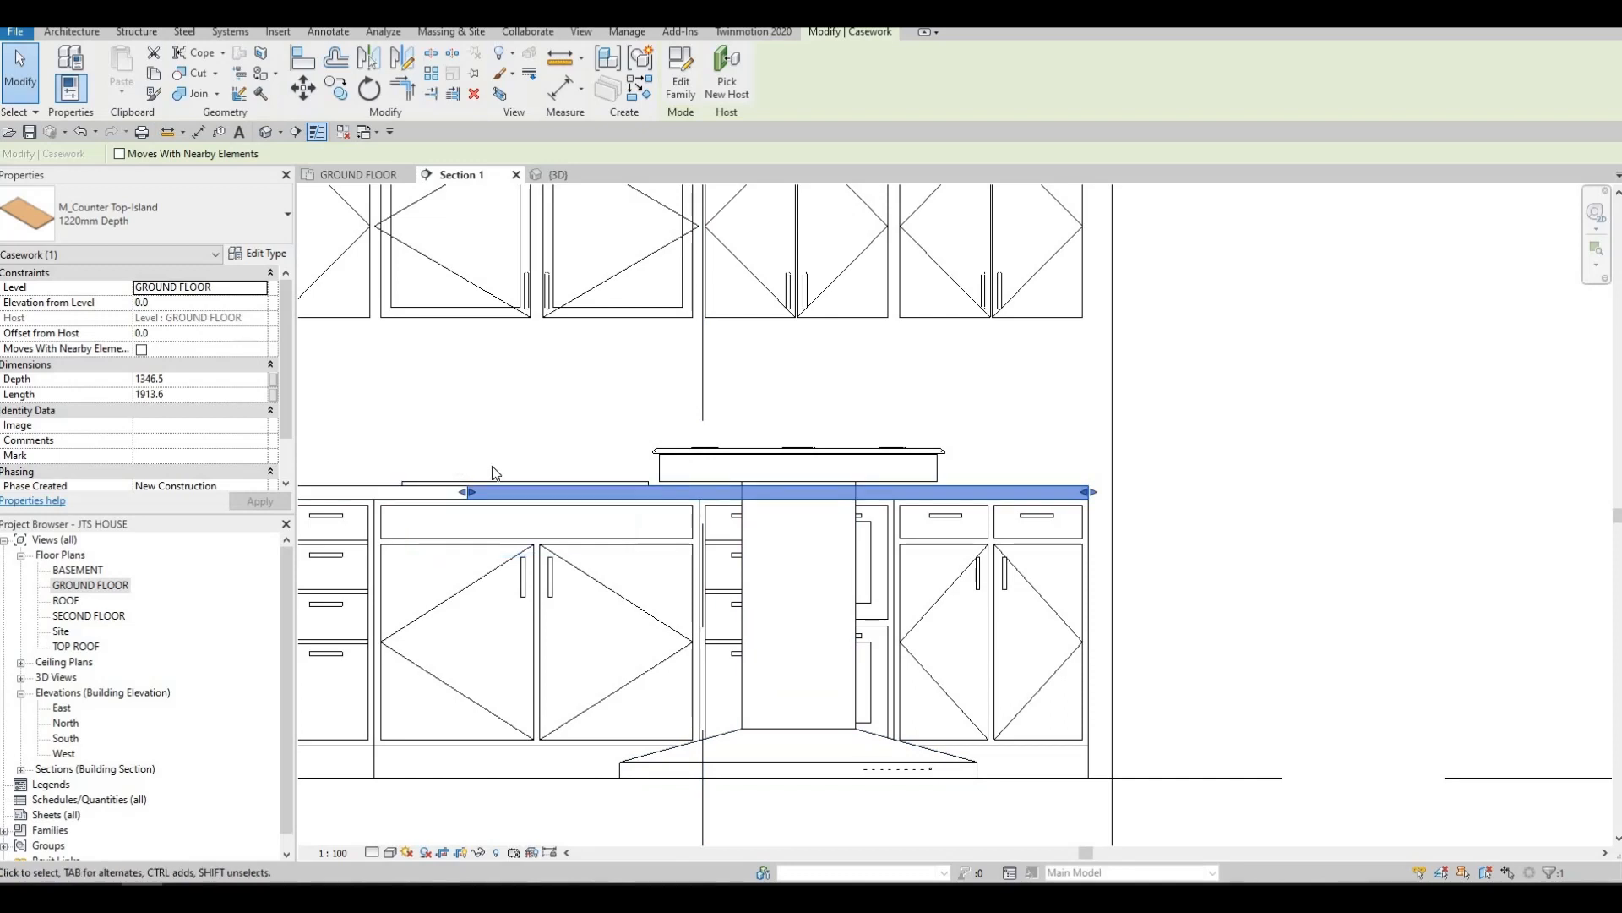
key("a")
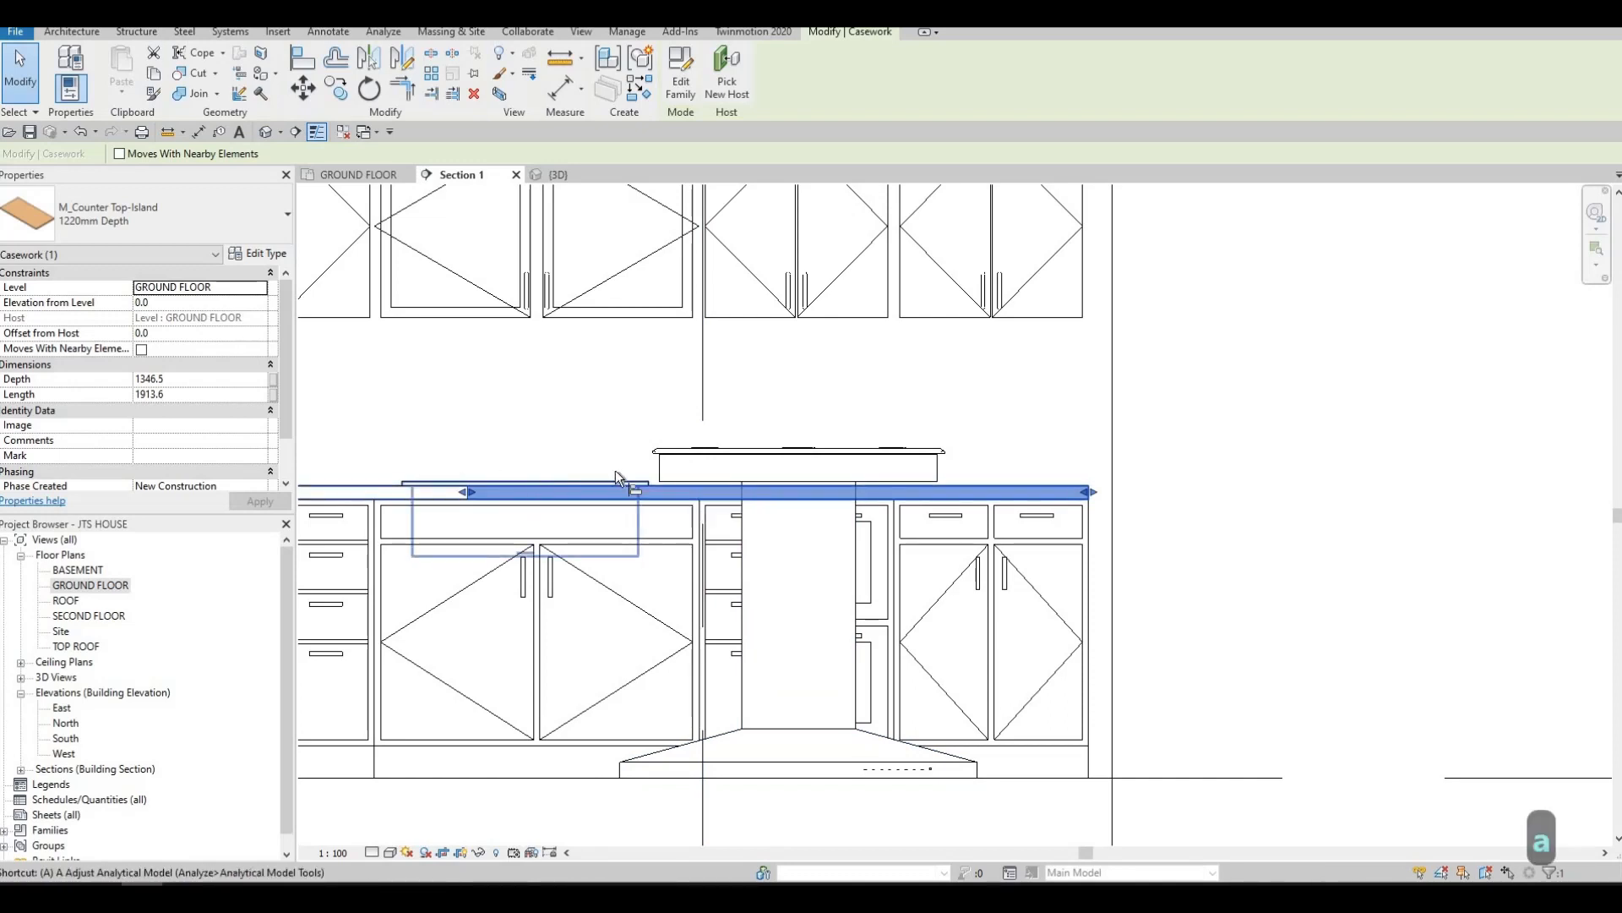
key("l")
scroll(710, 456, "up", 2)
left_click(689, 453)
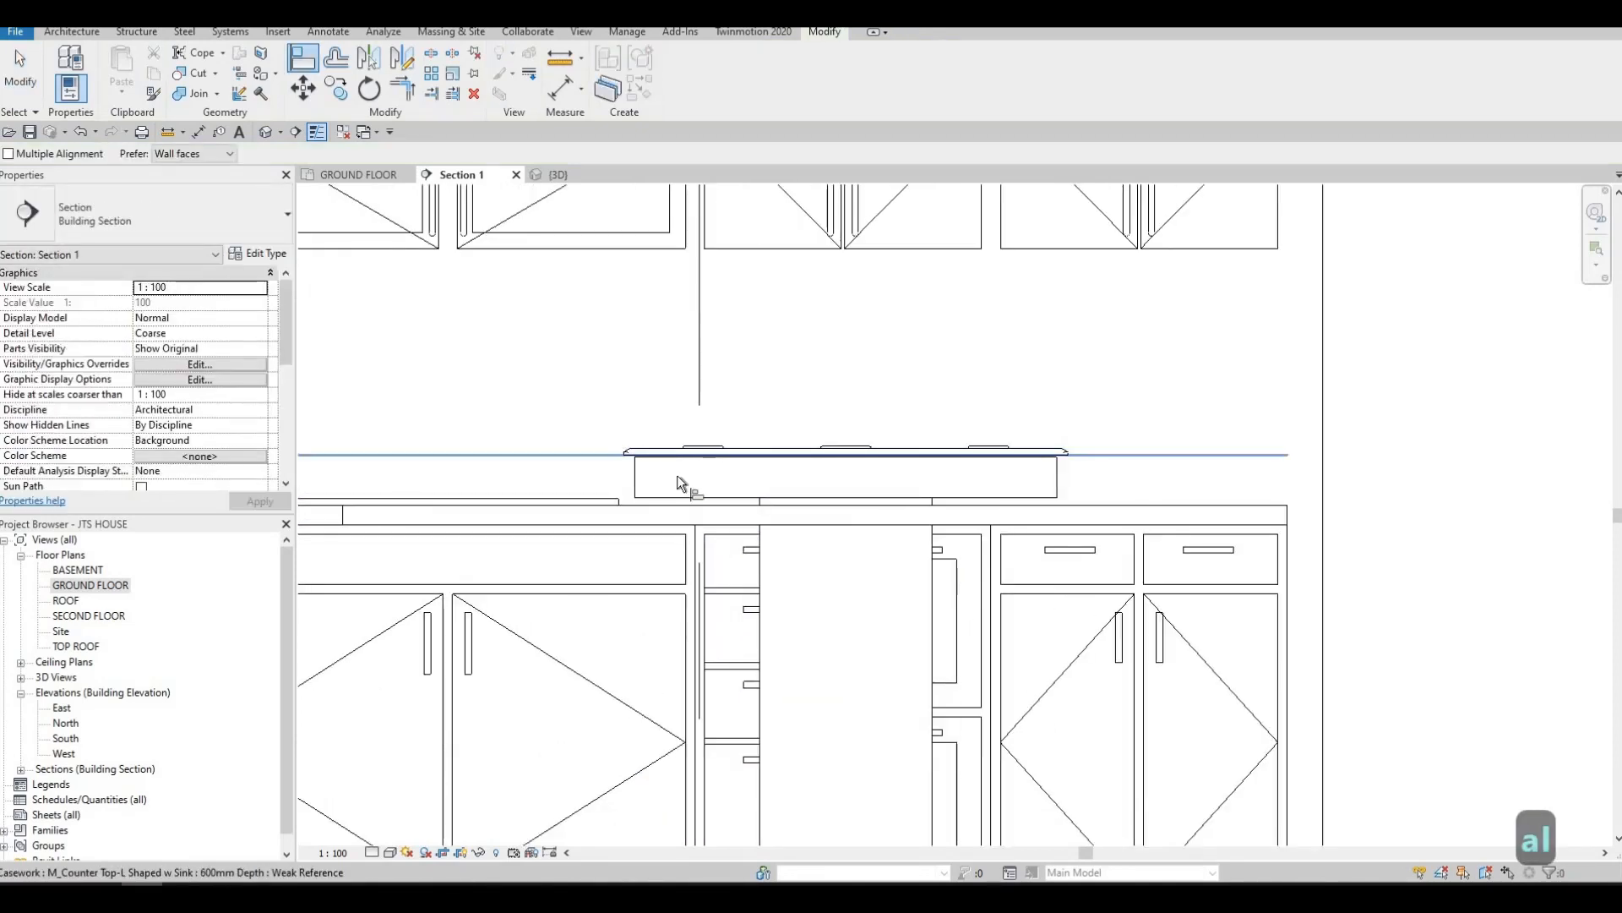
left_click(636, 506)
scroll(725, 479, "down", 2)
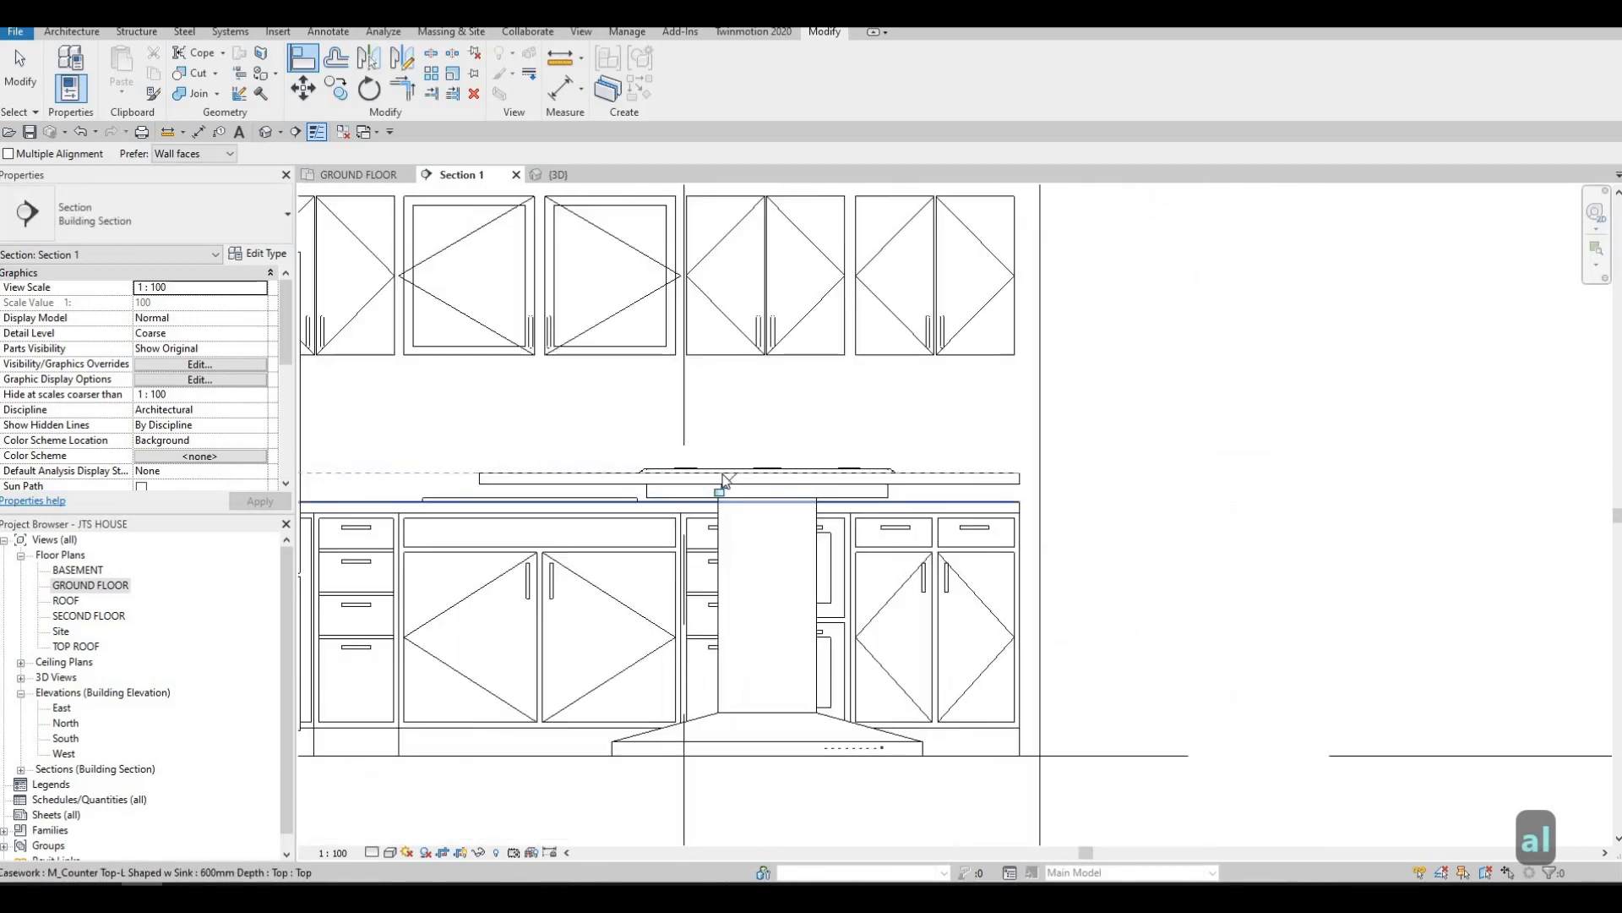
key("Escape")
key("Escape")
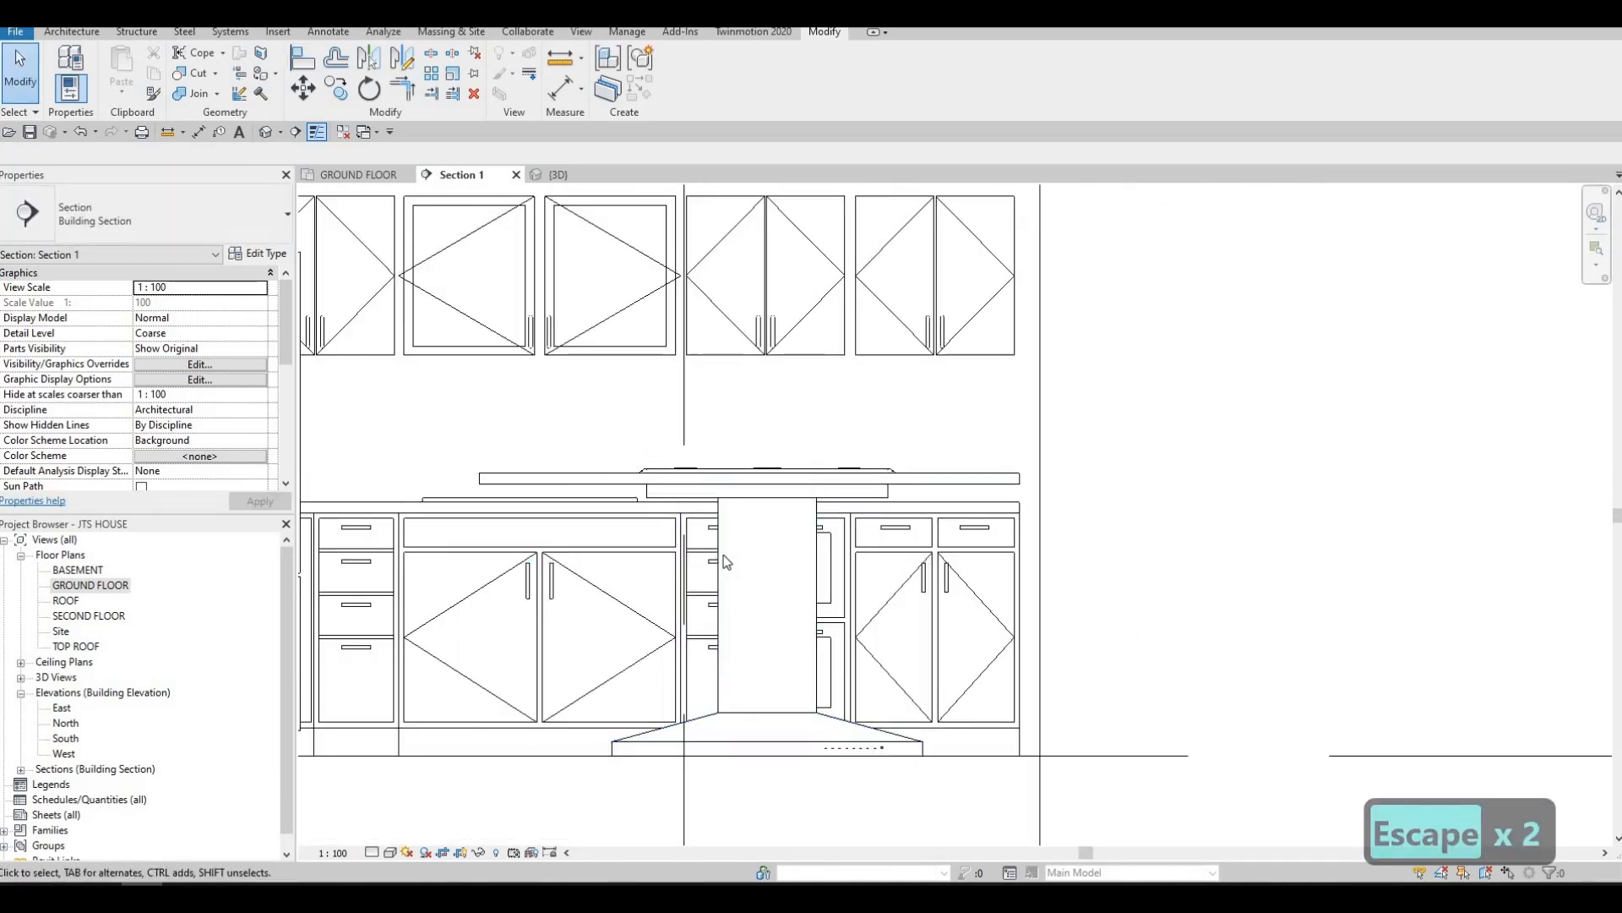
key("Escape")
Set the M_Hood-Island 1100mm vent hood's elevation from level to 2500
left_click(727, 562)
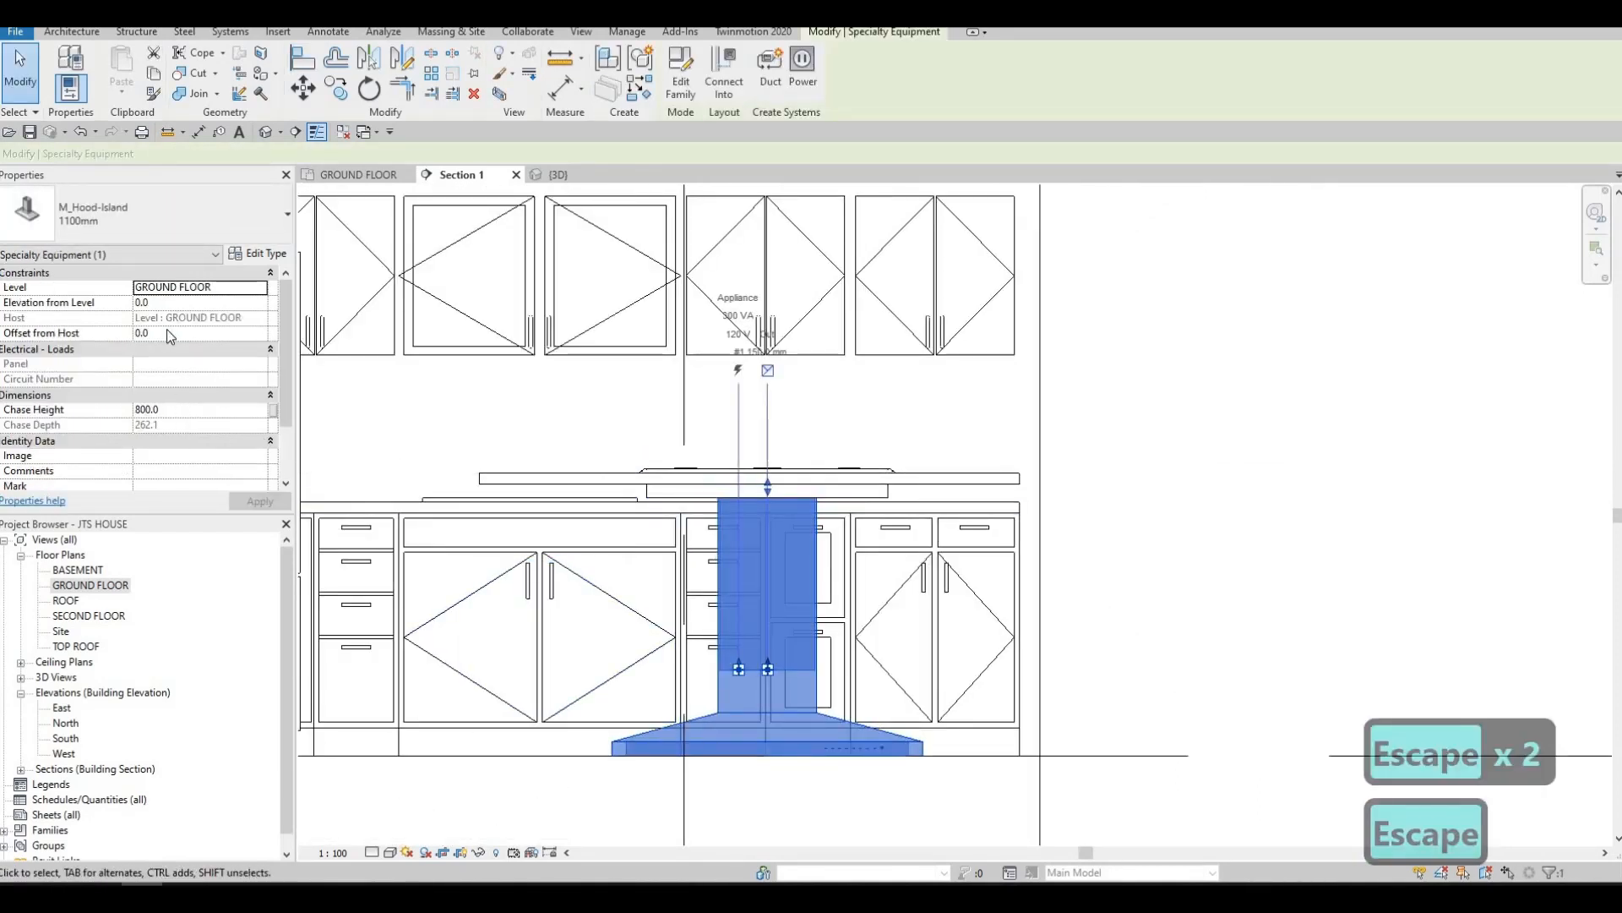
left_click(174, 303)
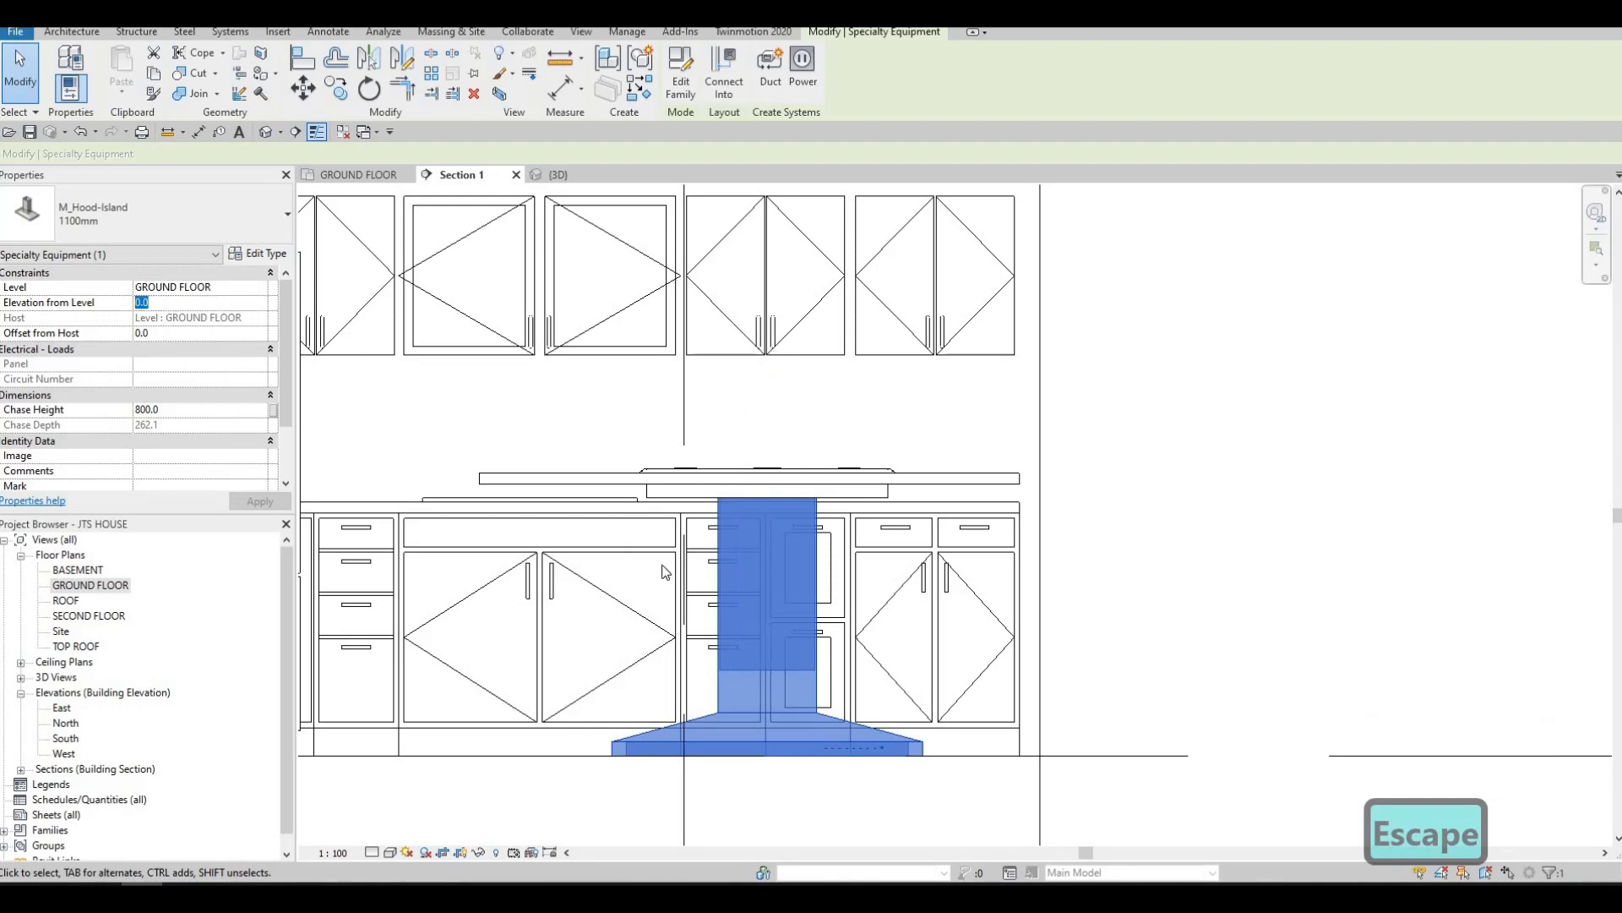
middle_click_drag(666, 572, 878, 715)
scroll(727, 559, "down", 1)
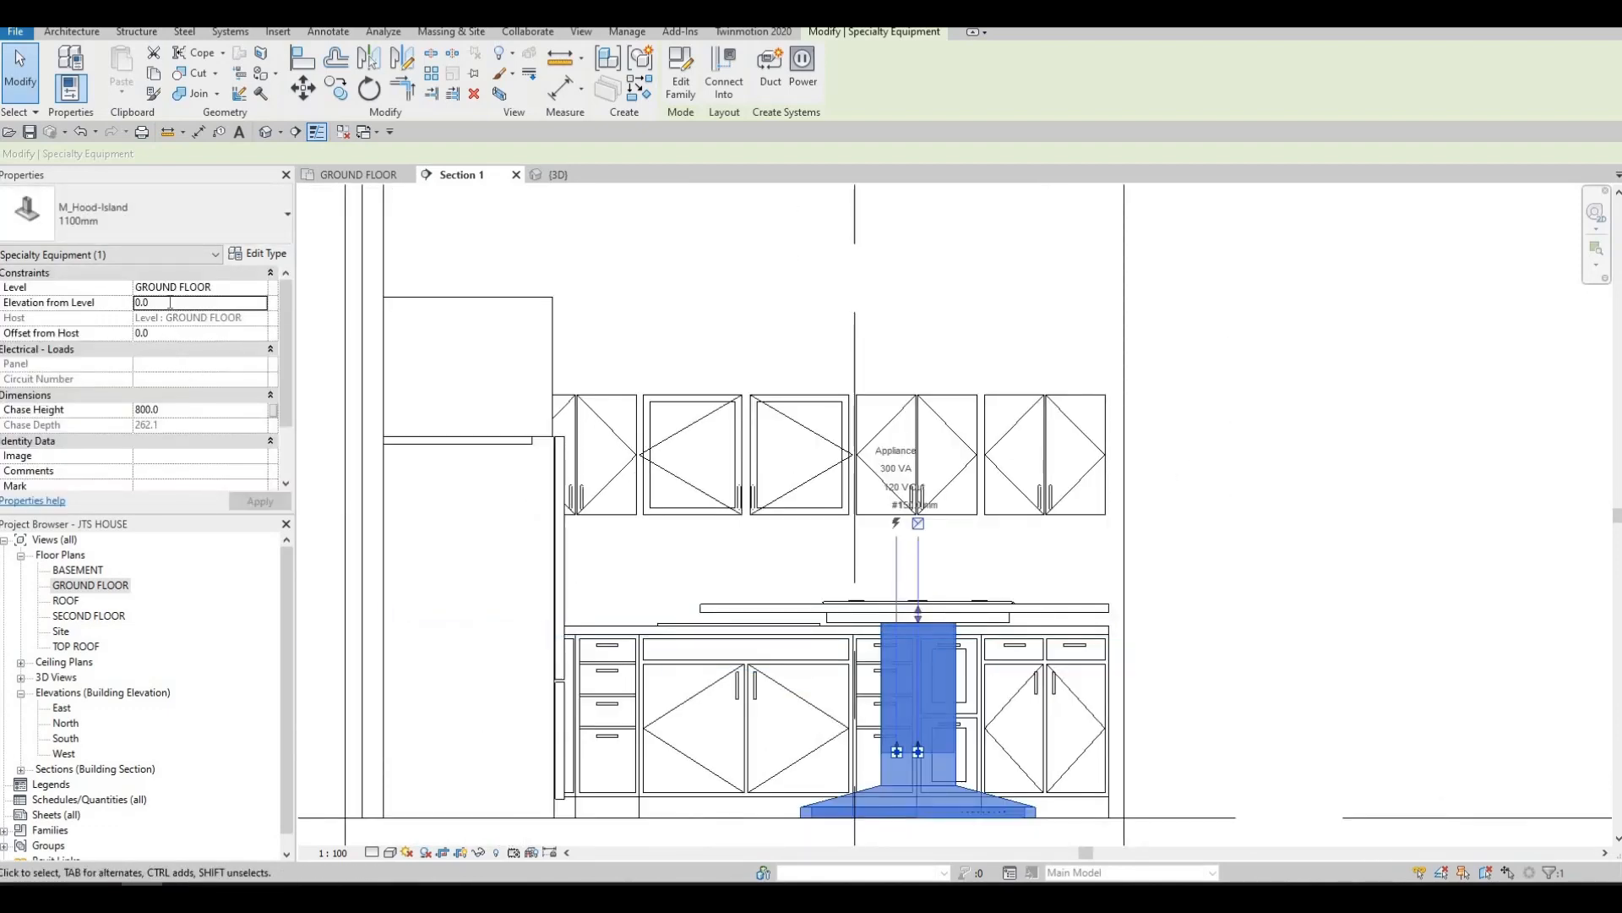
double_click(170, 302)
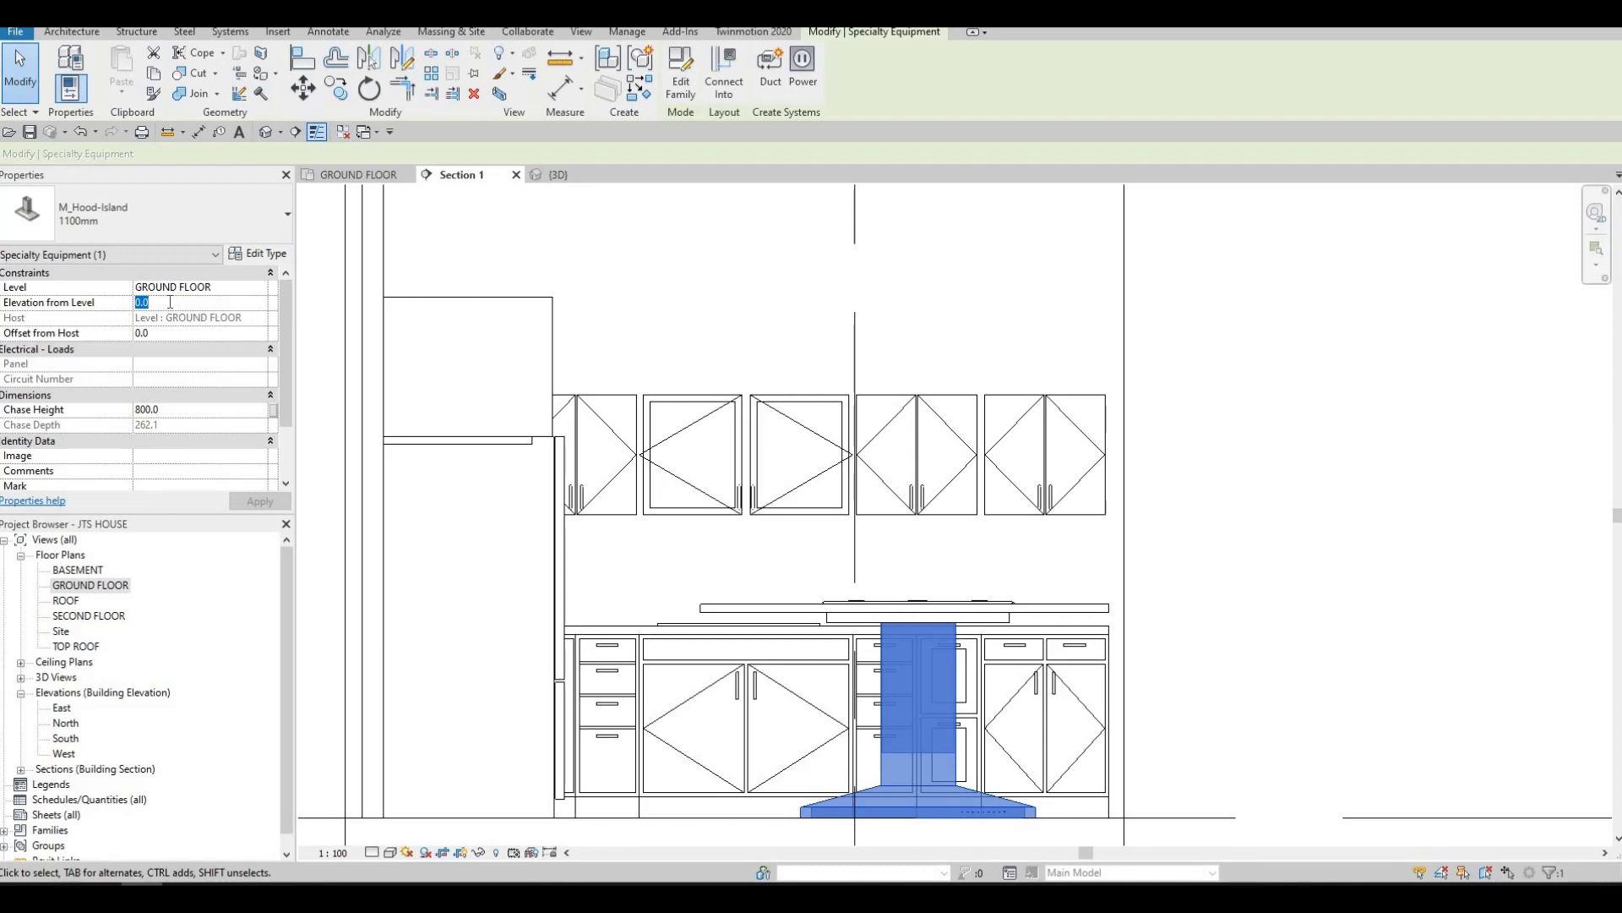
type("2500")
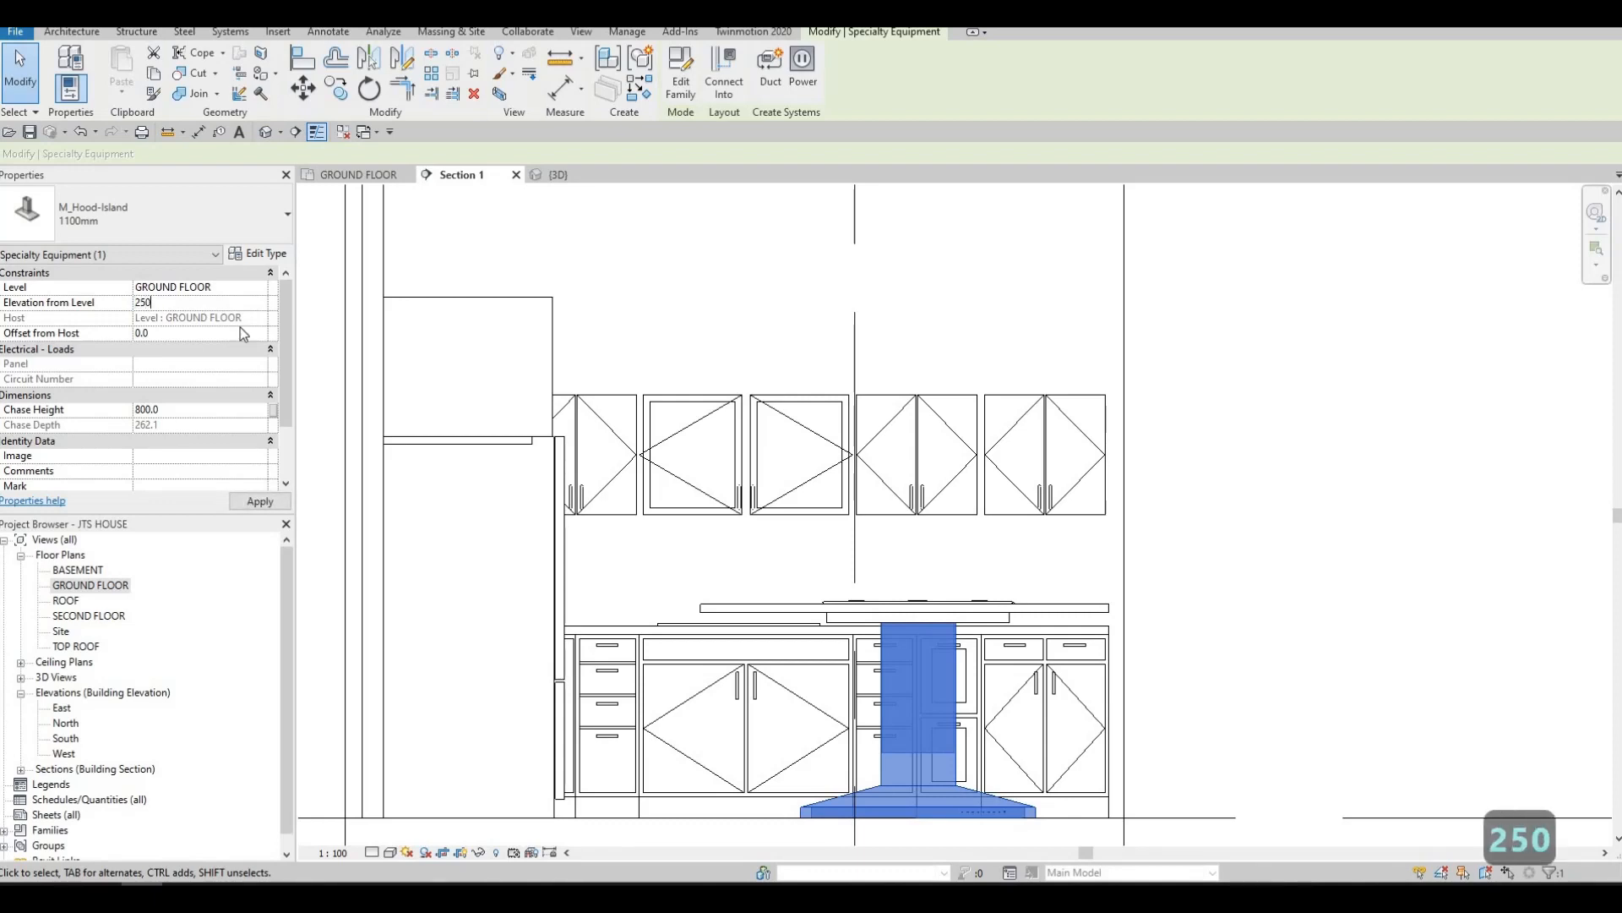
left_click(242, 504)
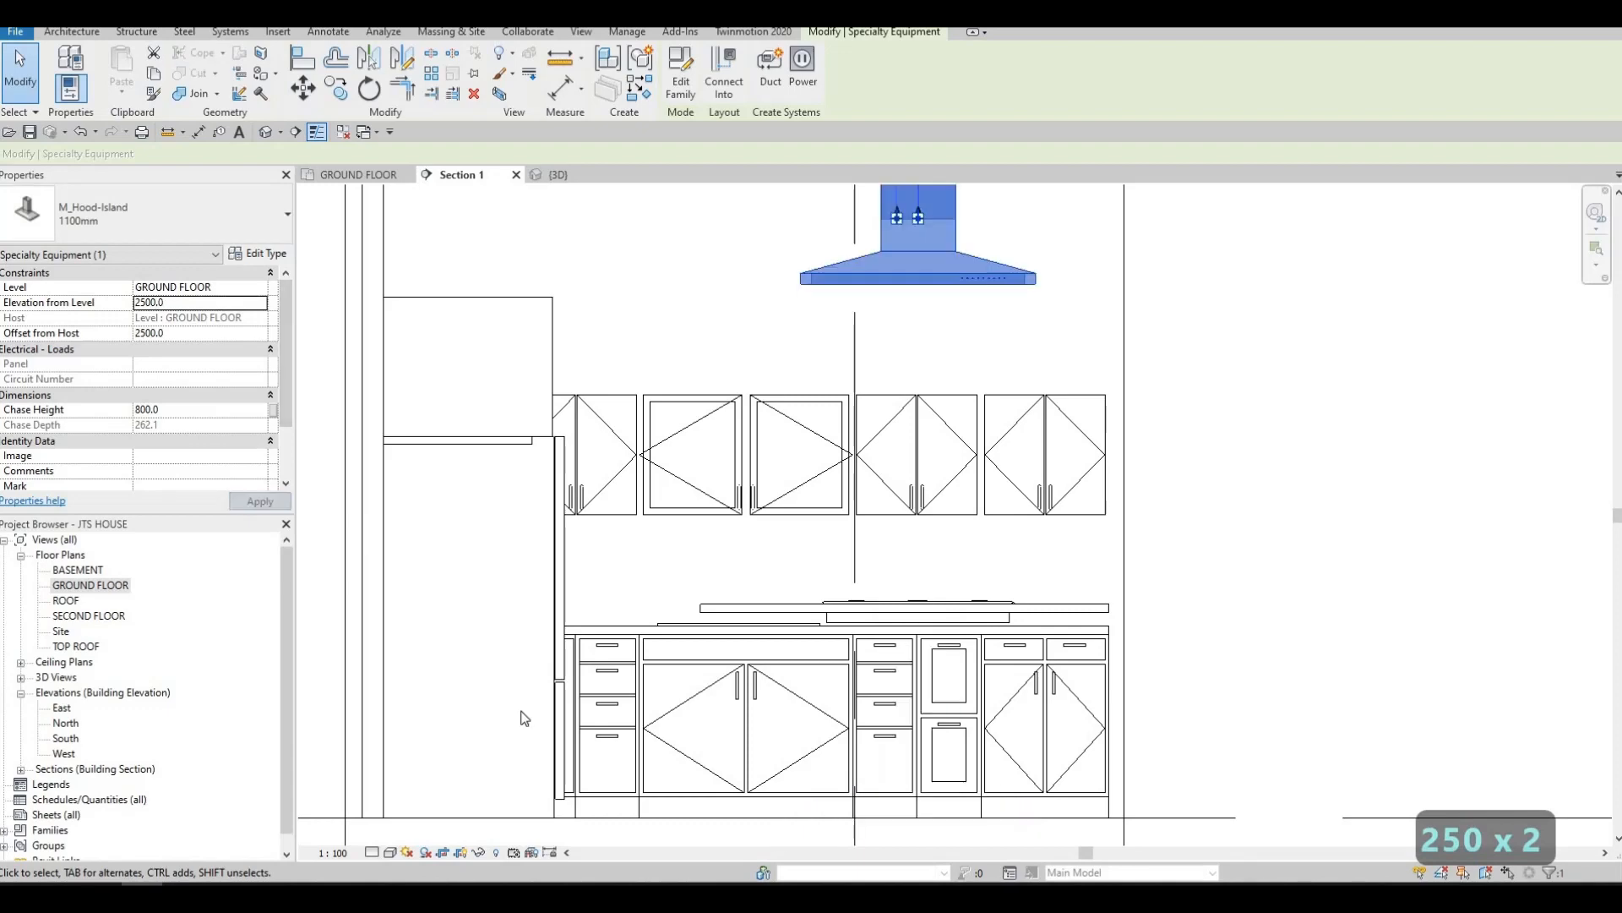
scroll(642, 537, "down", 3)
middle_click_drag(646, 539, 647, 439)
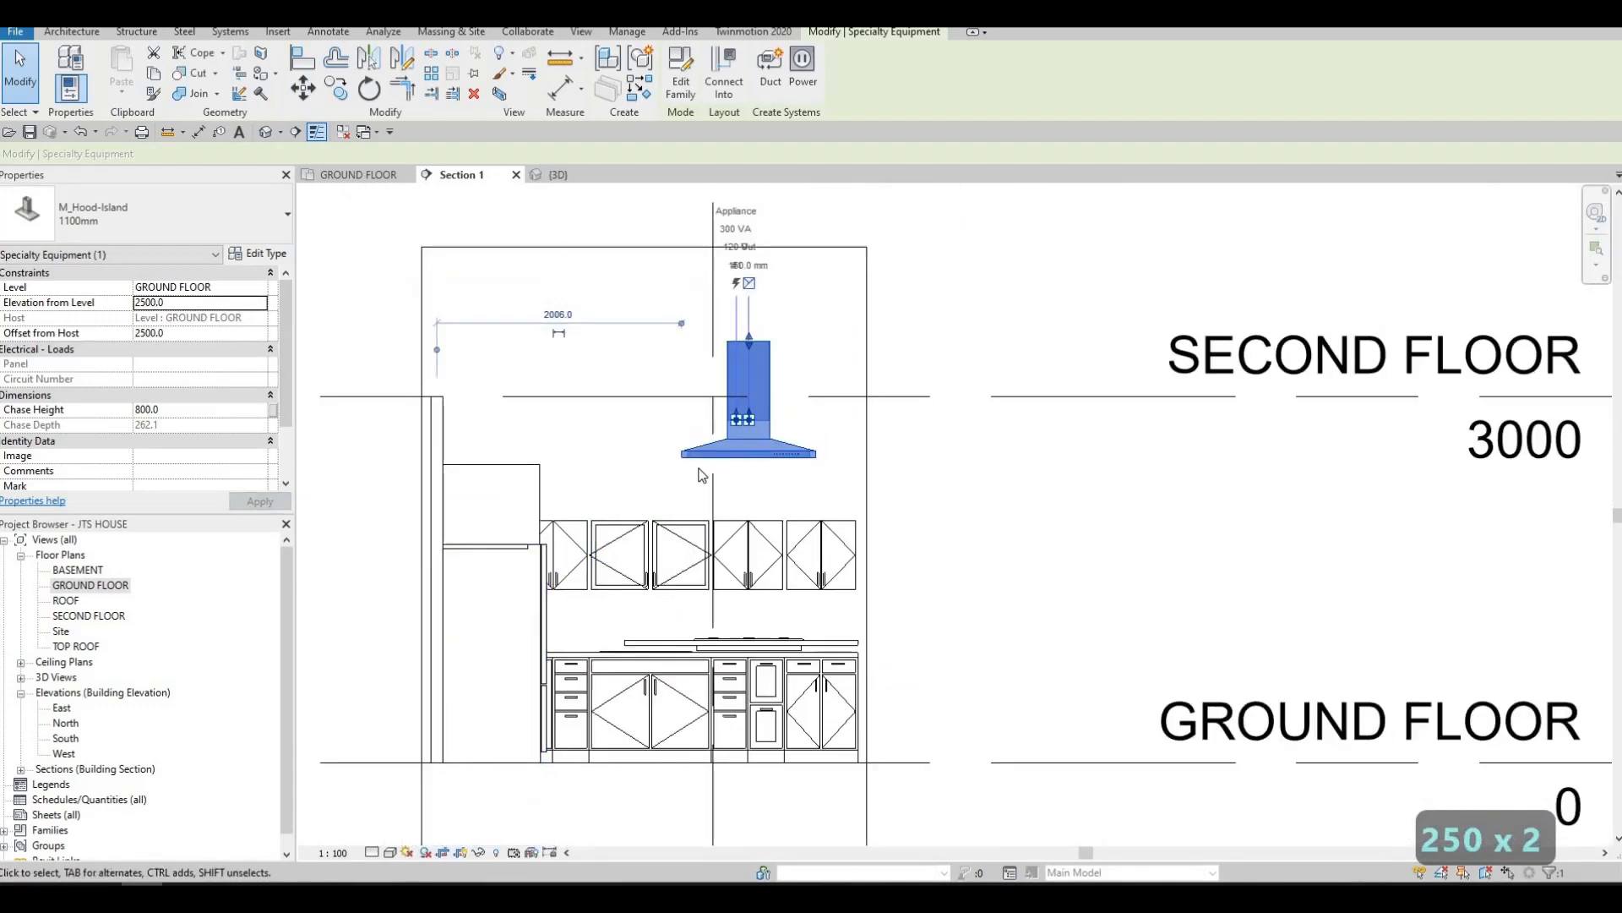
Set the vent hood's elevation from the ground floor level to 2000
double_click(187, 302)
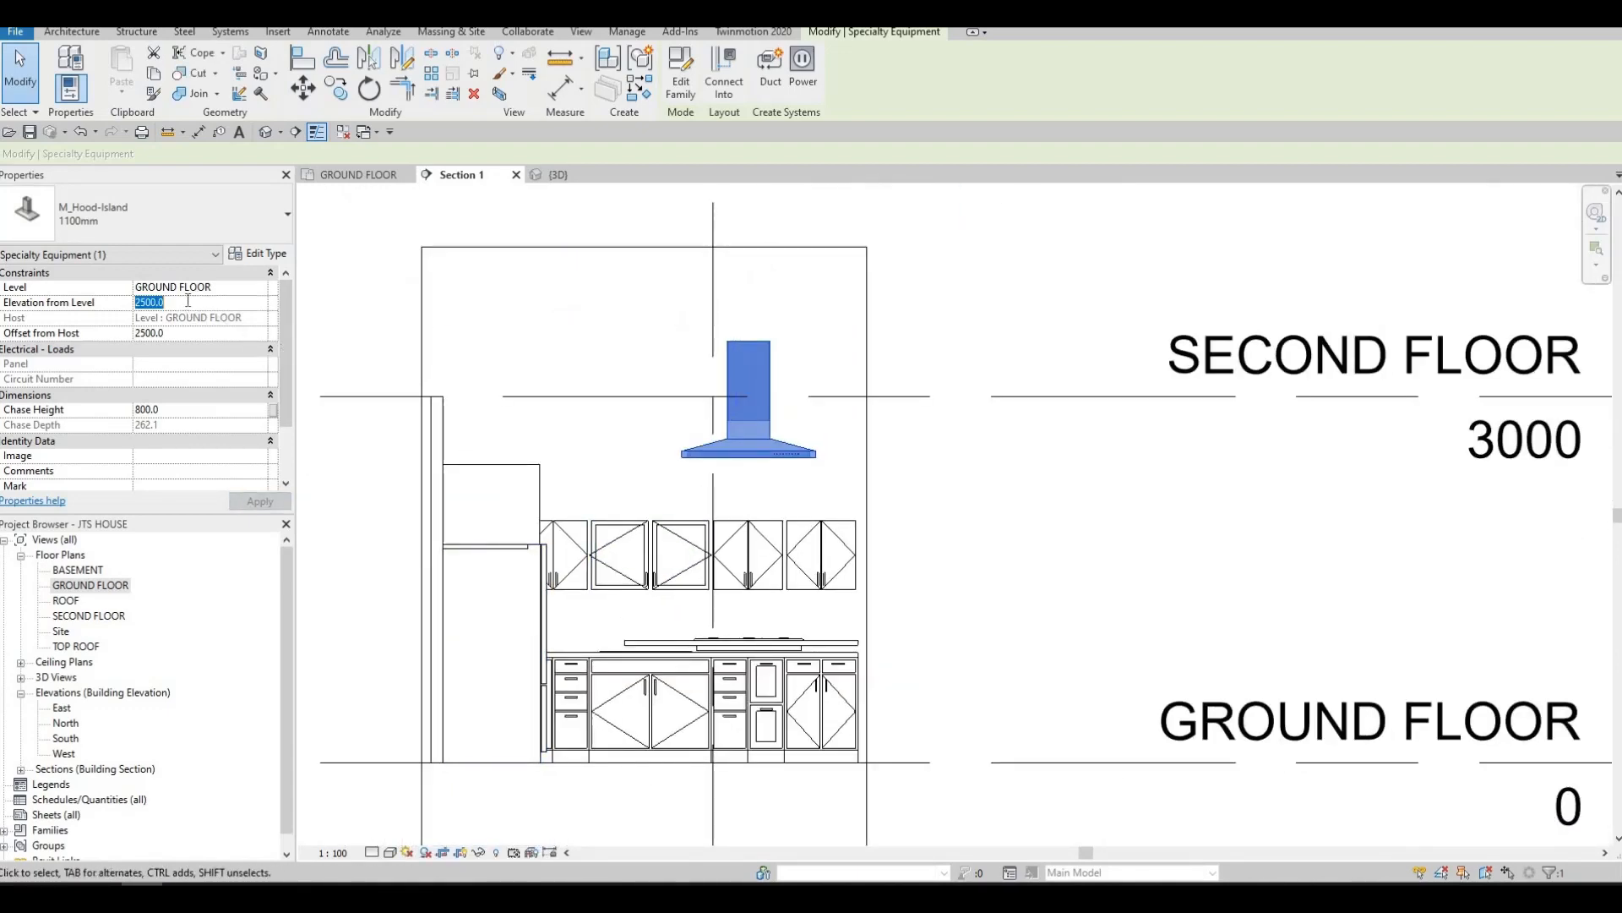
type("20")
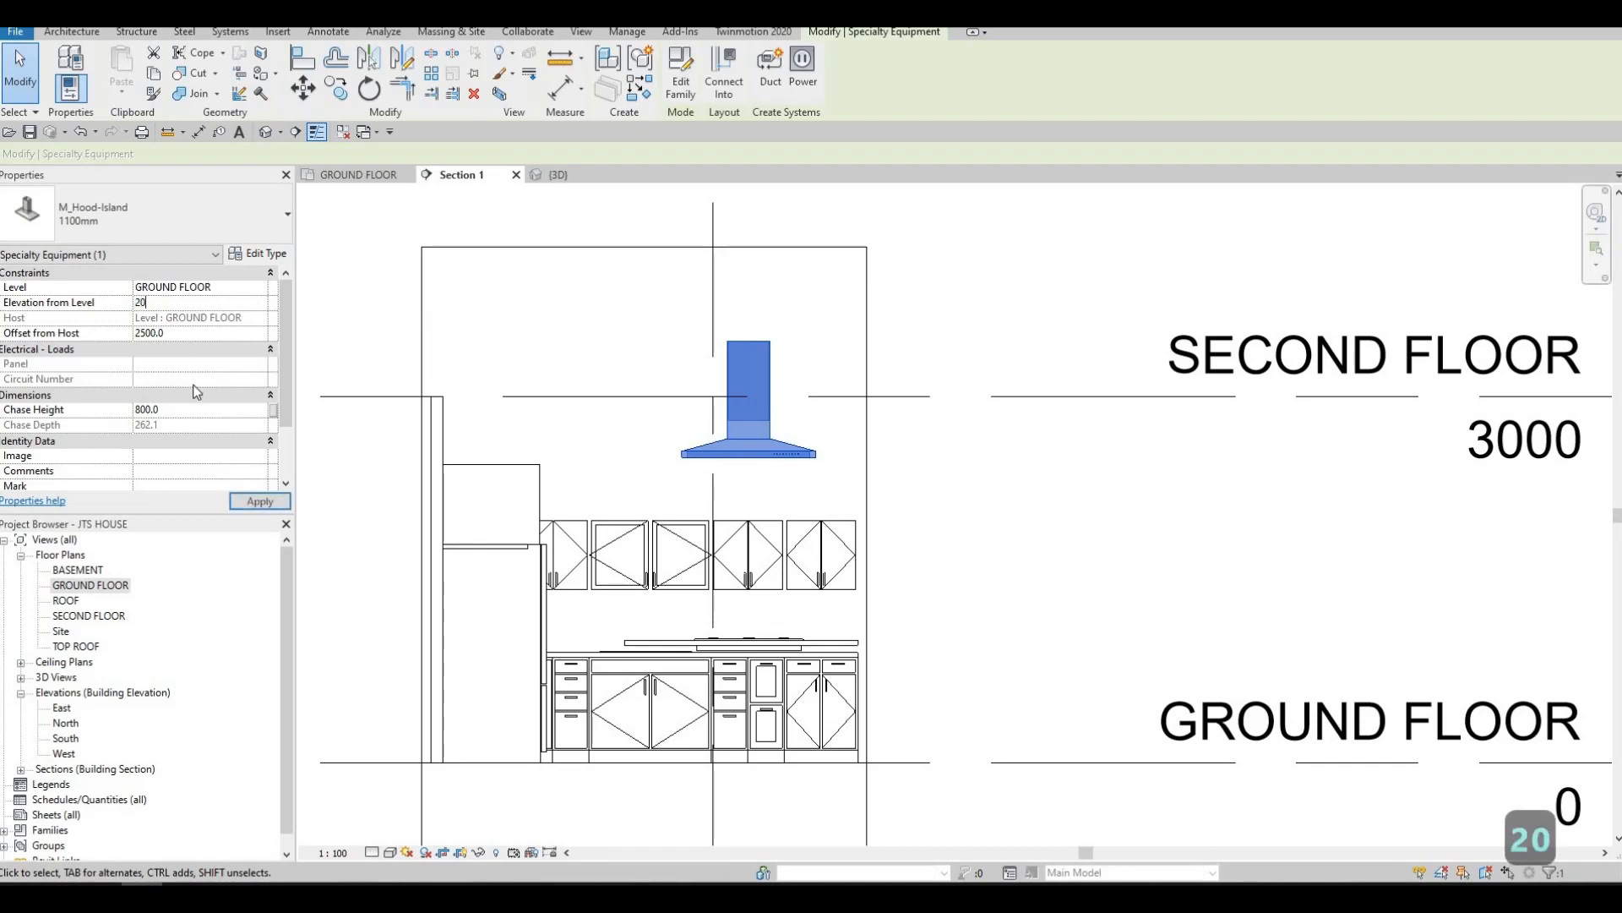
type("00")
key("Return")
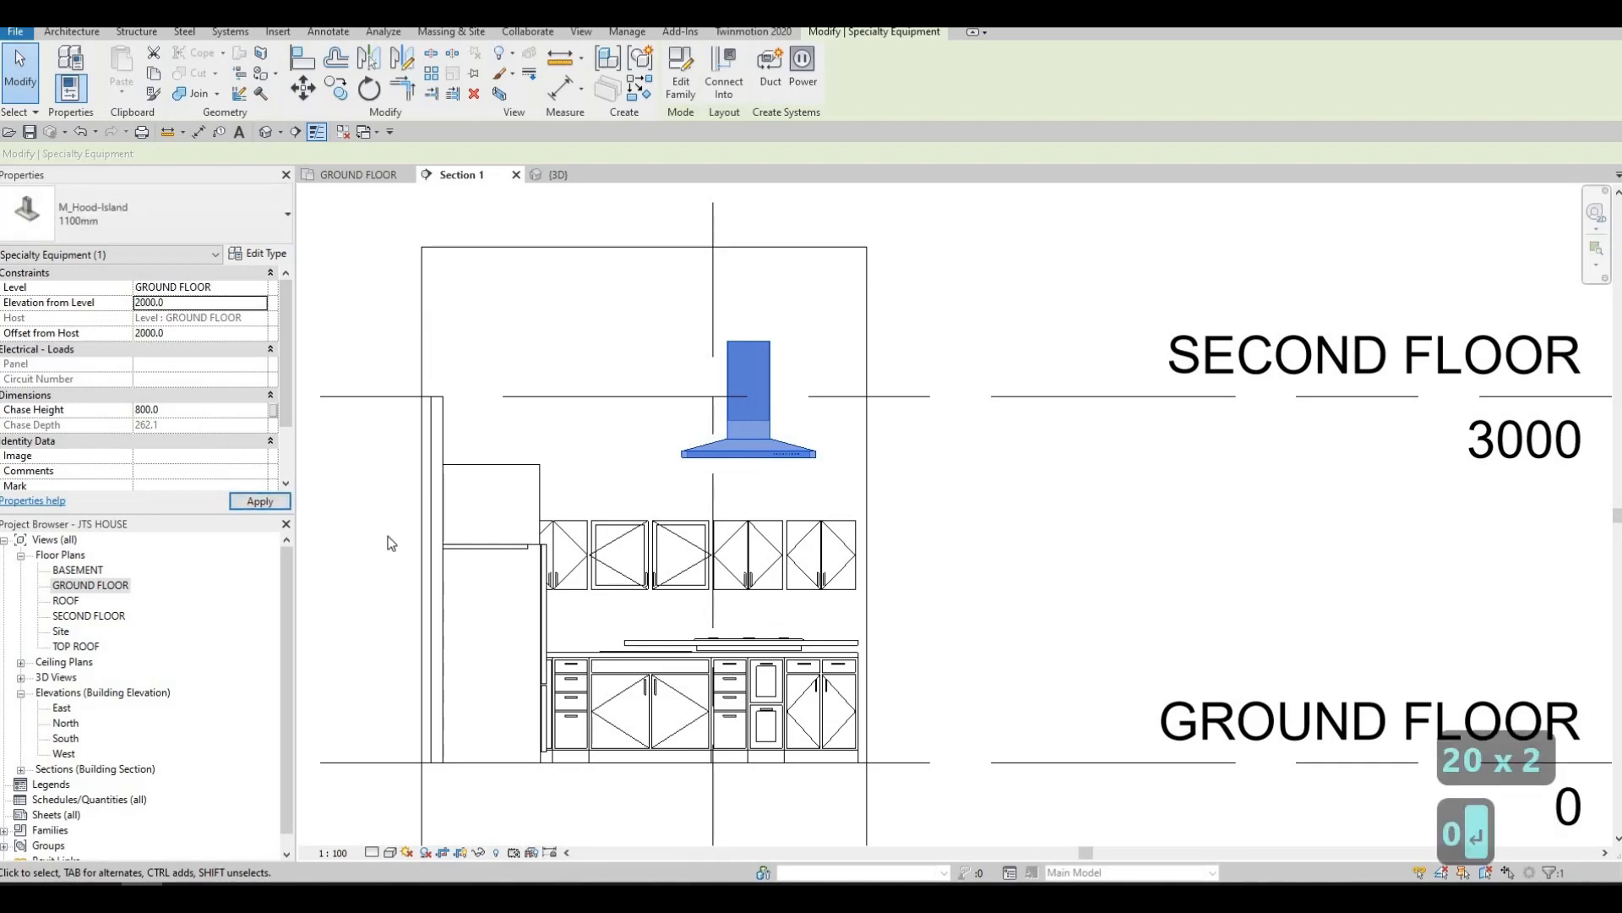
key("Escape")
key("Escape")
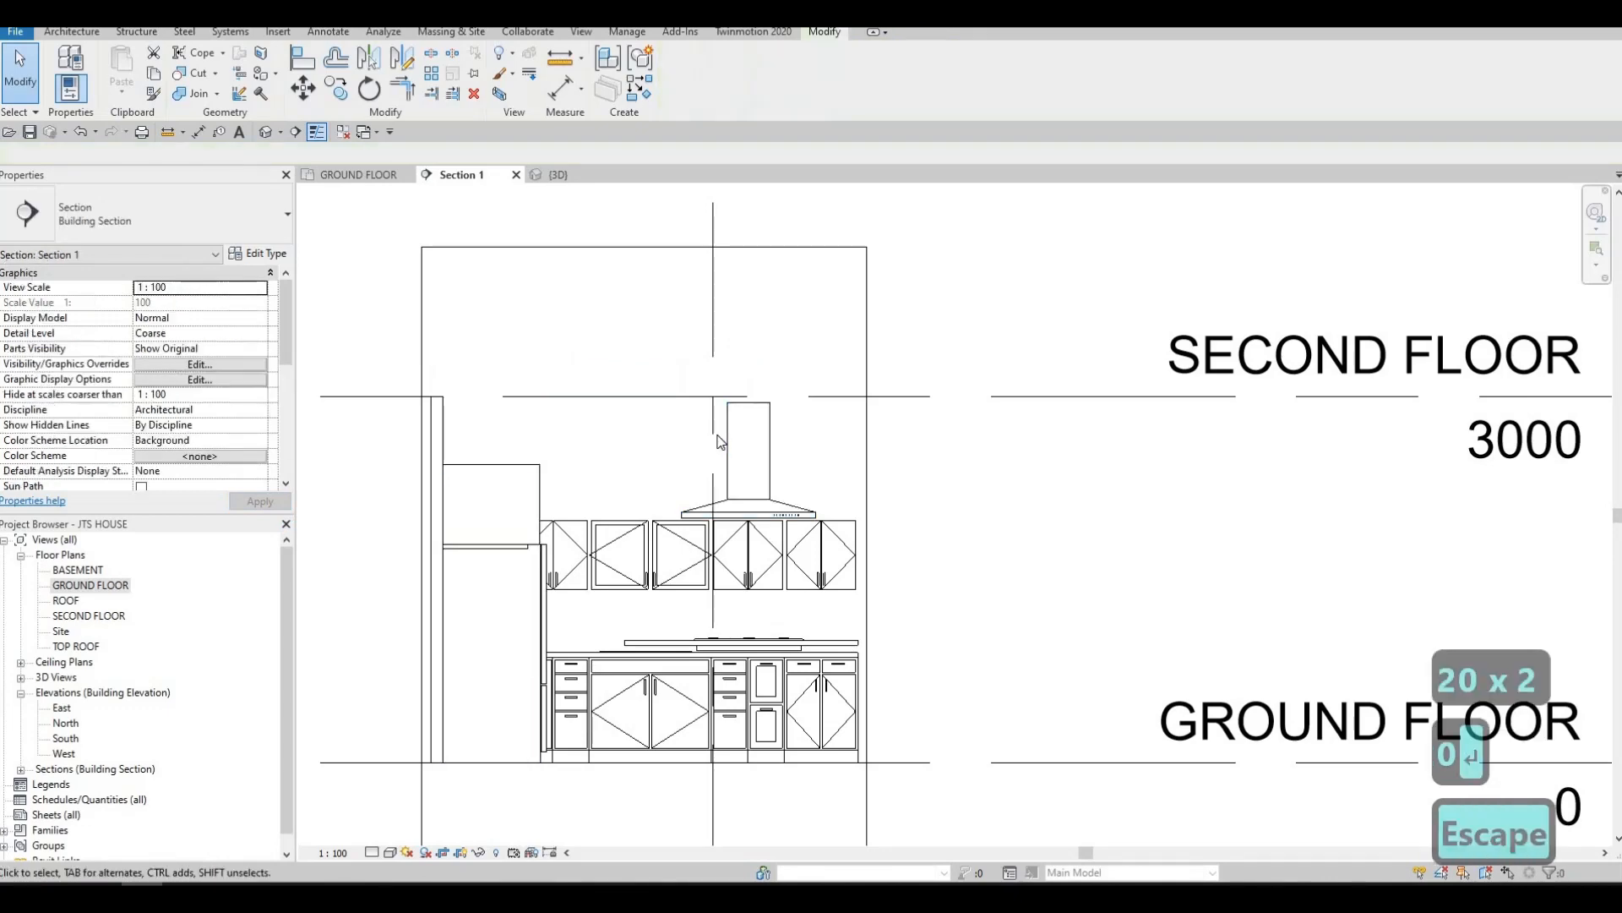
Stretch the top of the vent hood's chase up to the SECOND FLOOR level line
left_click(751, 405)
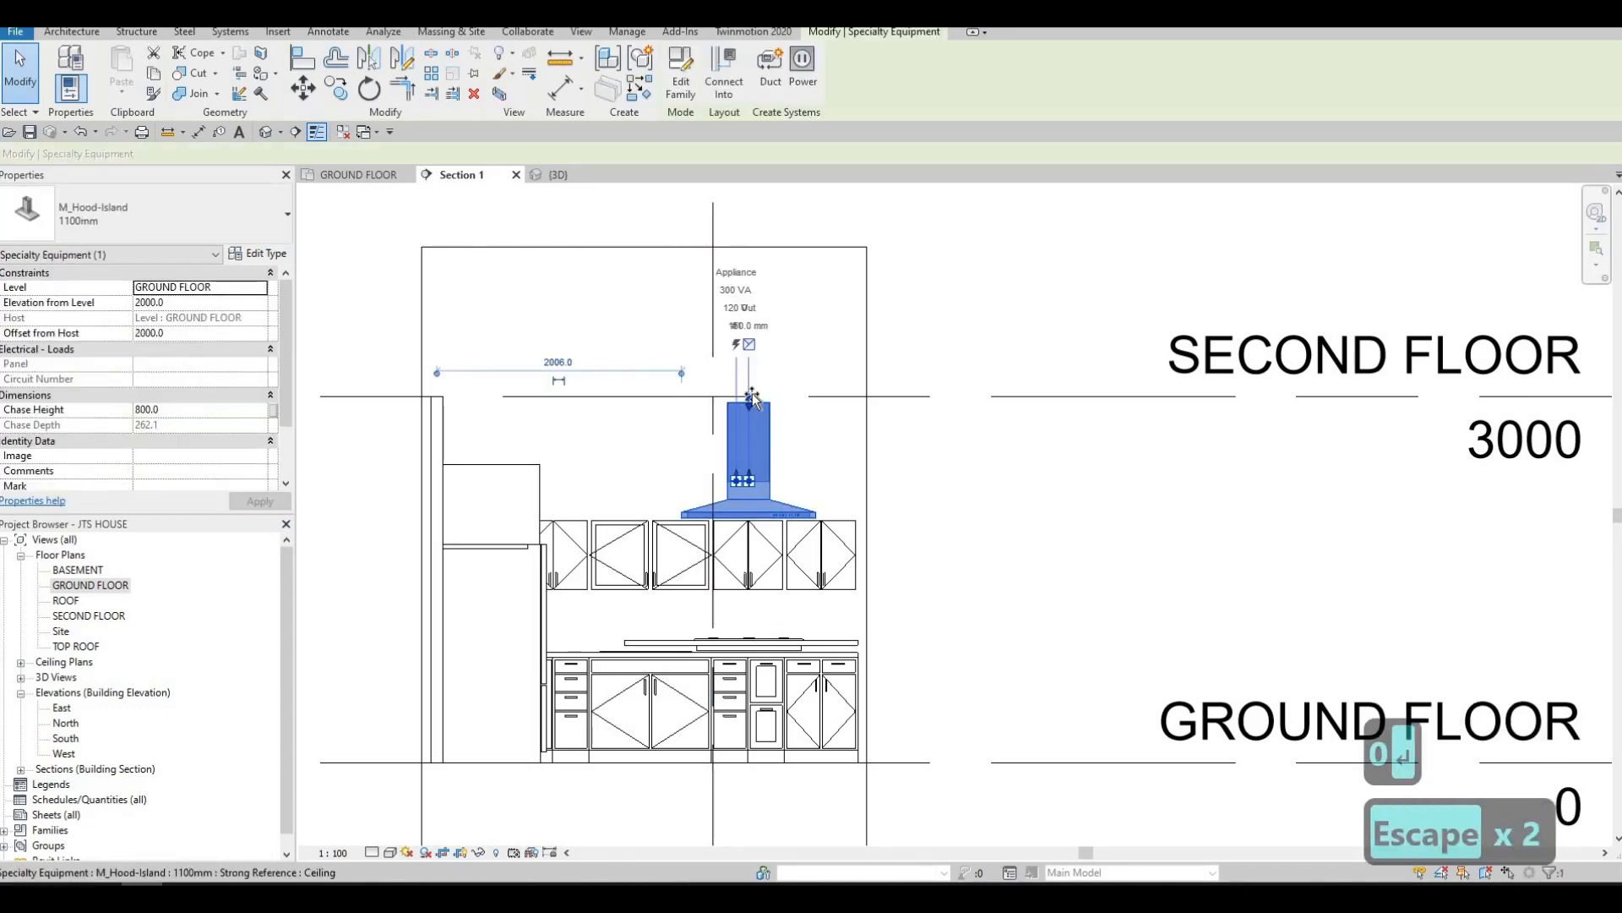
left_click_drag(752, 394, 897, 465)
key("Escape")
middle_click_drag(920, 395, 898, 316)
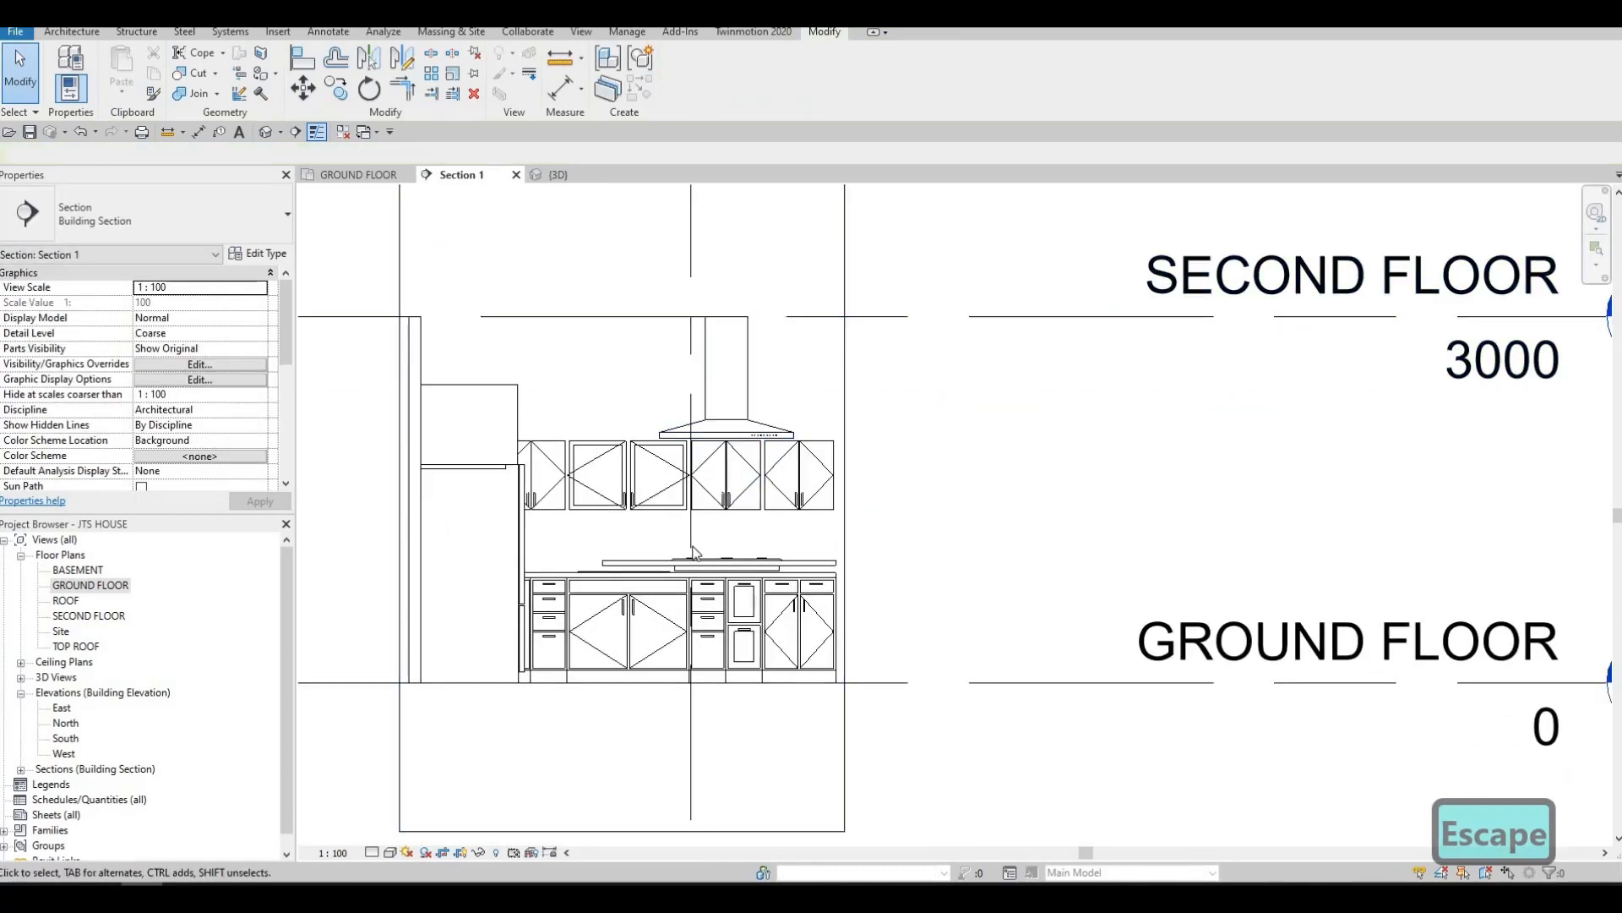
scroll(705, 566, "up", 2)
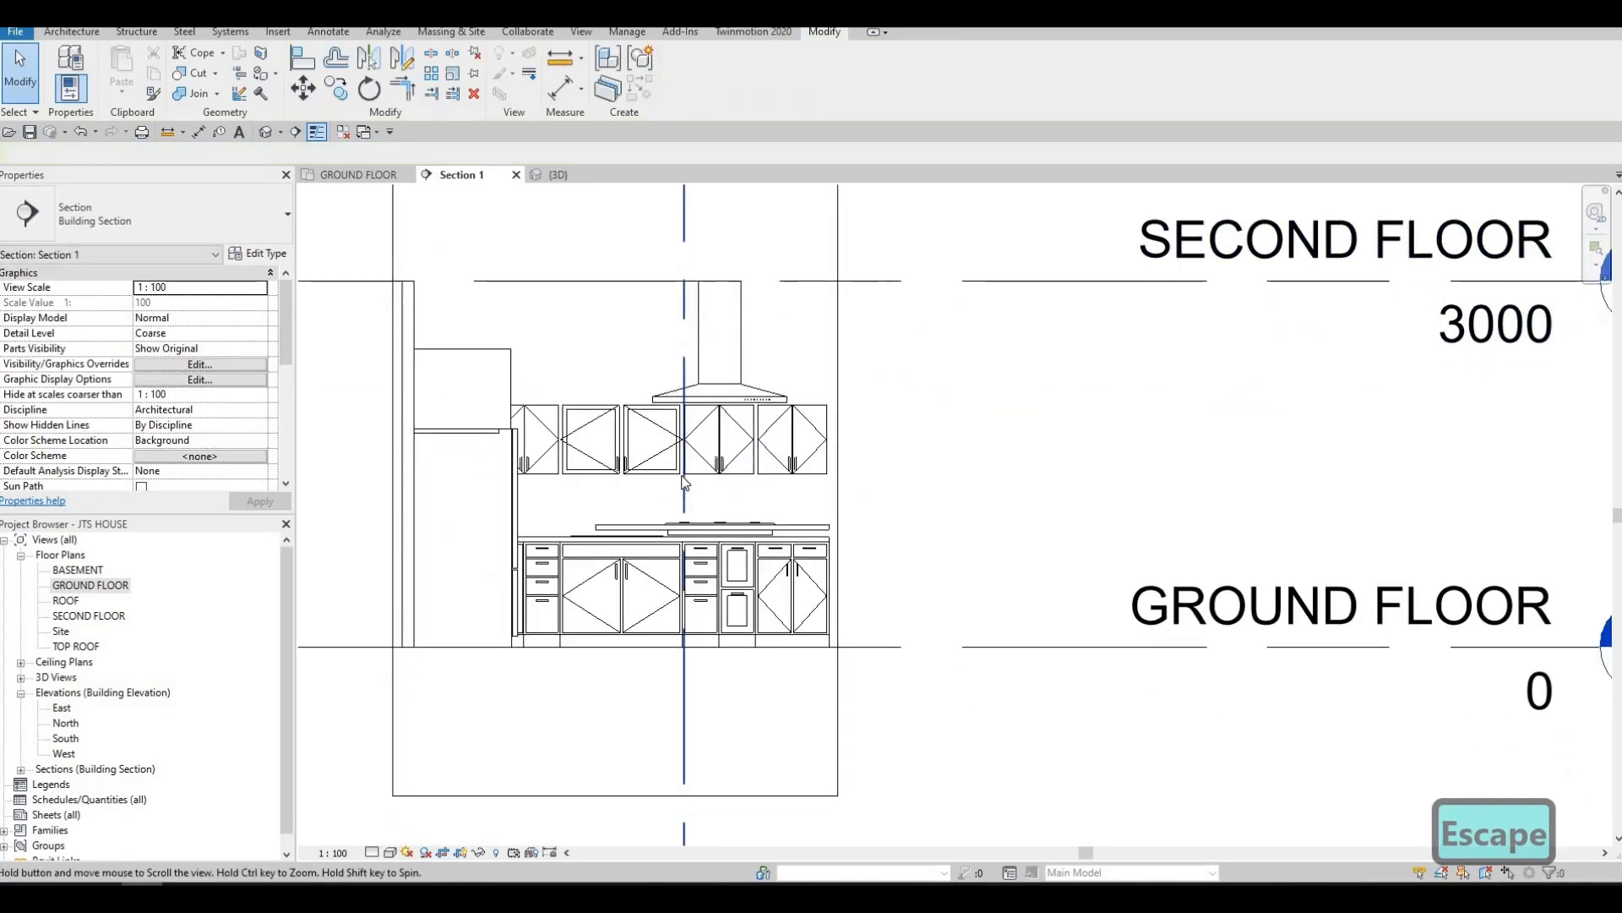
scroll(702, 516, "up", 1)
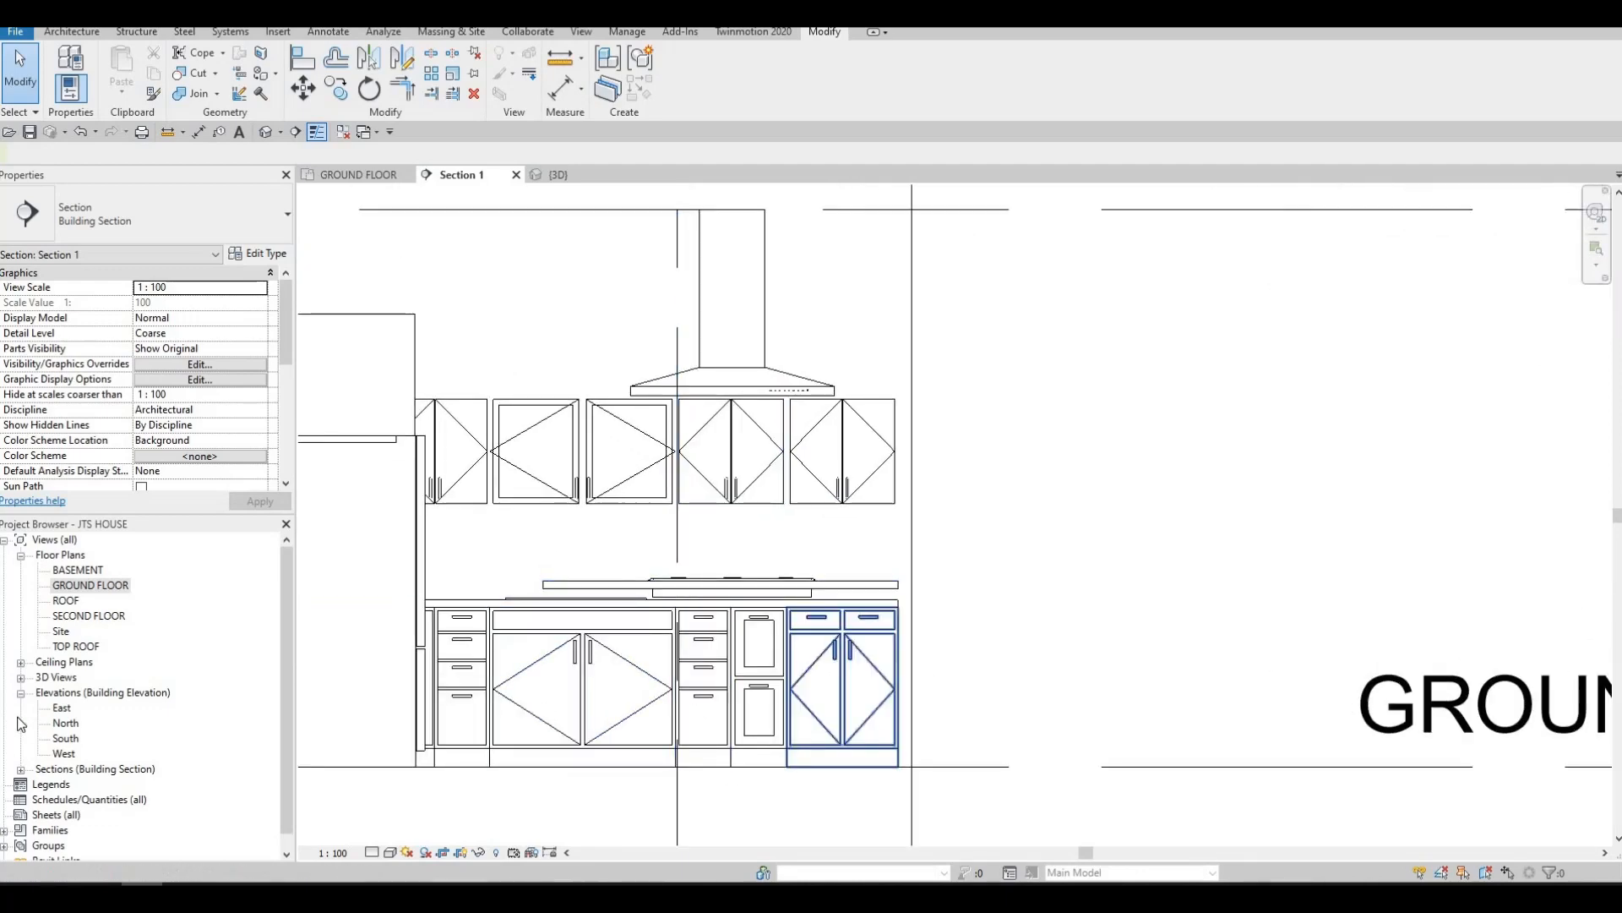
In the GROUND FLOOR plan, start an in-place model of category Generic Models, accepting the name Generic Models 2
double_click(69, 585)
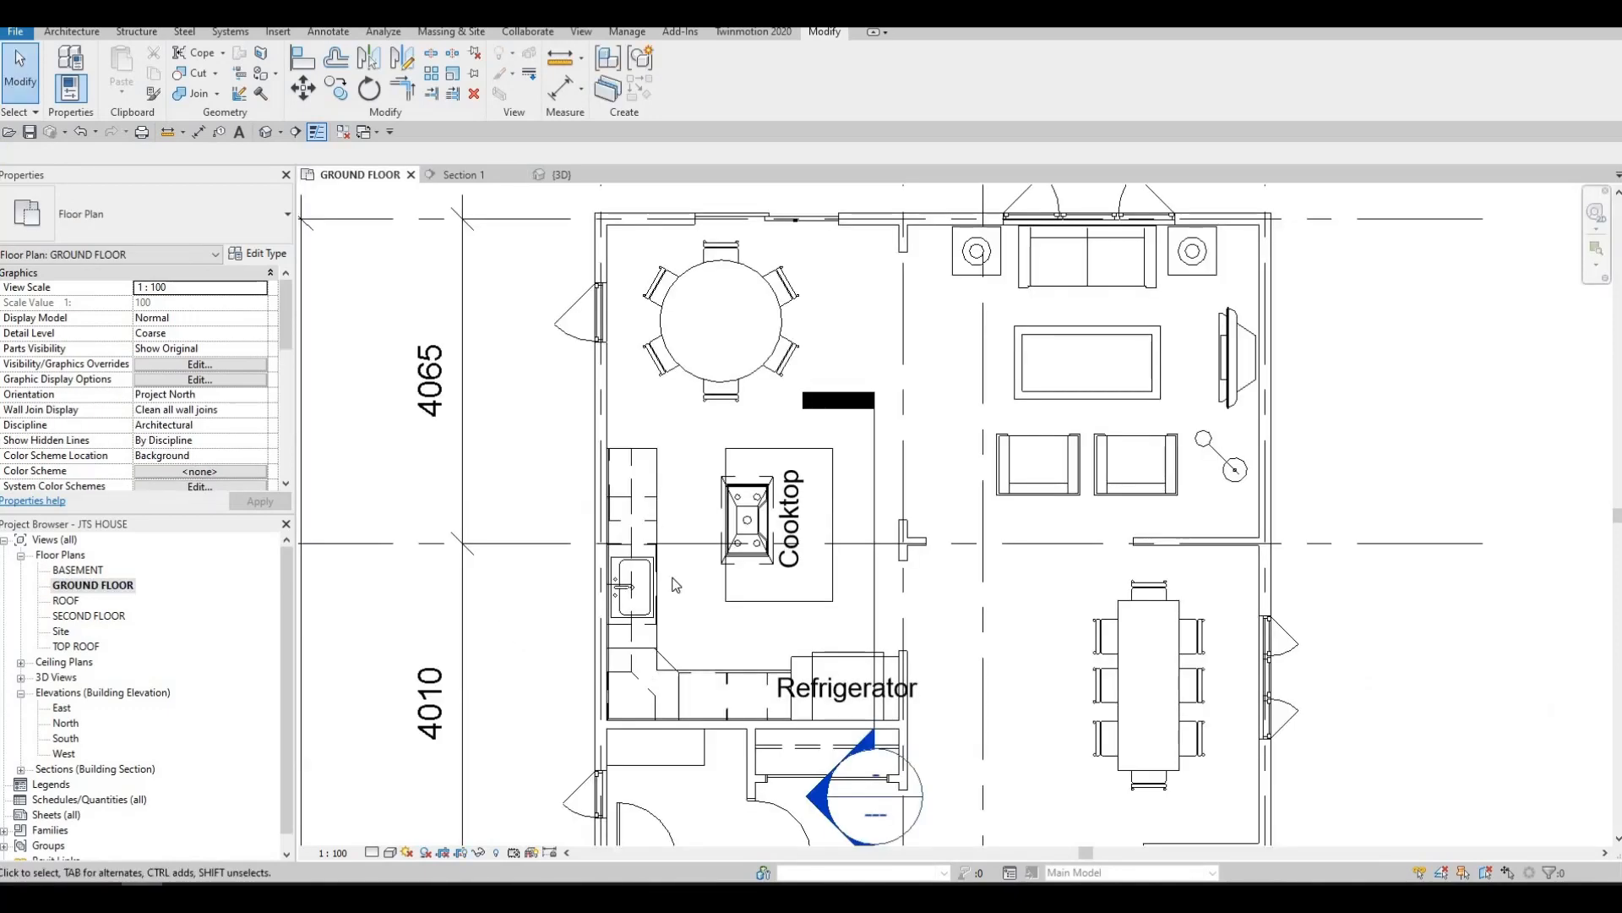
key("Escape")
key("Escape")
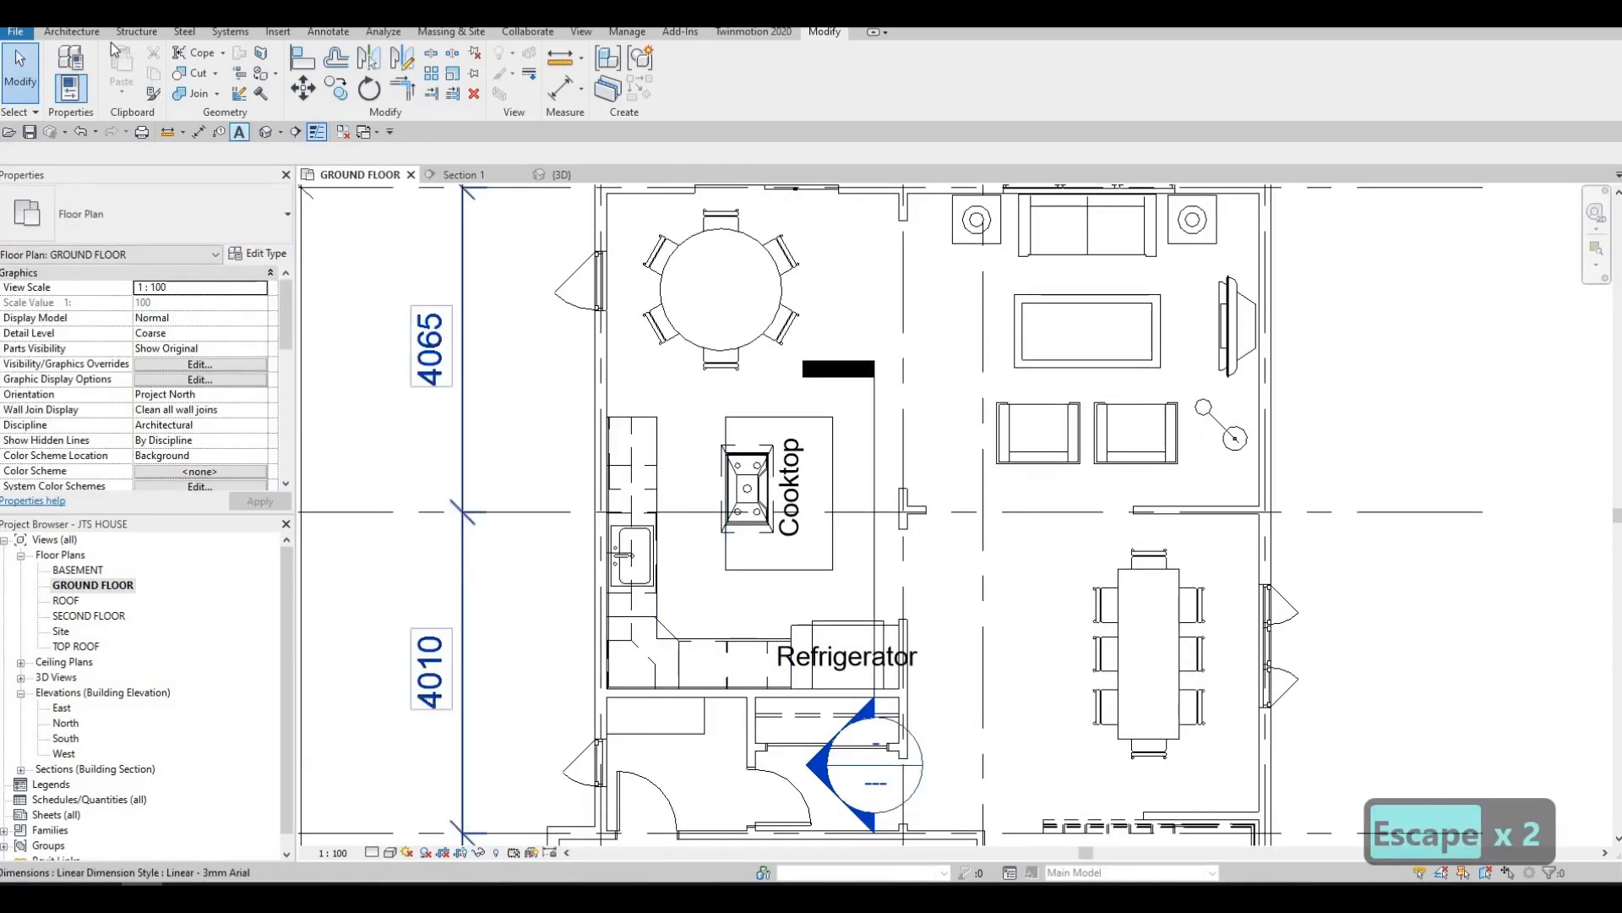
left_click(71, 32)
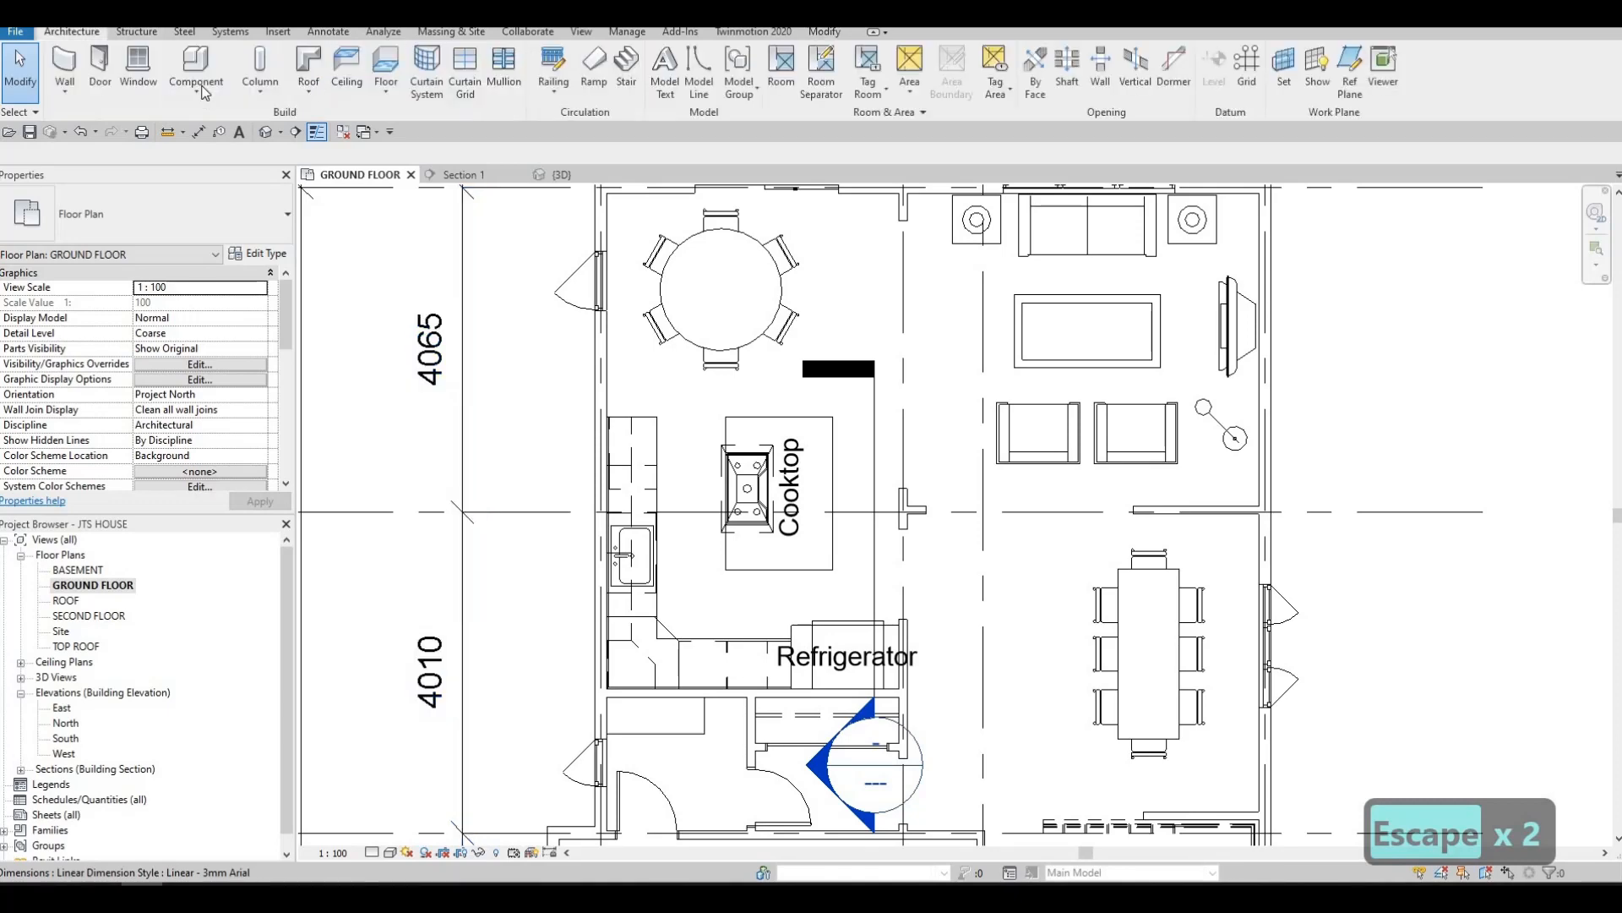
left_click(198, 88)
left_click(211, 161)
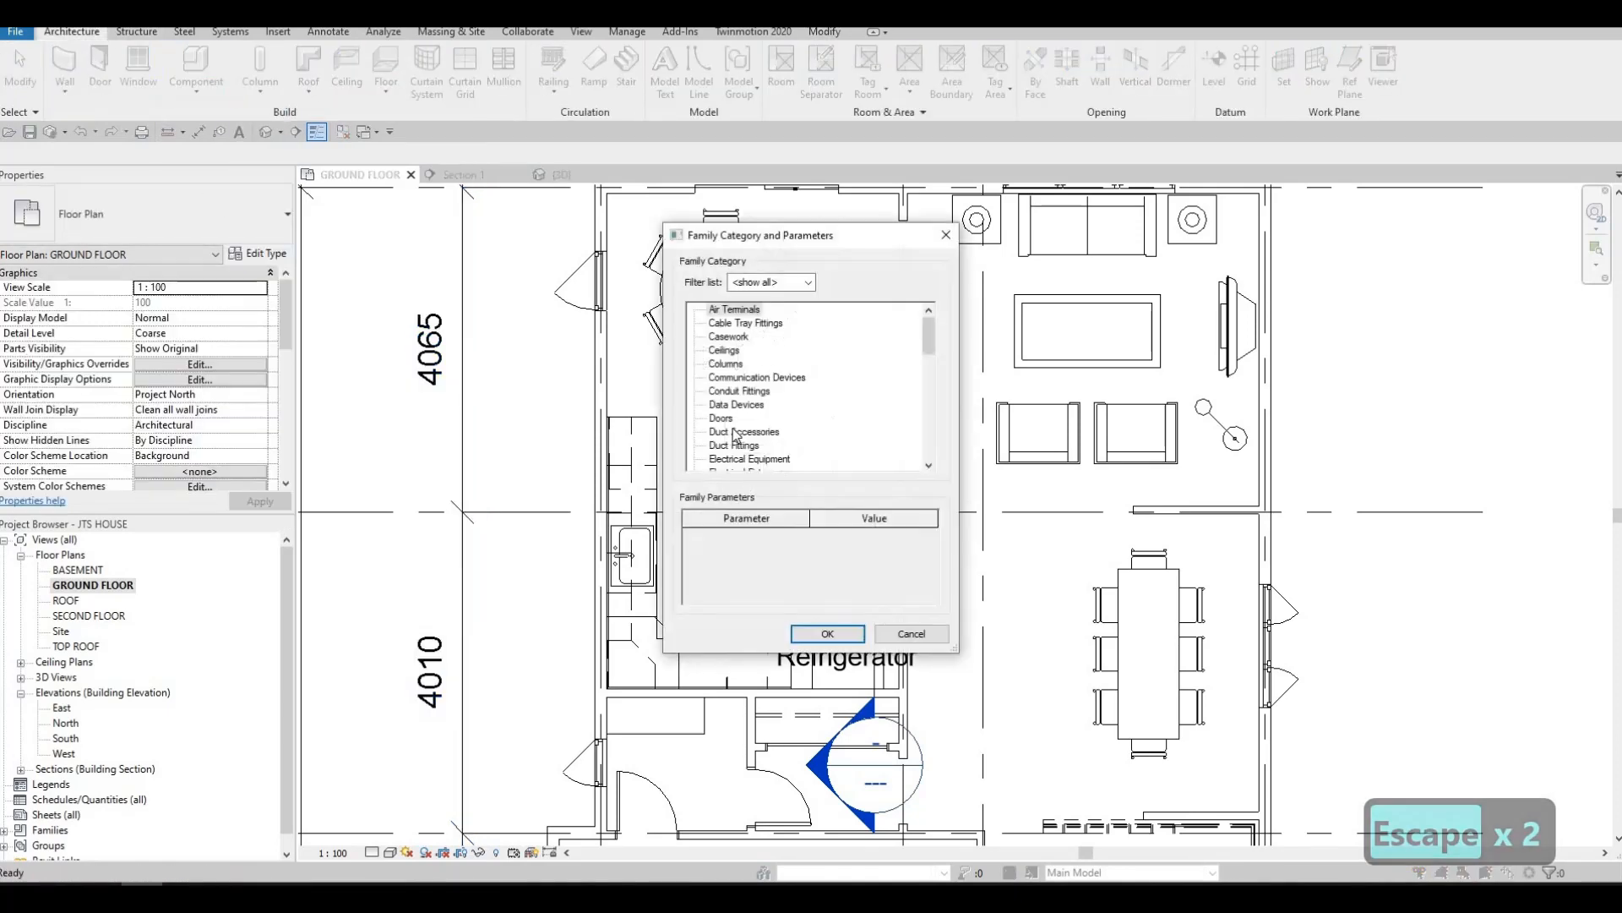
scroll(731, 448, "down", 4)
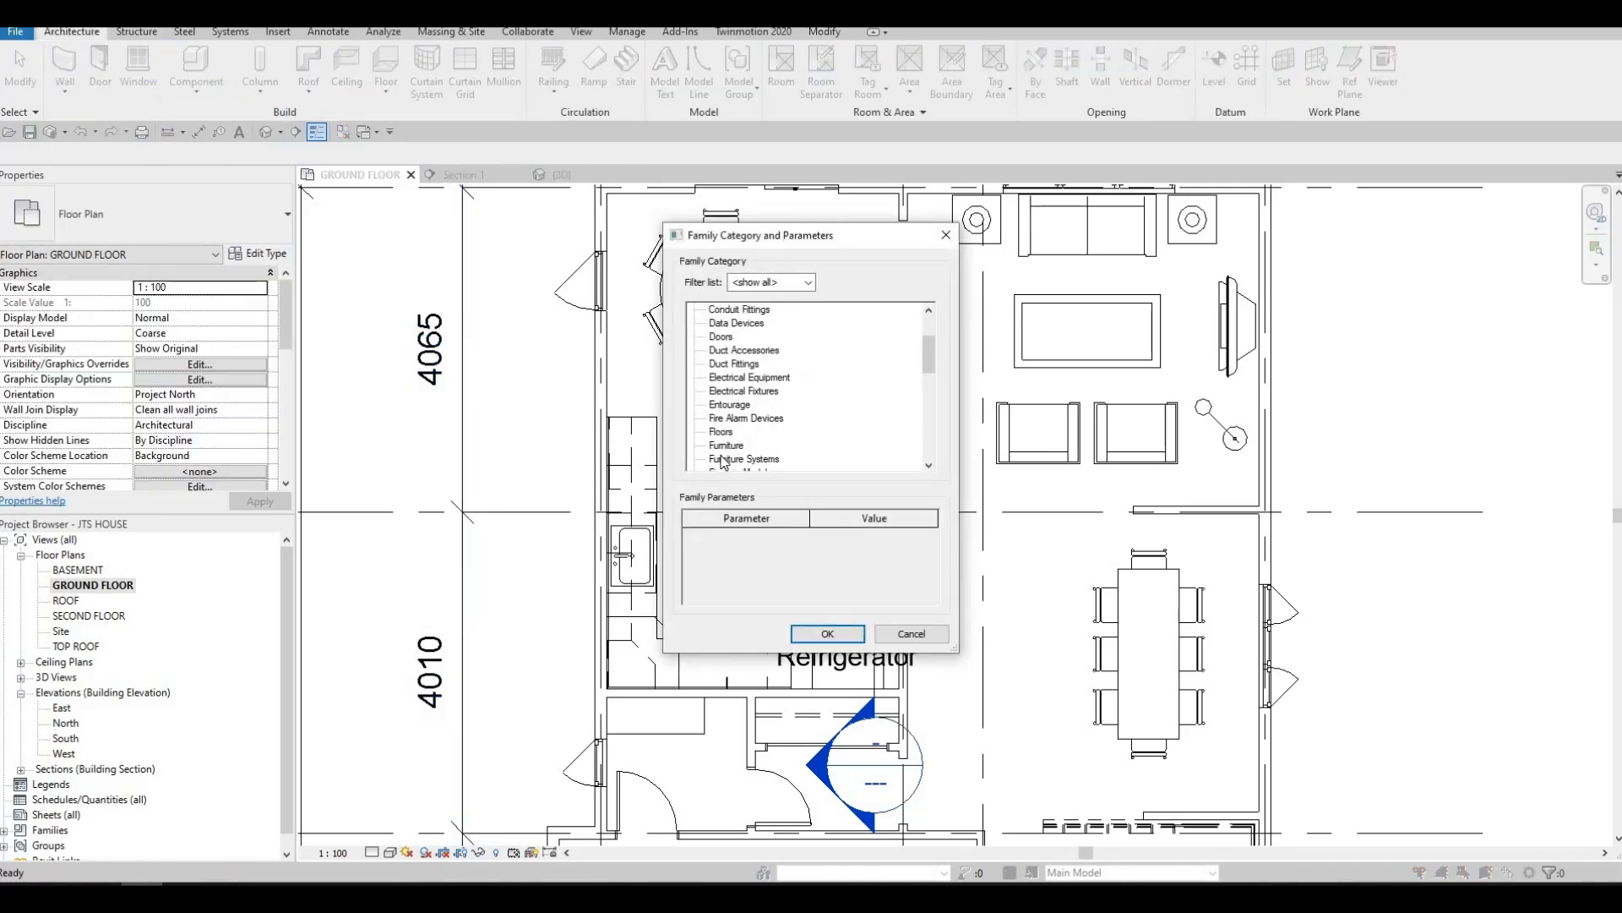
left_click(827, 633)
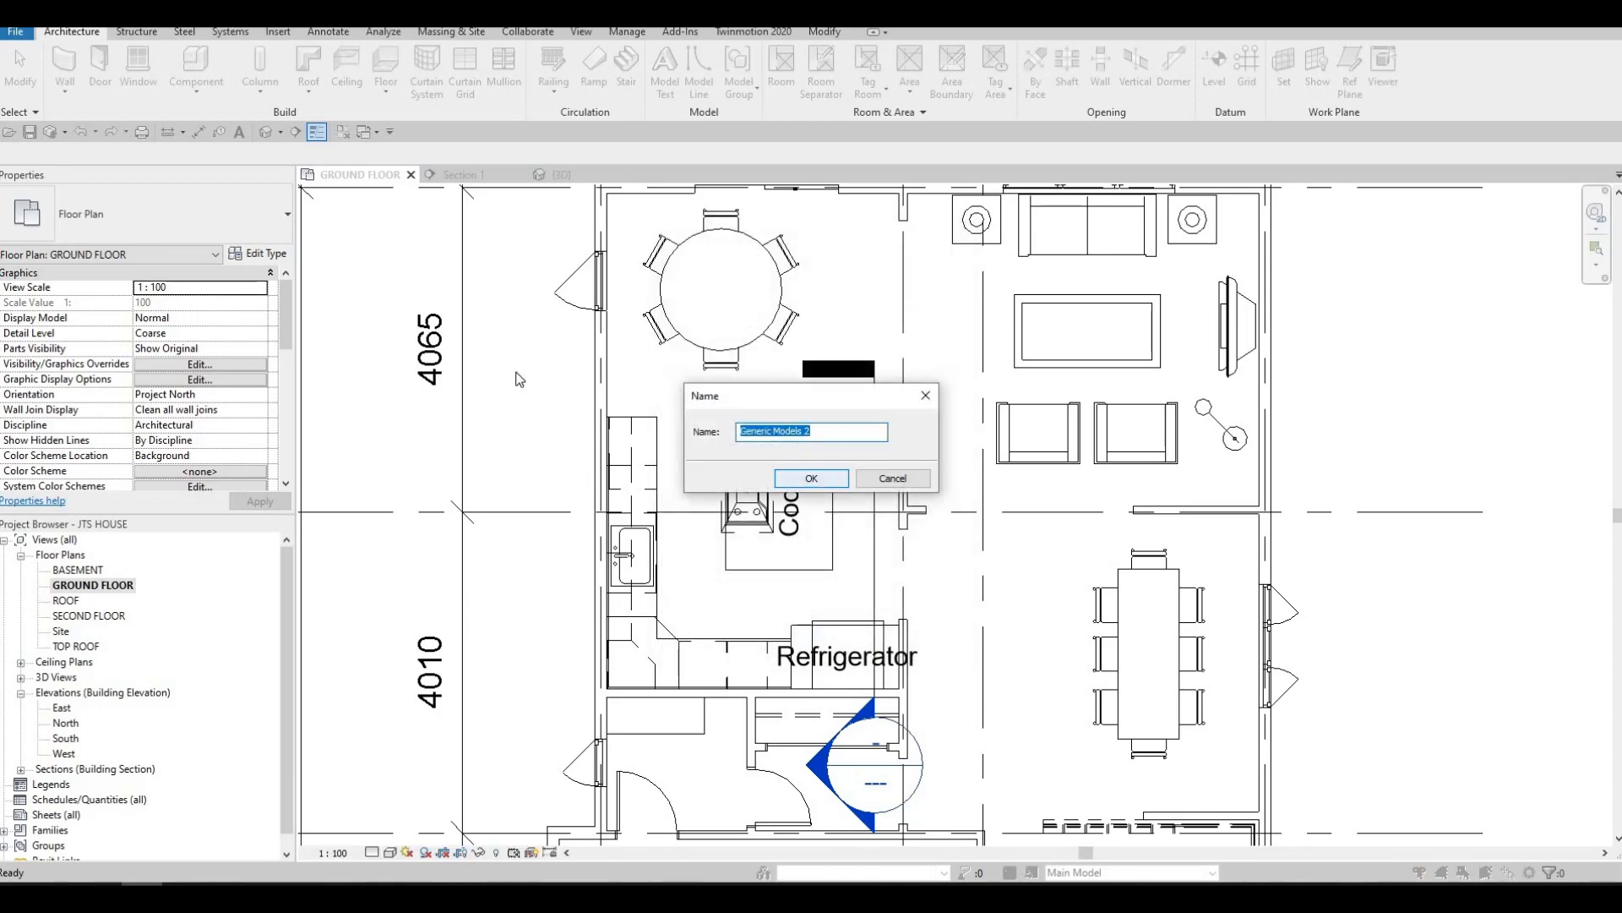
key("Return")
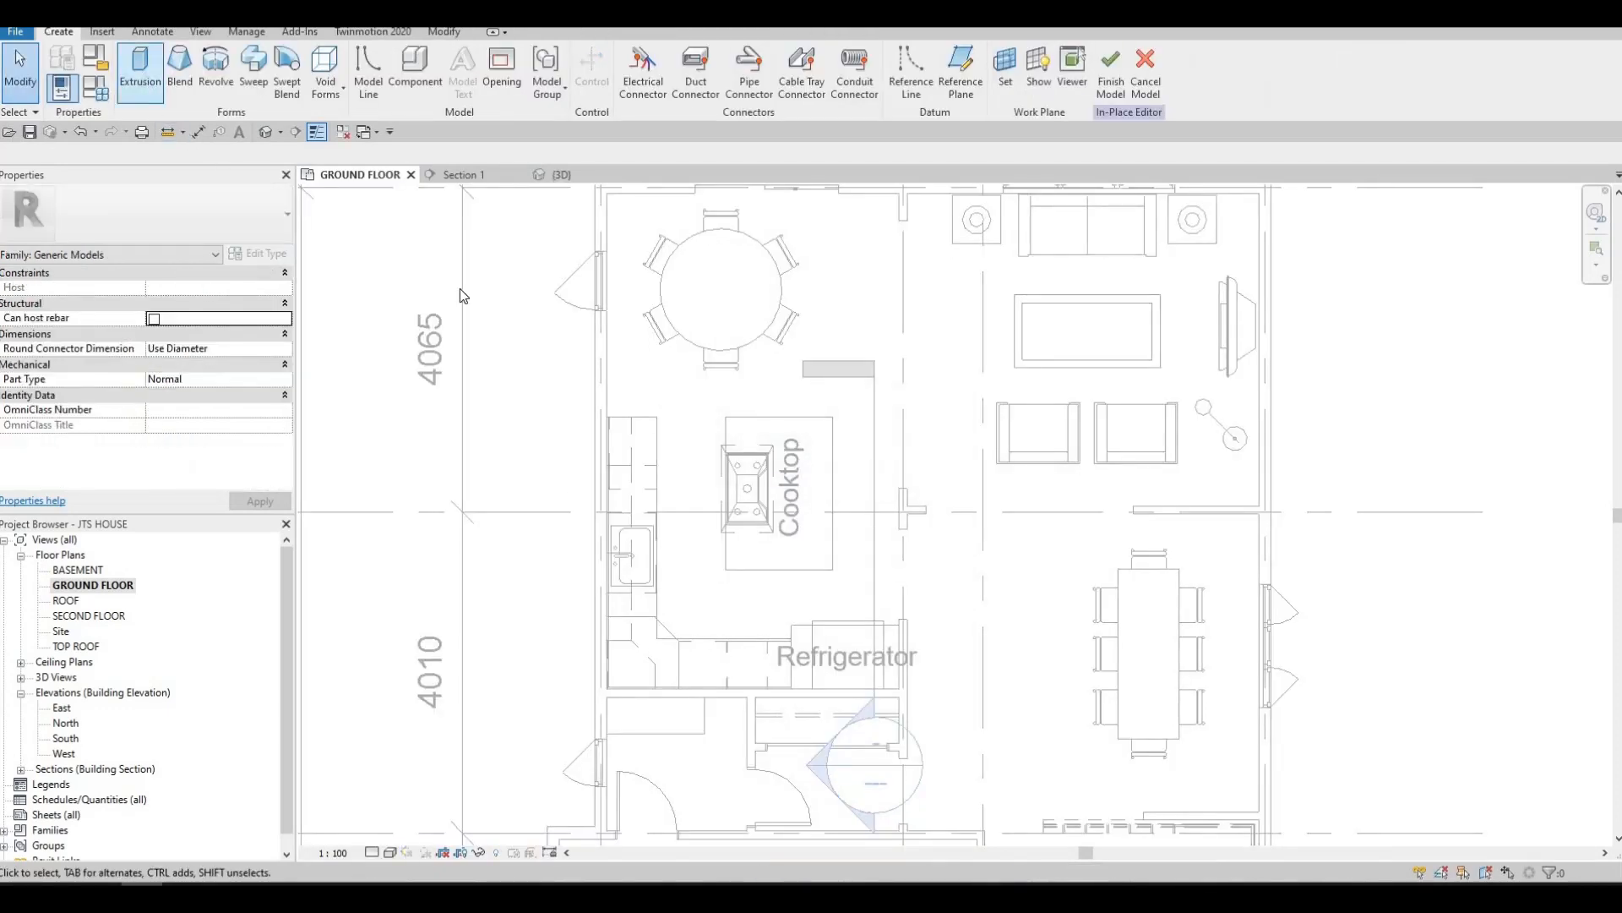
Sketch a rectangular extrusion profile under the island counter top, over its full length and about 1000 mm wide from the cooktop-side edge
left_click(144, 75)
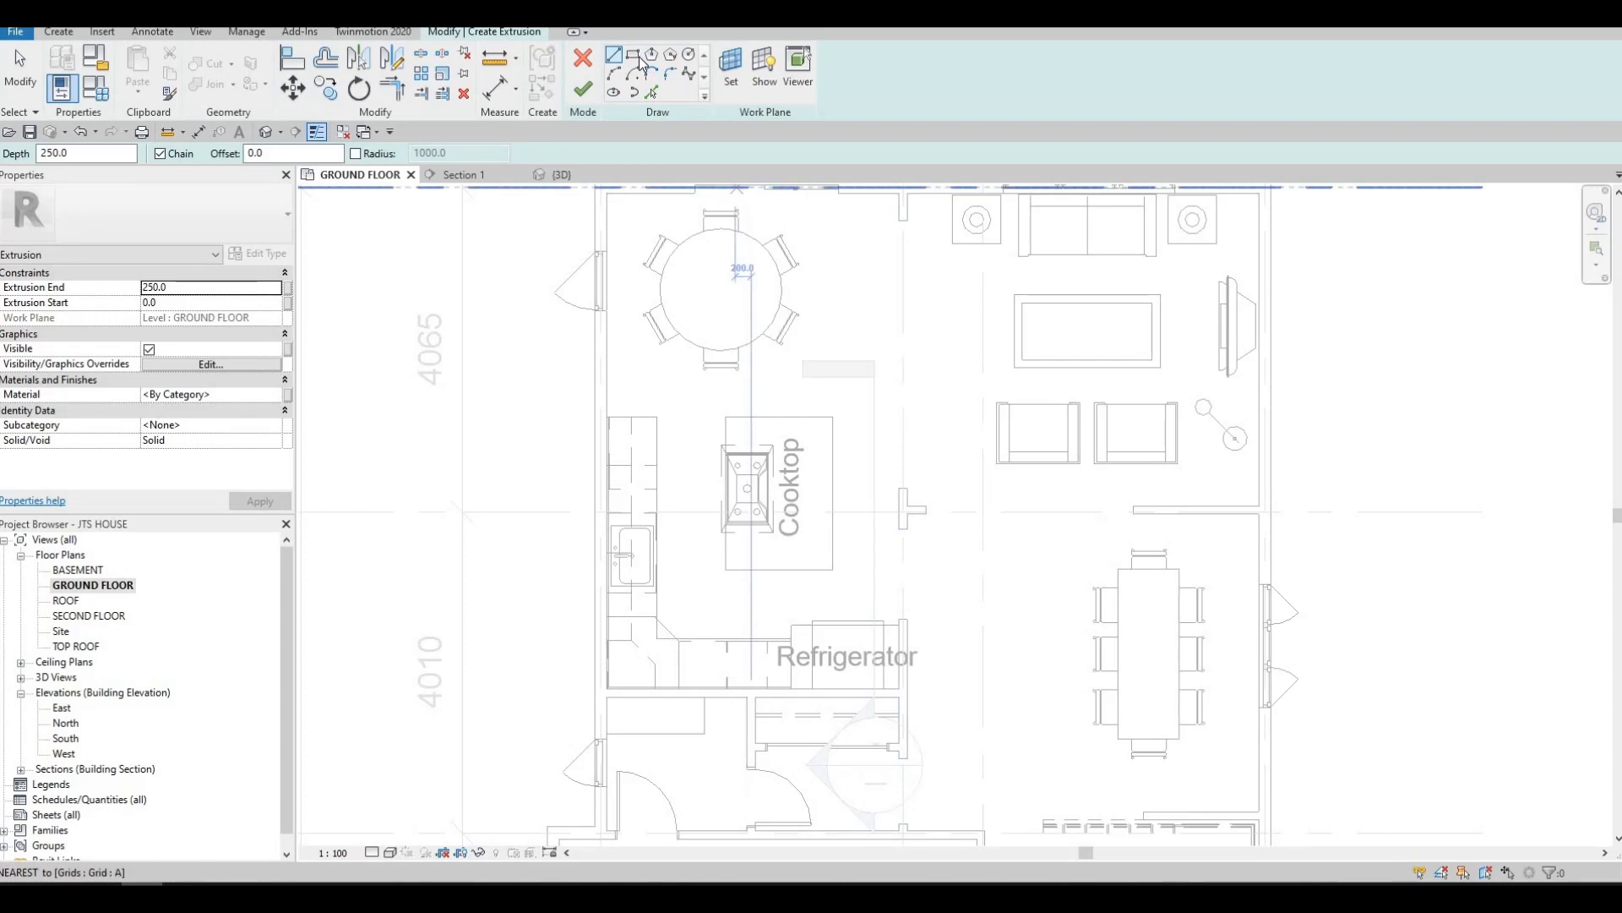
scroll(738, 432, "up", 2)
left_click(708, 430)
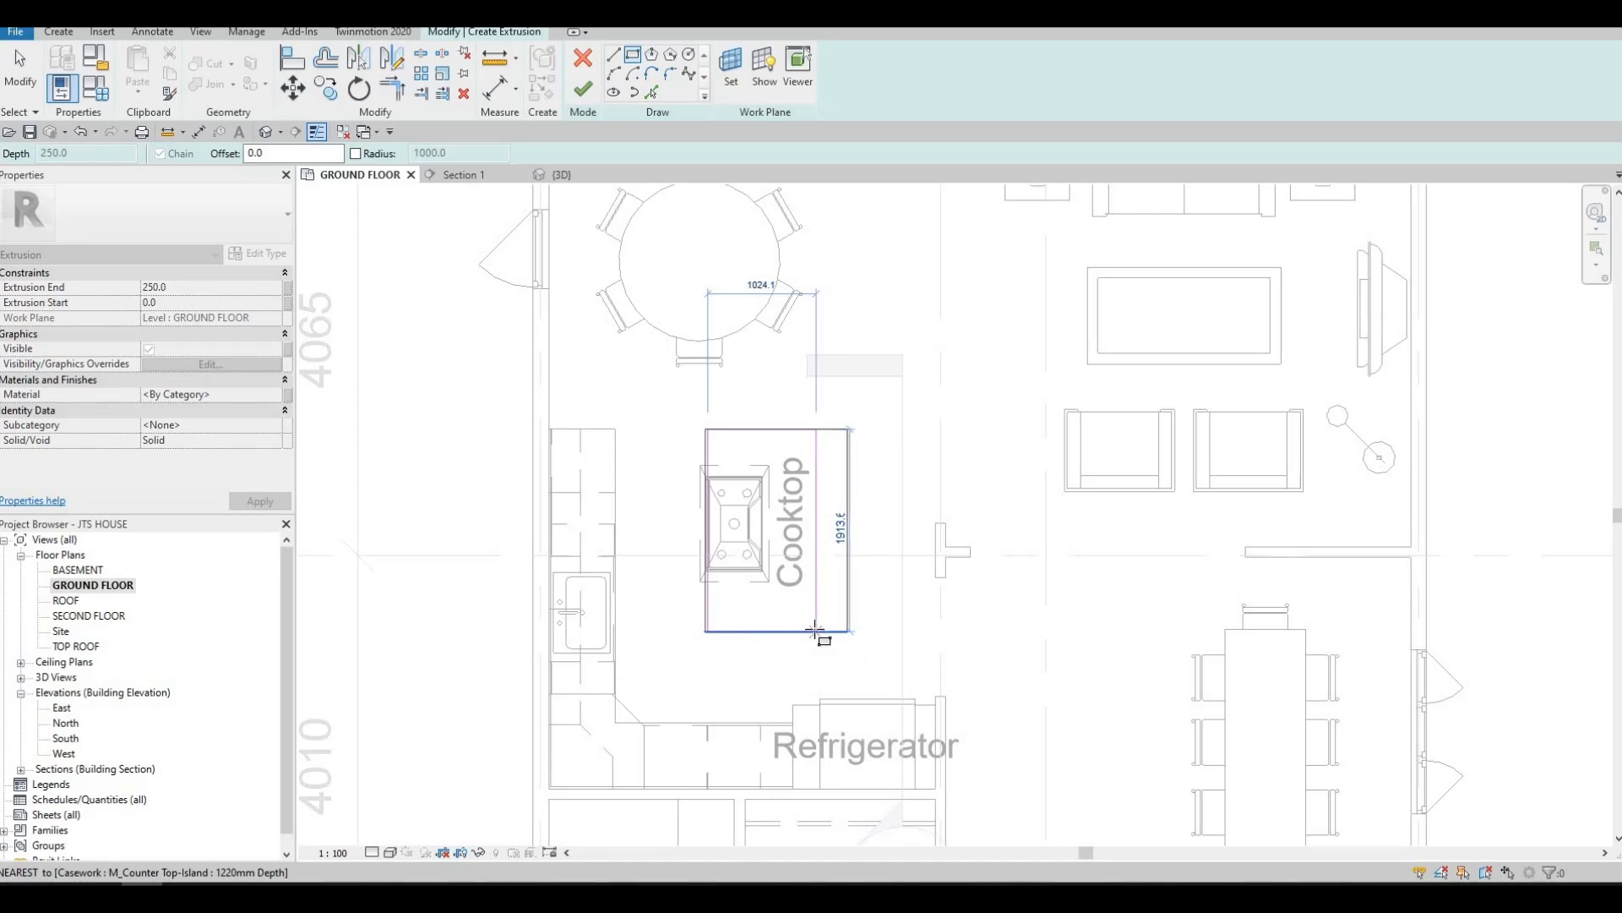
left_click(813, 630)
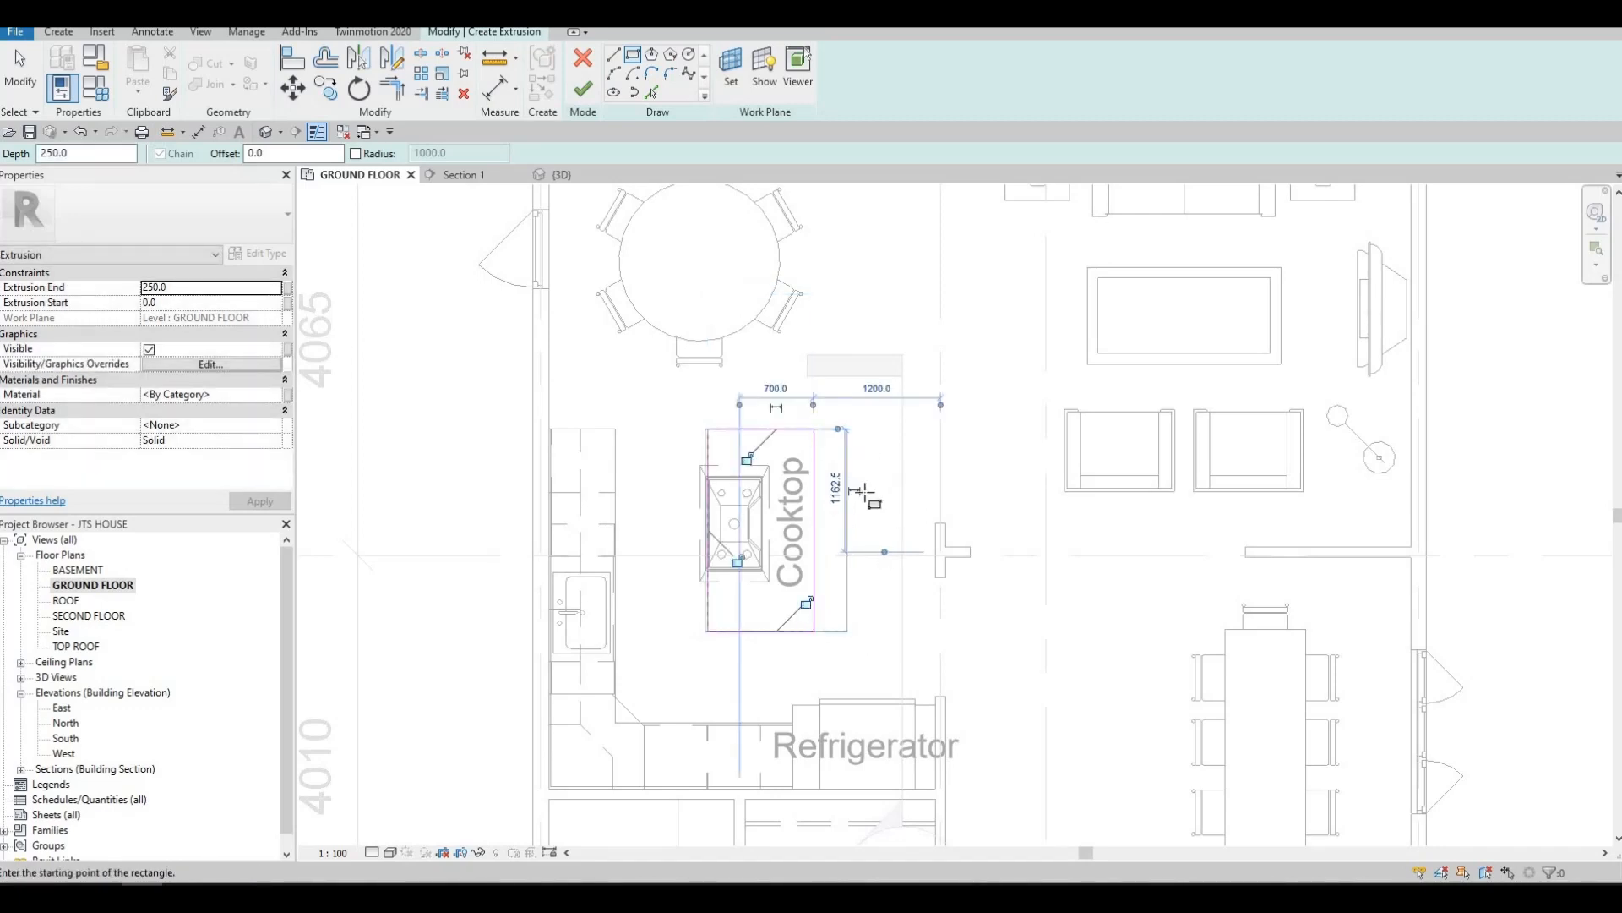
middle_click_drag(866, 491, 860, 439)
key("Escape")
scroll(832, 434, "up", 1)
key("Escape")
key("Escape")
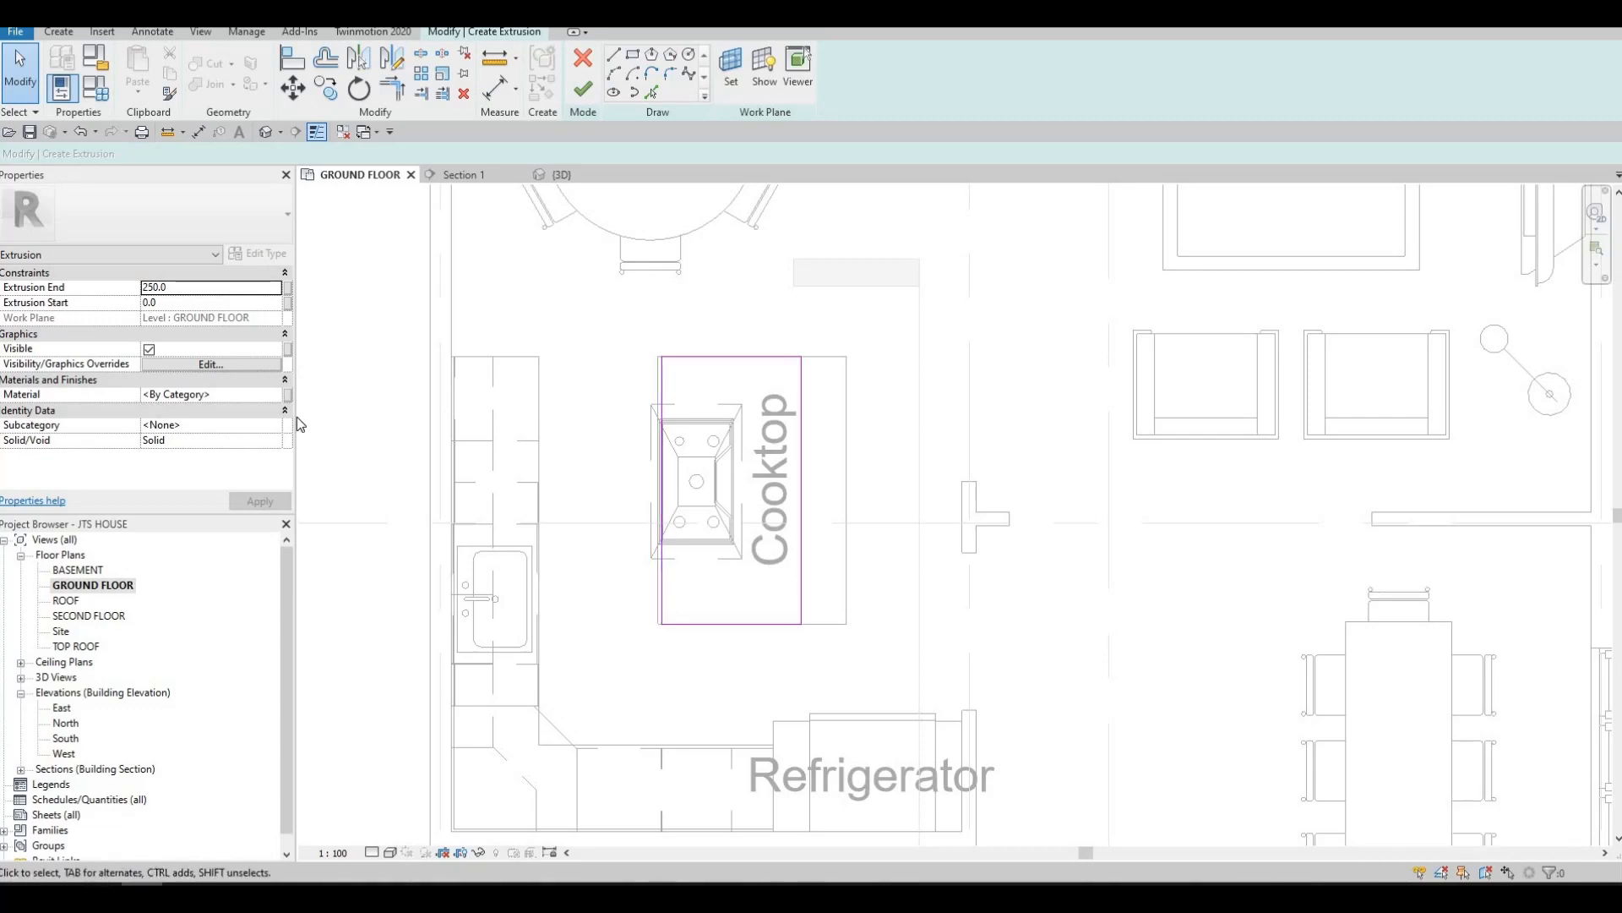
Assign the Porcelain, Linen material to the island base extrusion
left_click(269, 396)
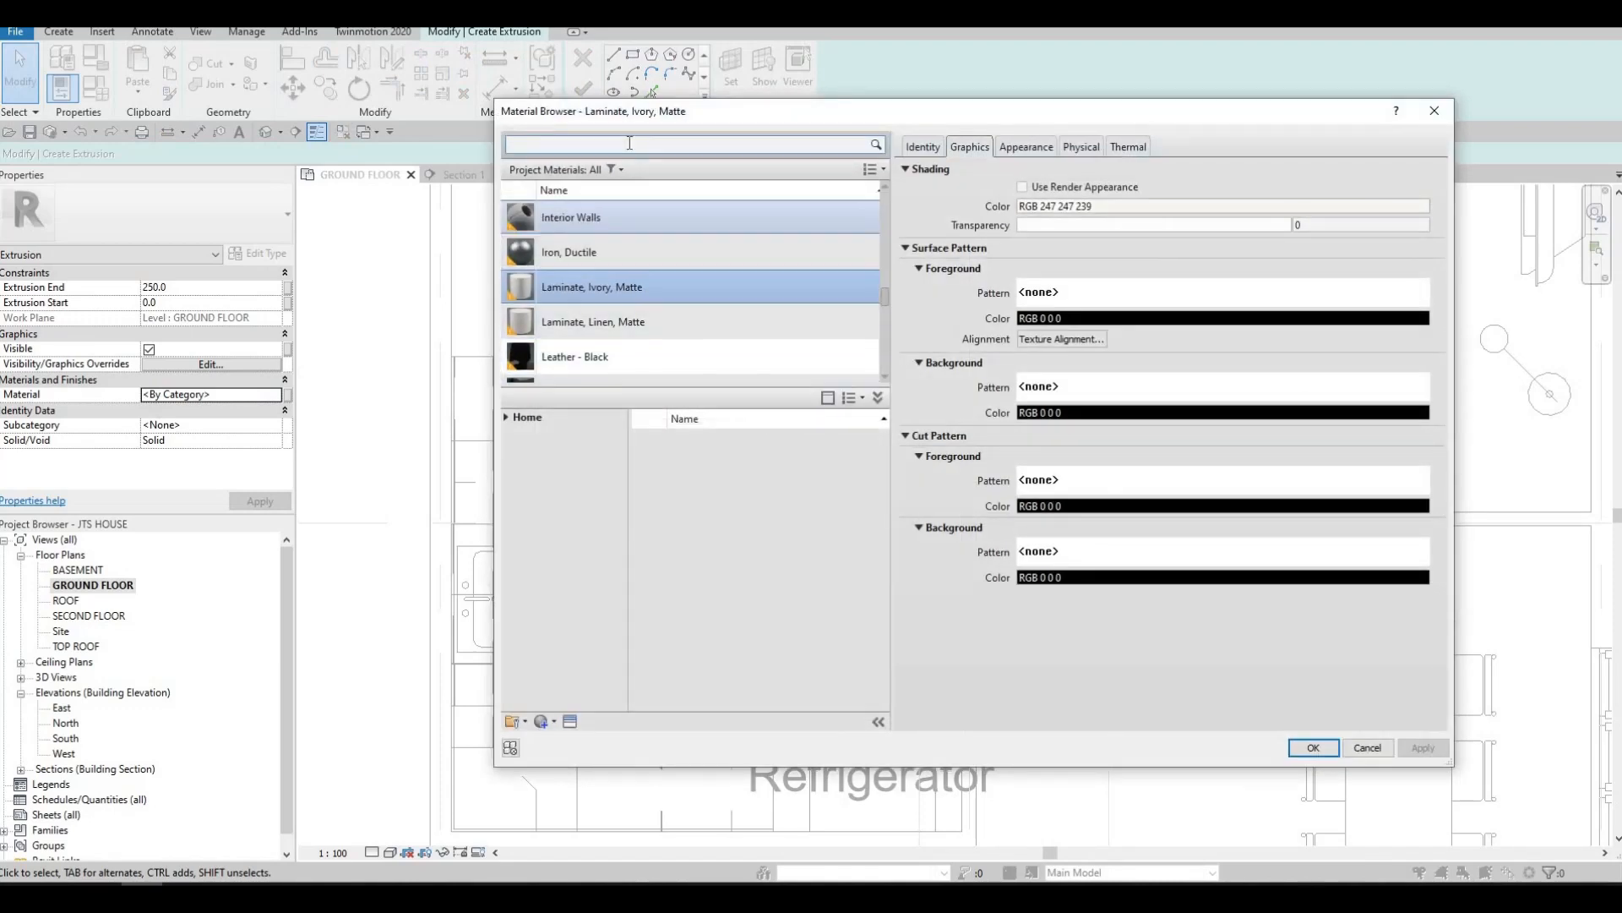
scroll(623, 279, "down", 3)
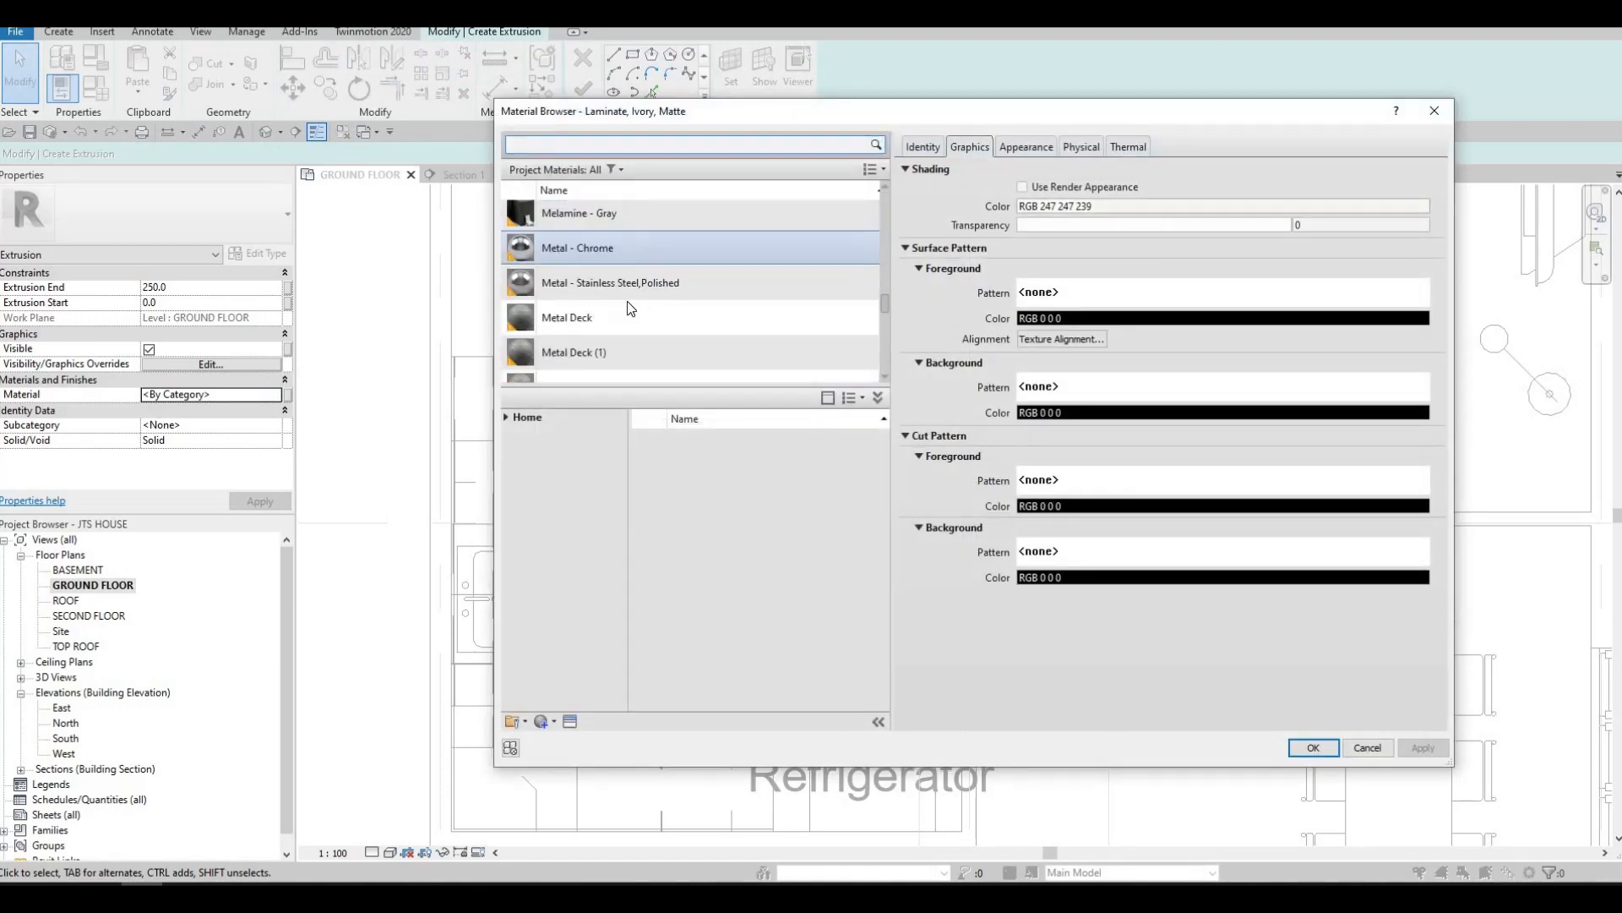
scroll(635, 313, "up", 3)
left_click(722, 321)
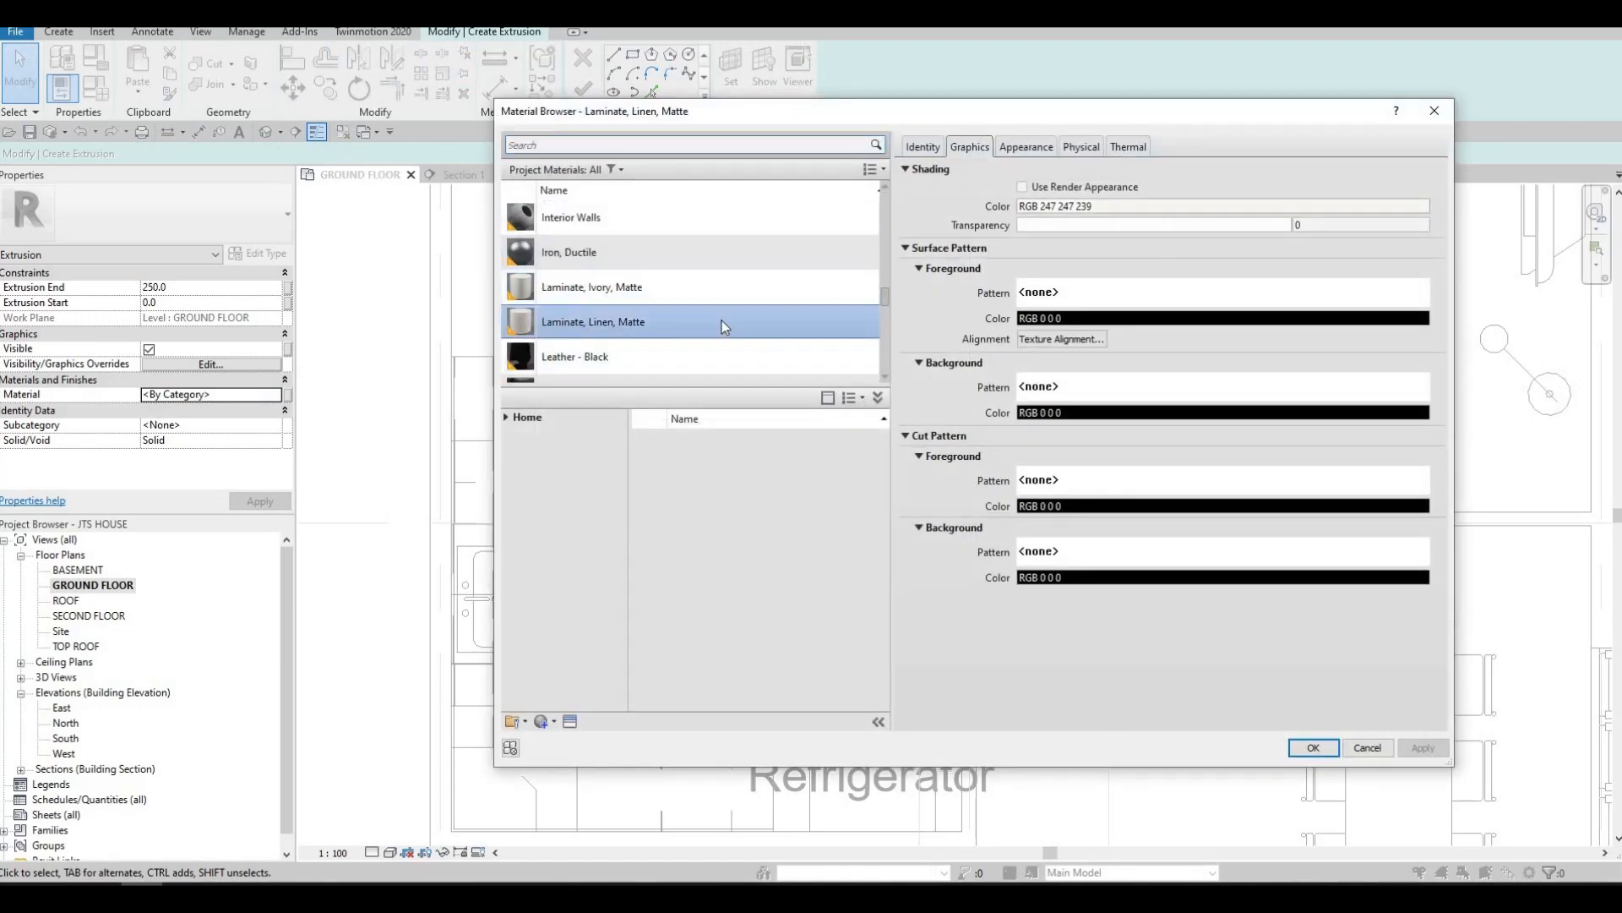
scroll(659, 277, "down", 1)
left_click(647, 269)
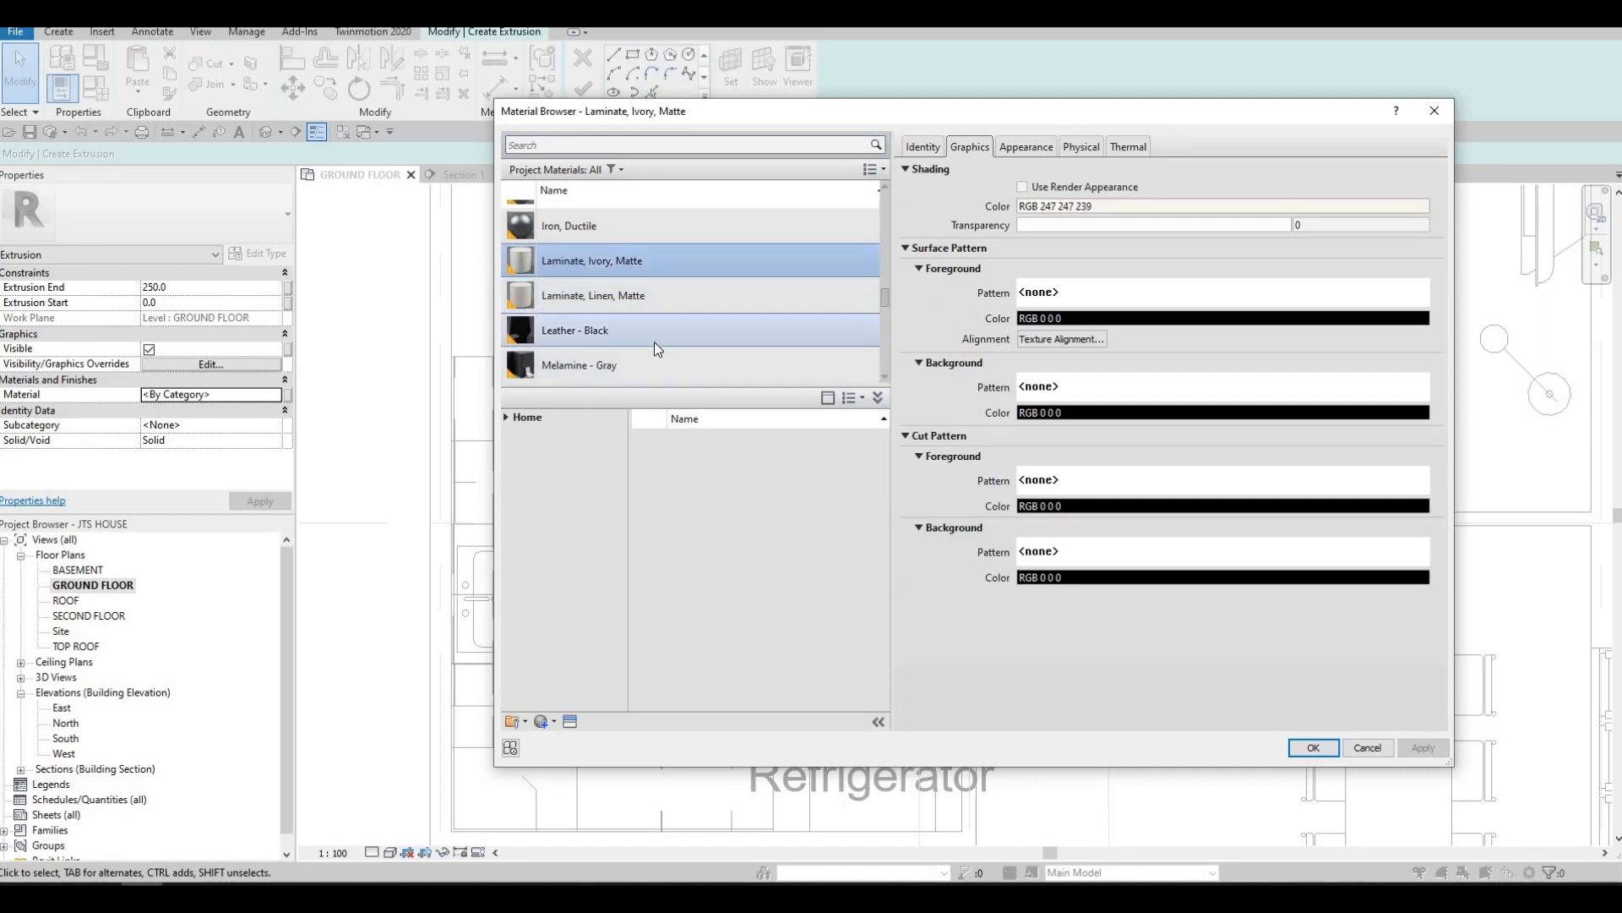
scroll(654, 342, "down", 8)
scroll(649, 285, "up", 3)
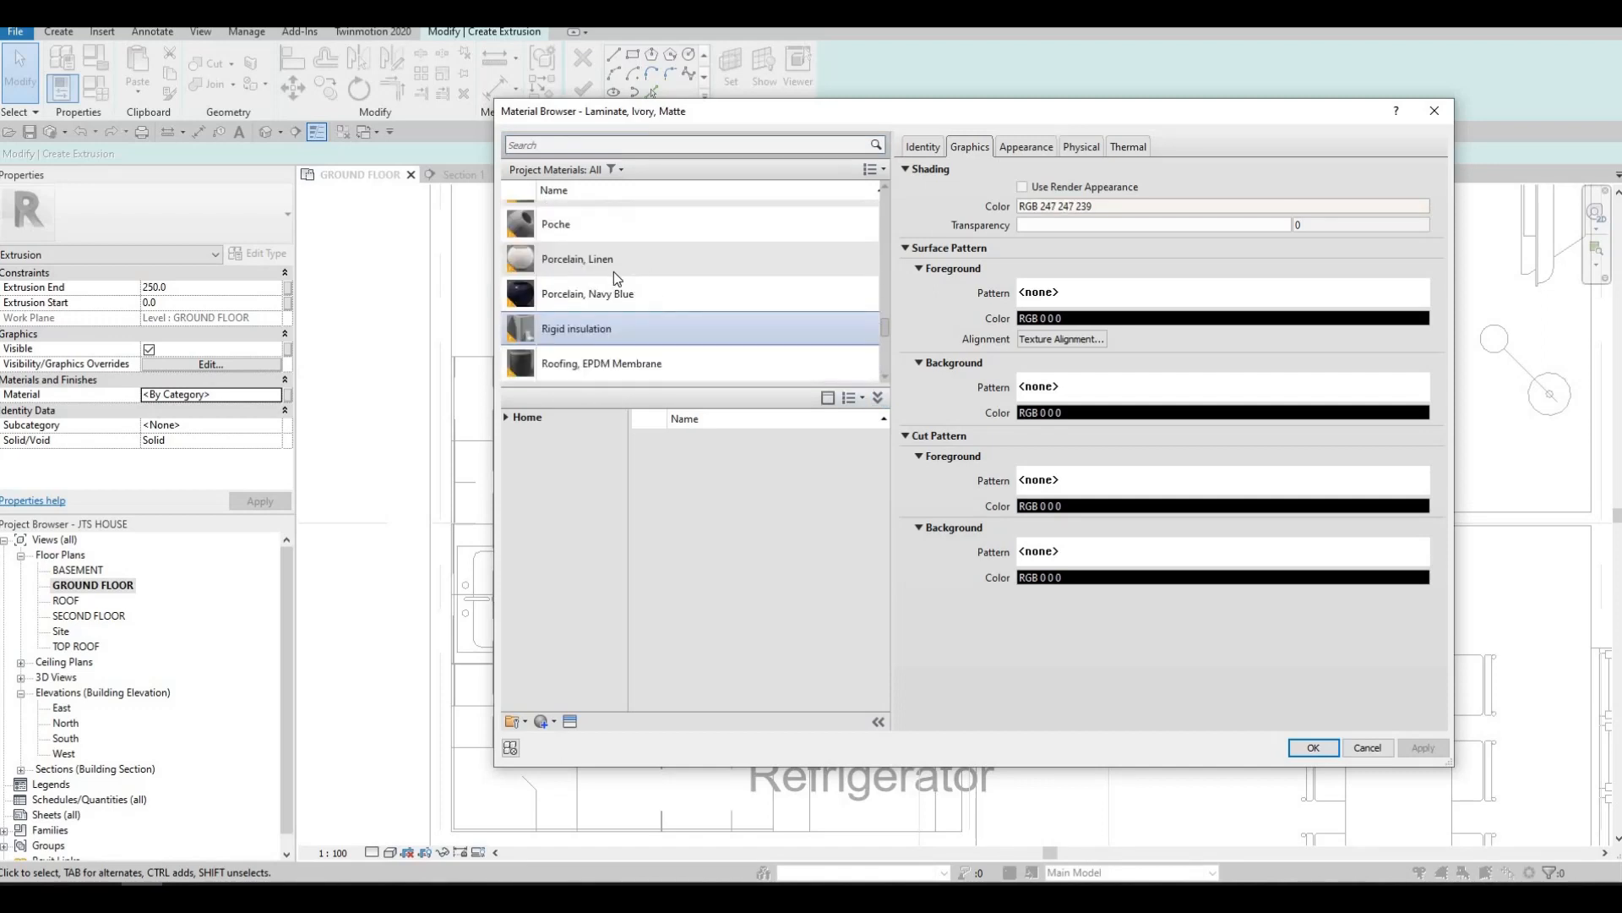
left_click(613, 266)
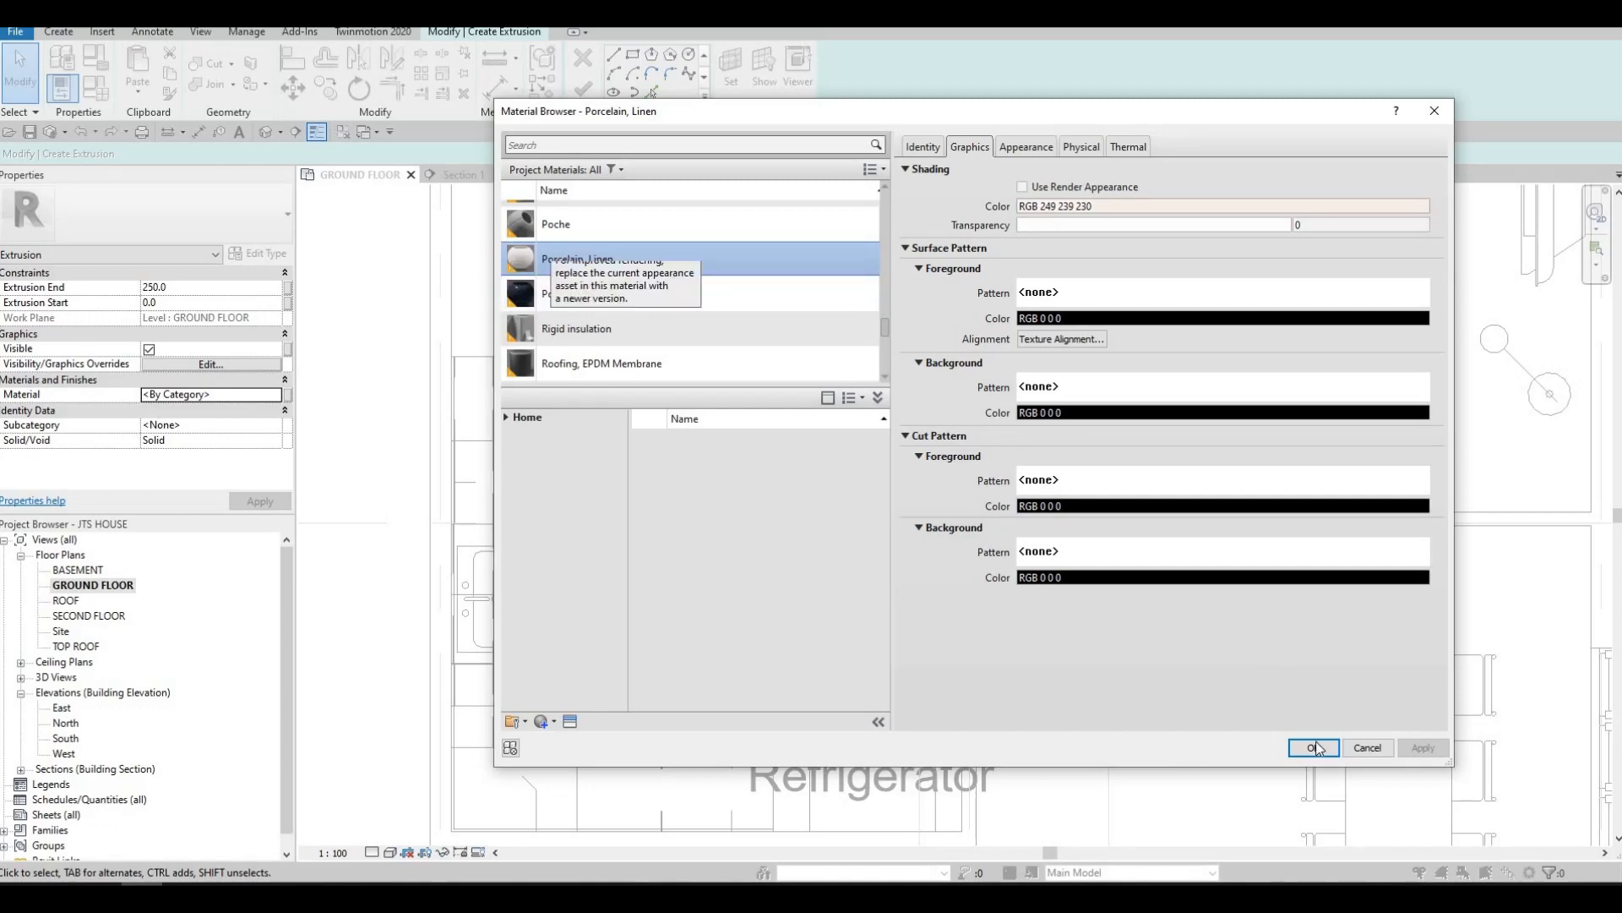
key("Return")
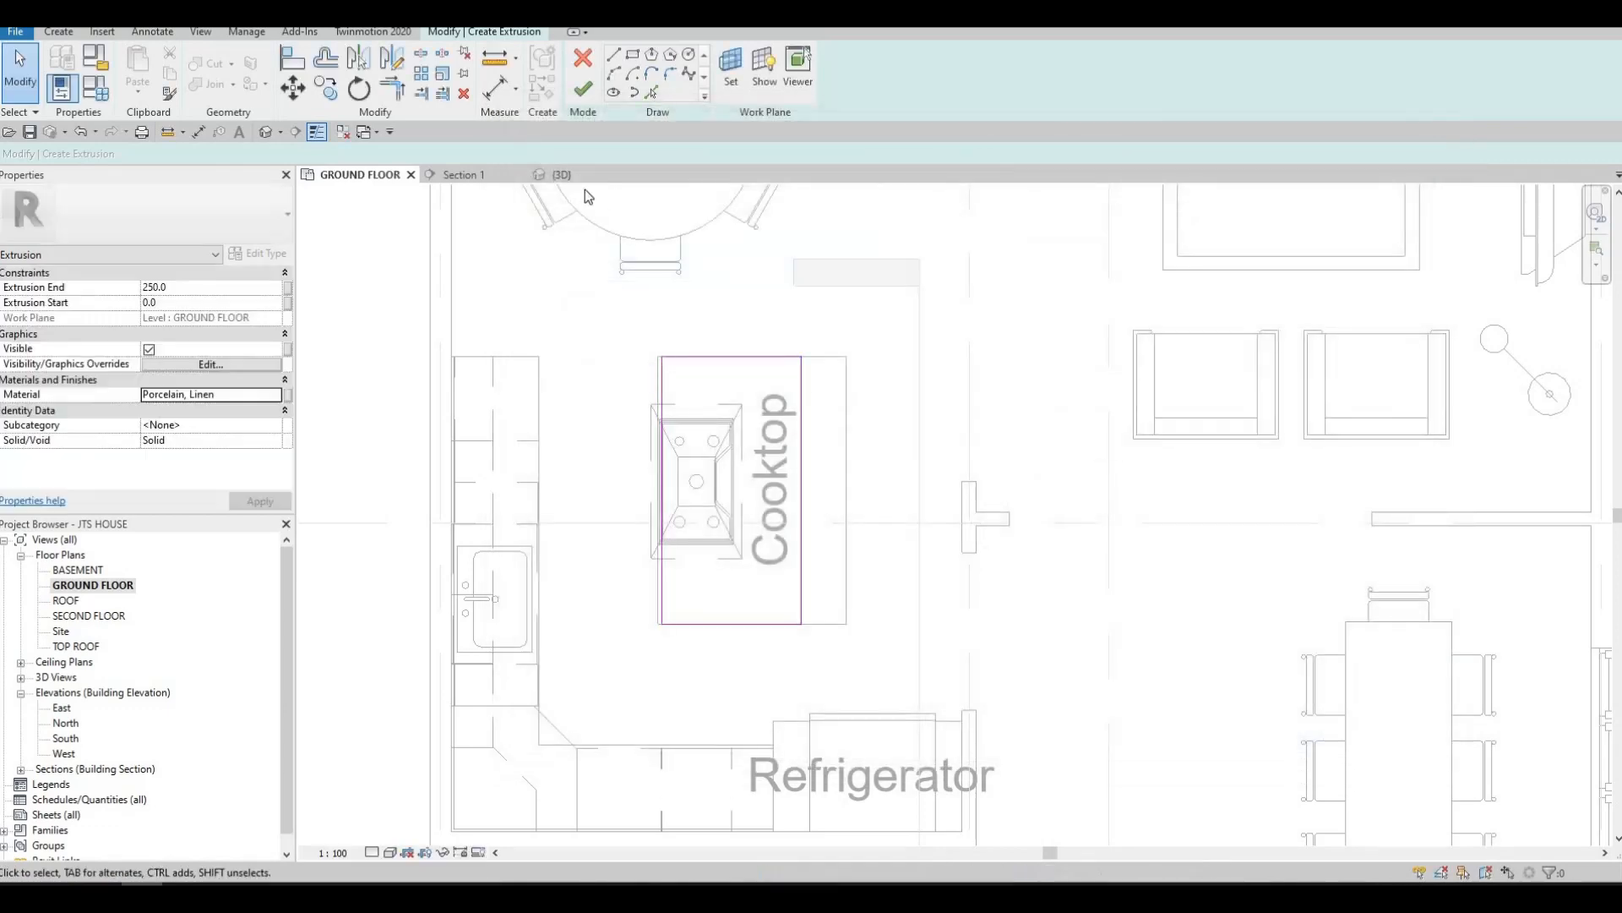
Finish the island base's extrusion sketch and complete the in-place model
left_click(581, 90)
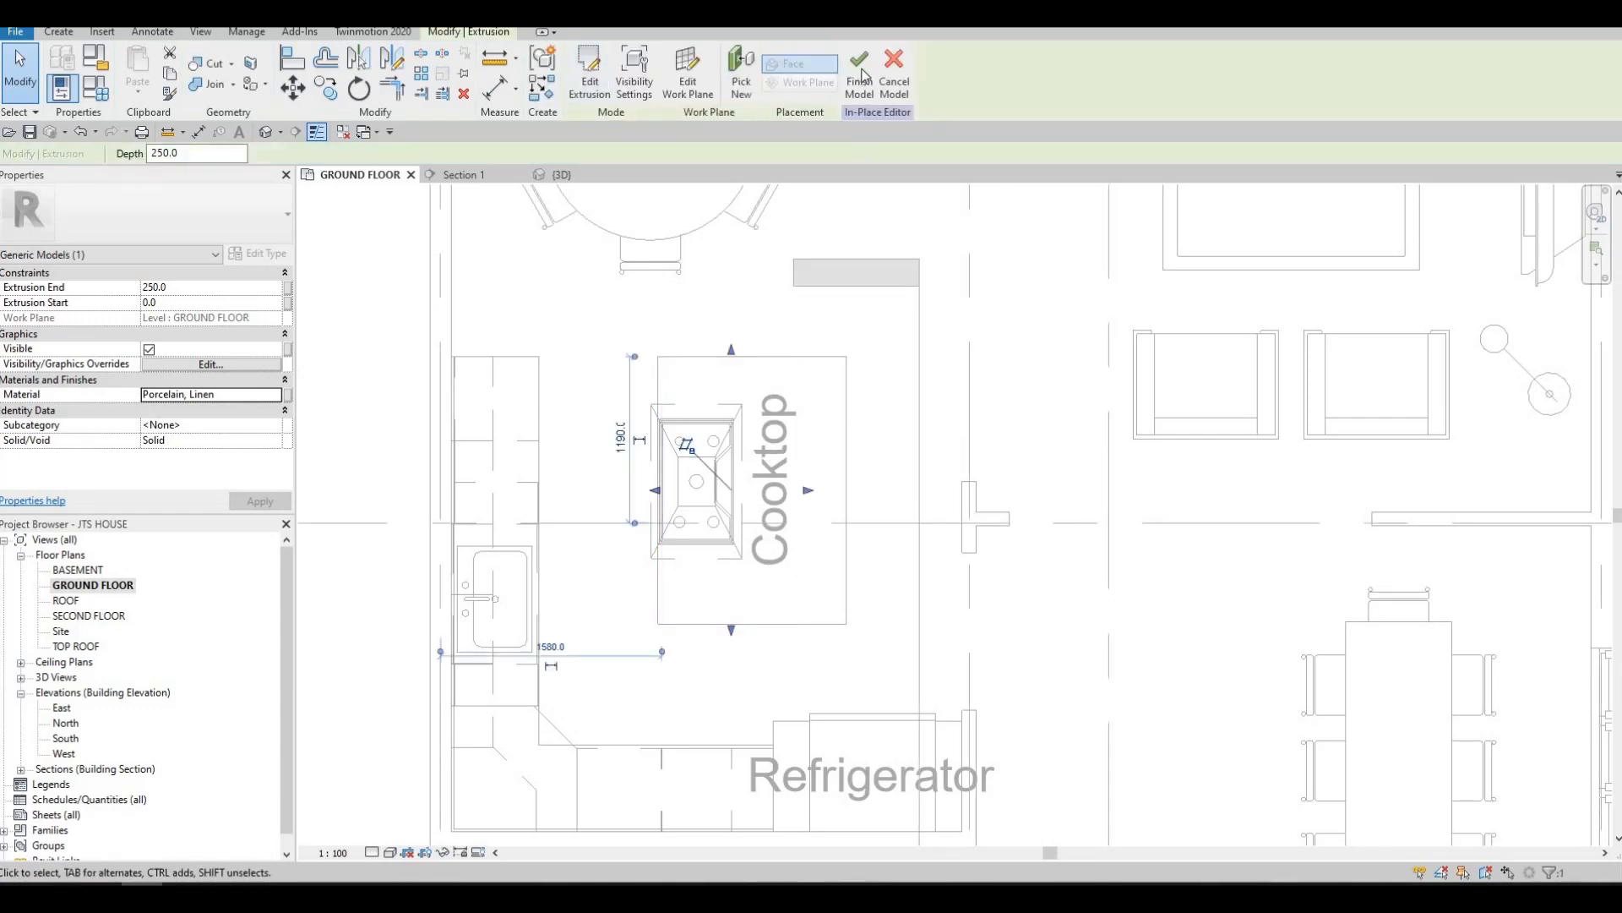
scroll(909, 436, "down", 2)
key("Escape")
key("Escape")
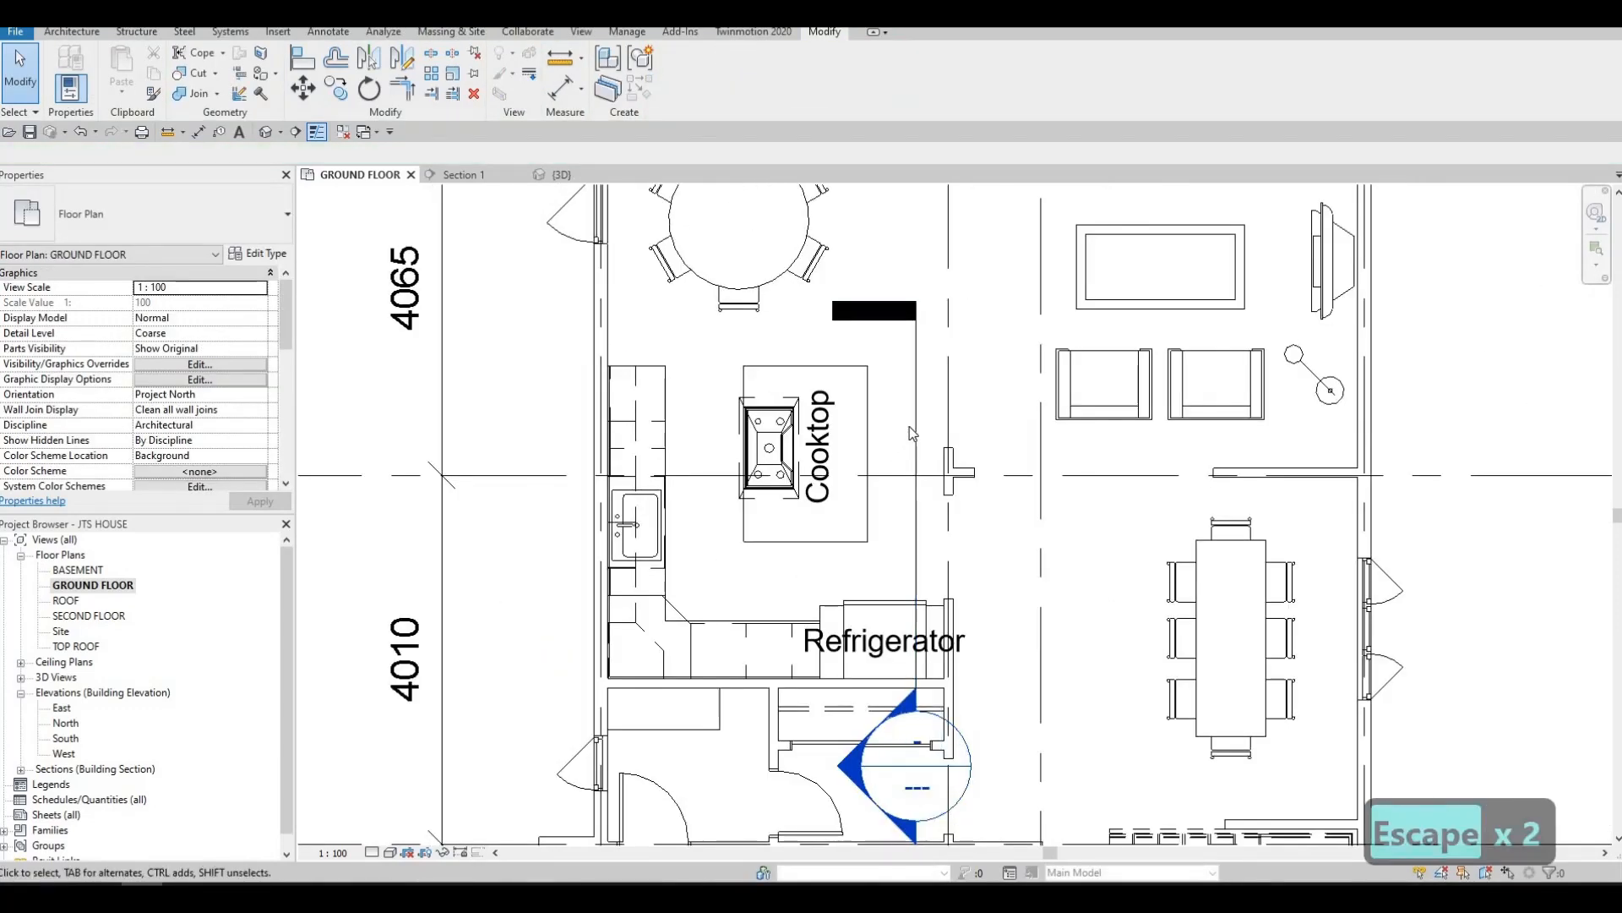
In the Section 1 view, stretch the top of the island base up to the underside of the island counter top
left_click(914, 427)
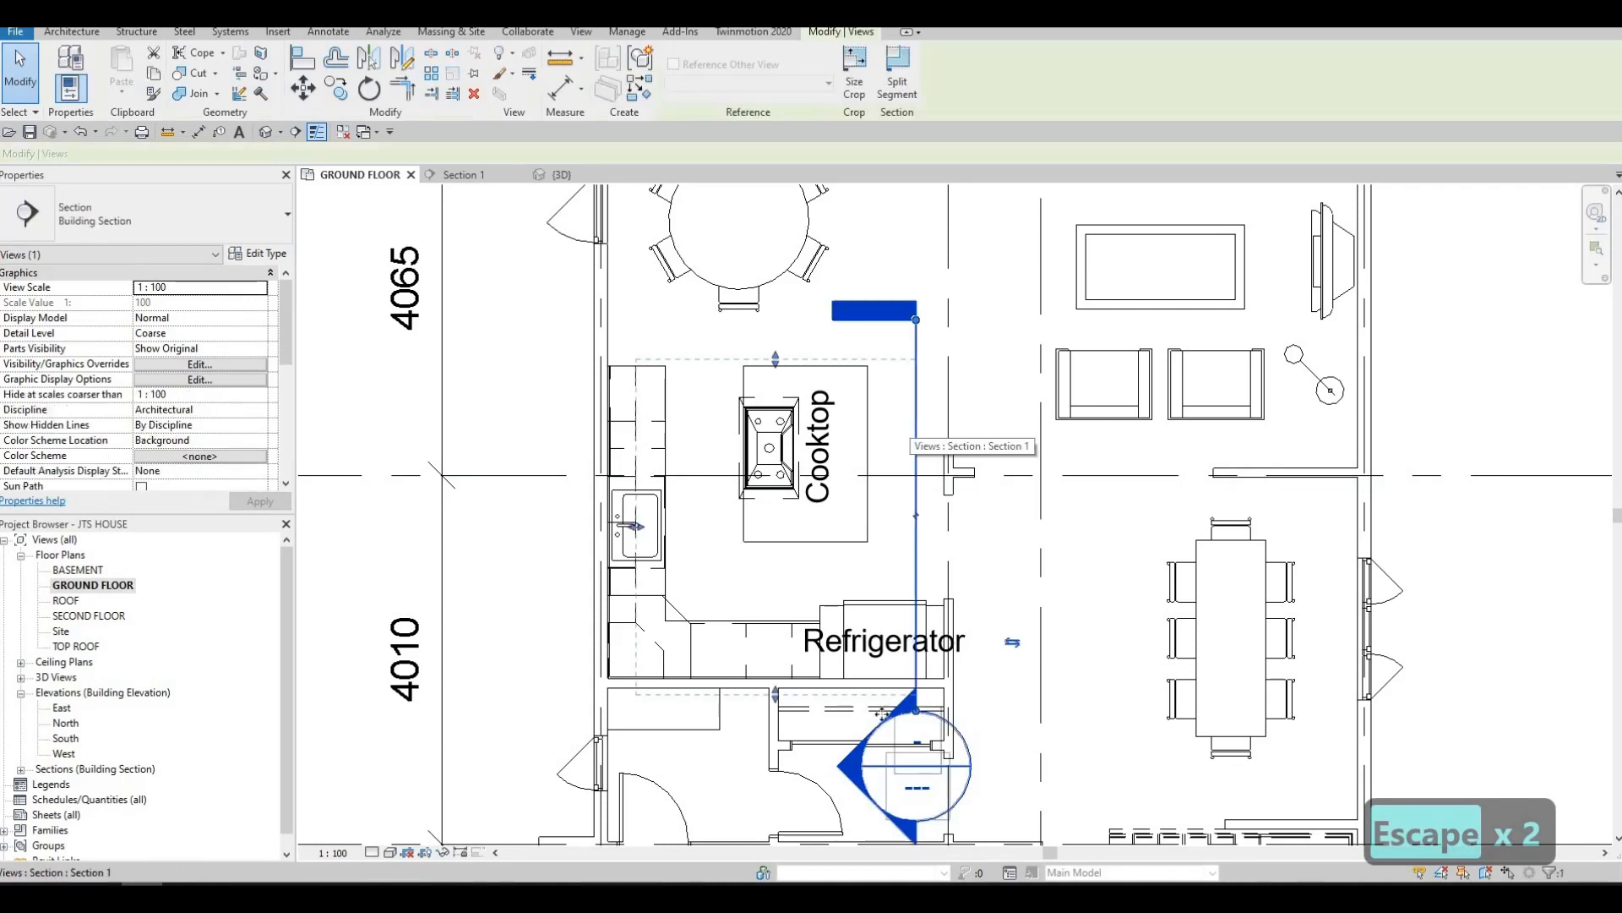
key("Escape")
double_click(854, 768)
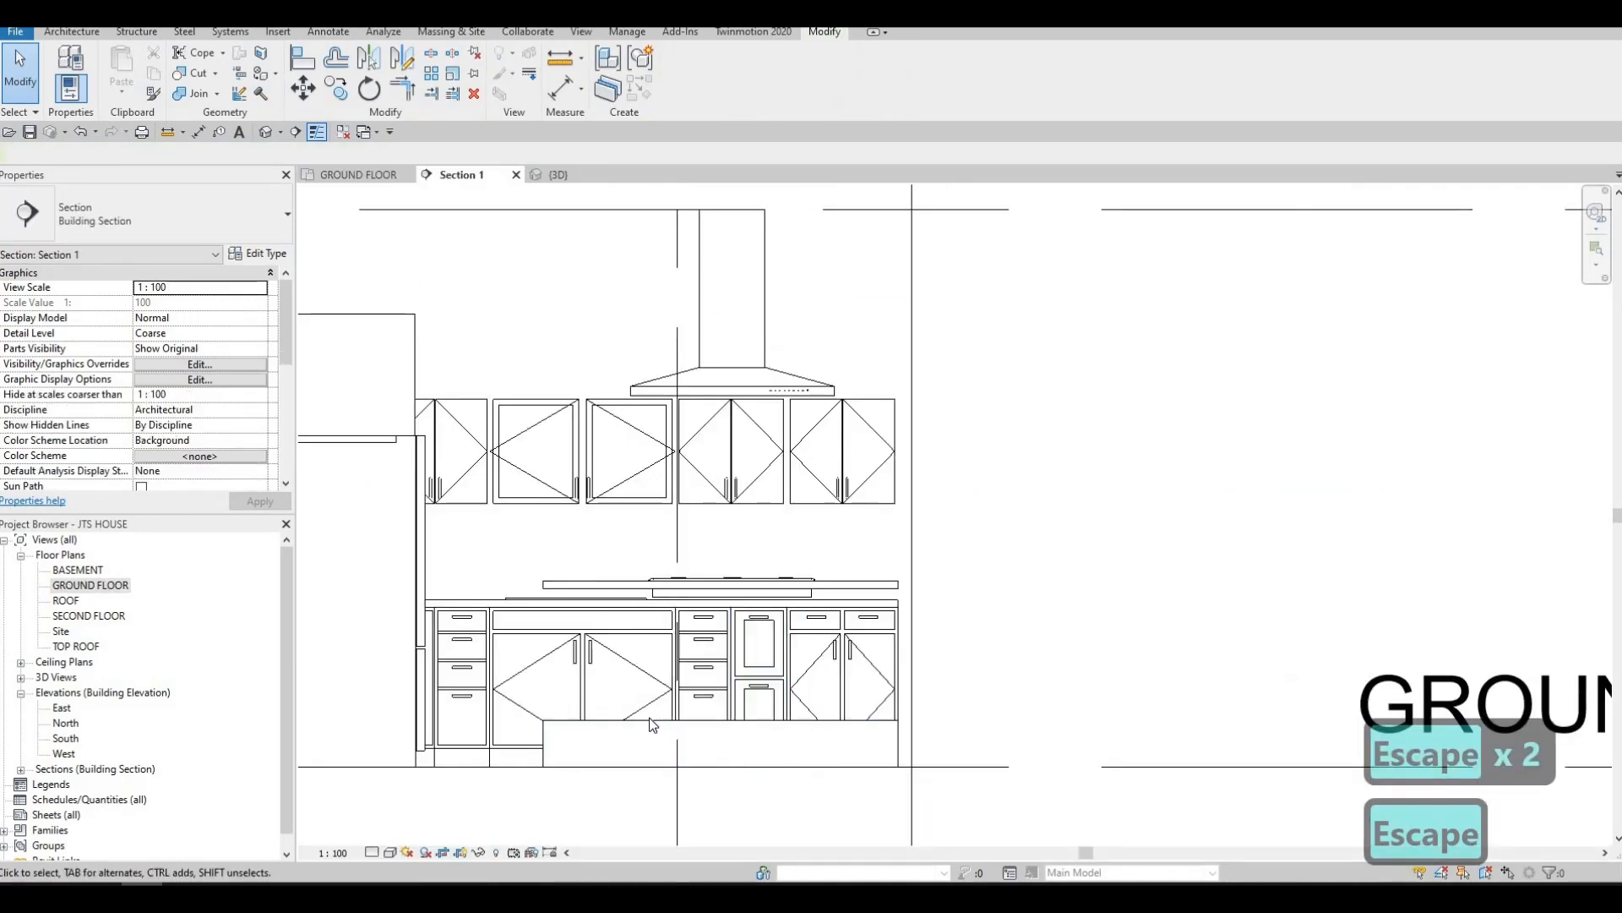
left_click(723, 714)
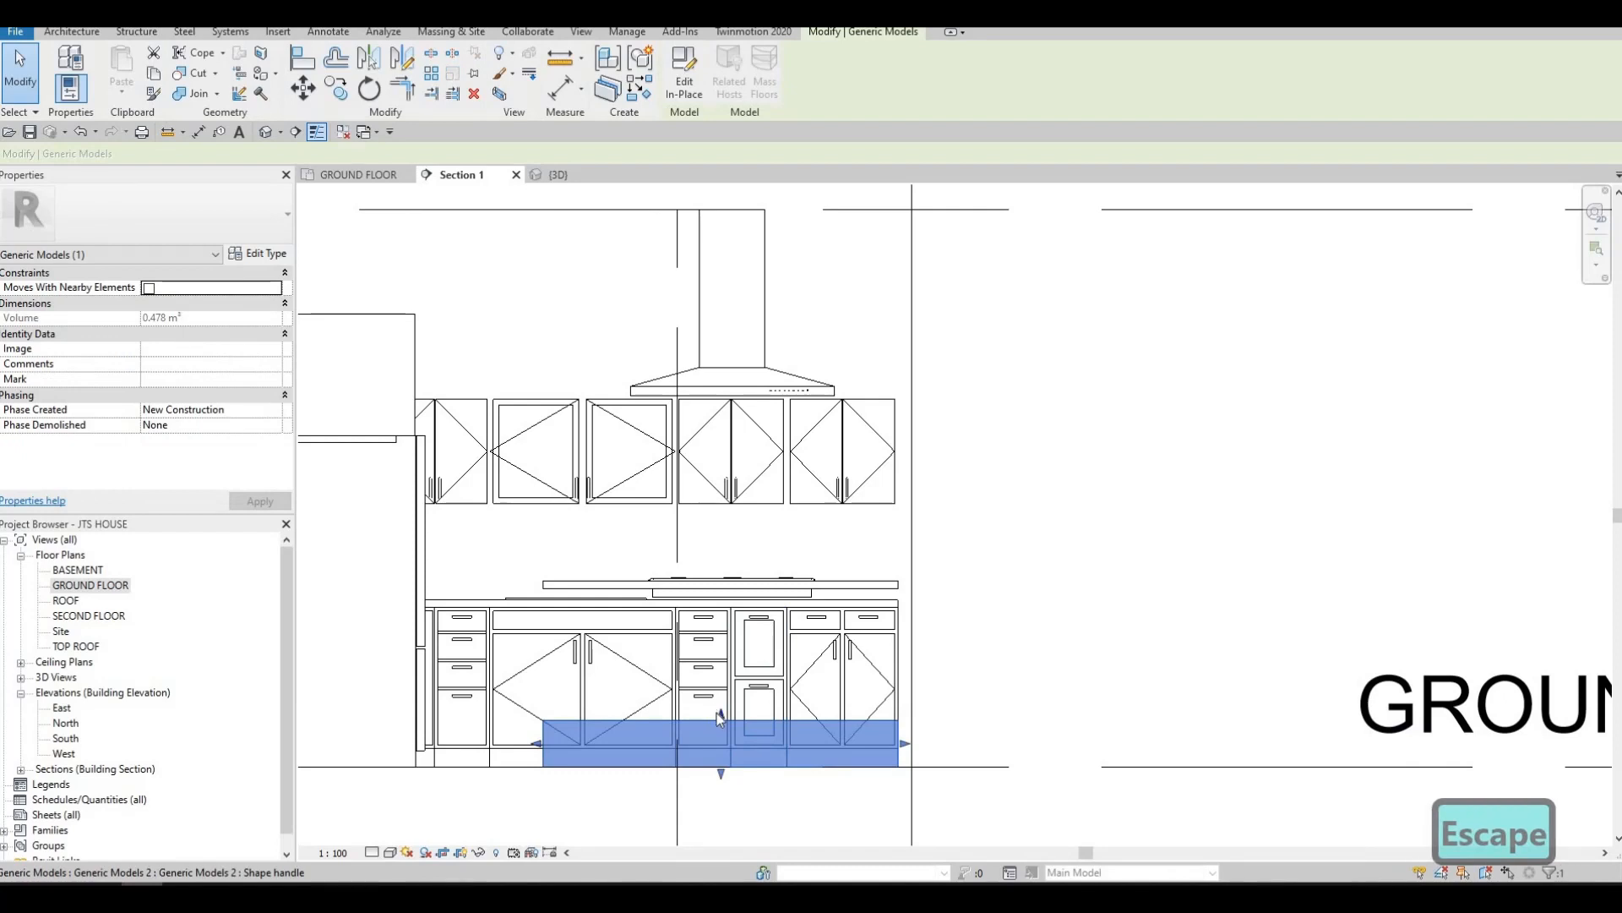
left_click_drag(737, 622, 608, 584)
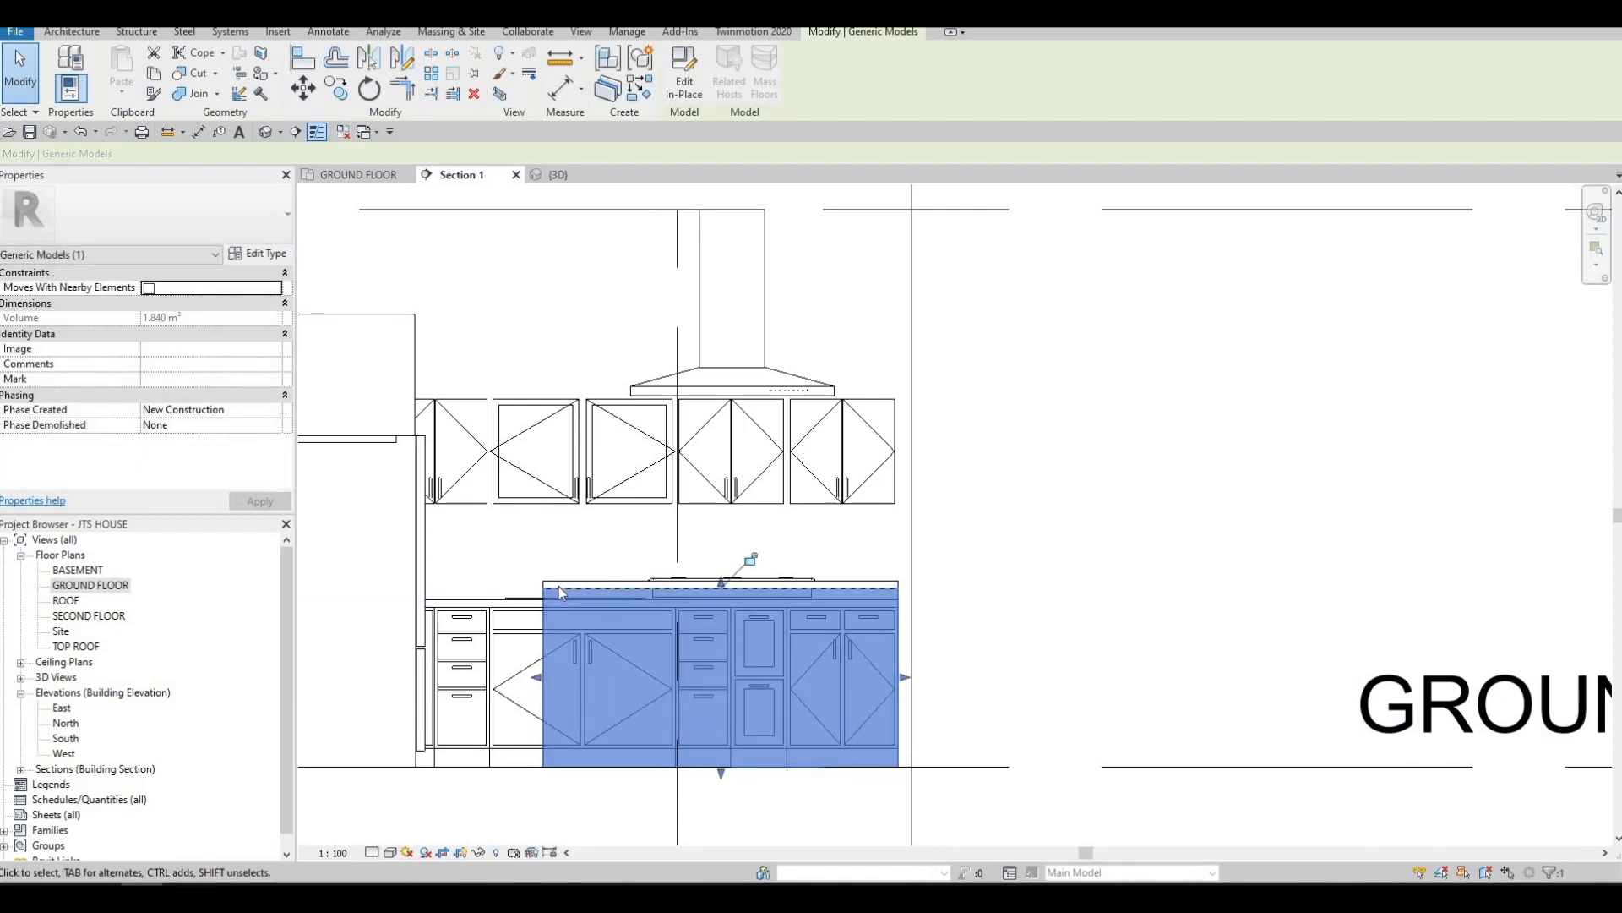
scroll(606, 583, "up", 2)
key("Escape")
left_click(558, 589)
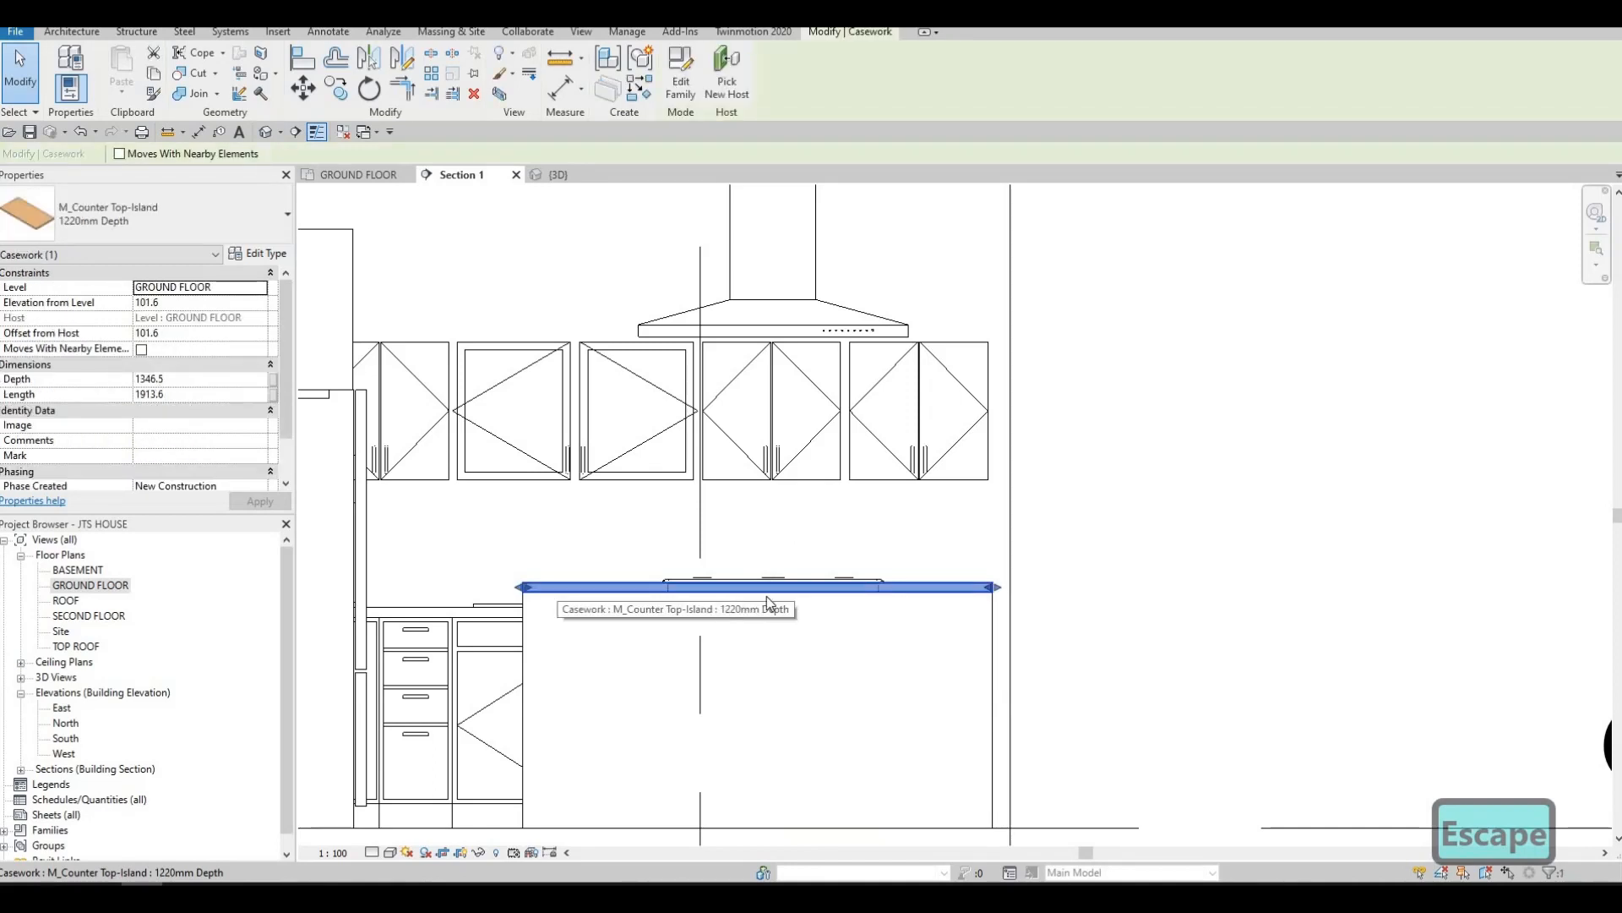
key("Escape")
middle_click_drag(767, 561, 718, 513)
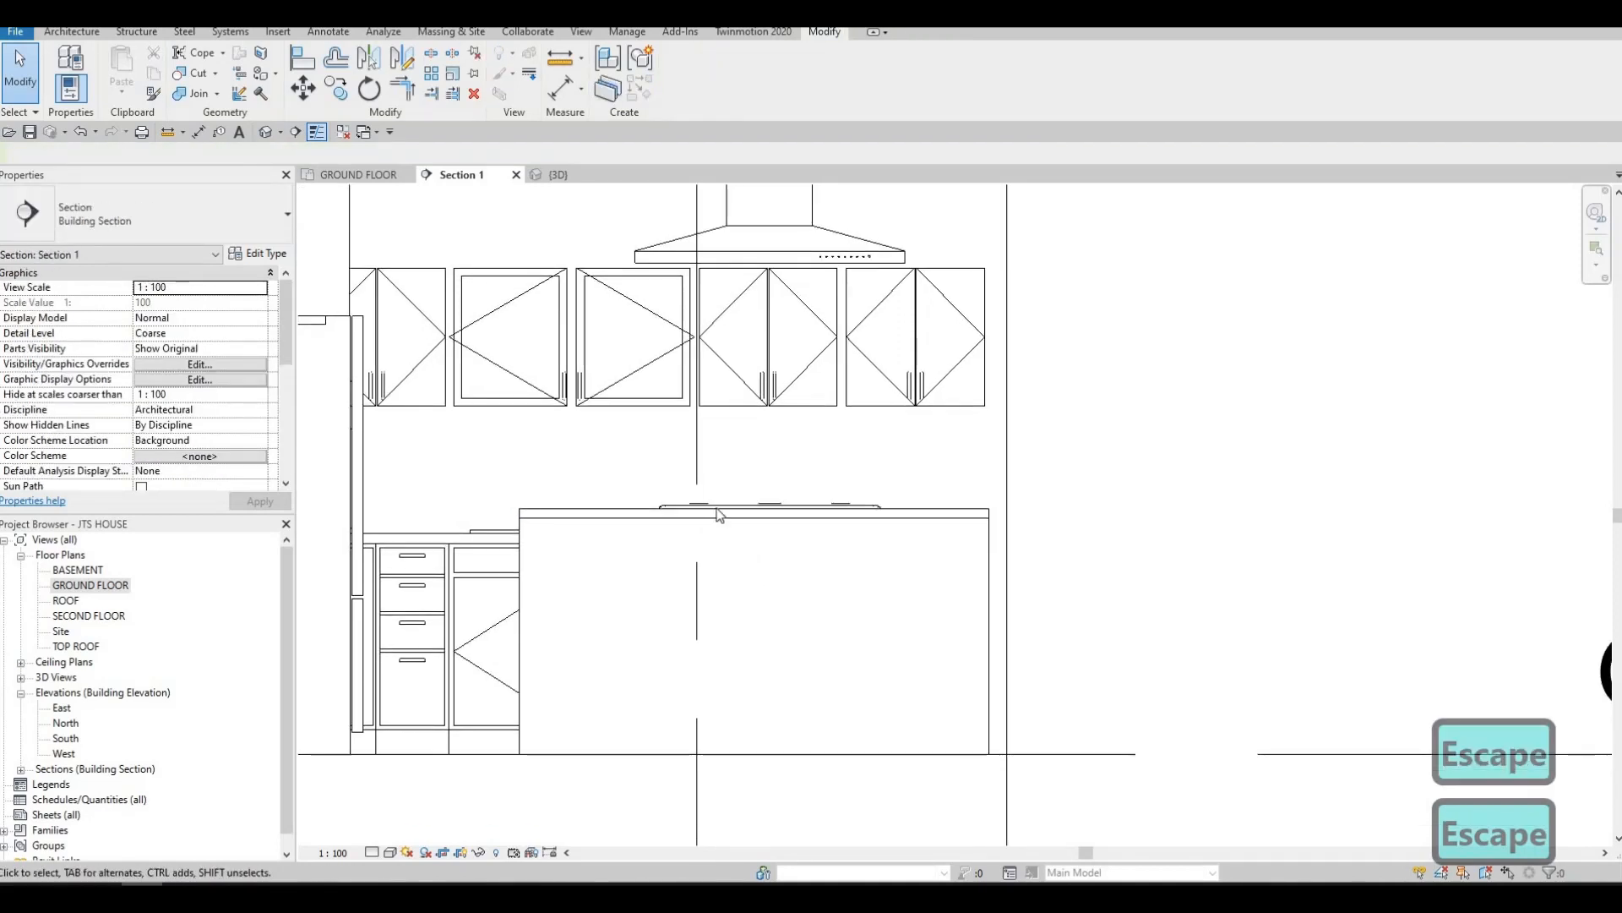
scroll(748, 557, "down", 3)
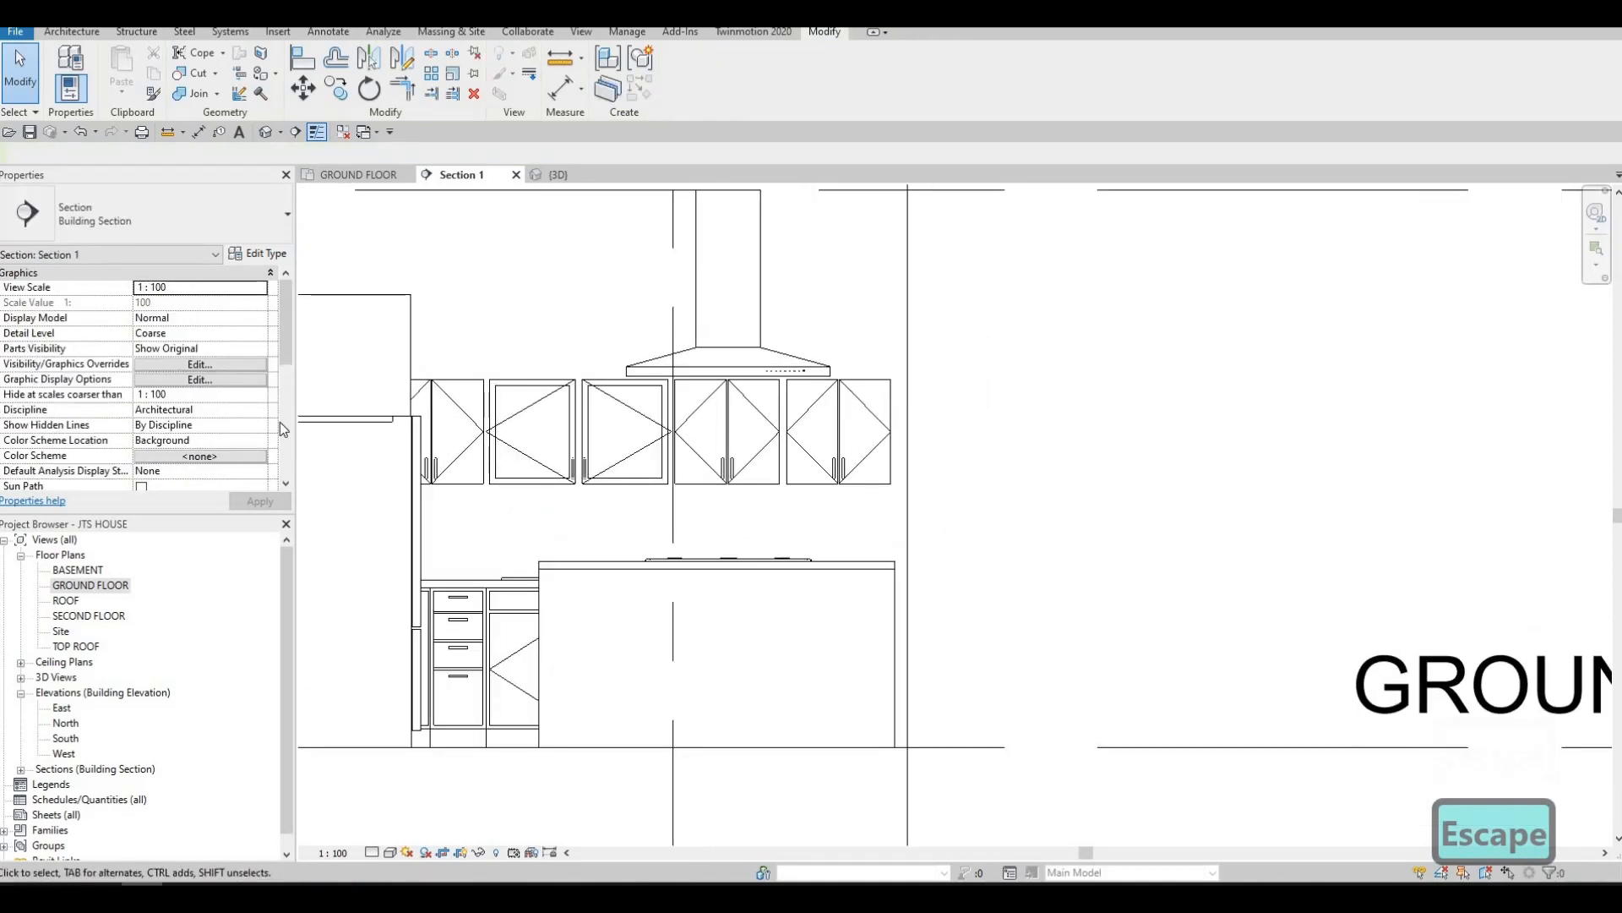
Return to the GROUND FLOOR plan and close the BASEMENT view
double_click(90, 571)
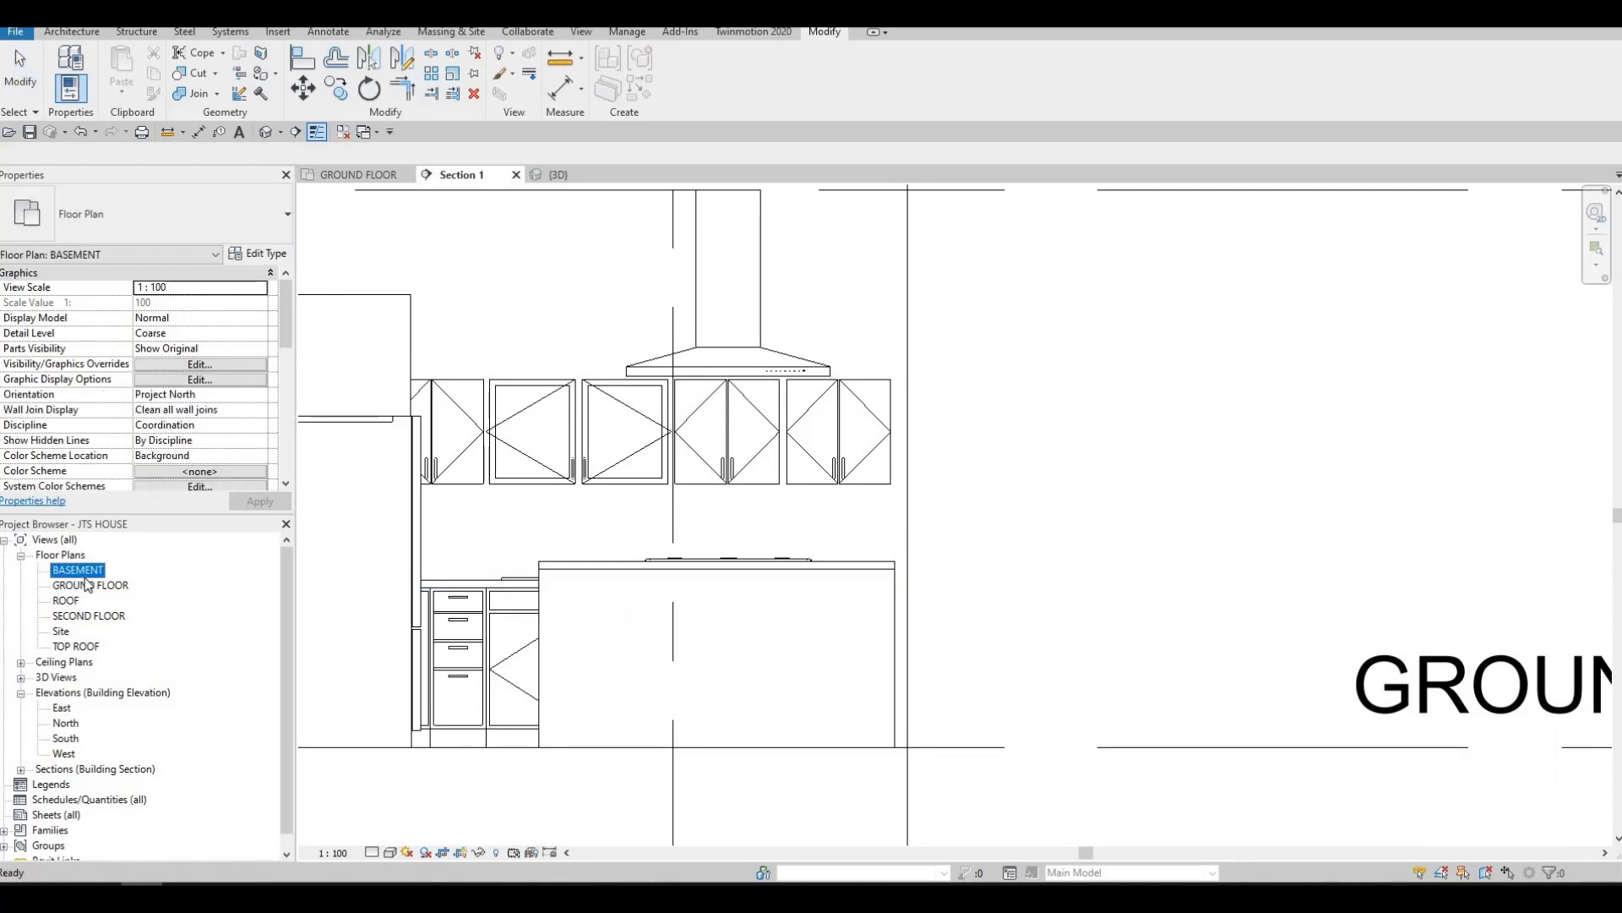
double_click(90, 584)
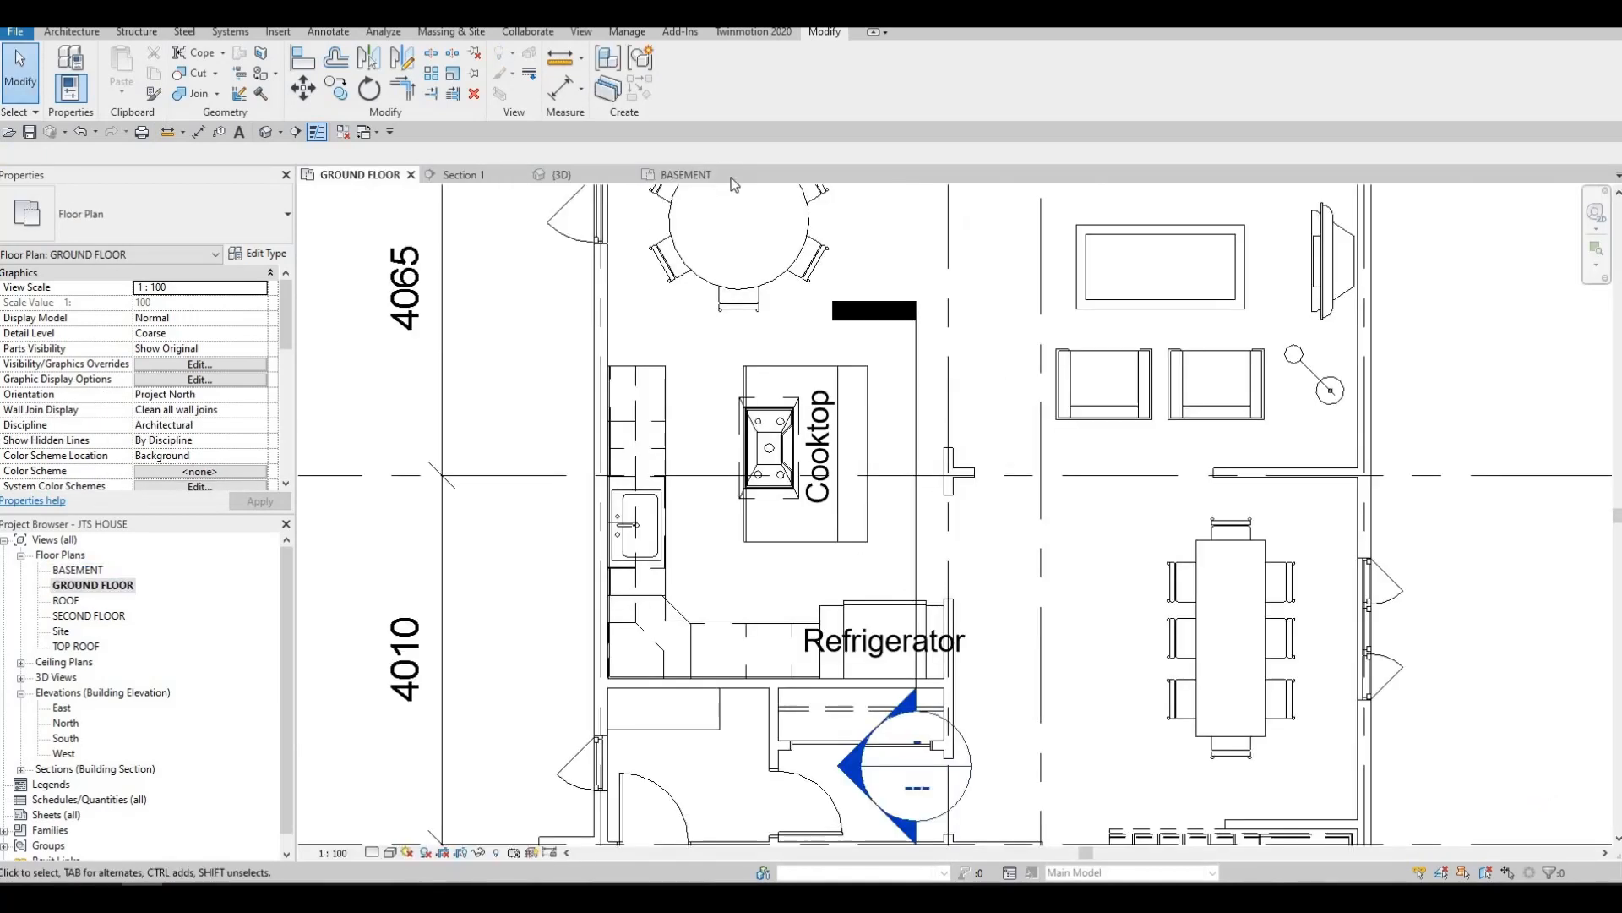
left_click(737, 175)
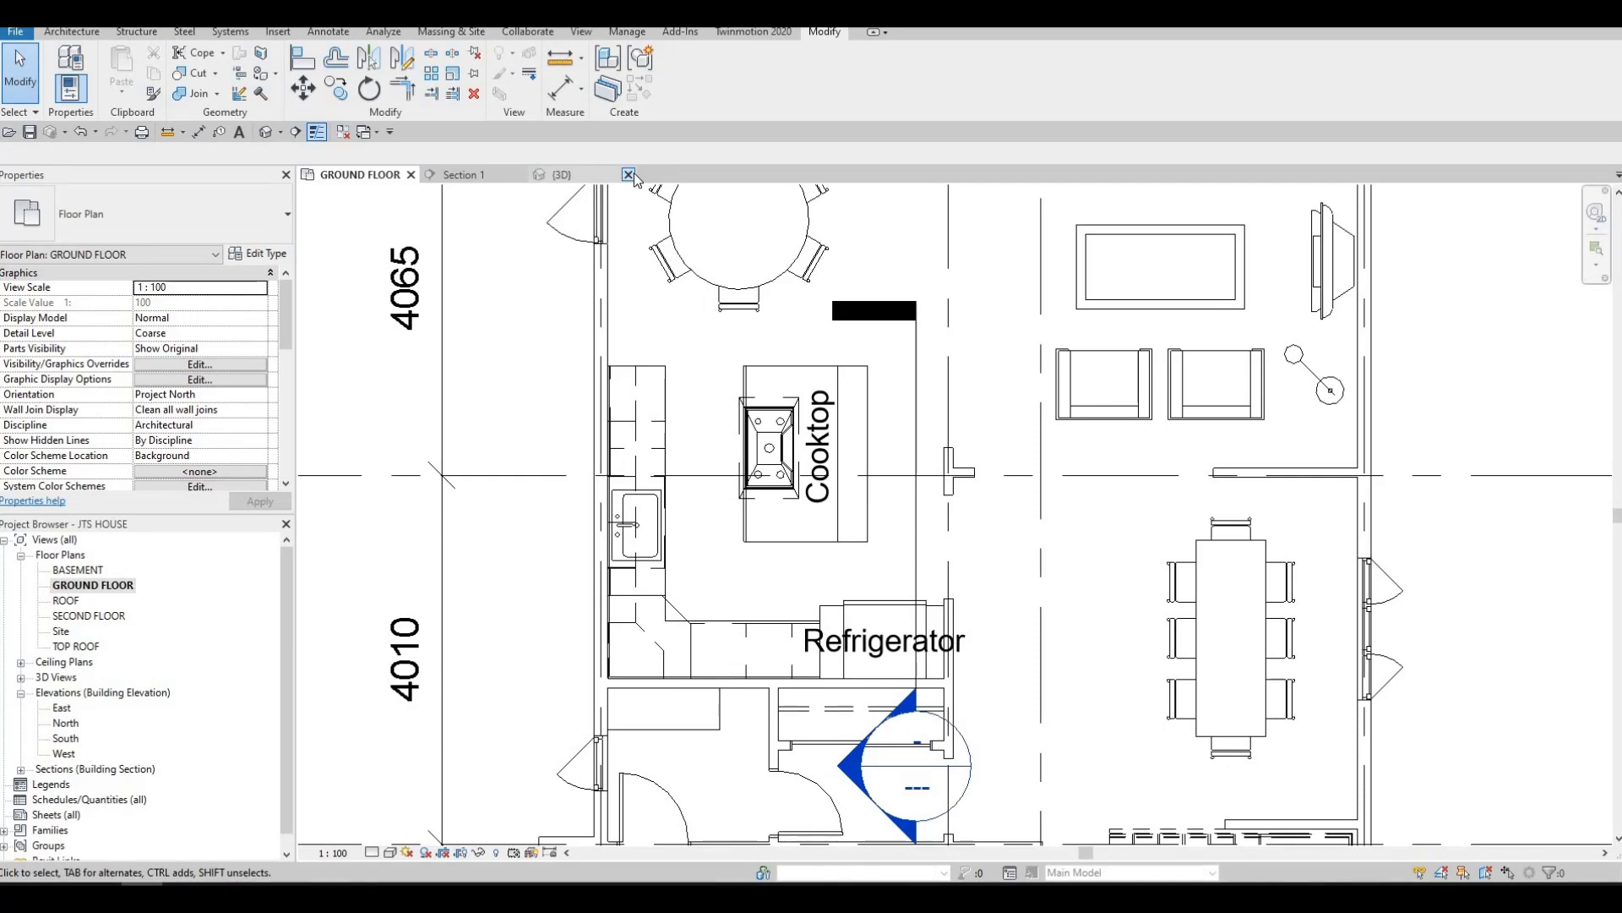
scroll(723, 470, "down", 1)
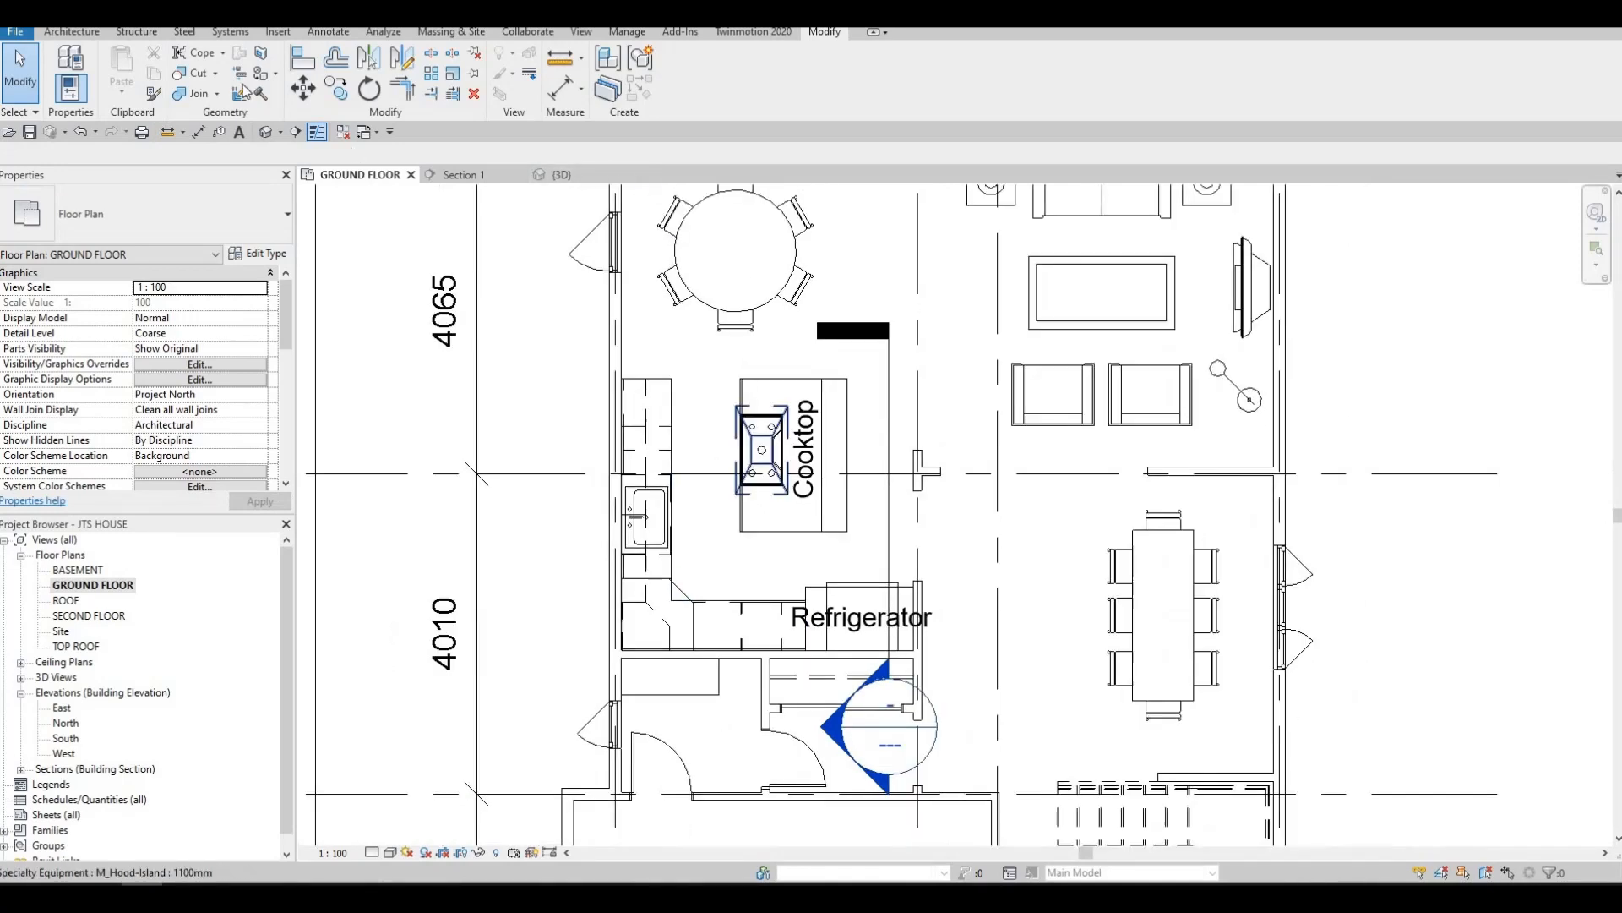
middle_click_drag(752, 460, 713, 472)
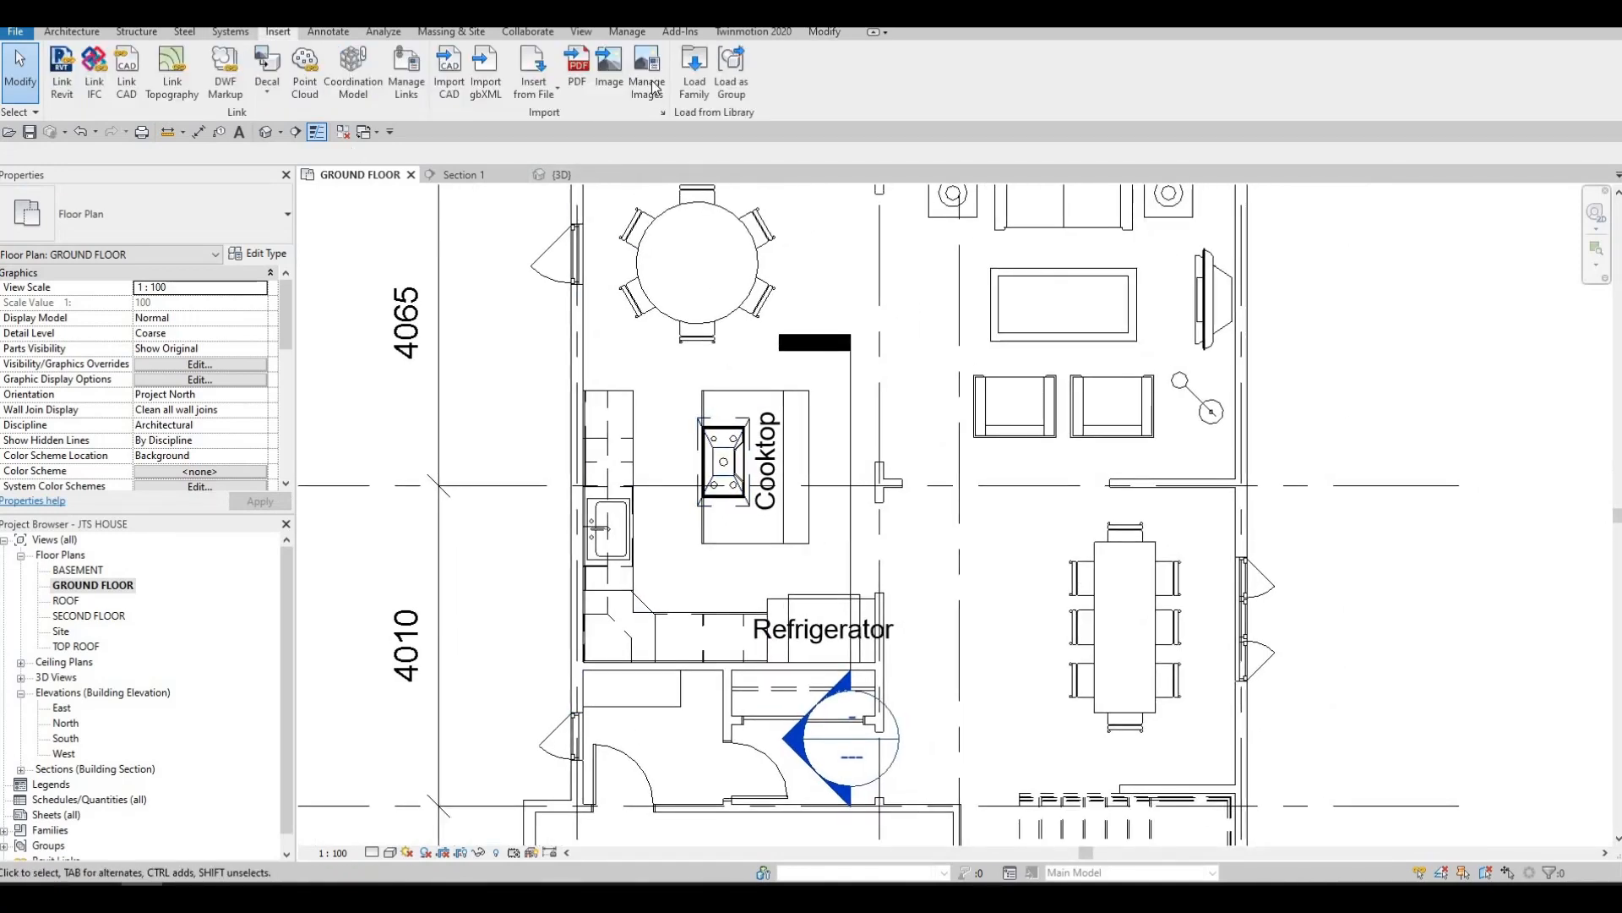
Start loading a family and browse to the Seating folder under Furniture in the Canada library
left_click(694, 72)
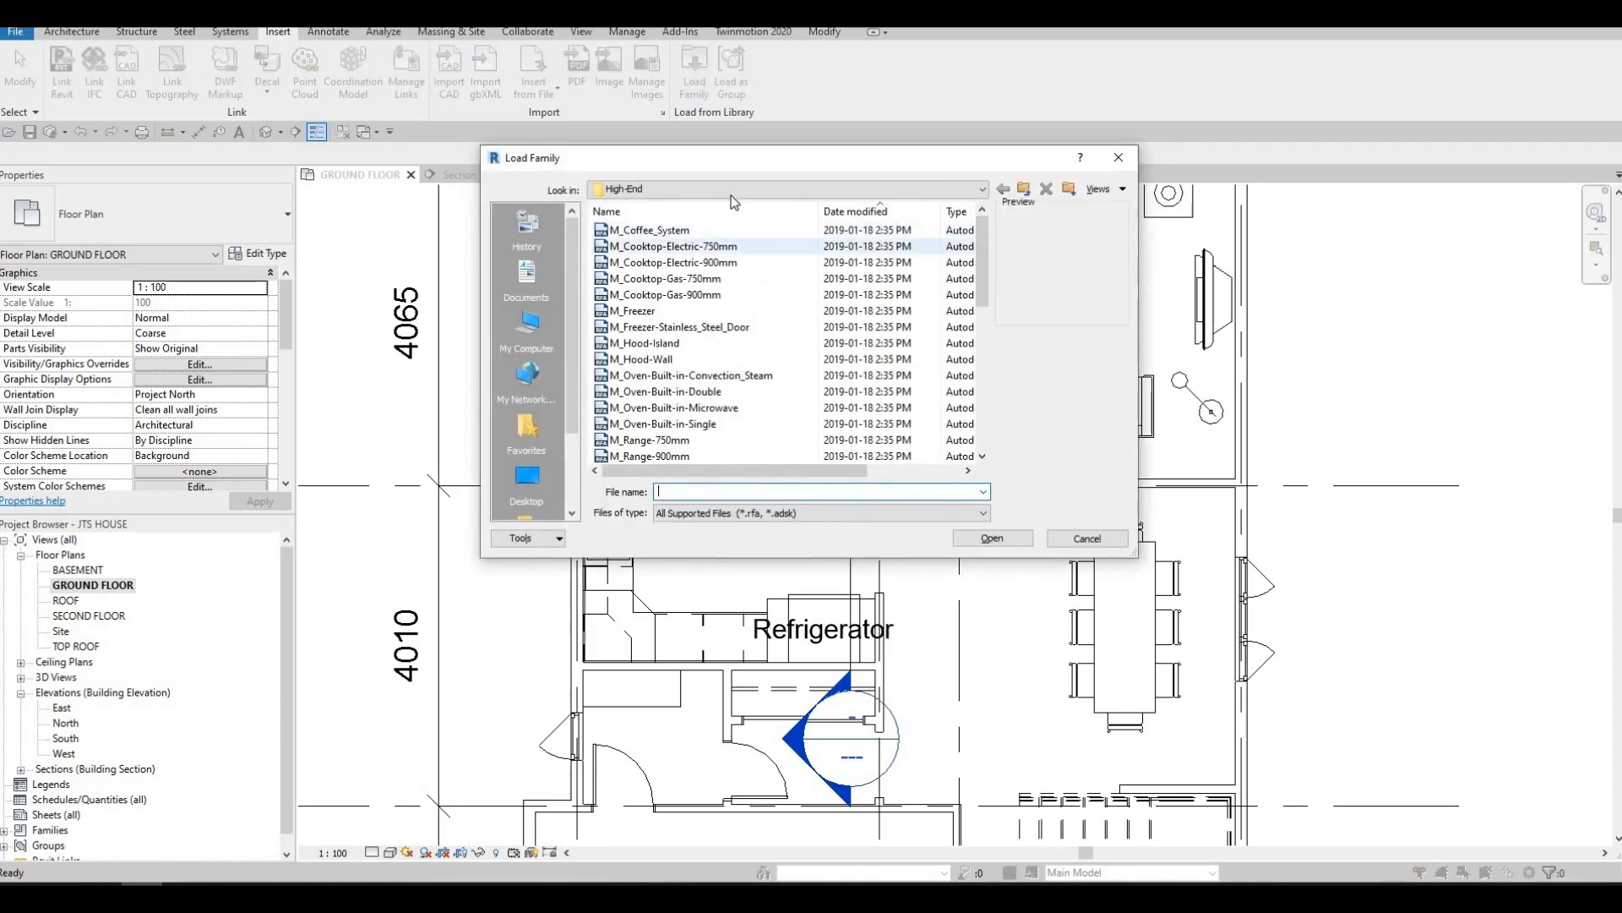
left_click(710, 189)
scroll(710, 267, "up", 2)
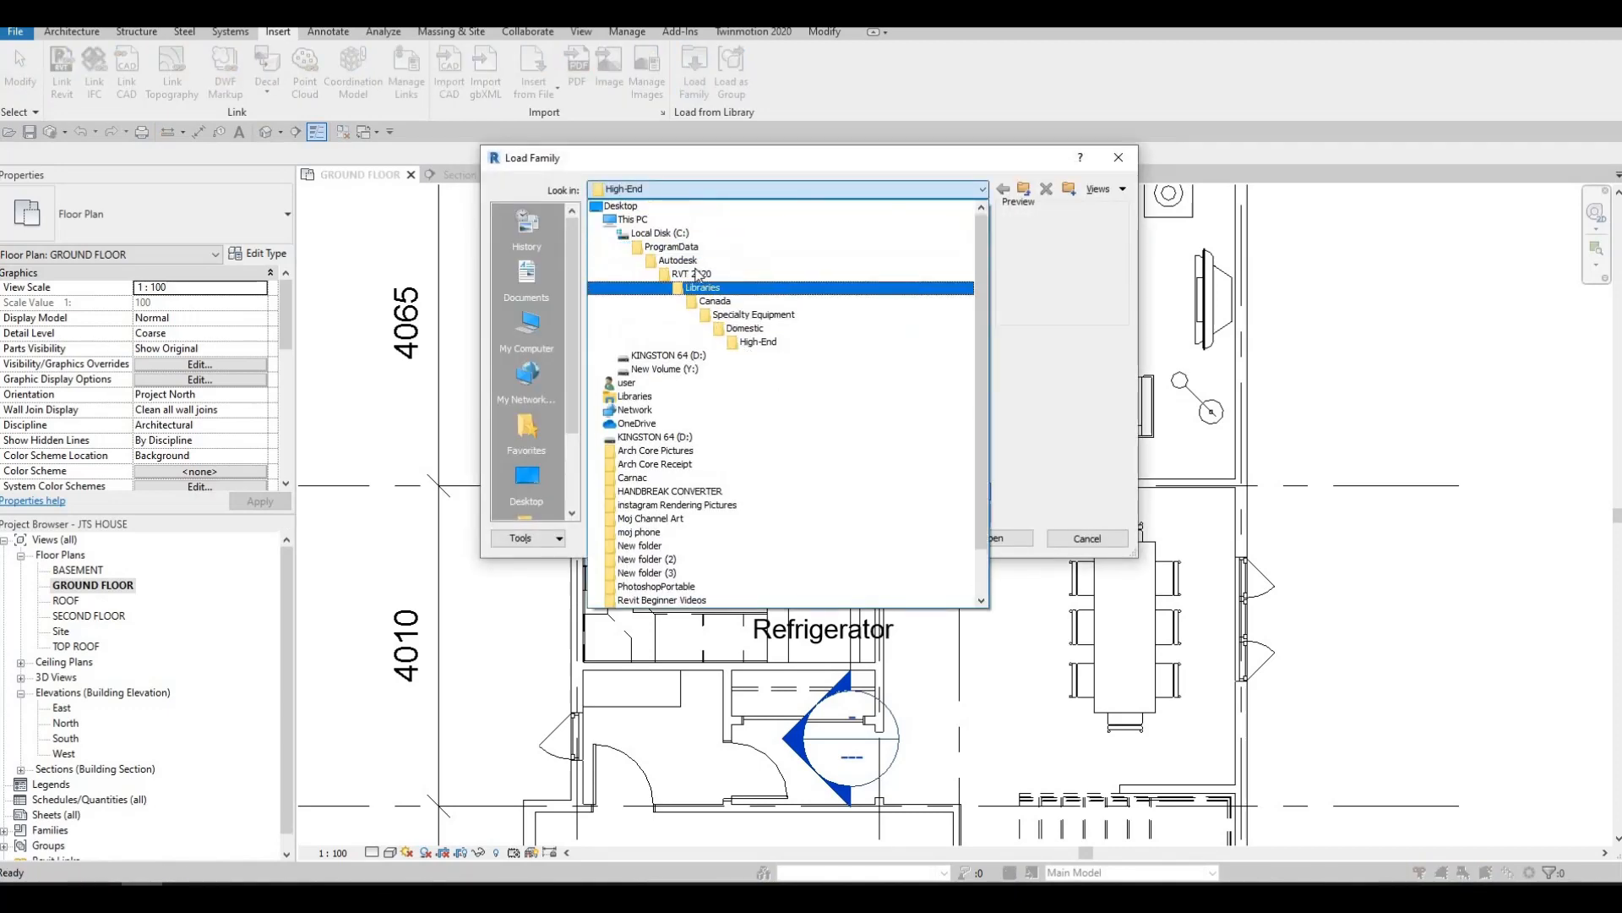
left_click(715, 301)
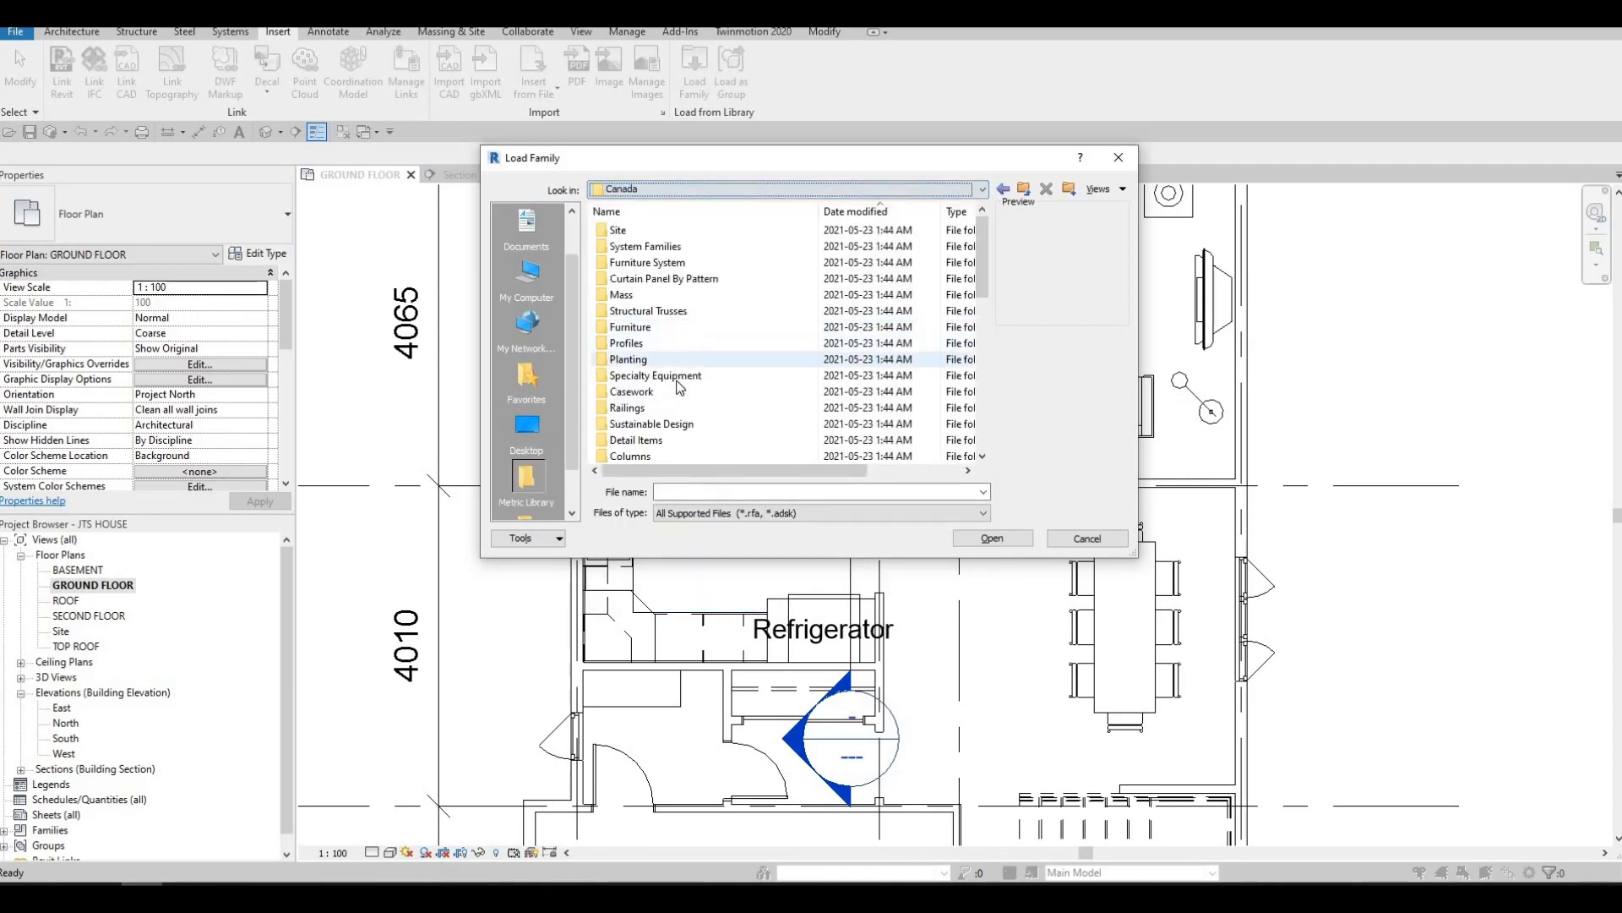
scroll(681, 387, "up", 2)
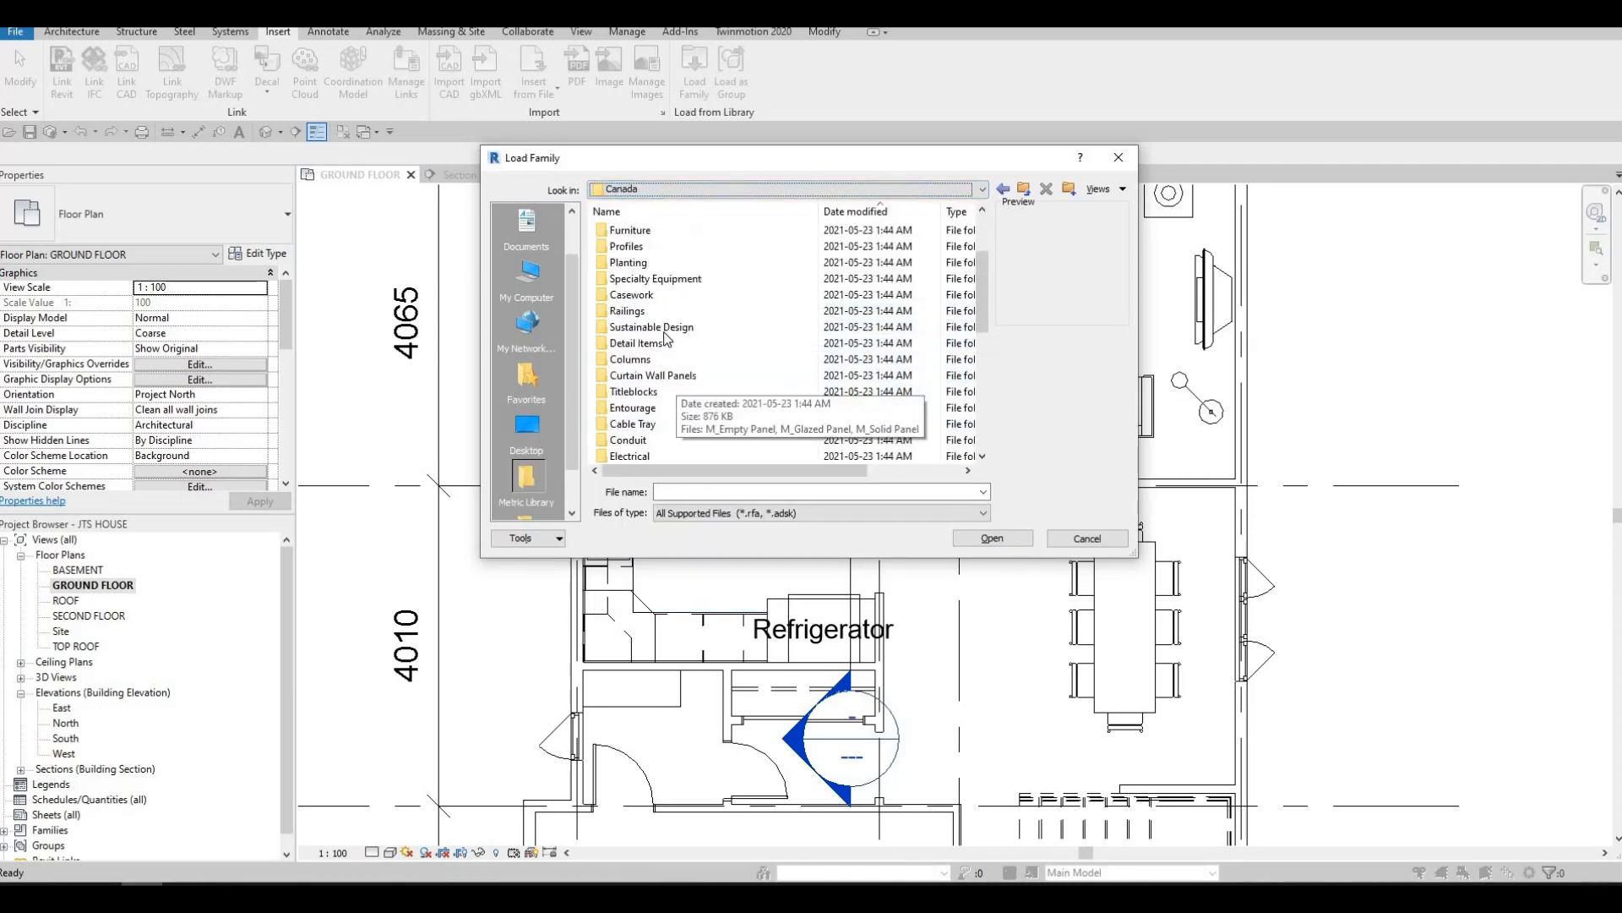
double_click(641, 231)
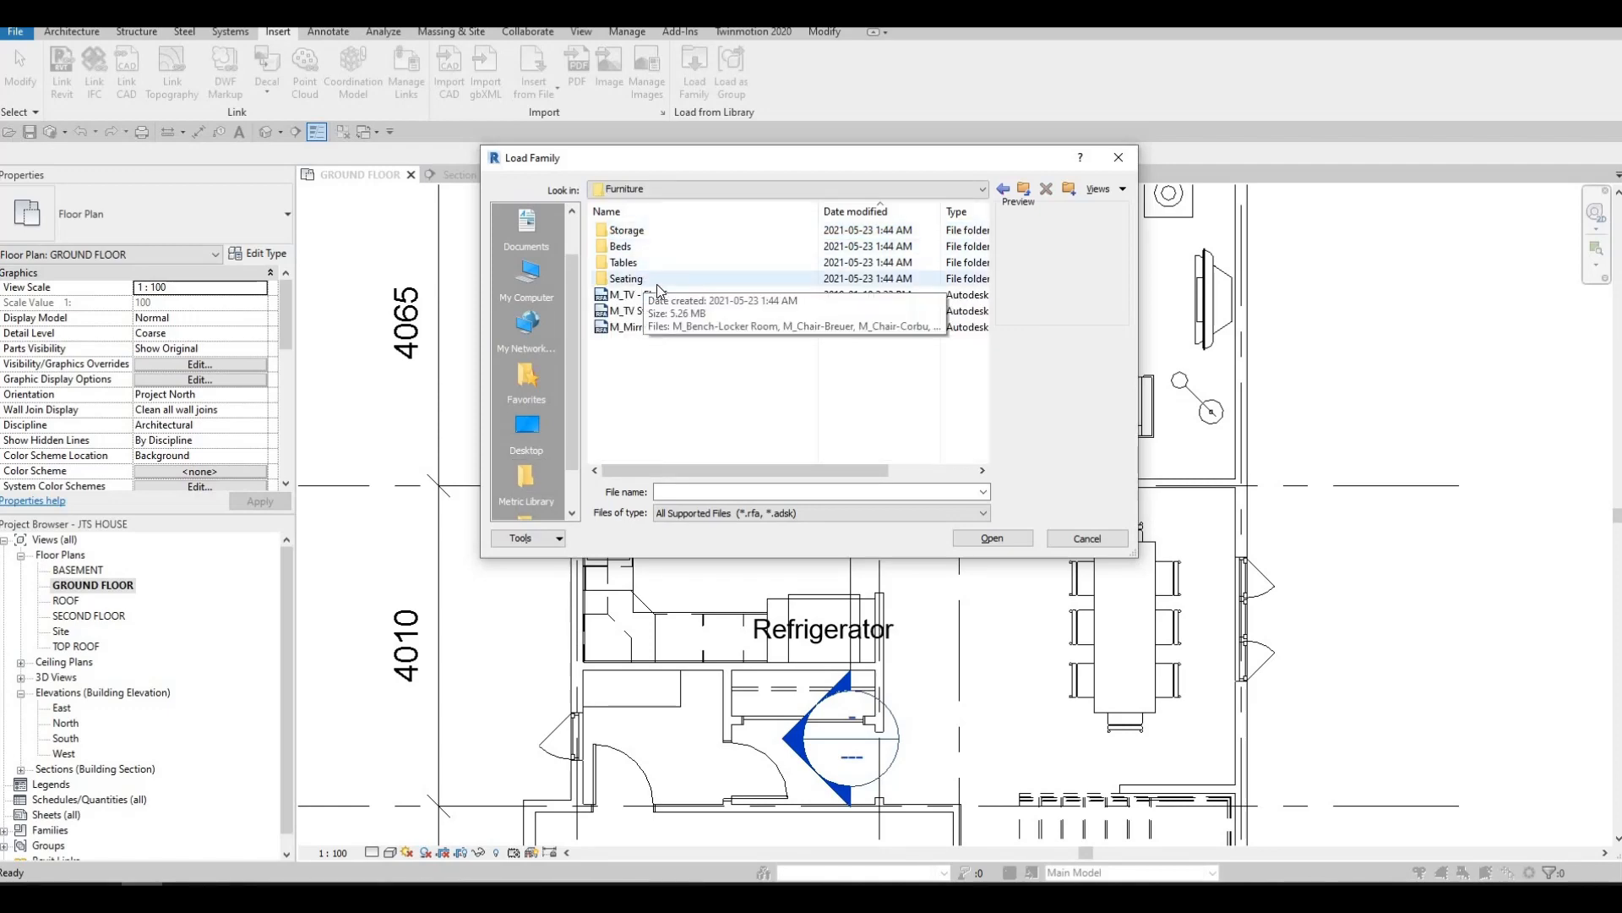
double_click(646, 278)
Preview the seating families and load M_Chair-Stacking into the project
left_click(664, 233)
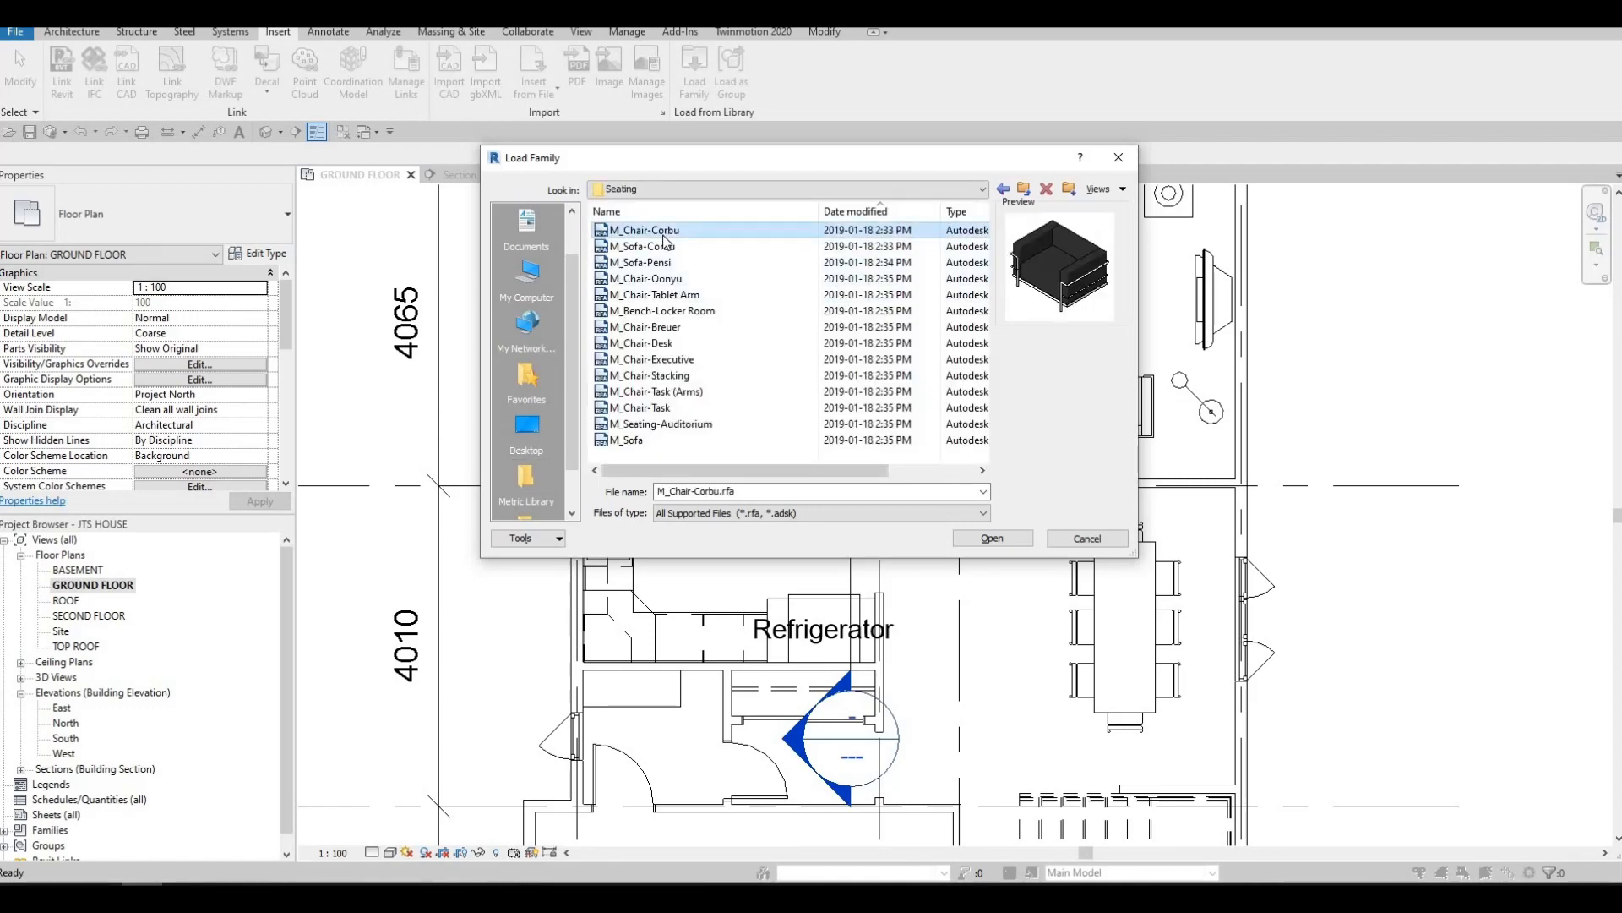
key("Down")
key("Down")
key("Down")
key("Down")
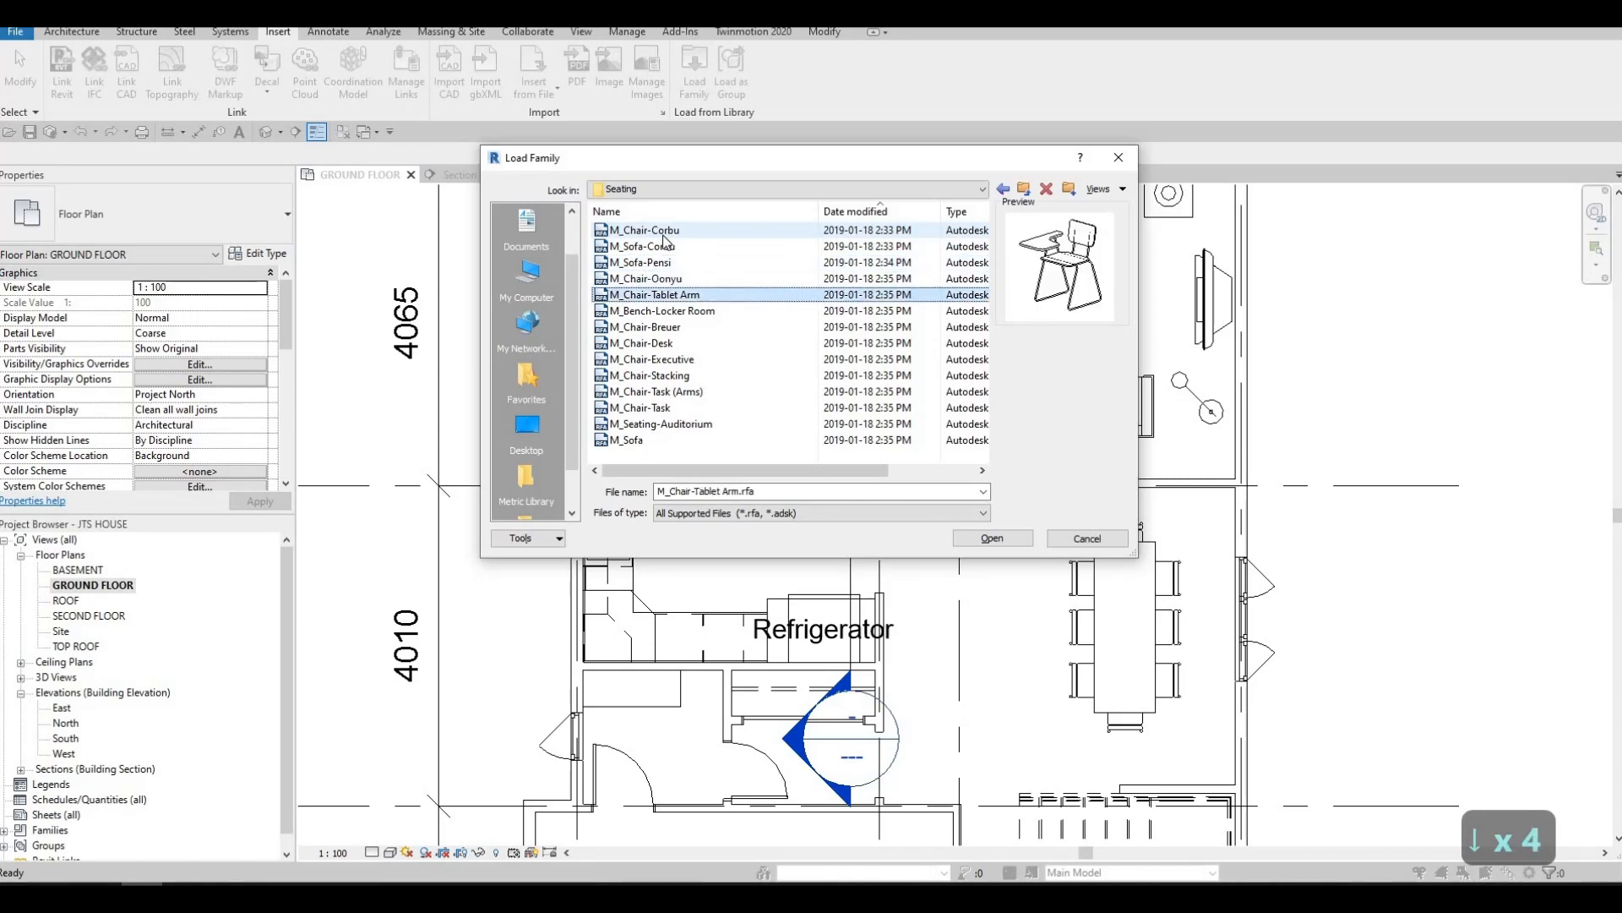
key("Down")
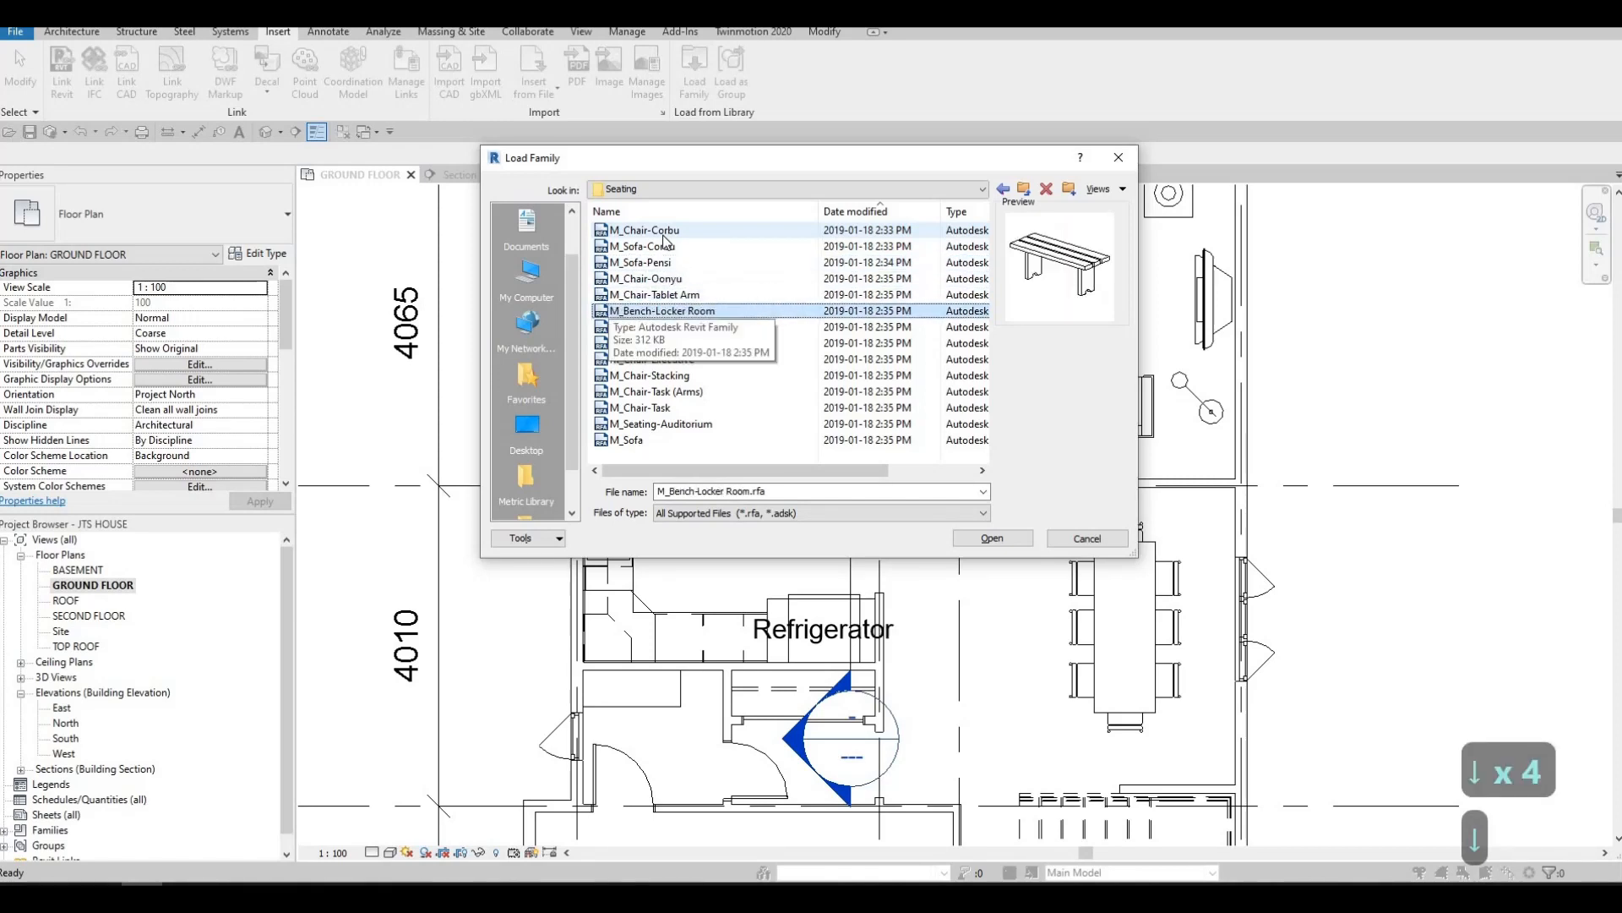
key("Down")
key("Down")
key("Down")
key("Down")
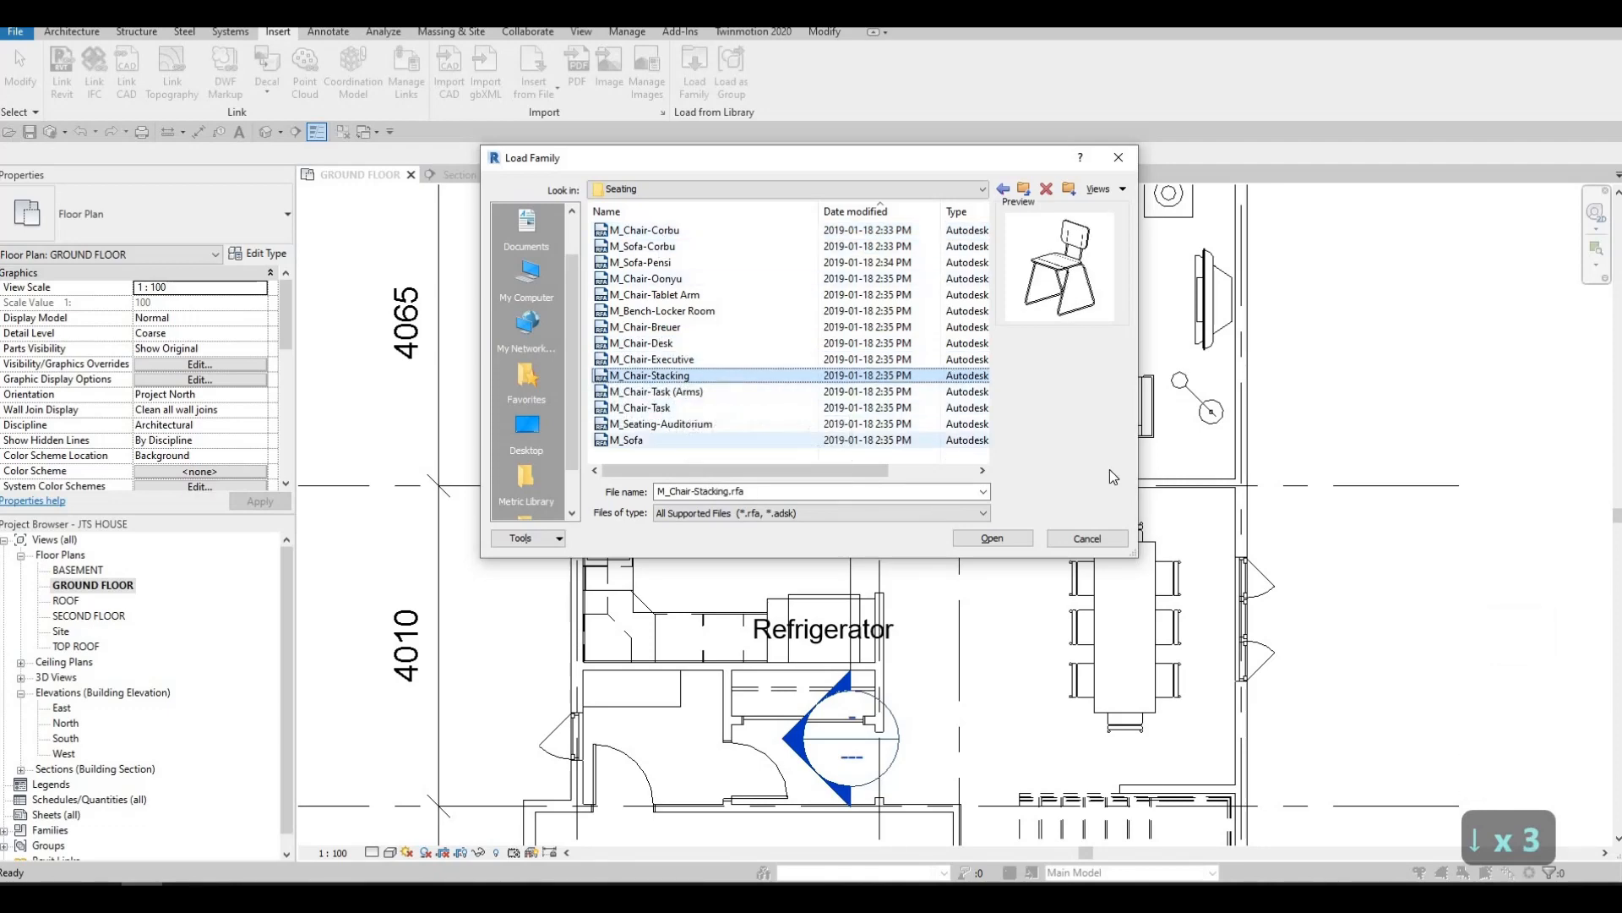
left_click(992, 538)
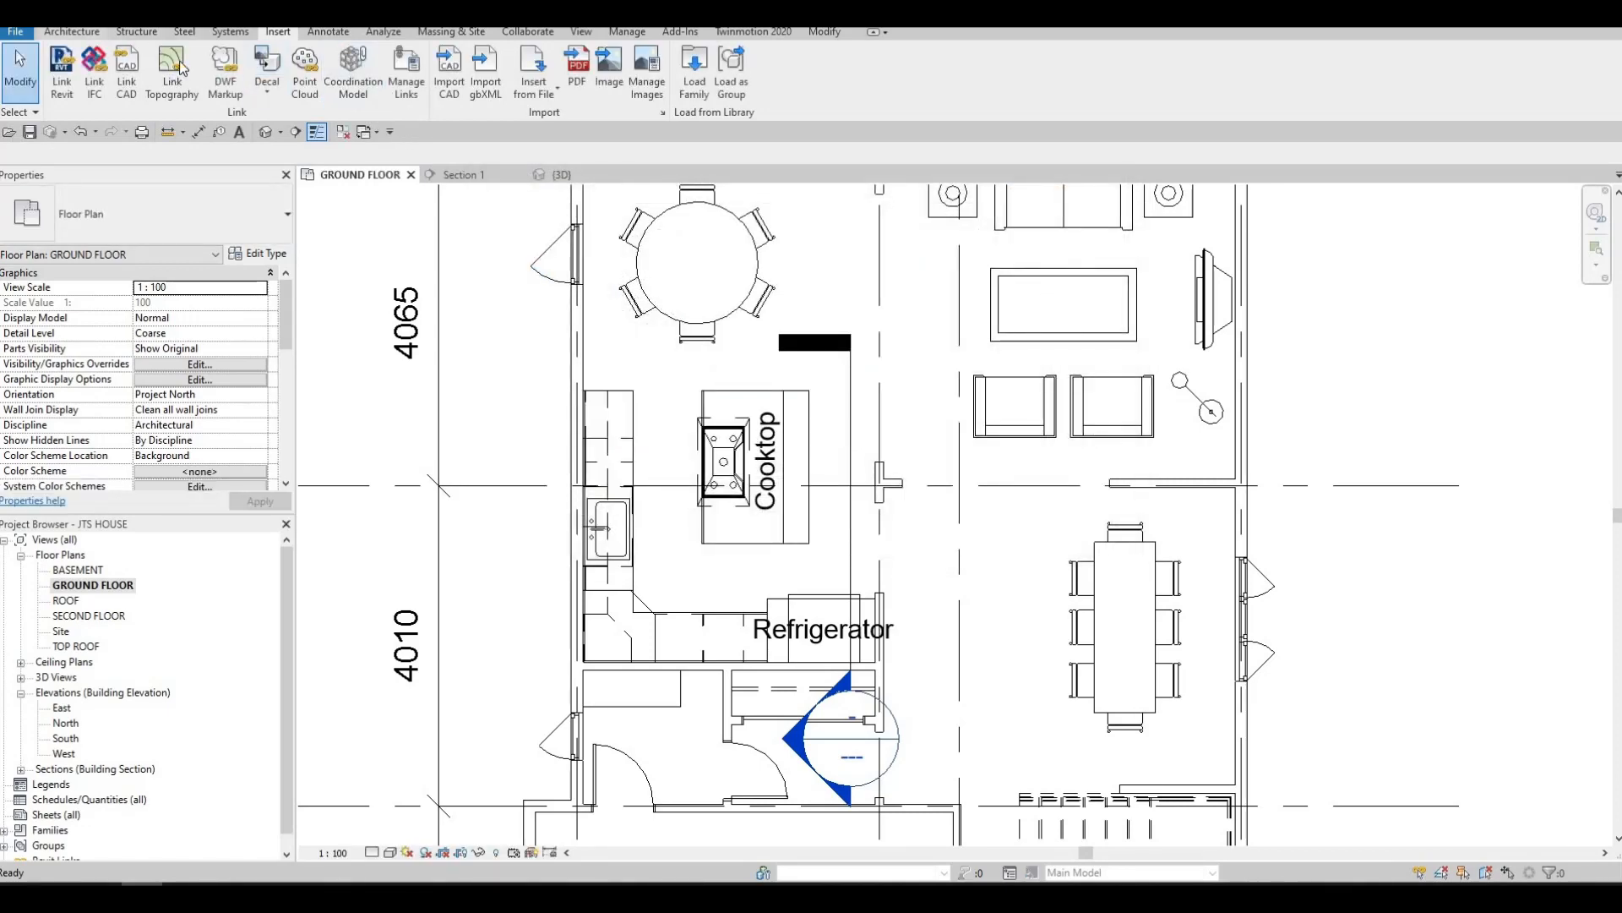
Place two M_Chair-Stacking chairs in line along the island's overhanging counter edge, rotated so their seats face the island
left_click(72, 32)
left_click(183, 67)
scroll(843, 406, "up", 2)
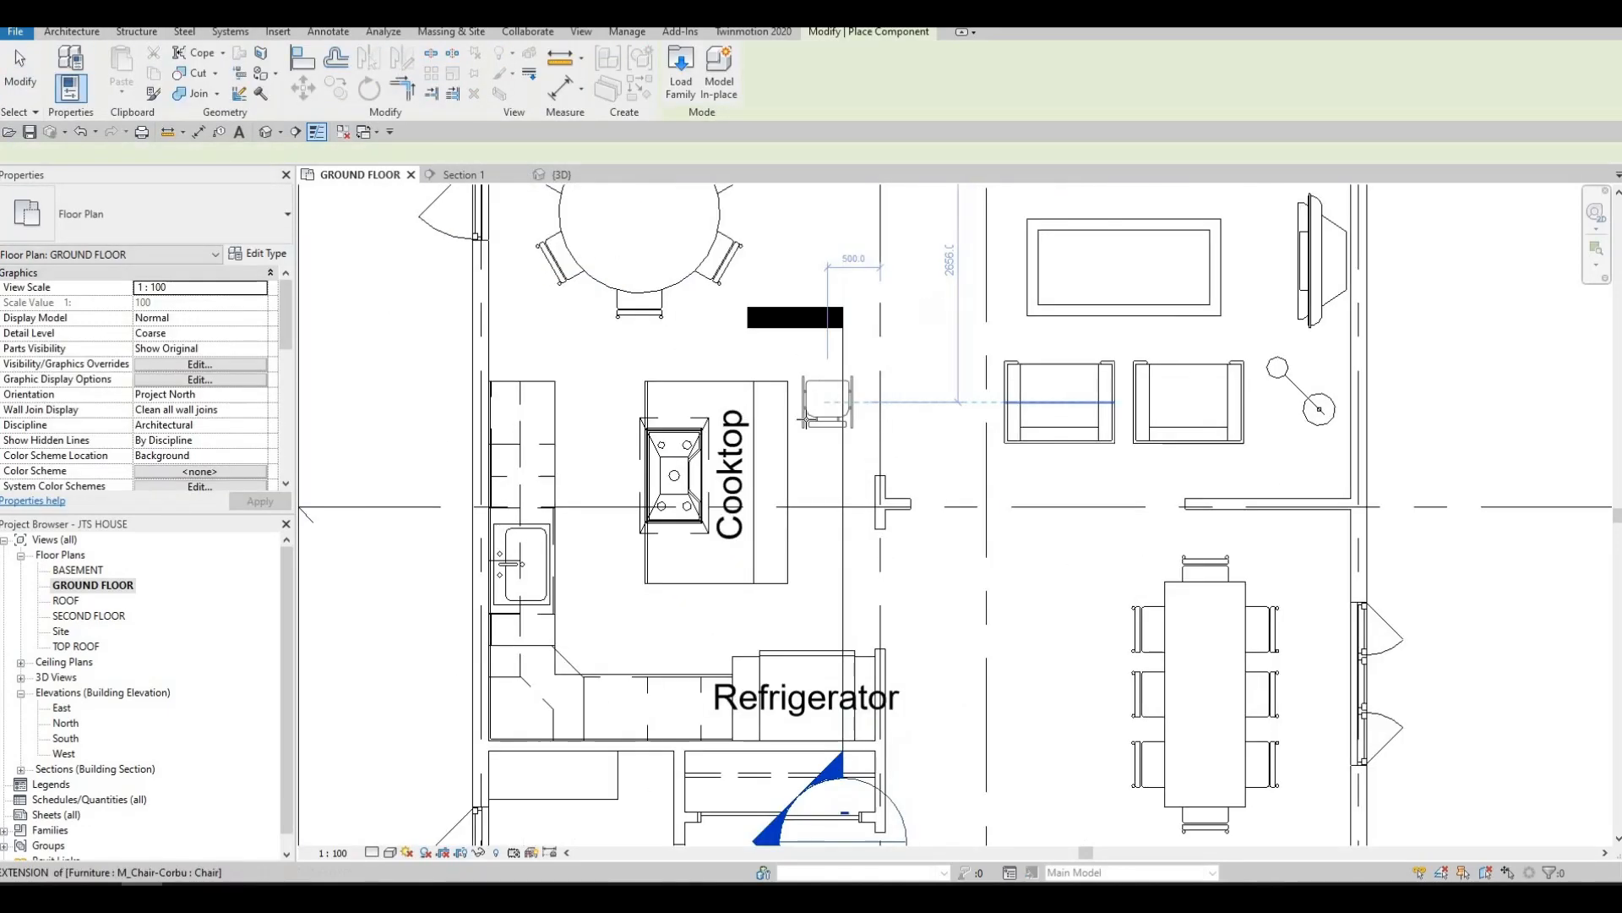
key("space")
key("space")
key("space")
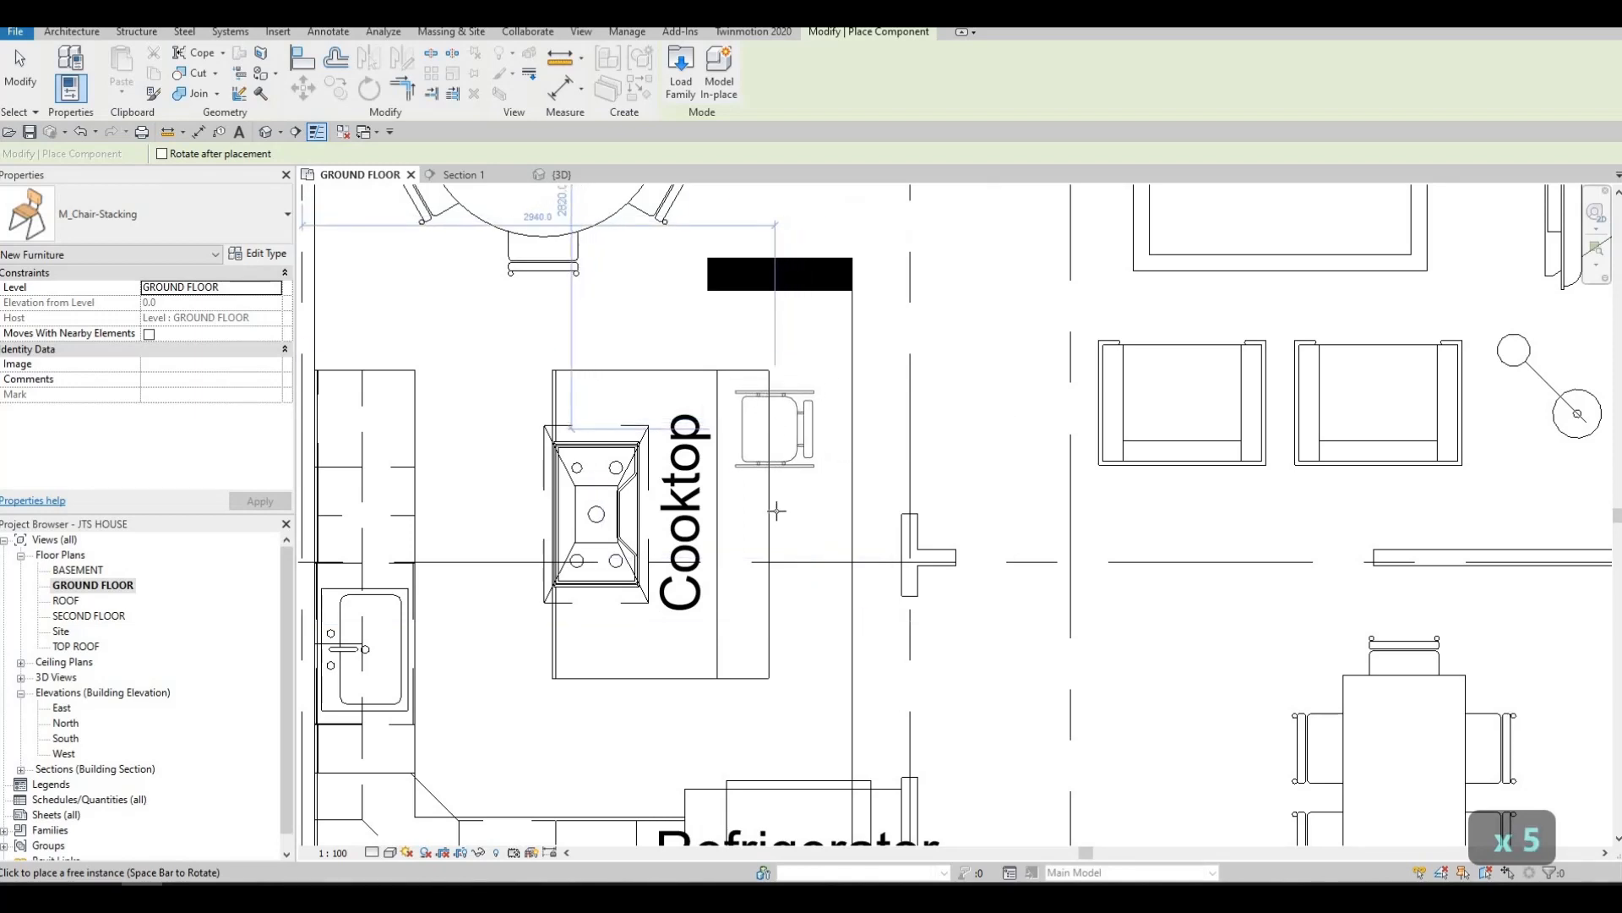
left_click(775, 428)
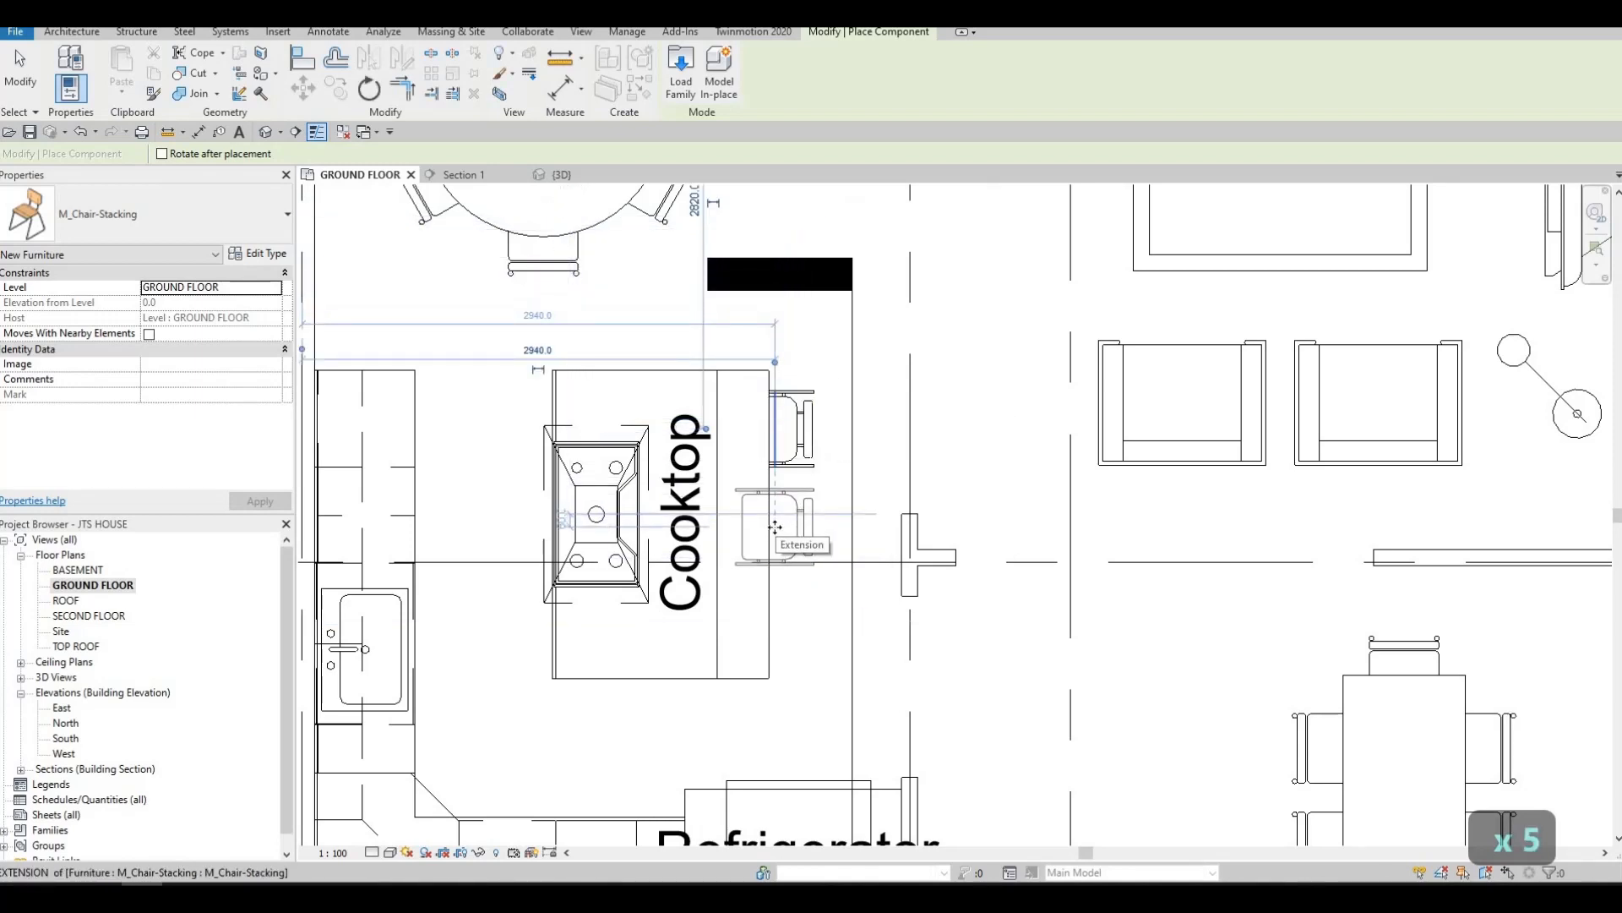
left_click(774, 527)
key("Escape")
key("Escape")
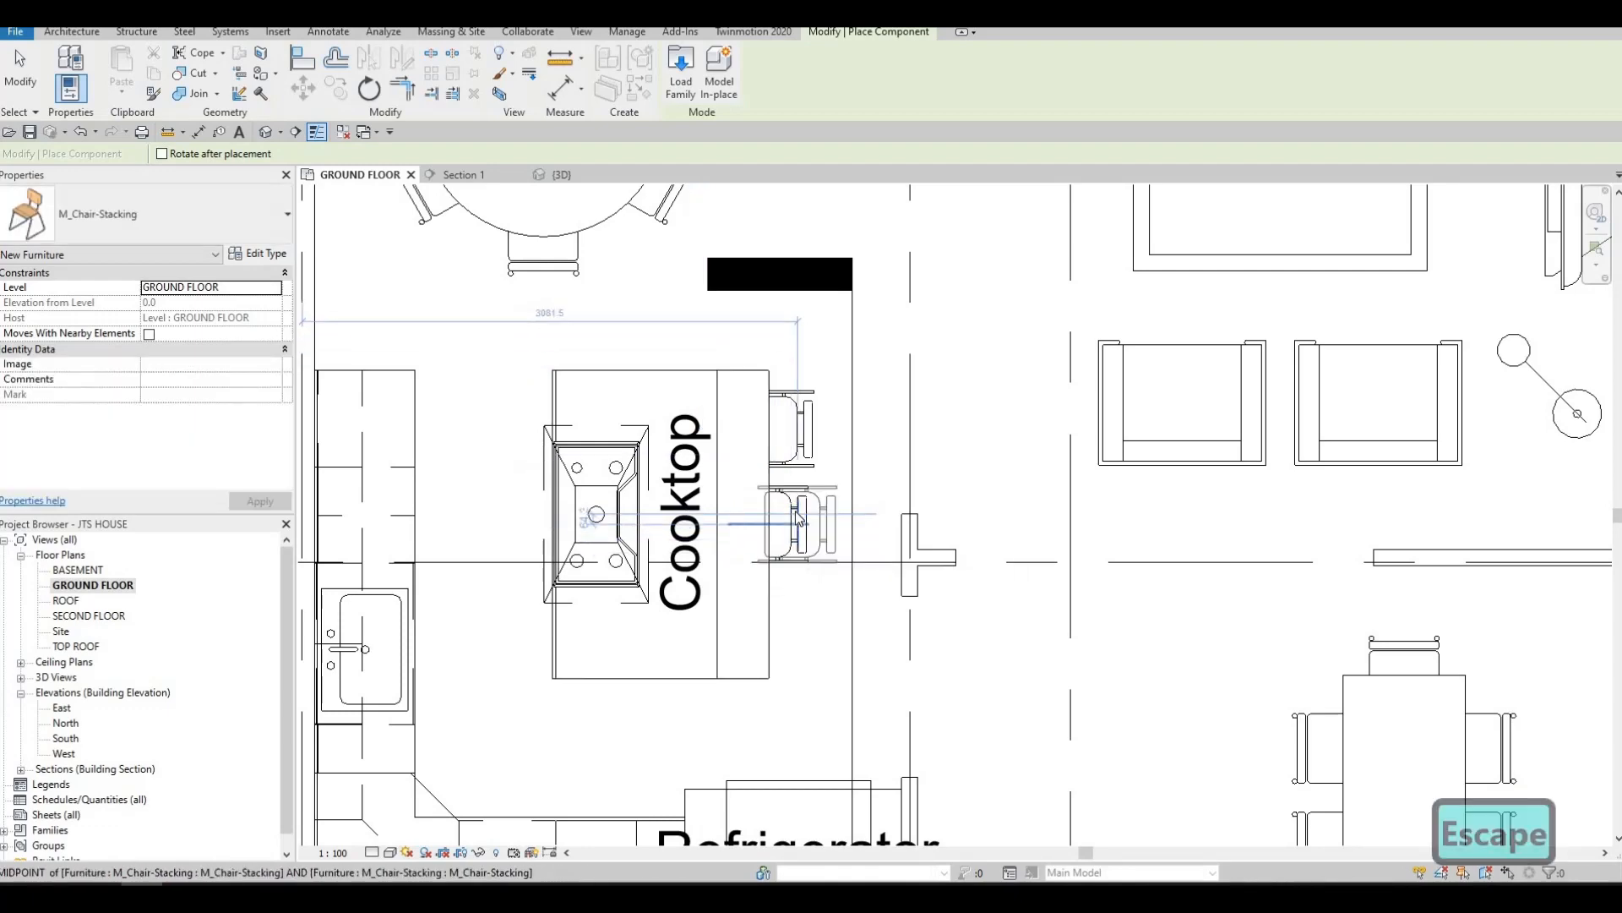
Delete the second island chair and copy the first one twice in line along the counter edge, about 600 mm apart
key("Delete")
left_click(792, 429)
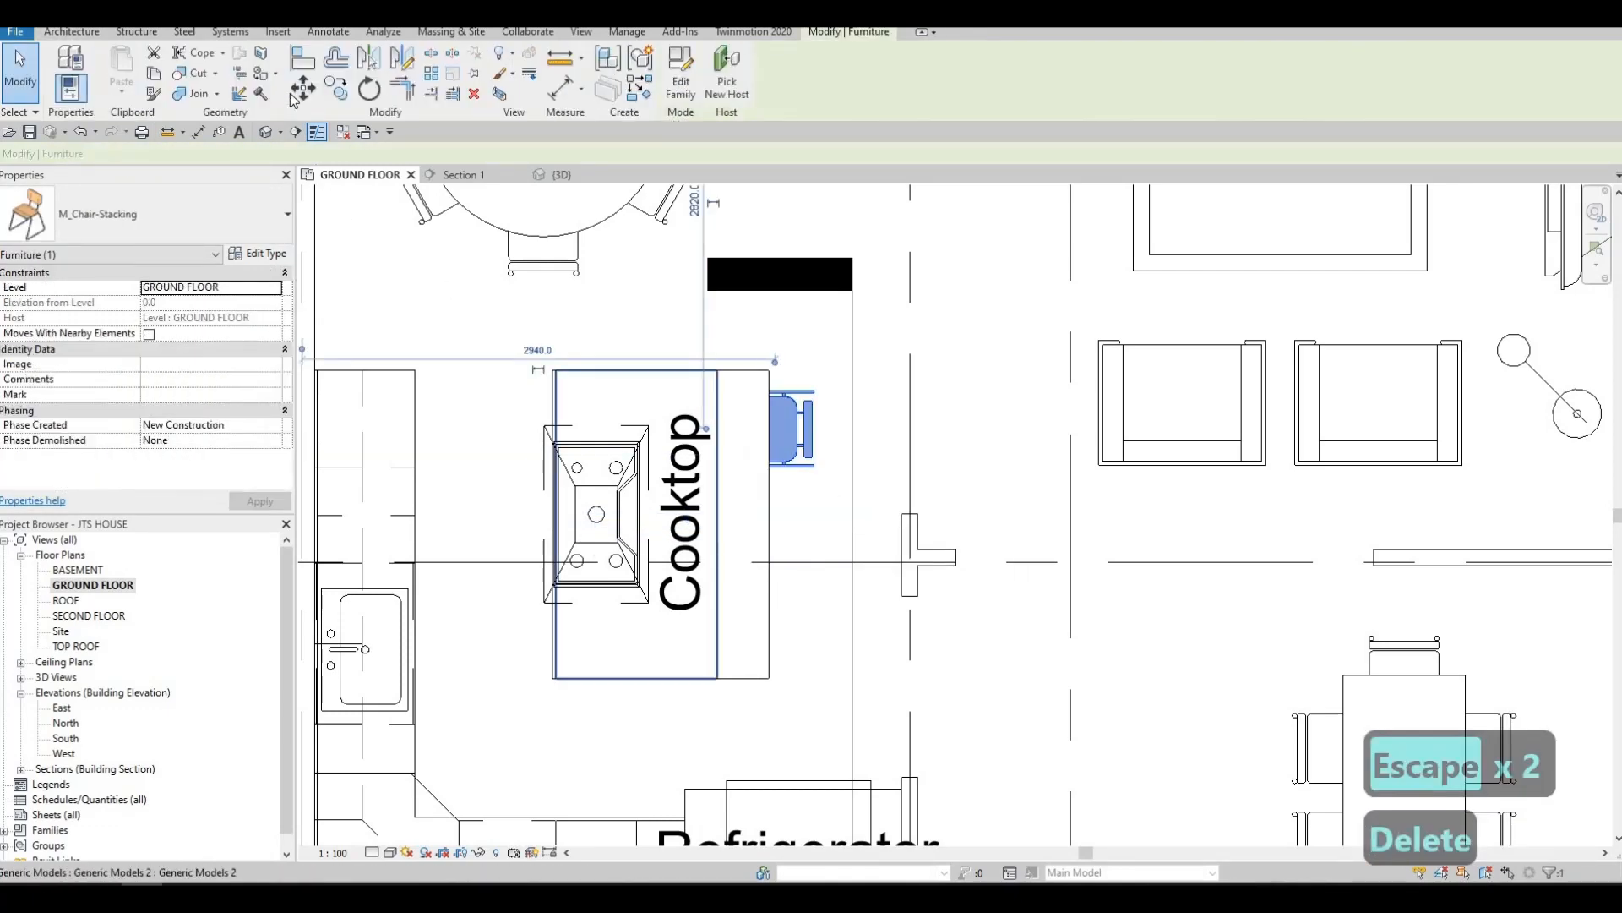
key("c")
key("o")
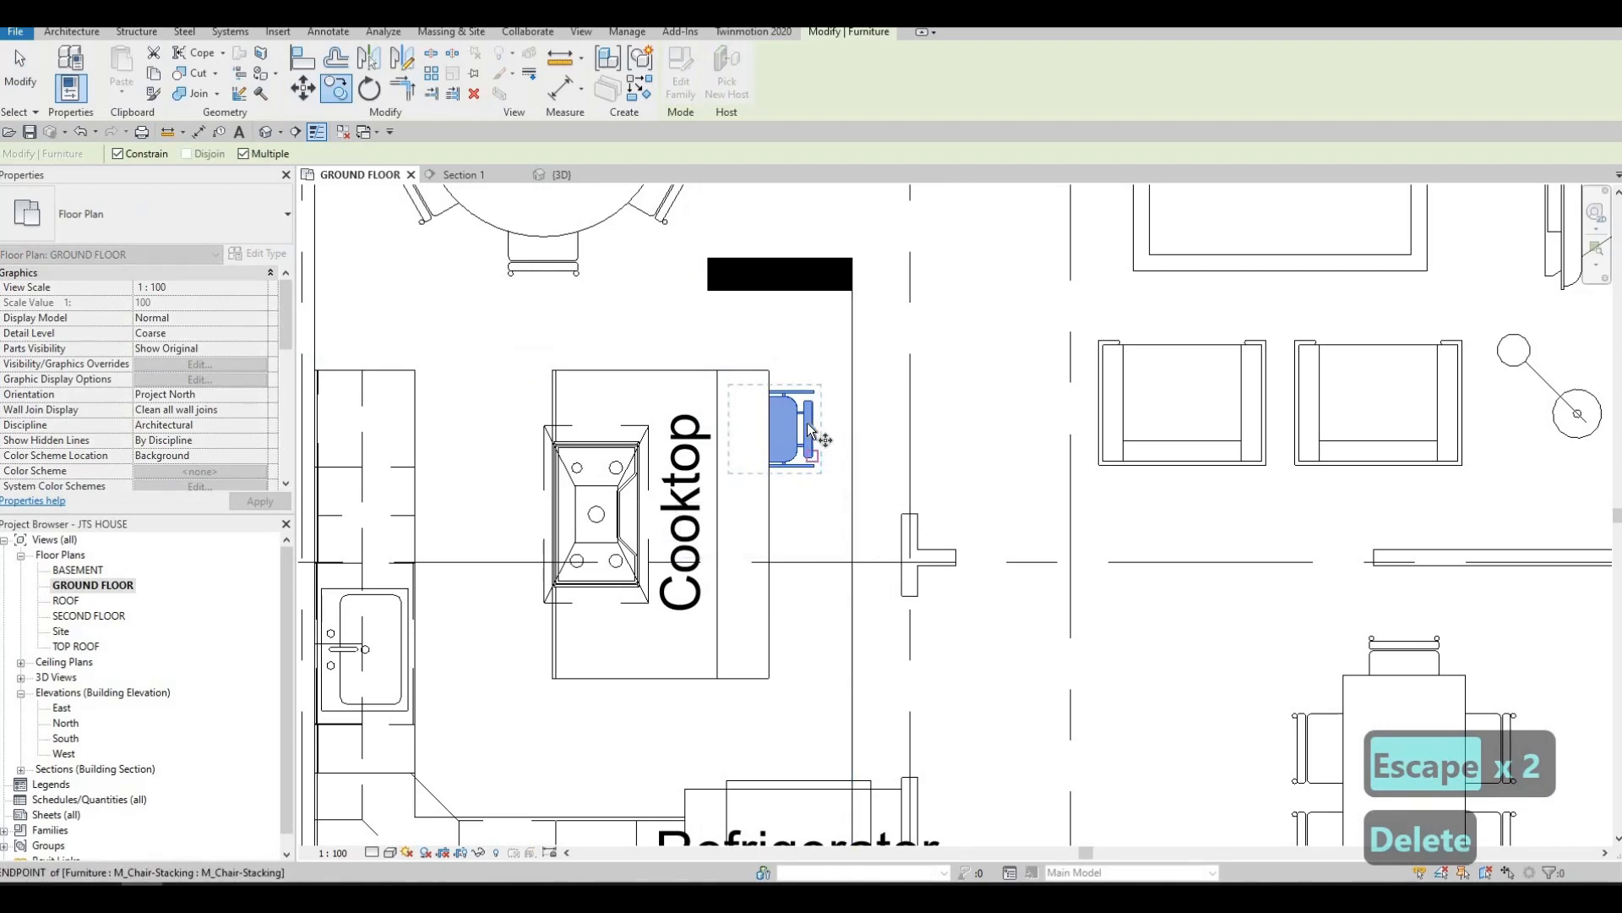
left_click(807, 425)
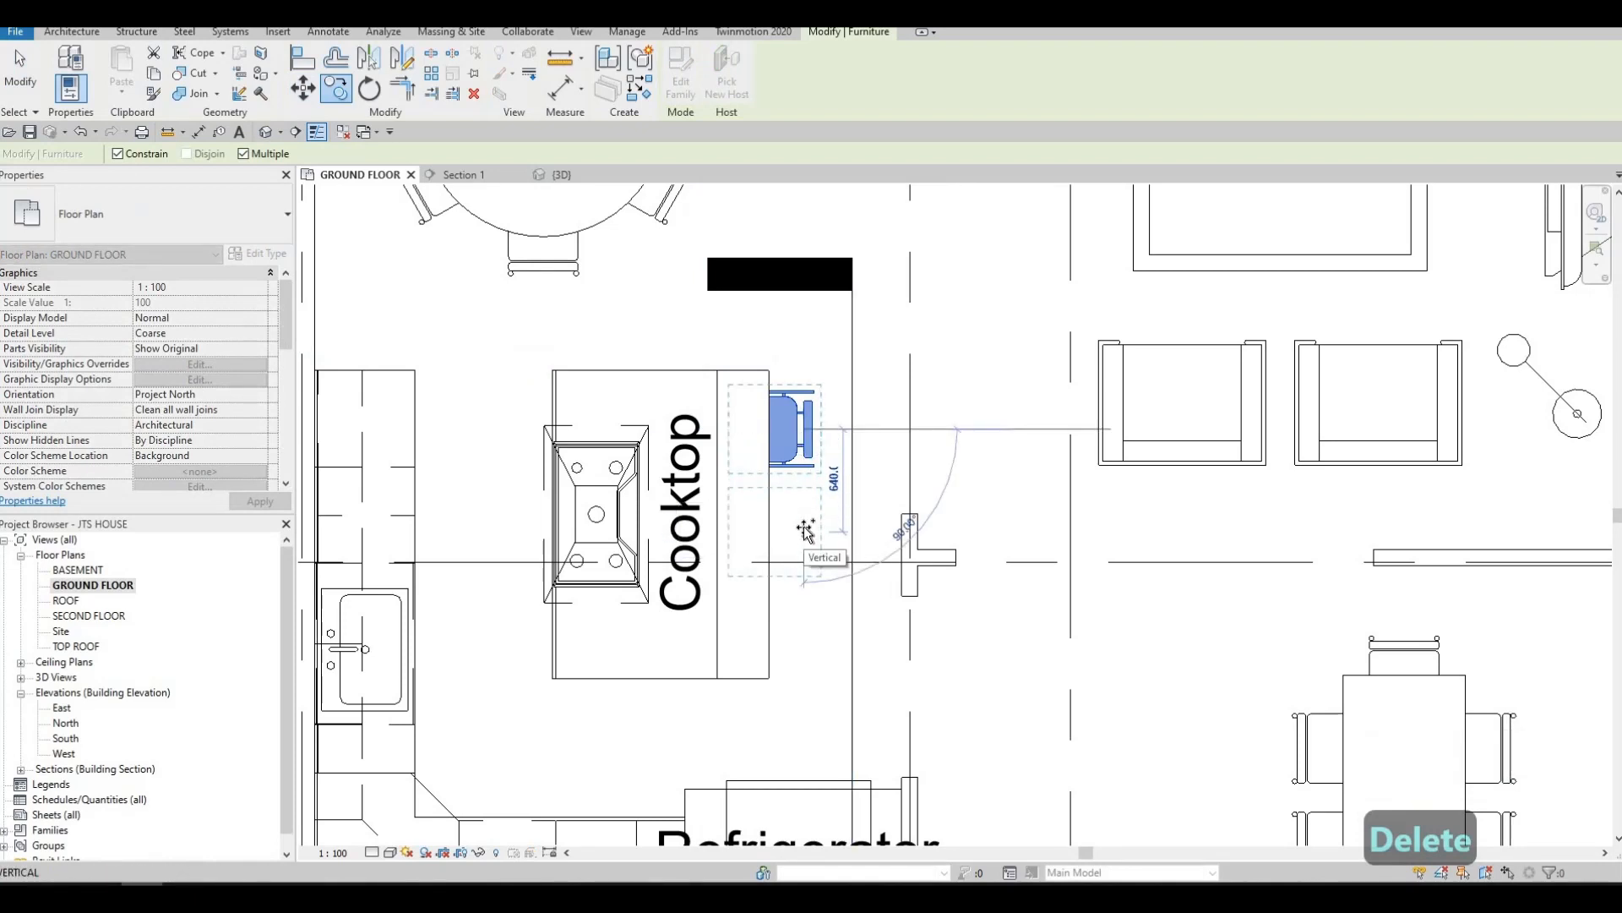
left_click(805, 527)
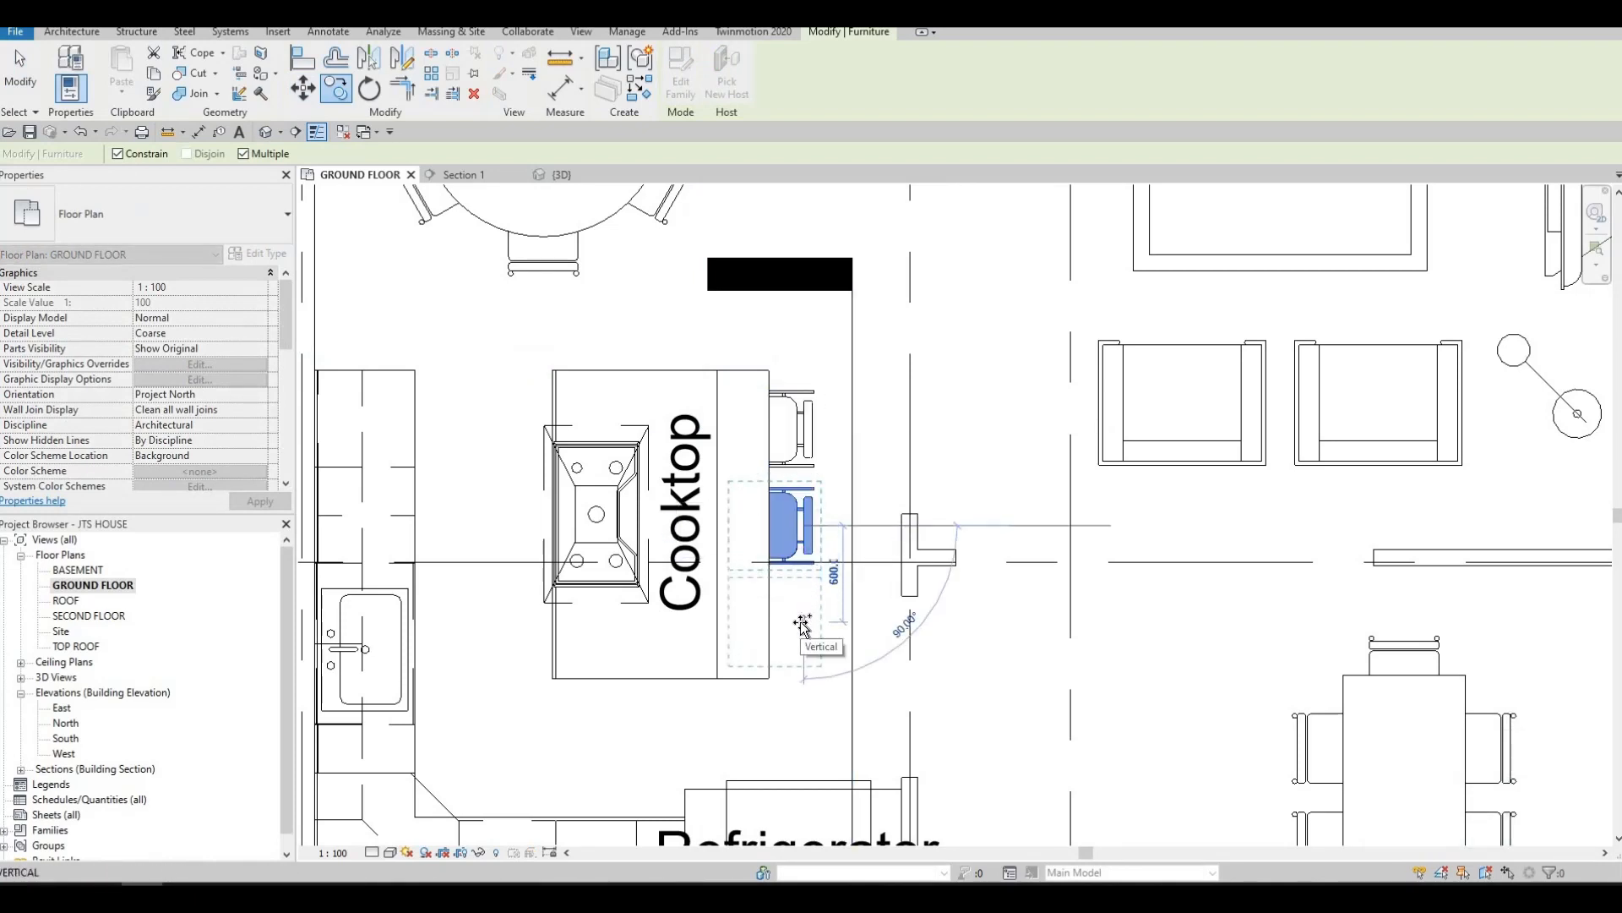
key("Escape")
key("Escape")
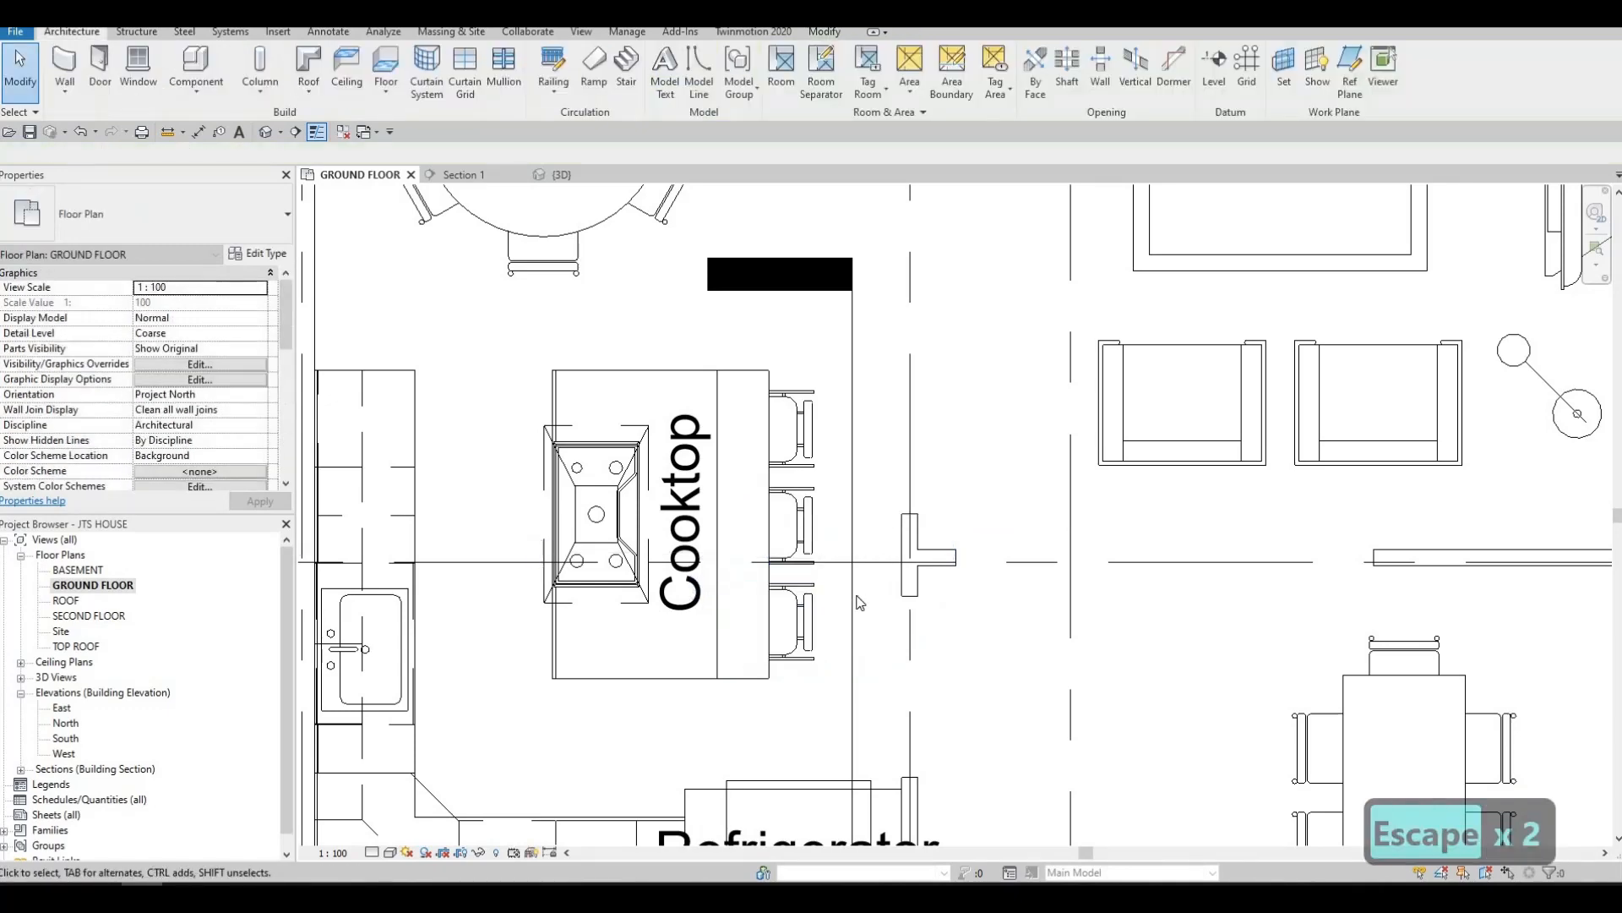
scroll(860, 602, "down", 2)
key("Escape")
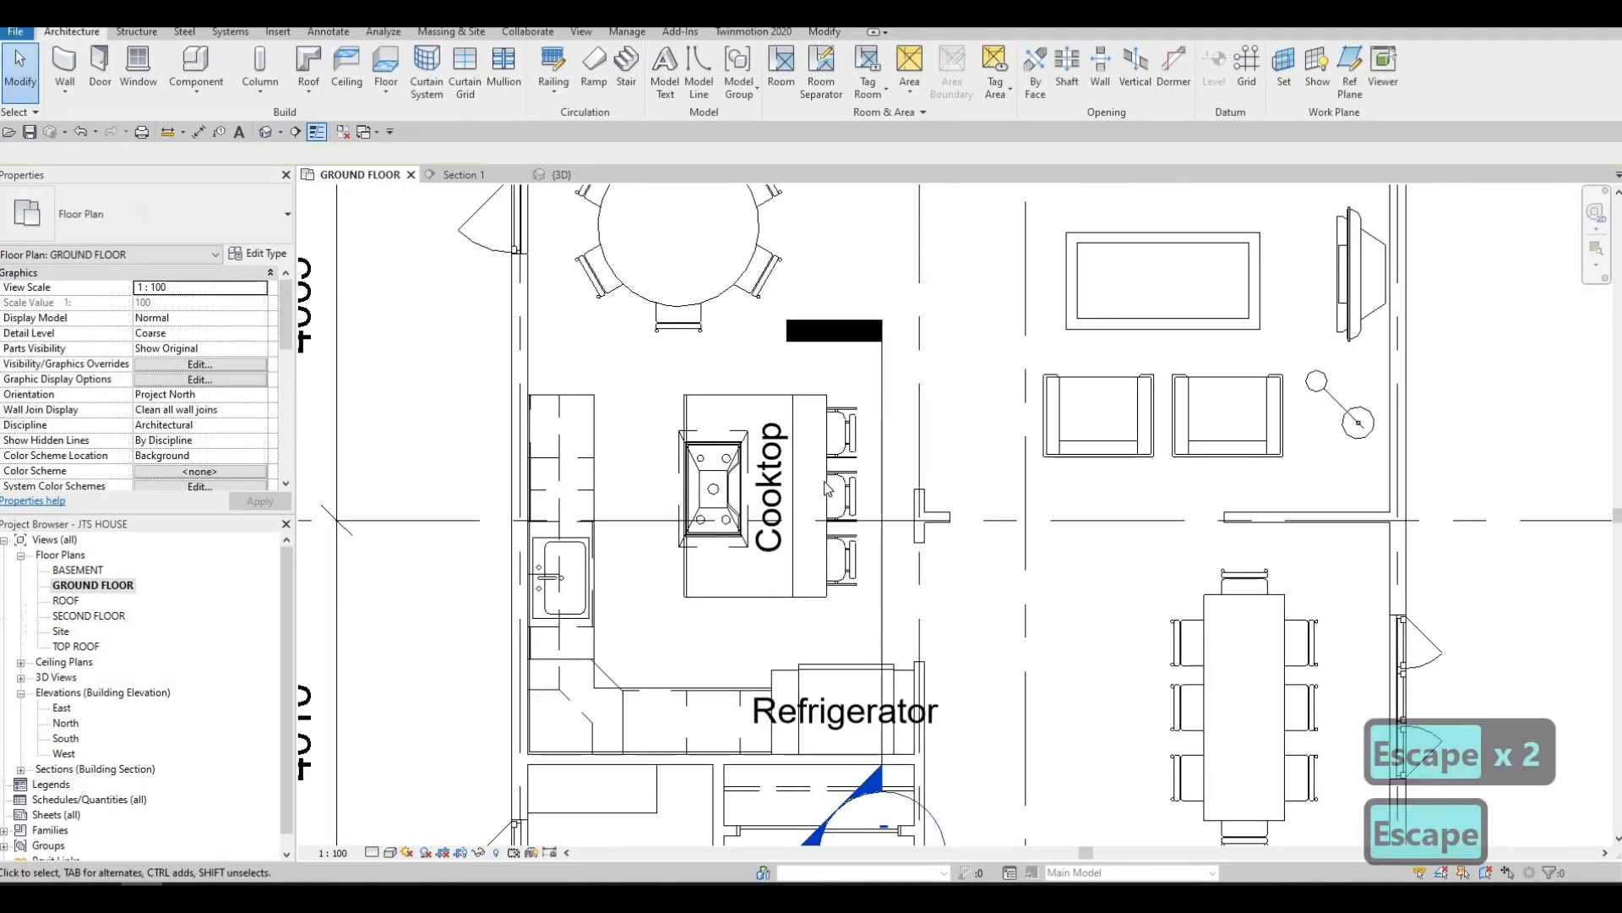
Create a camera view with the eye between the round dining table and the living area, aimed past the island at the counter corner
middle_click_drag(826, 487, 823, 399)
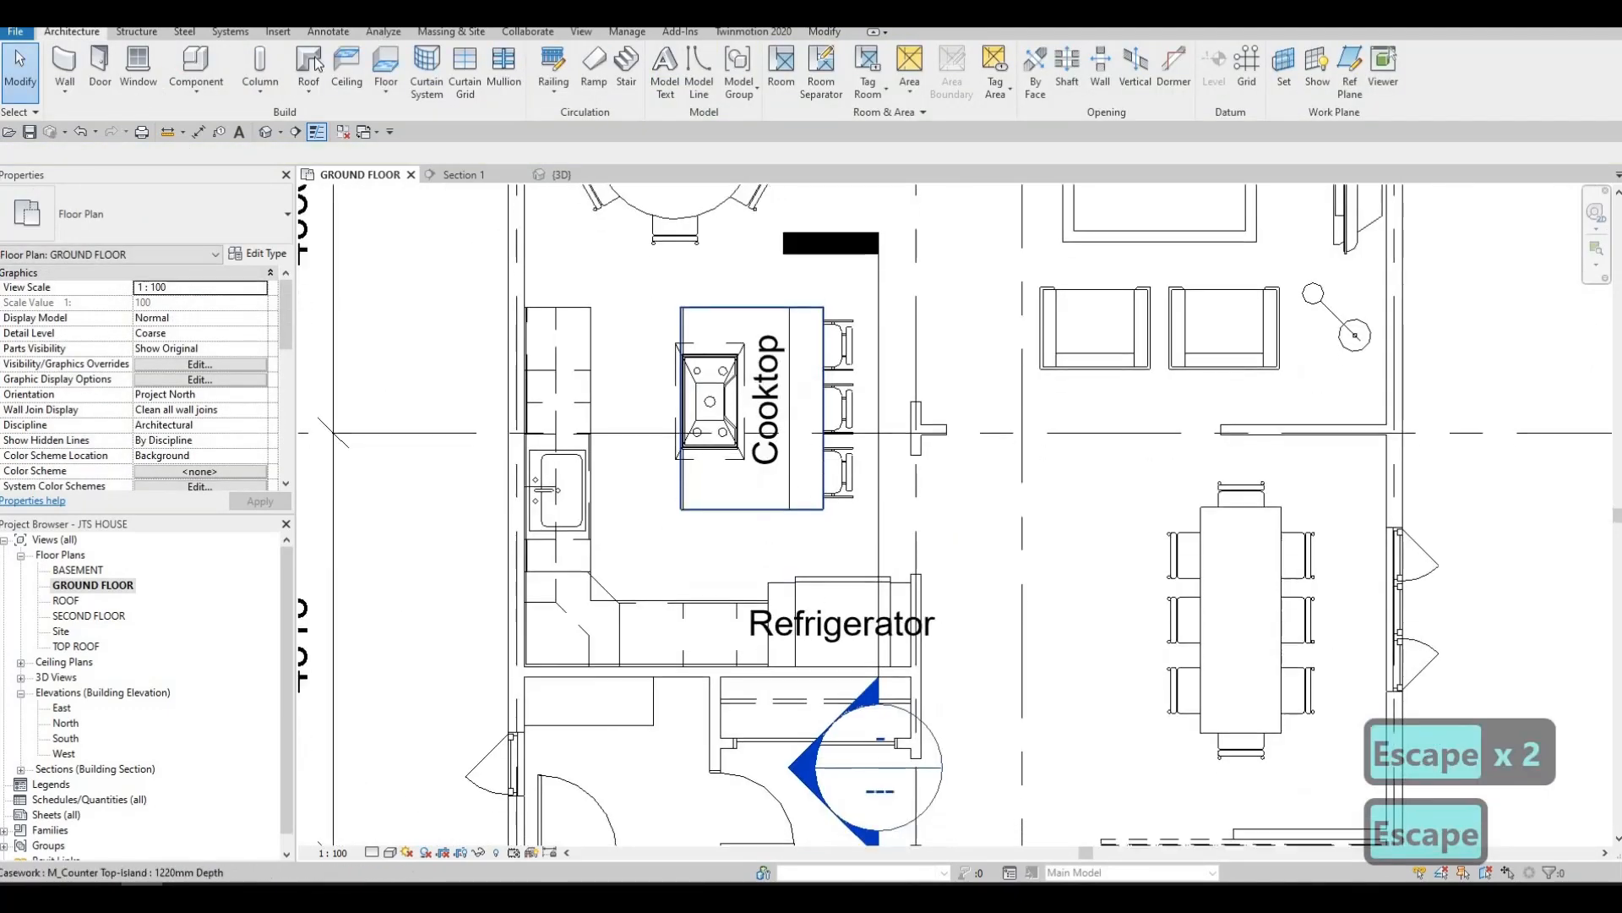
left_click(280, 132)
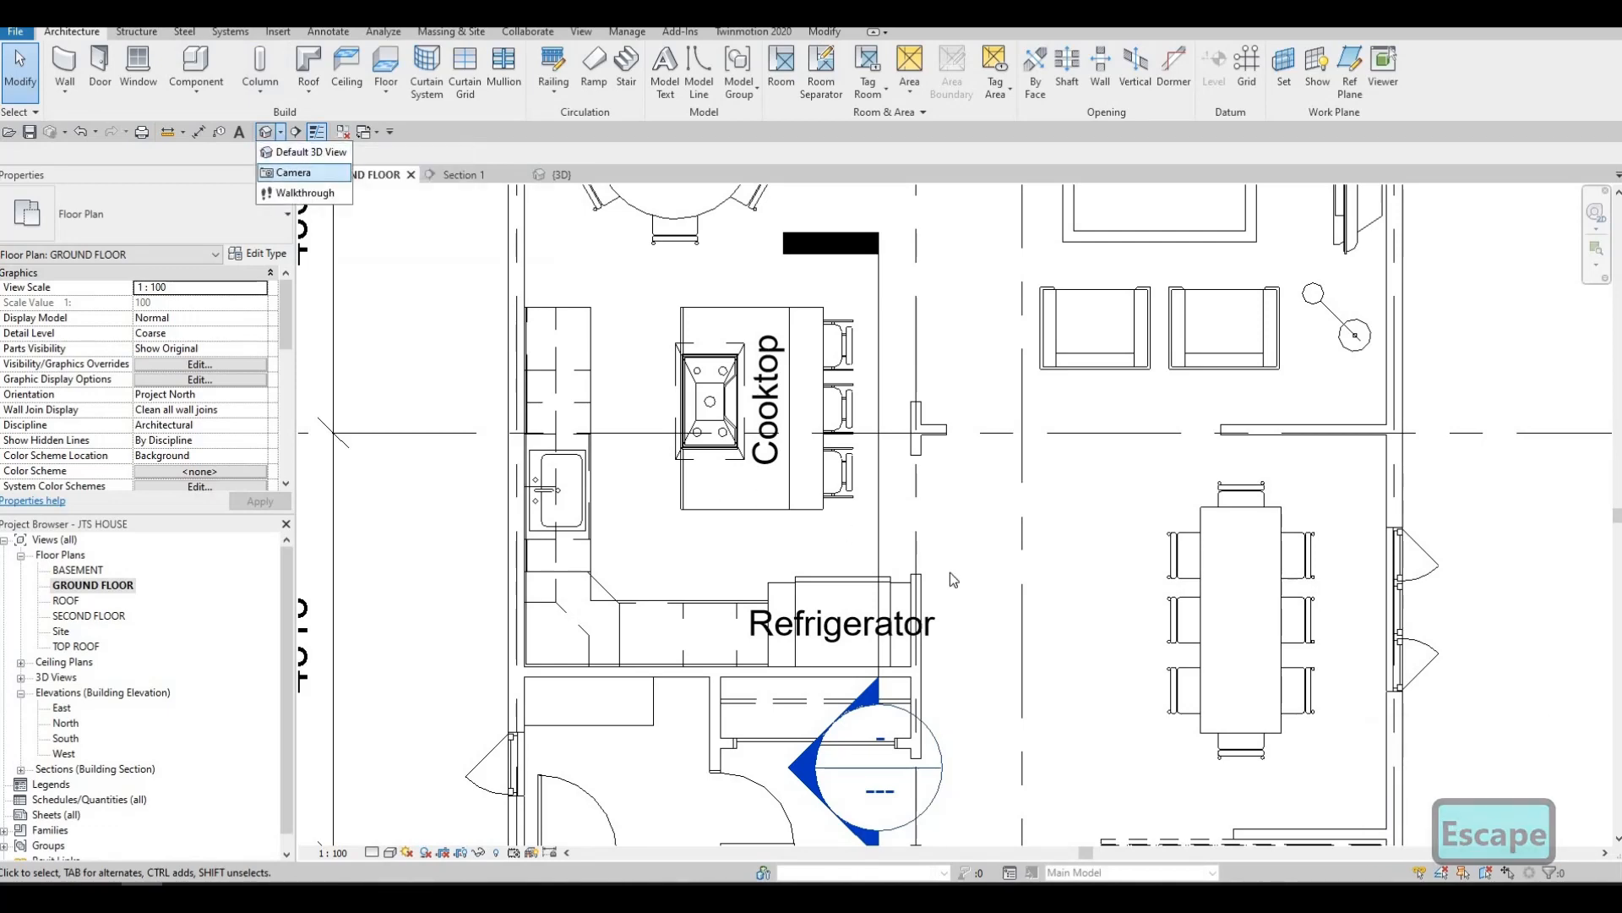
left_click(314, 174)
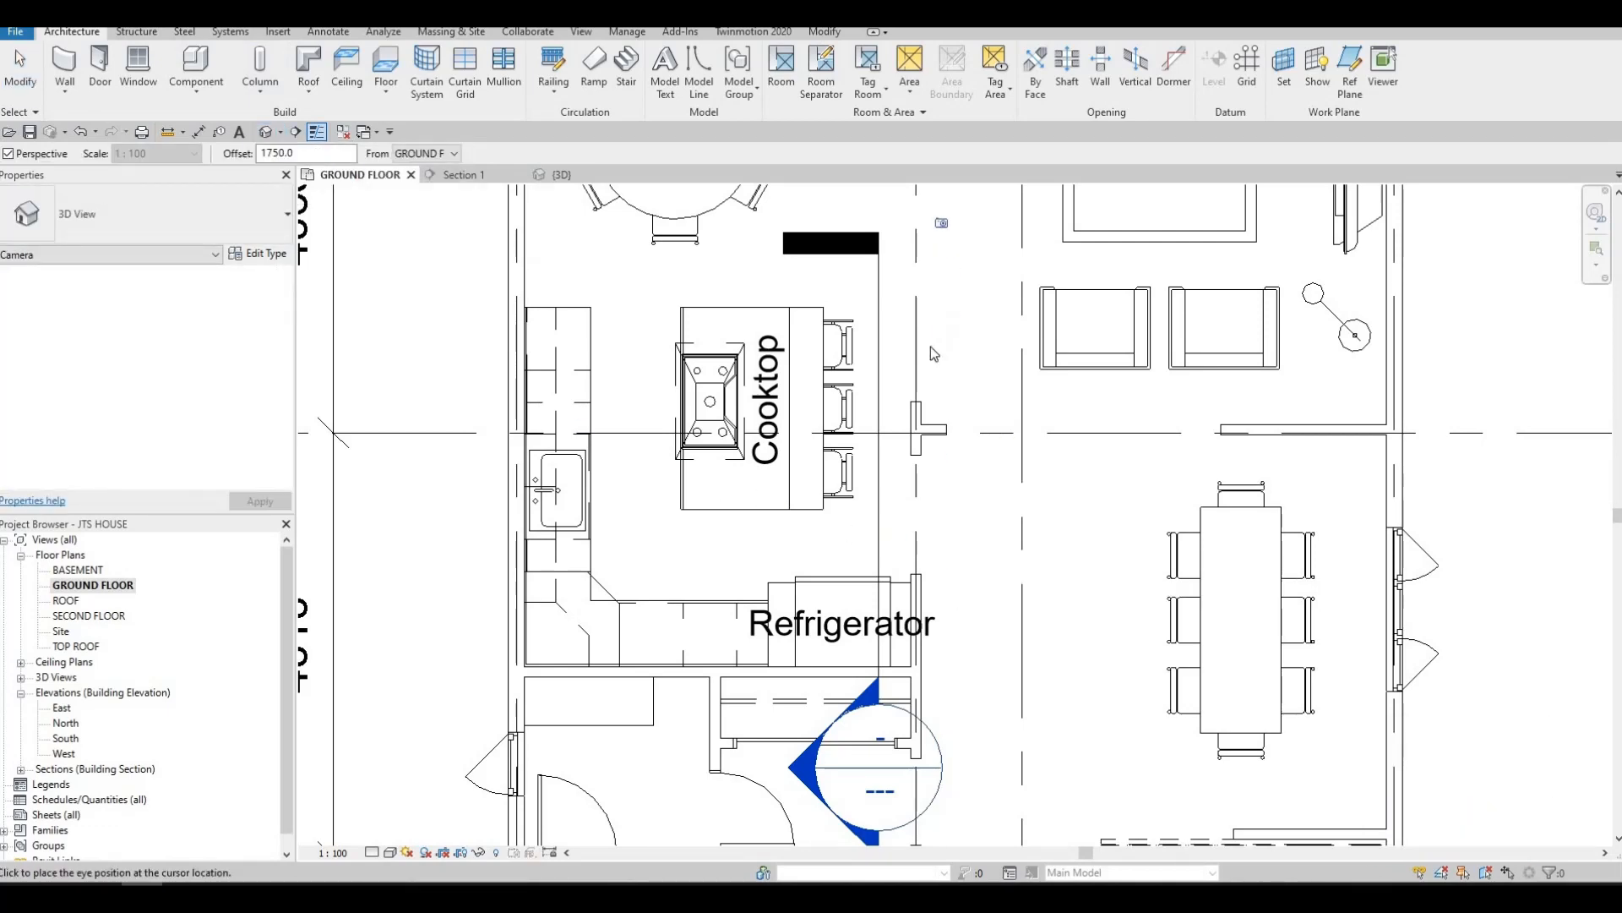
middle_click_drag(942, 217, 933, 346)
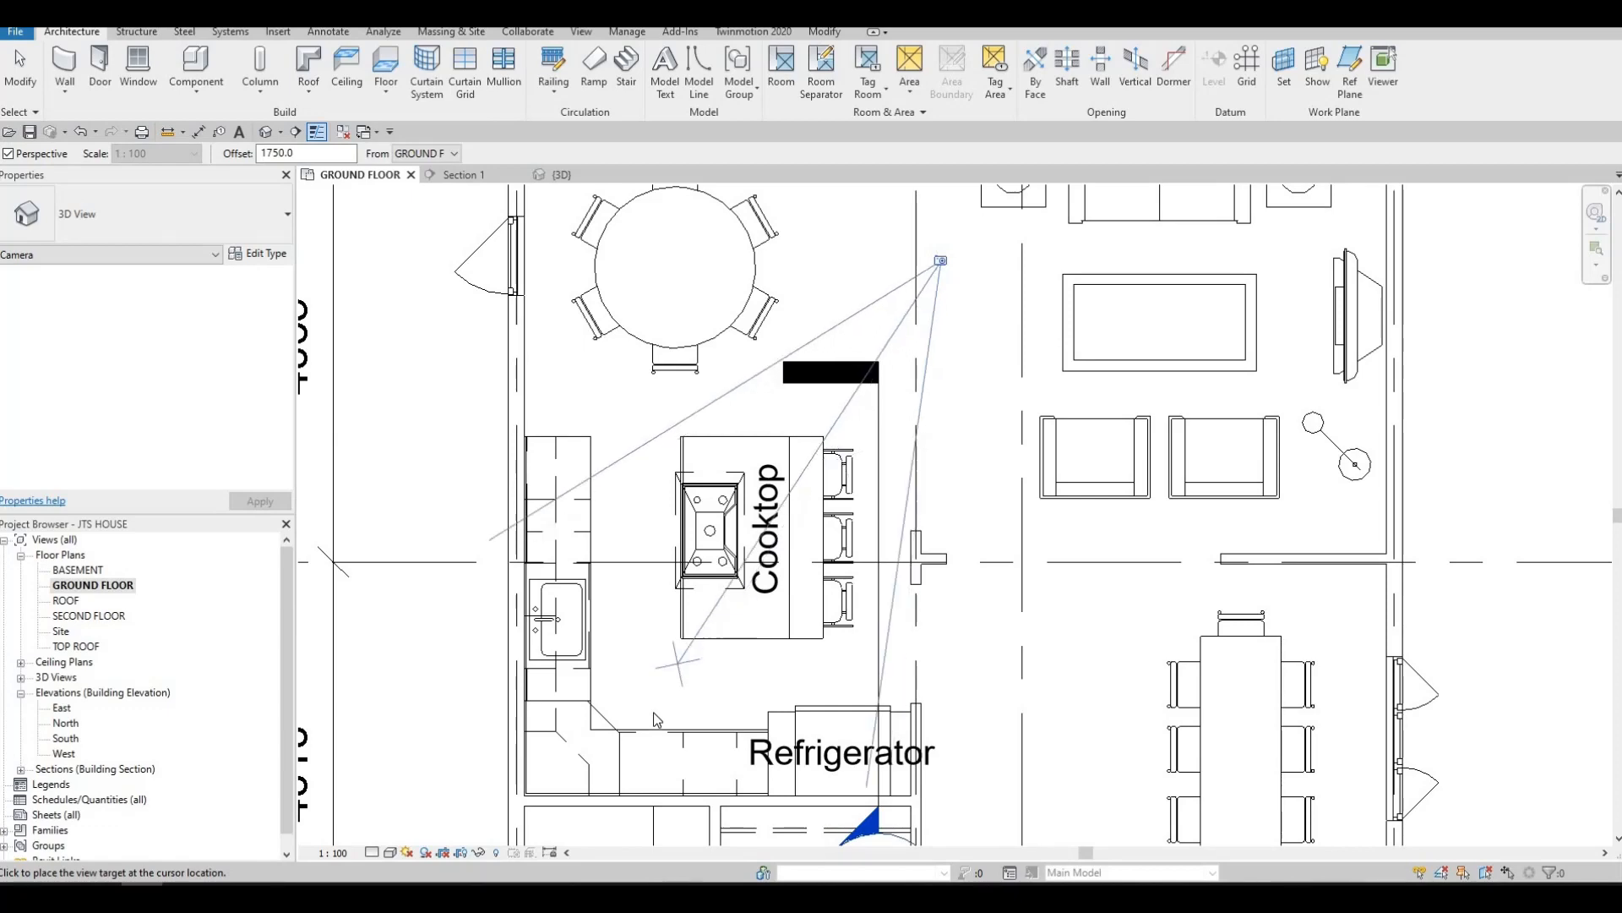
left_click(688, 695)
Enlarge the camera view's crop region on both sides and downward to take in the full island, its chairs, the wall cabinets and the stairs
middle_click_drag(855, 735, 887, 580)
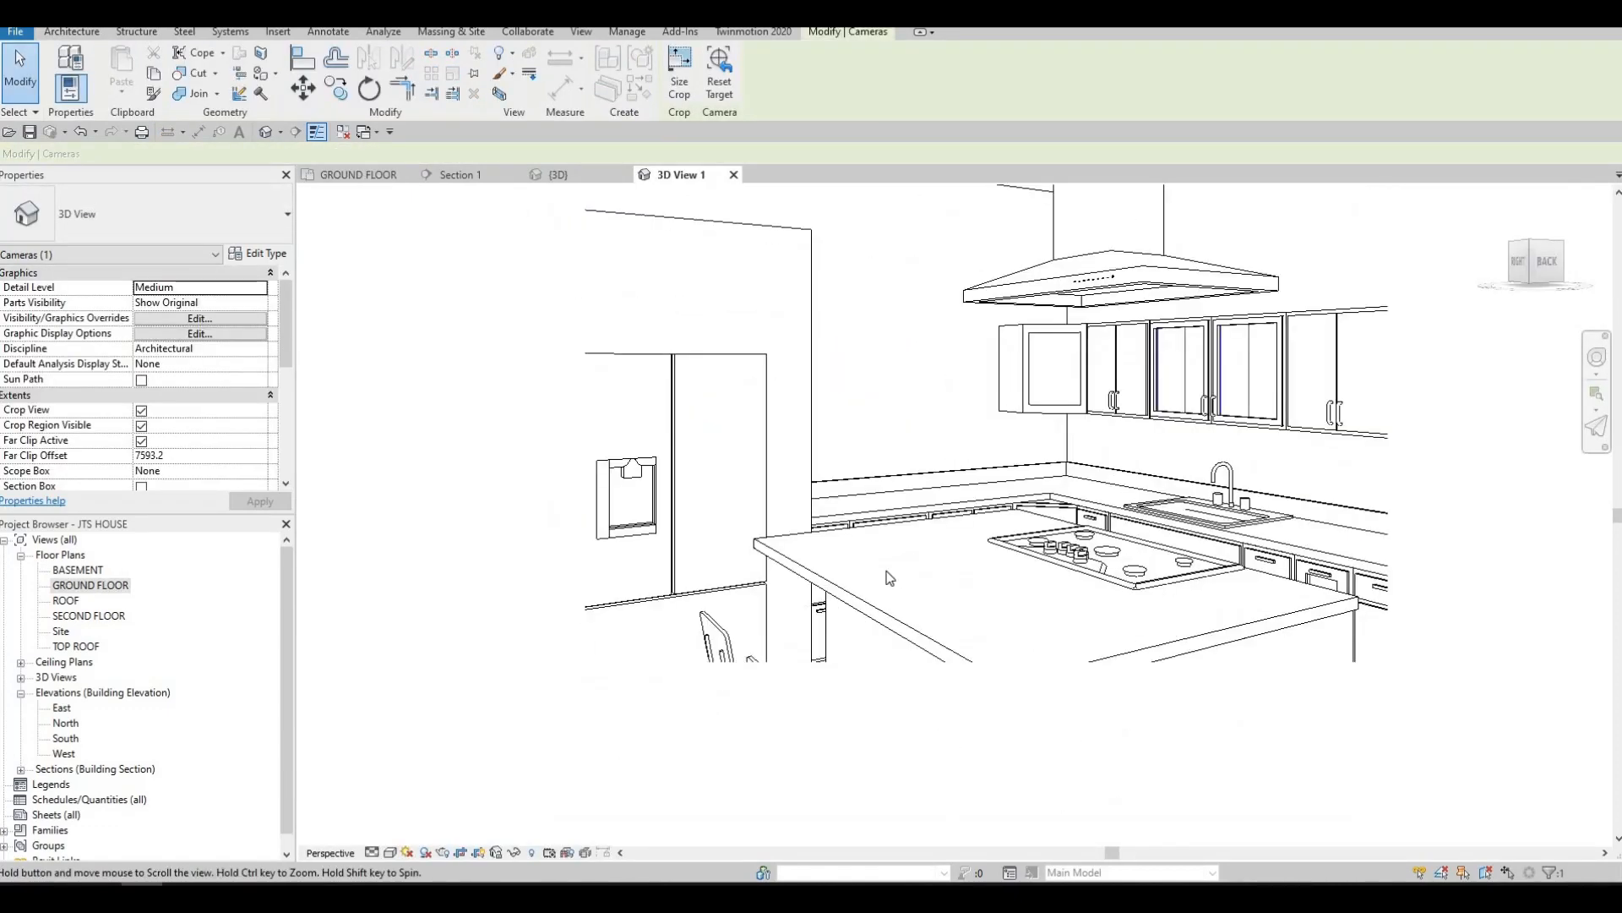
scroll(883, 583, "down", 2)
left_click_drag(883, 580, 877, 697)
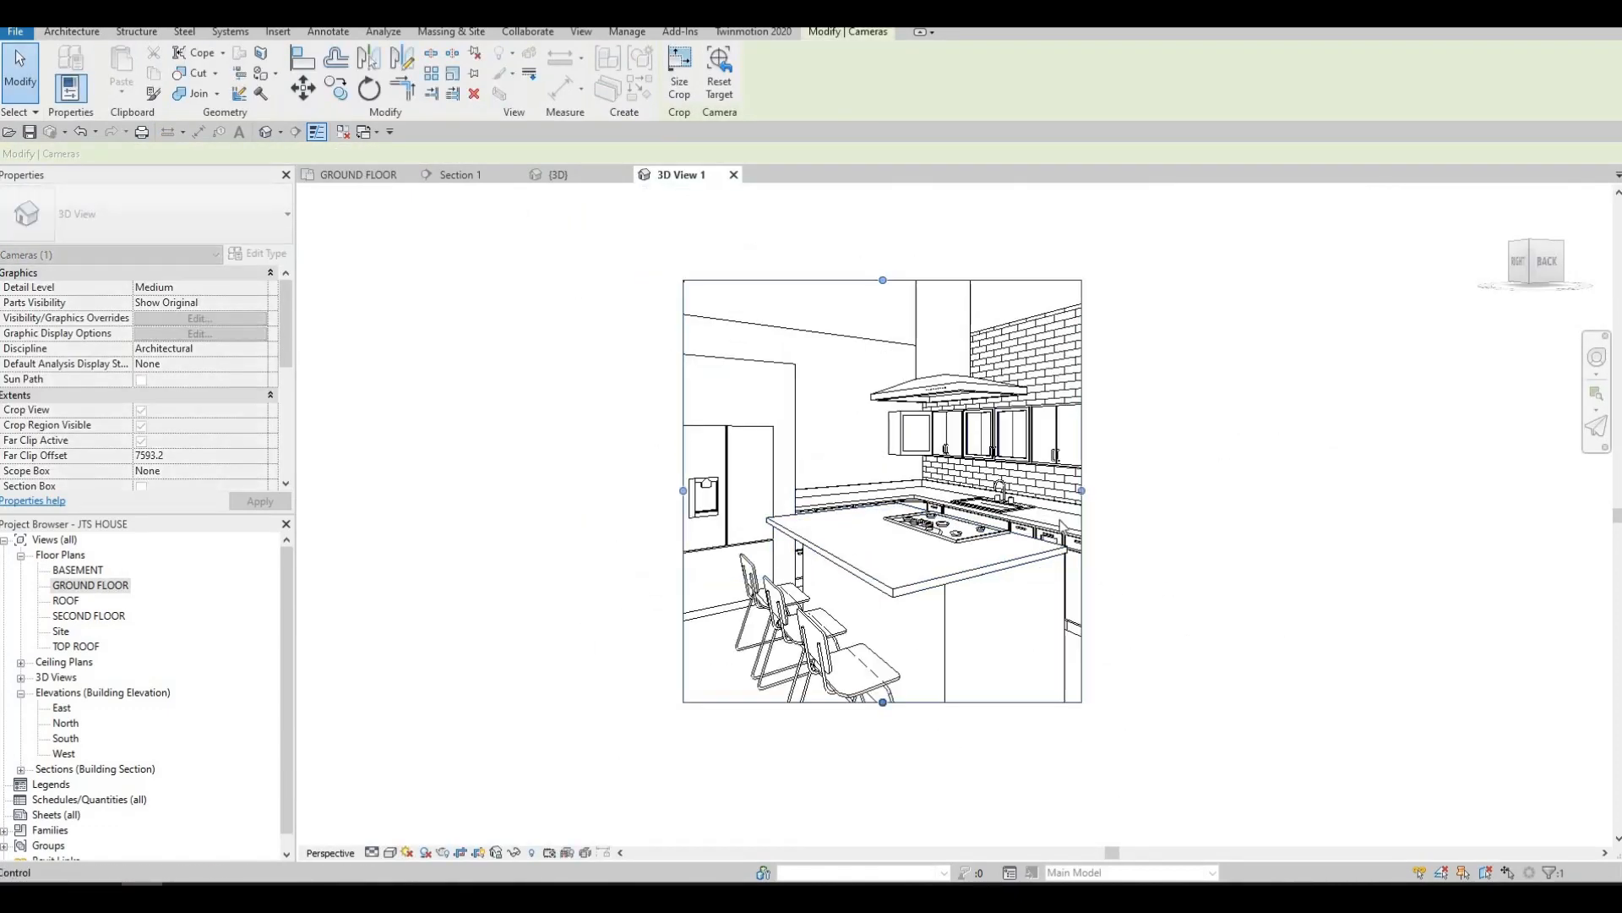
left_click_drag(1082, 491, 1146, 492)
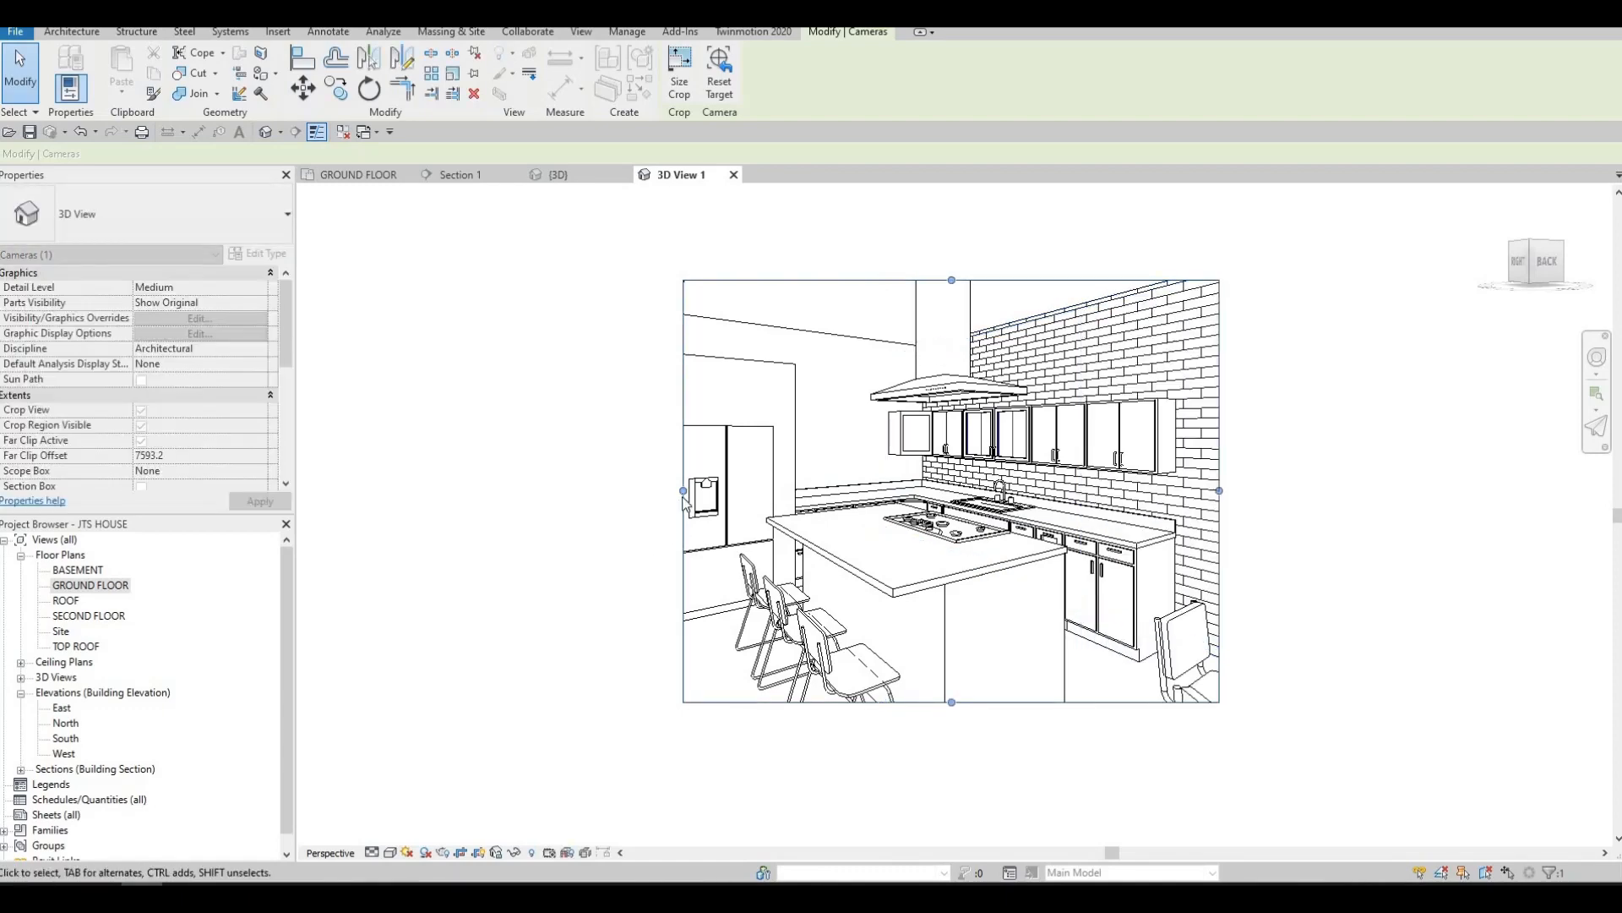
left_click_drag(683, 490, 515, 484)
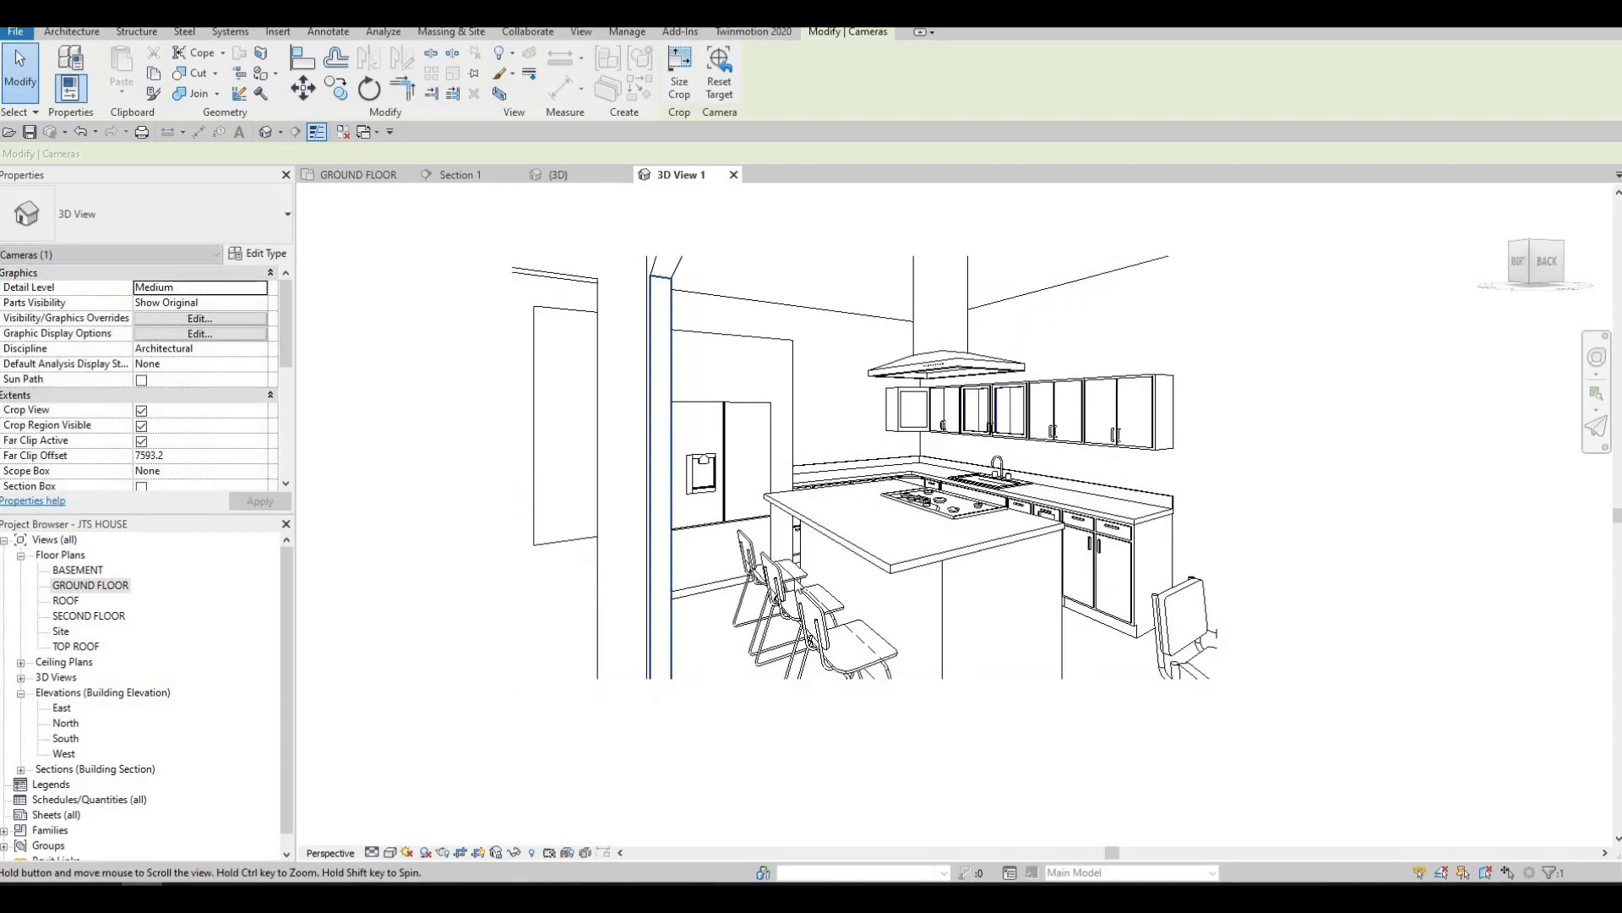
middle_click_drag(818, 658, 798, 547)
left_click(807, 528)
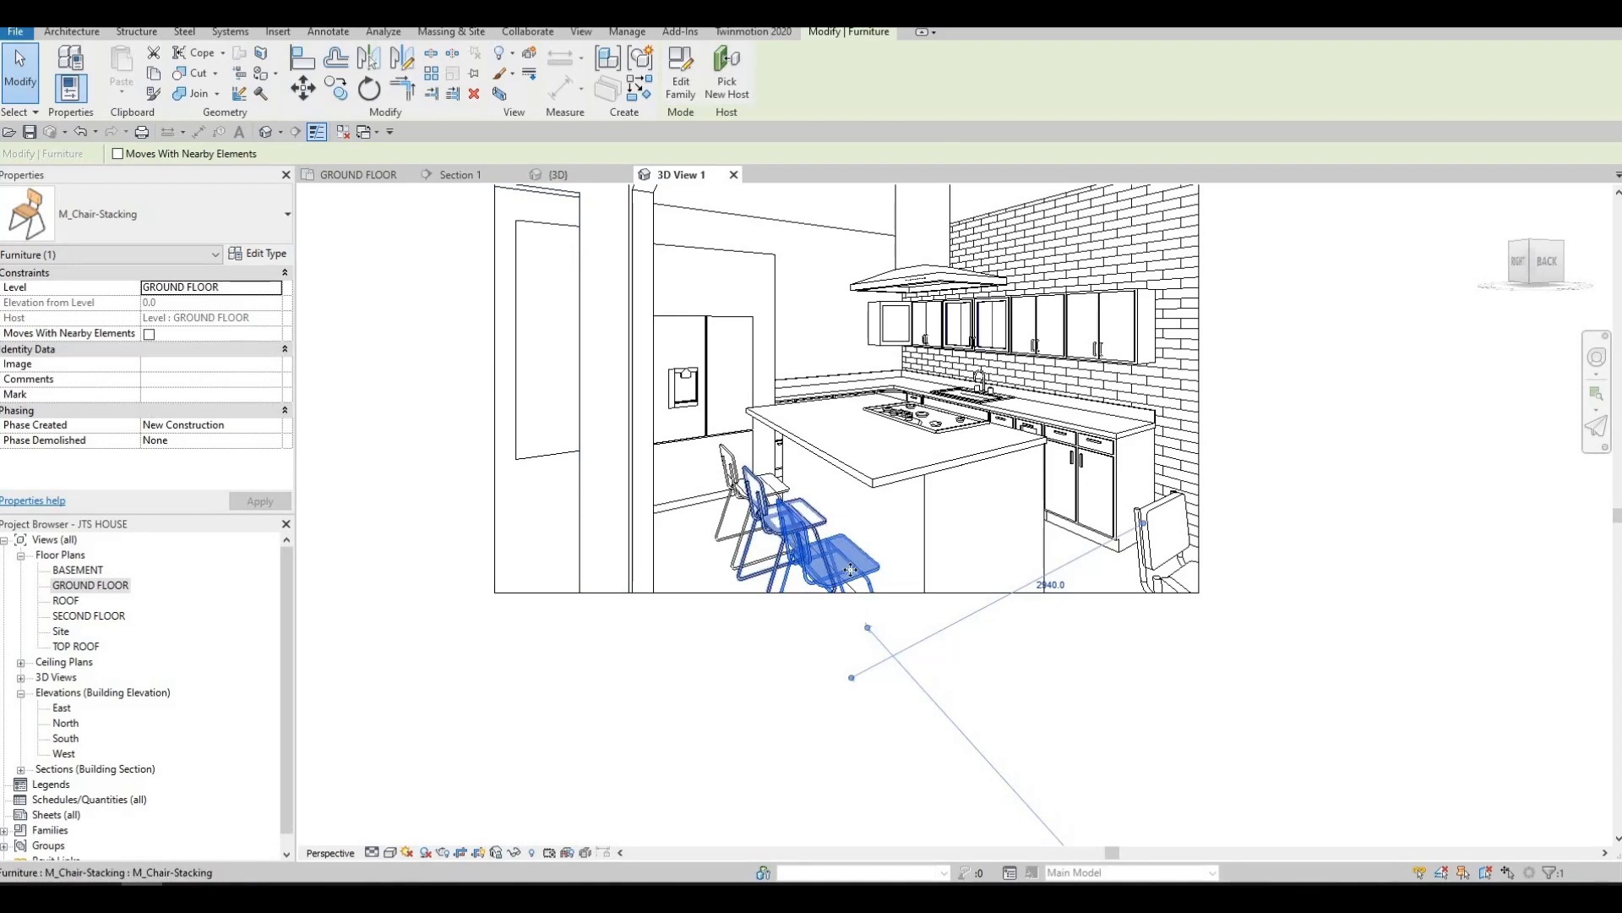
scroll(853, 609, "down", 2)
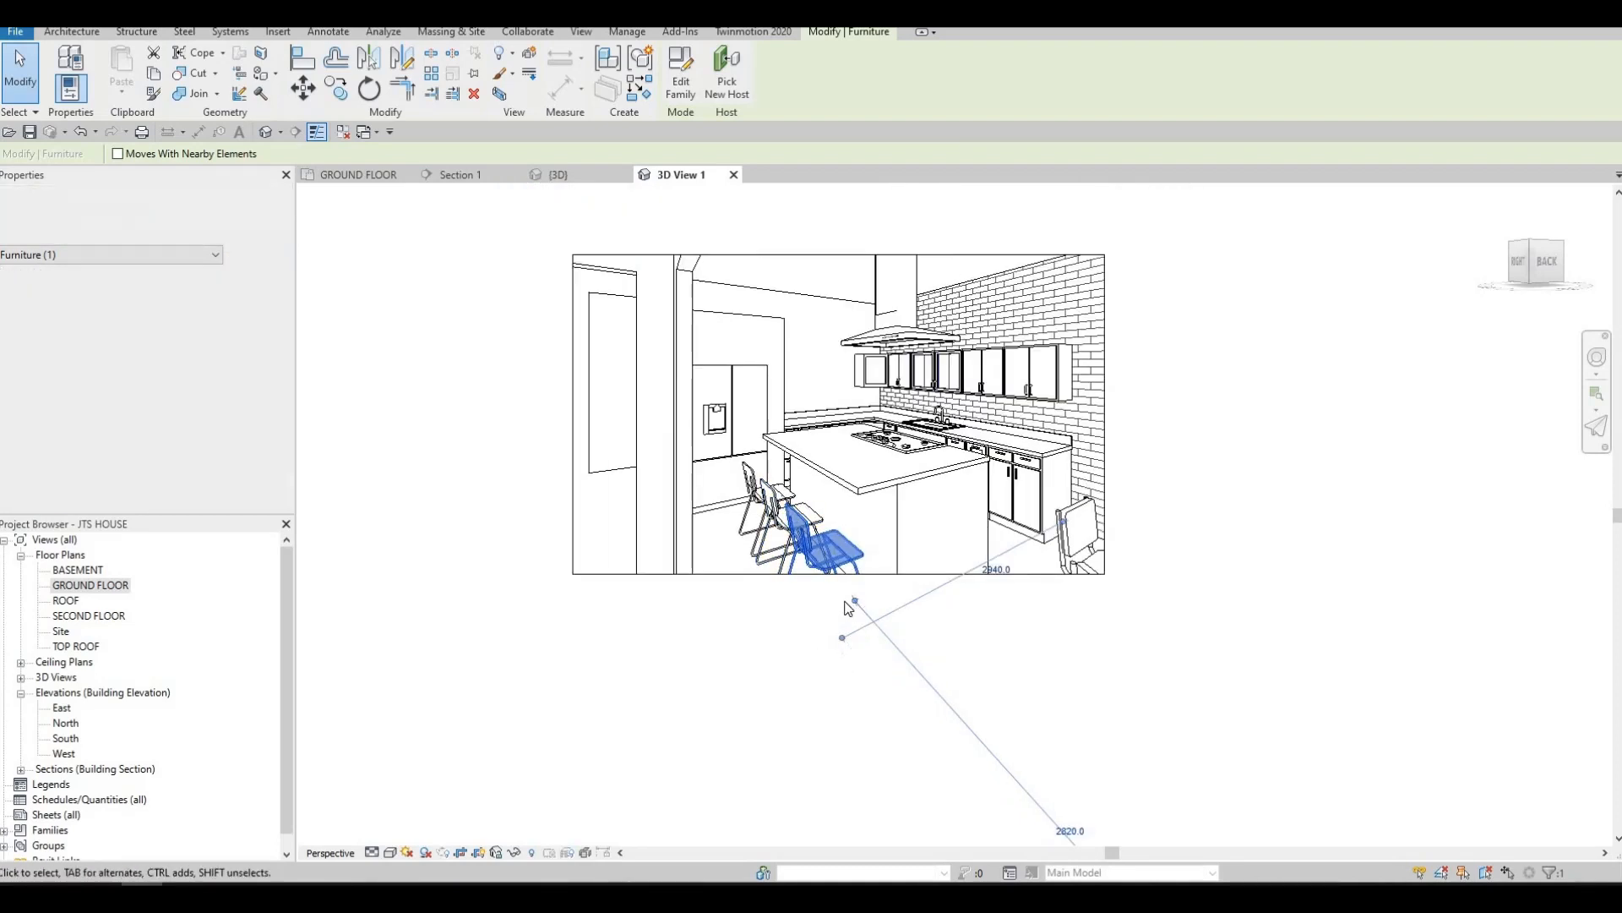
left_click(838, 574)
left_click_drag(839, 655, 840, 673)
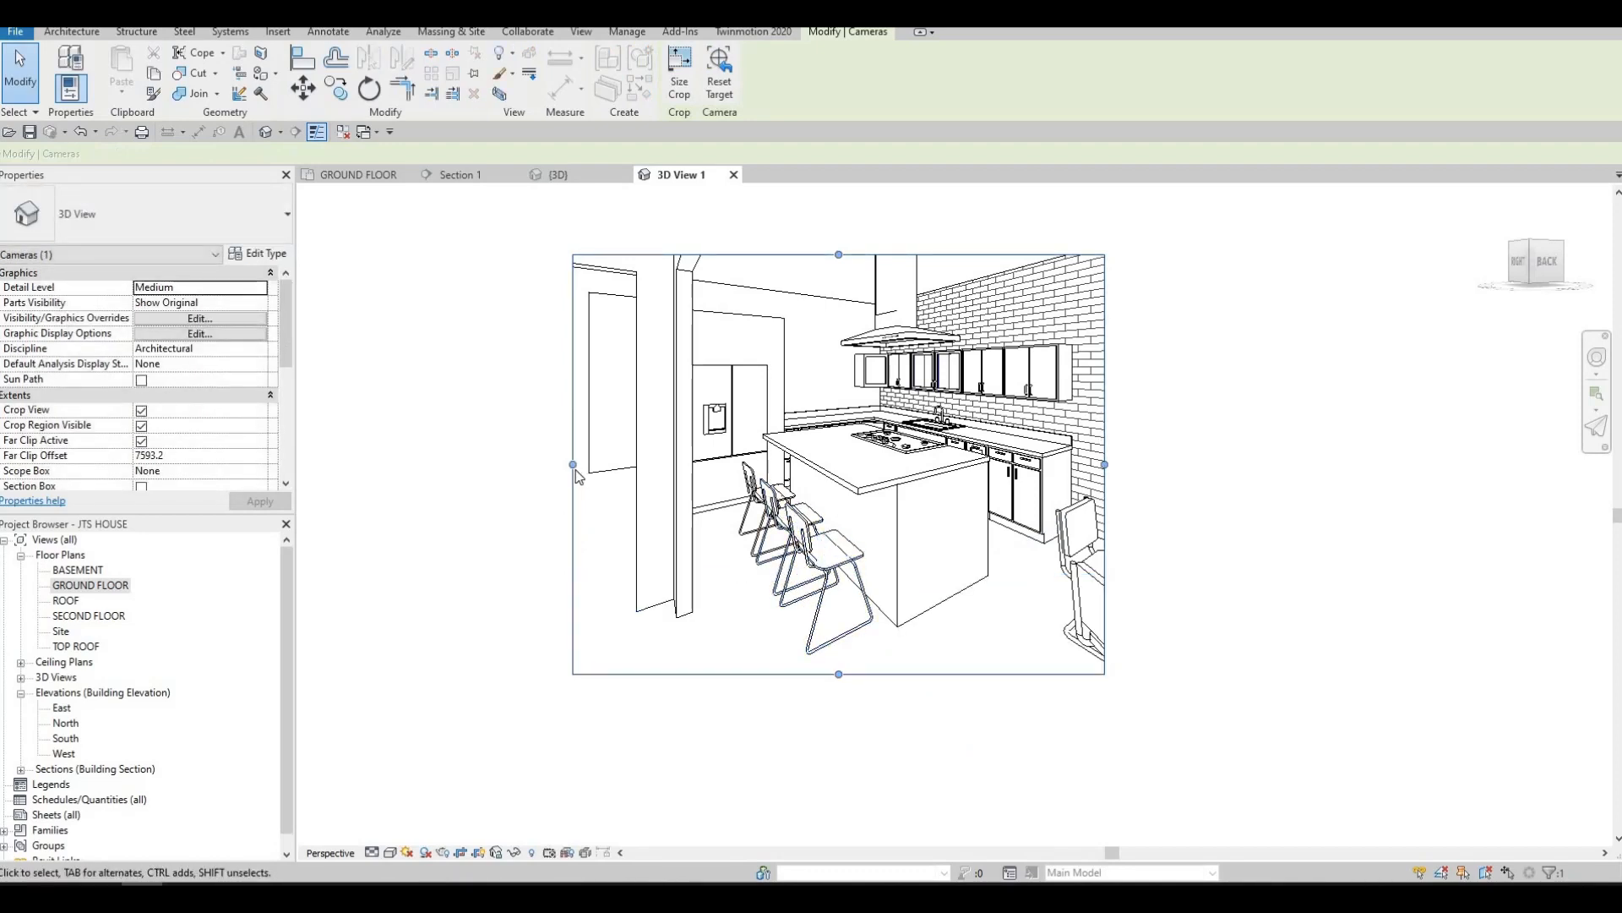
left_click_drag(573, 464, 478, 464)
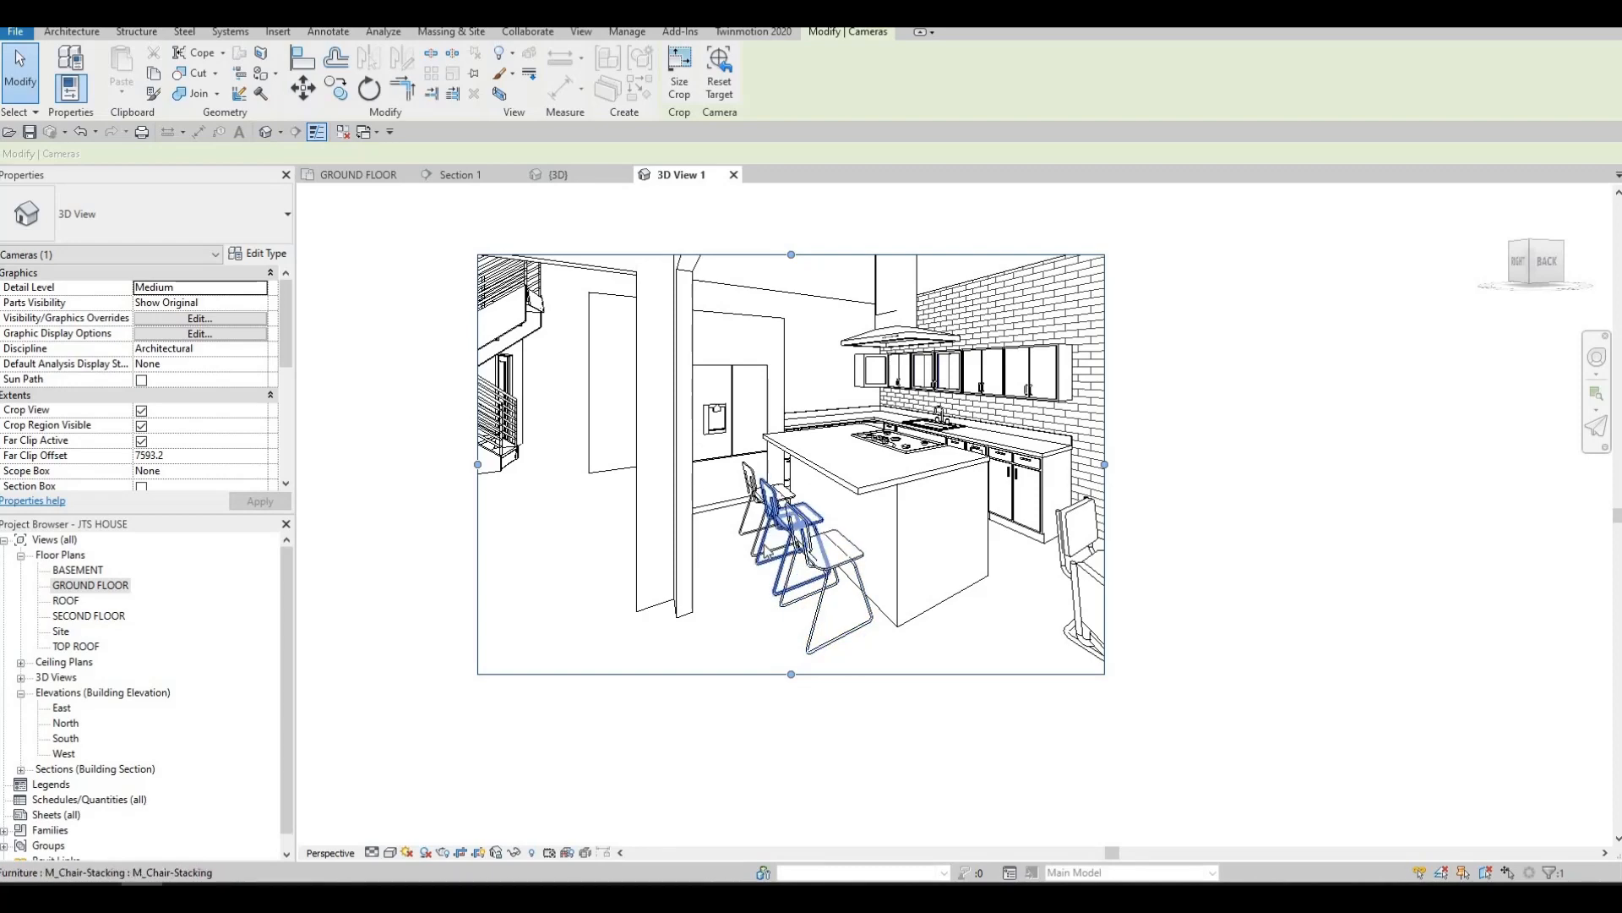
Examine the kitchen layout in the camera view, return to the GROUND FLOOR plan and deselect the camera
middle_click_drag(997, 414, 909, 444)
scroll(909, 444, "up", 2)
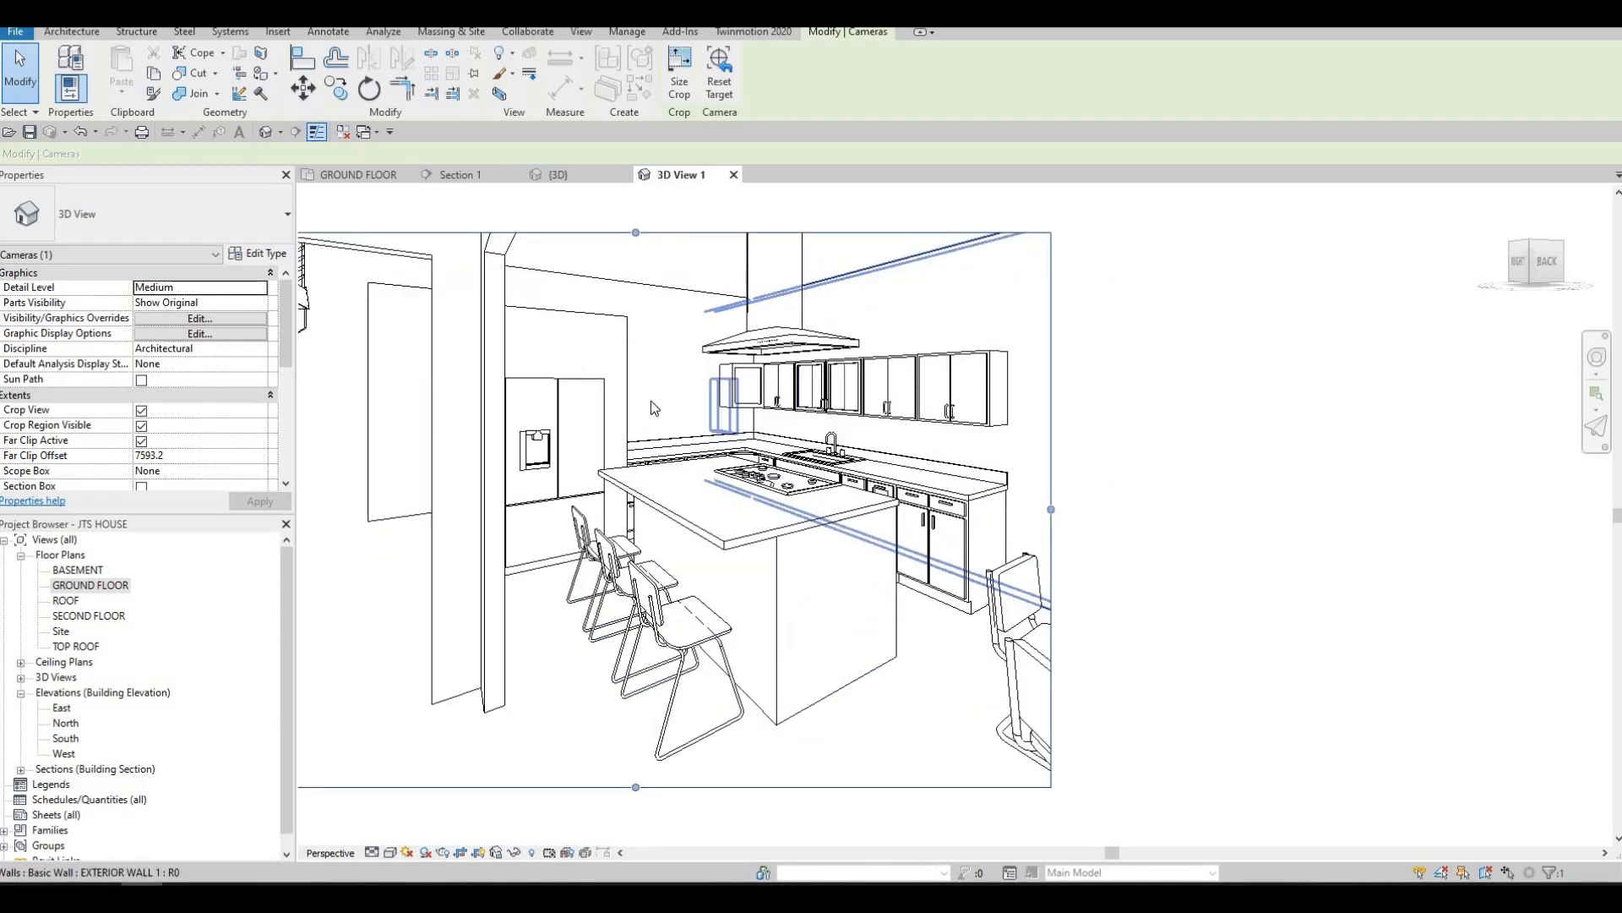
scroll(635, 406, "up", 1)
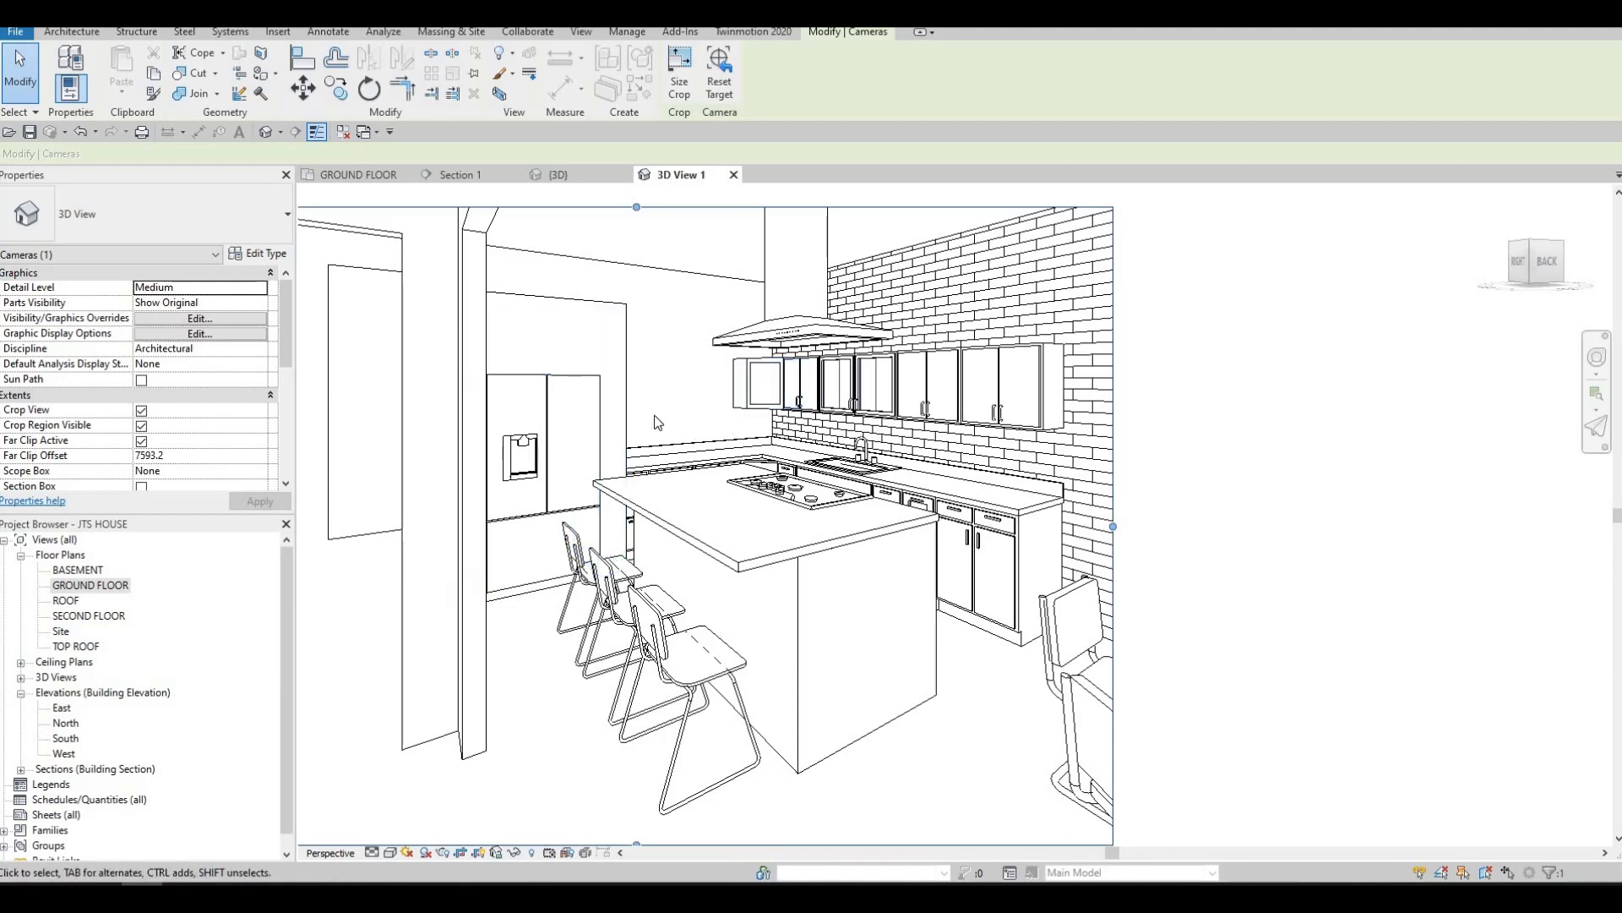
scroll(678, 398, "down", 2)
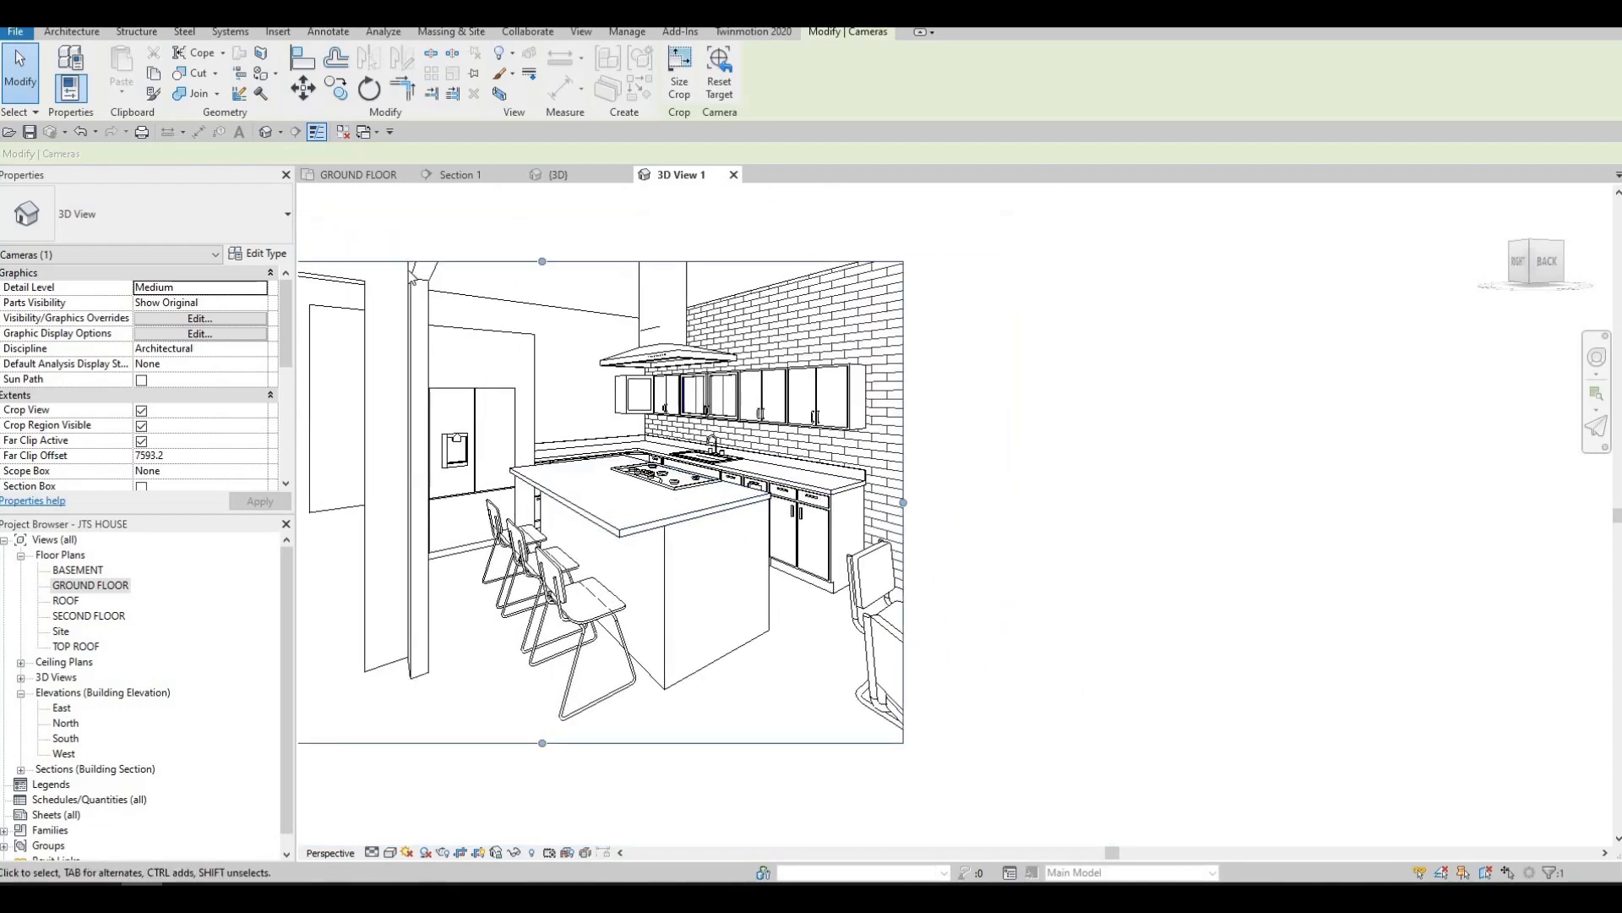
key("ctrl+Tab")
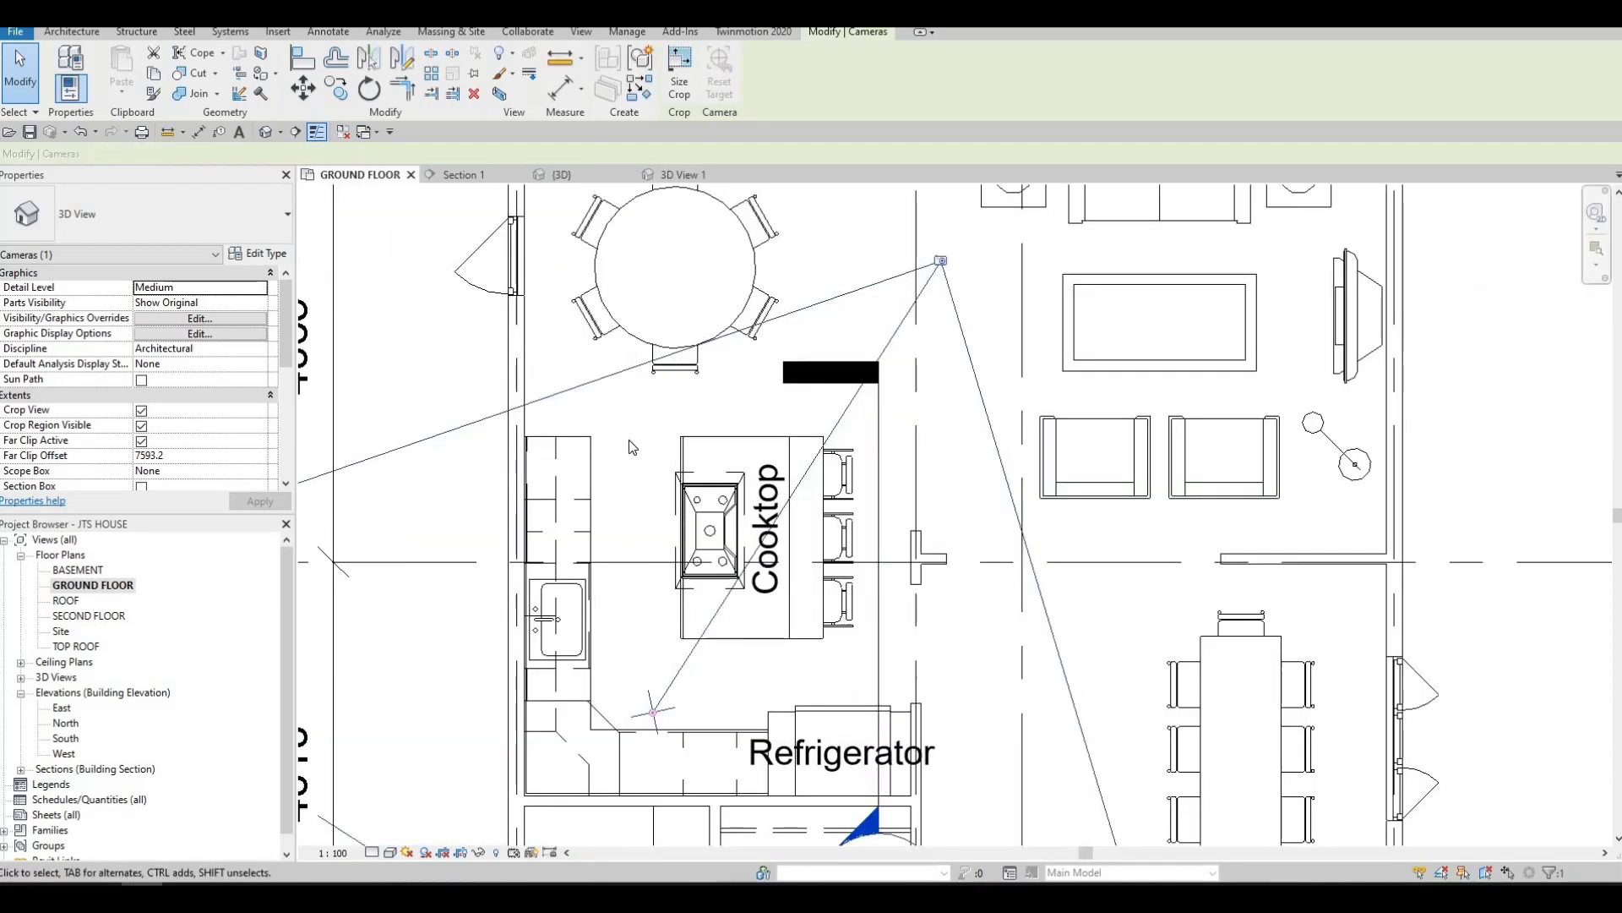
key("Escape")
scroll(628, 439, "down", 1)
key("Escape")
scroll(591, 532, "up", 2)
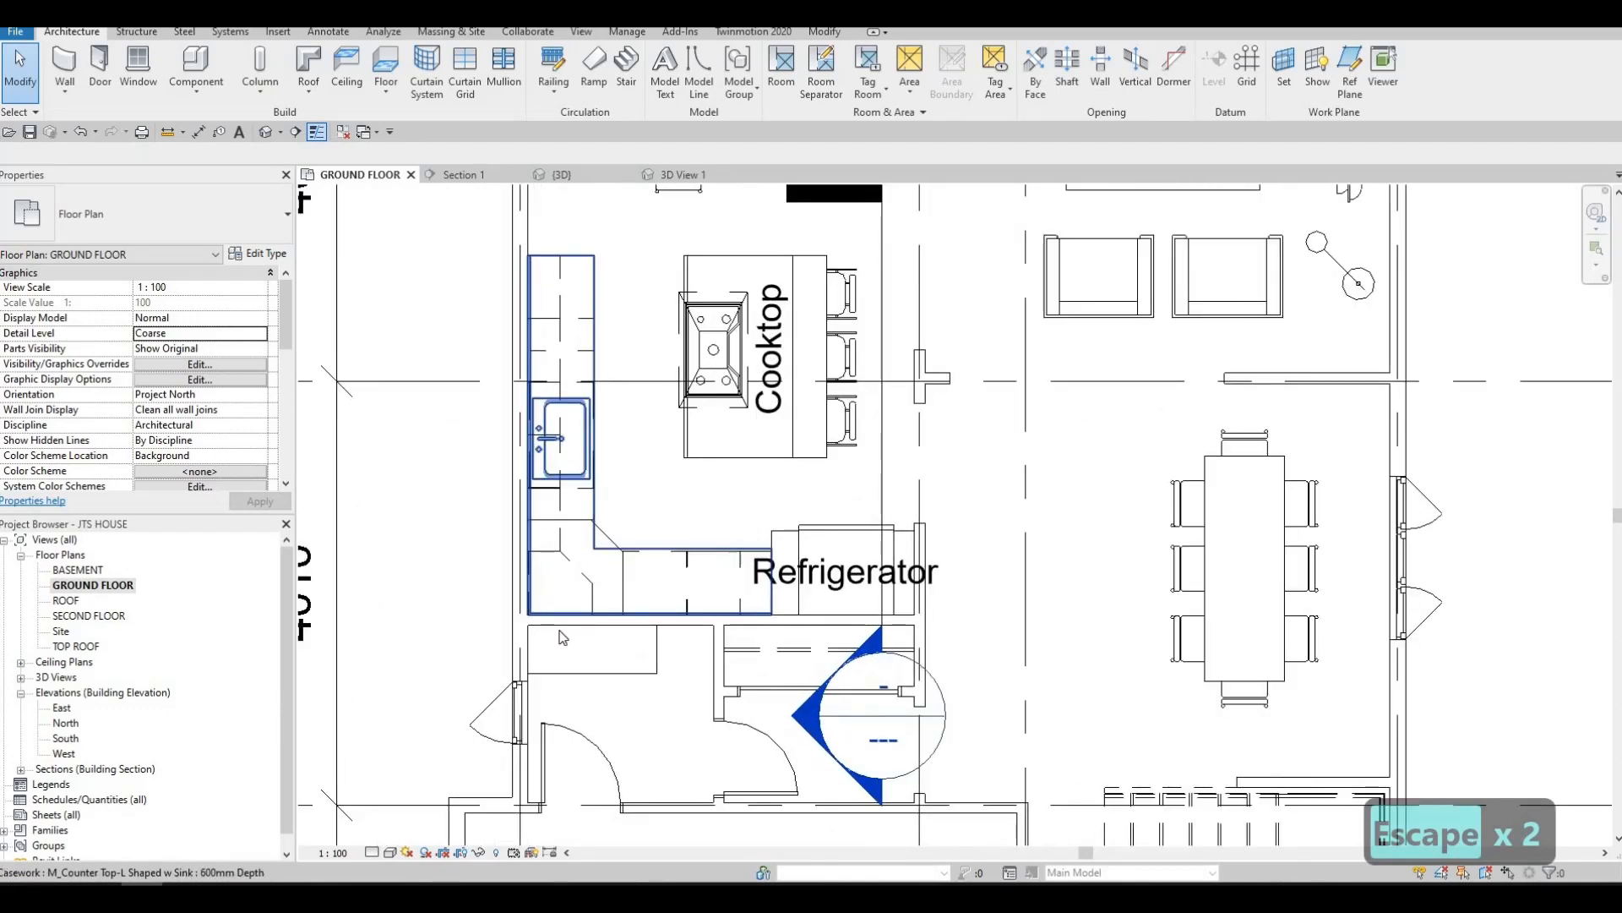
Place two 600mm M_Upper Cabinet-Double Door-Wall units side by side on the wall between the corner upper cabinet and the refrigerator
middle_click_drag(559, 631, 558, 665)
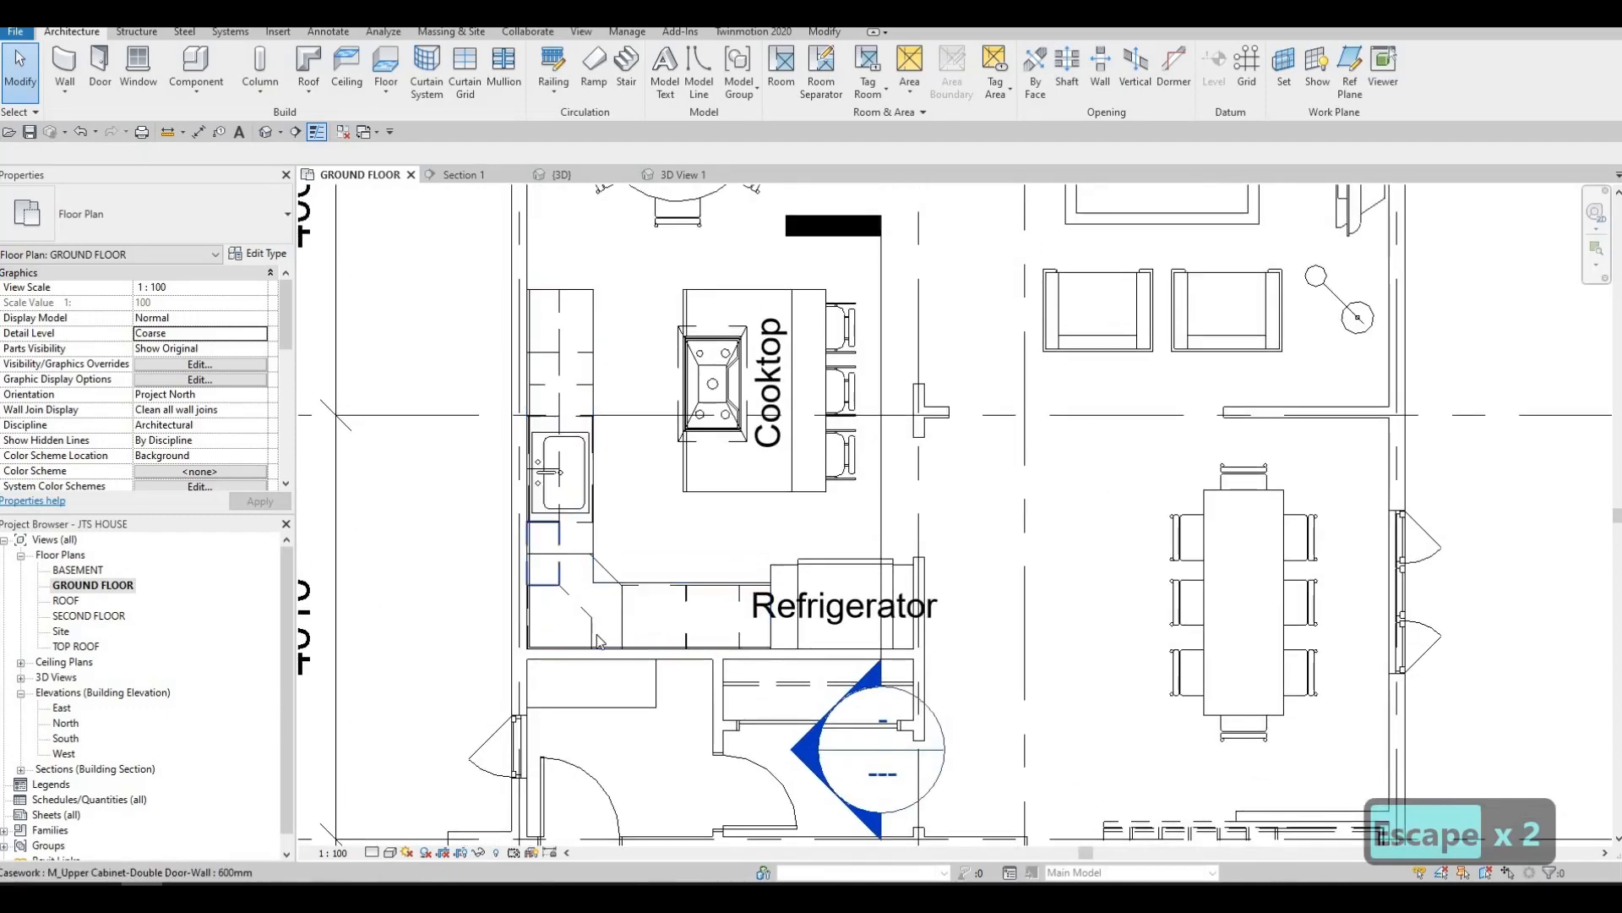
left_click(545, 553)
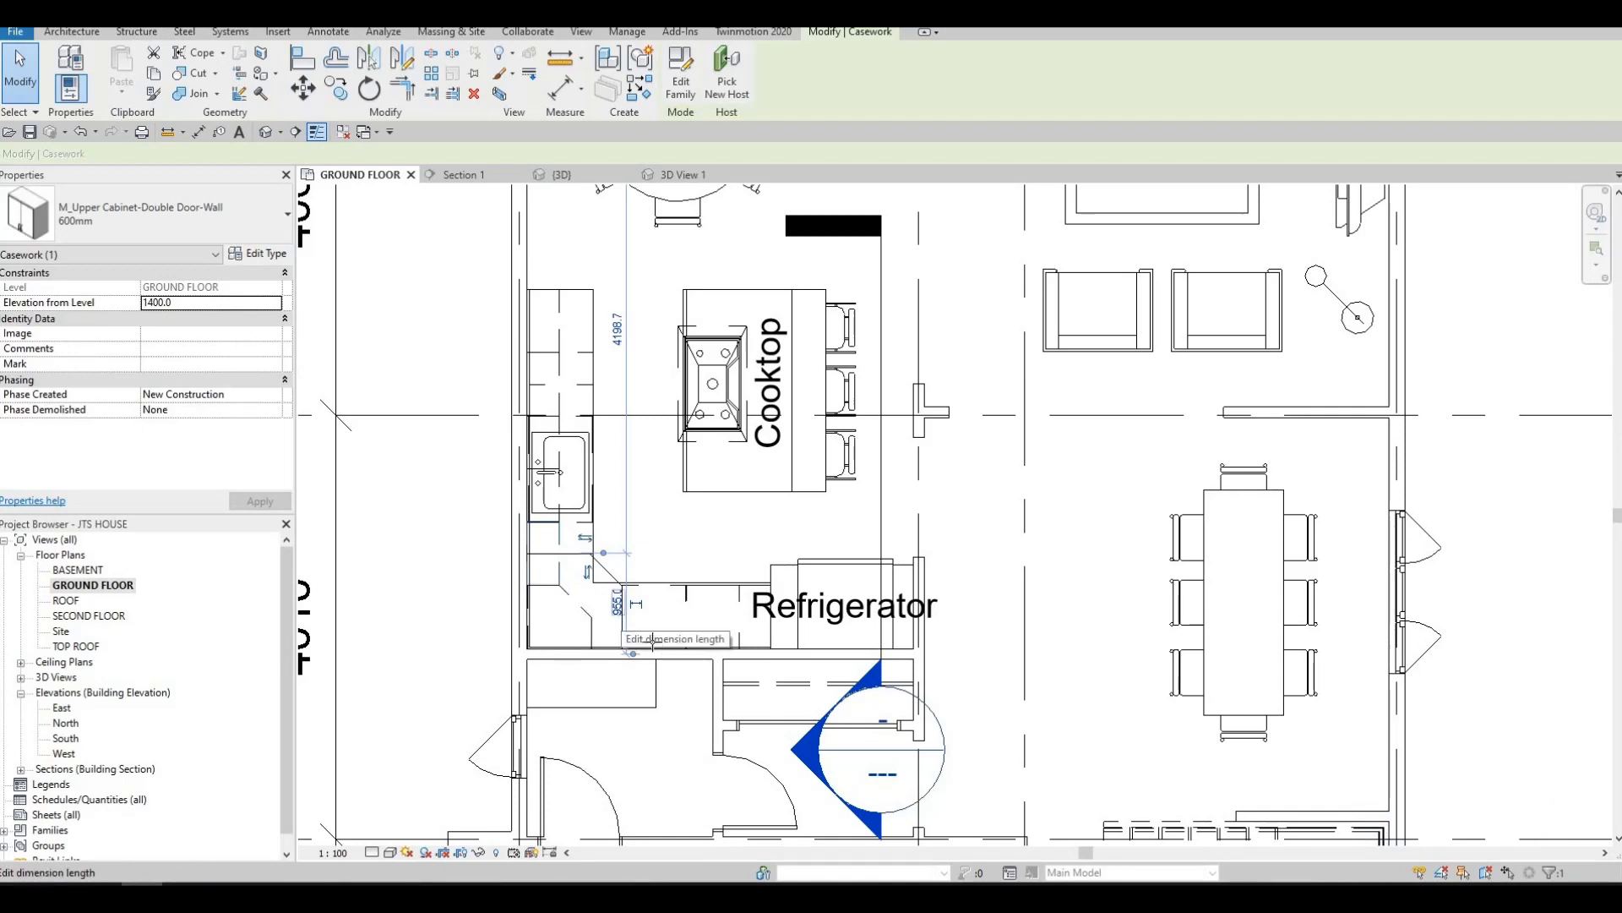
key("c")
key("s")
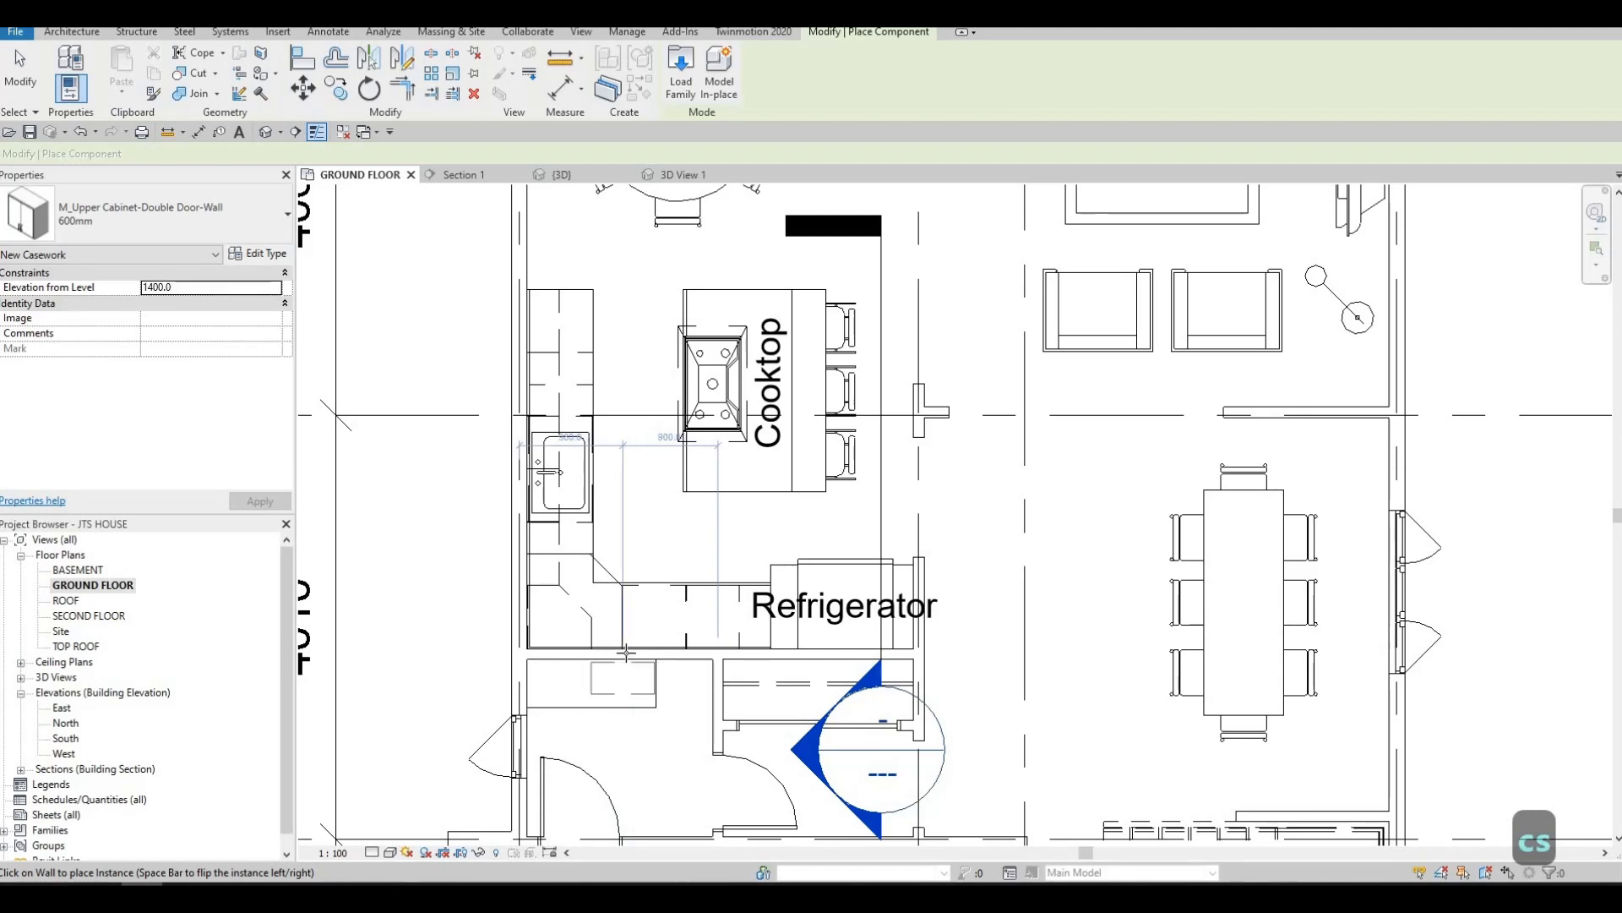
scroll(594, 644, "up", 3)
key("Escape")
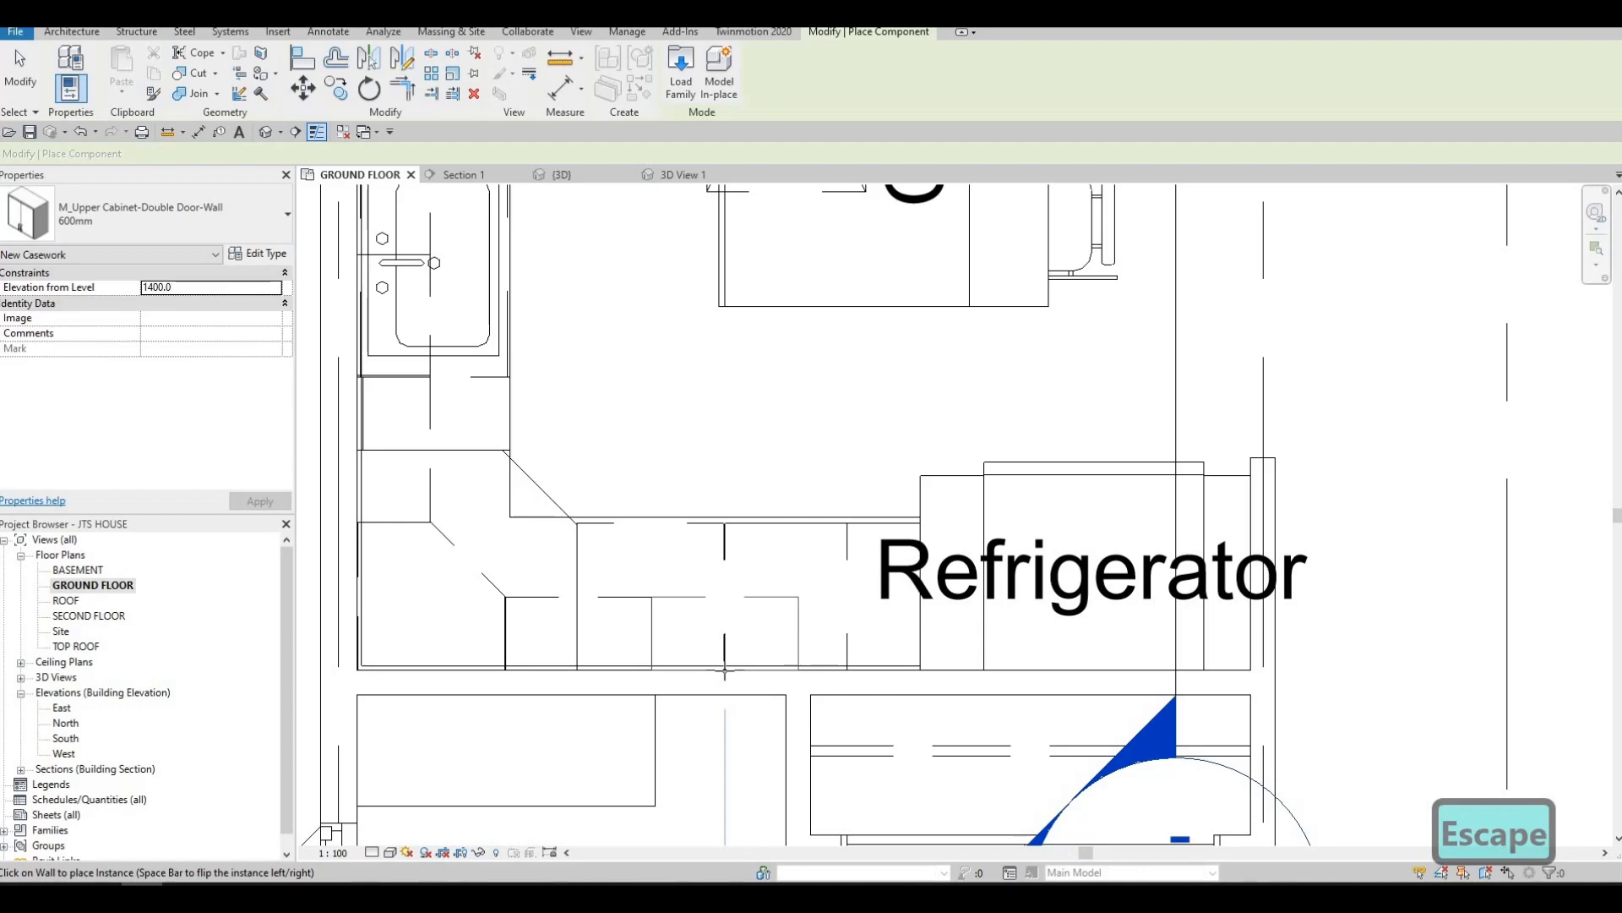
scroll(742, 605, "down", 3)
key("Escape")
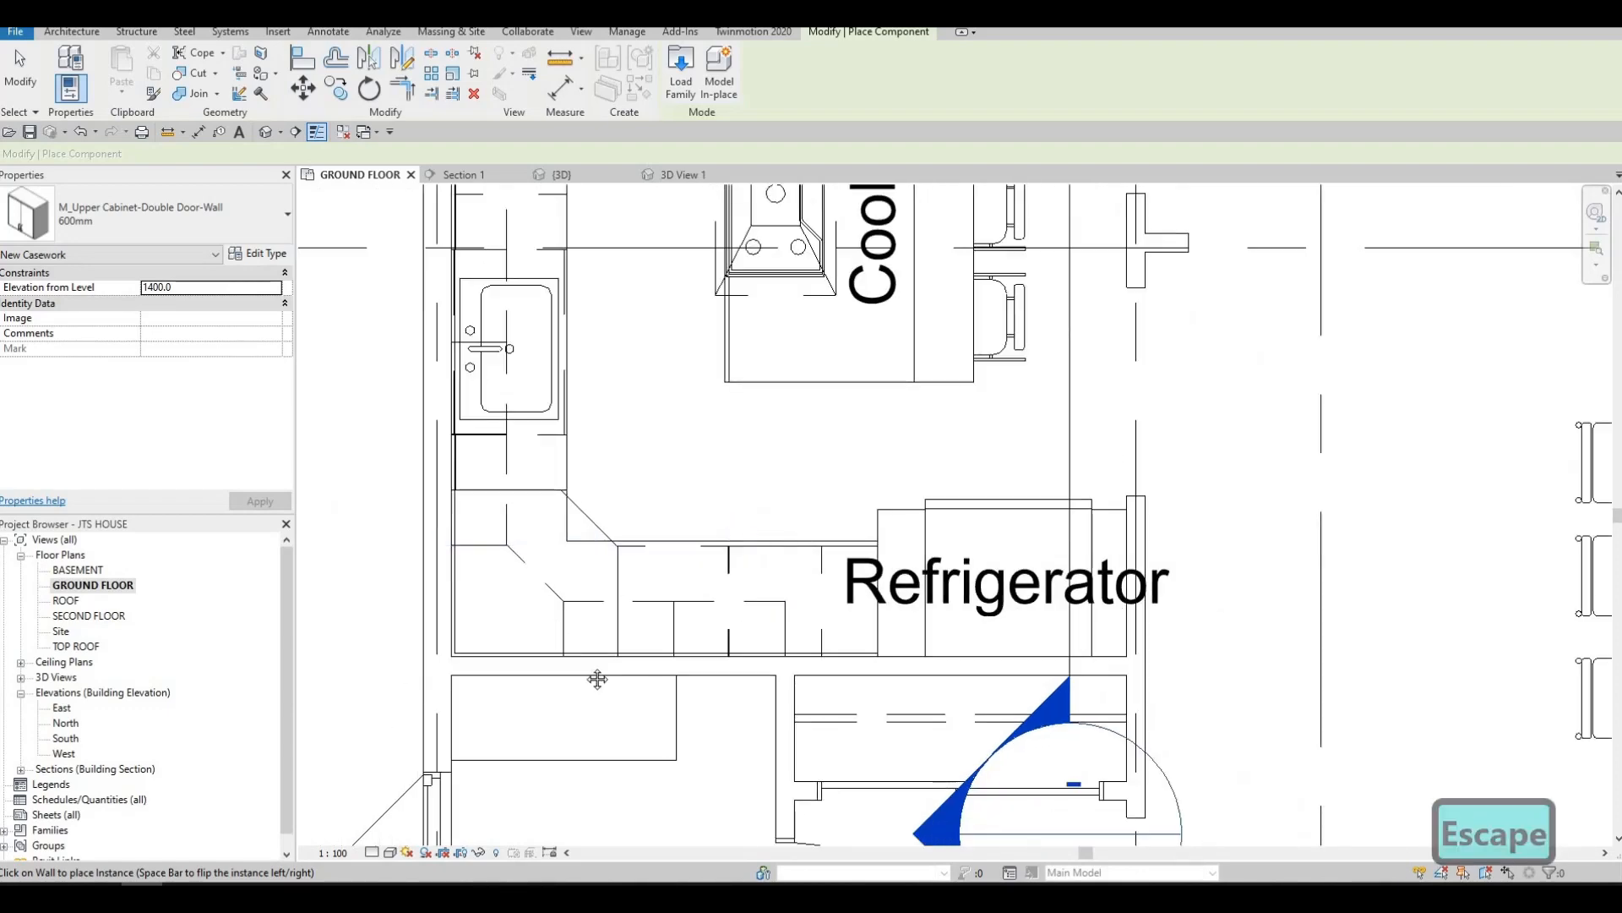
Look through the loaded component types for another upper cabinet and leave the placement command
middle_click_drag(519, 481, 585, 545)
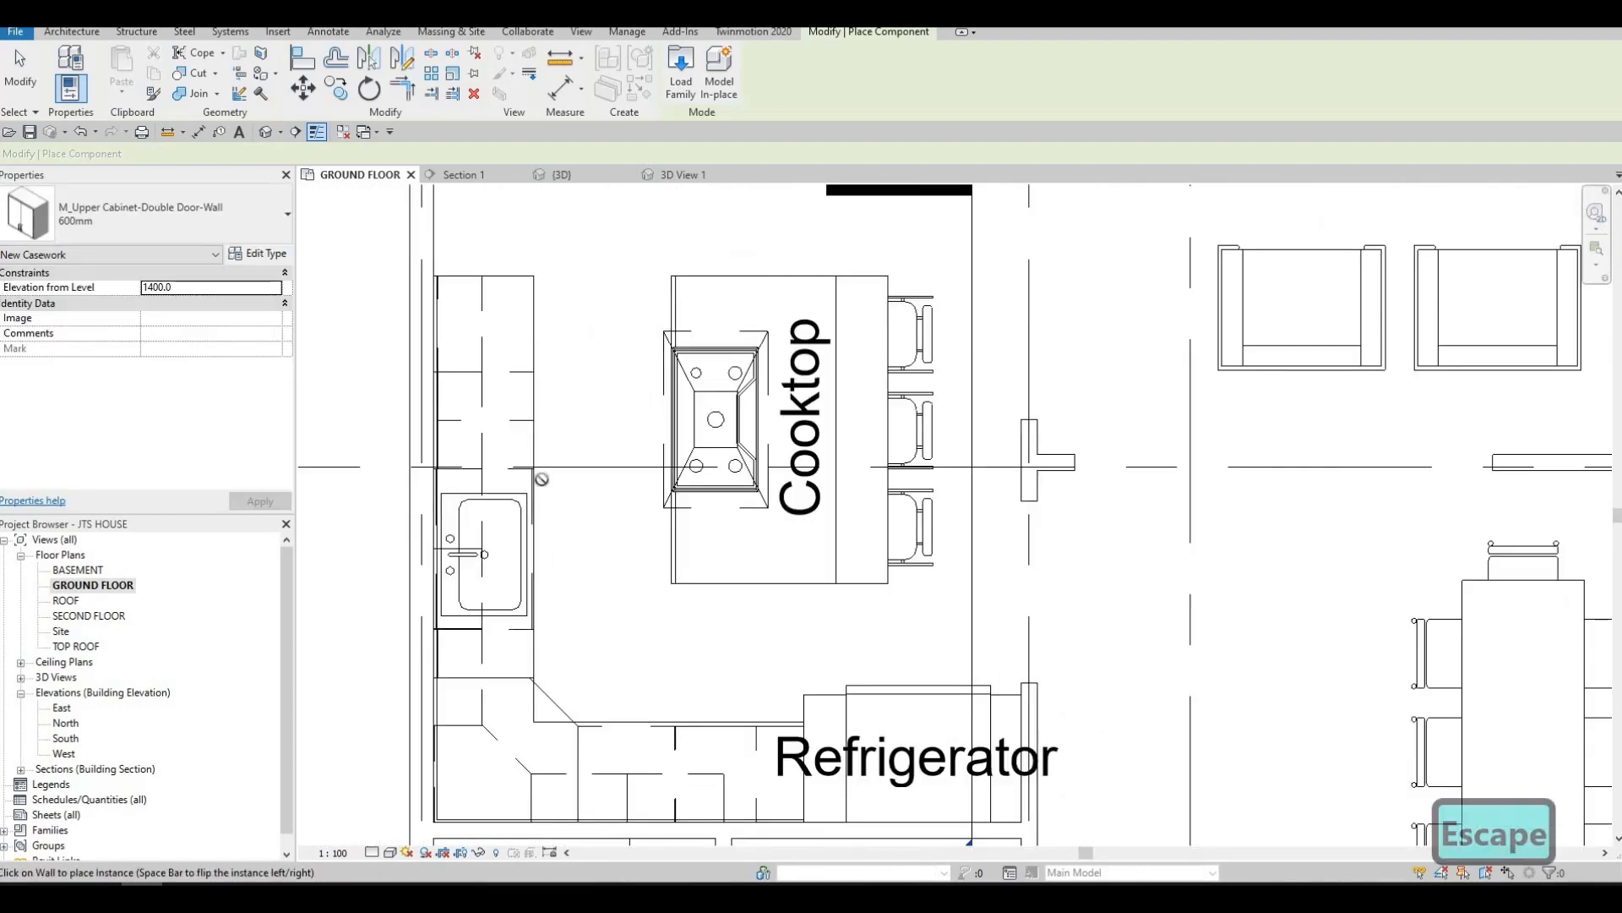
middle_click_drag(542, 479, 454, 365)
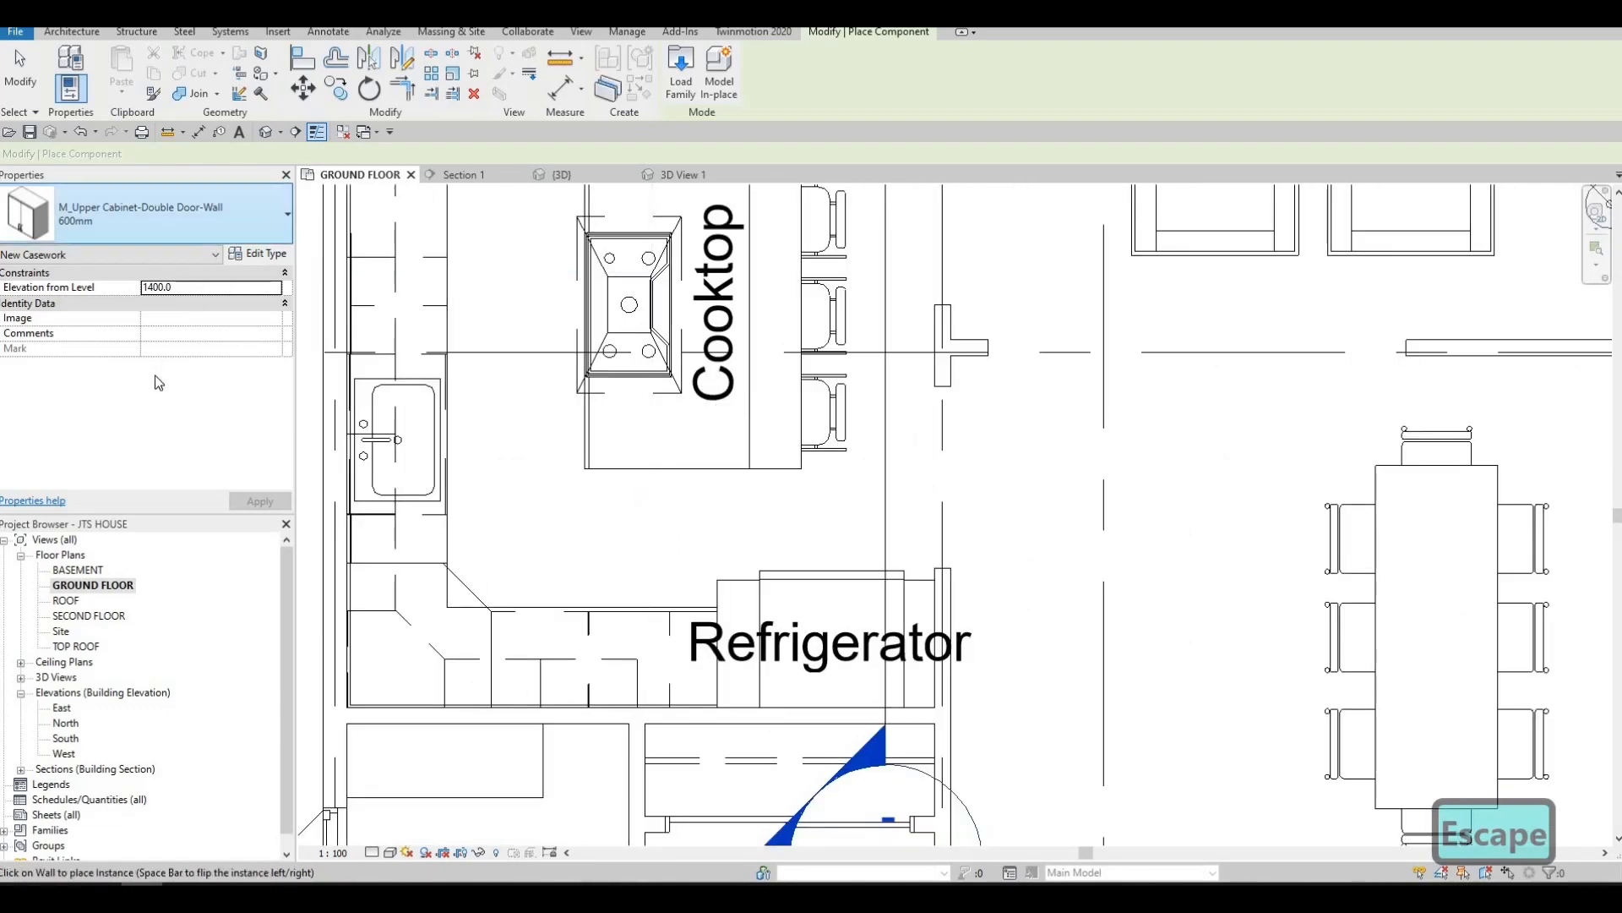
left_click(171, 221)
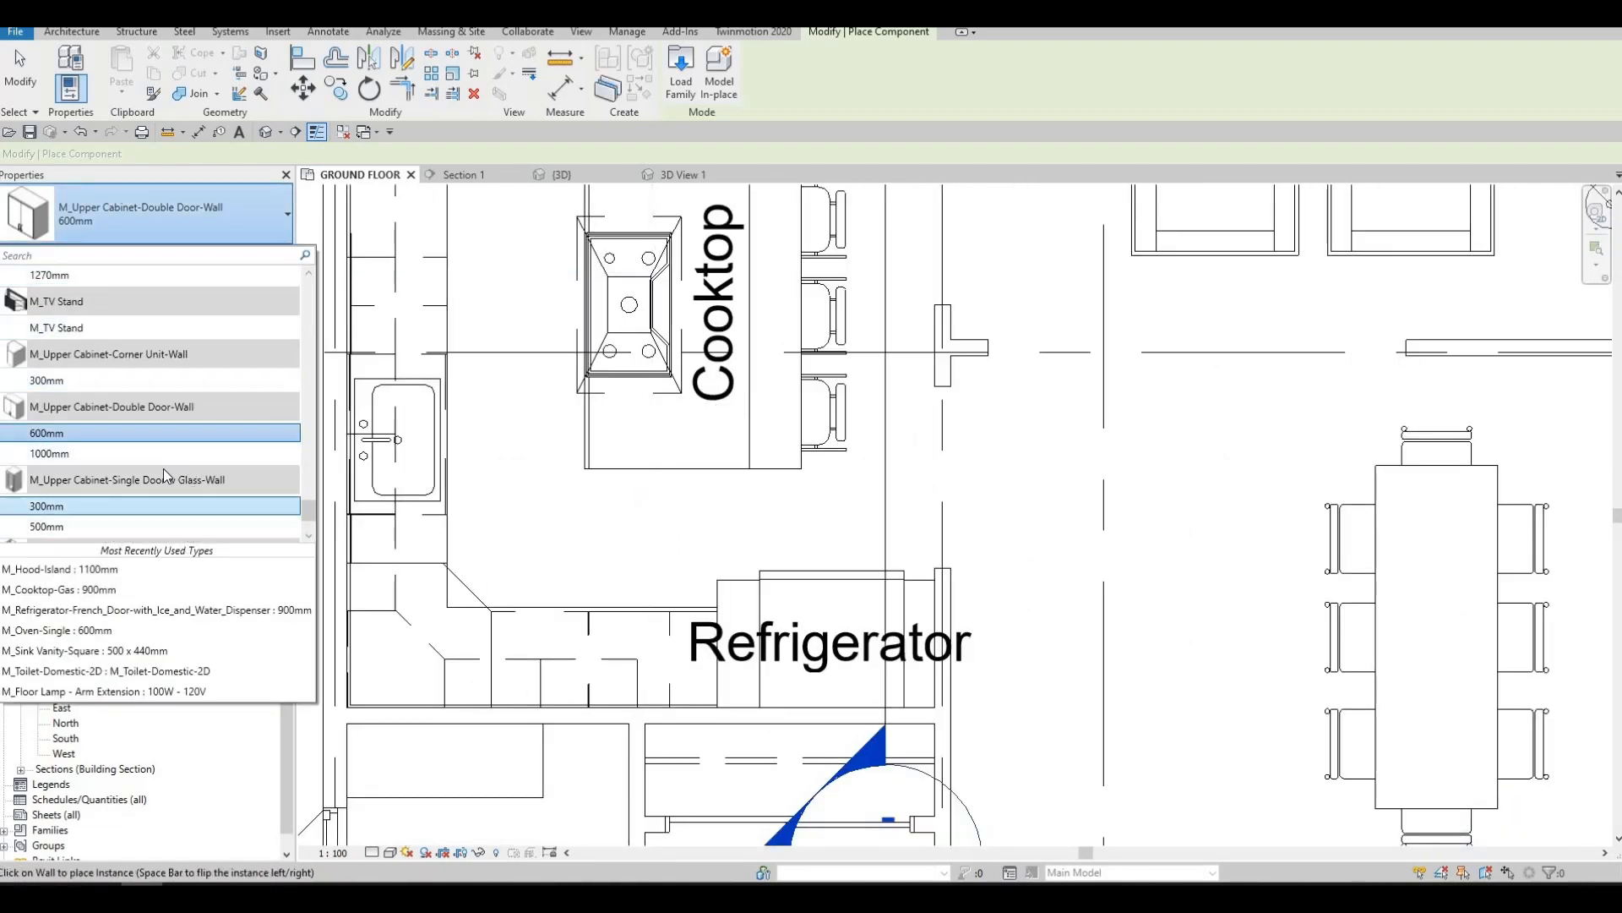
scroll(164, 469, "down", 1)
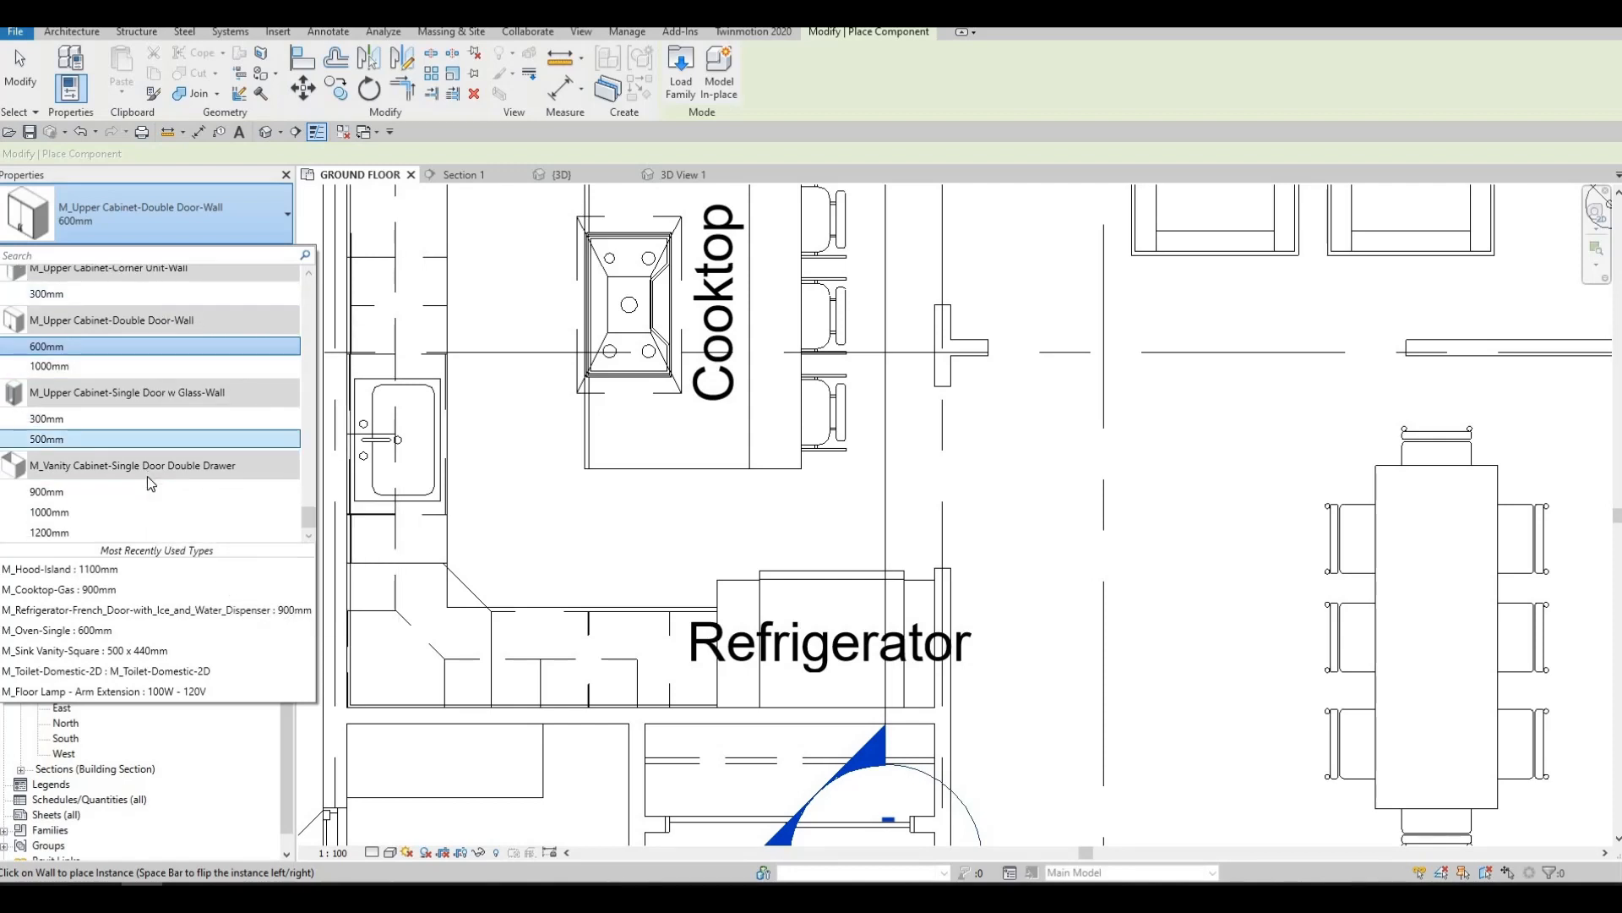
scroll(147, 474, "up", 2)
scroll(147, 475, "up", 6)
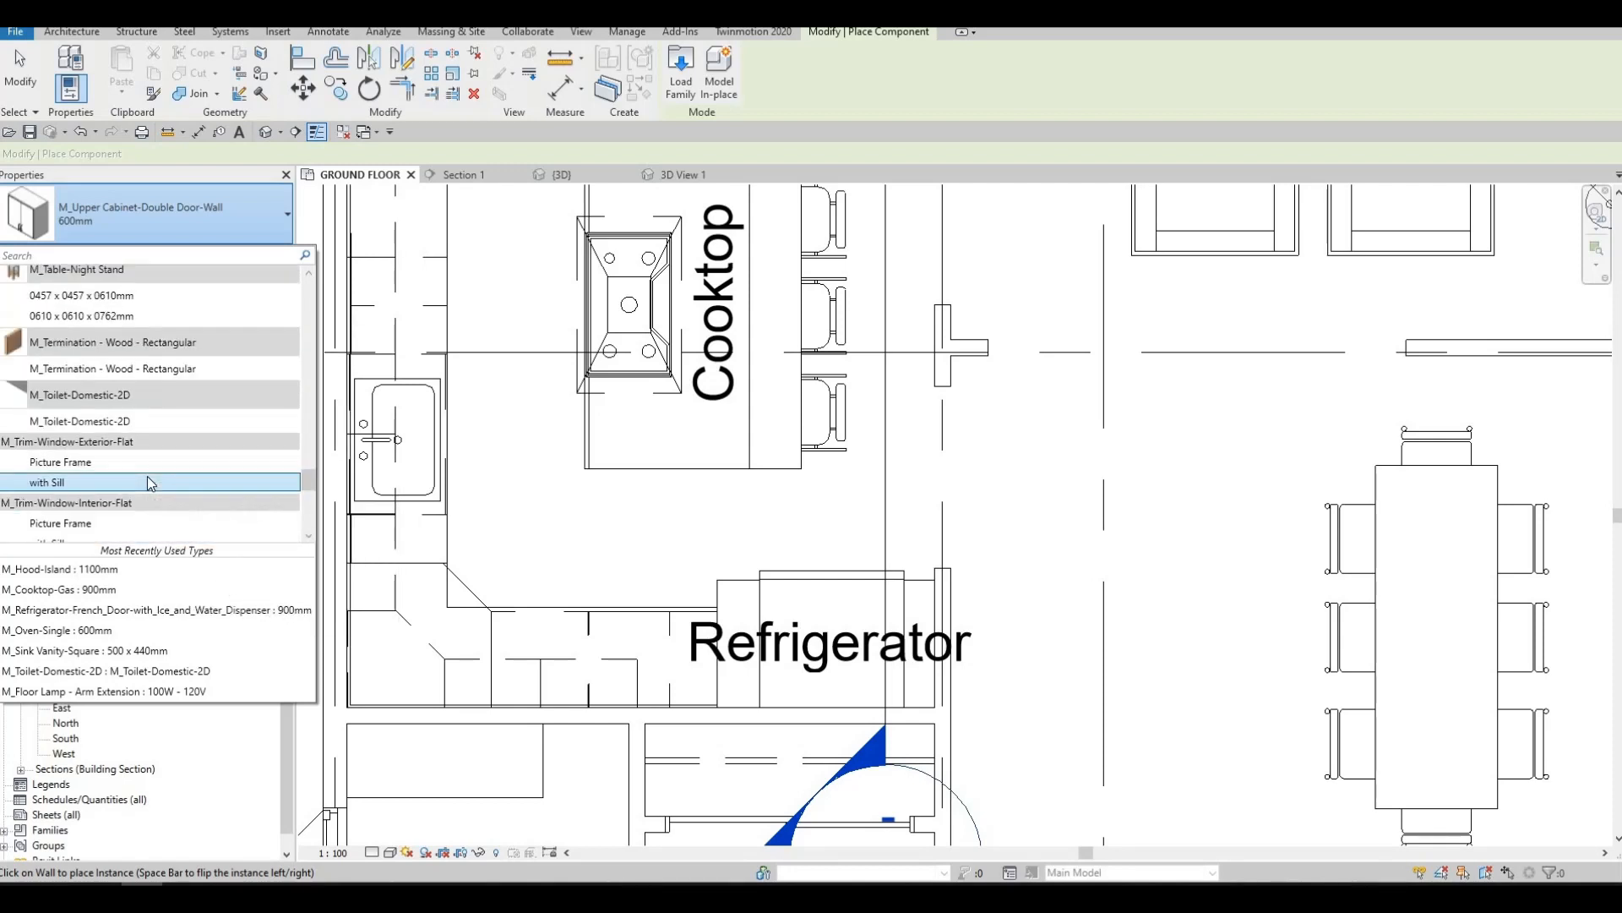
scroll(147, 475, "up", 4)
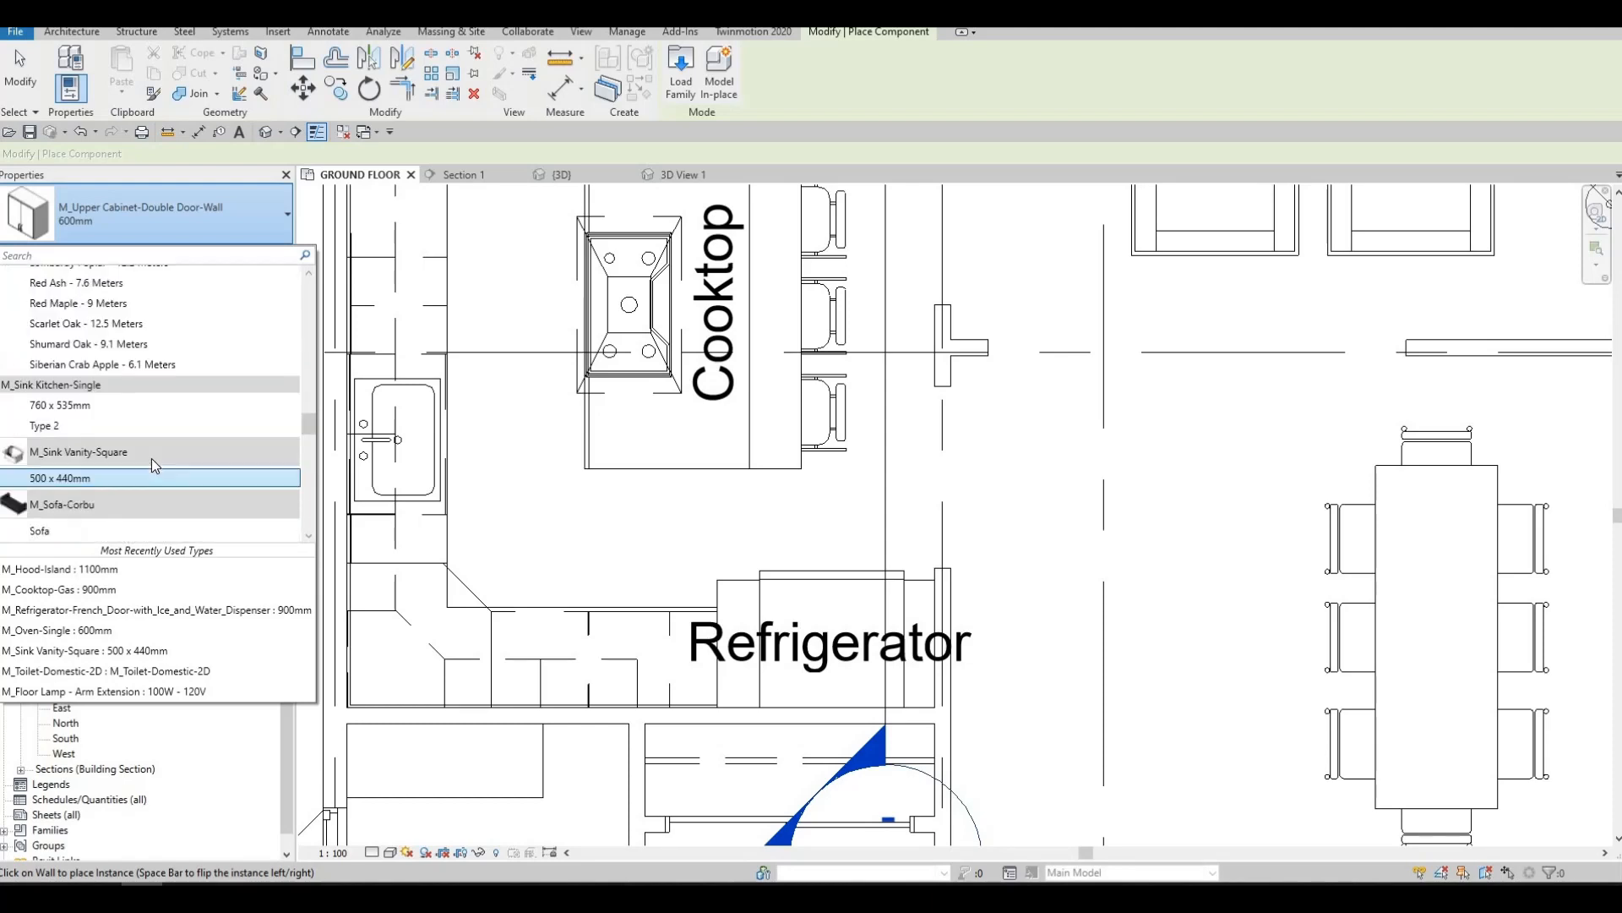
scroll(152, 461, "up", 5)
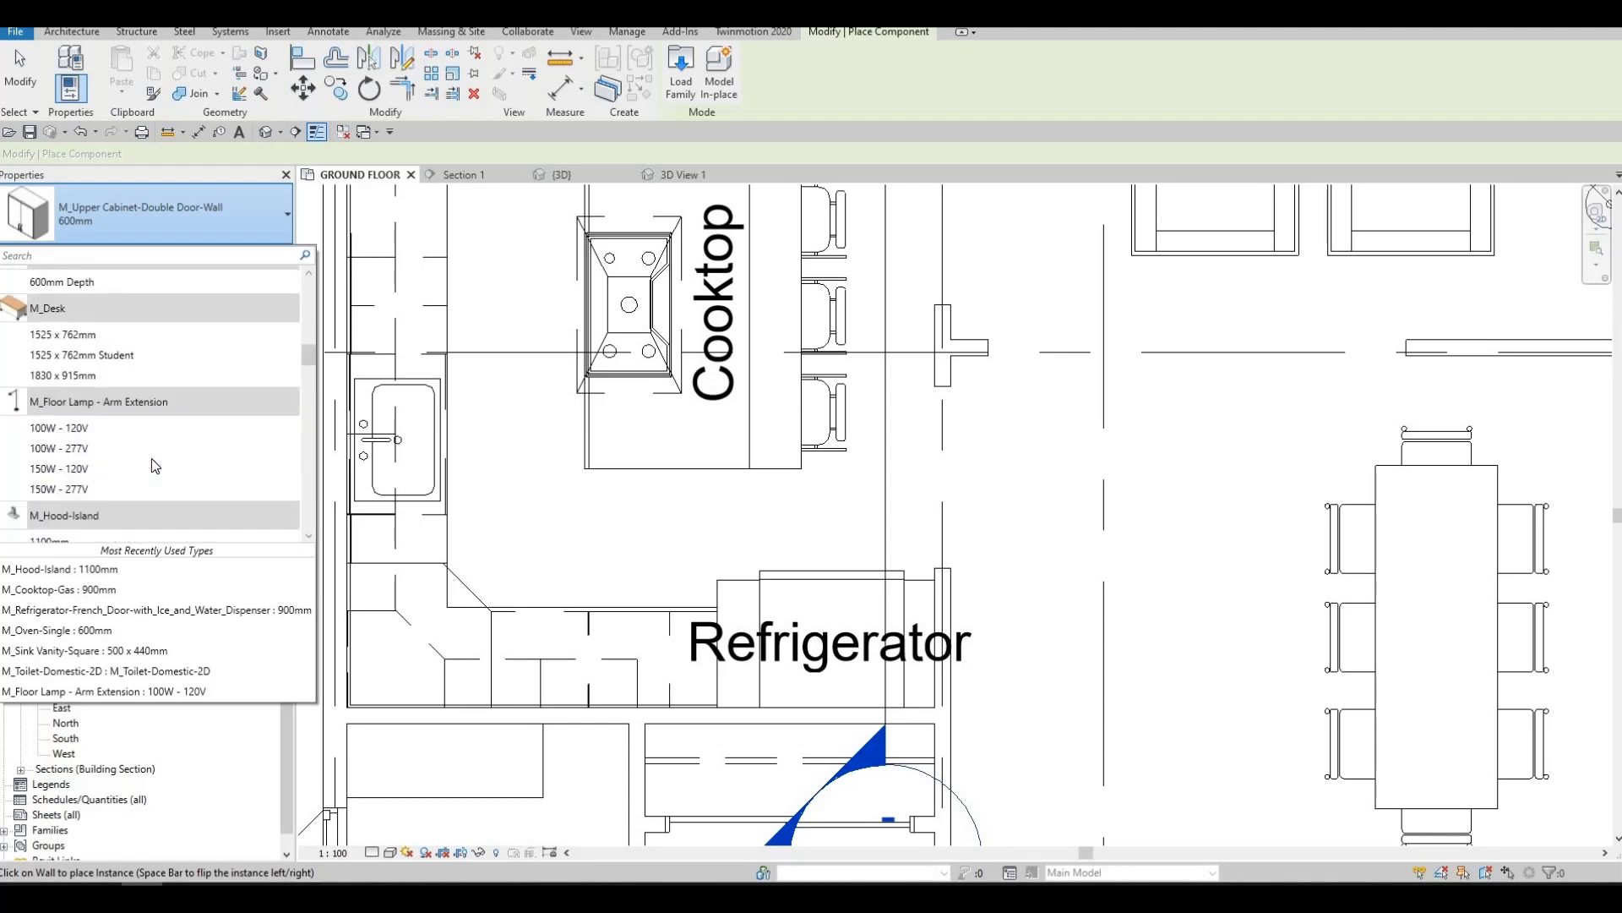
scroll(150, 458, "down", 3)
scroll(150, 458, "down", 3)
scroll(151, 458, "up", 5)
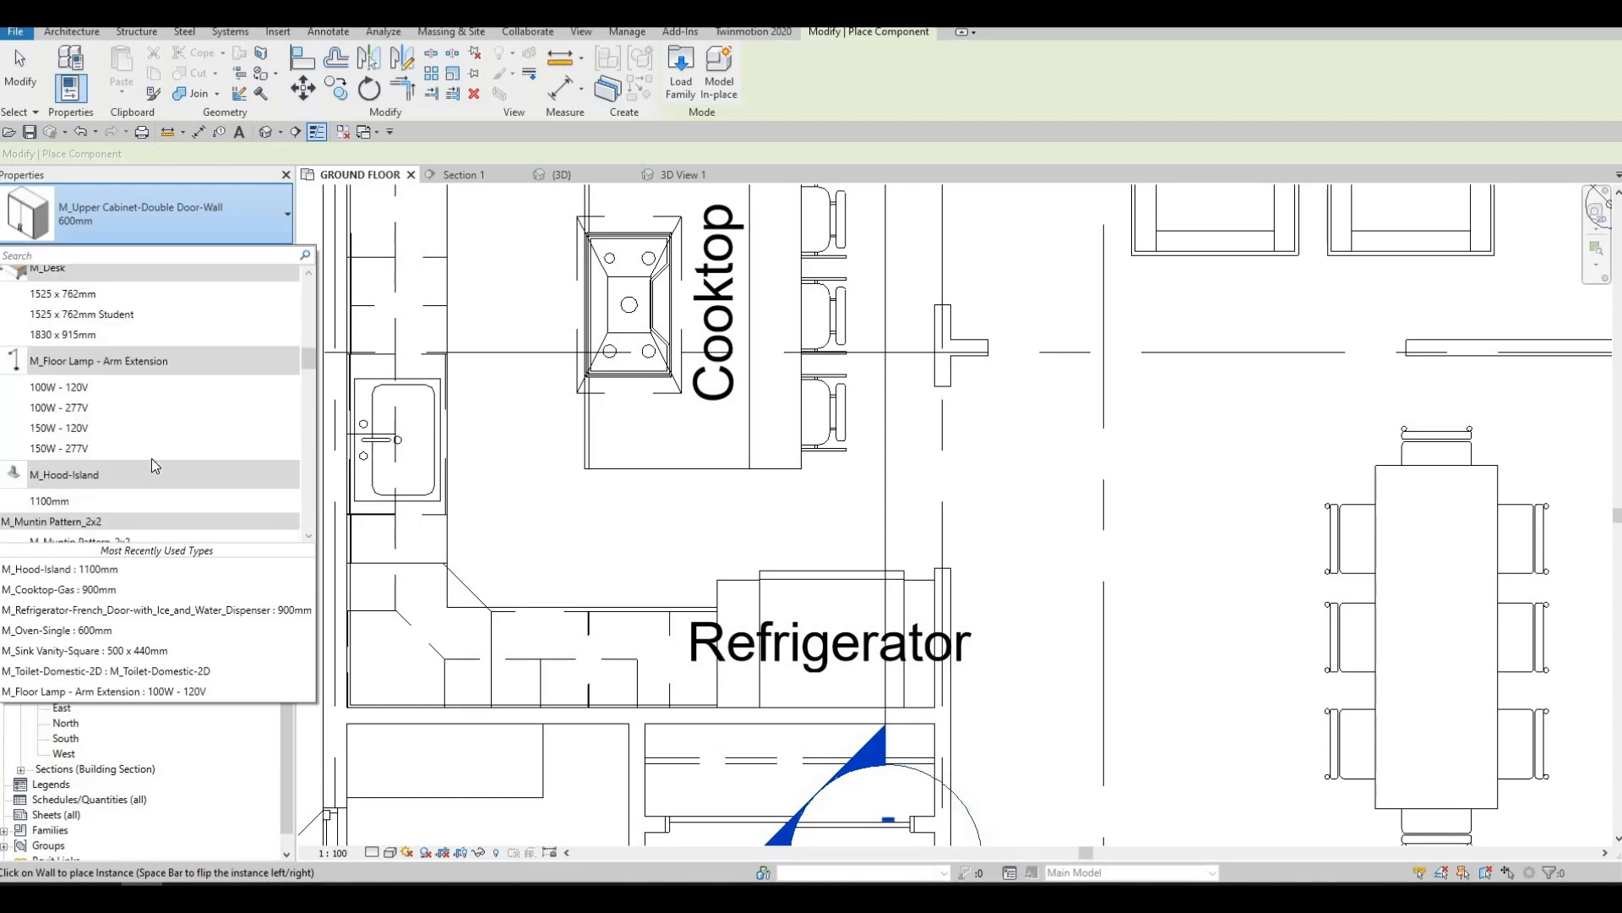
scroll(151, 458, "up", 5)
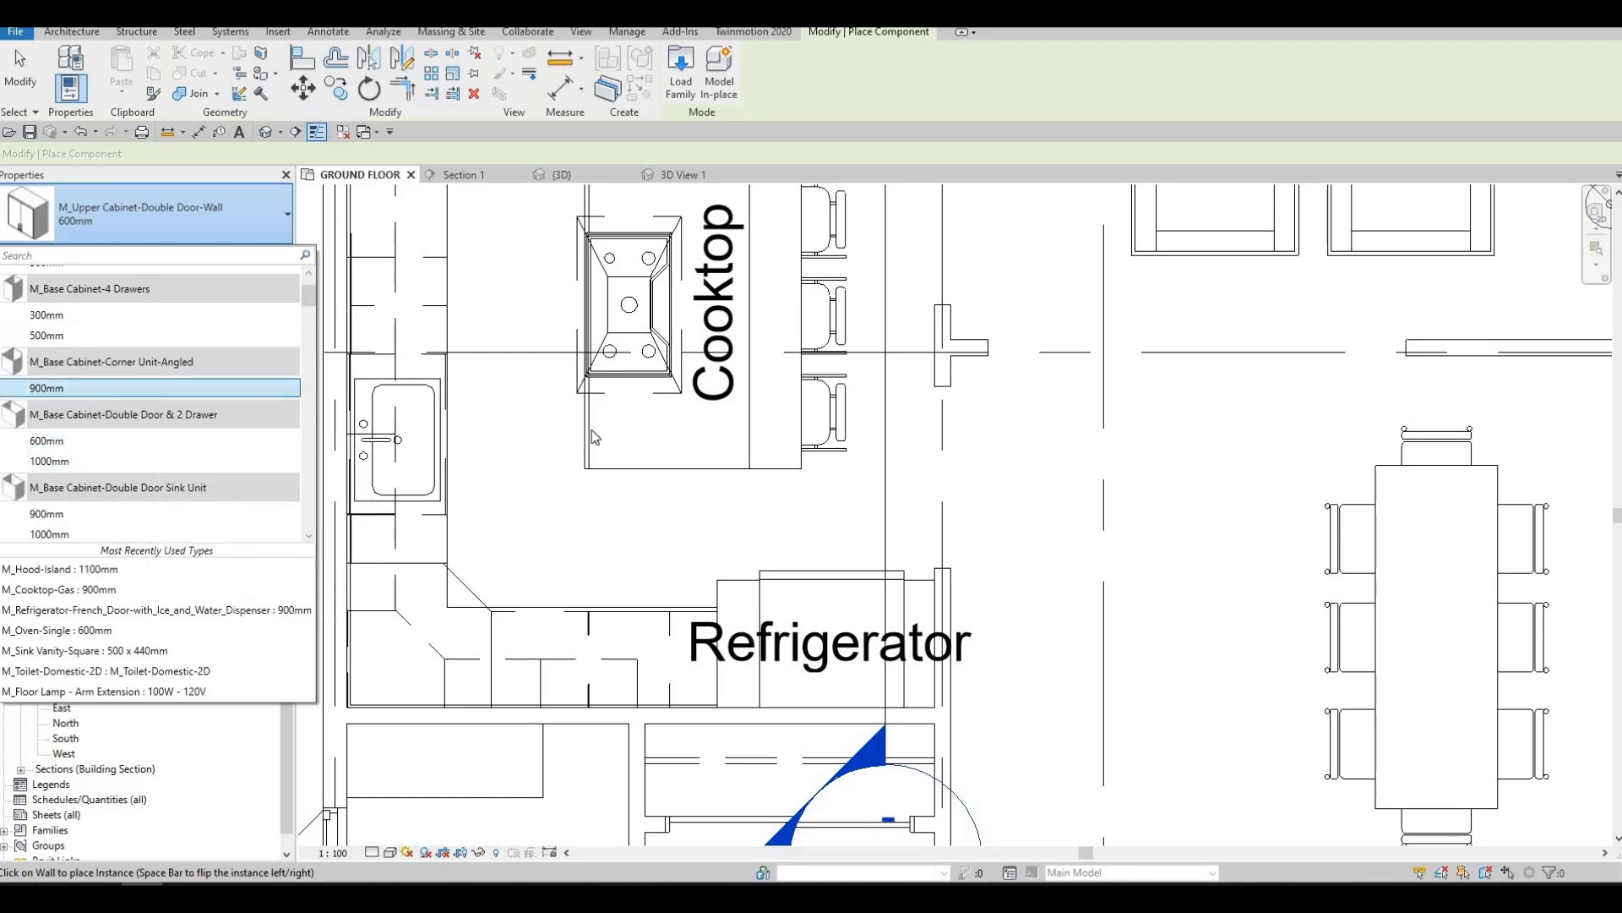
key("Escape")
key("Escape")
Check which types are used for the existing upper cabinets along the sink wall
middle_click_drag(470, 433, 543, 574)
key("Escape")
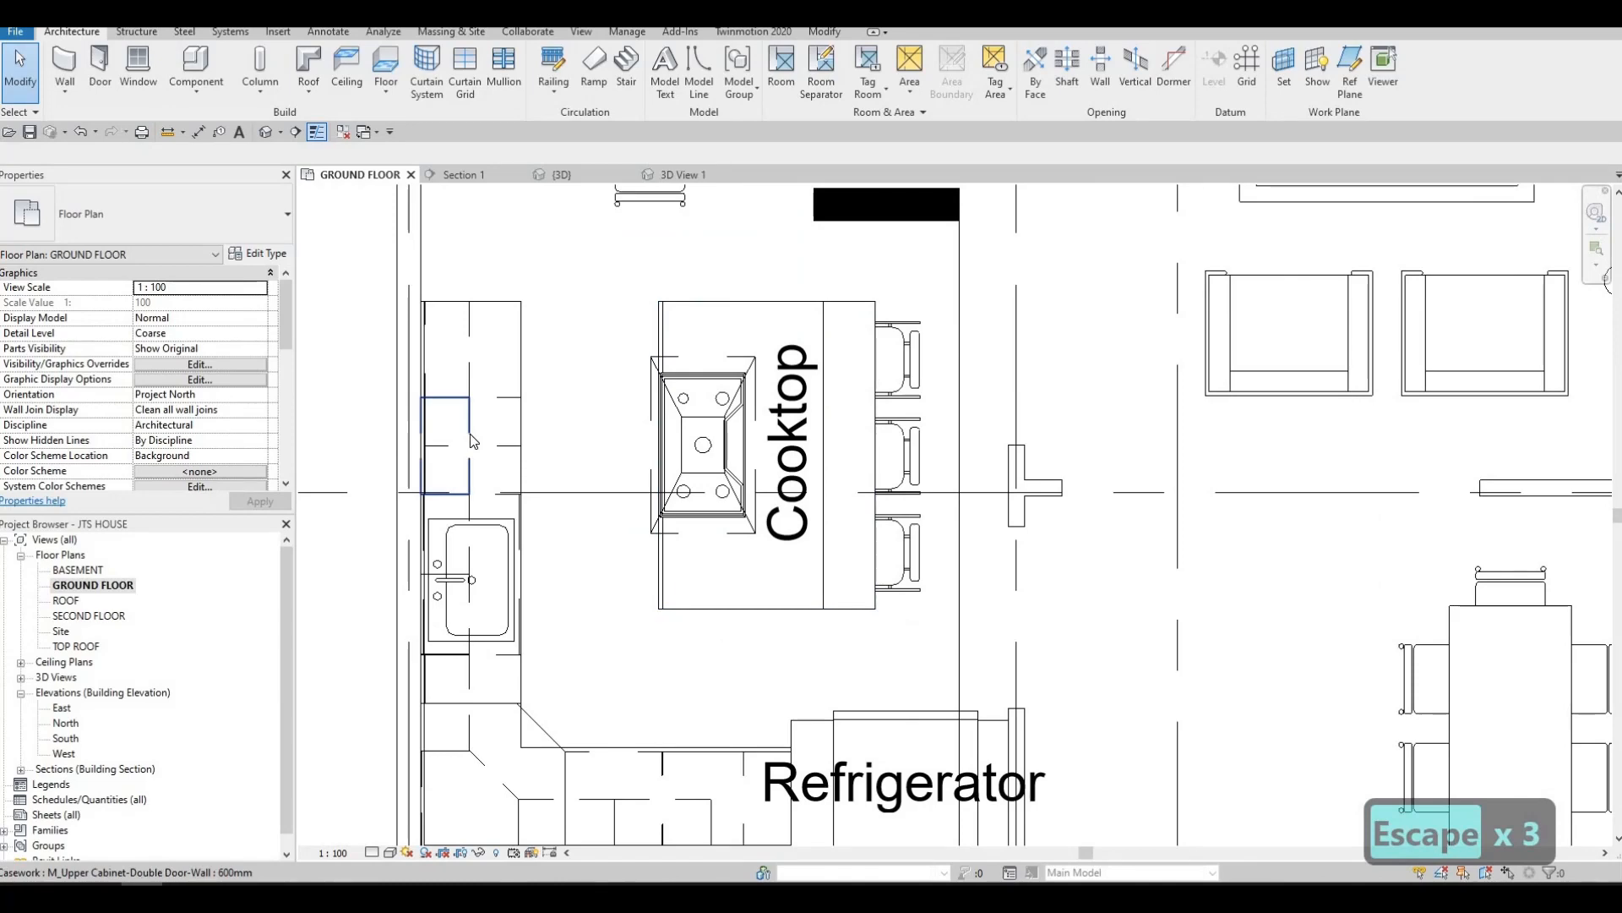
left_click(471, 441)
key("Escape")
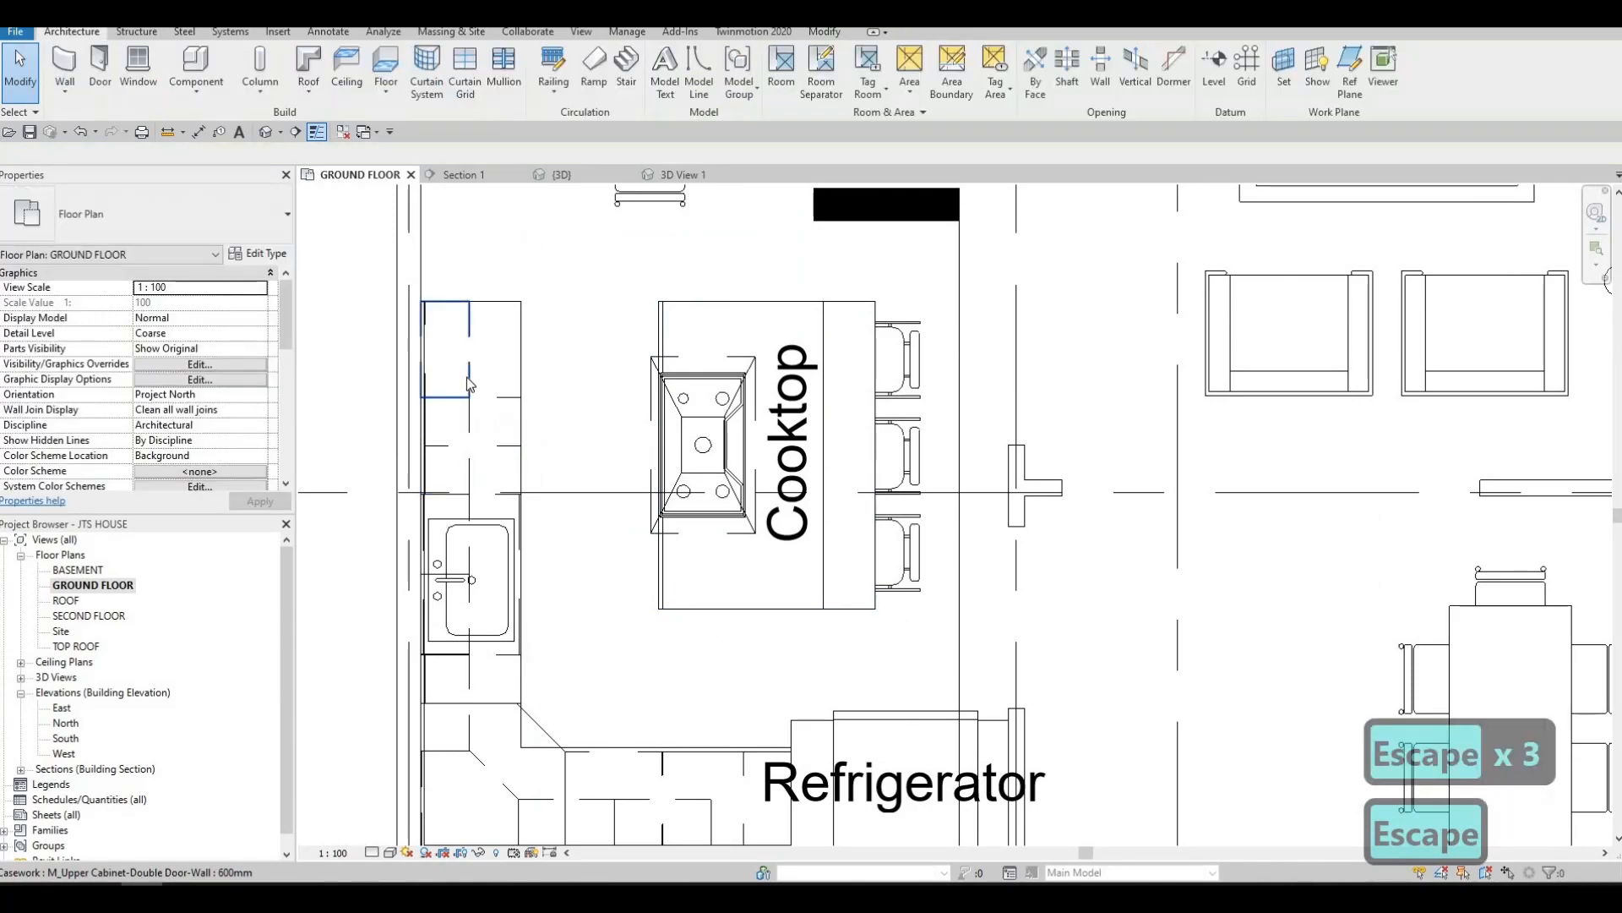
left_click(470, 385)
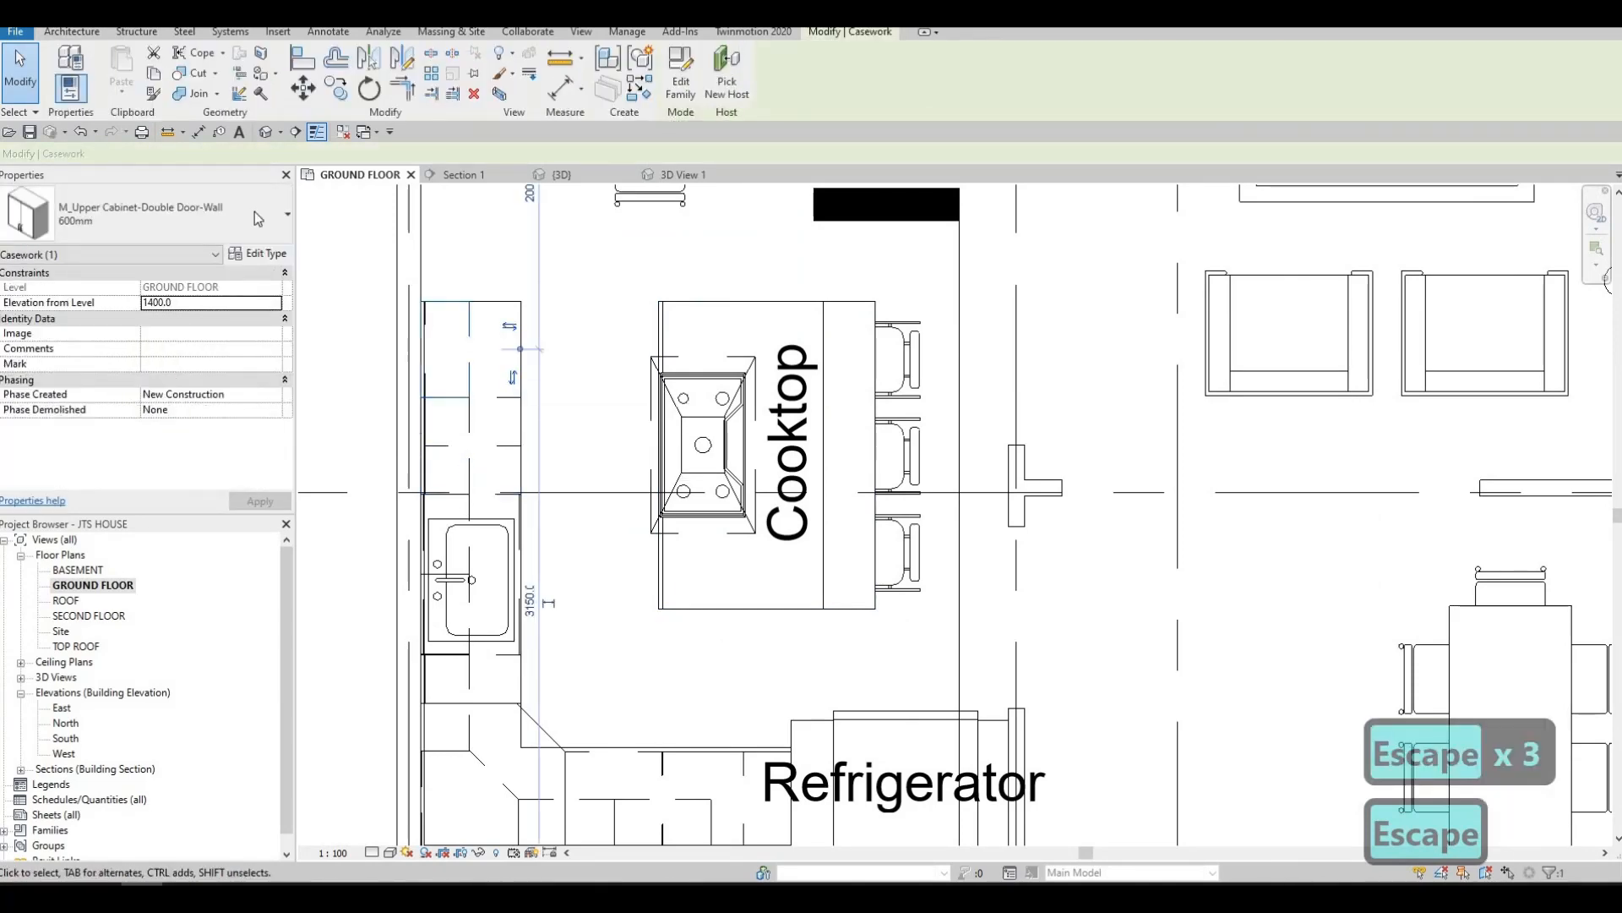
left_click(258, 219)
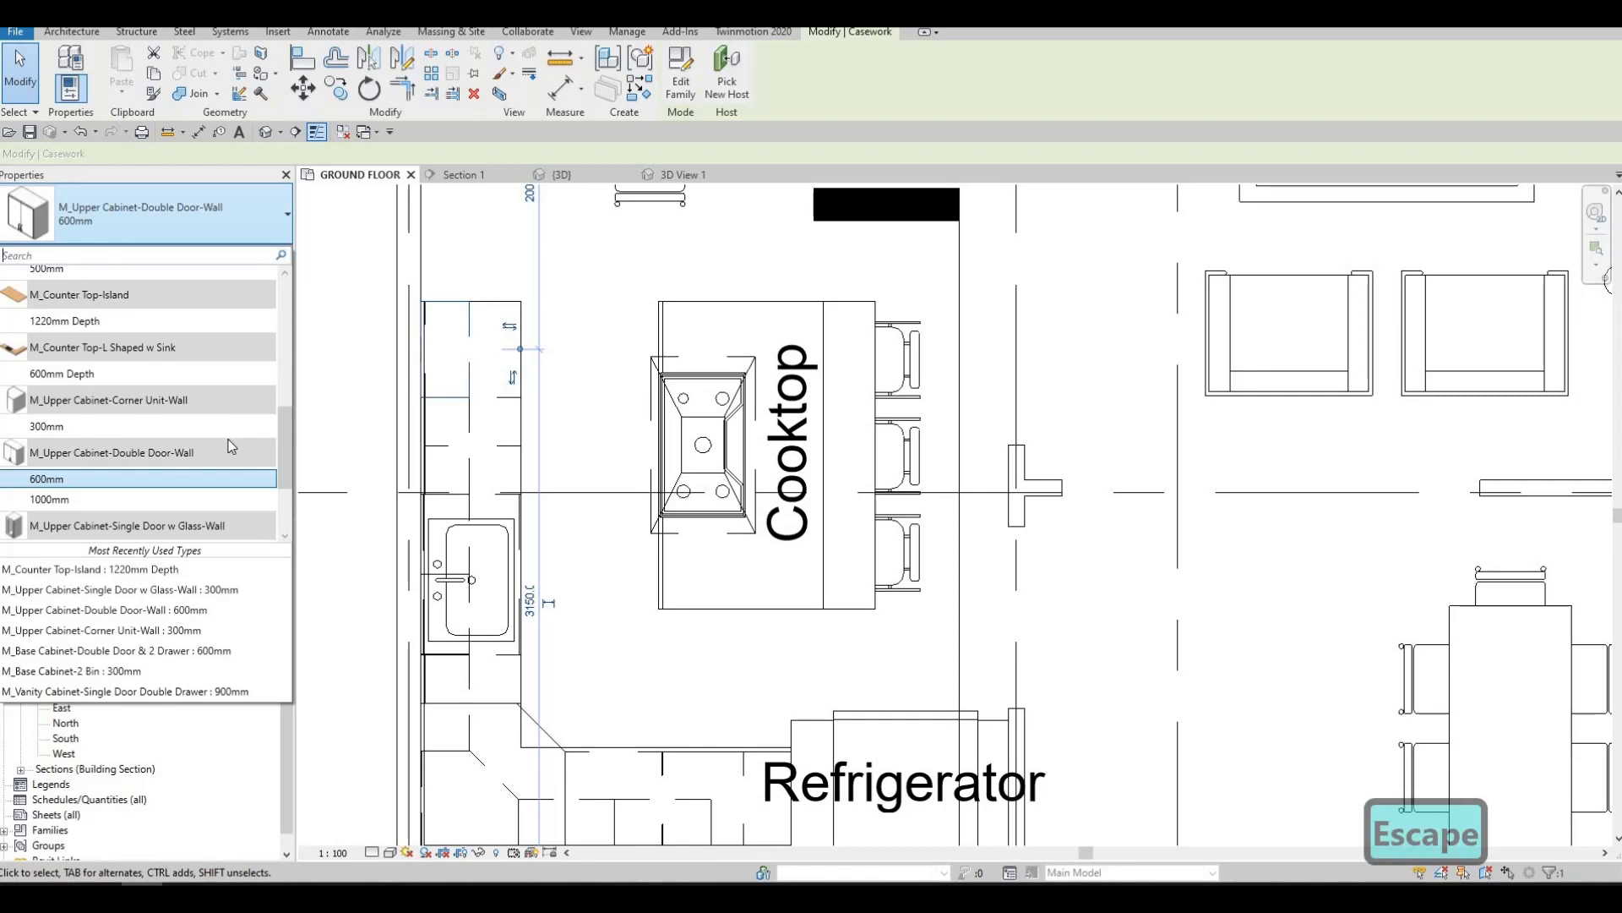
key("Escape")
Place a copy of the 500mm M_Upper Cabinet-Single Door w Glass-Wall above the sink on the wall next to the refrigerator
left_click(468, 528)
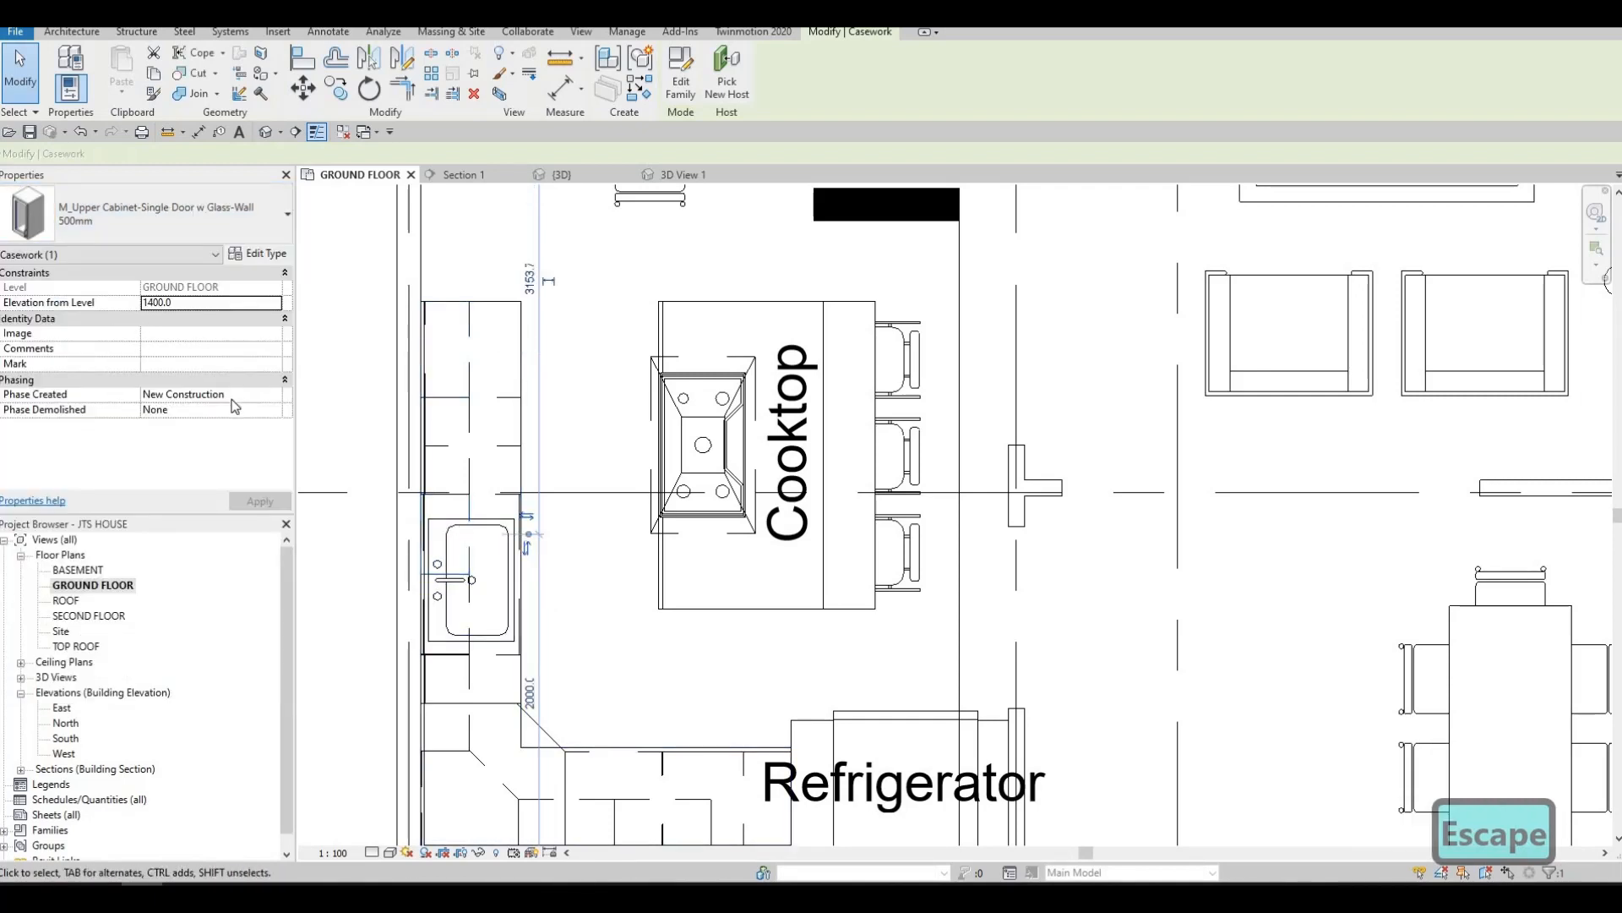
key("c")
key("s")
middle_click_drag(718, 786, 553, 422)
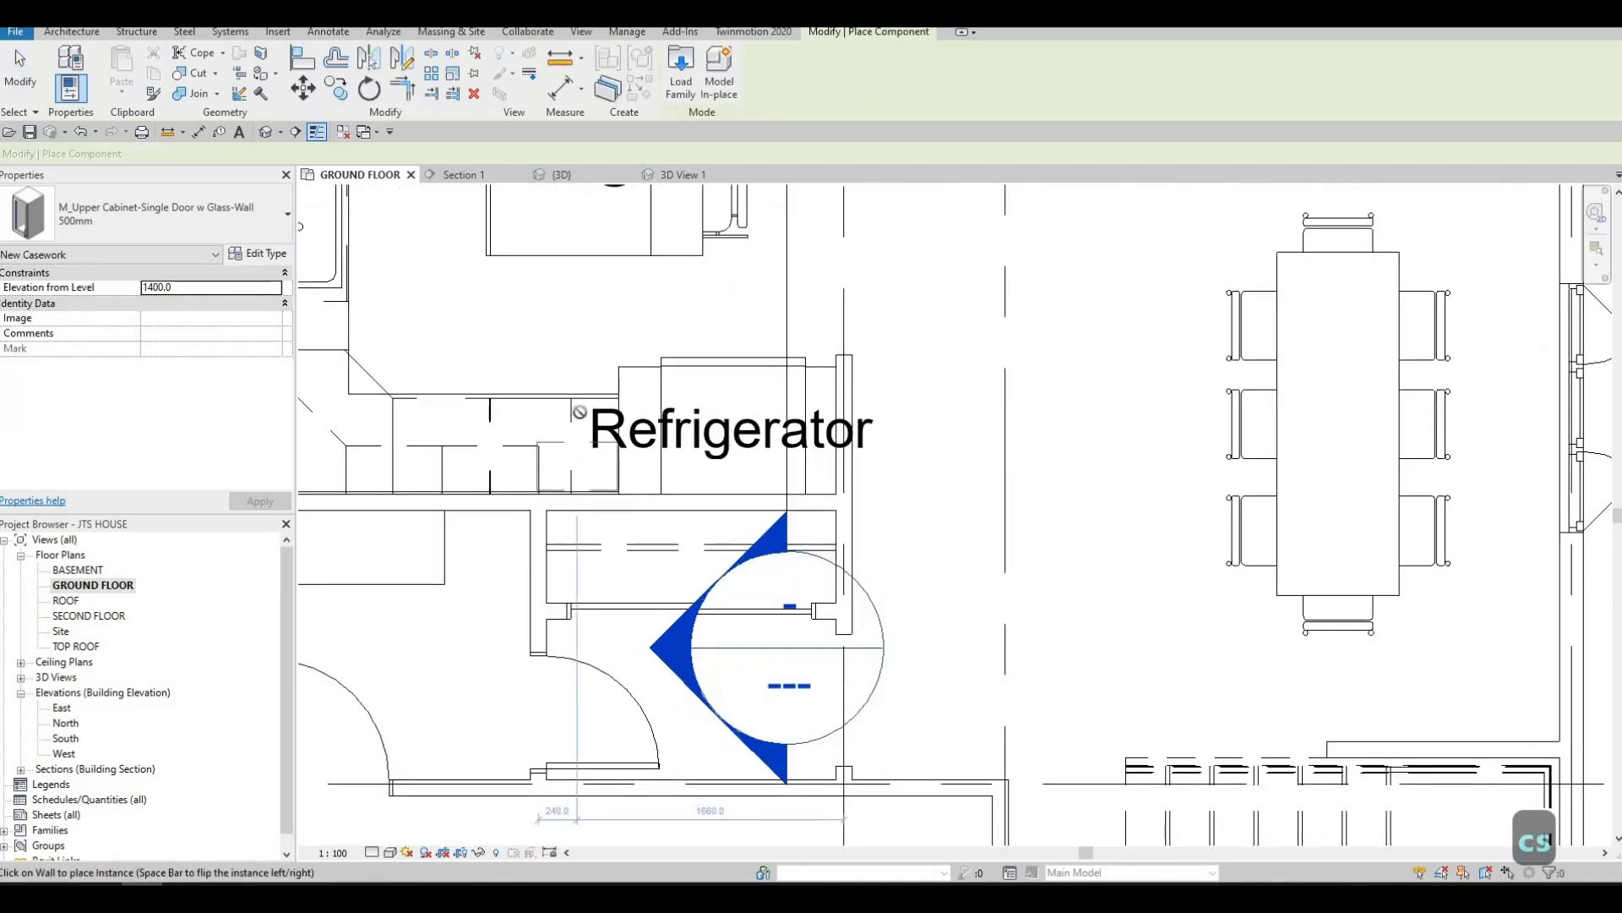
key("Escape")
key("Escape")
Move the new glass-door upper cabinet so its edge sits flush against the neighbouring double-door cabinet
scroll(579, 412, "up", 2)
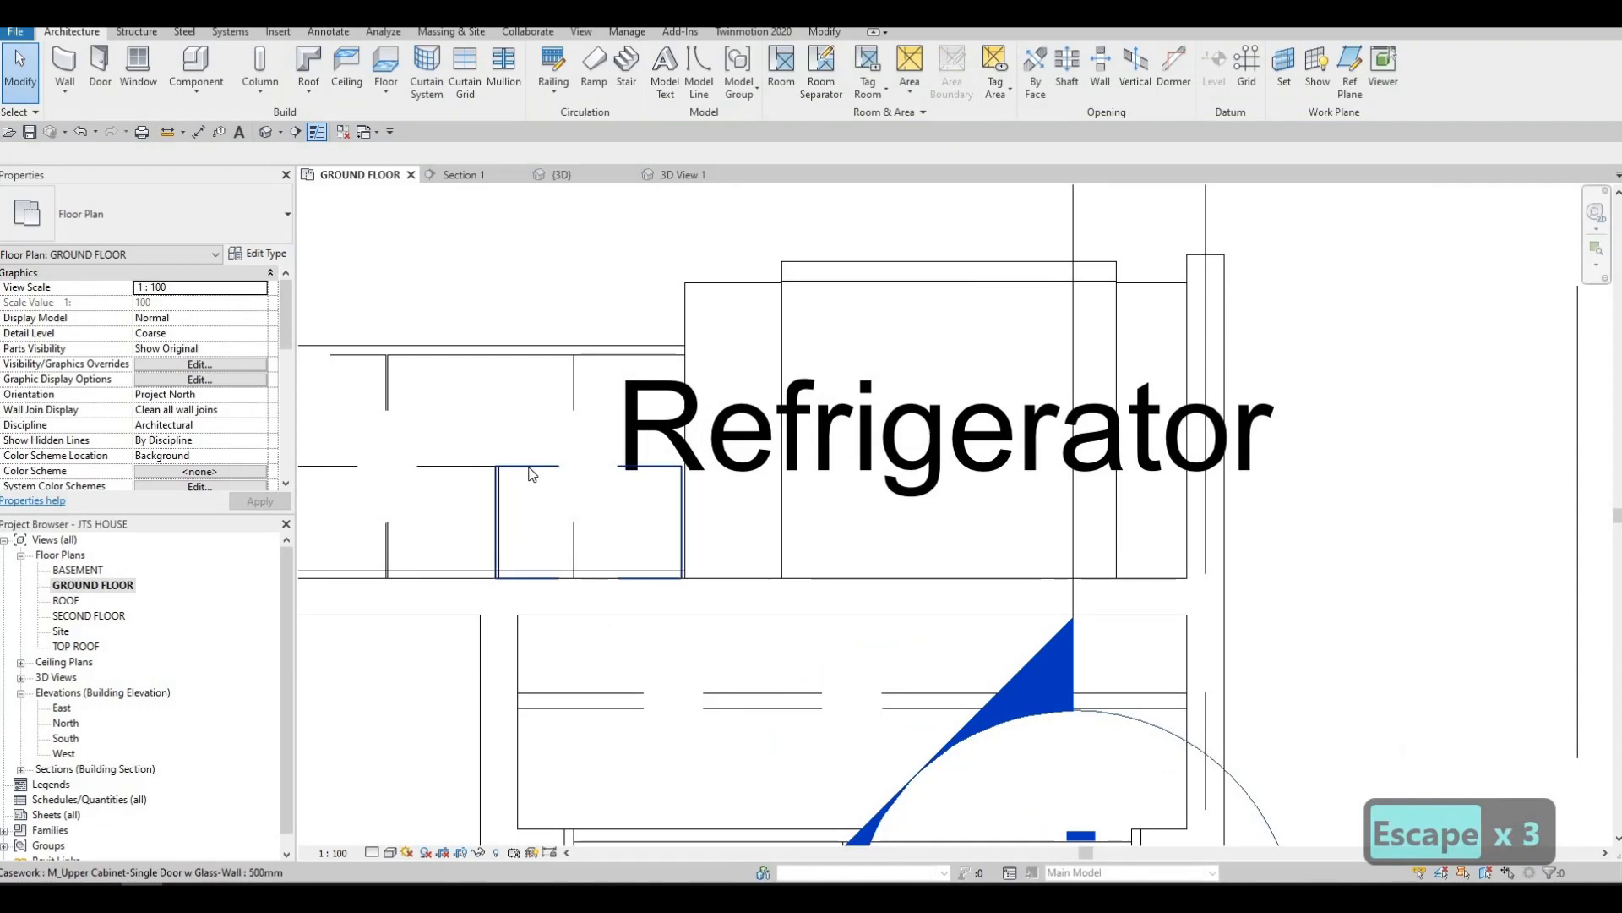
scroll(507, 423, "up", 4)
left_click(460, 385)
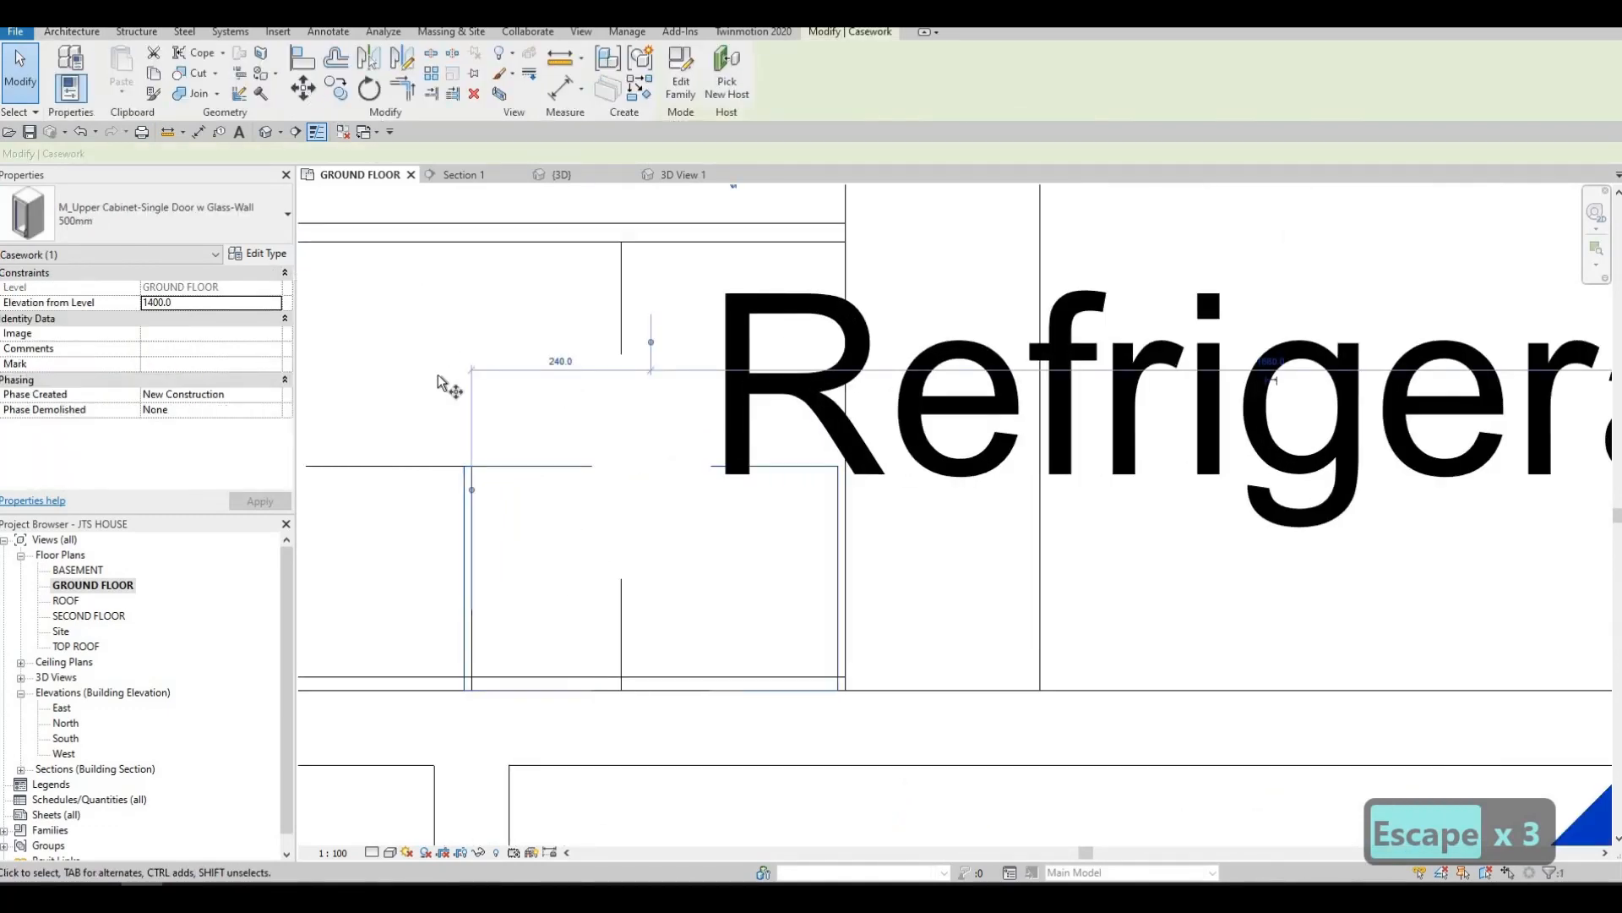
left_click(465, 465)
left_click(517, 450)
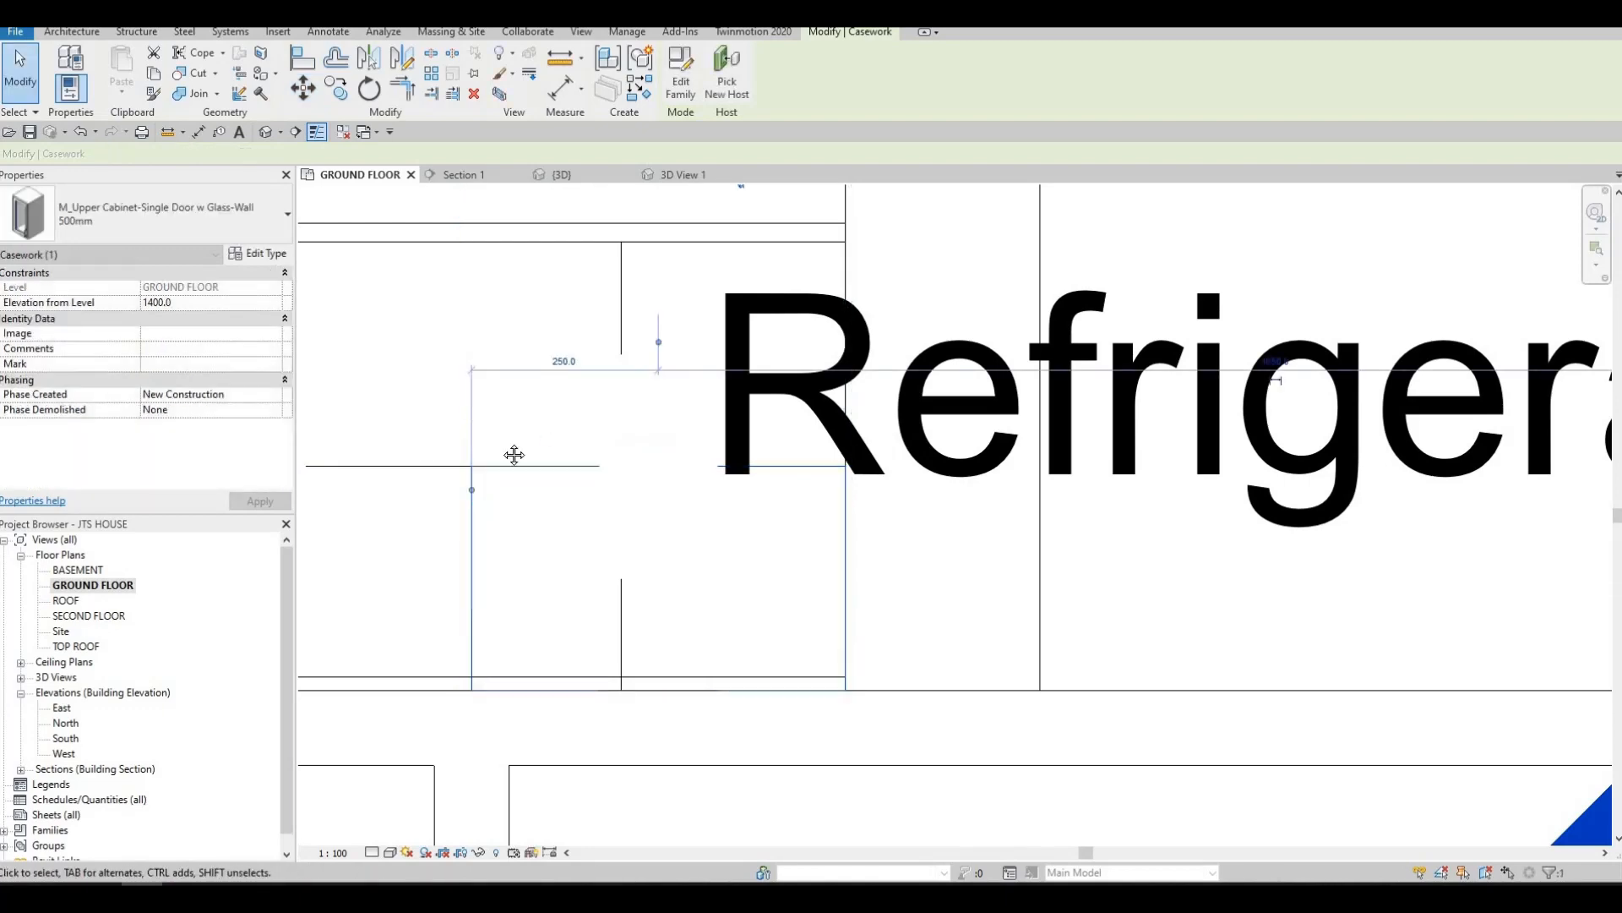
key("Escape")
key("Escape")
Open the camera view 3D View 1 and examine the upper cabinets, counter and island
scroll(558, 366, "down", 3)
scroll(583, 346, "down", 5)
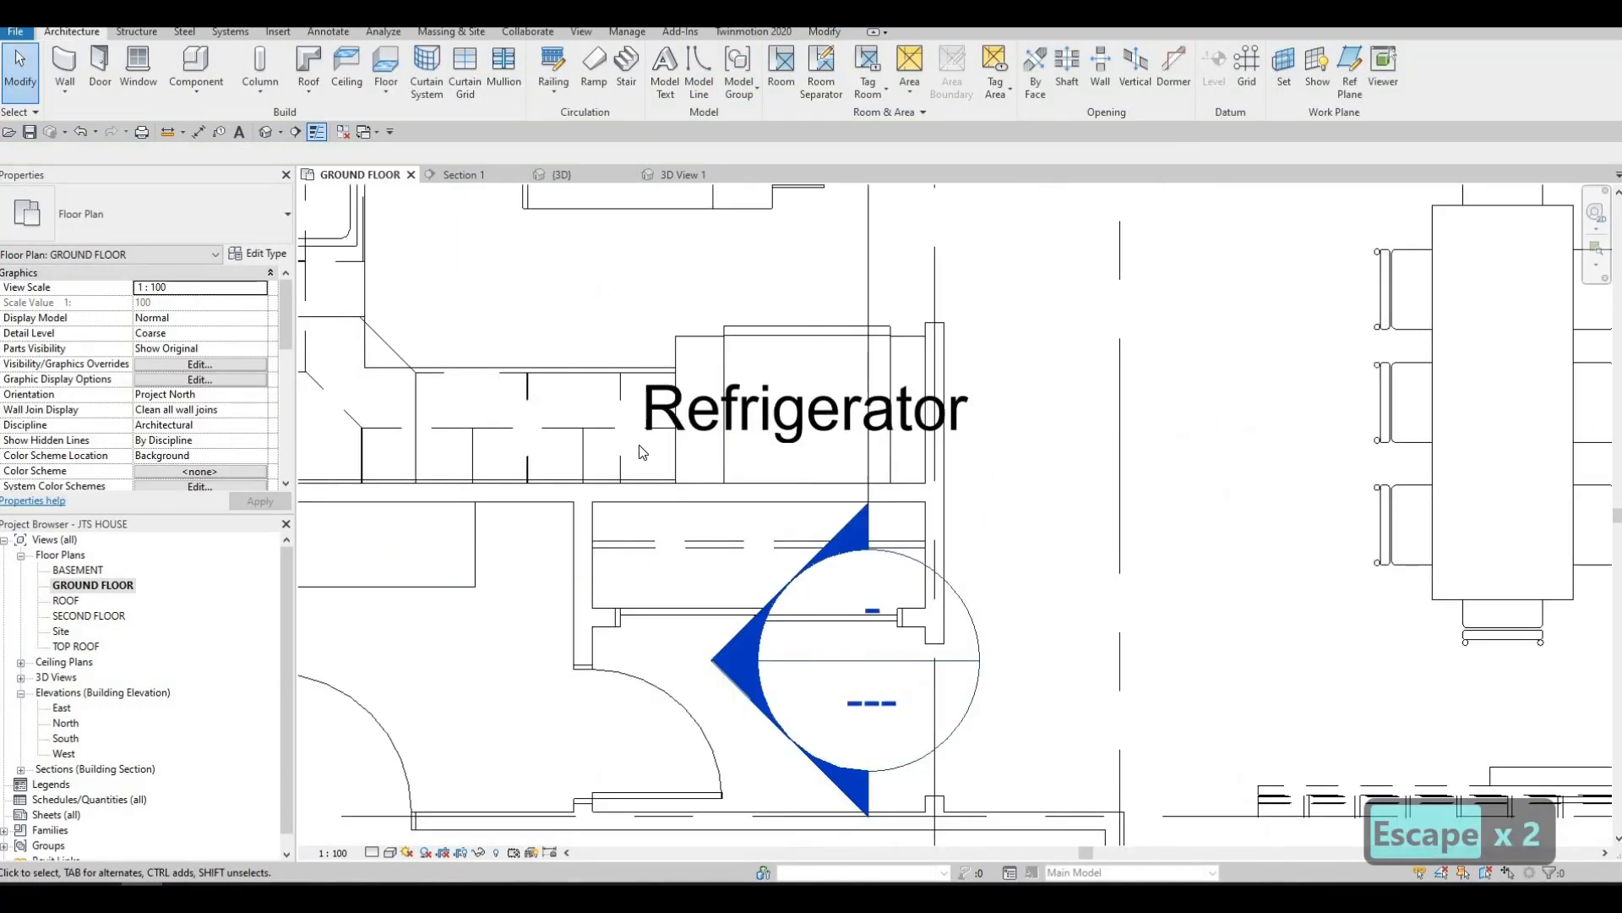
scroll(631, 535, "down", 3)
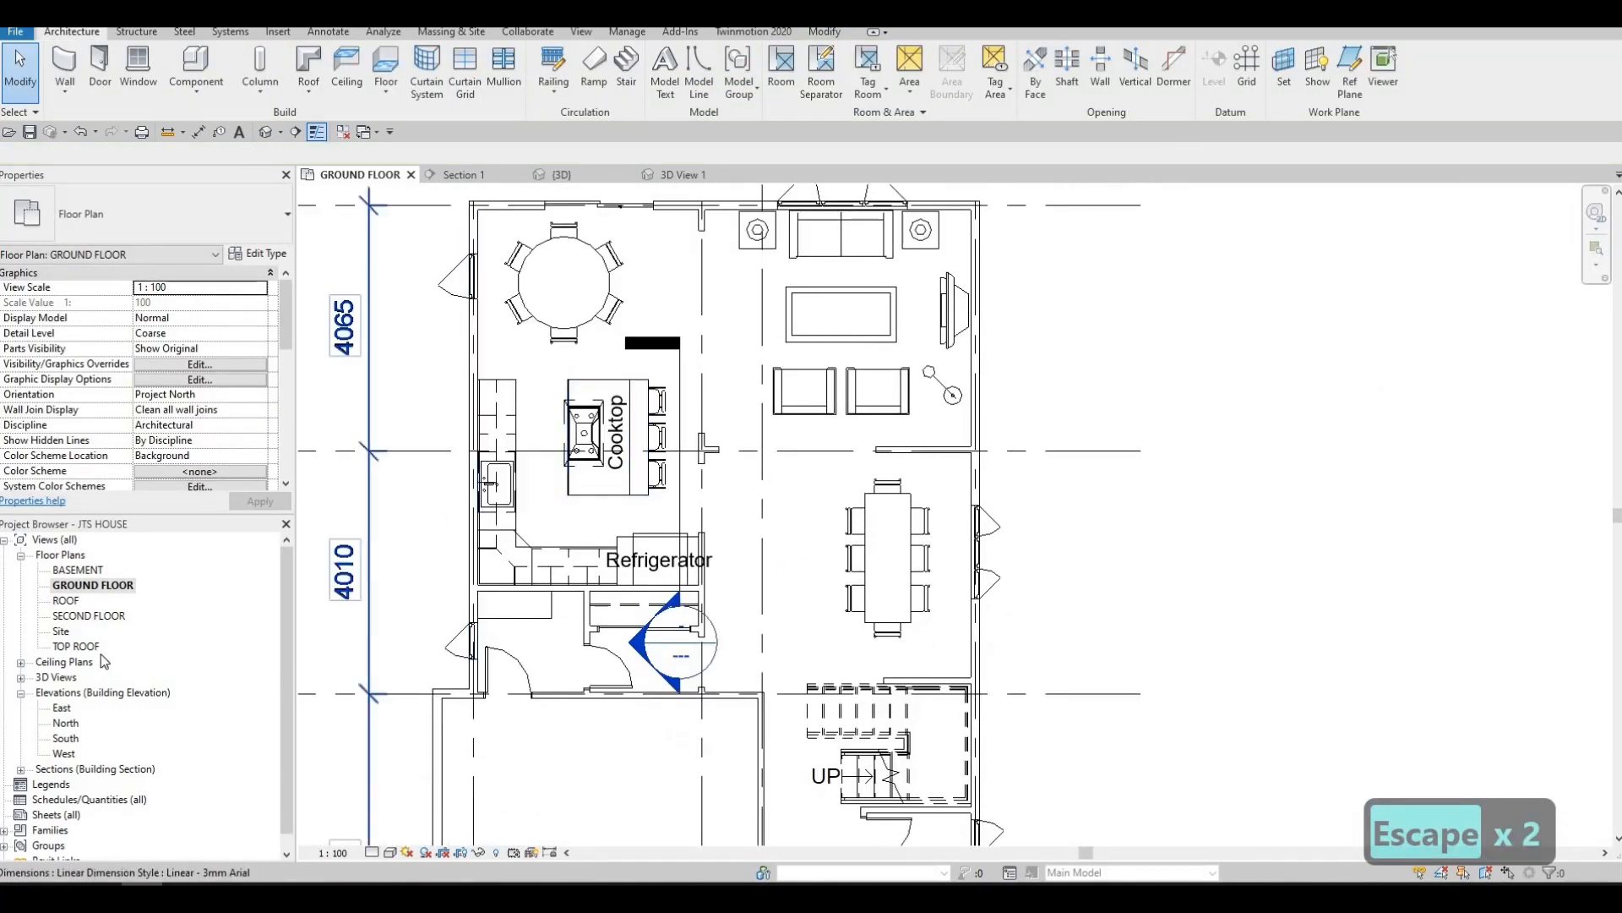
left_click(20, 677)
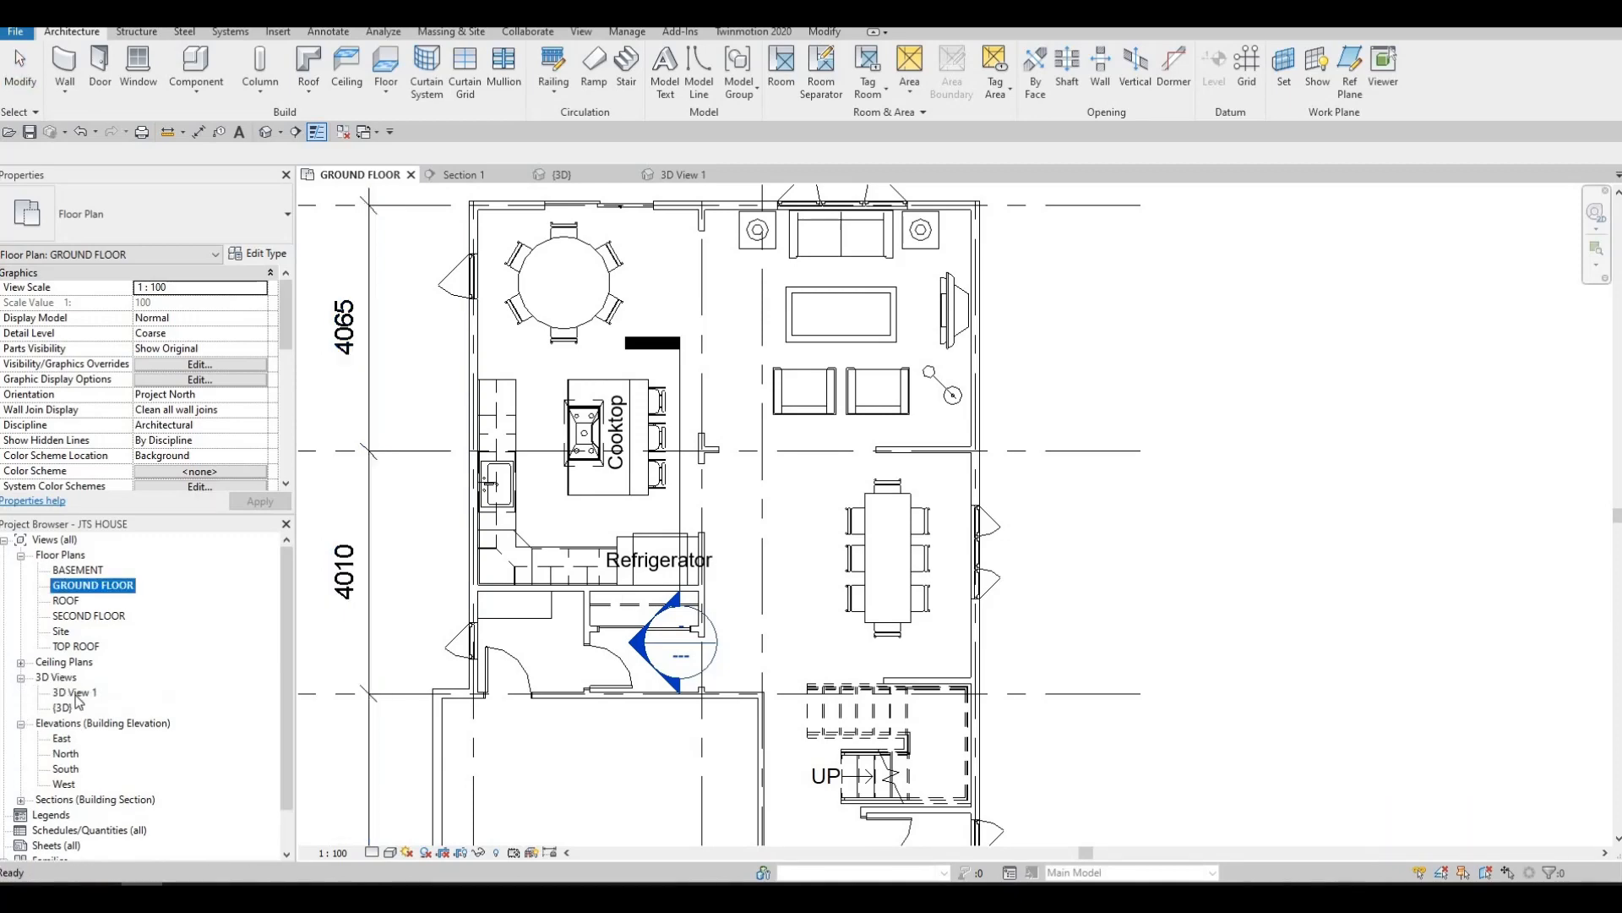
double_click(76, 692)
scroll(591, 499, "up", 3)
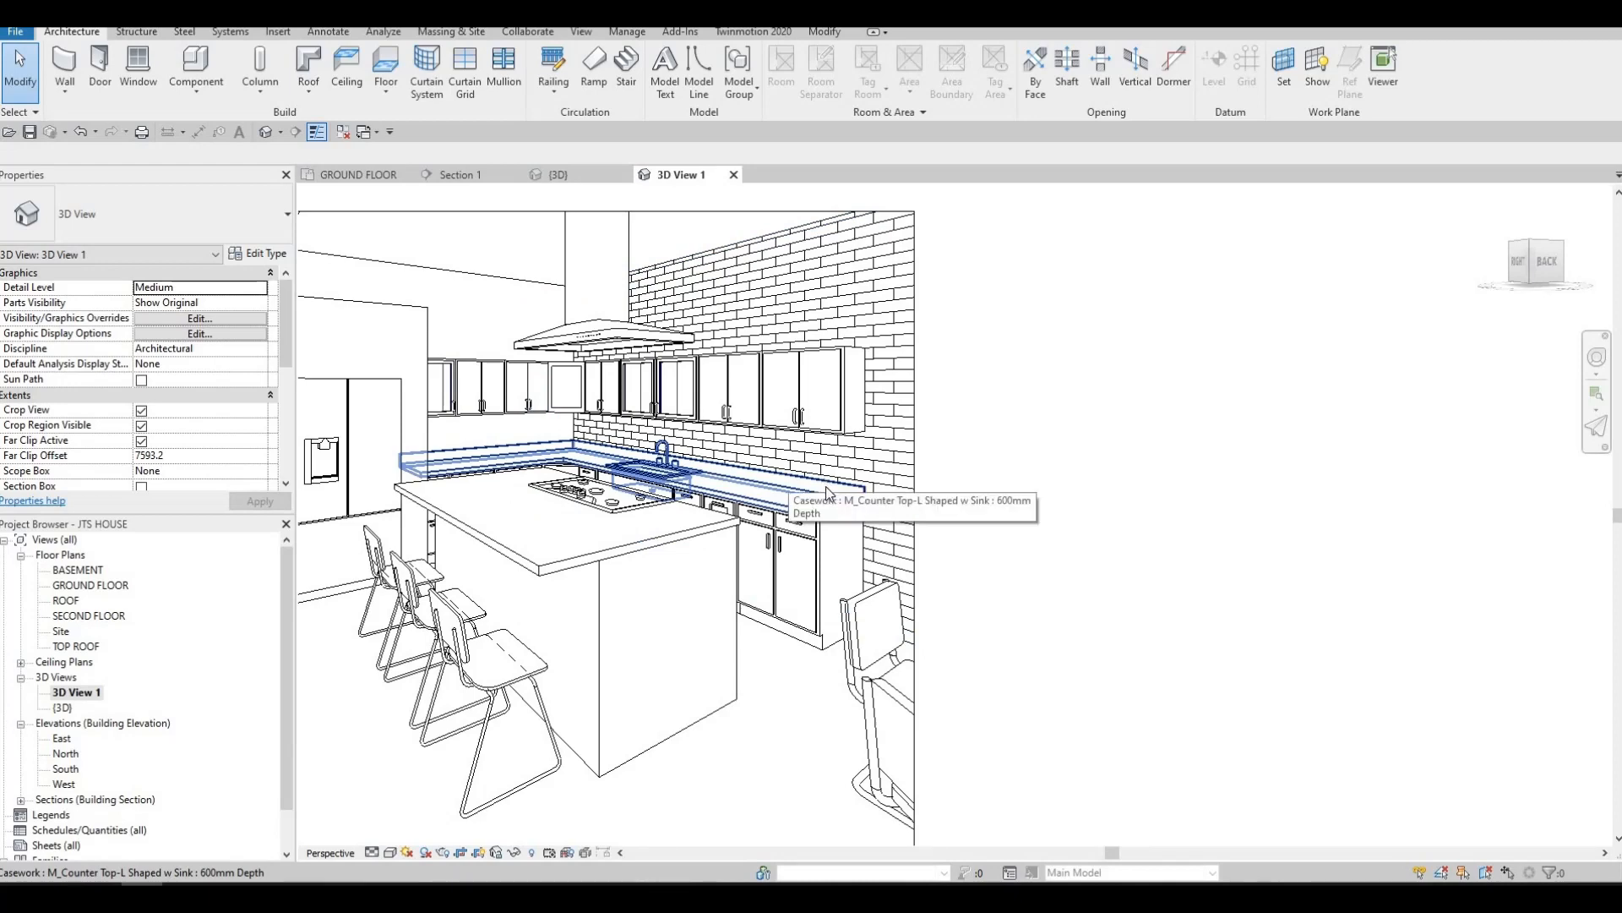
scroll(829, 484, "up", 3)
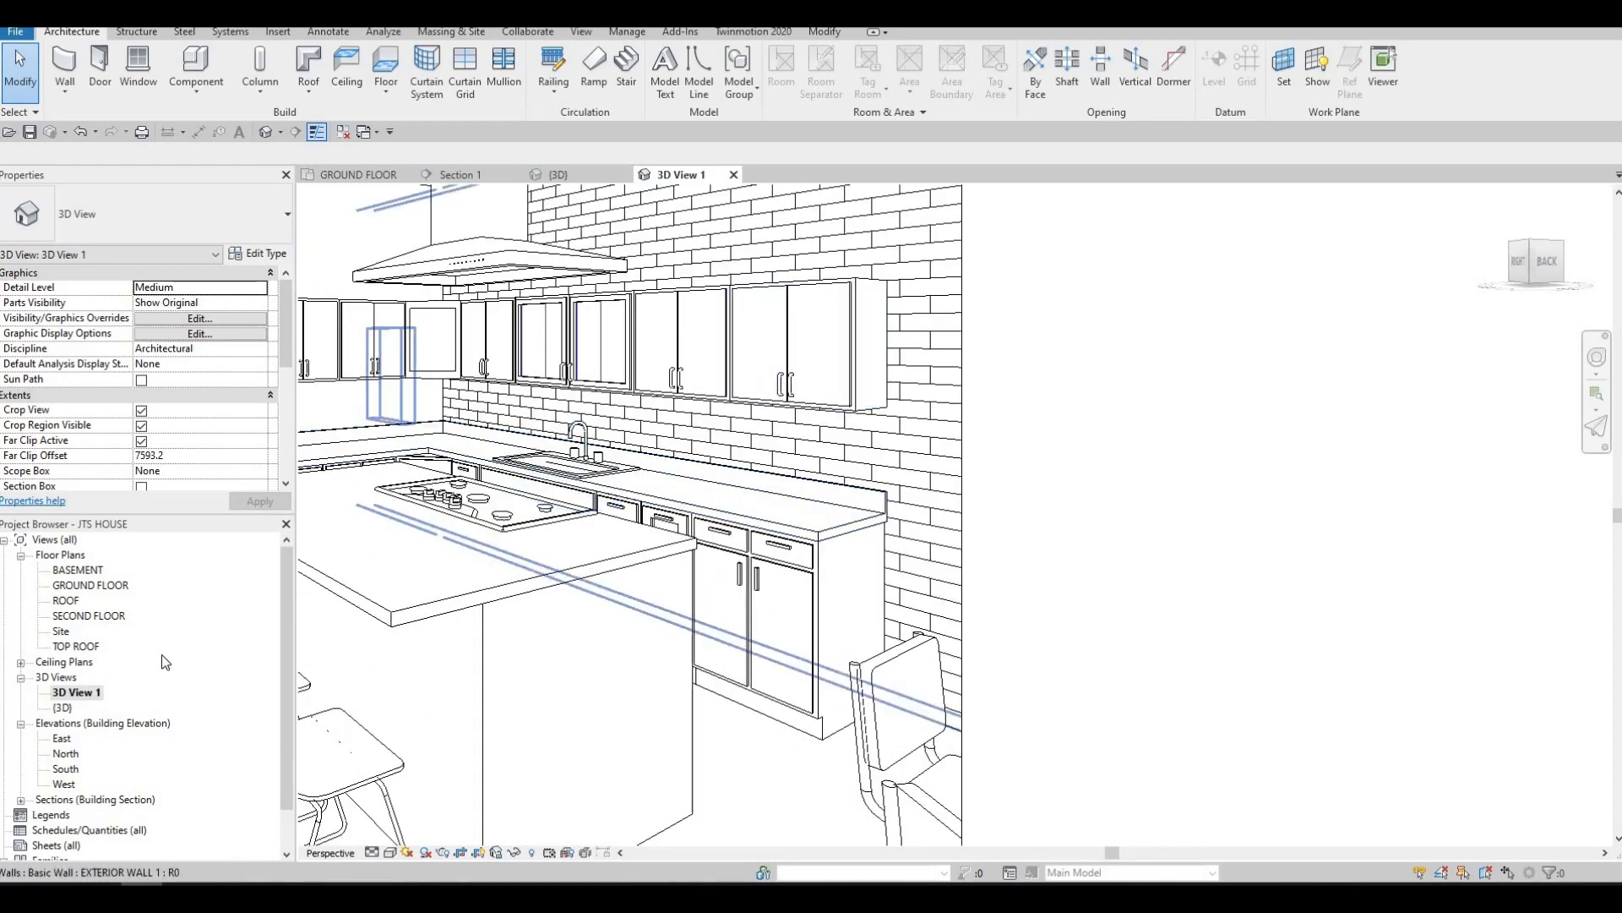
key("Escape")
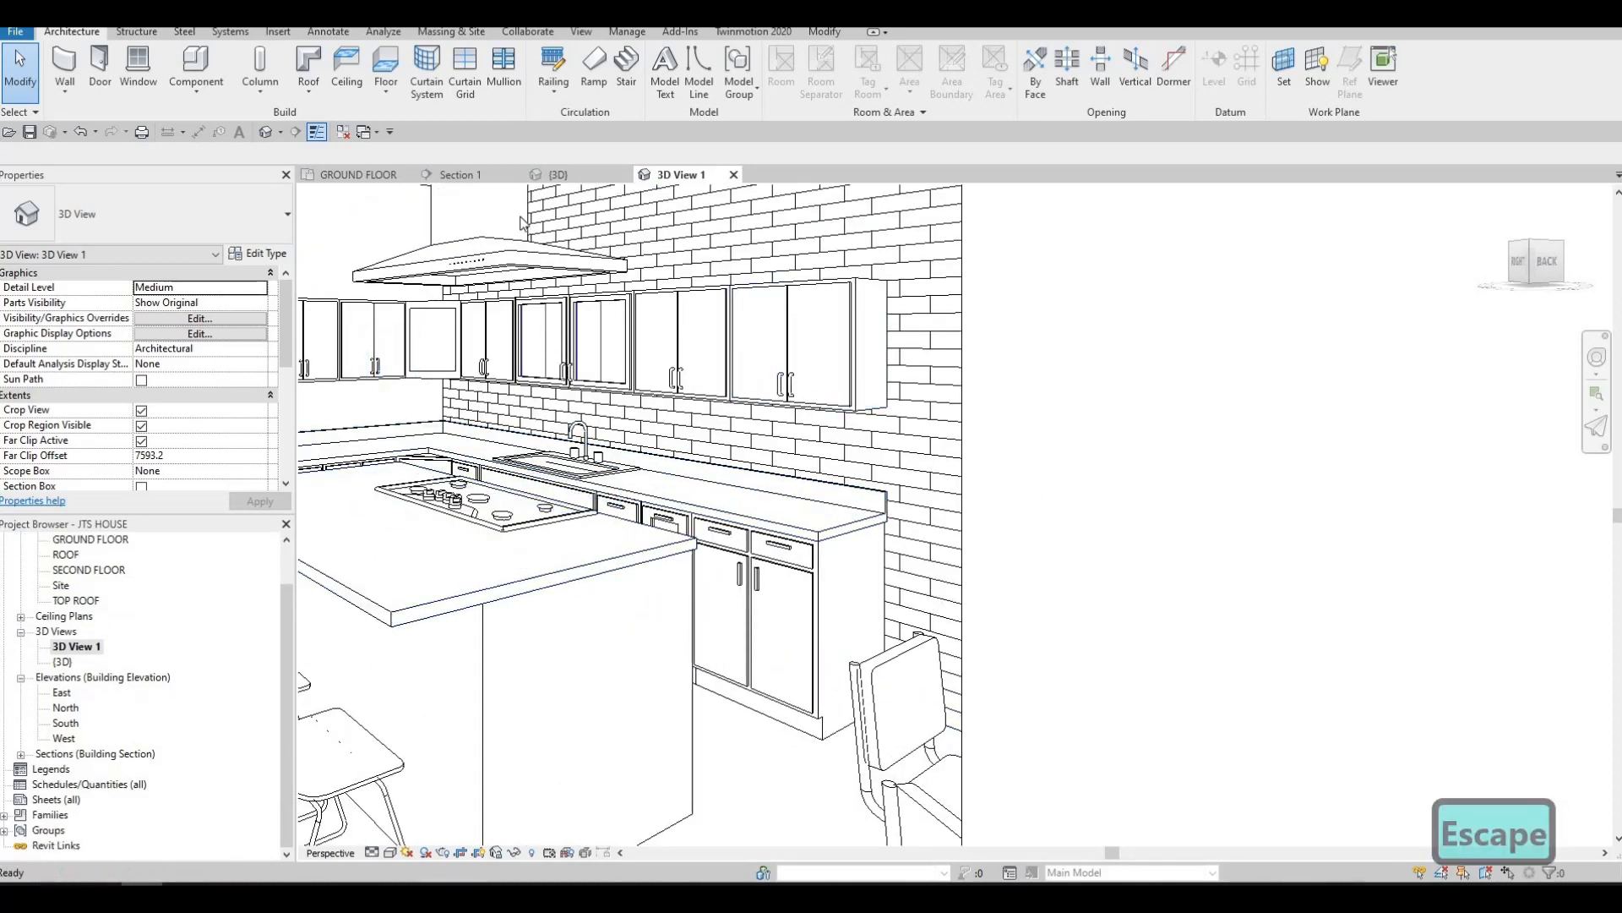
Open Section 1 and inspect the countertop and upper cabinets behind the island
left_click(459, 171)
scroll(502, 589, "up", 3)
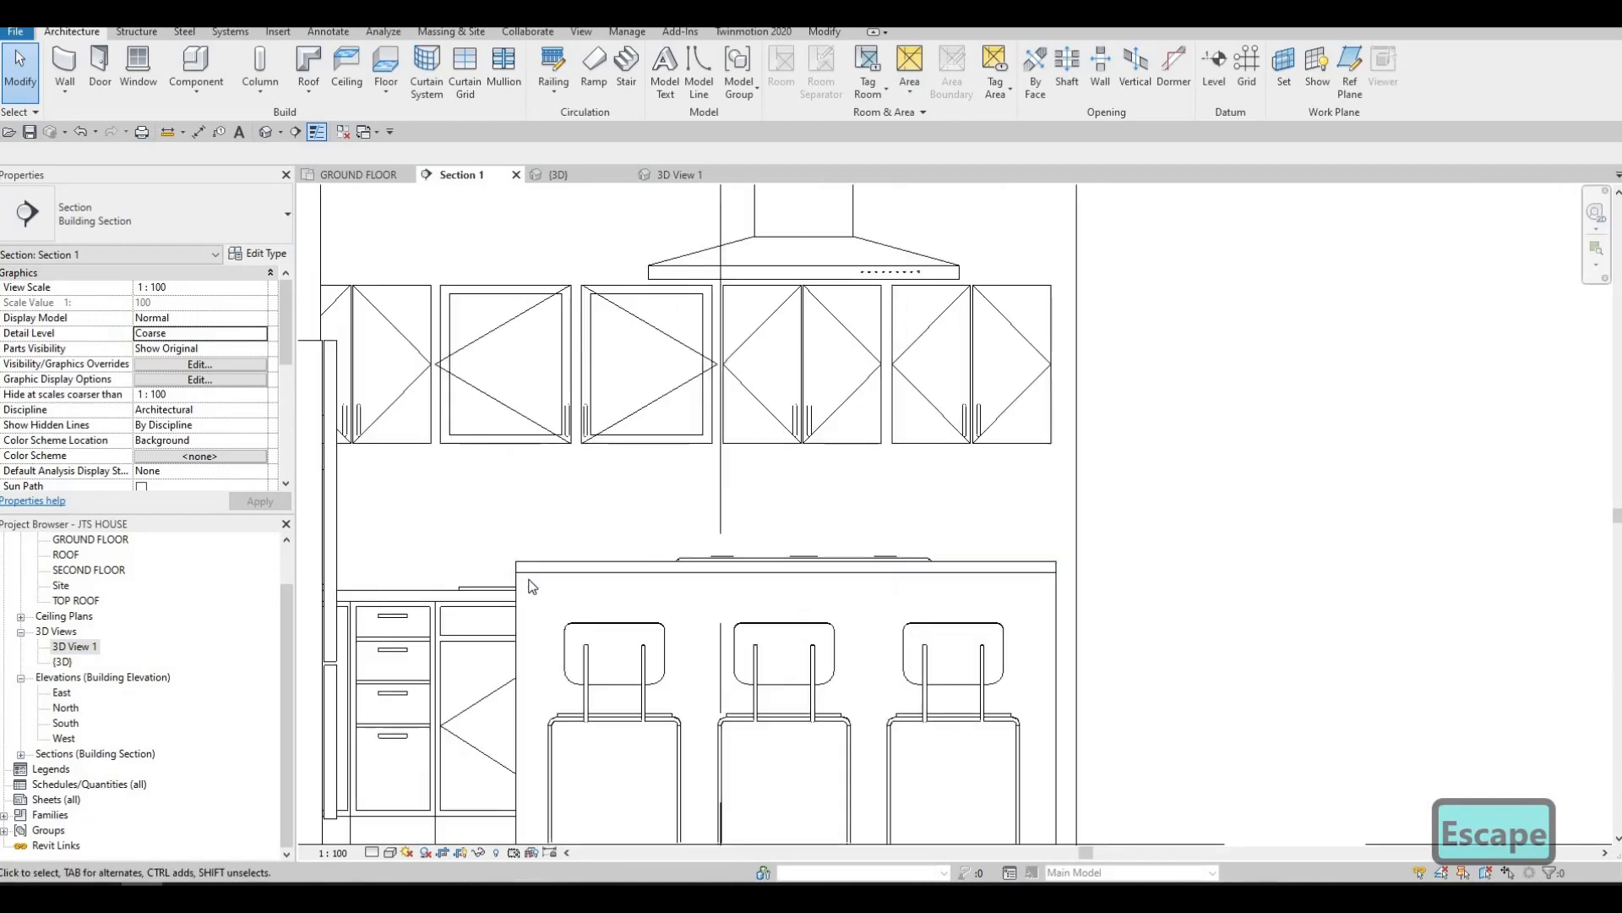
left_click(487, 580)
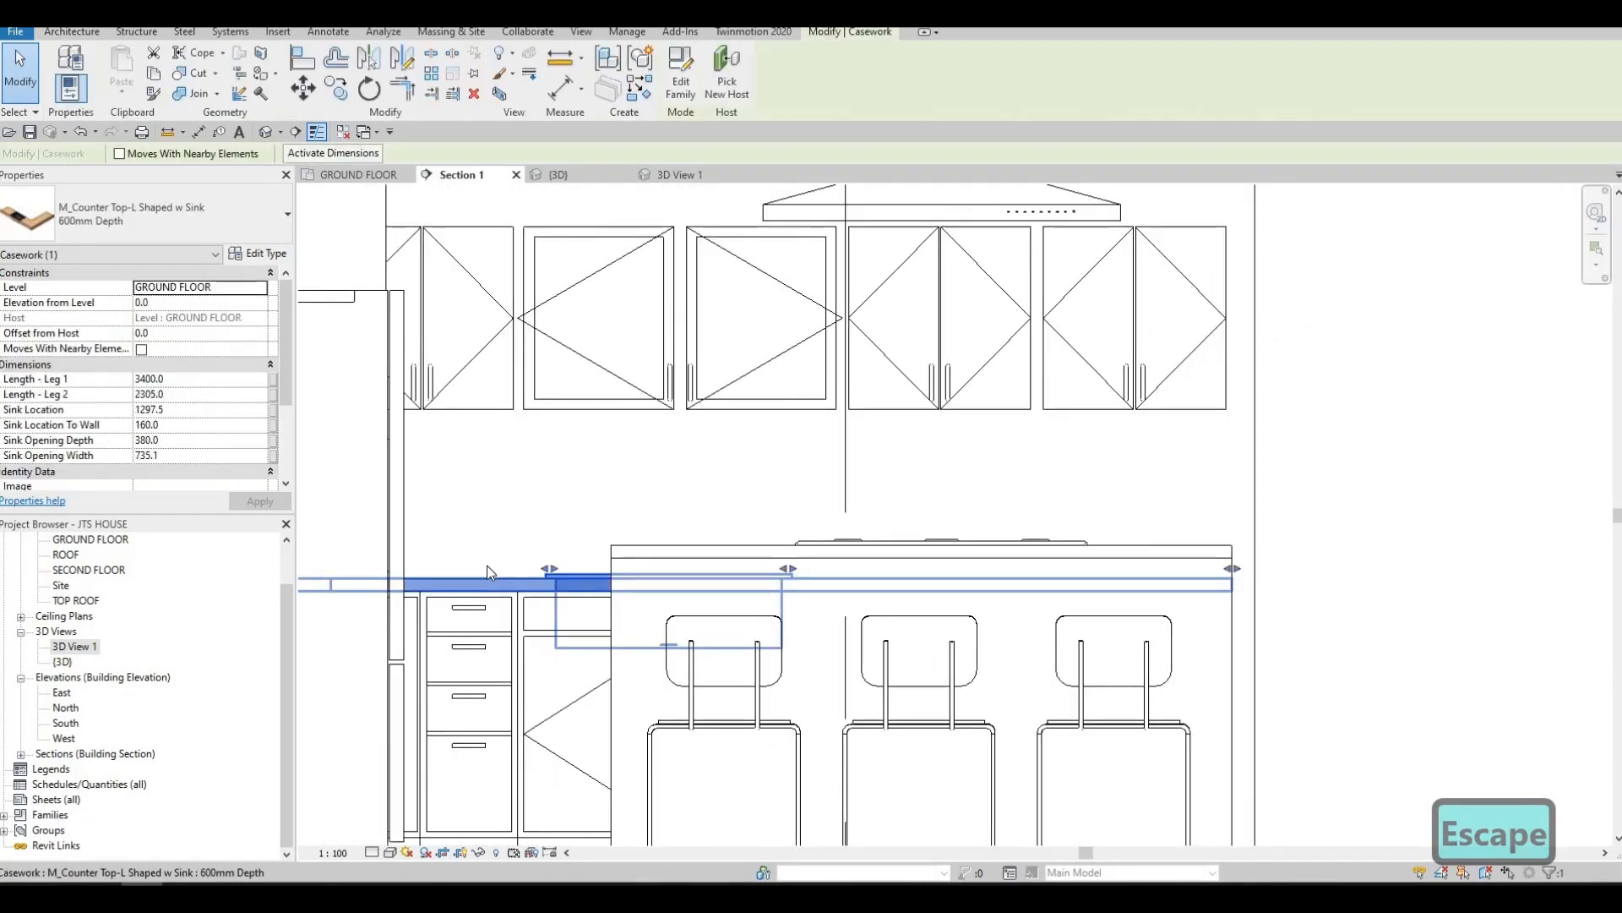
left_click(493, 562)
scroll(474, 559, "up", 1)
scroll(406, 601, "down", 1)
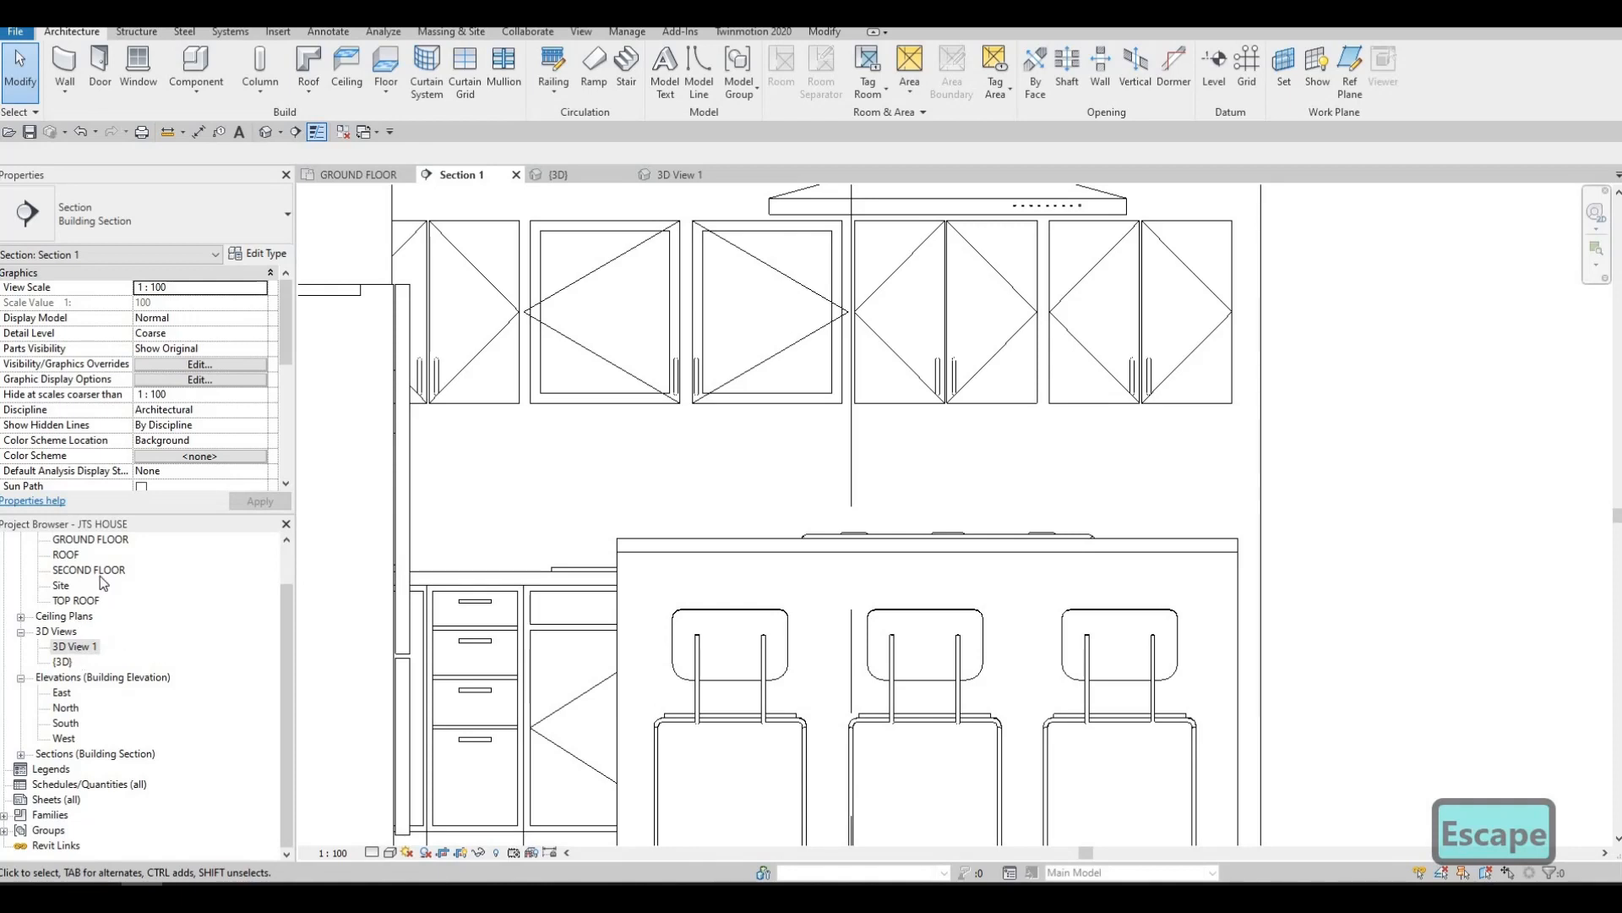
In the GROUND FLOOR plan, extend the kitchen section's view depth beyond the exterior wall behind the sink
double_click(90, 539)
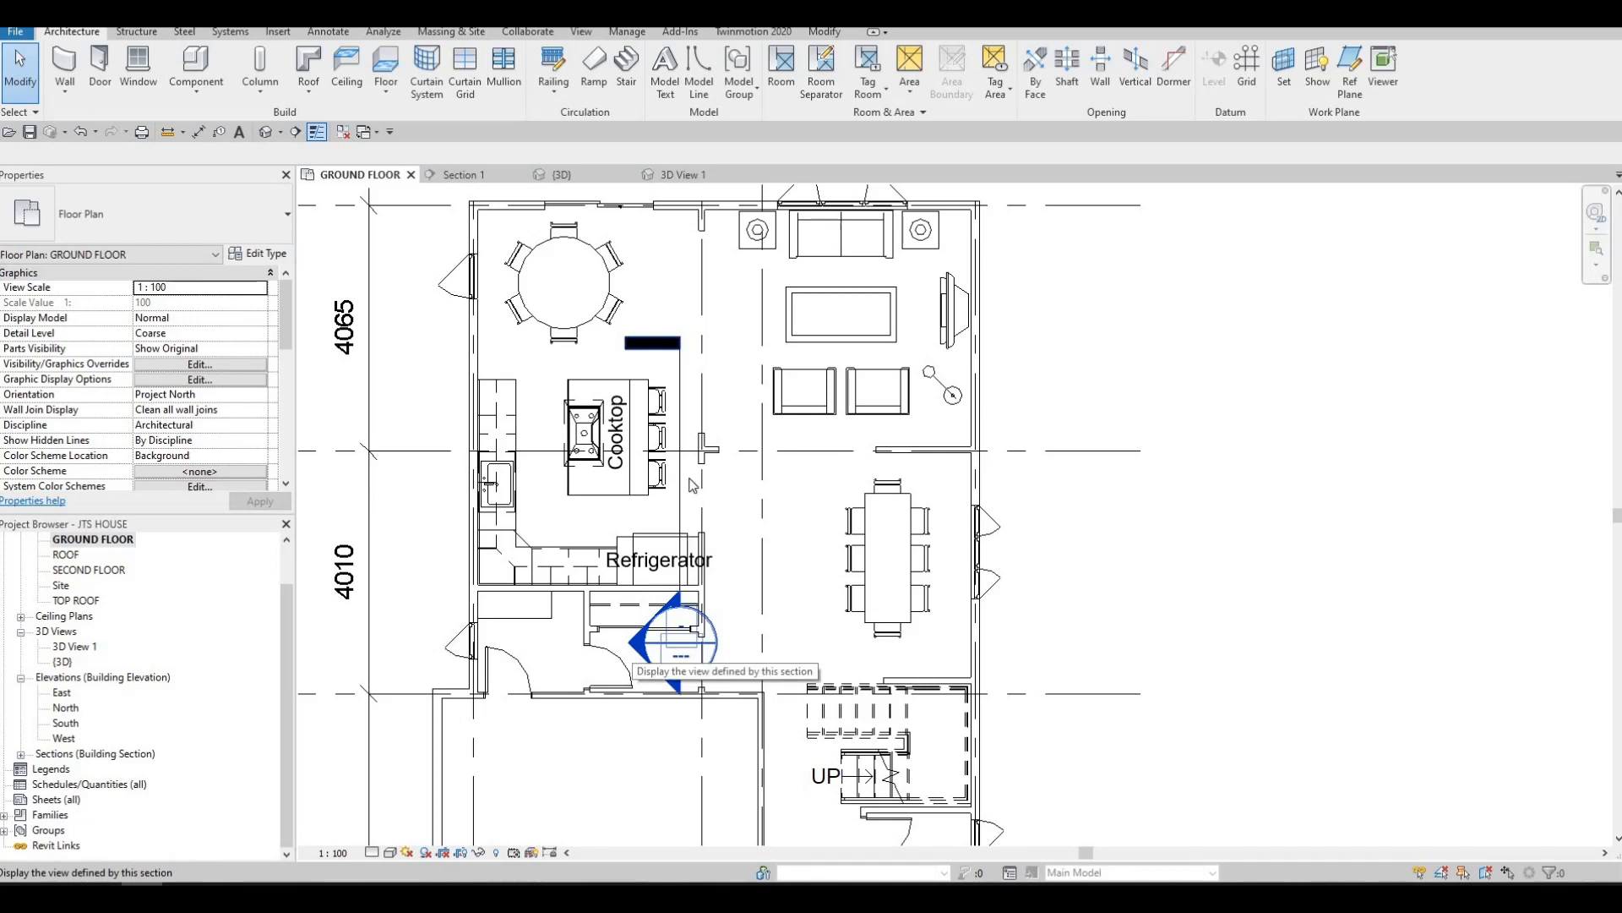
key("Escape")
left_click(679, 582)
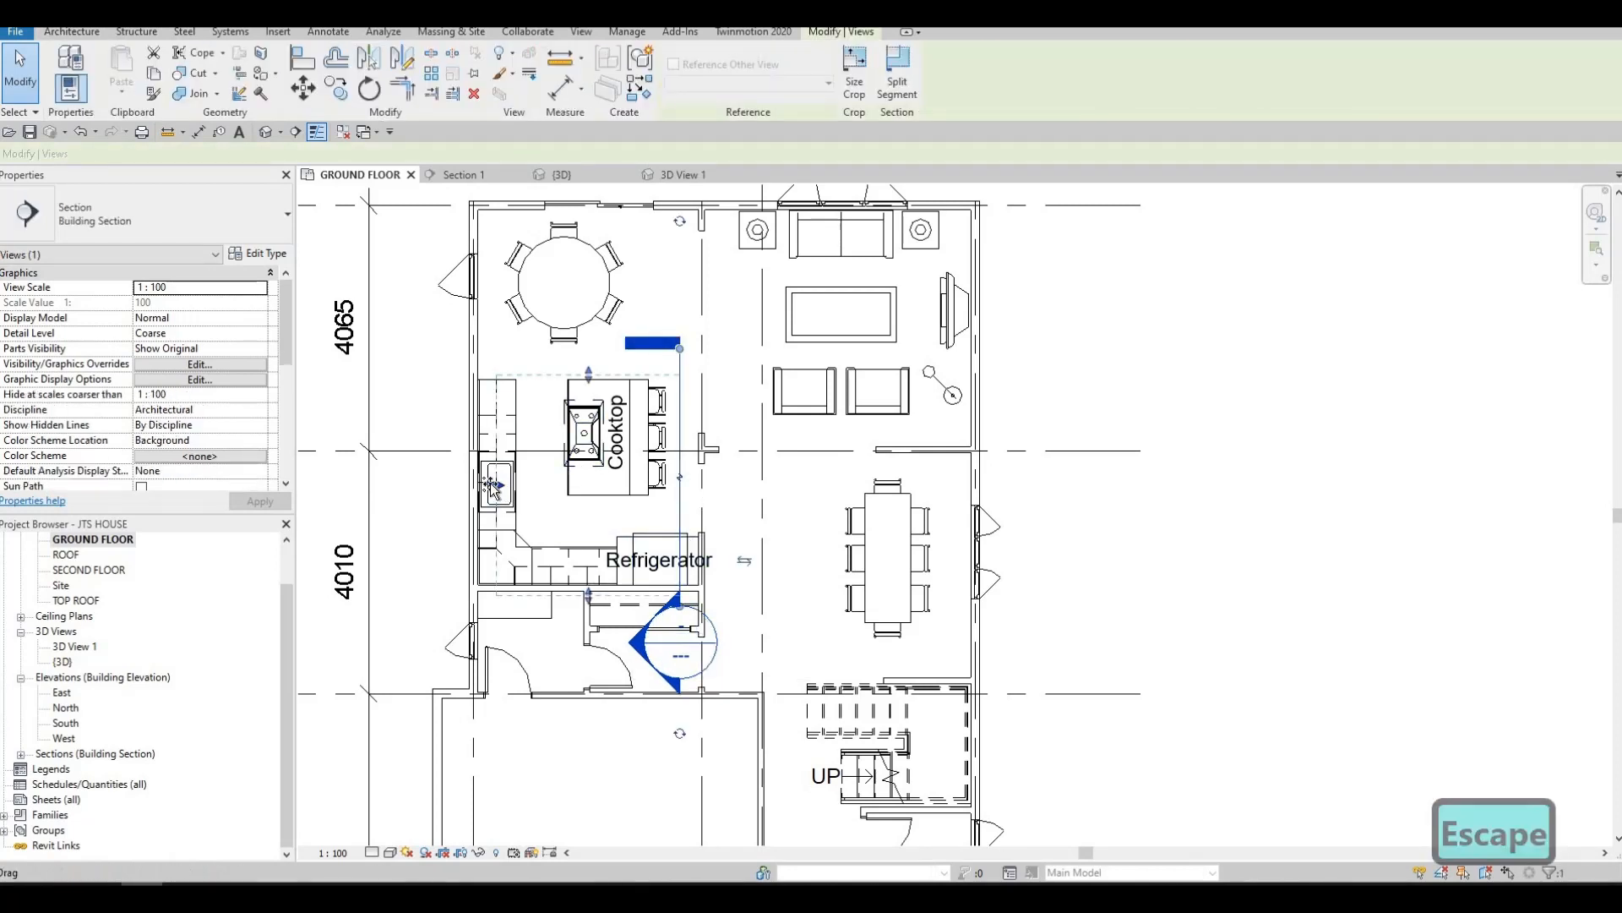
left_click_drag(446, 483, 451, 484)
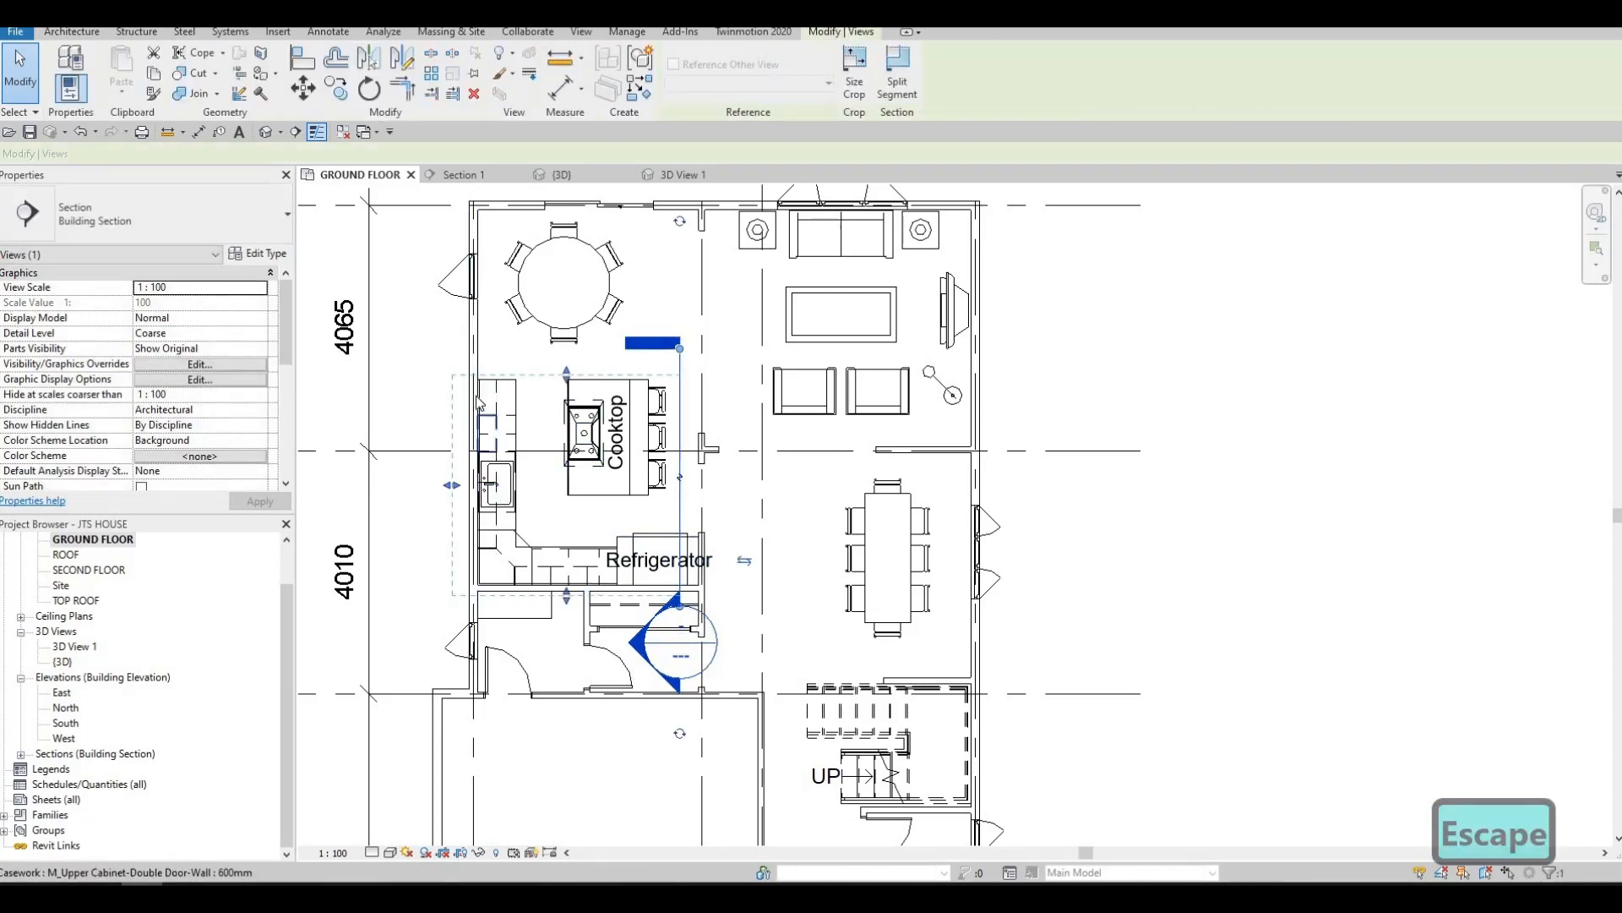
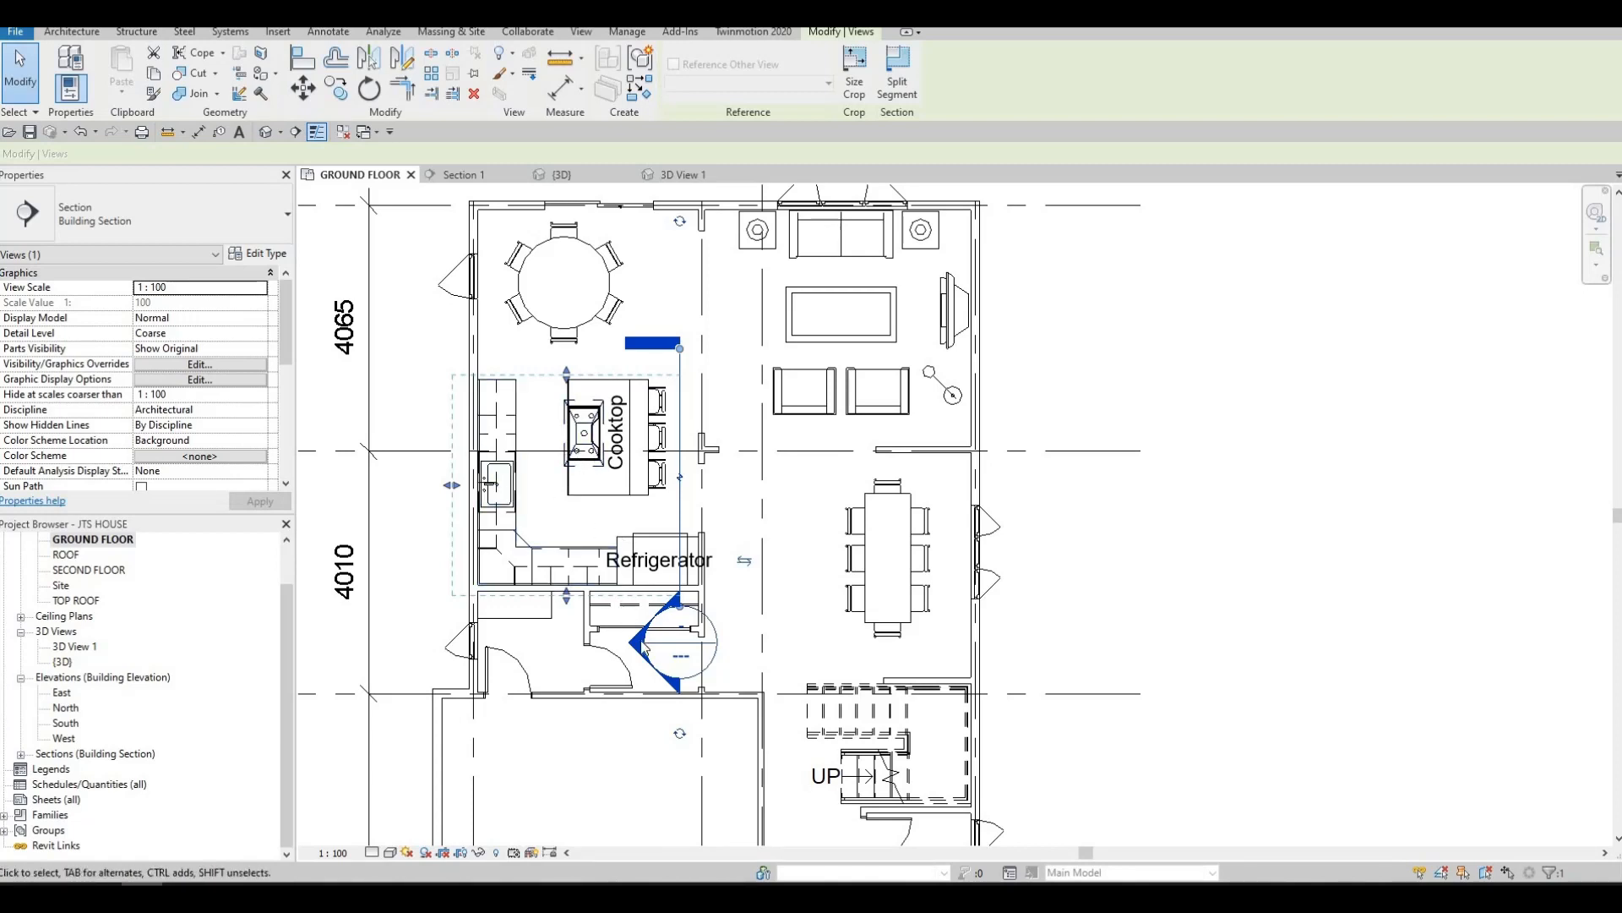
From Section 1, open the family of the L-shaped countertop with sink for editing
key("Escape")
key("Escape")
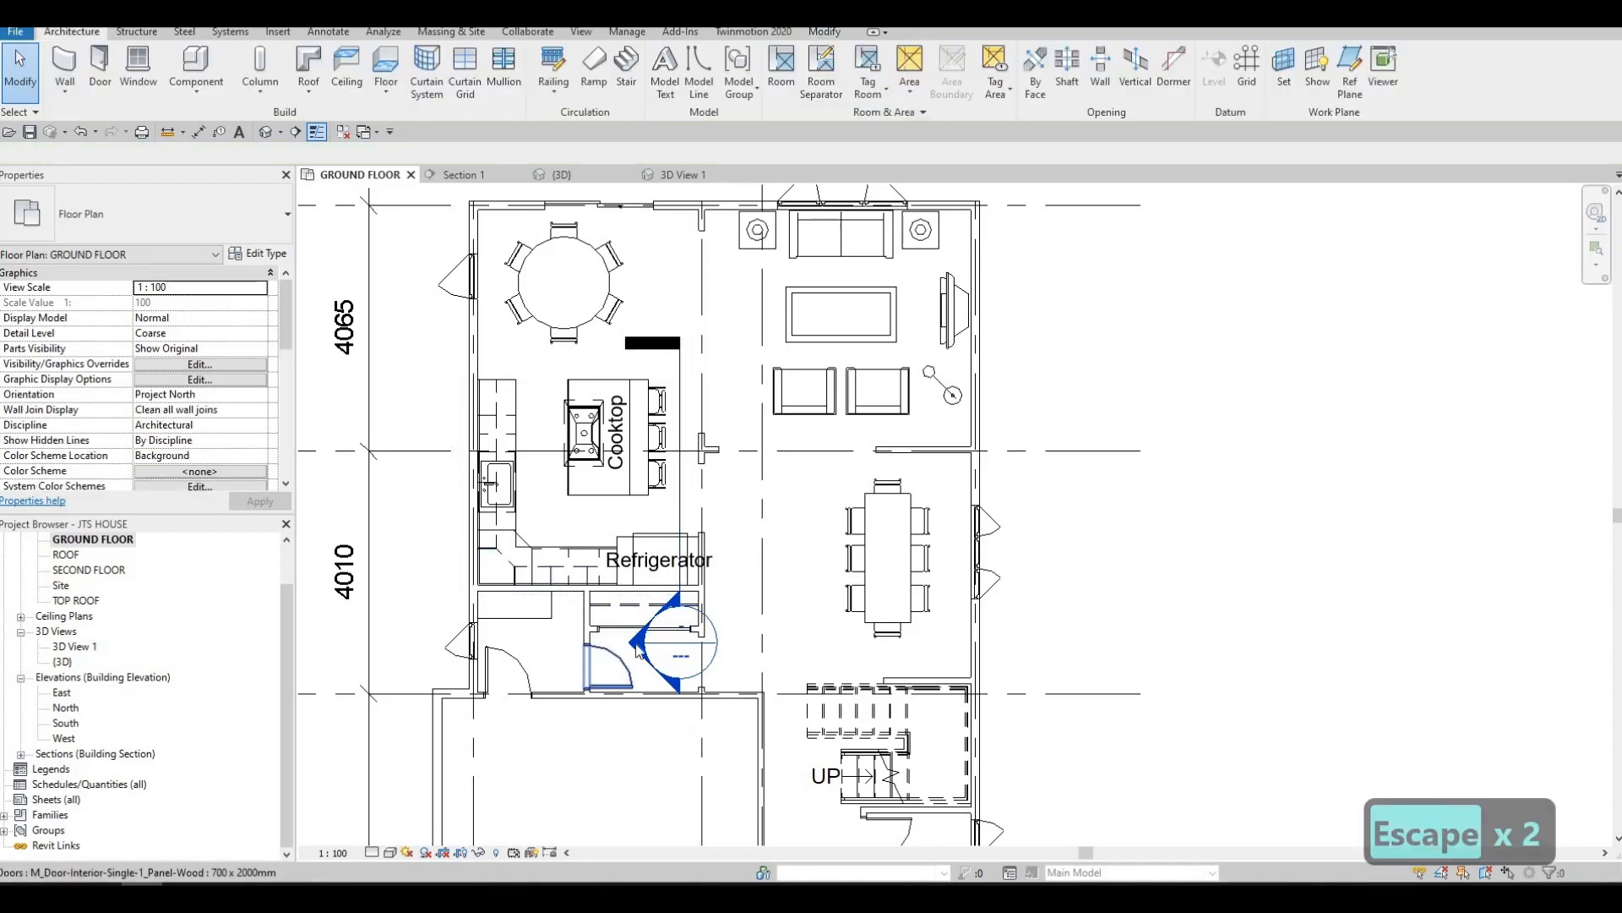
double_click(651, 618)
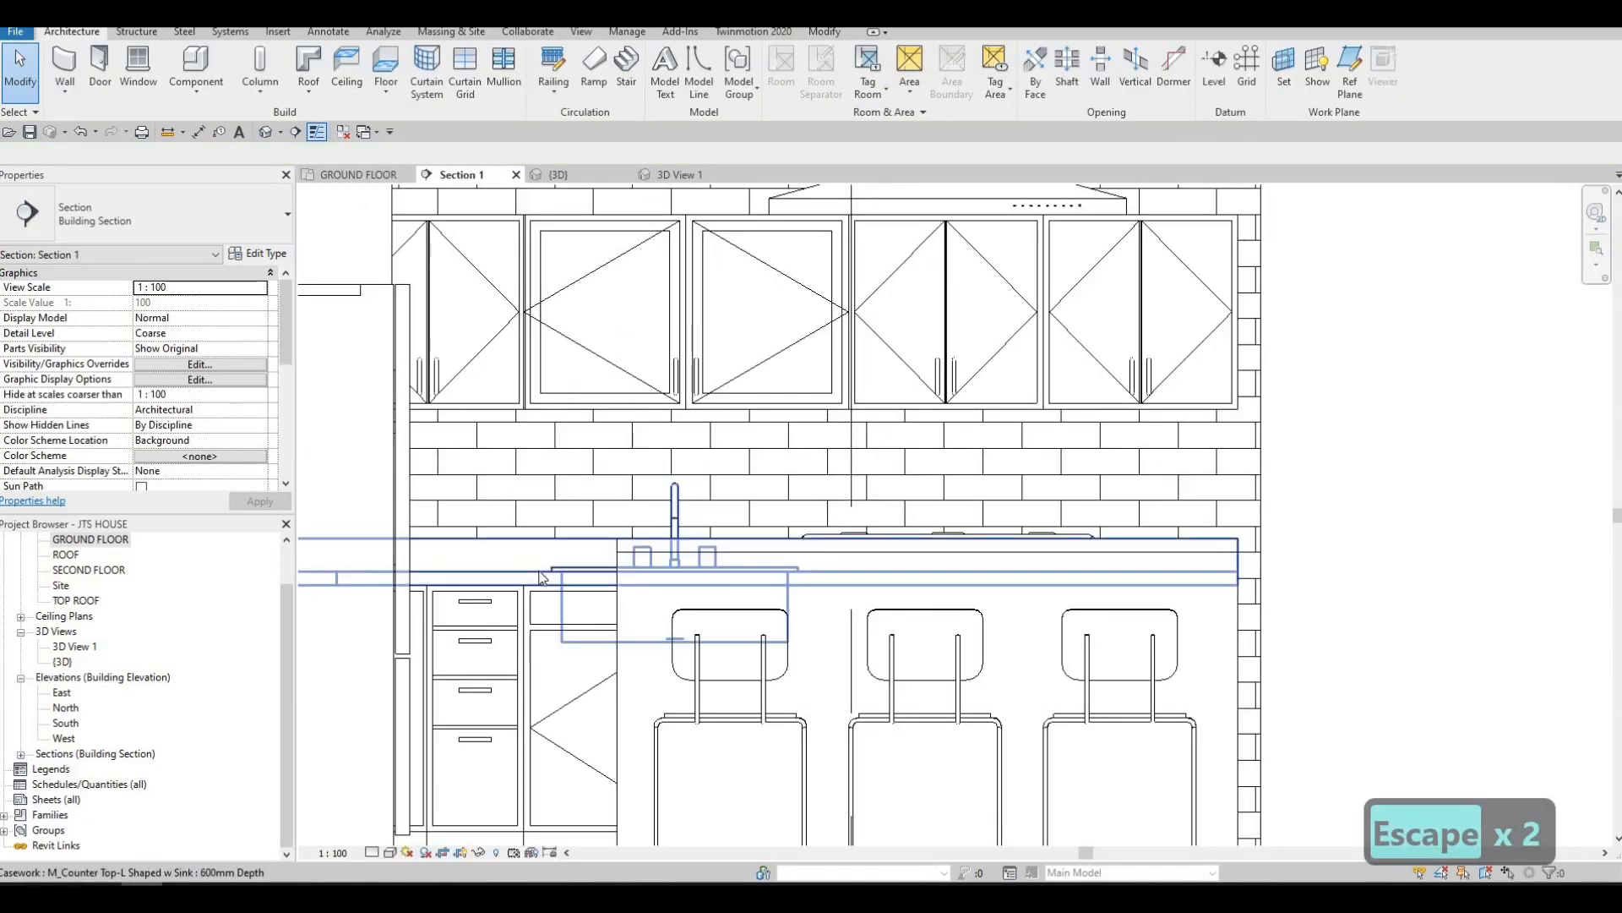
left_click(543, 583)
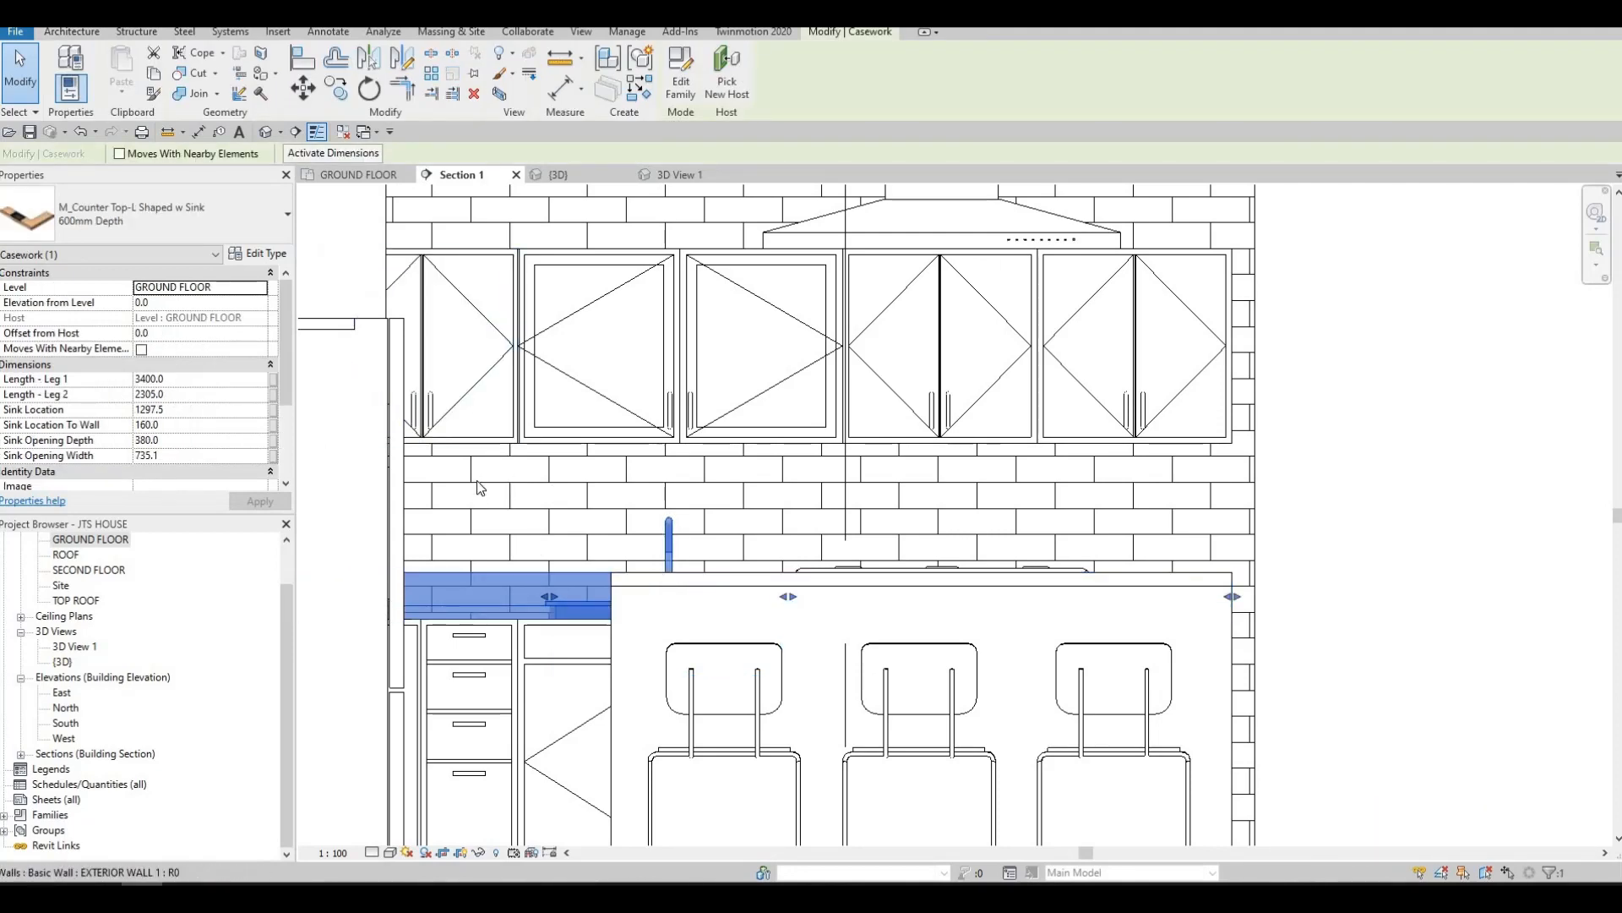
middle_click_drag(501, 575, 511, 536)
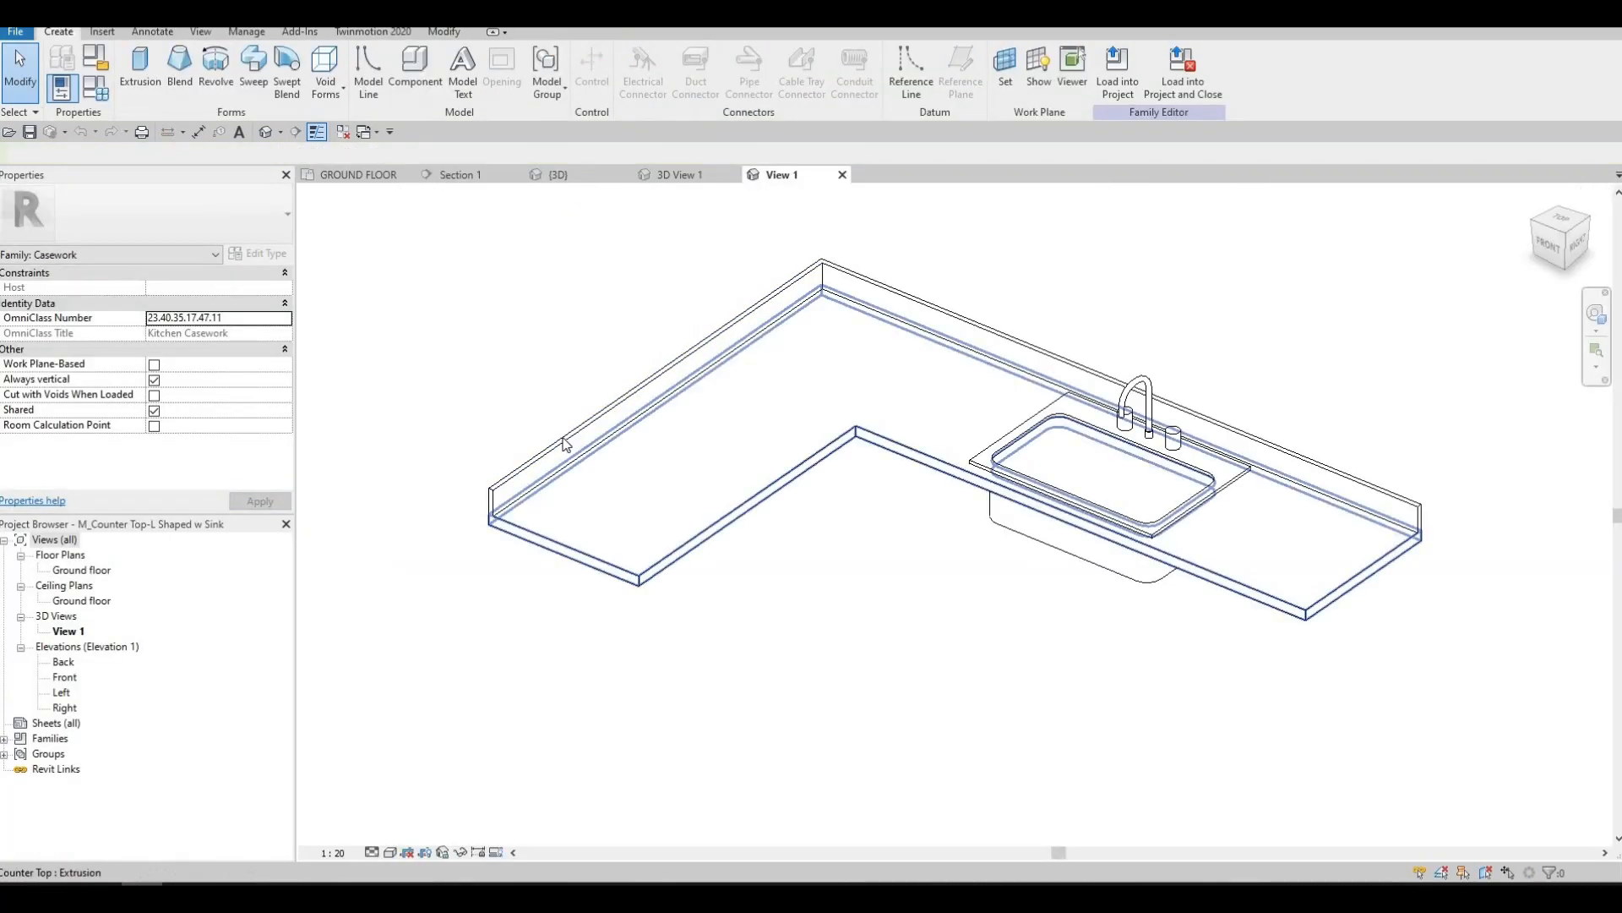
Delete both backsplash strips from the countertop family and reload it into the project, overwriting the existing version
left_click(565, 443)
key("Delete")
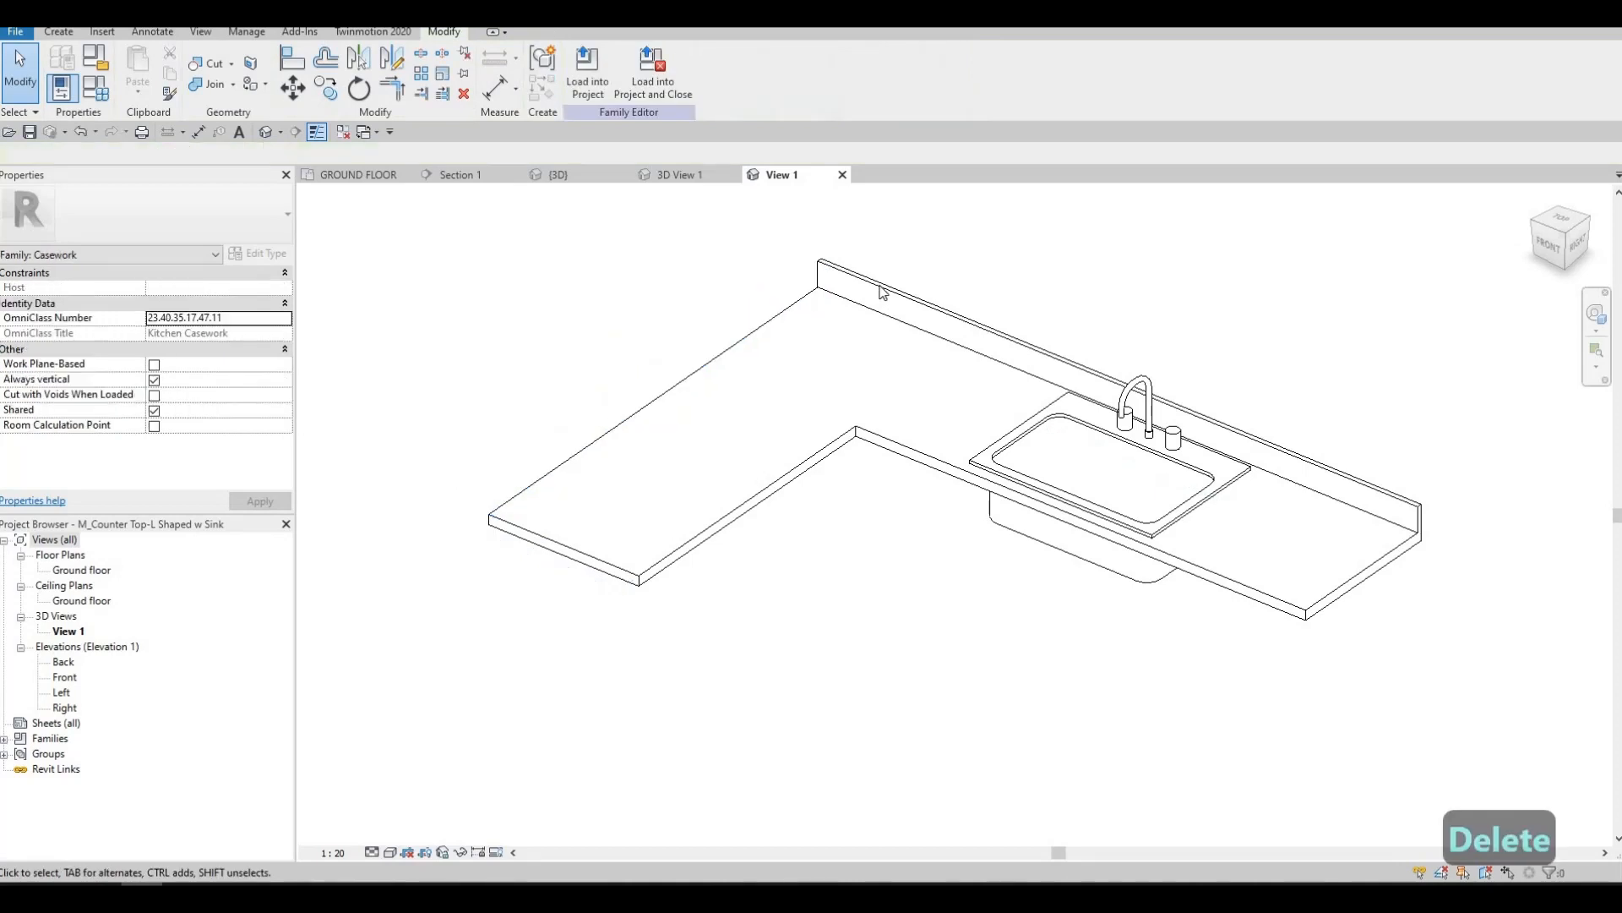
left_click(873, 323)
key("Delete")
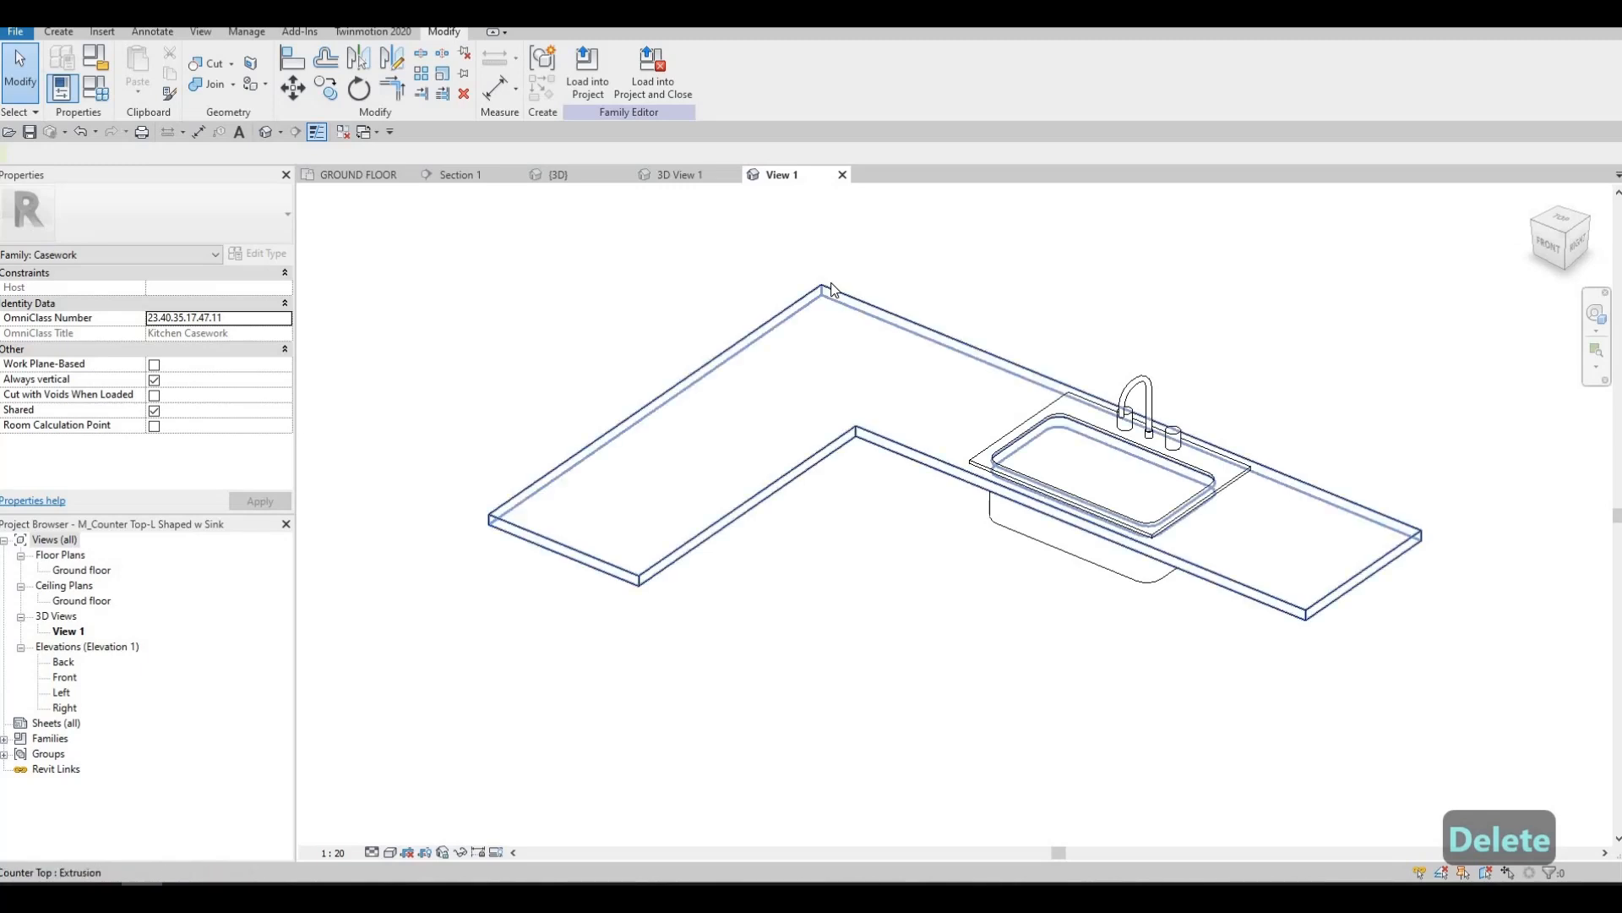
key("F1")
key("F1")
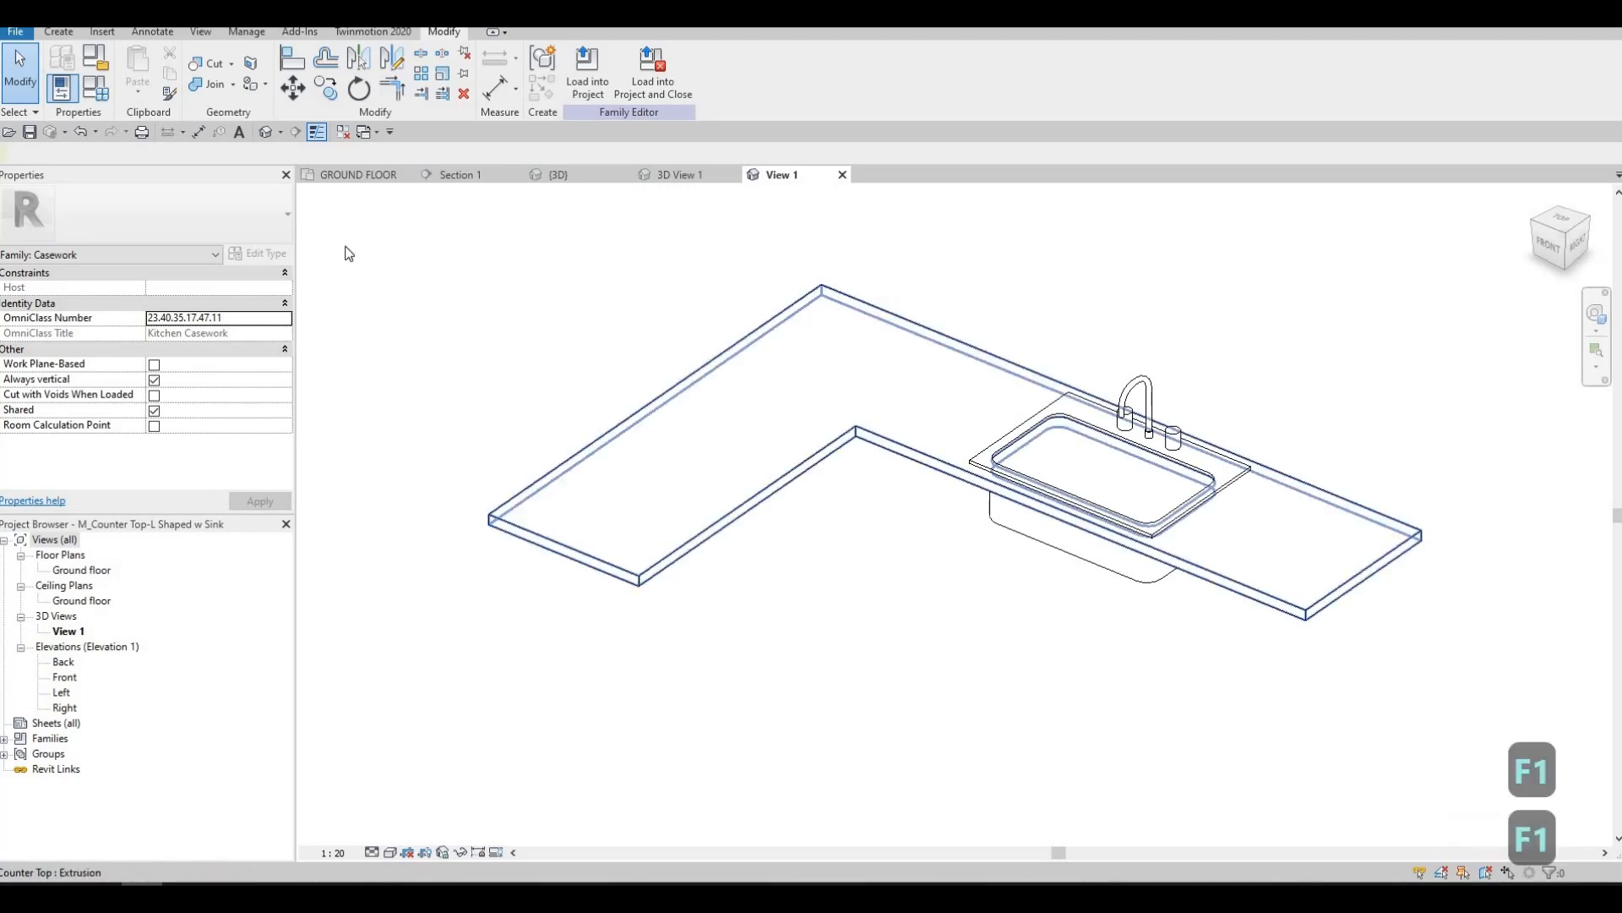
left_click(596, 81)
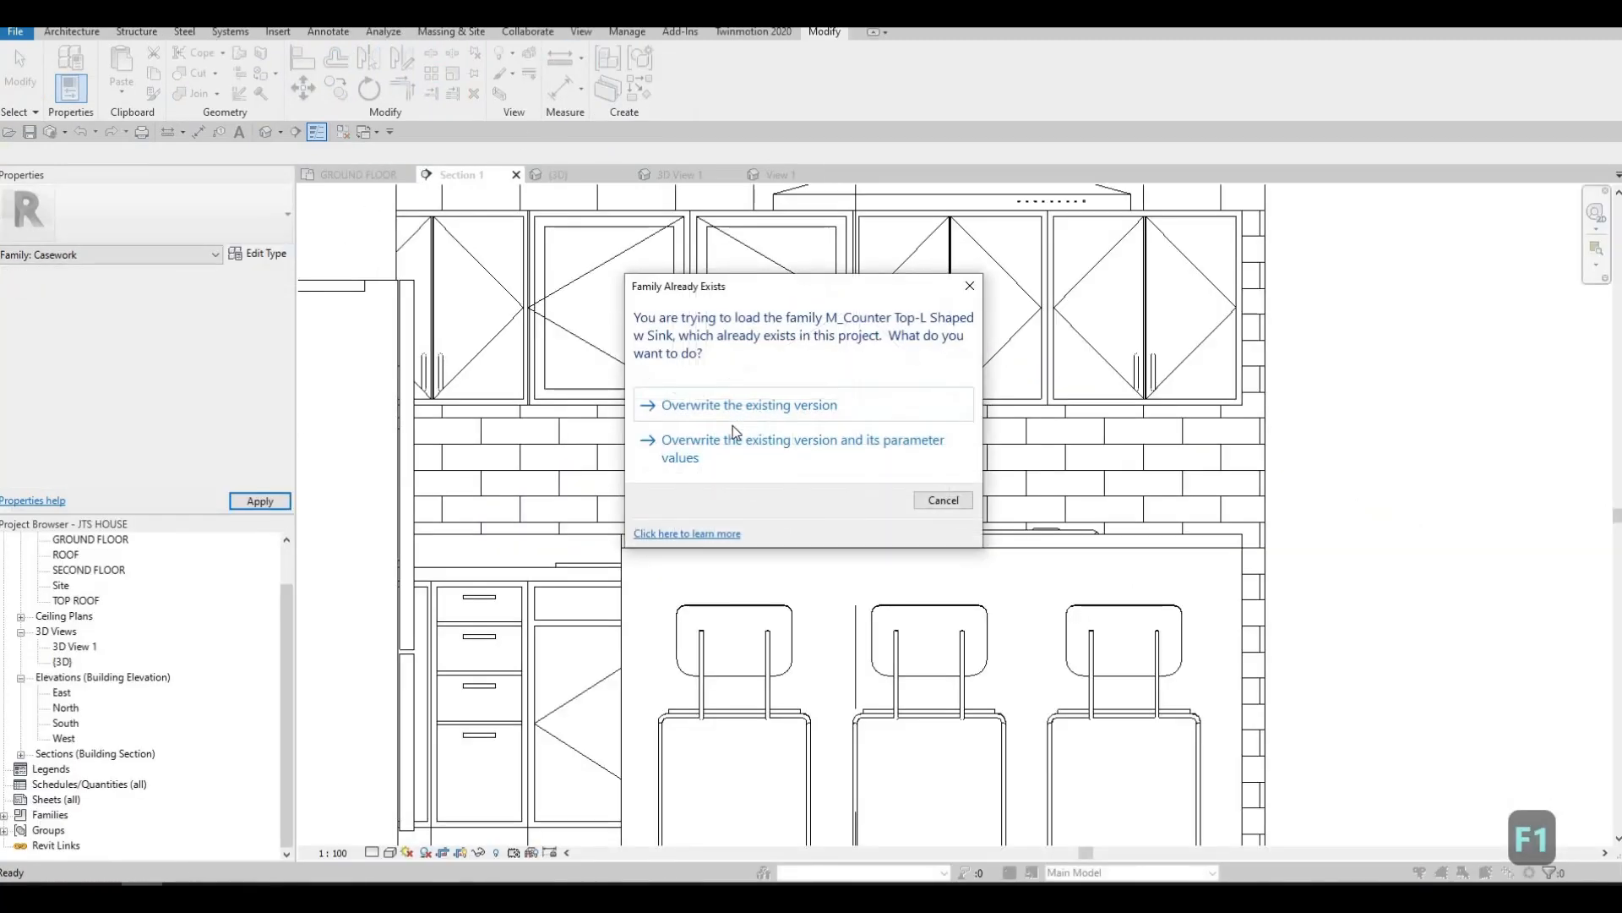
left_click(744, 407)
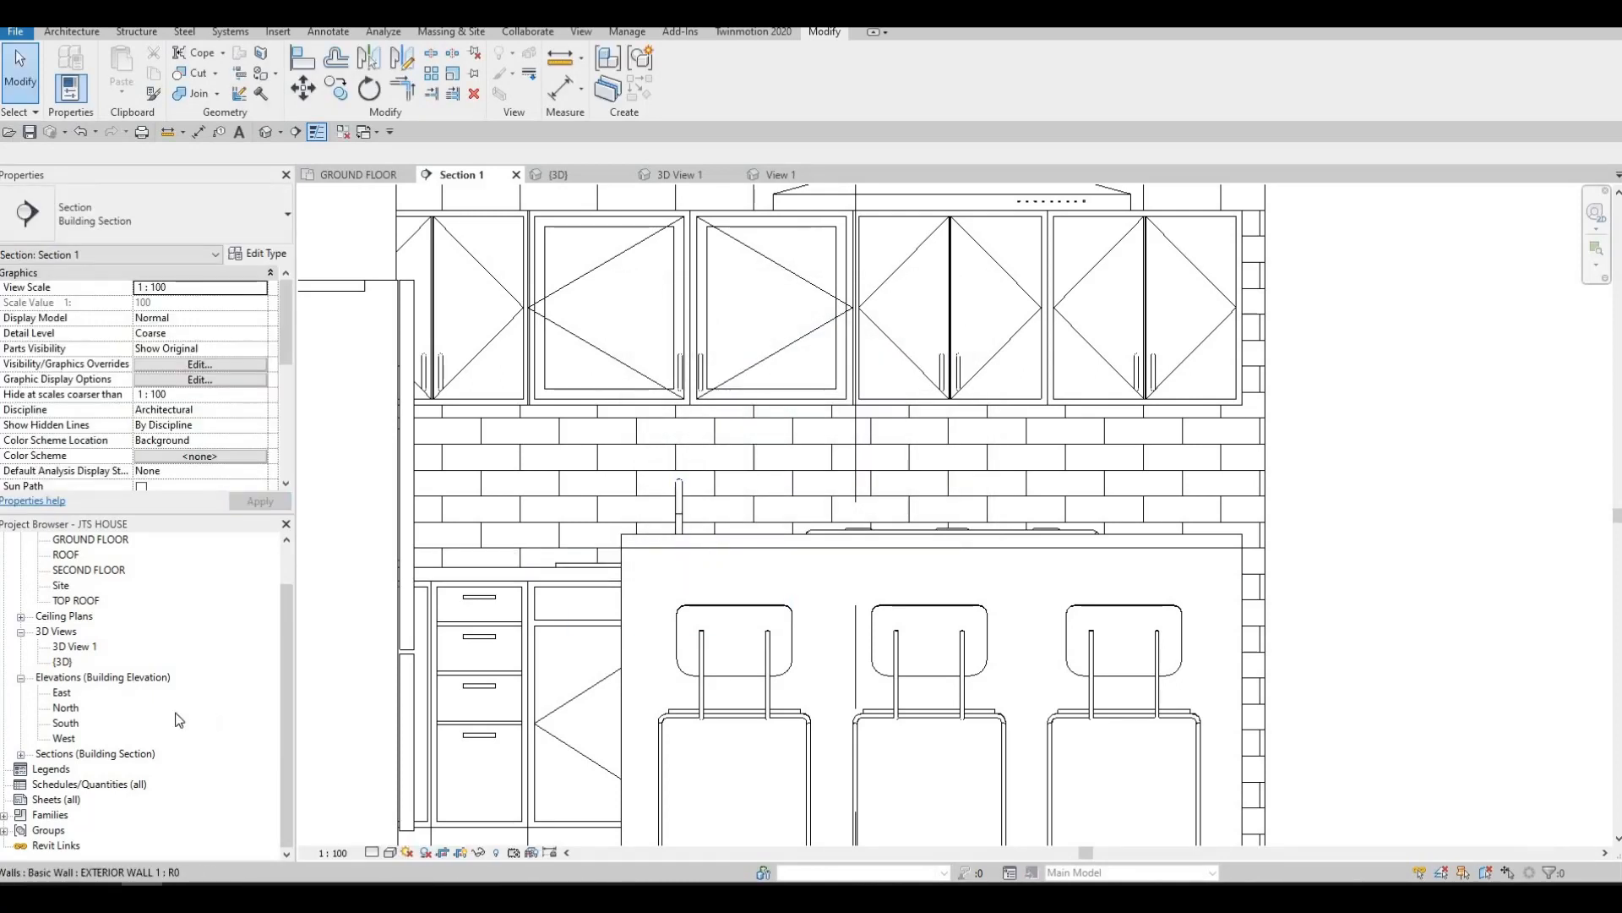
Widen the Section 1 crop region beyond the cabinets' end toward the dining area
scroll(68, 617, "up", 1)
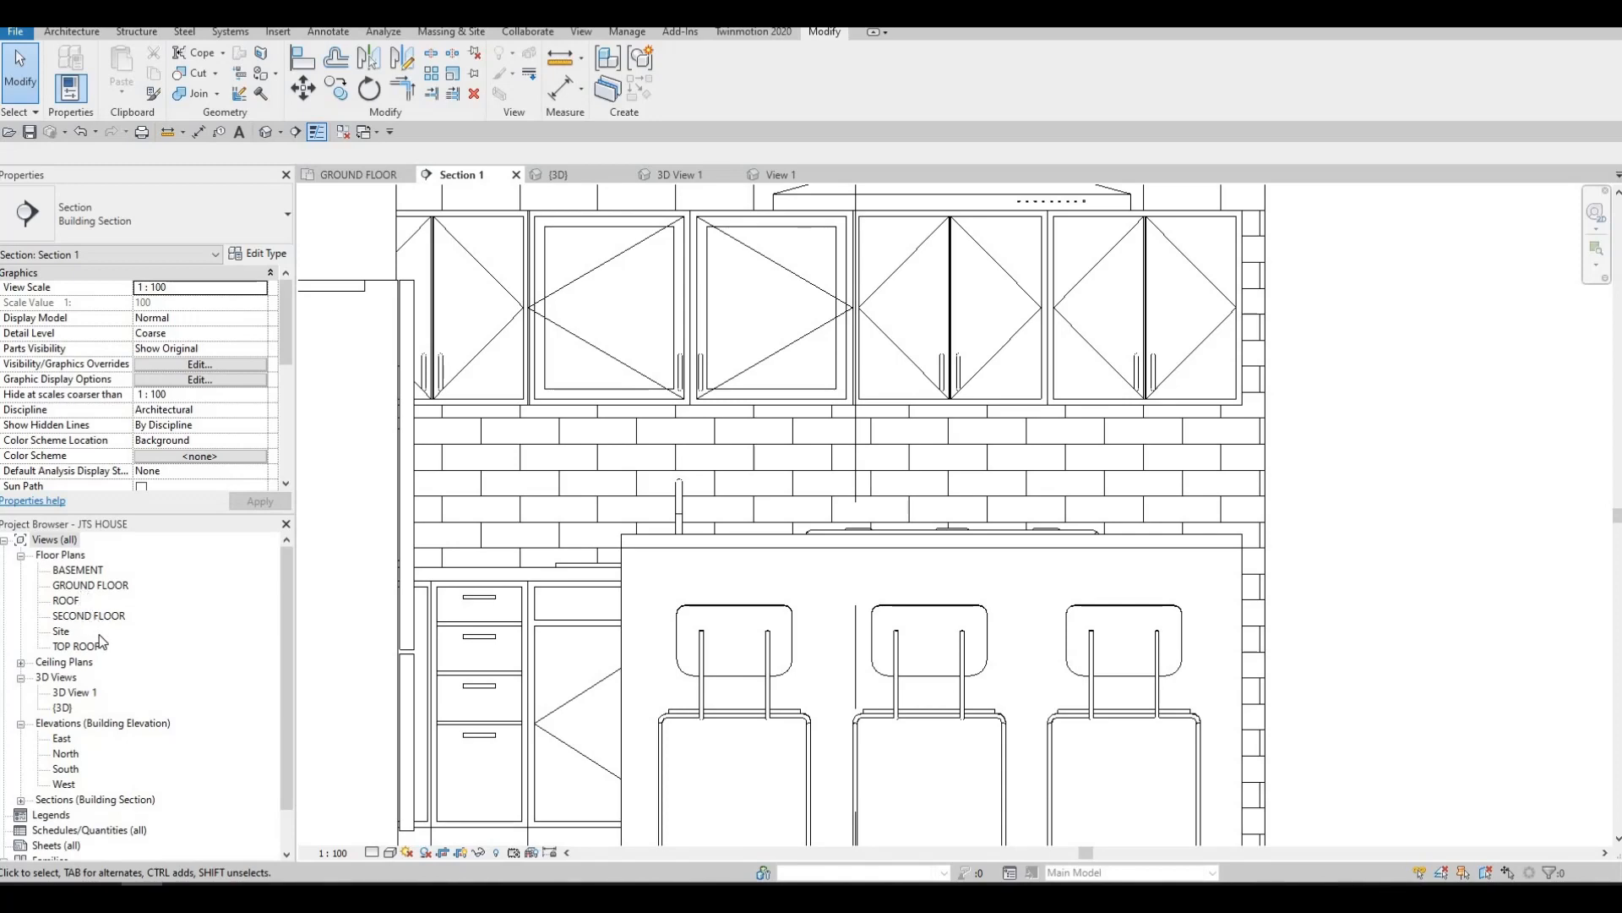
scroll(602, 593, "down", 3)
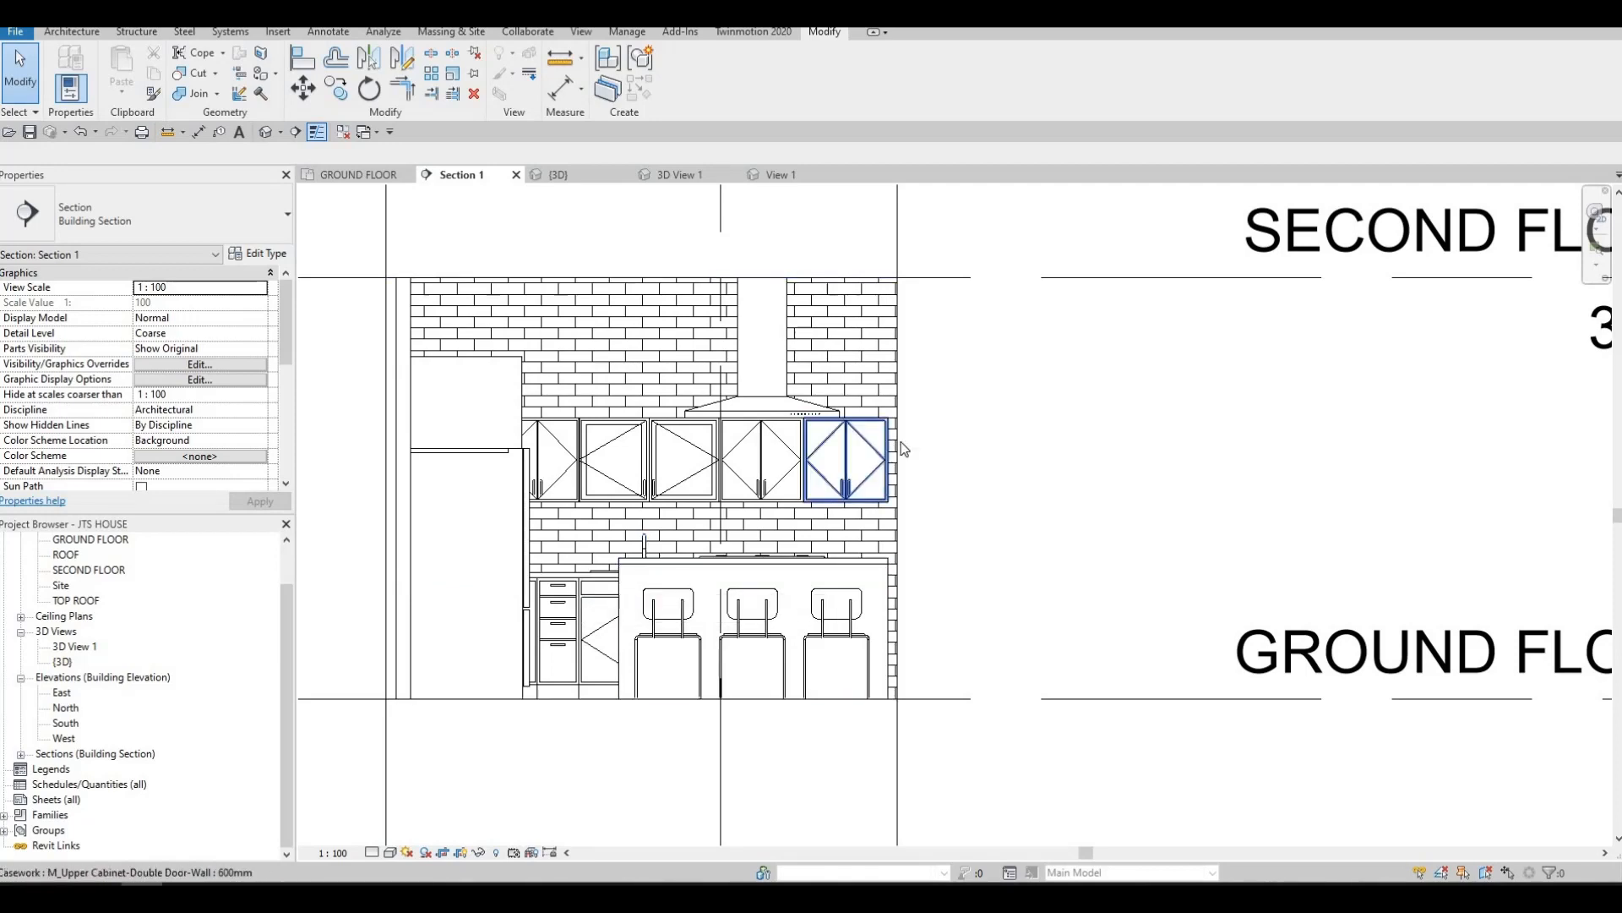
left_click(898, 488)
left_click_drag(898, 488, 1033, 488)
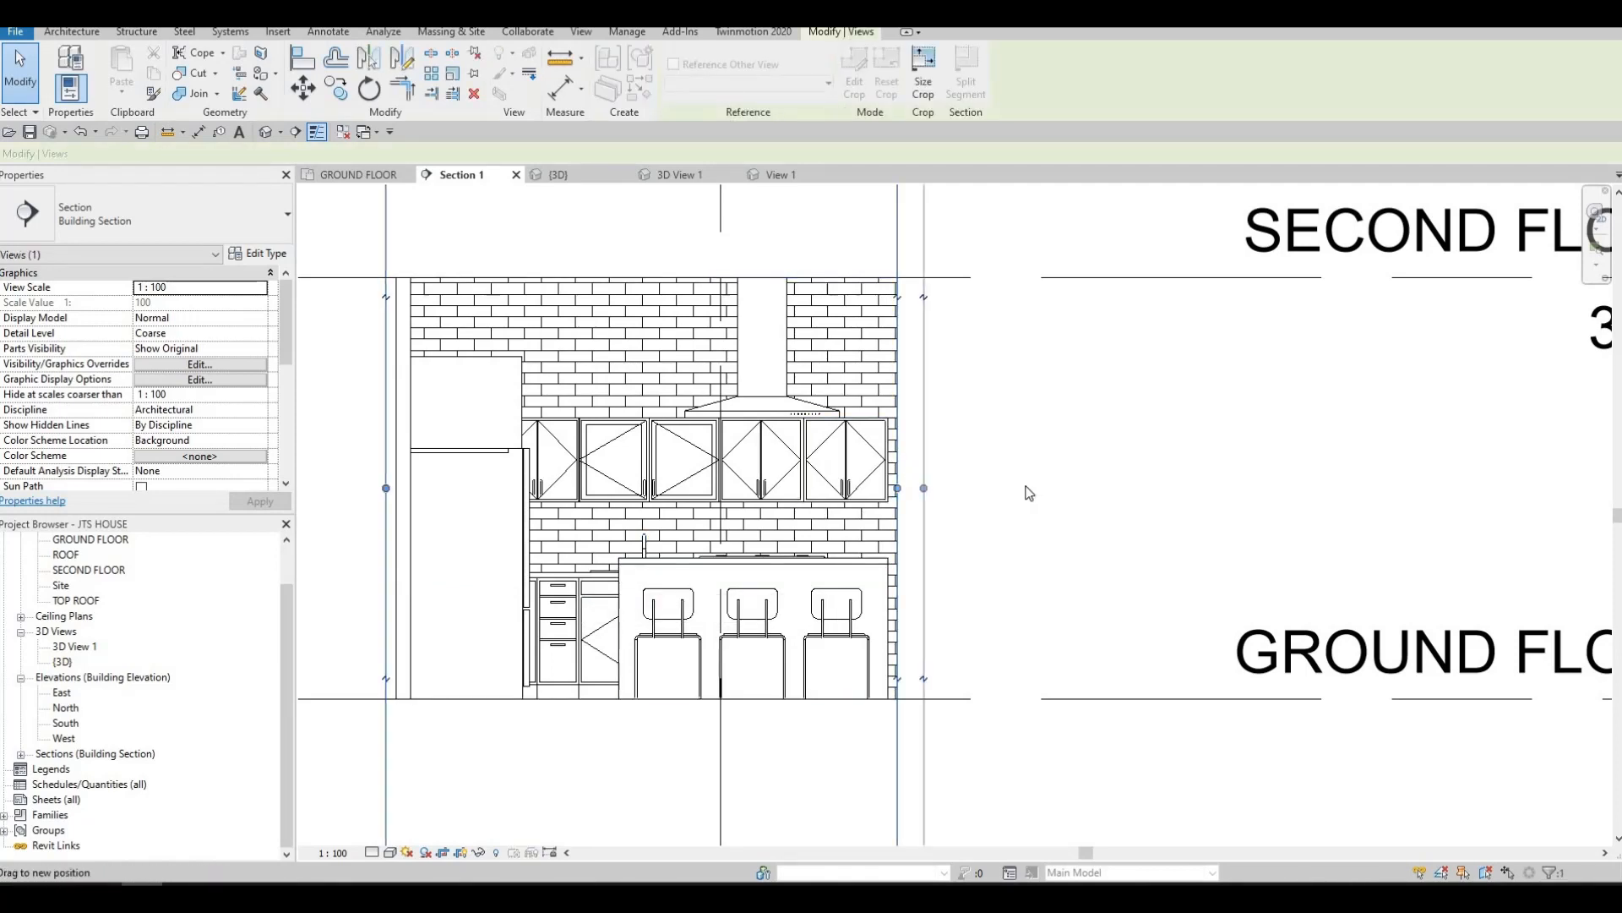
scroll(1115, 590, "down", 3)
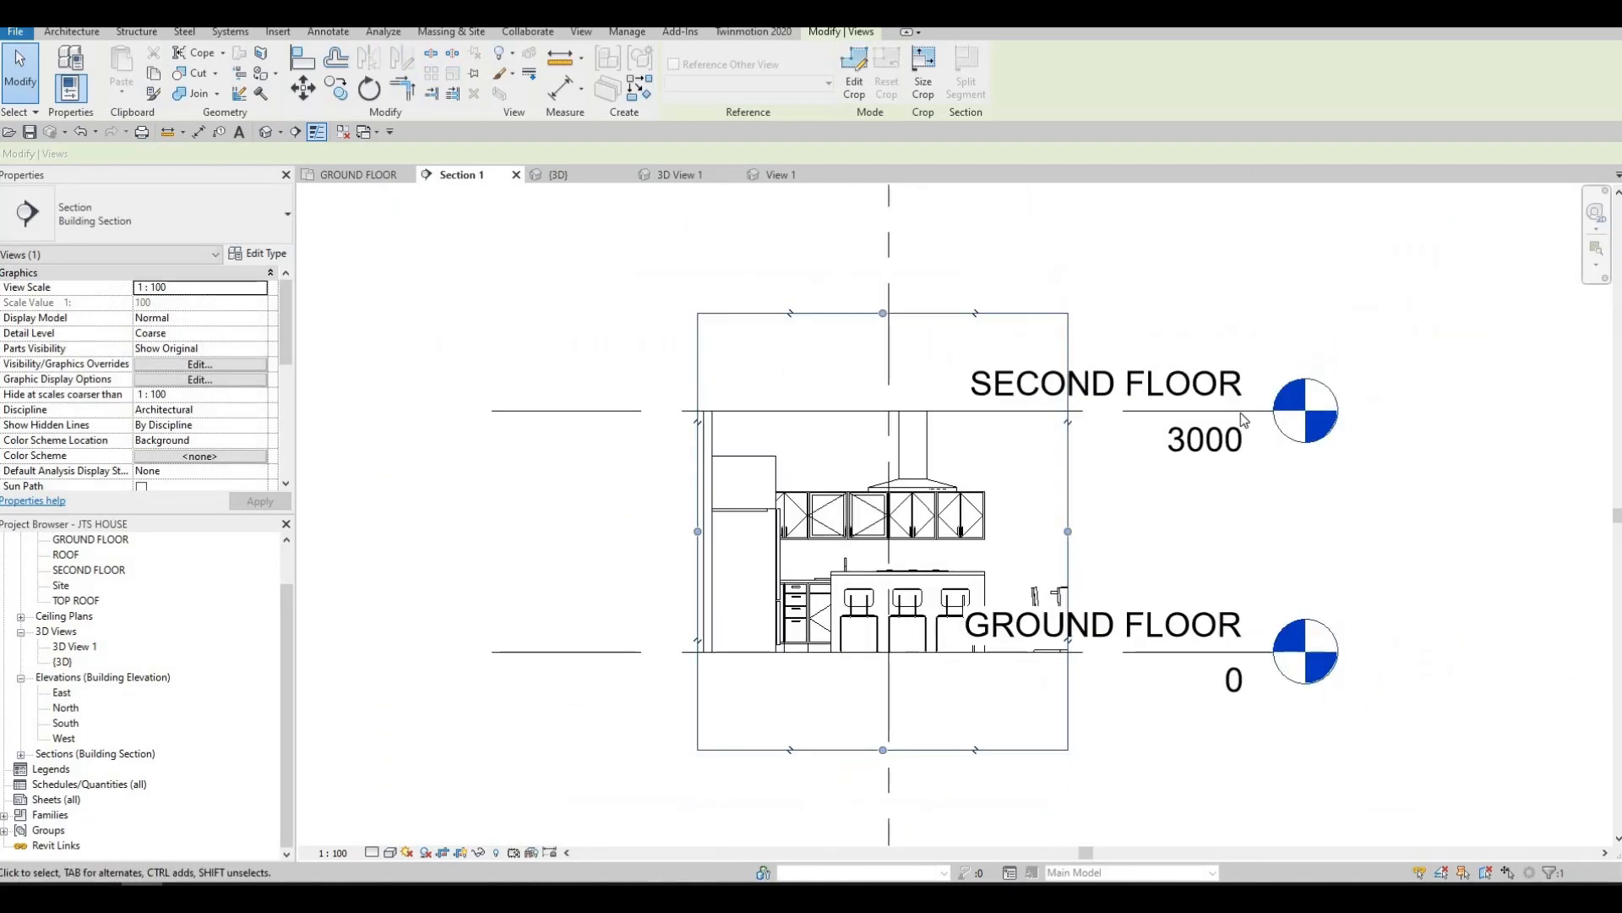
key("Escape")
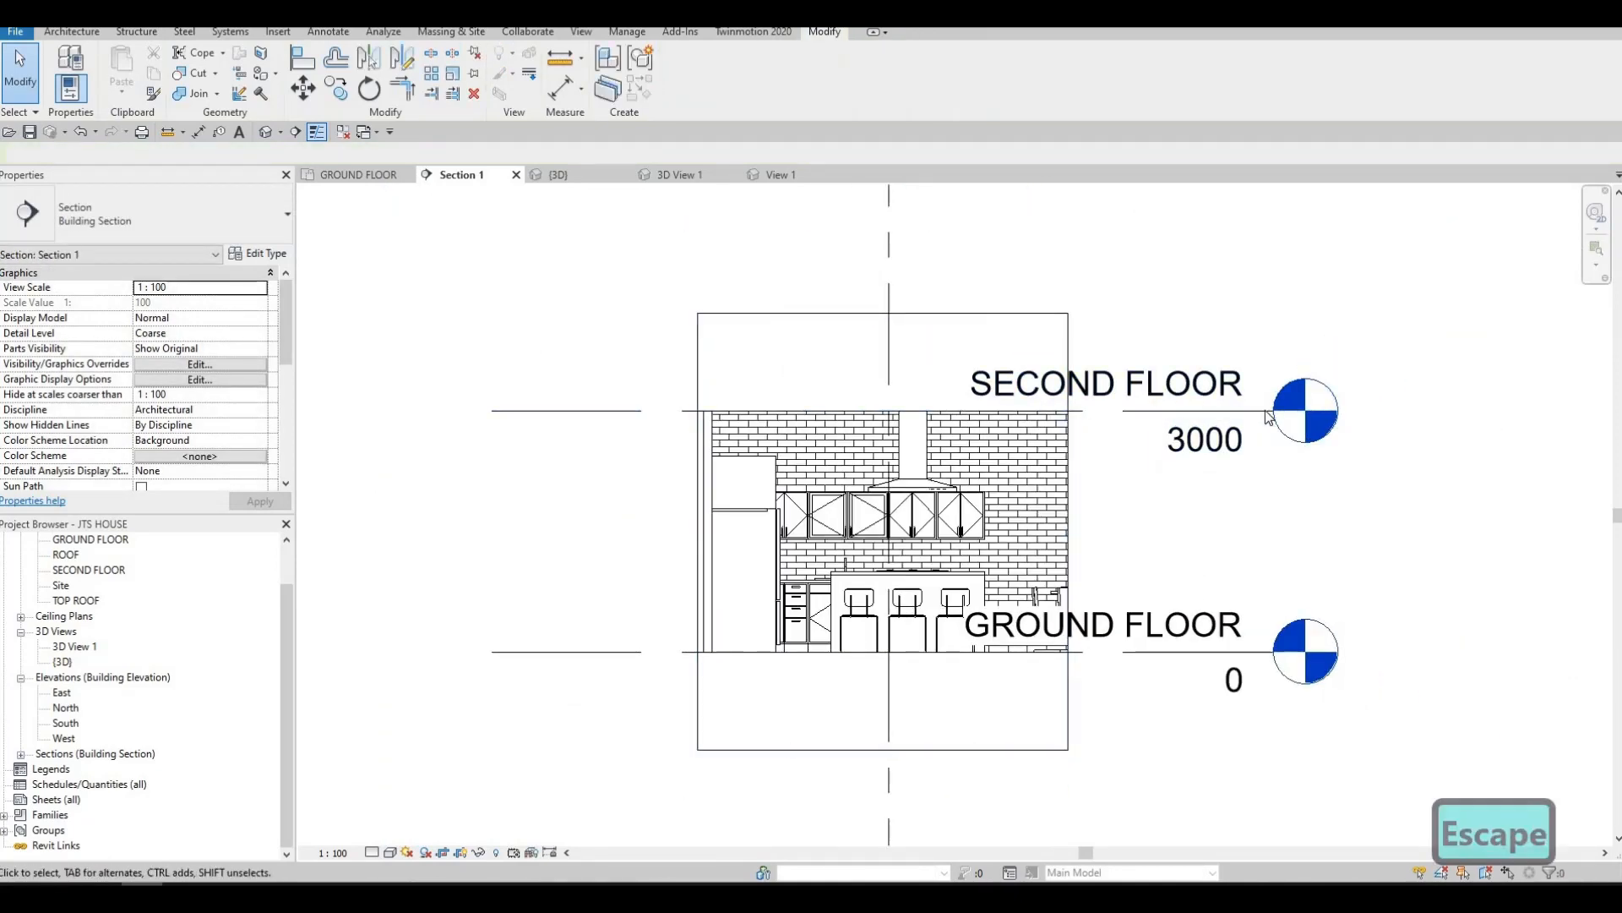
Move the SECOND FLOOR and GROUND FLOOR level heads farther away from the section's crop boundary
left_click(1272, 412)
left_click_drag(1384, 408, 1545, 407)
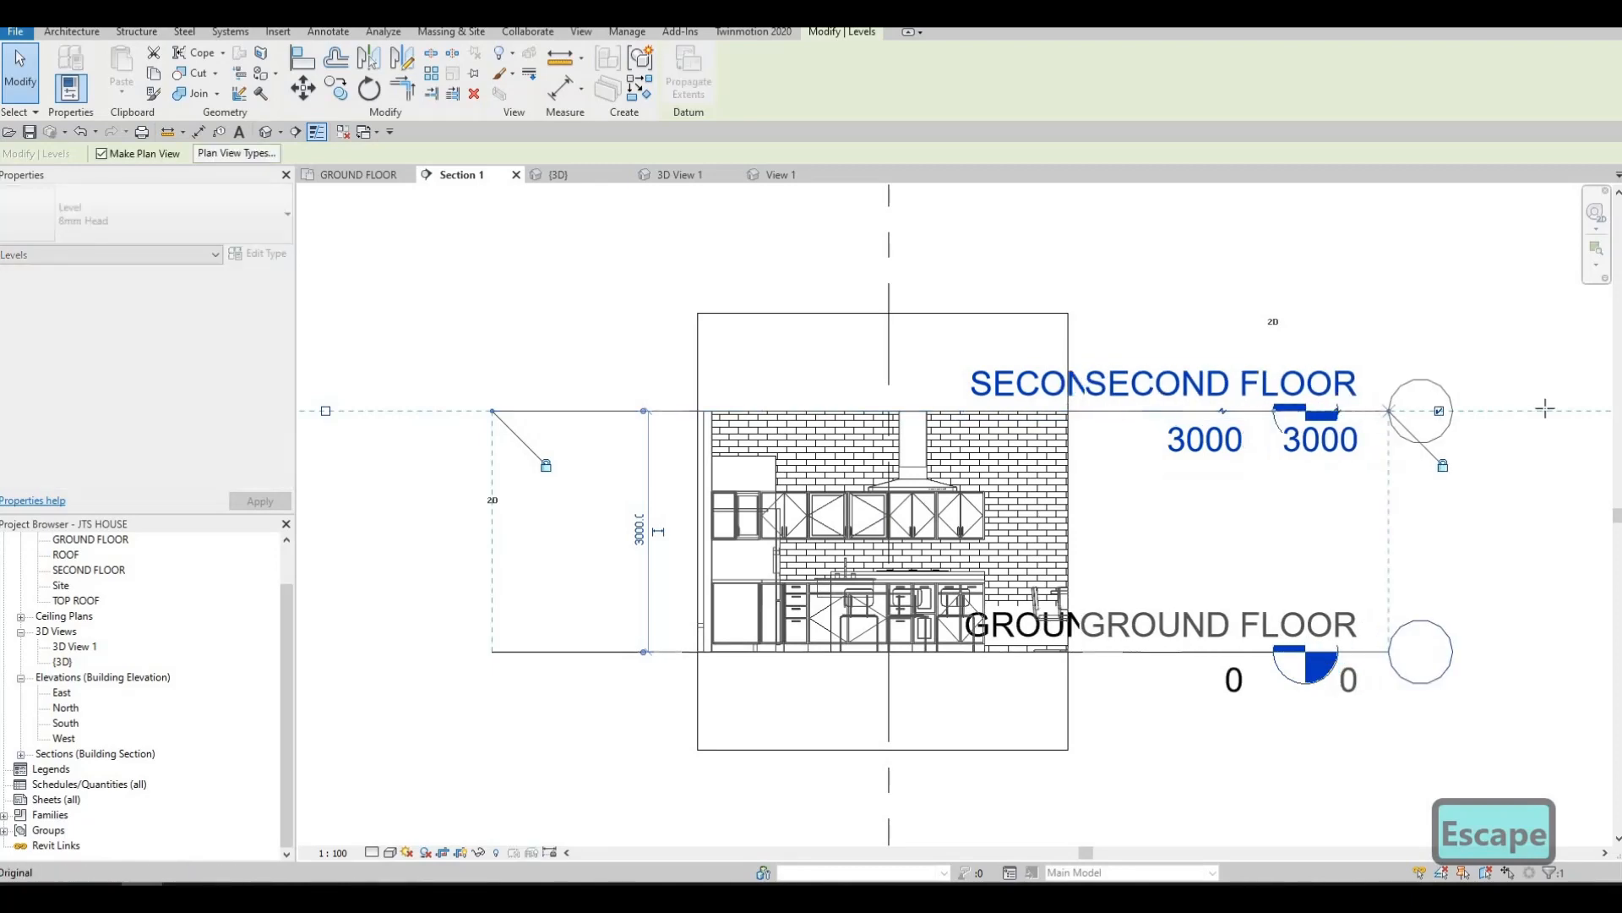
key("Escape")
scroll(869, 607, "up", 3)
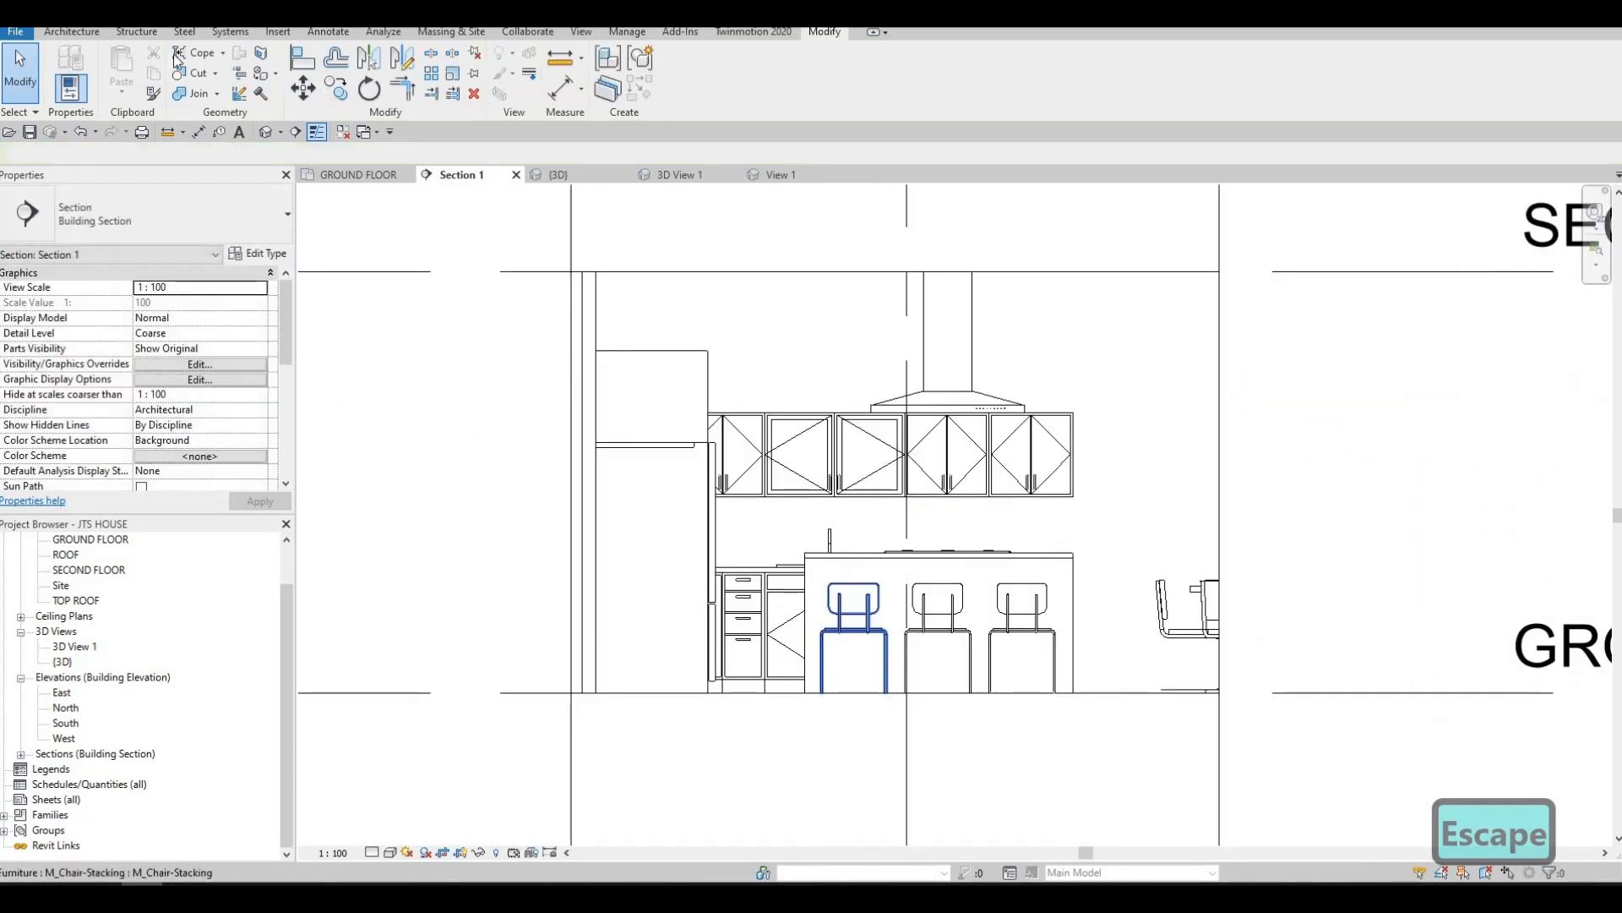
Create an in-place Generic Models component and start an extrusion on the exterior wall face behind the cabinets
left_click(78, 33)
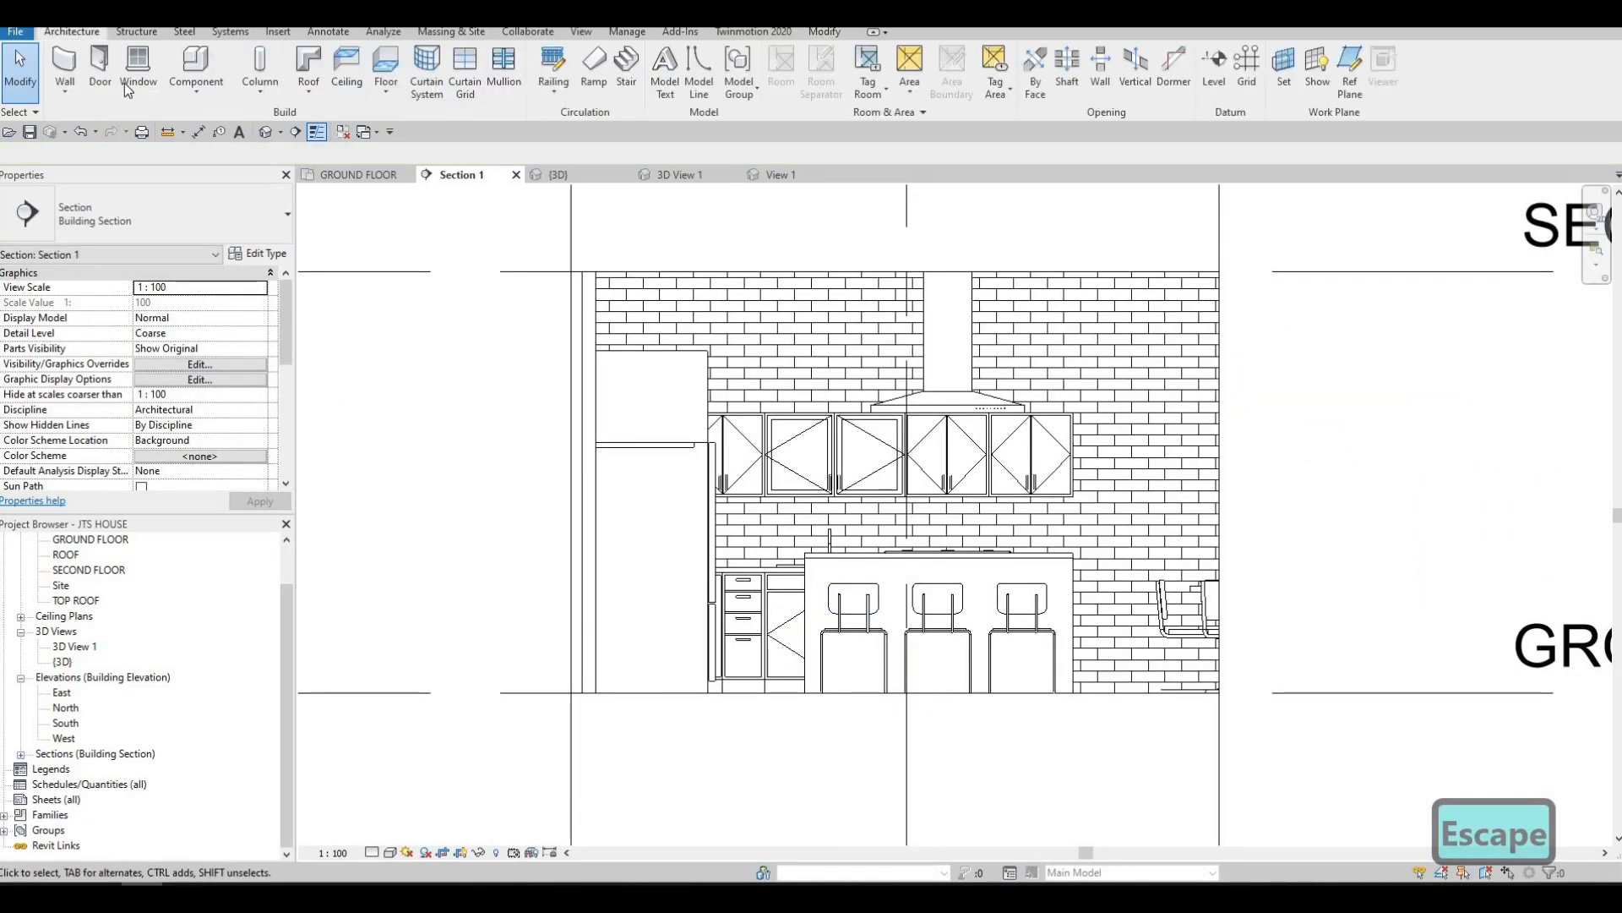
left_click(178, 89)
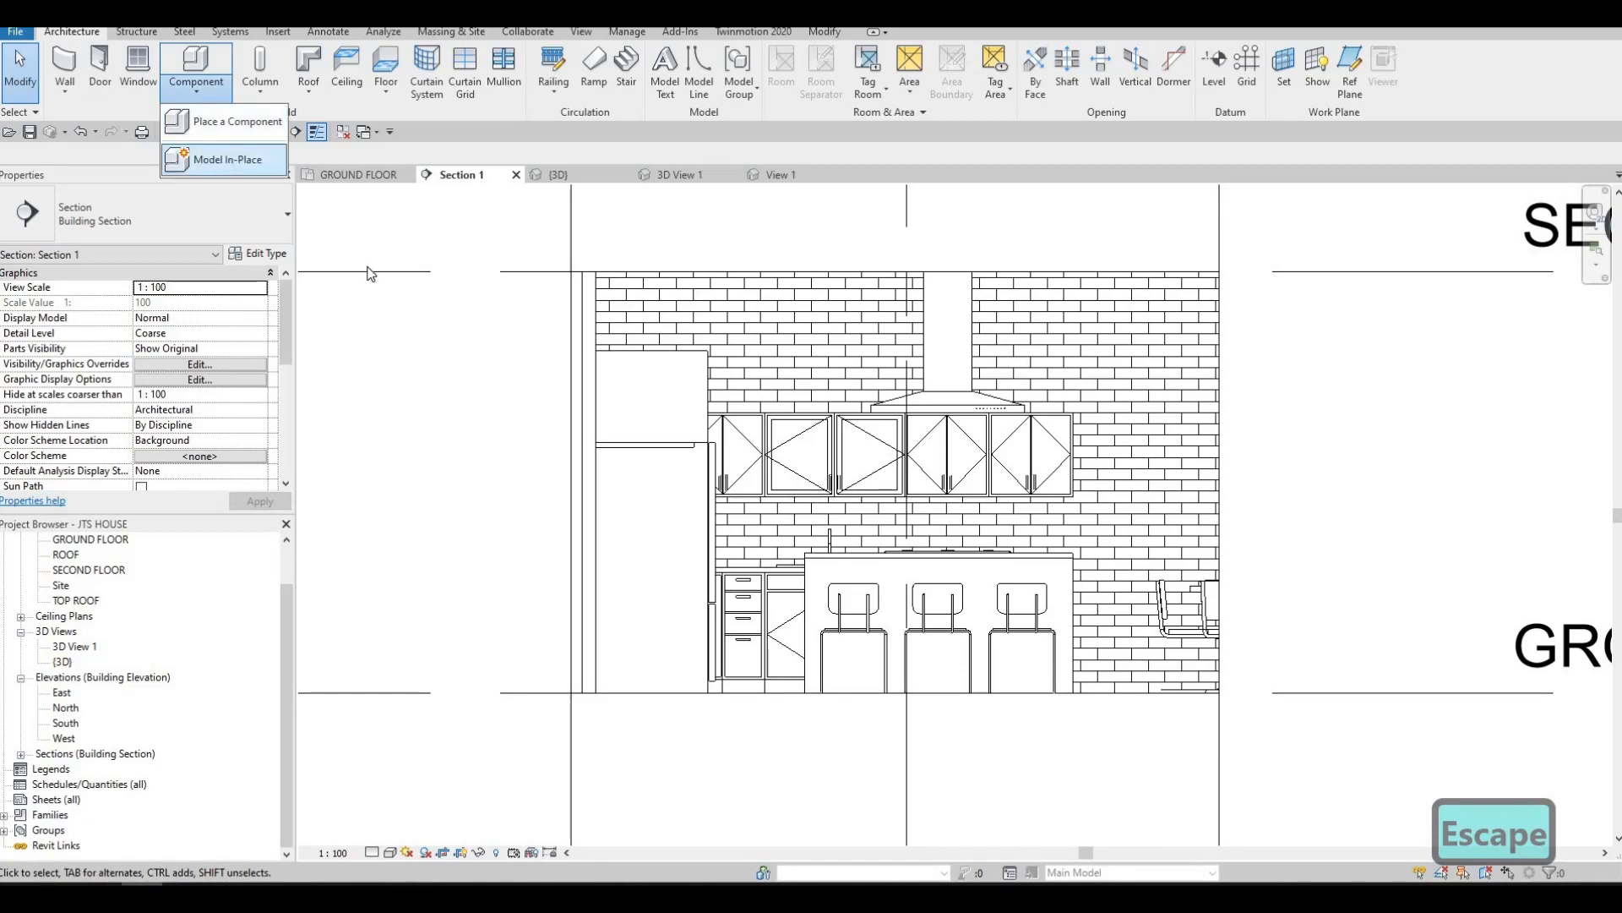
scroll(747, 416, "down", 3)
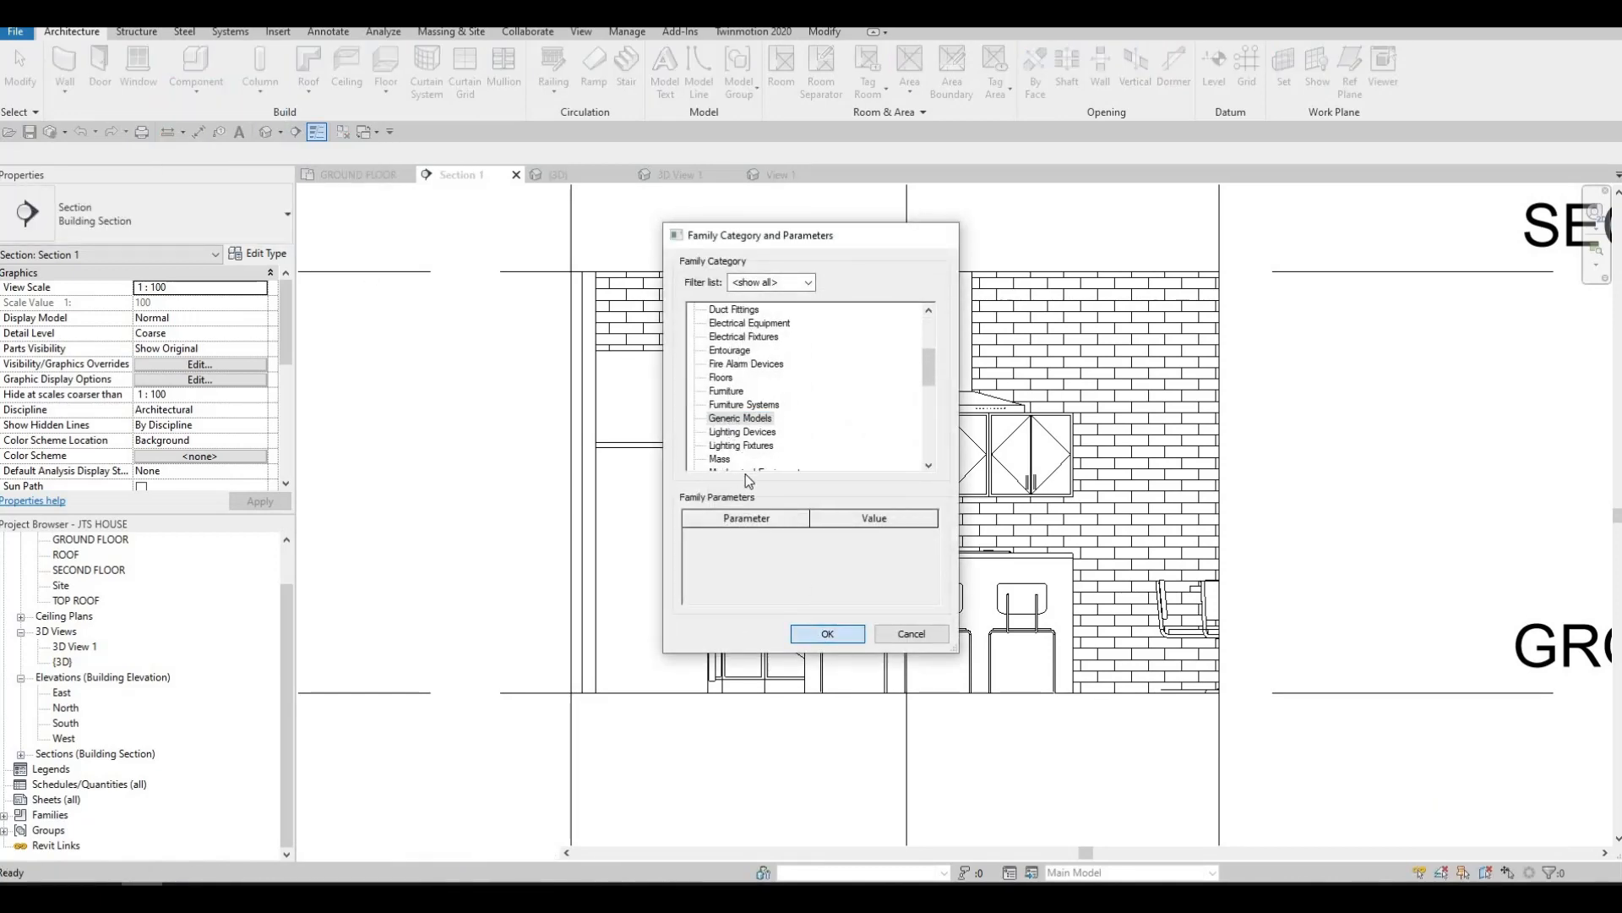
double_click(740, 419)
left_click(812, 478)
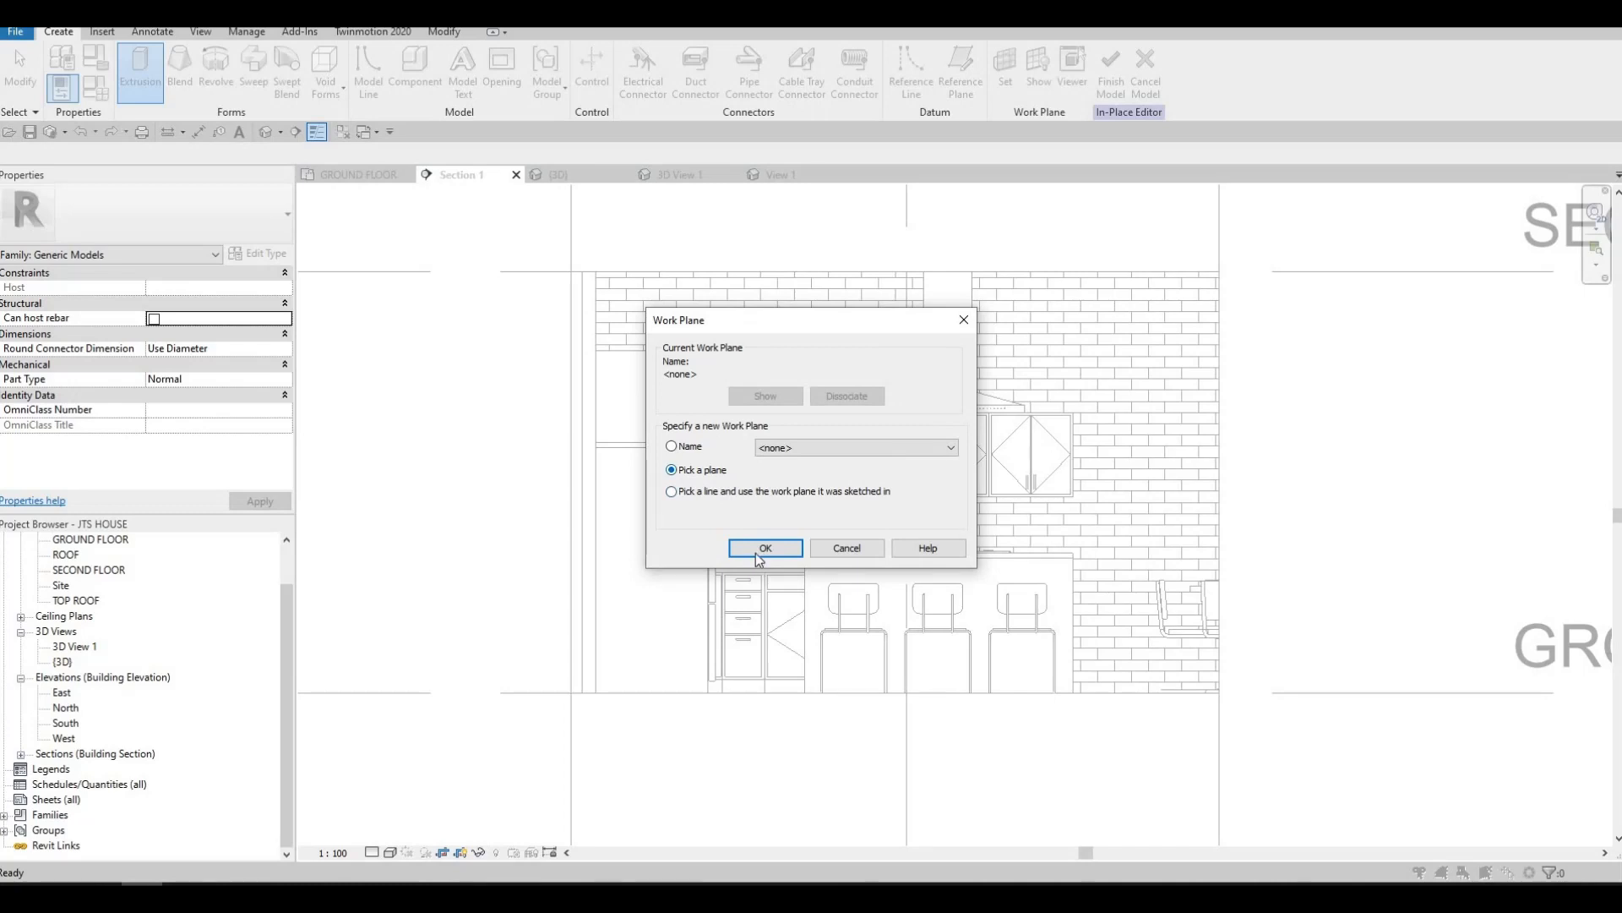
key("Return")
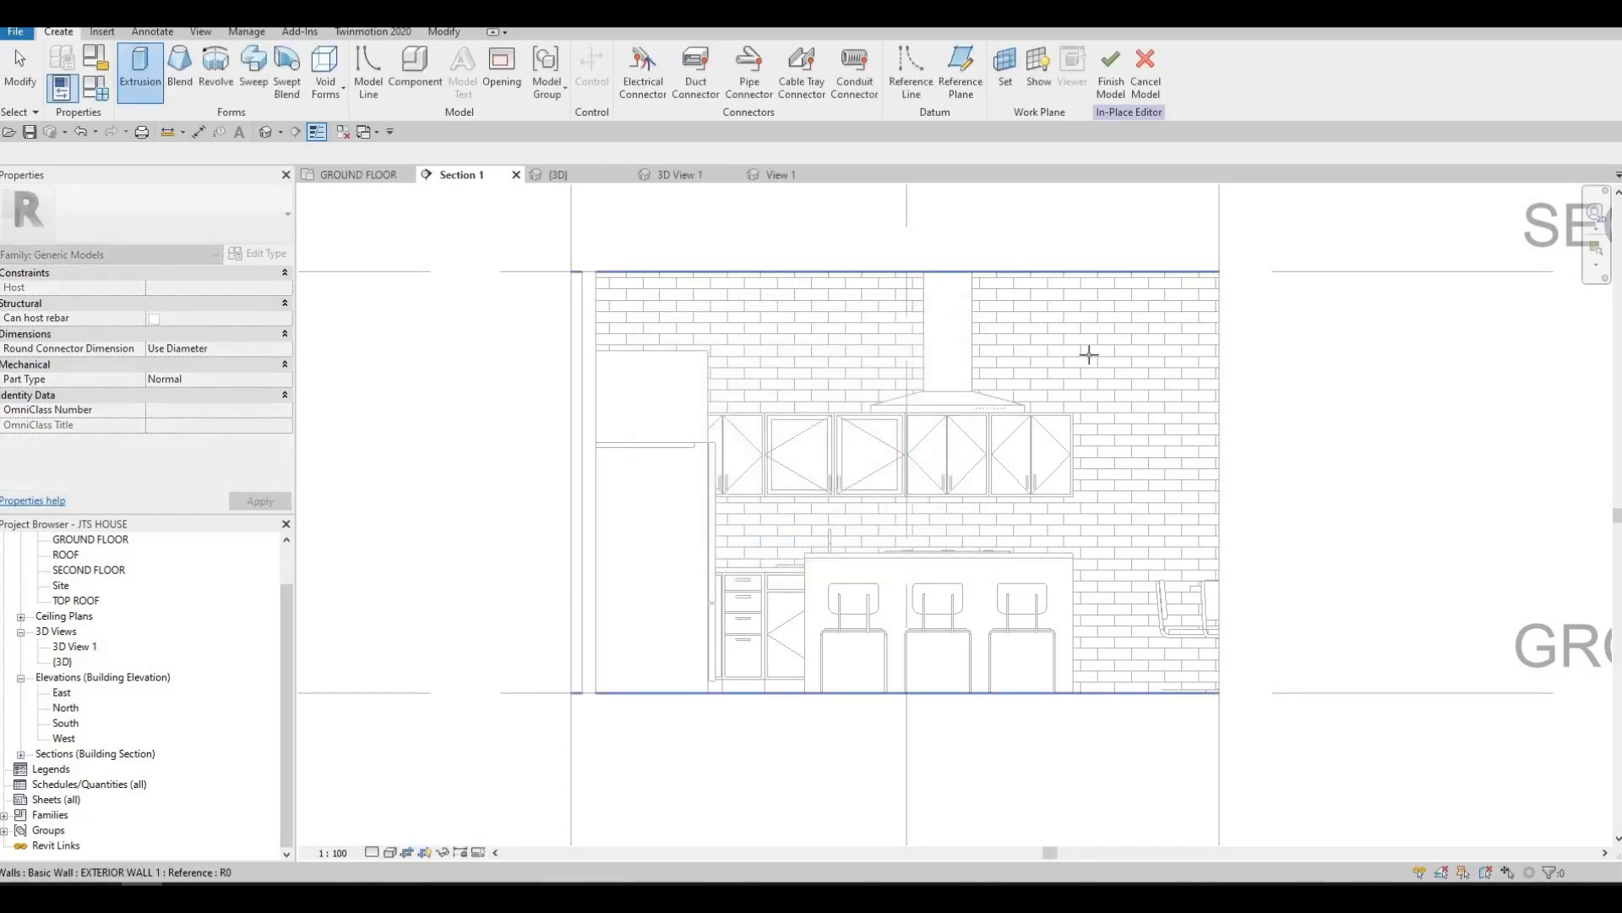
left_click(1089, 354)
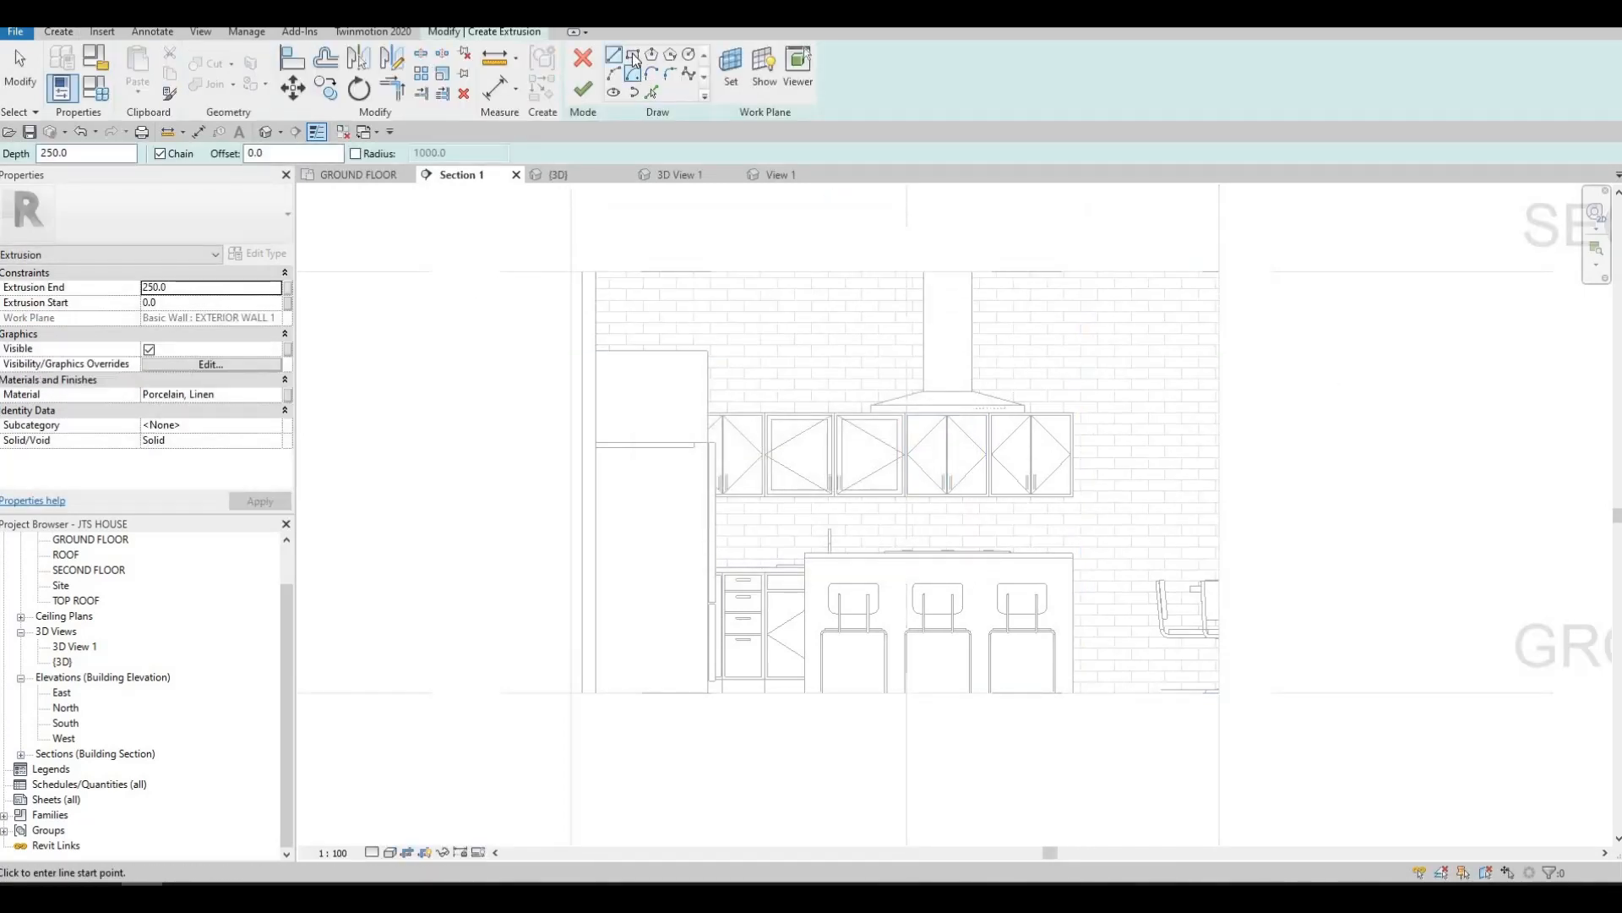
Sketch a backsplash rectangle about 2409 mm long and 500 mm high between the upper cabinets and the countertop
left_click(724, 489)
scroll(699, 482, "up", 4)
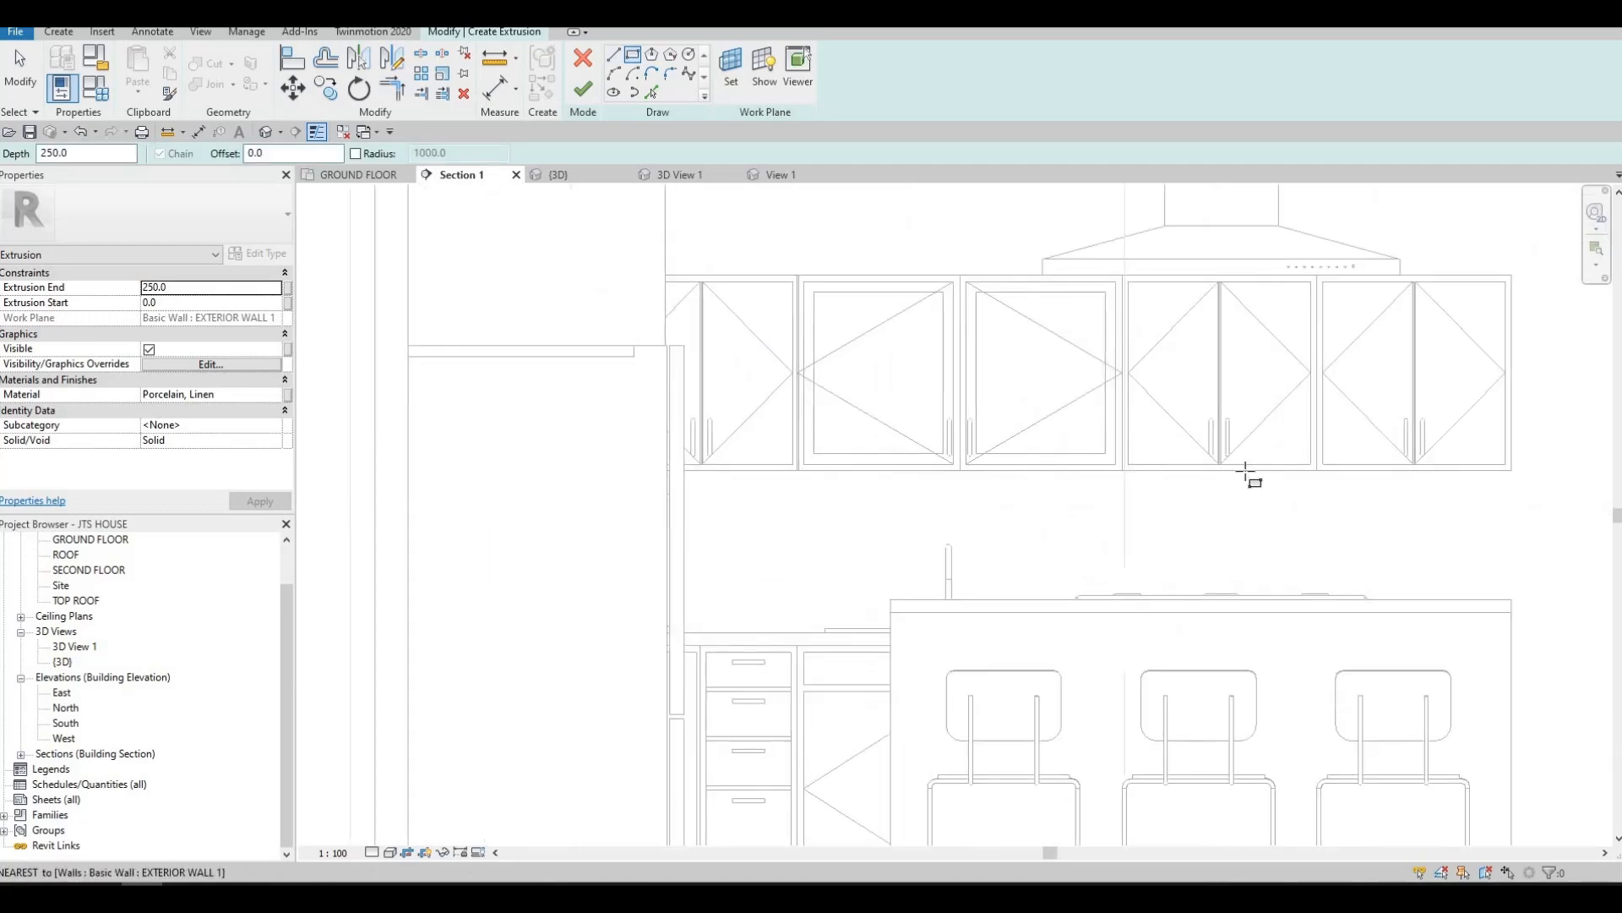
left_click(1509, 470)
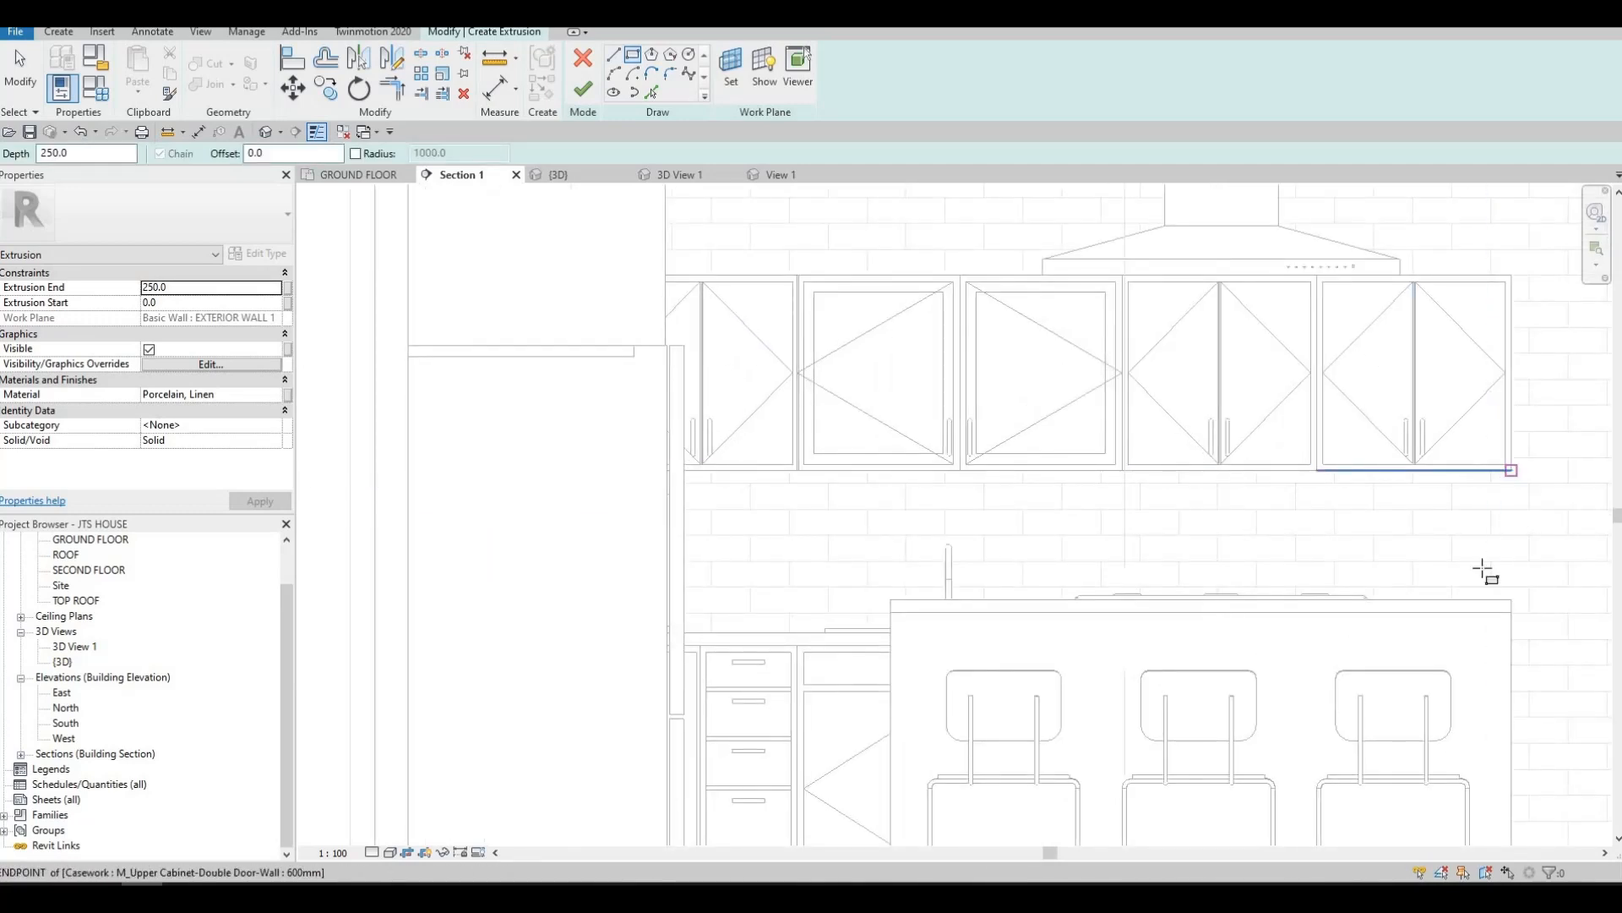
middle_click_drag(1369, 627, 1365, 628)
middle_click_drag(741, 638, 717, 601)
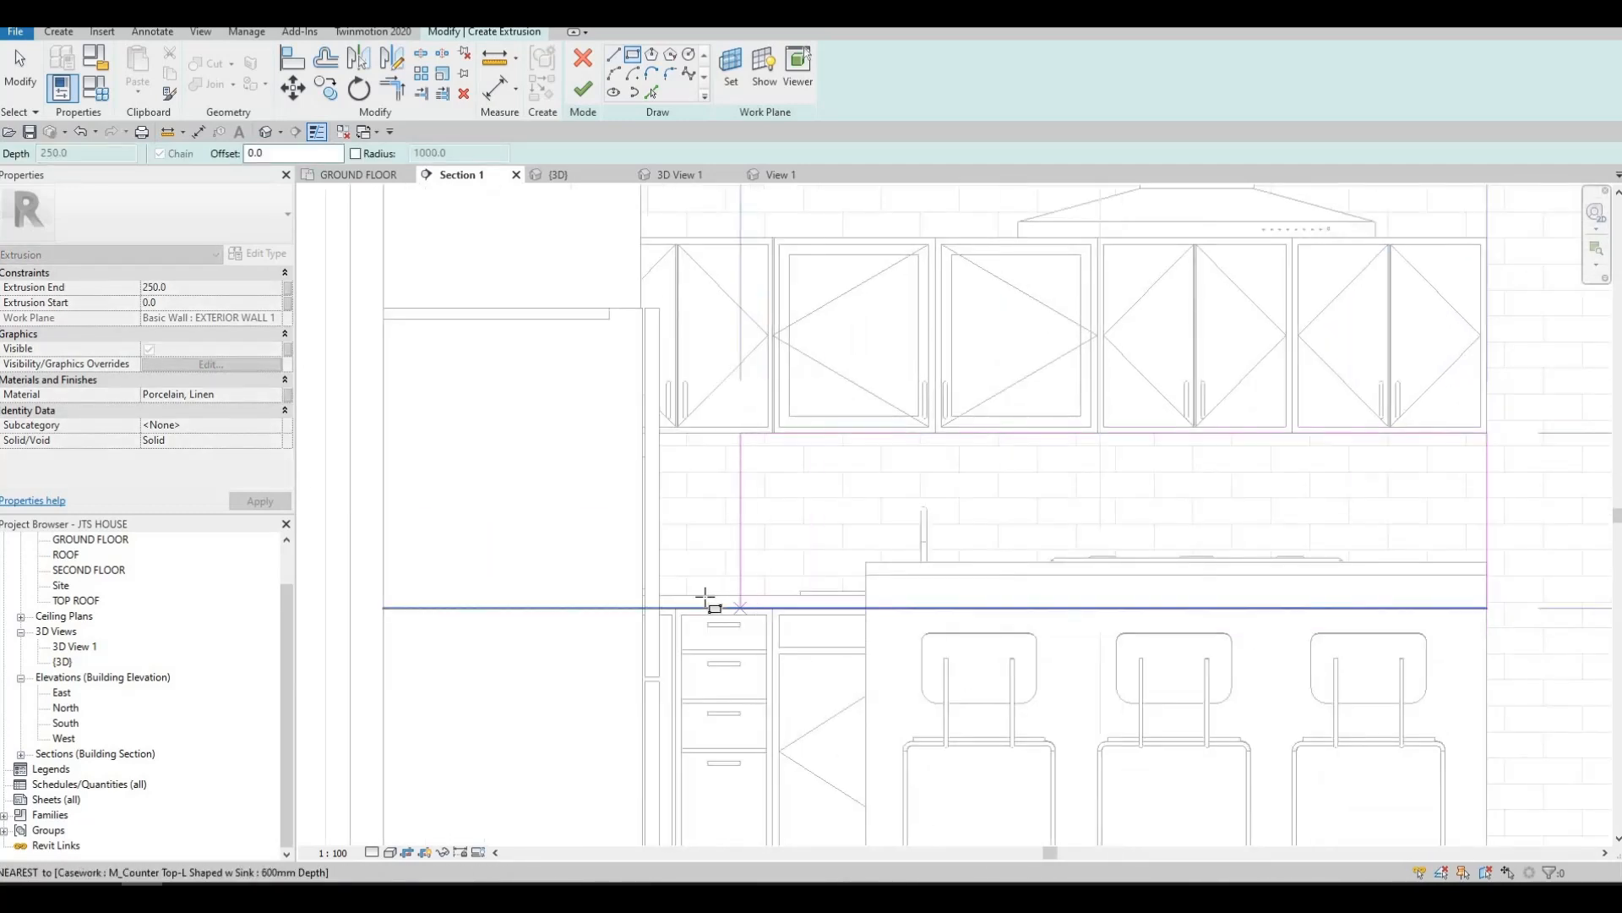
left_click(691, 594)
key("Escape")
scroll(874, 586, "down", 3)
key("Escape")
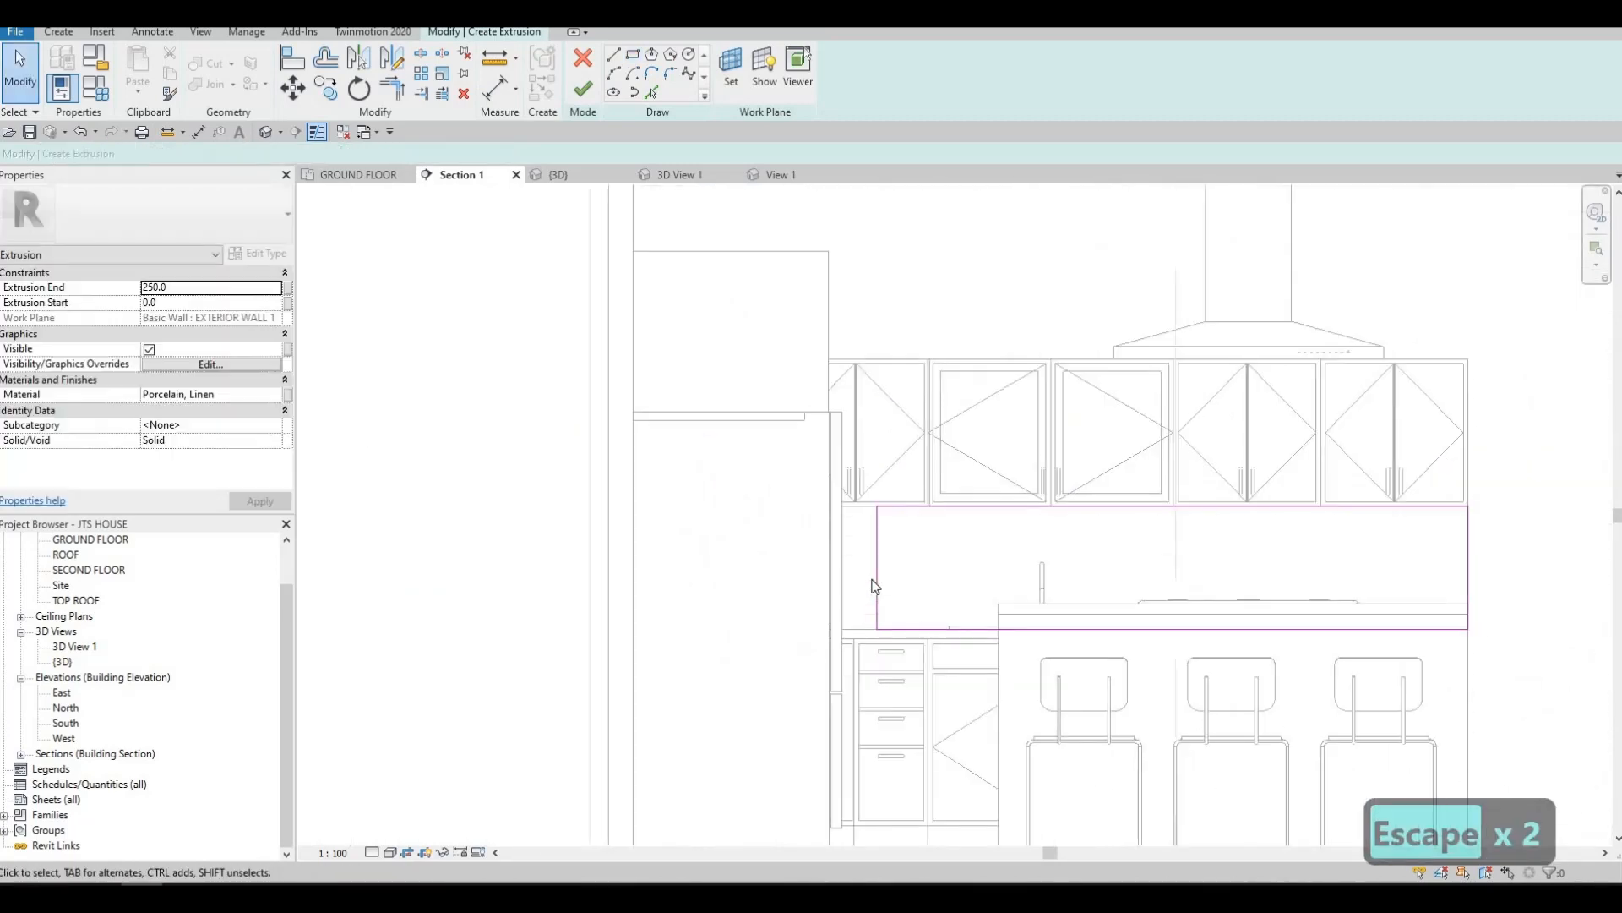
Stretch the rectangle's refrigerator-side edge to the interior wall face, making it 3400 mm long
left_click(875, 582)
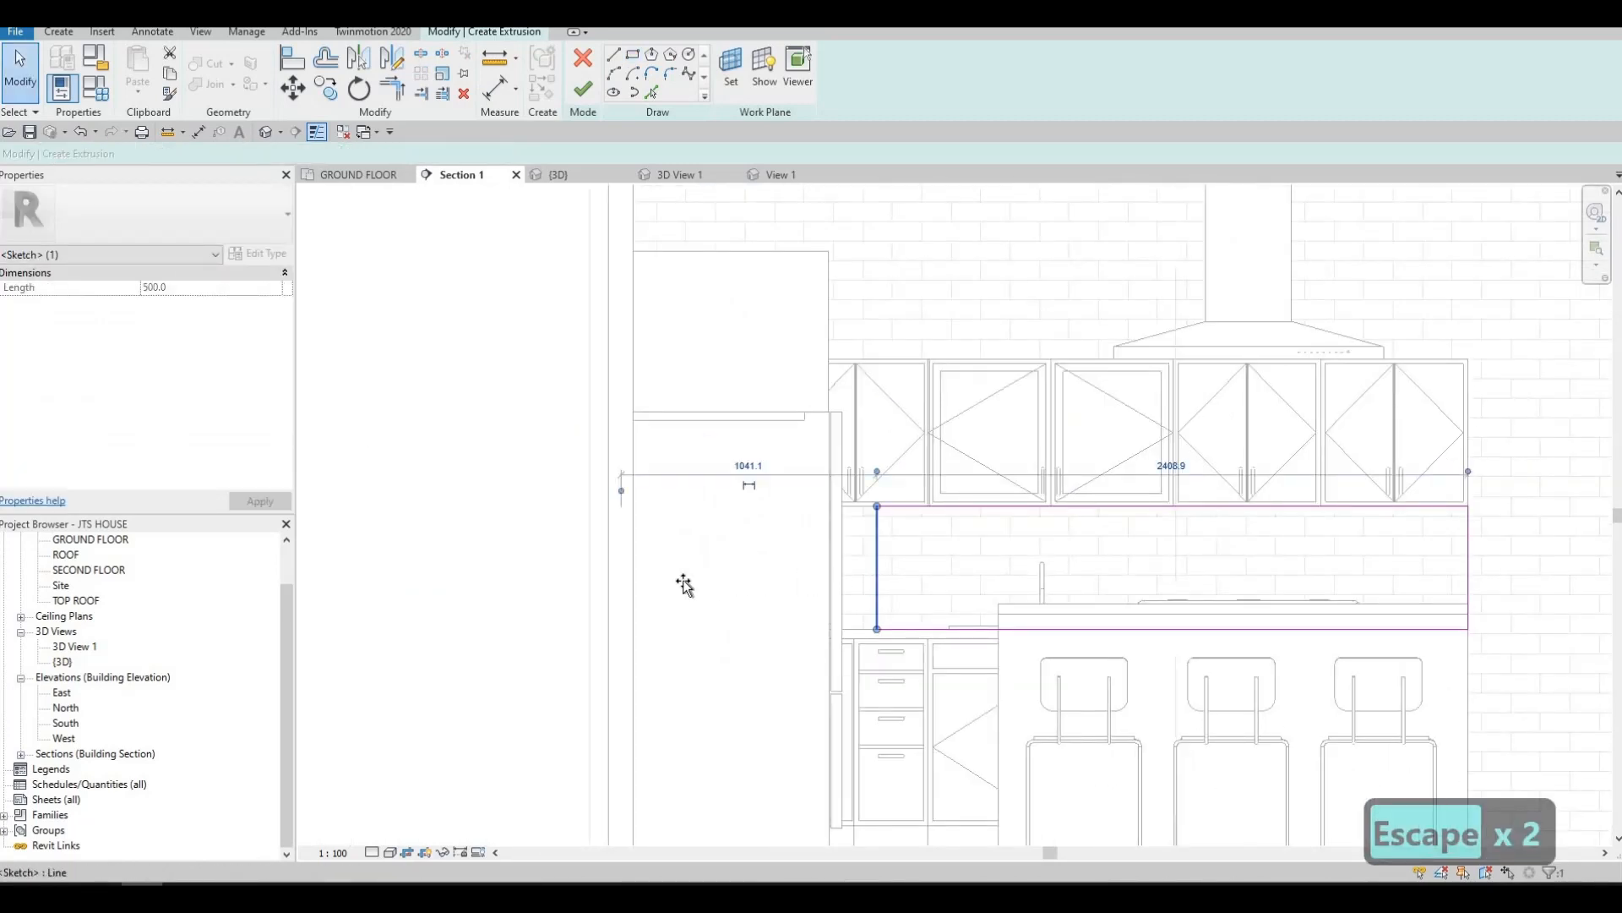
left_click_drag(683, 585, 634, 587)
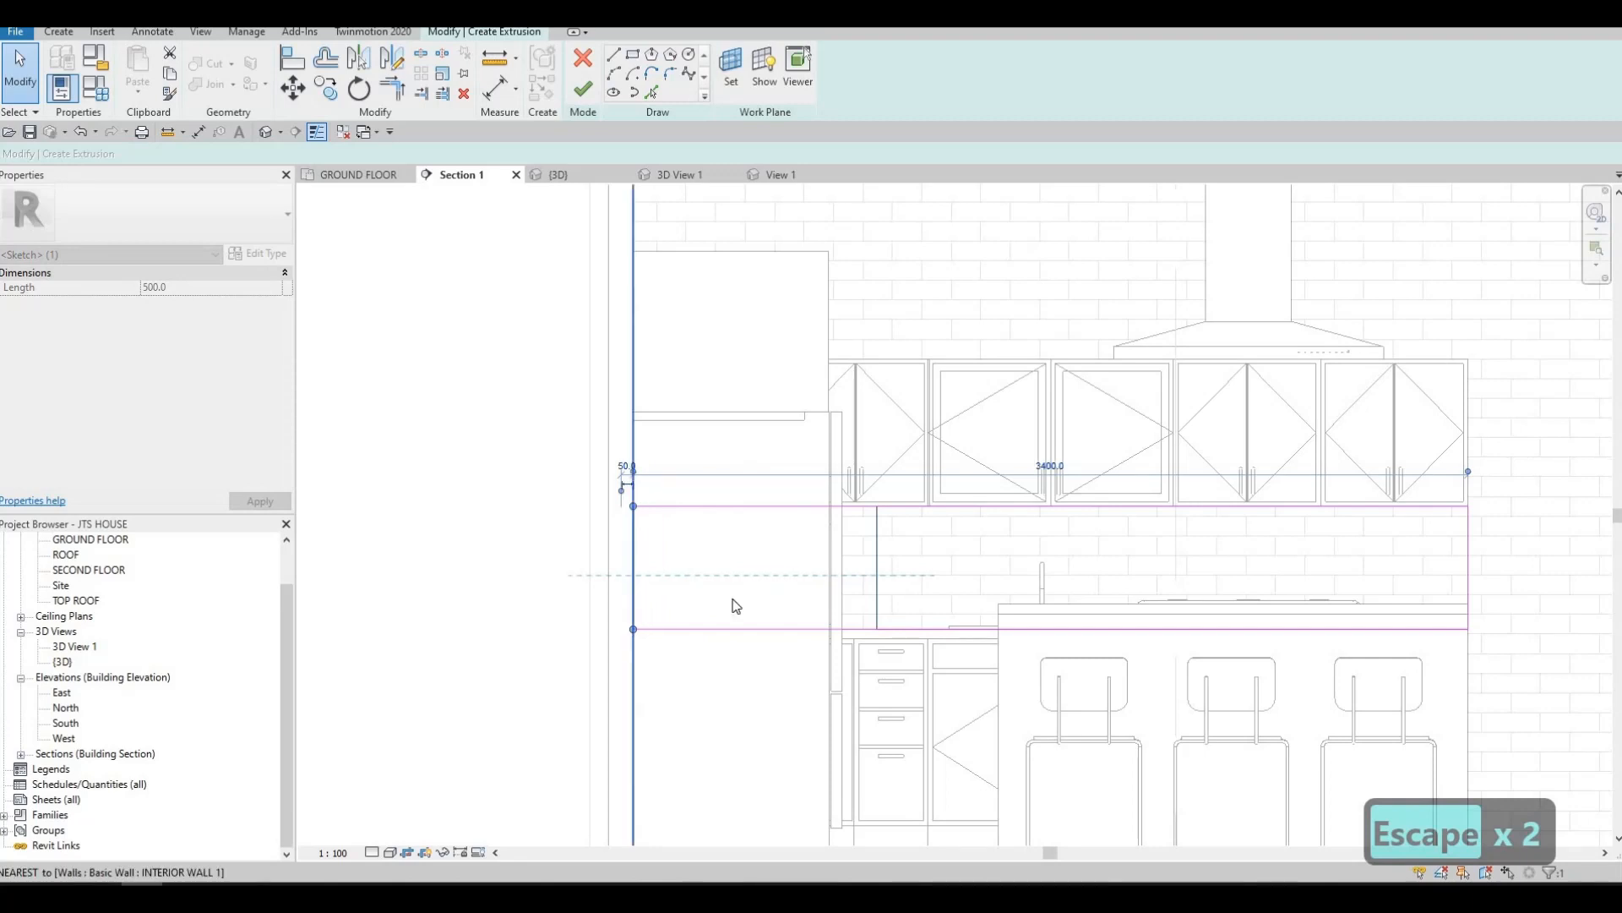
scroll(851, 587, "down", 2)
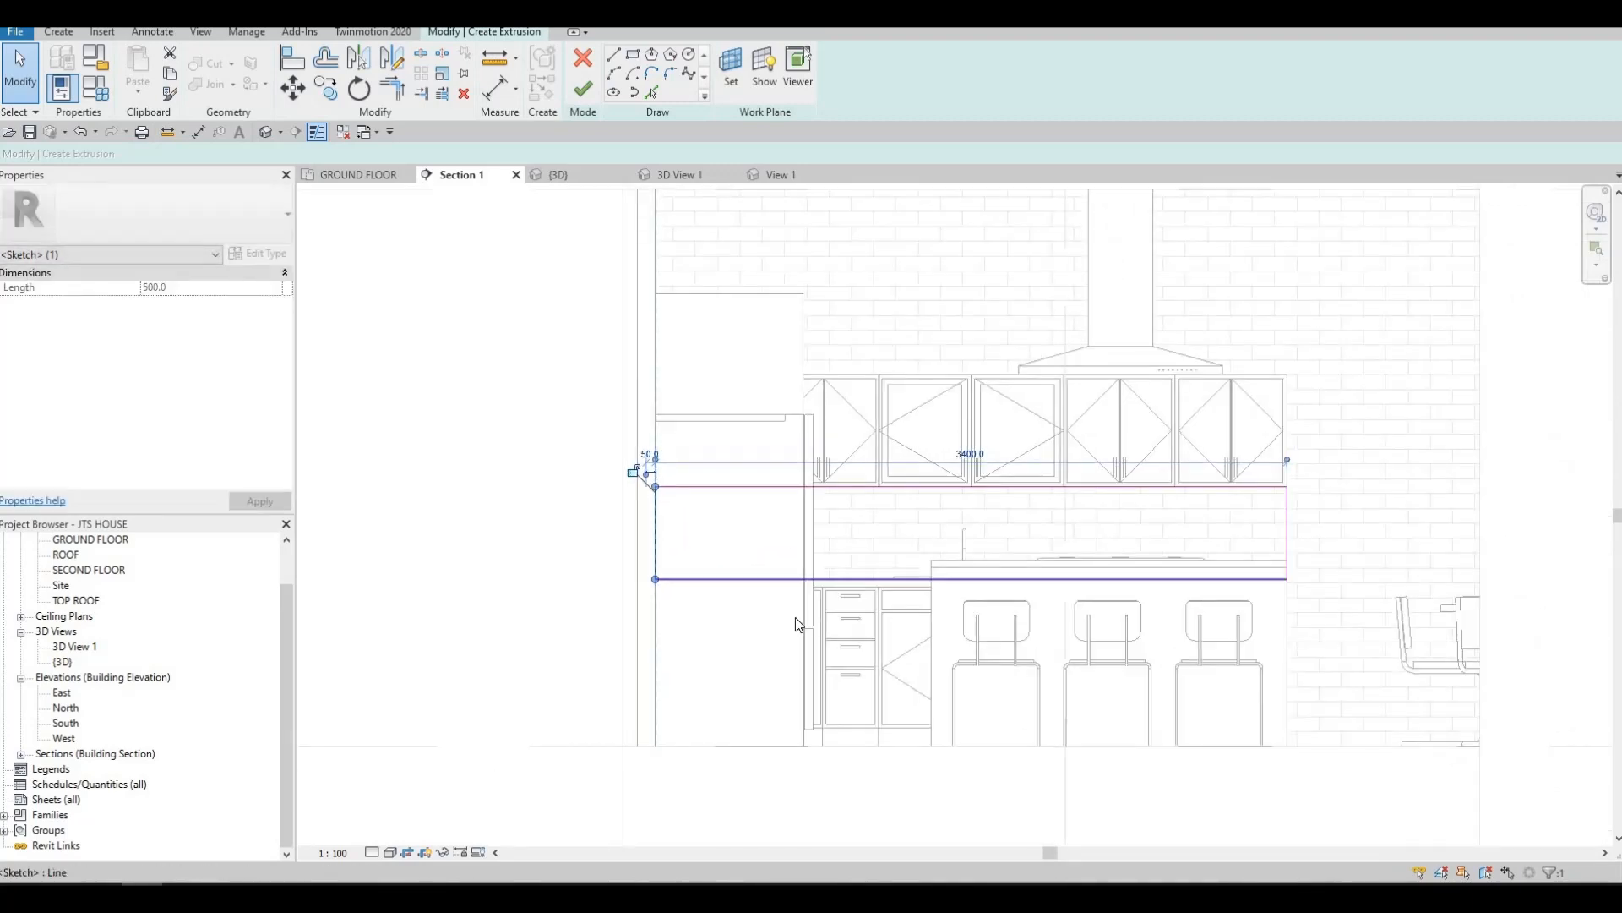
Finish the backsplash sketch and set the extrusion end to 20 mm
left_click(585, 88)
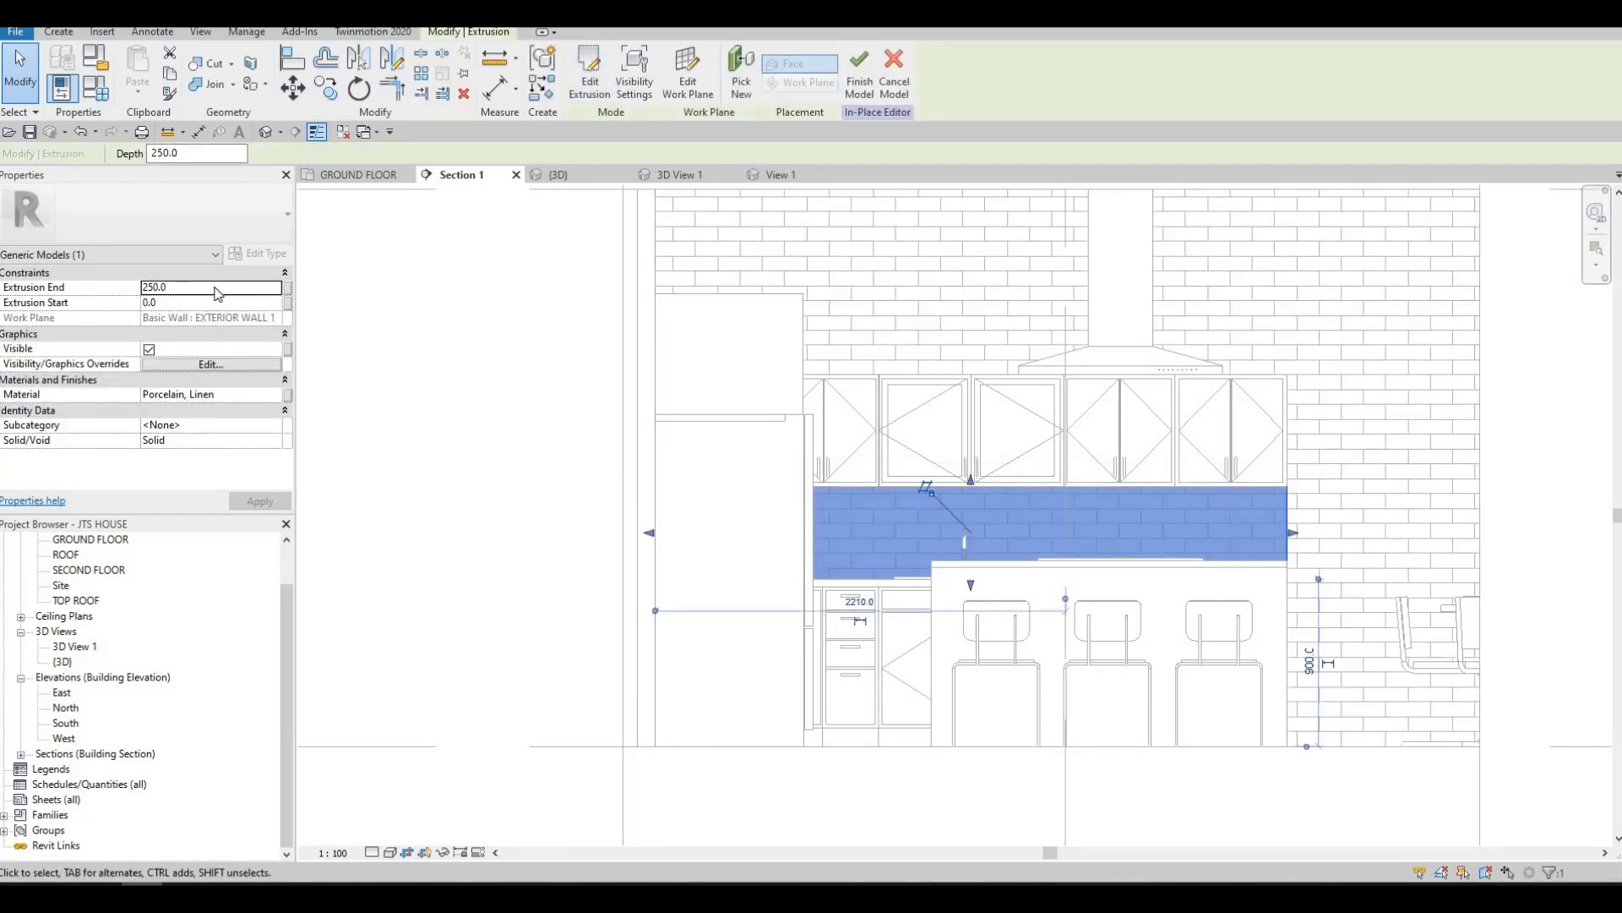
left_click(214, 288)
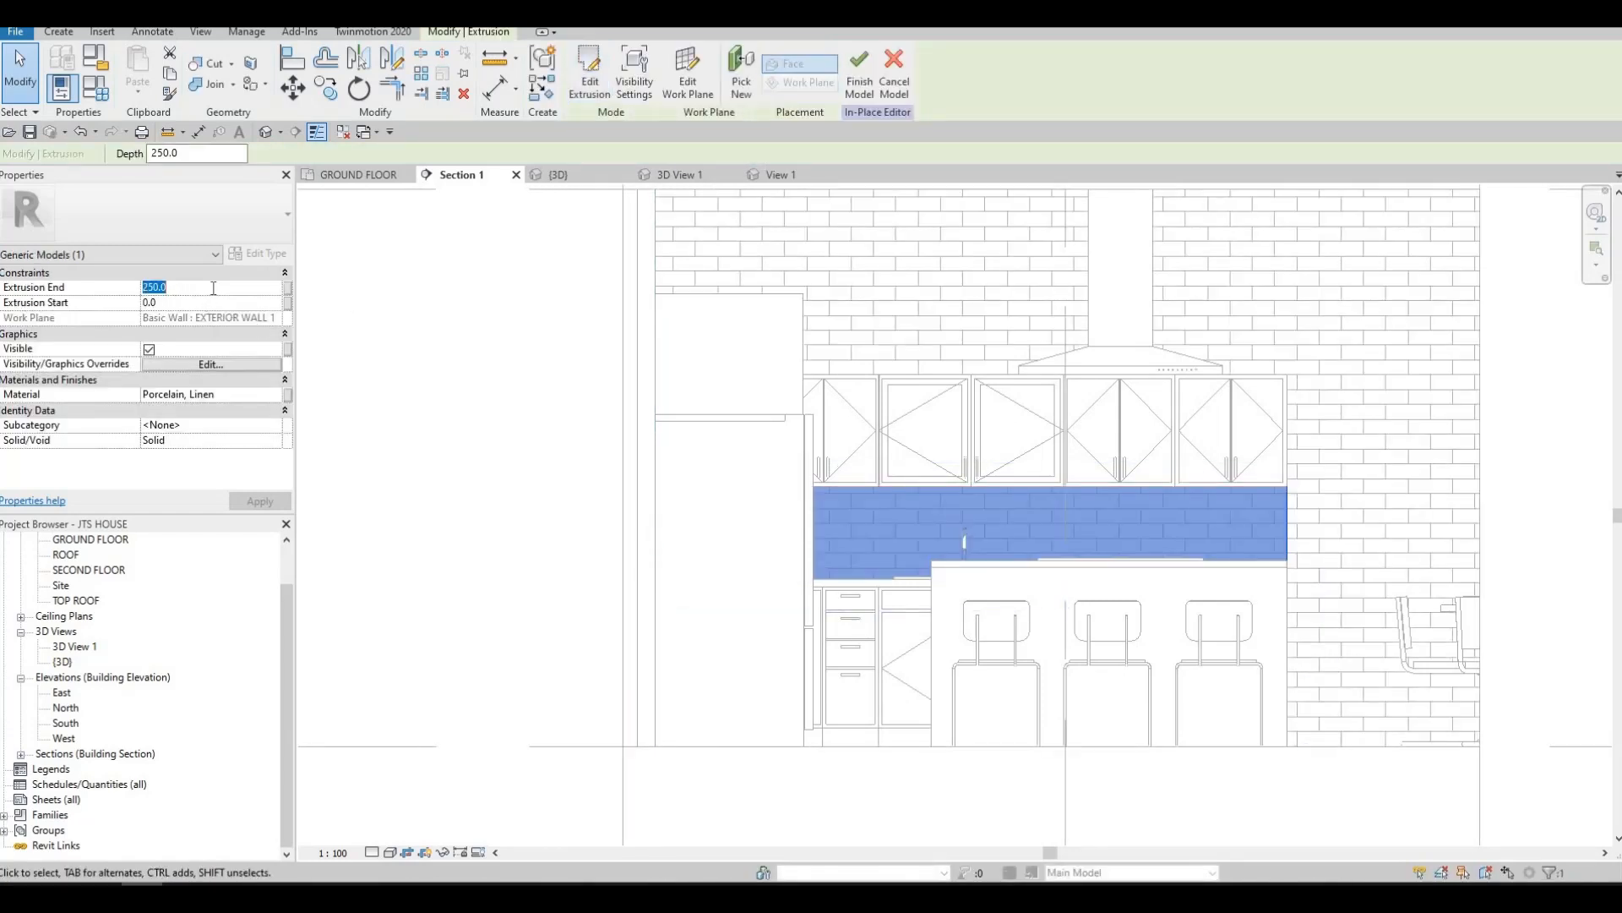
type("20")
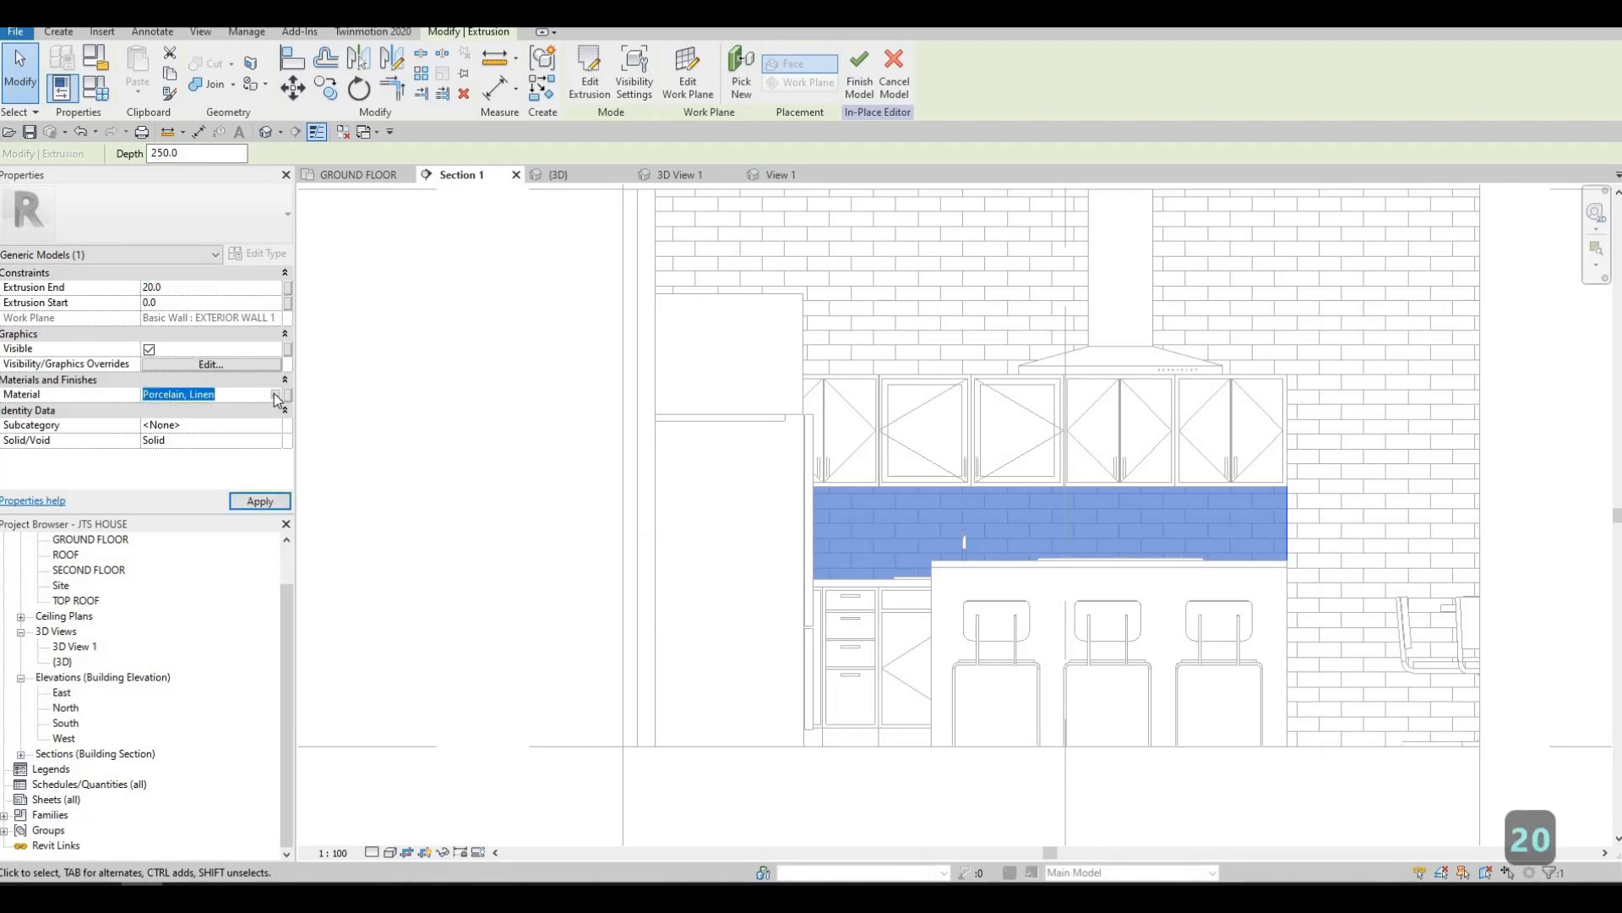
Search the materials for "TILE", assign Textile - Black to the backsplash extrusion and finish the in-place model
left_click(276, 395)
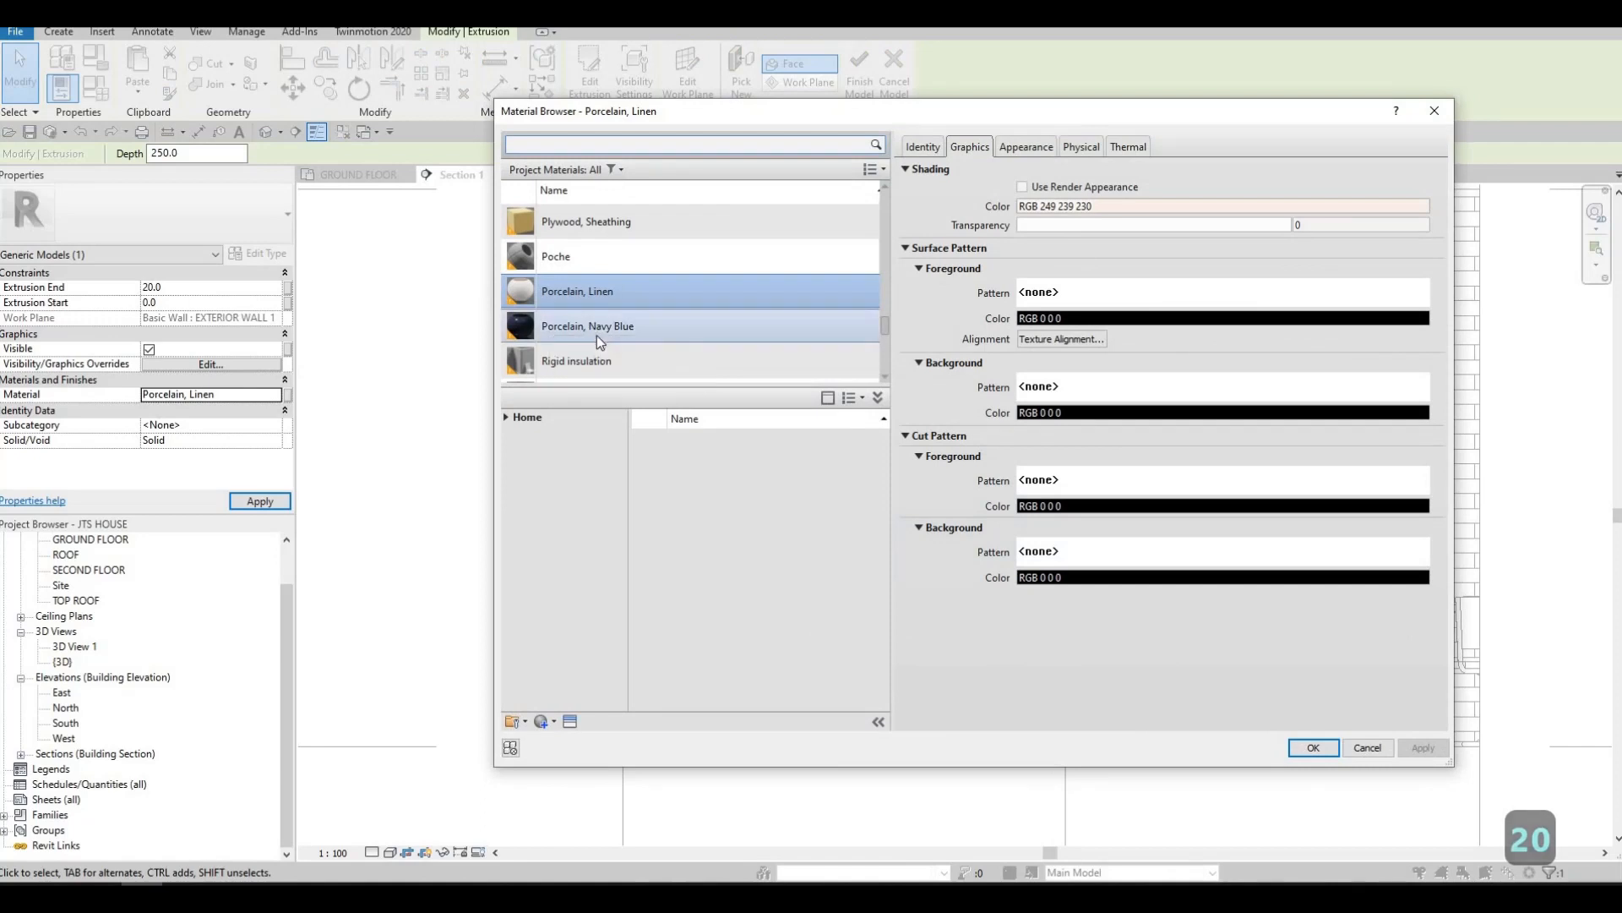
scroll(596, 337, "down", 1)
scroll(597, 341, "down", 4)
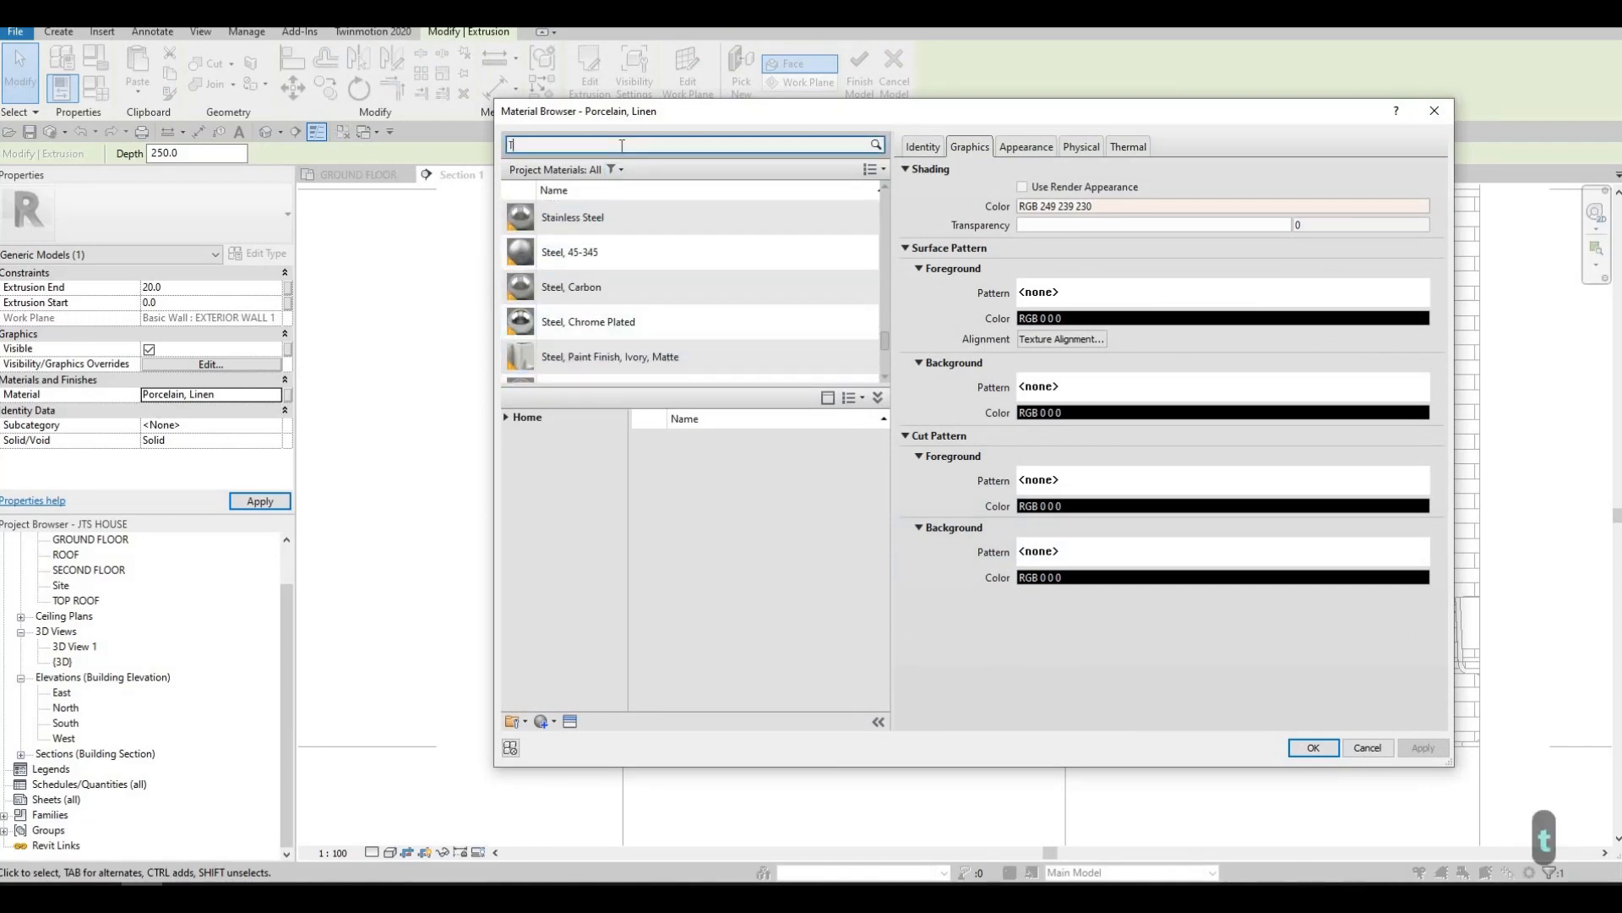
type("TILE")
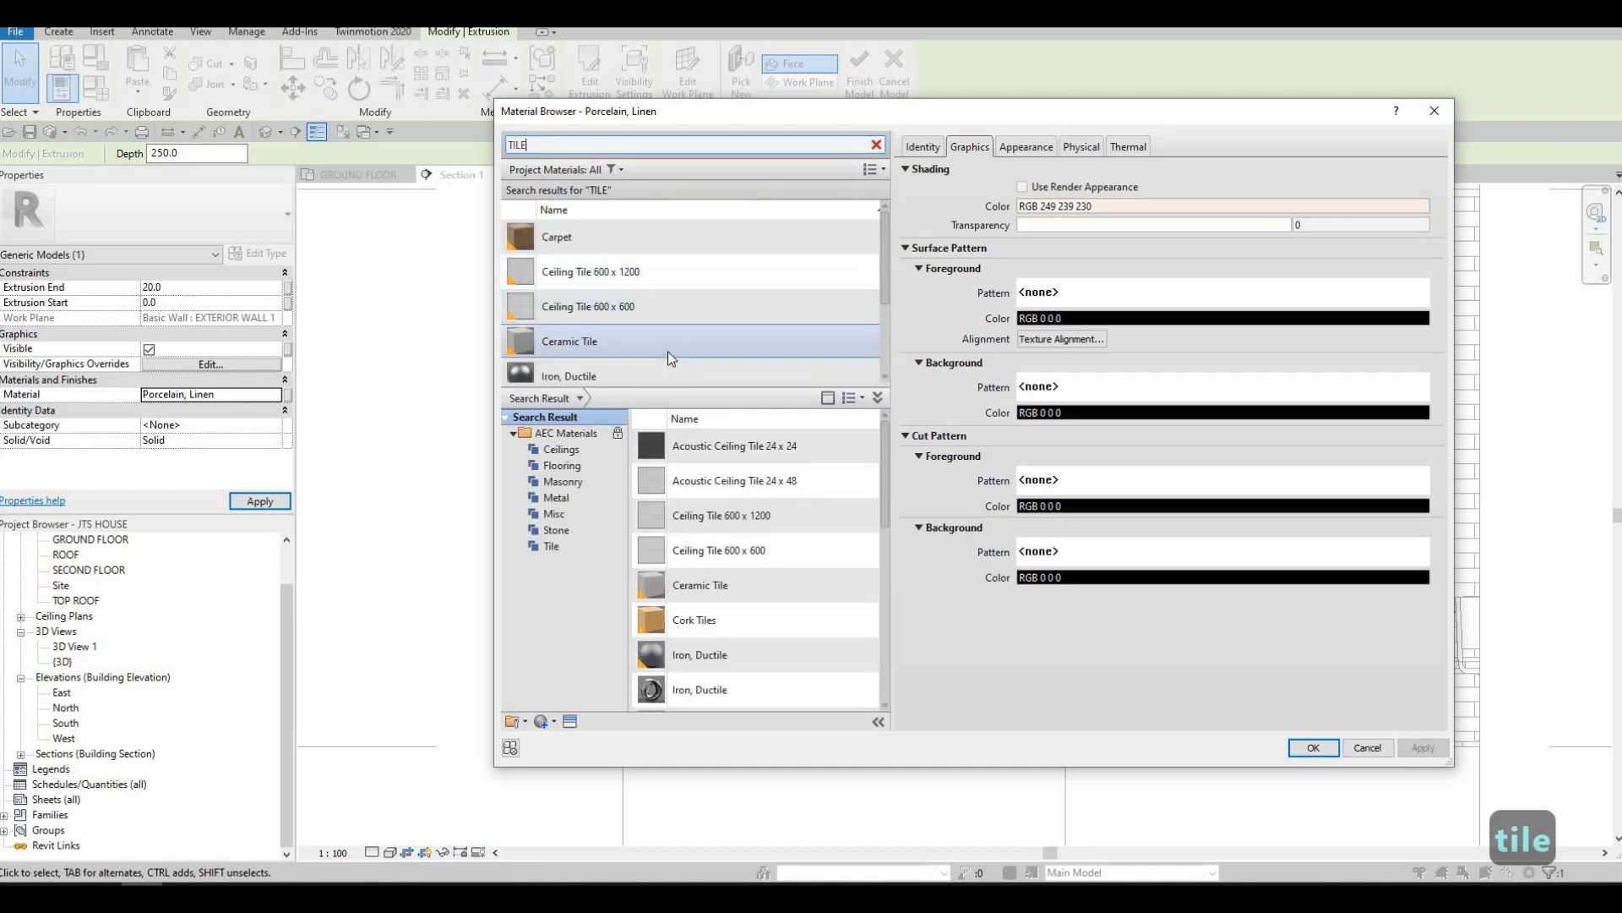
scroll(667, 348, "down", 1)
scroll(667, 348, "up", 1)
scroll(666, 349, "down", 1)
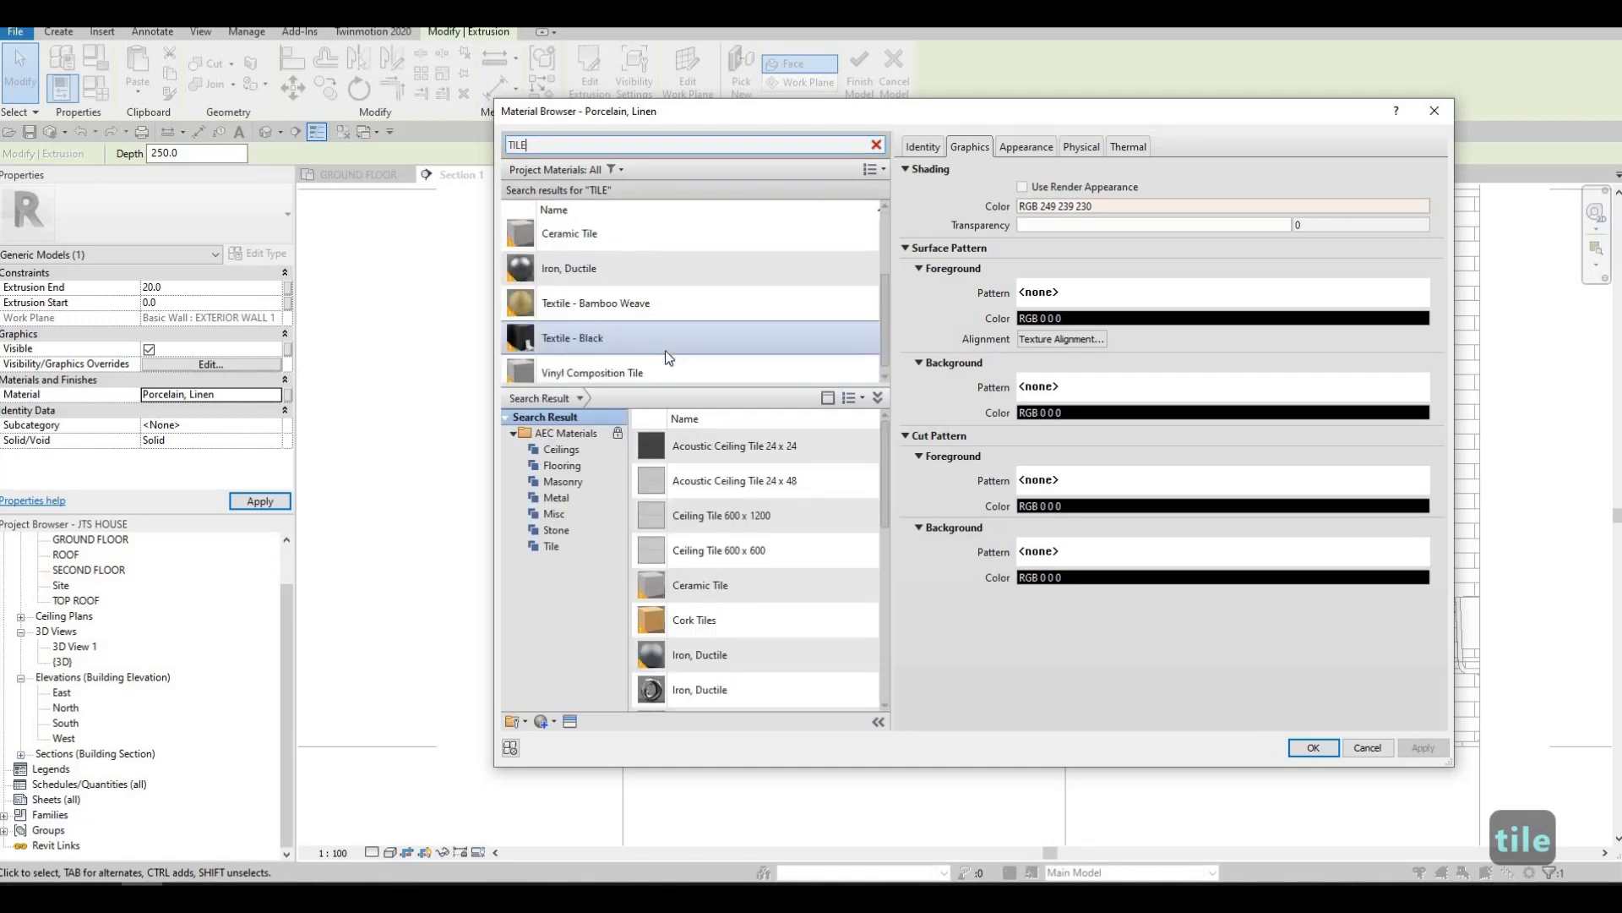
scroll(665, 352, "down", 1)
scroll(660, 363, "up", 1)
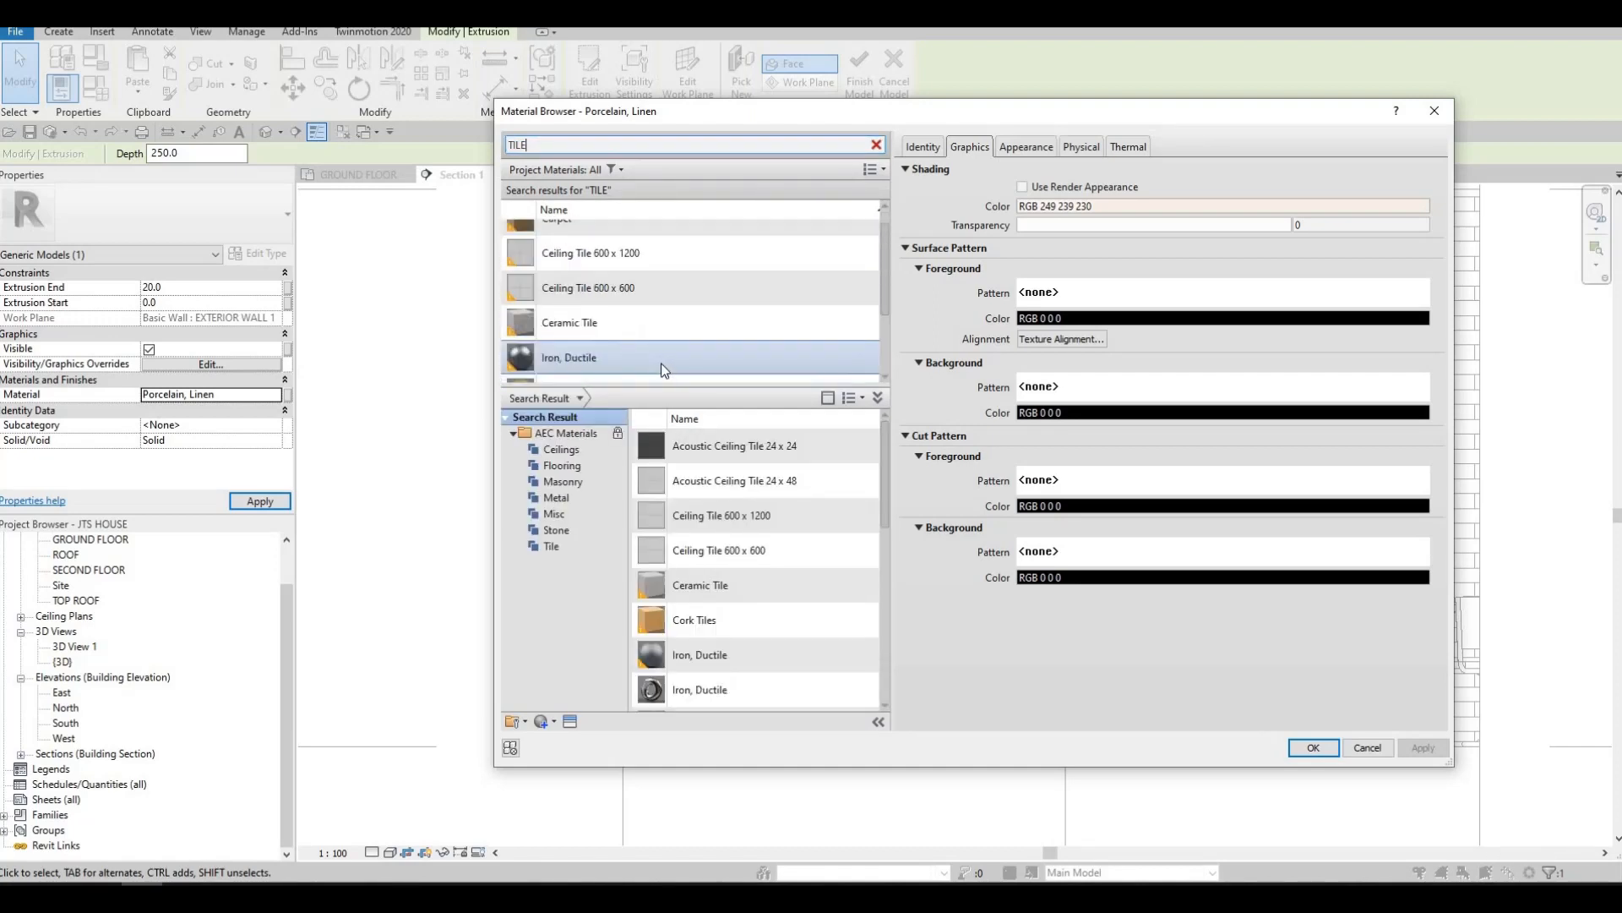
scroll(660, 363, "down", 1)
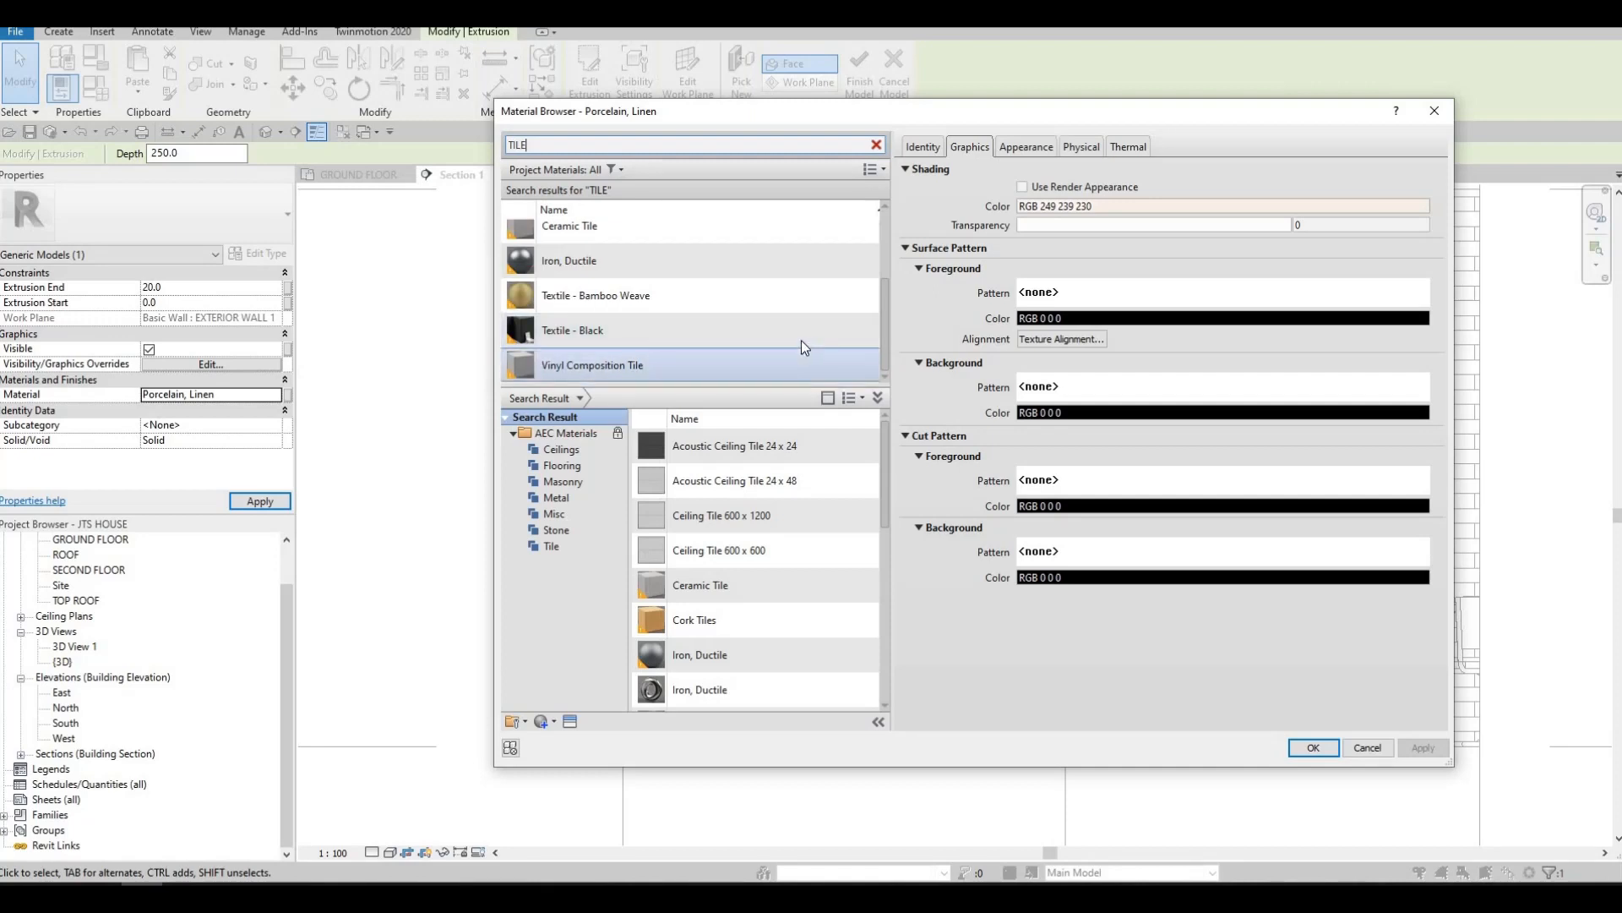
left_click(776, 342)
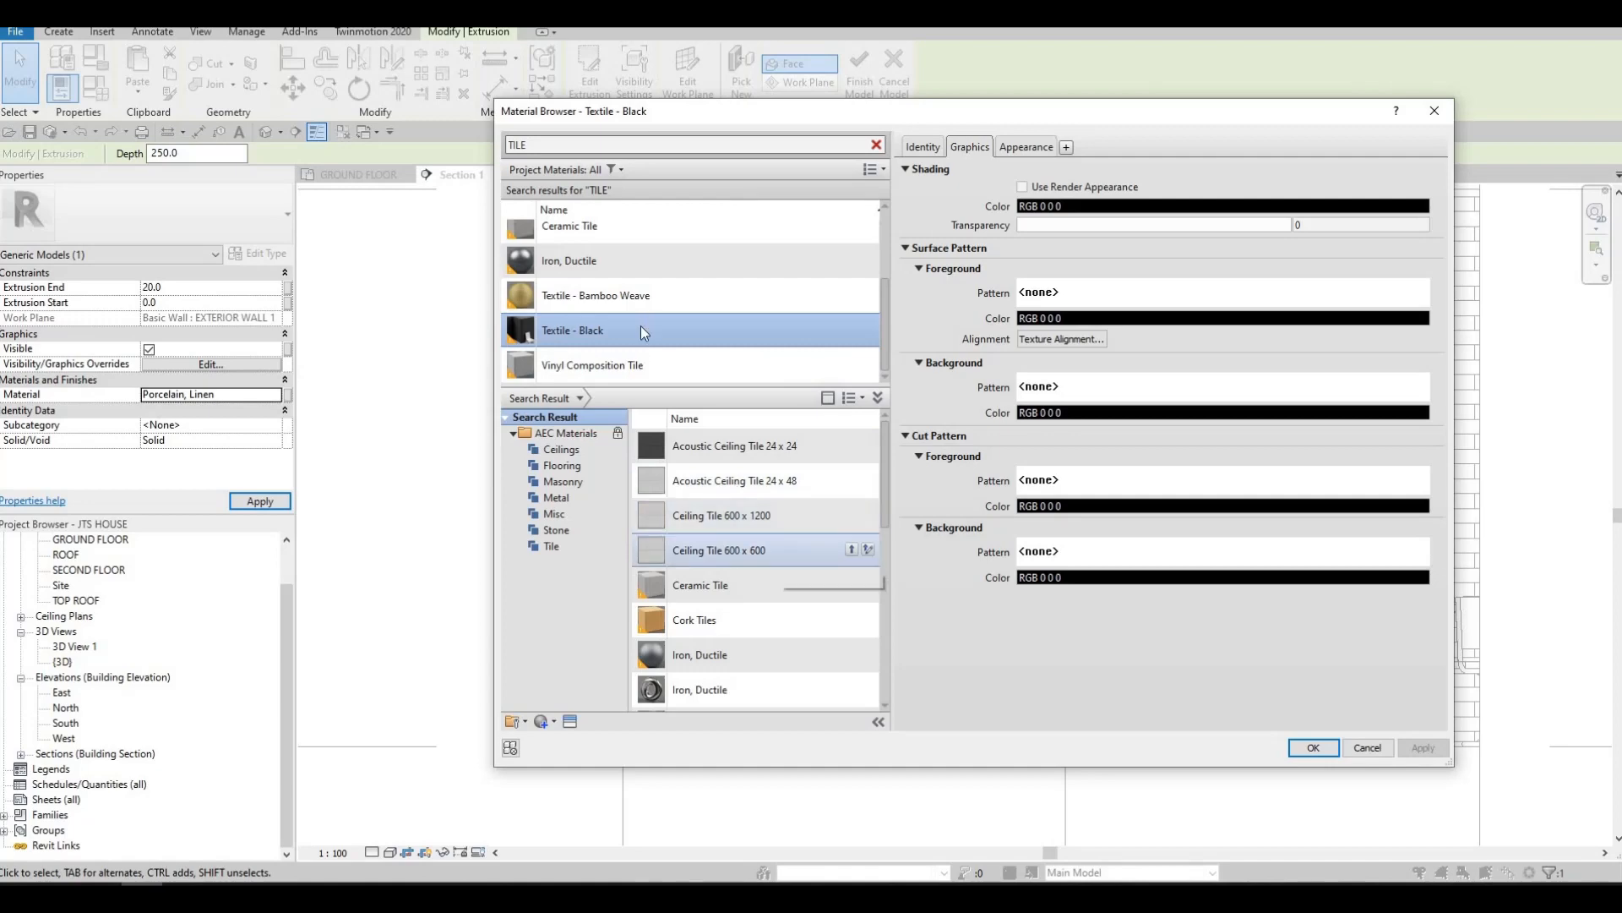
left_click(1308, 745)
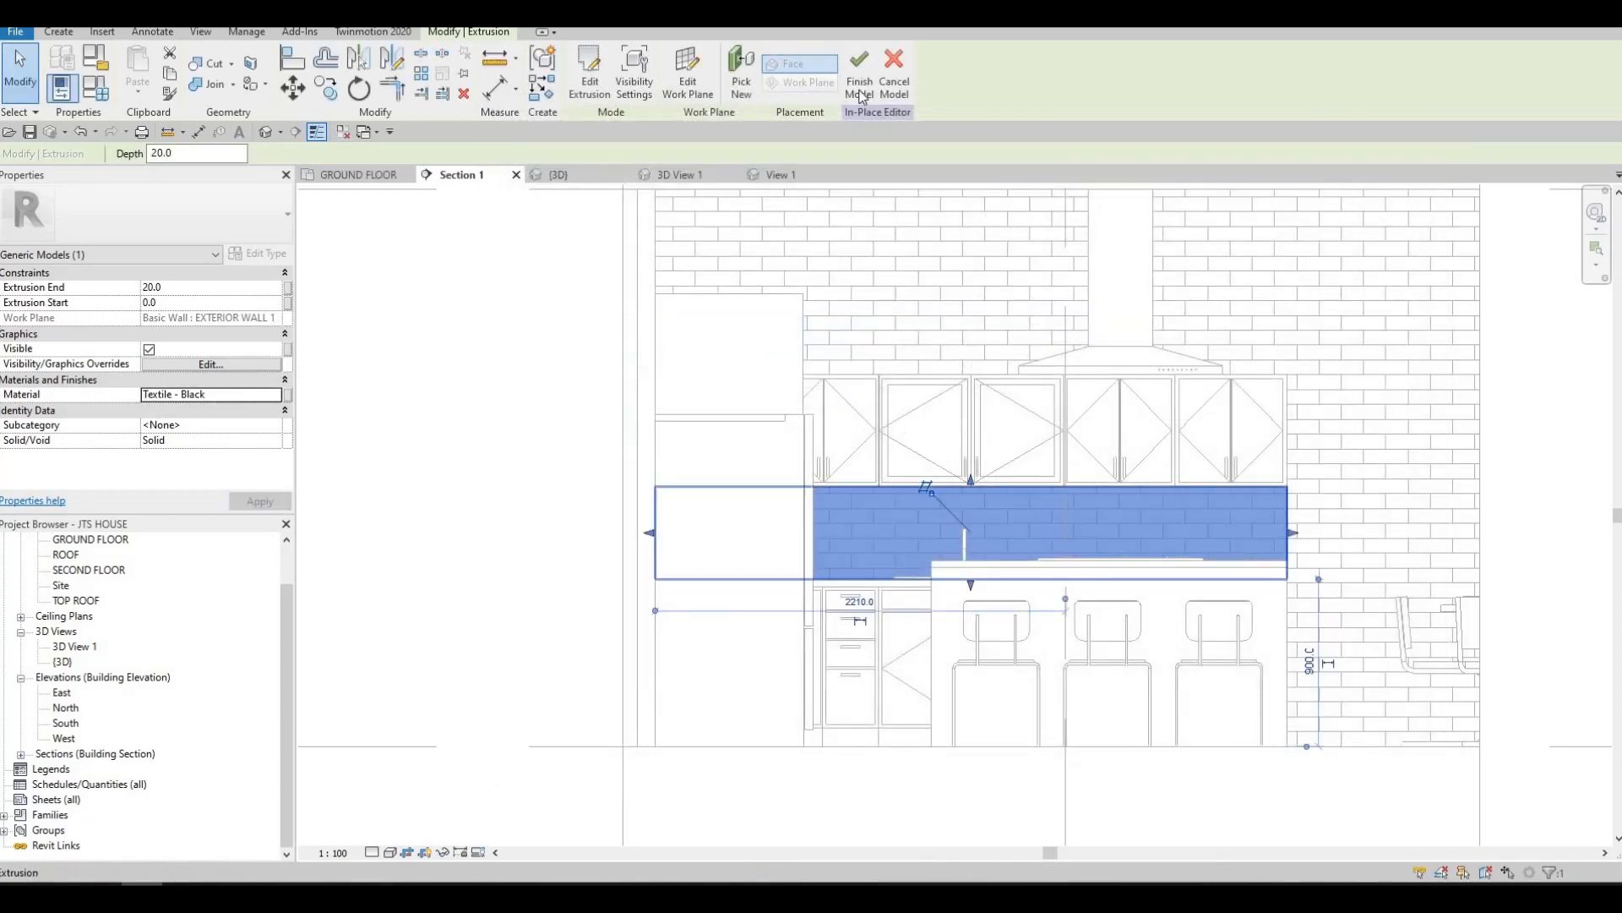
left_click(861, 89)
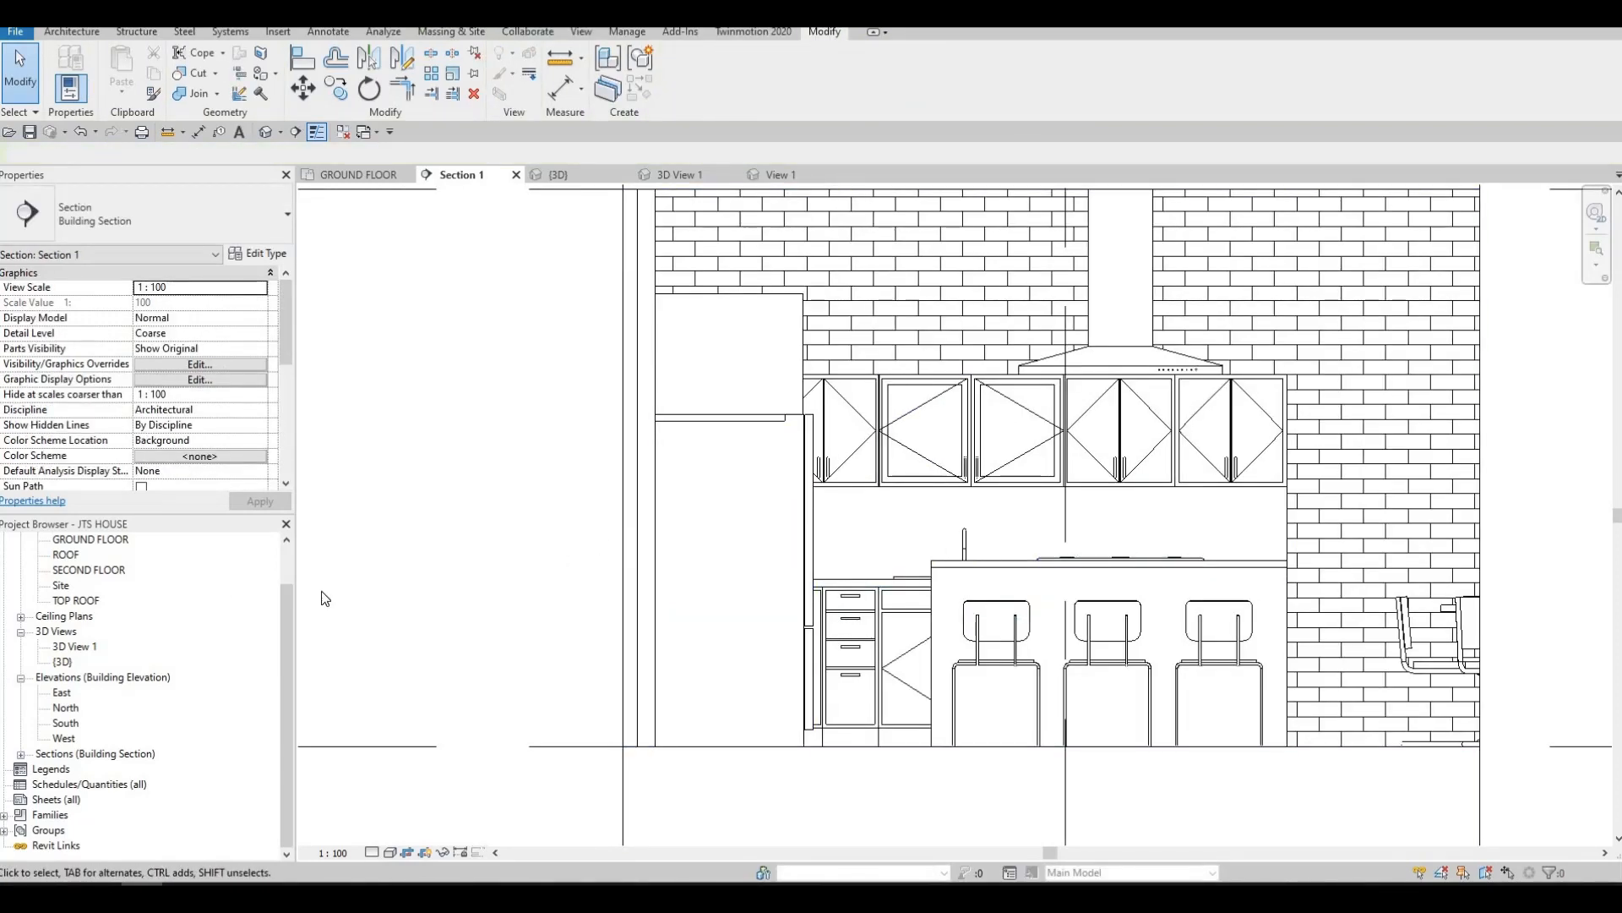
Draw a section across the kitchen on the GROUND FLOOR plan, looking toward the refrigerator wall, and open its view
double_click(90, 539)
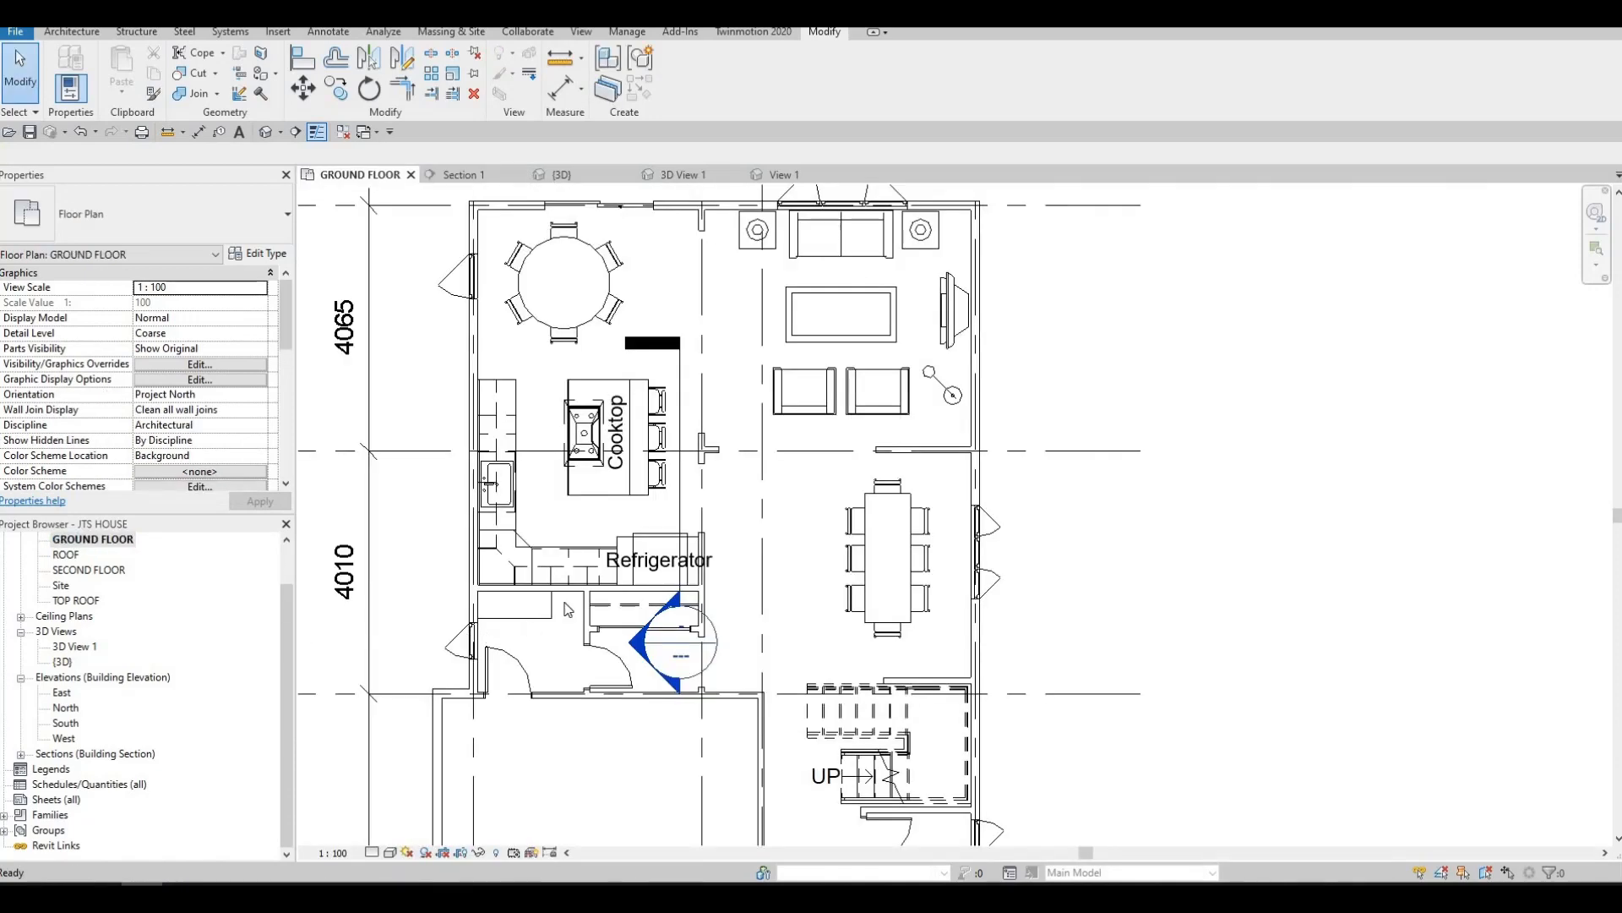
middle_click_drag(567, 611, 603, 604)
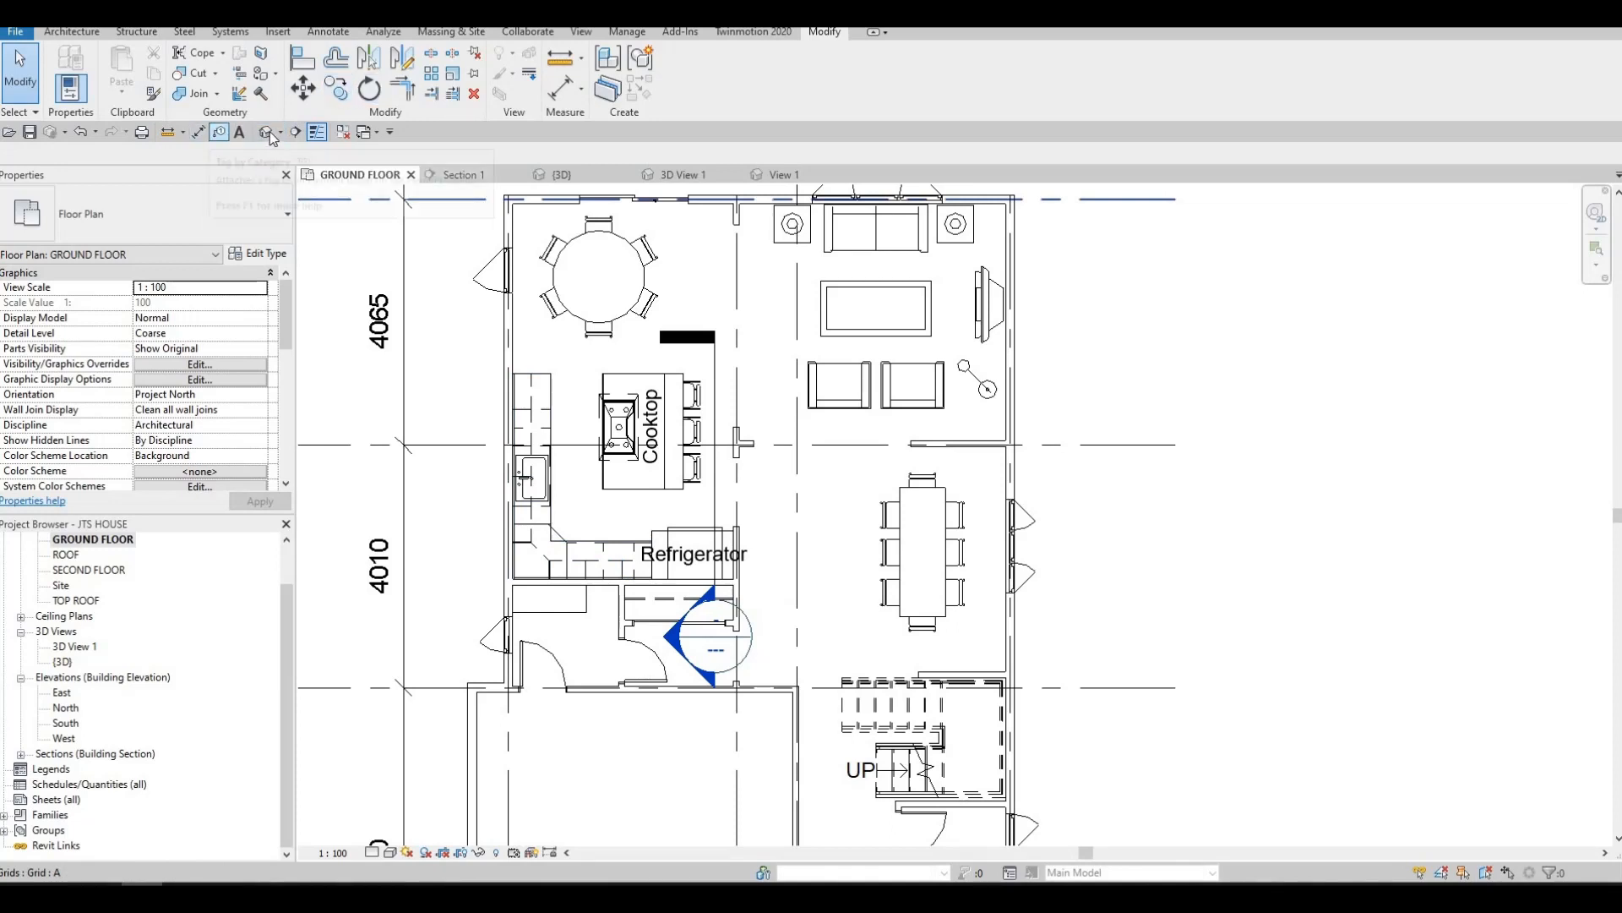
left_click(298, 133)
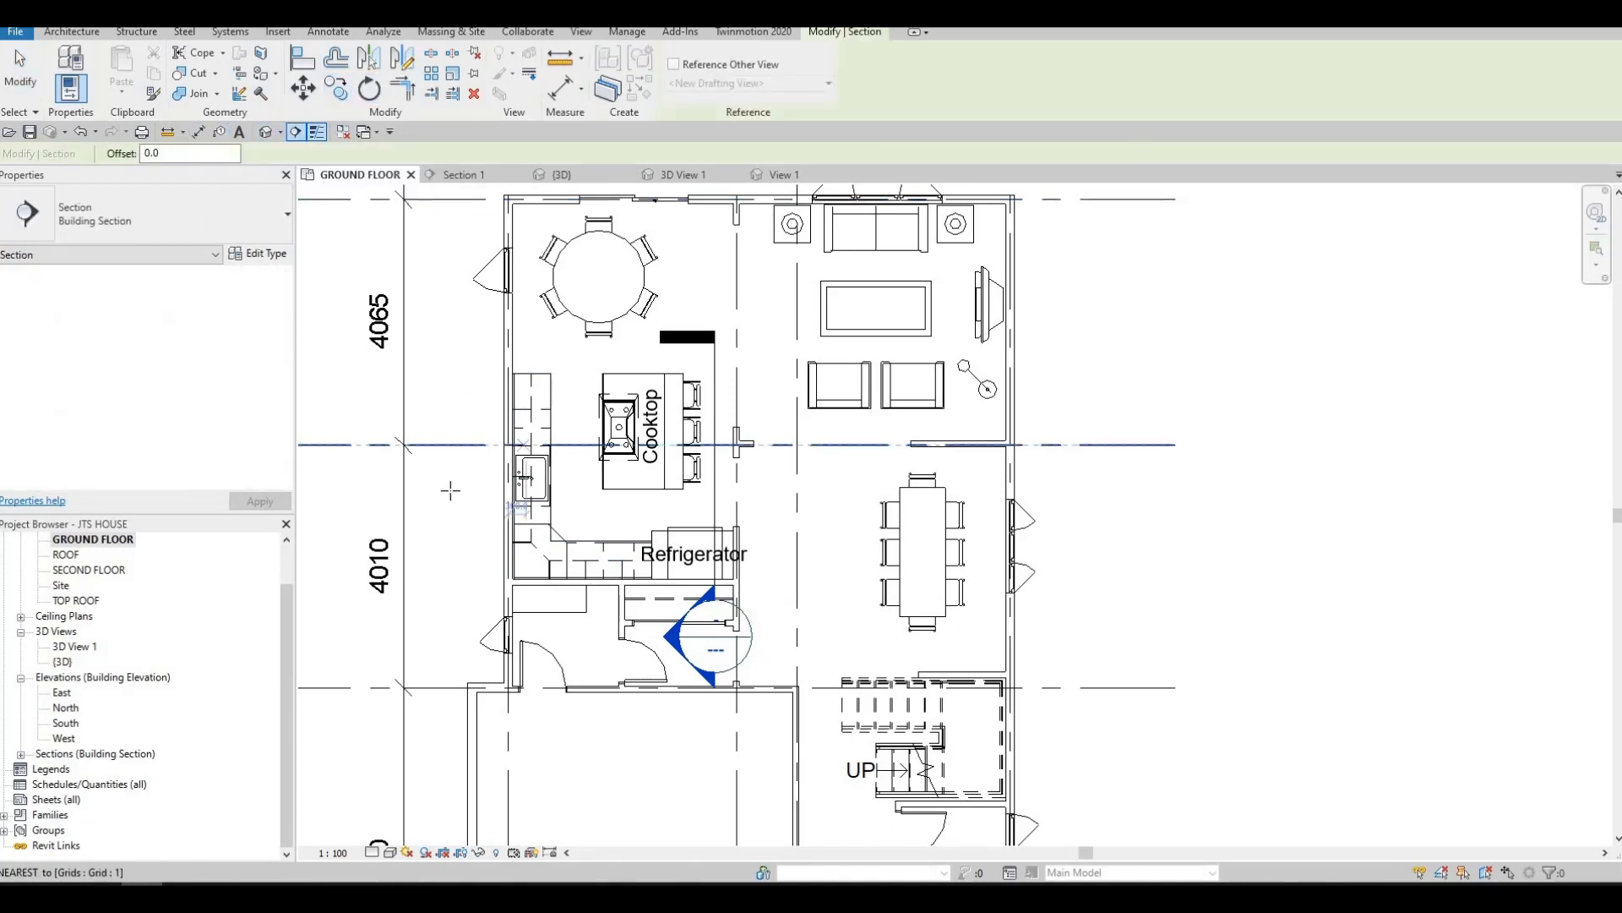
left_click(450, 490)
key("Escape")
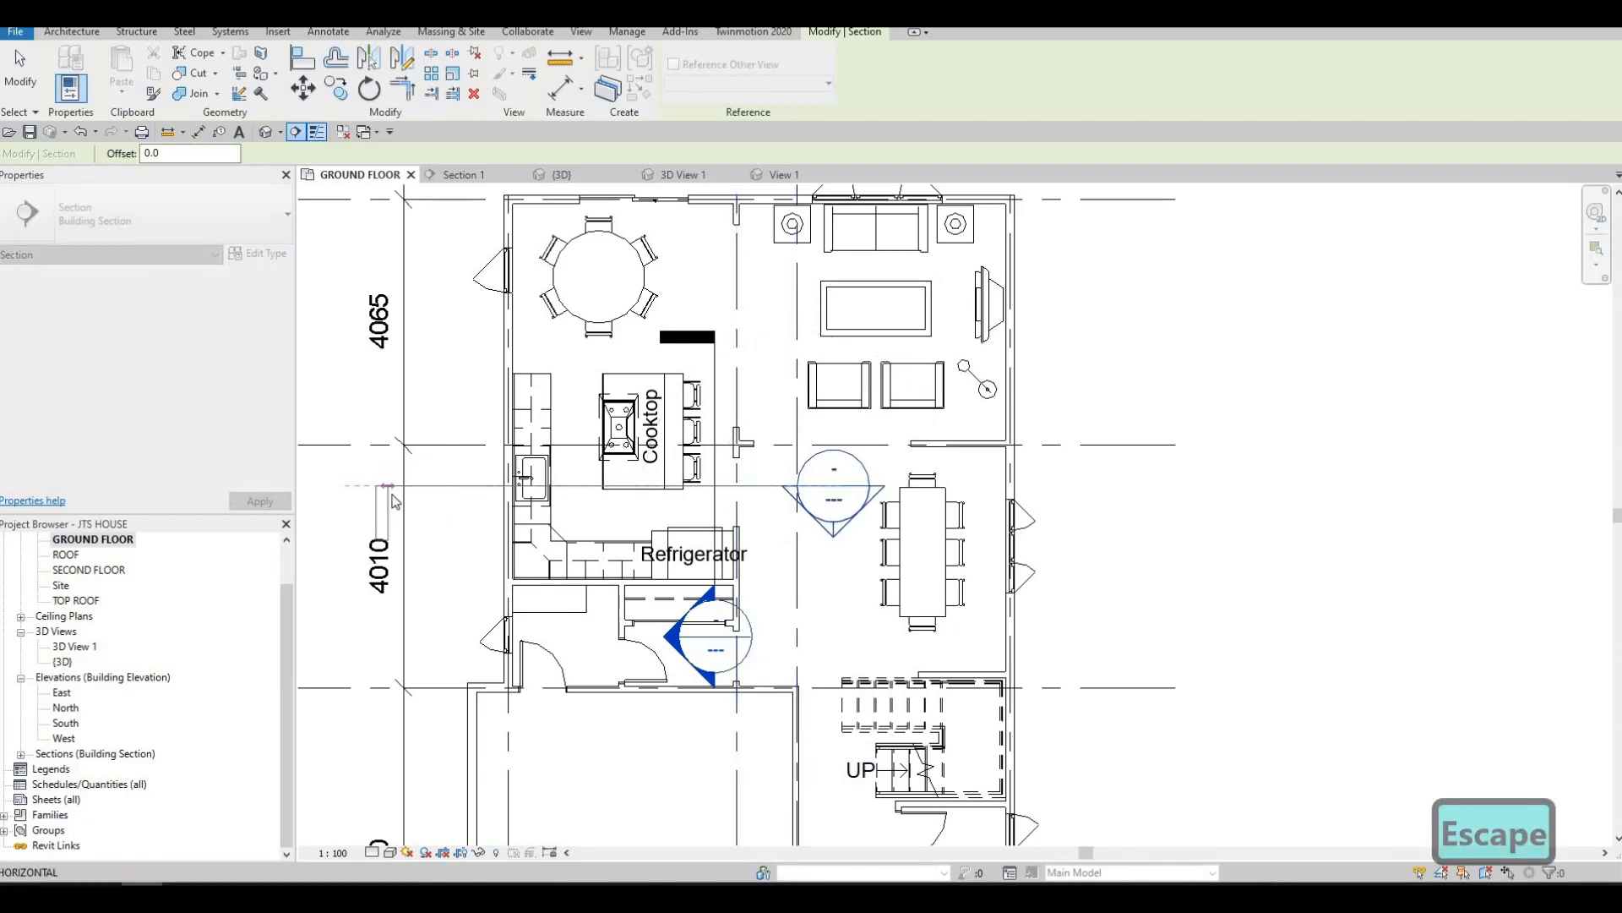
key("Escape")
key("Escape")
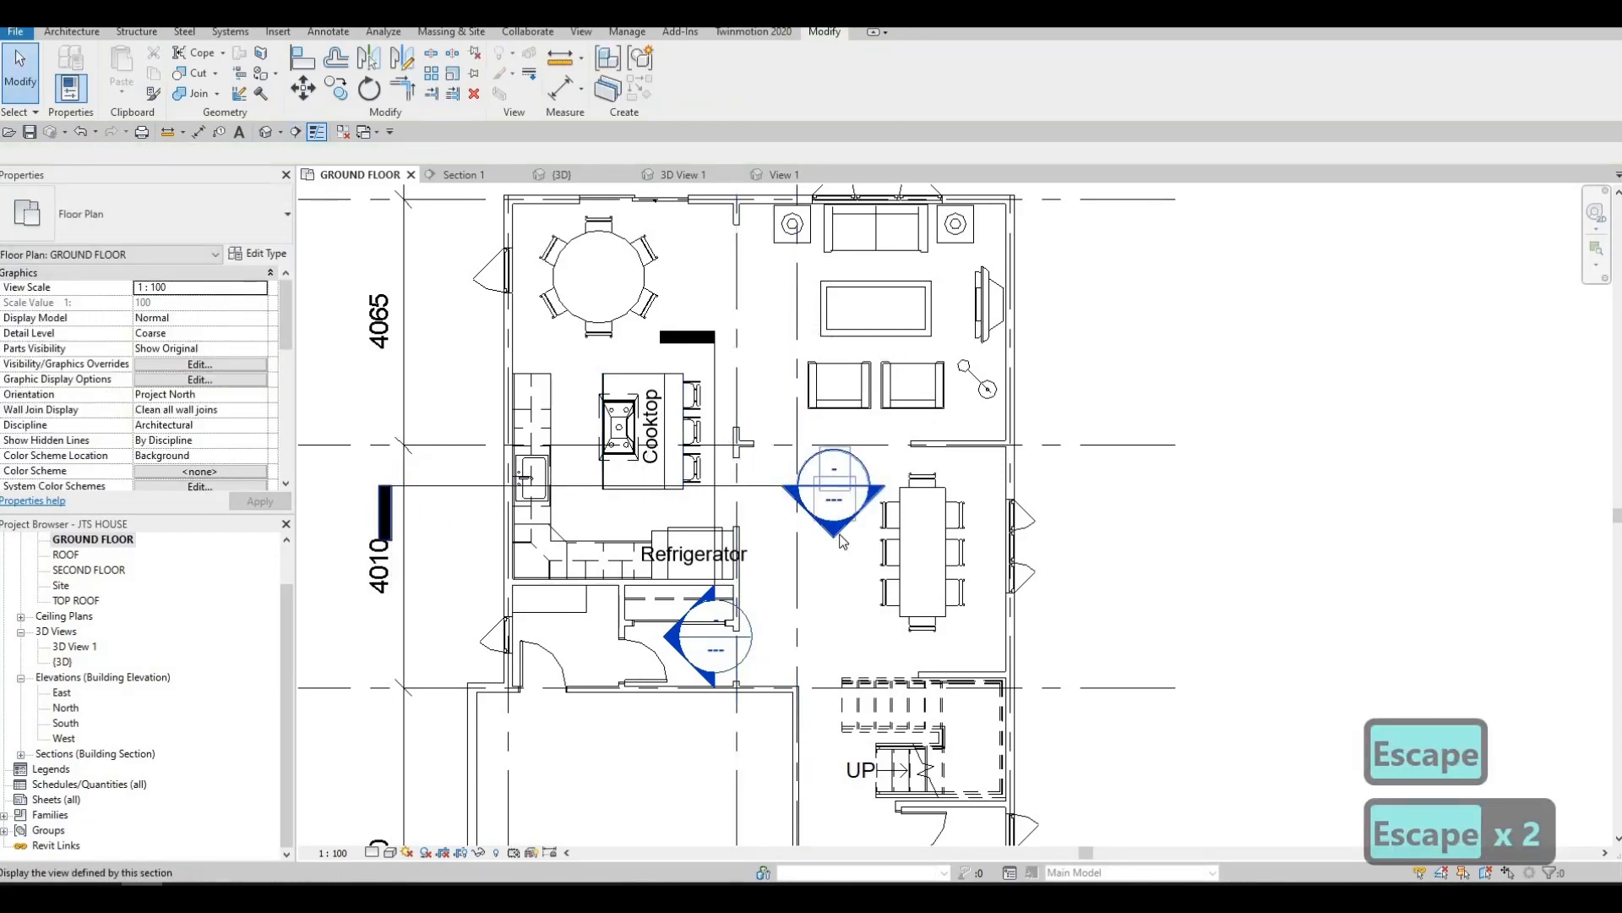
double_click(841, 537)
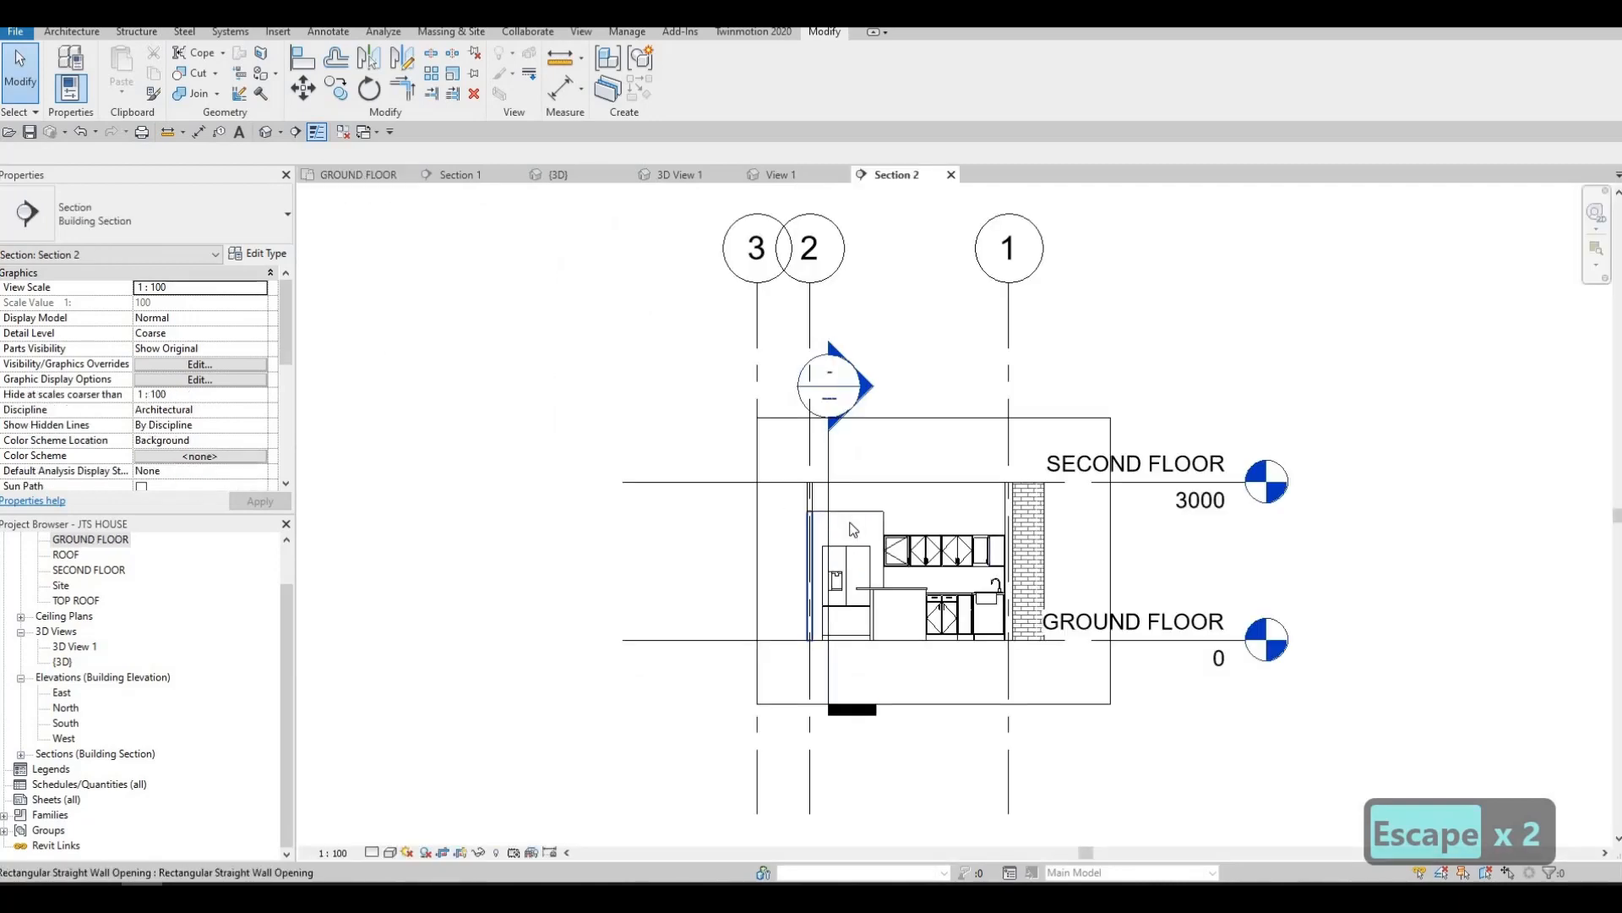
scroll(792, 545, "up", 5)
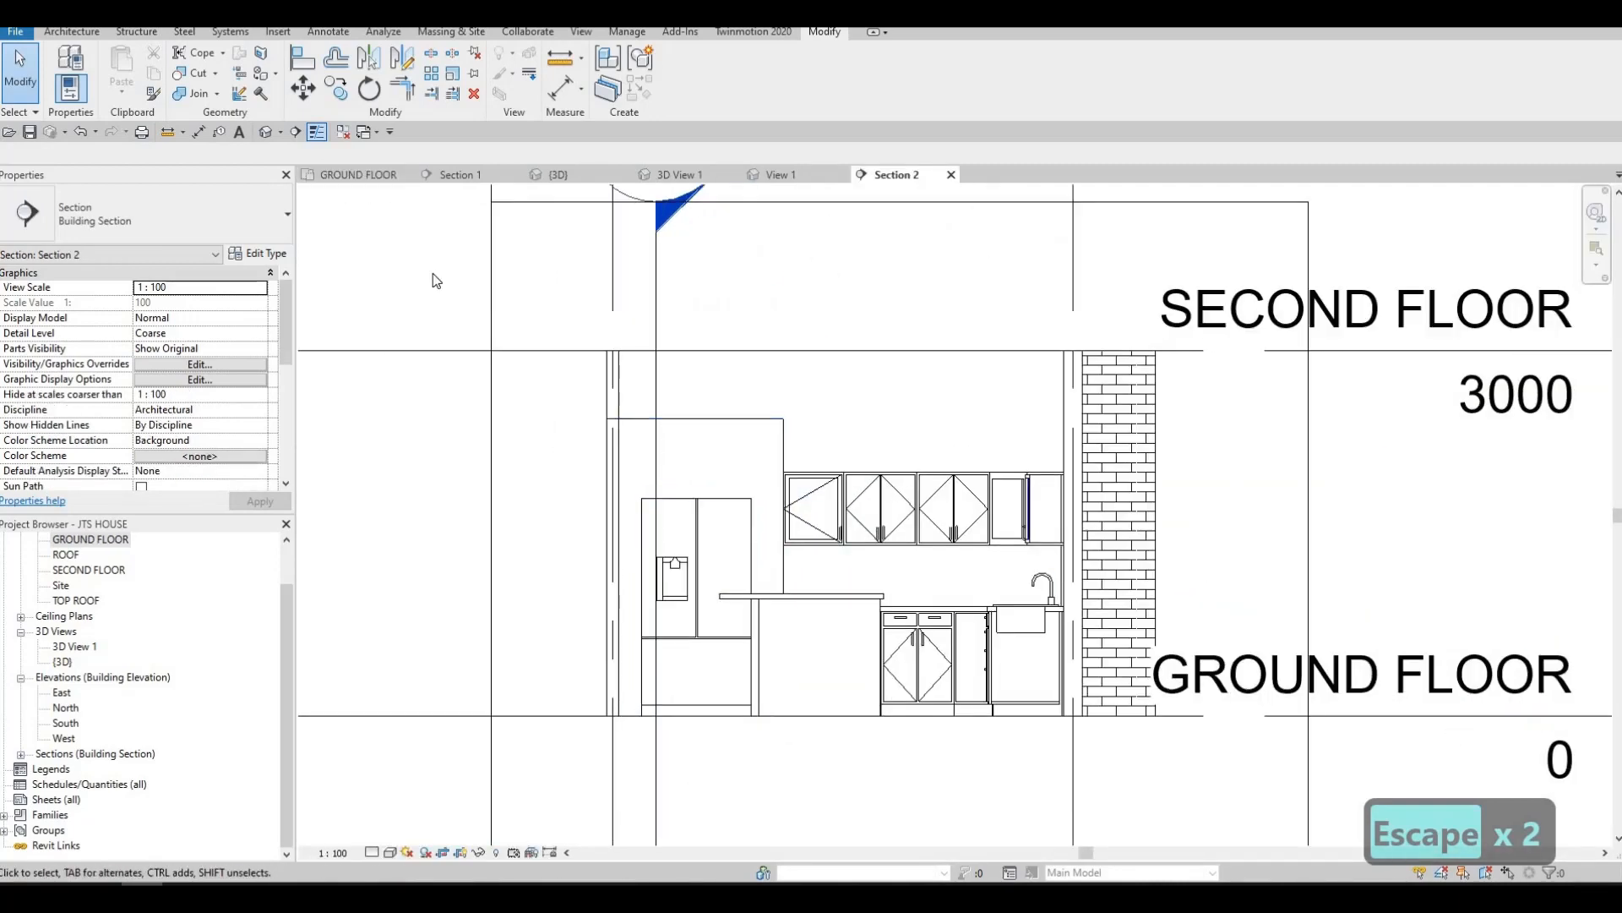
Create another in-place Generic Models component and start an extrusion on the interior wall face behind the refrigerator and cabinets
left_click(85, 31)
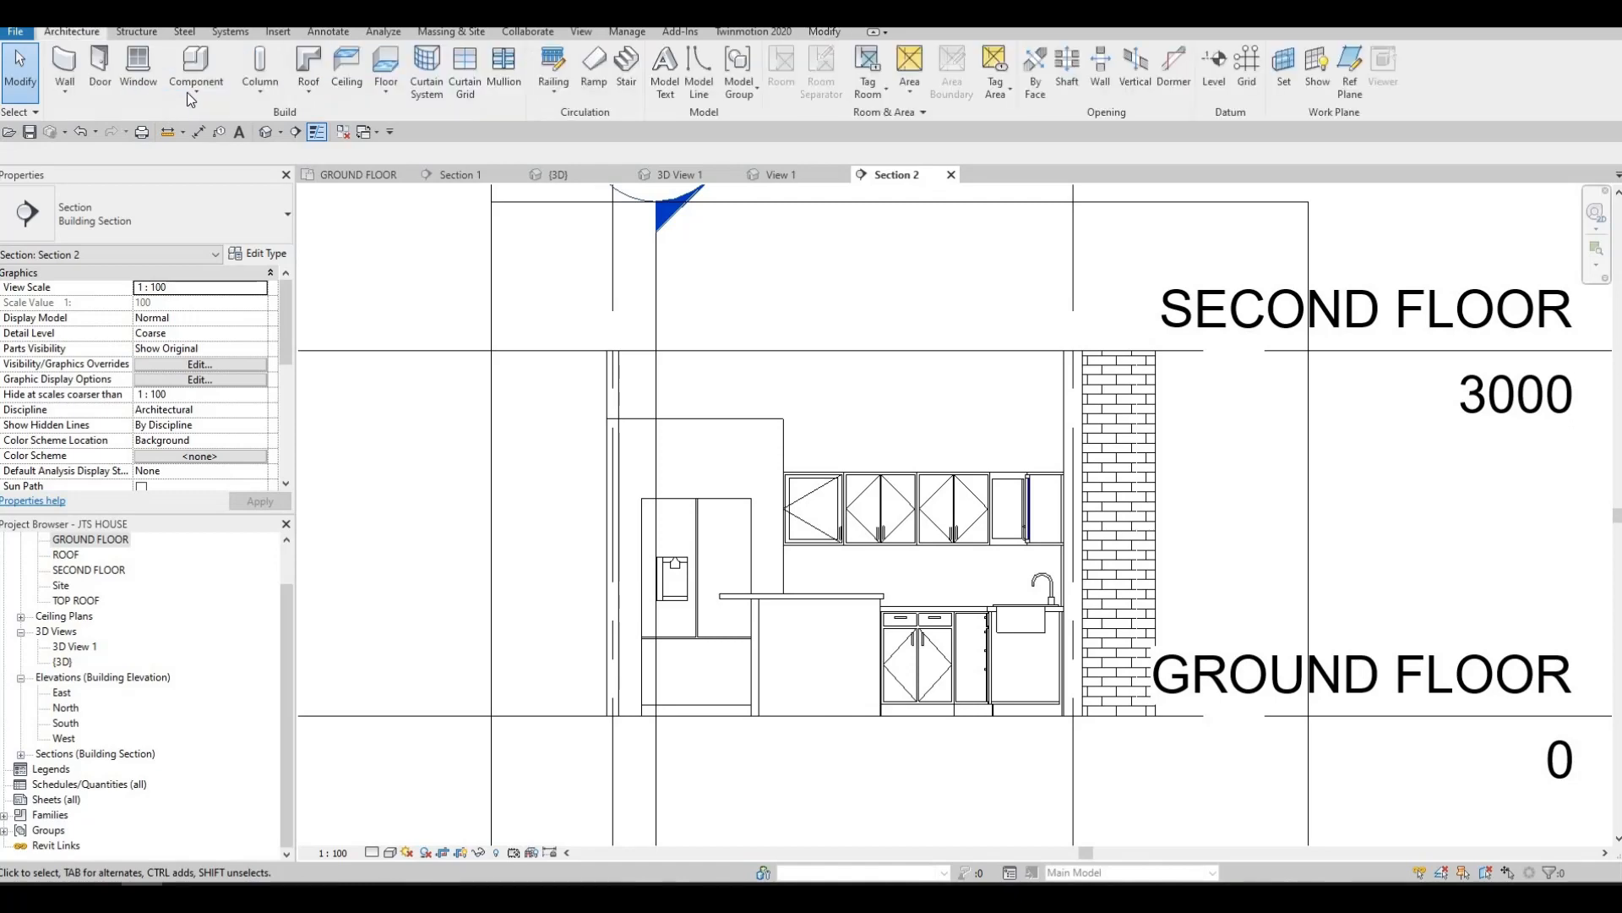
left_click(196, 97)
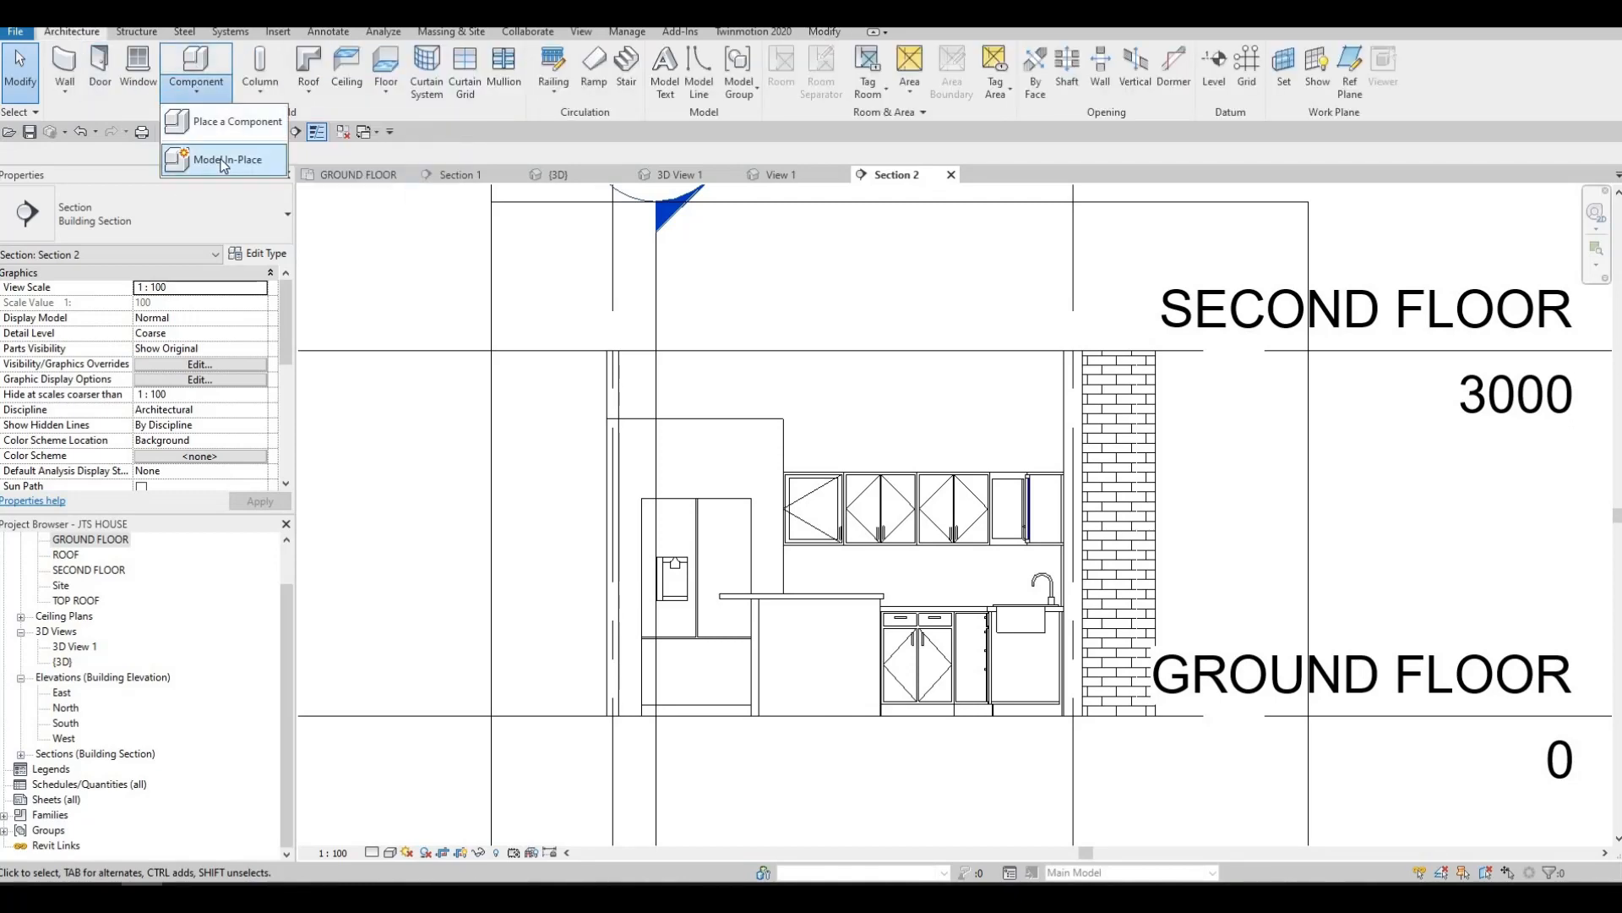
left_click(224, 159)
scroll(747, 423, "down", 3)
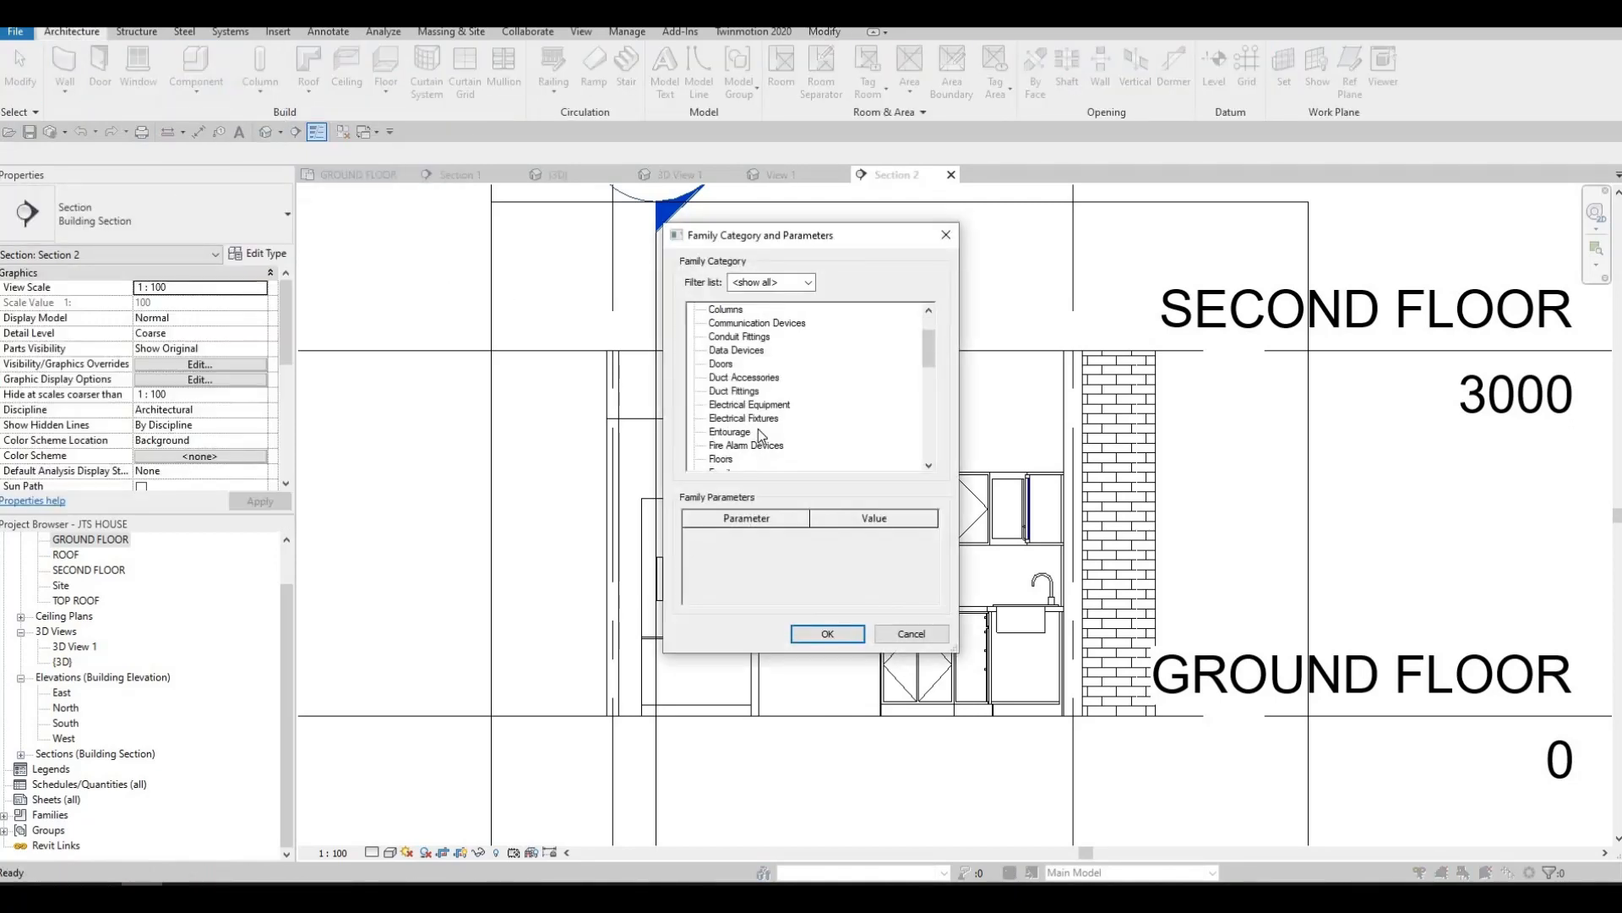
left_click(816, 630)
left_click(811, 478)
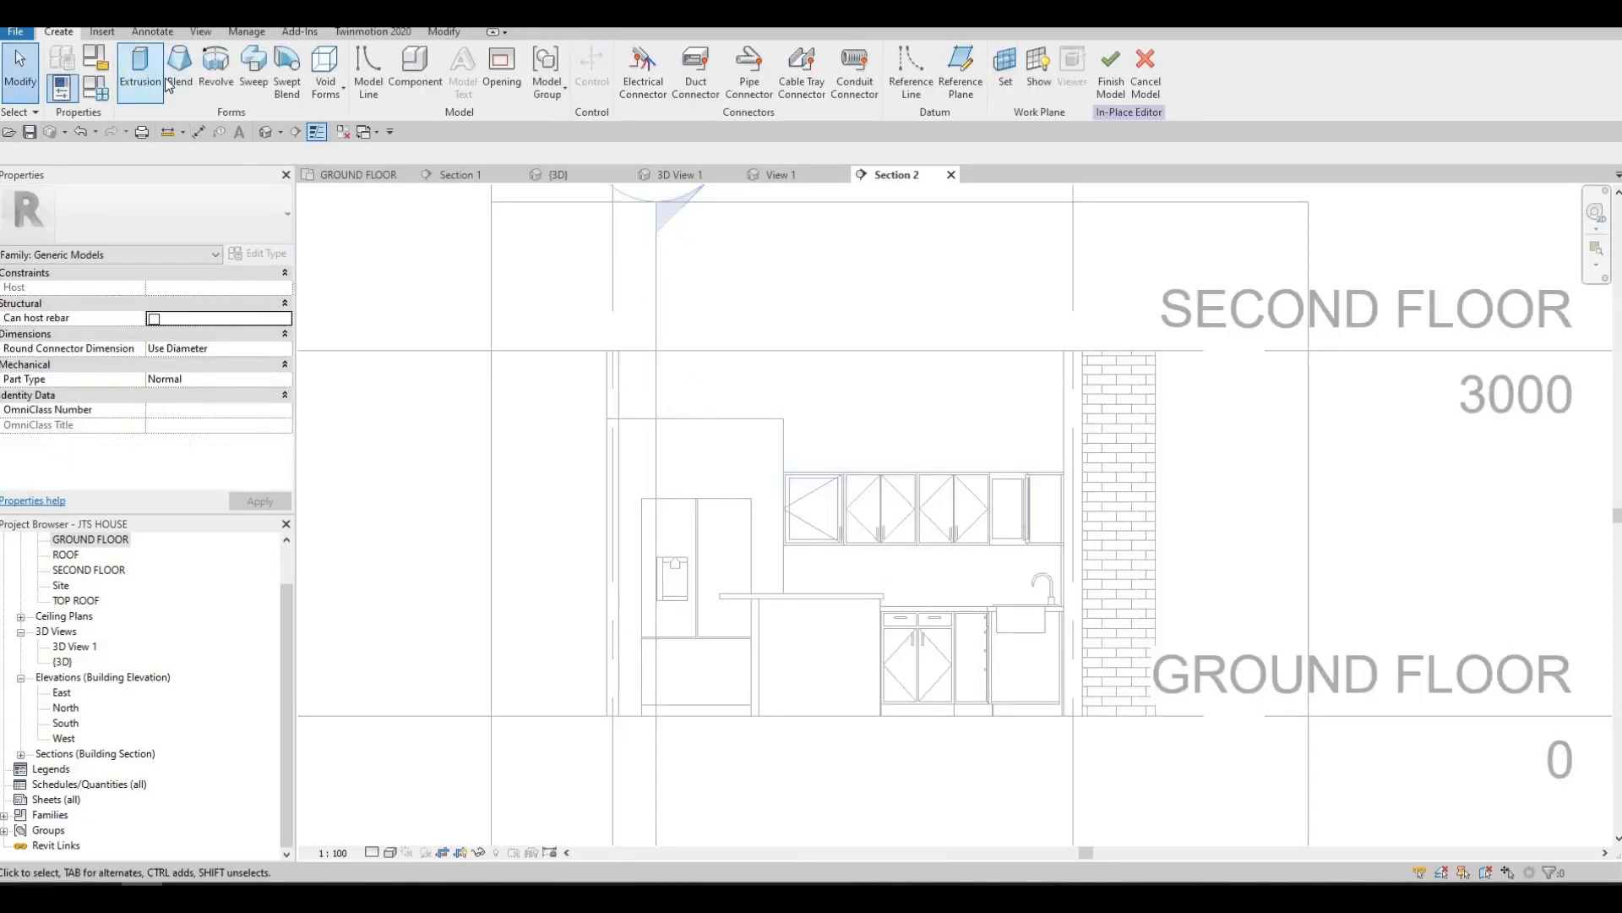
left_click(156, 80)
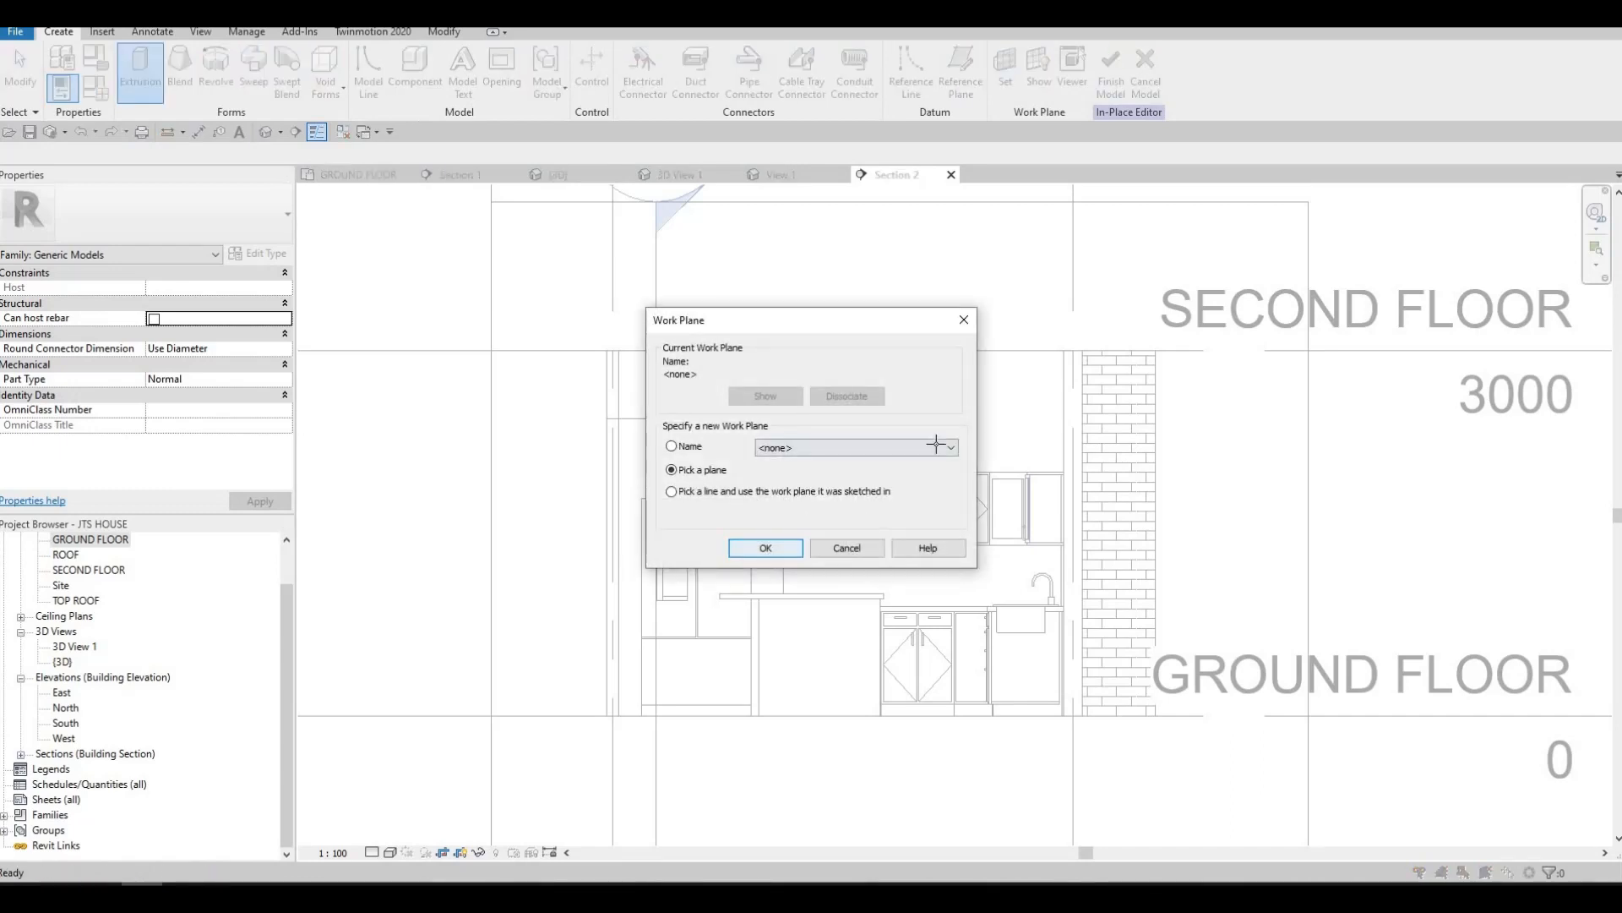
left_click(775, 549)
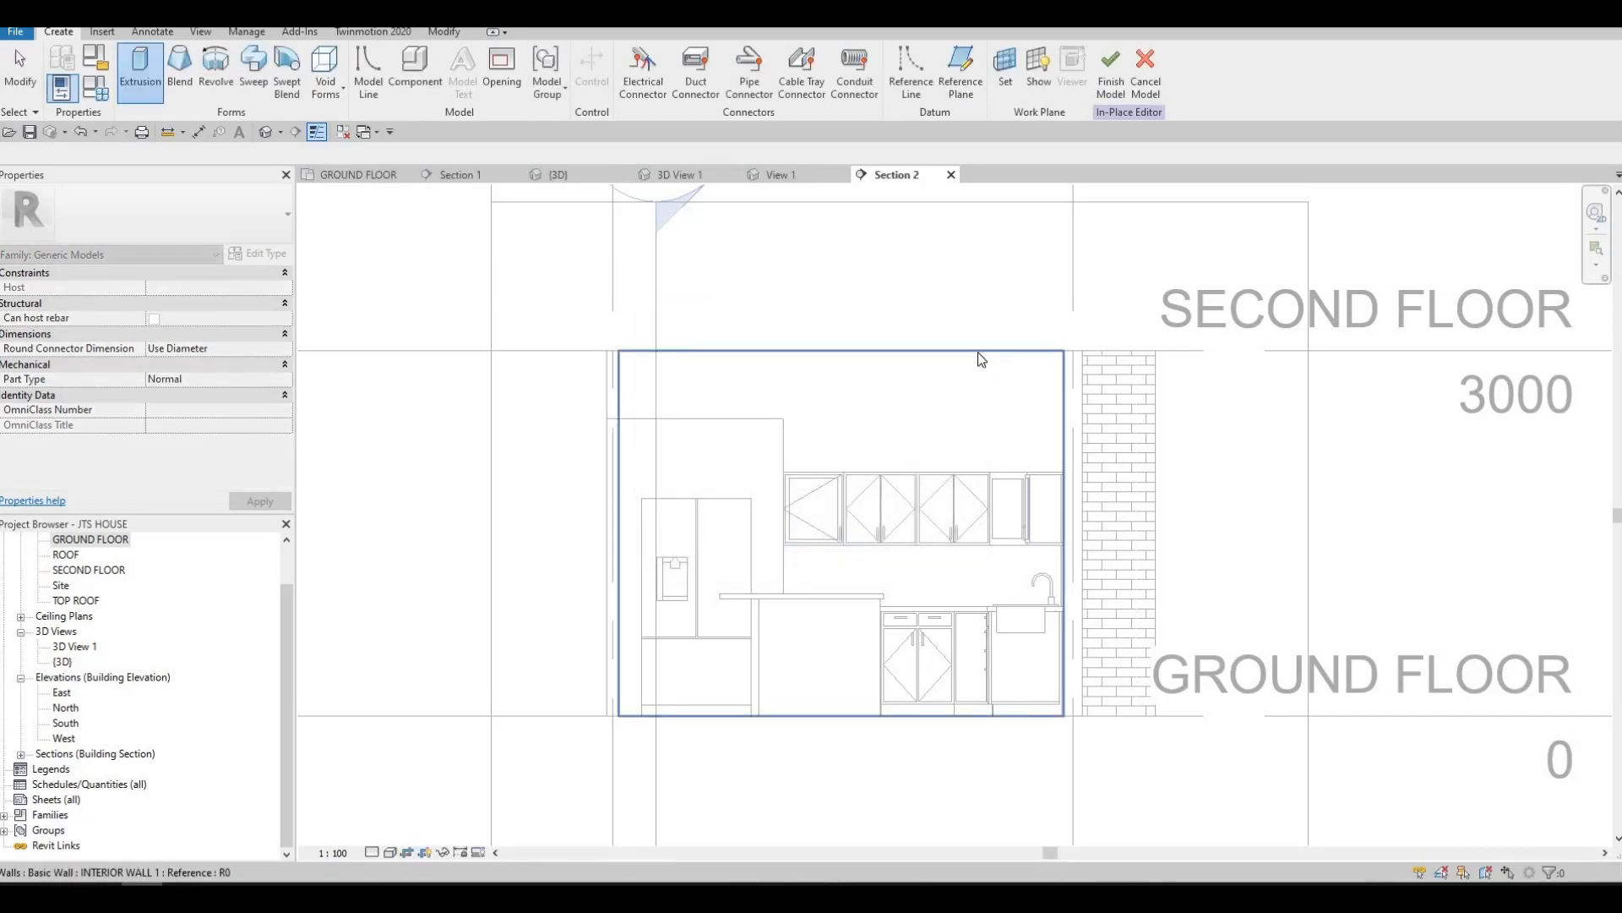
left_click(396, 201)
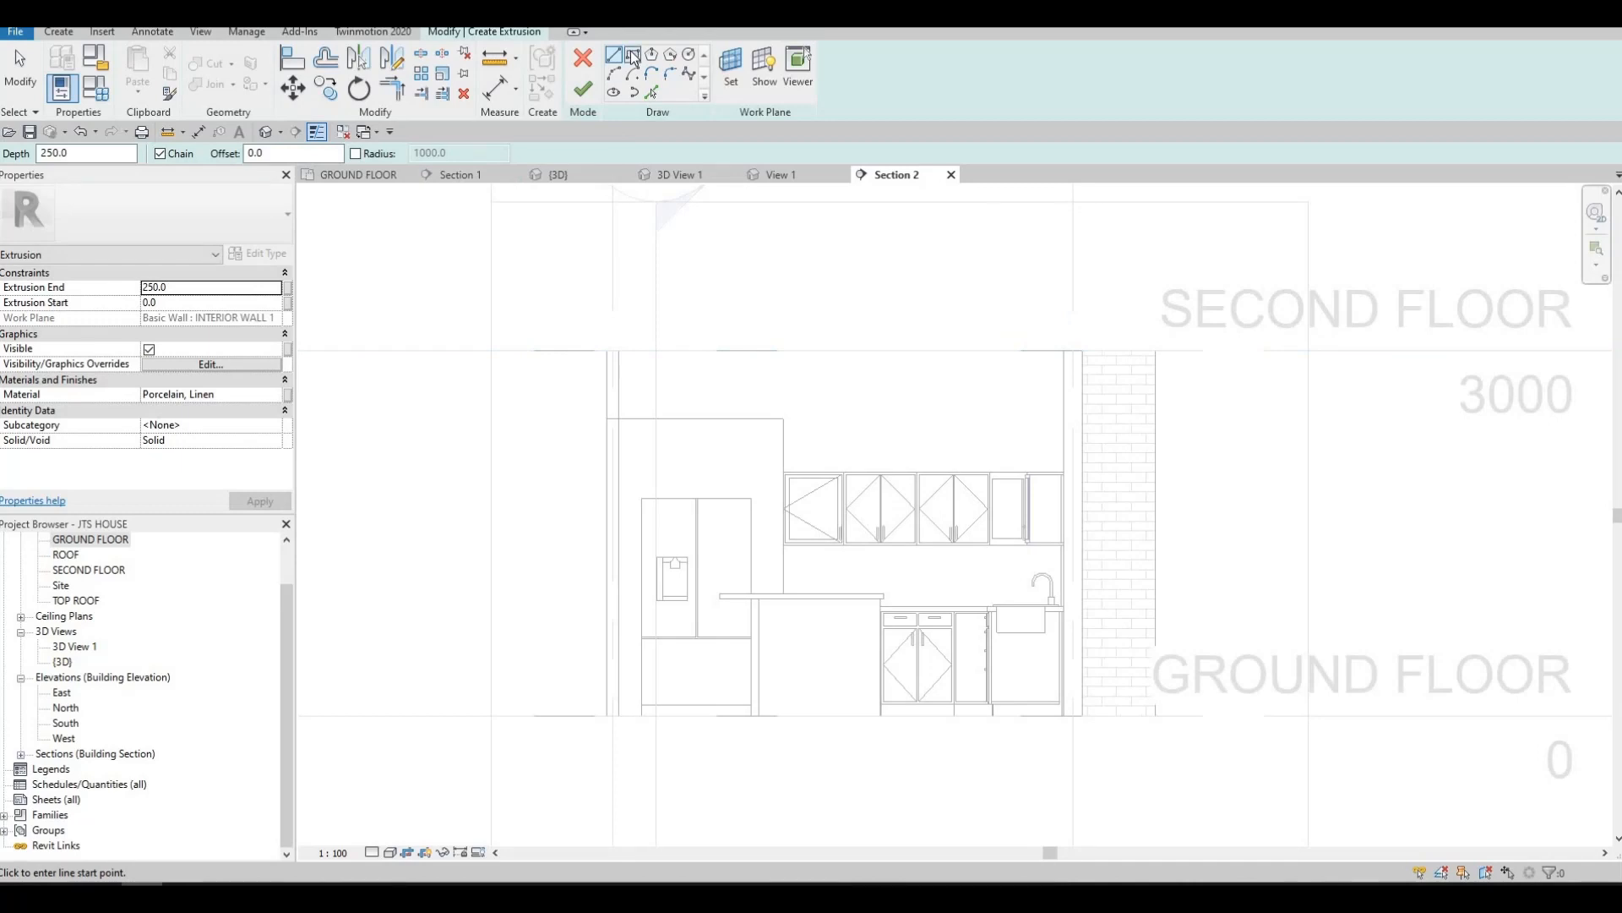
Sketch a backsplash rectangle between the upper cabinets and the countertop, from the refrigerator enclosure to the sink-side corner
scroll(1066, 593, "up", 4)
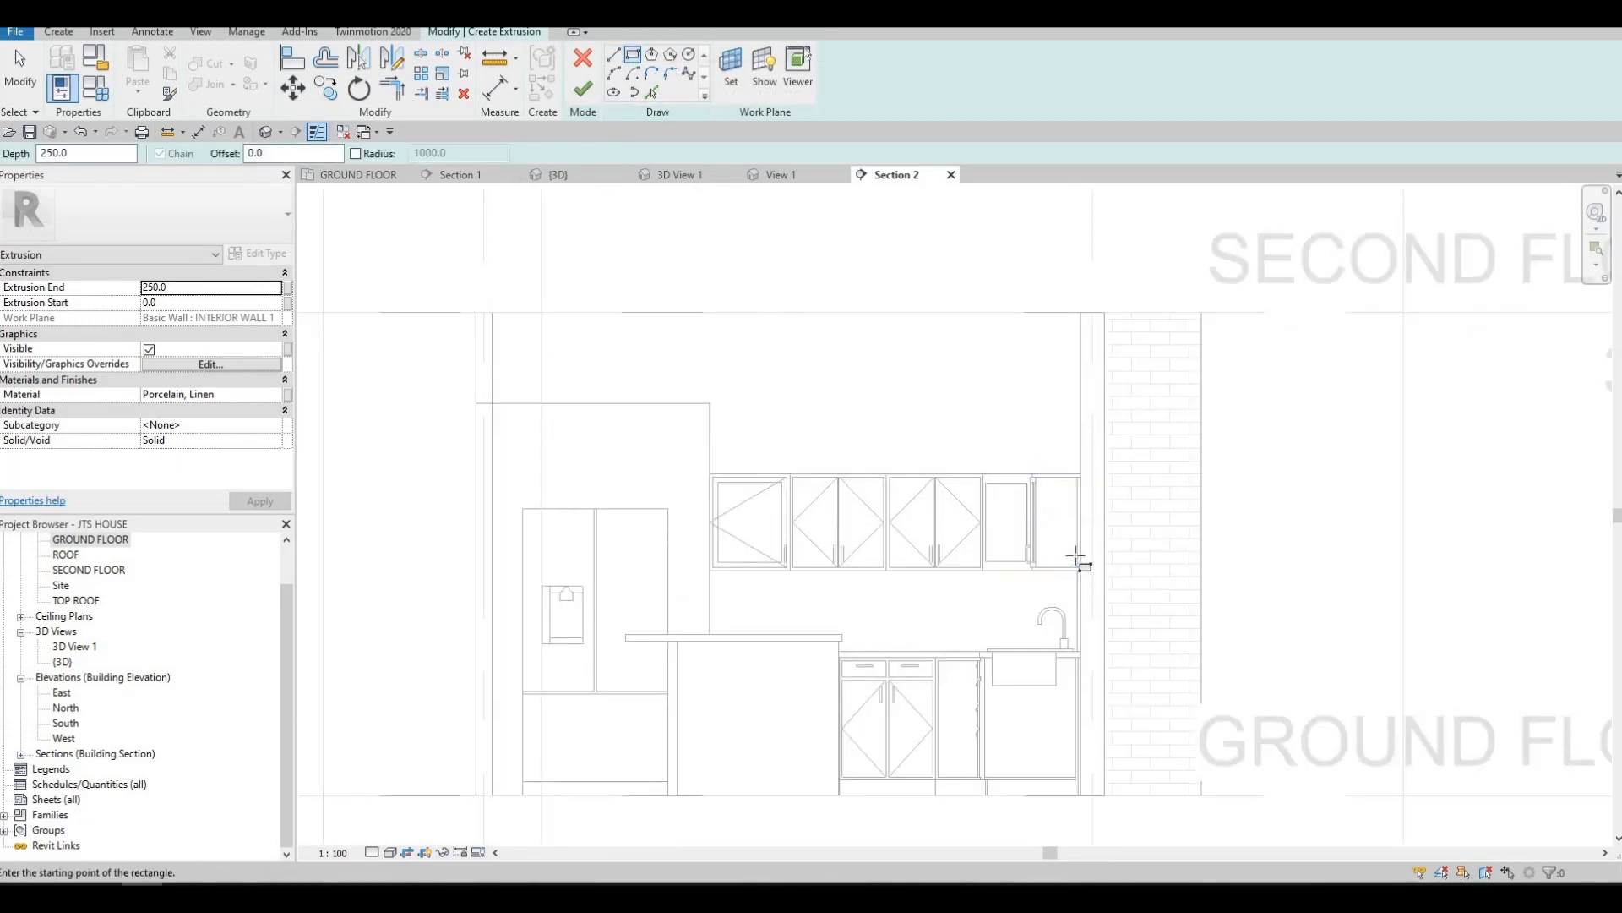
left_click(1094, 549)
middle_click_drag(816, 676, 1005, 544)
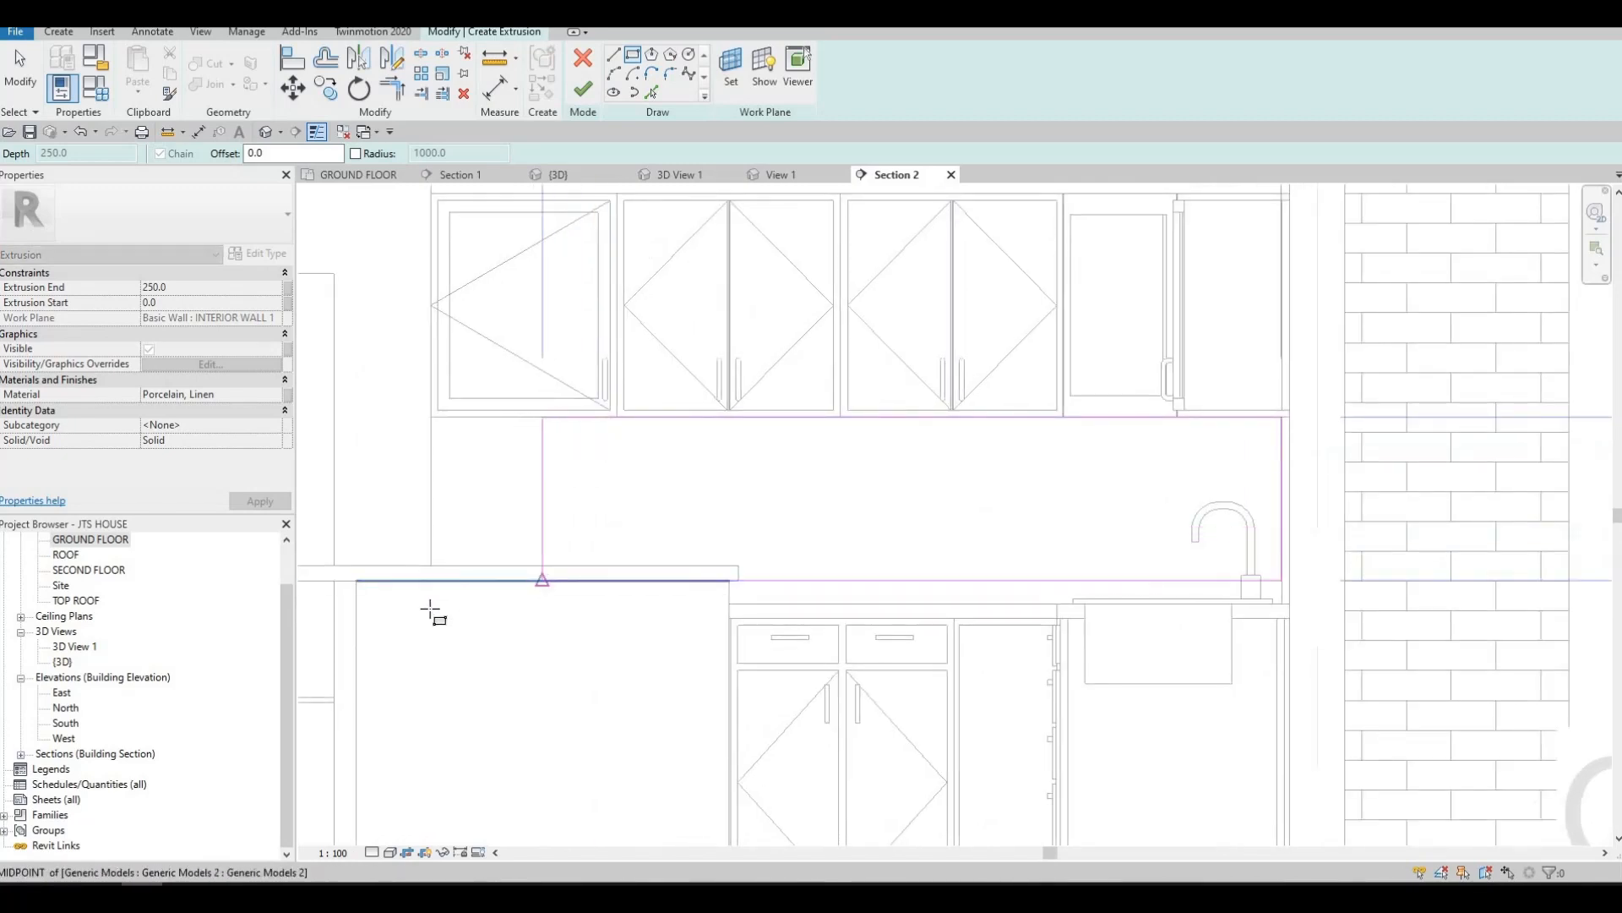
left_click(775, 655)
key("Escape")
key("Escape")
scroll(909, 602, "up", 2)
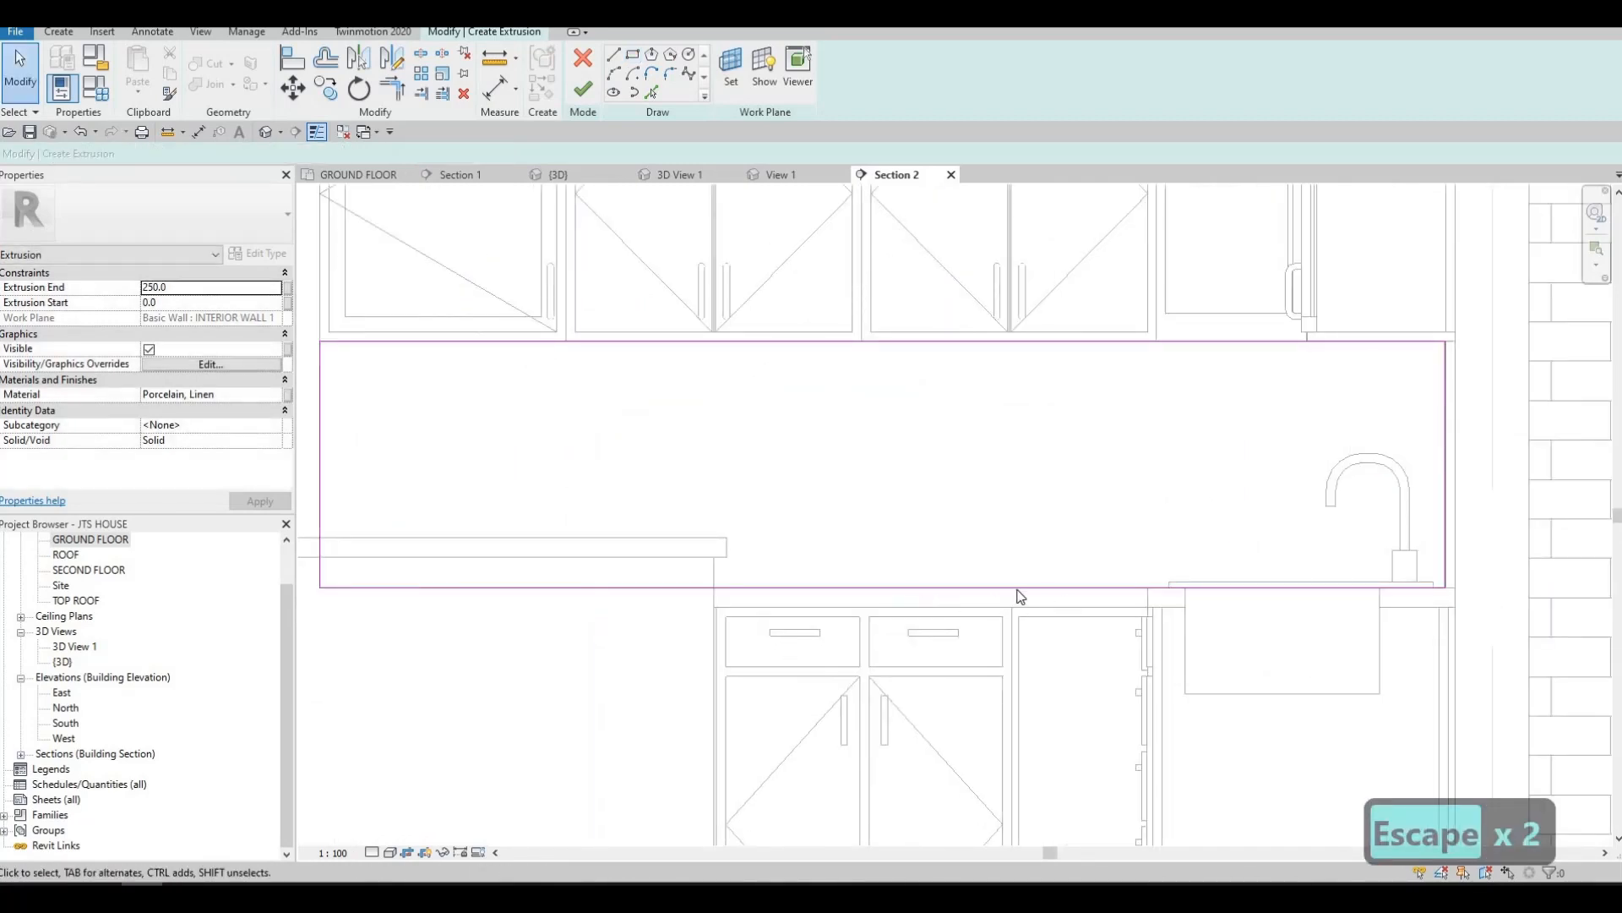
Set the second backsplash's extrusion end to 20 mm and assign it the Textile - Black material
scroll(663, 502, "down", 2)
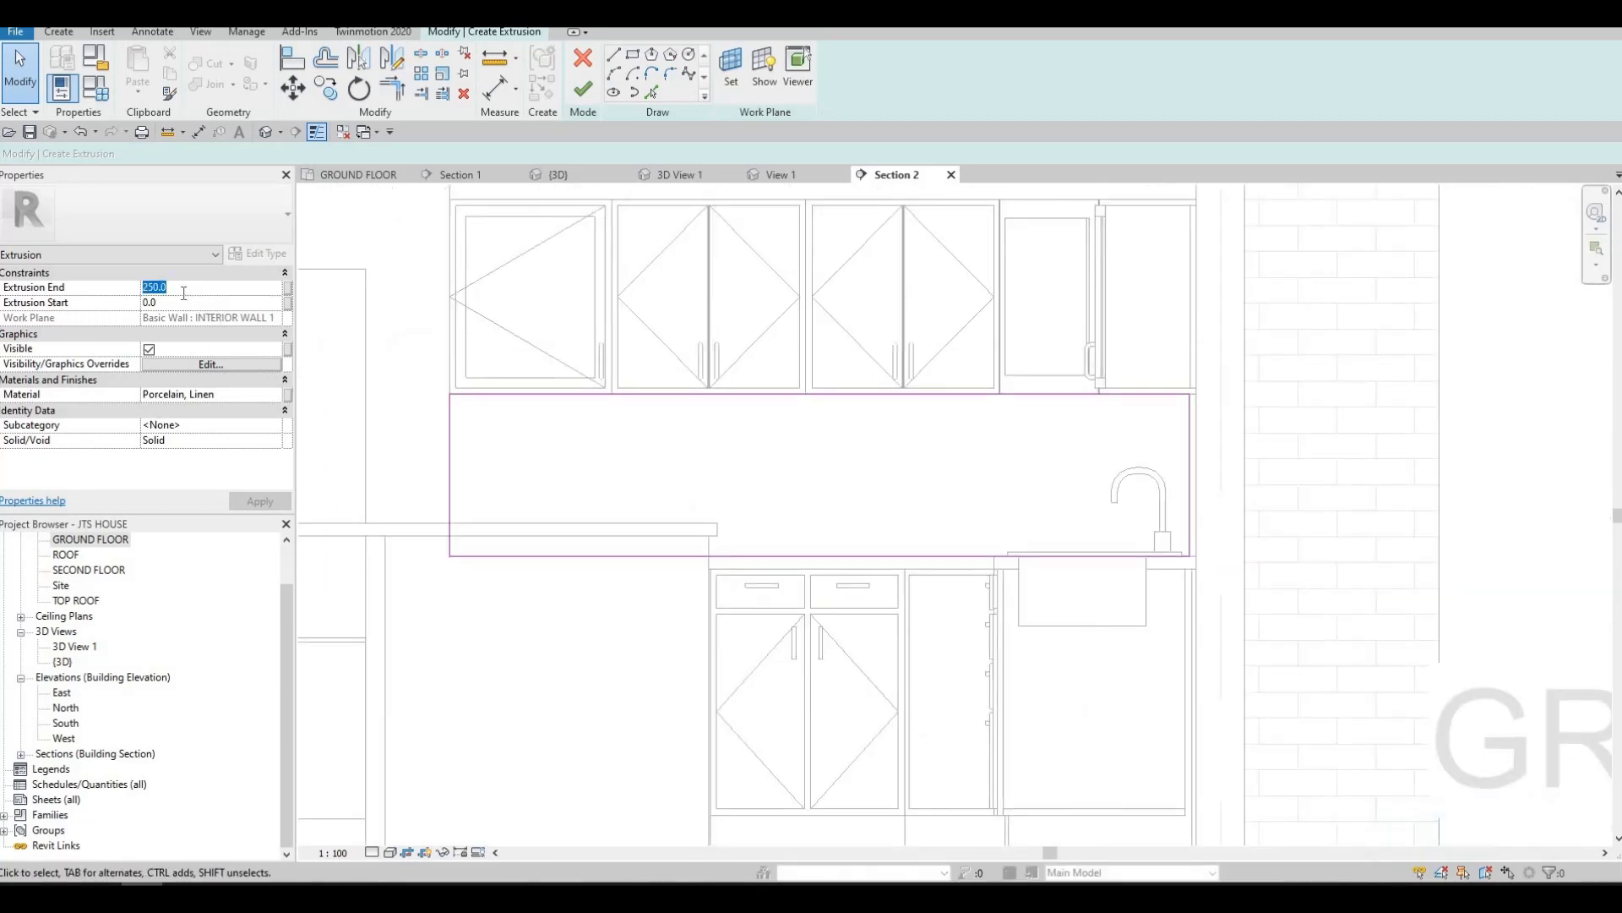
key("Return")
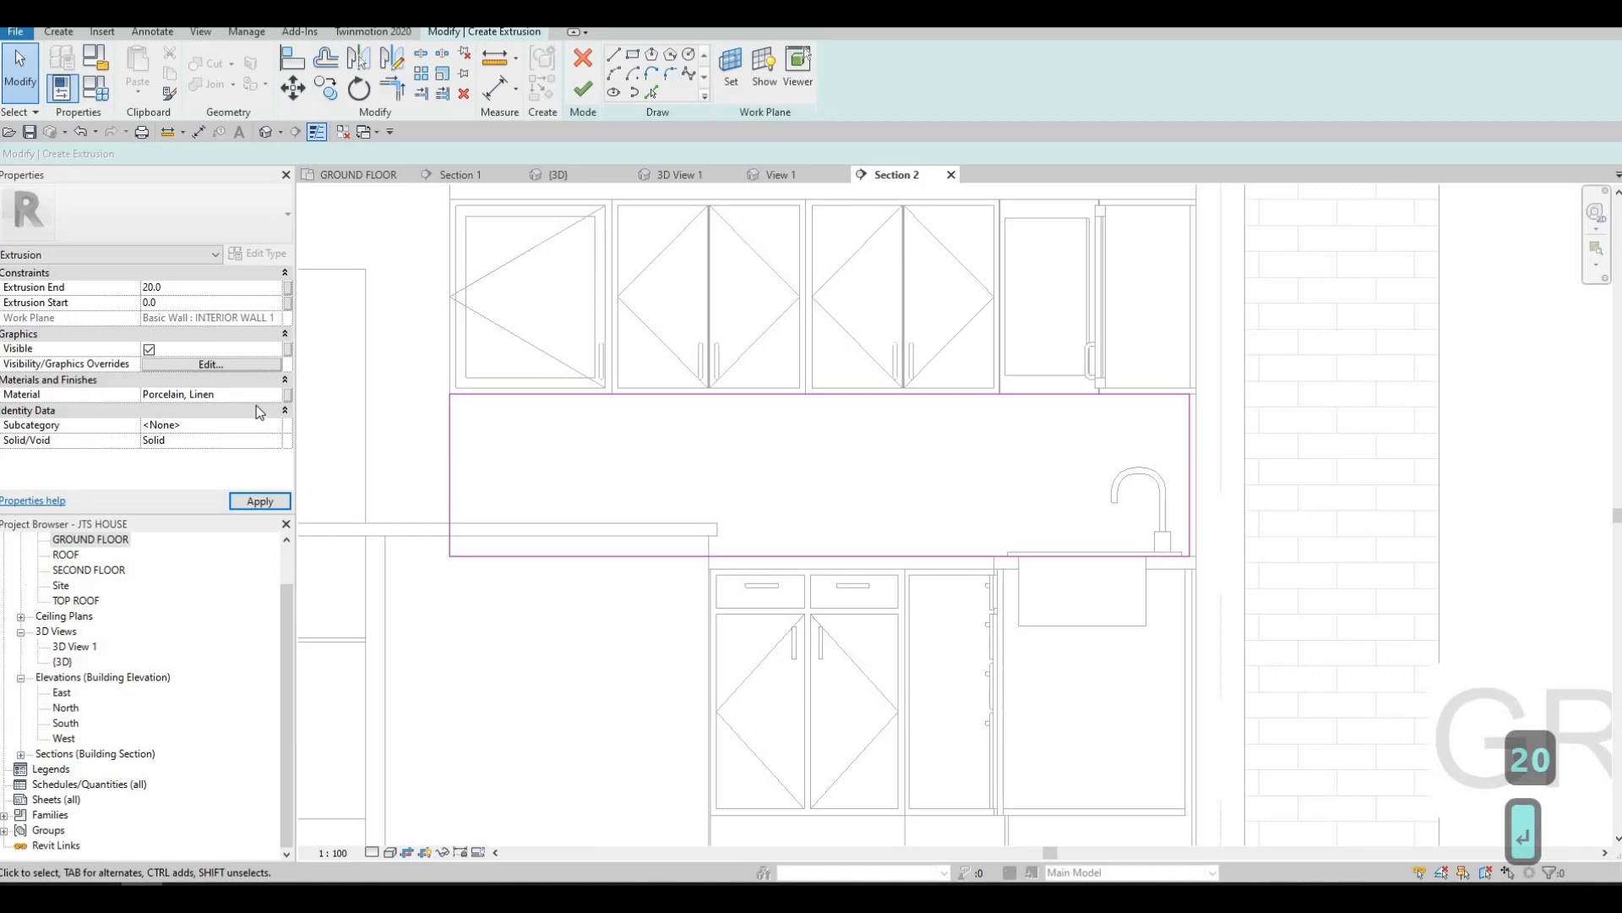
left_click(281, 398)
left_click(277, 396)
scroll(600, 311, "down", 1)
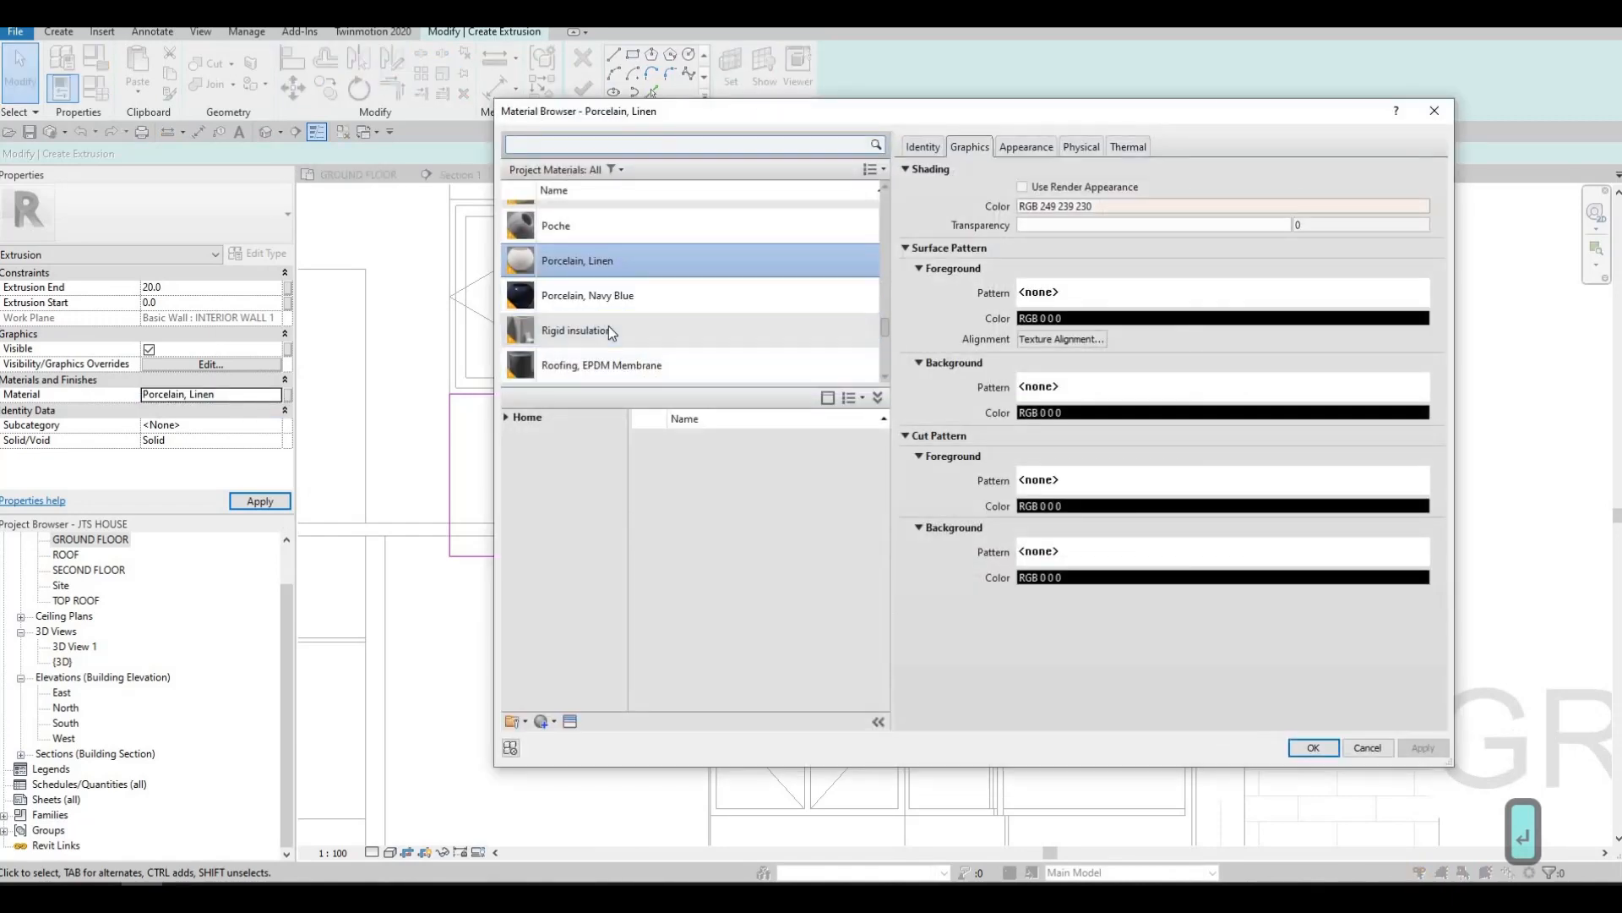
left_click(608, 327)
type("TE")
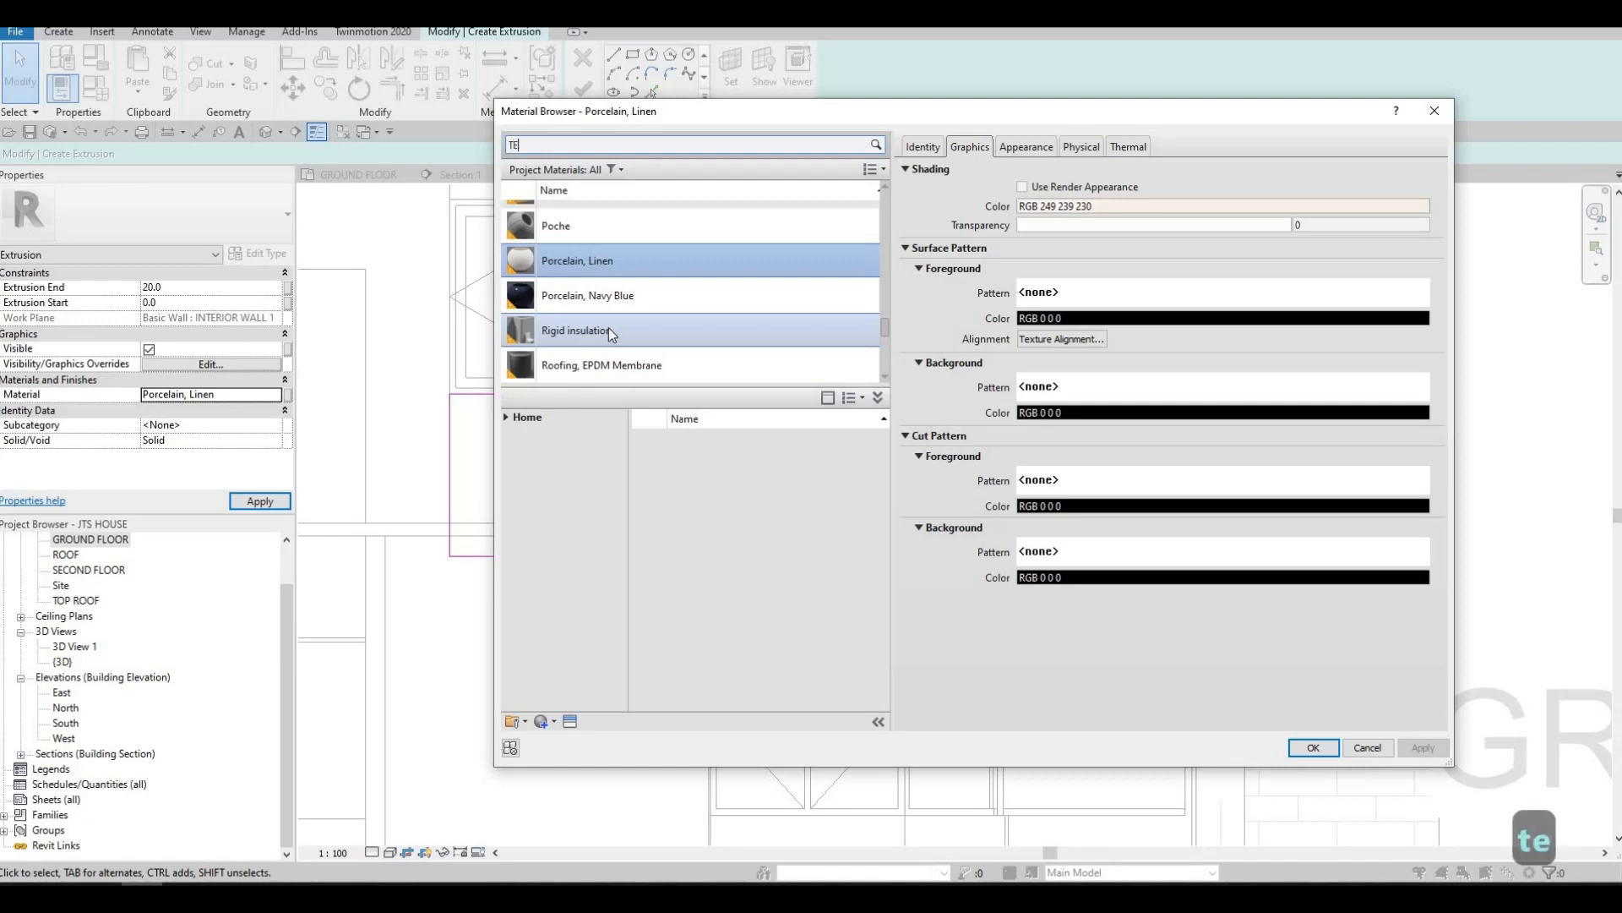
type("XTILE")
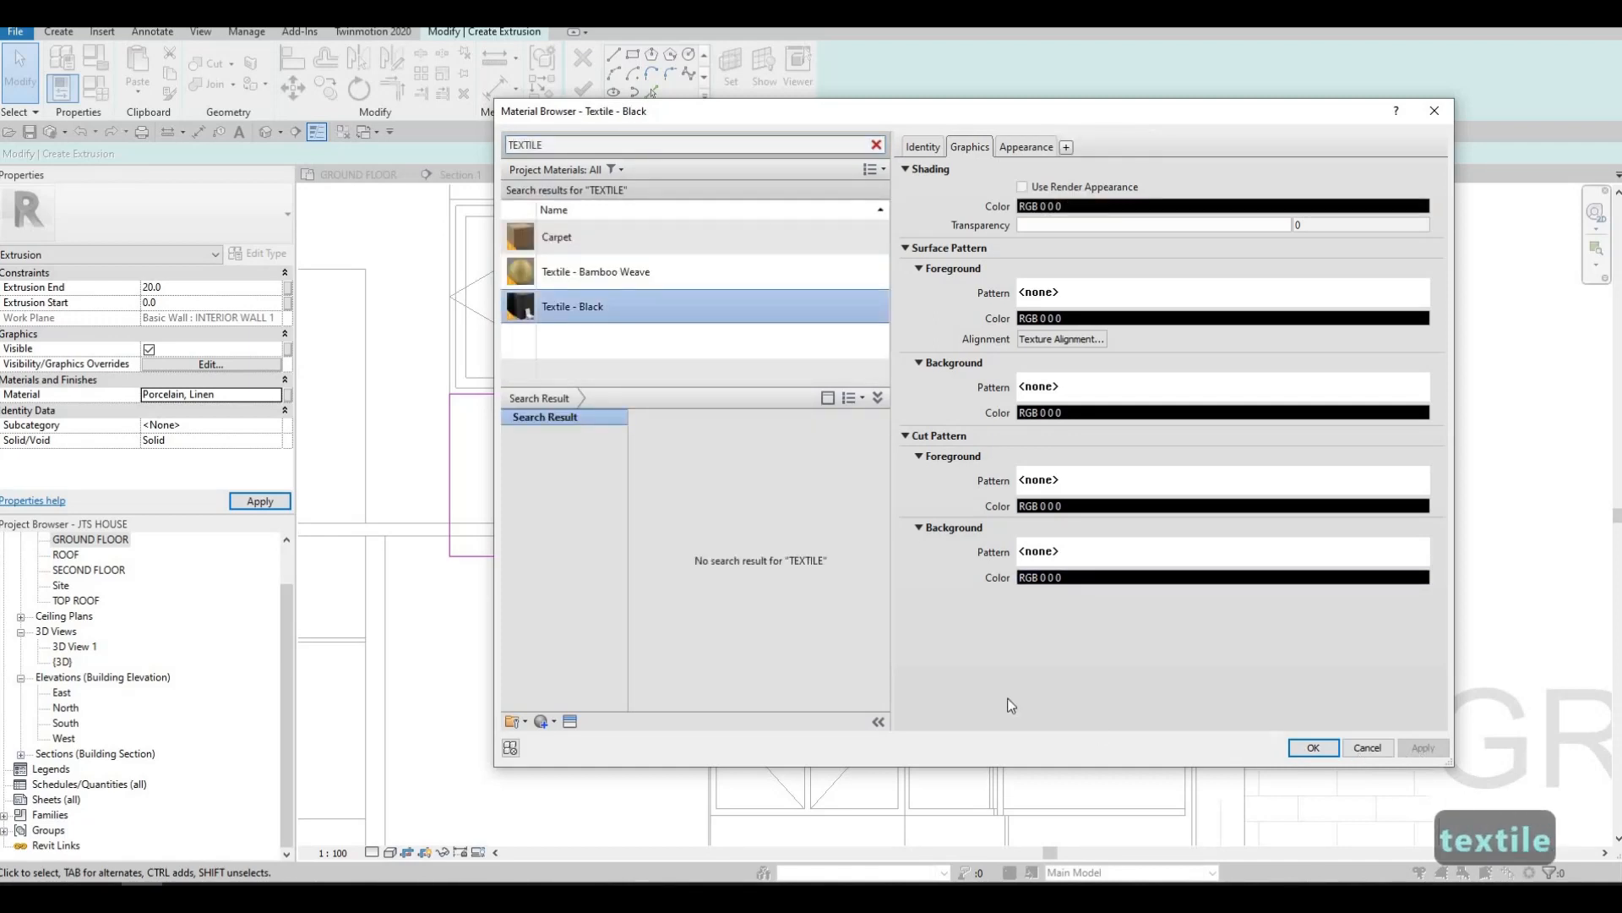
left_click(1313, 747)
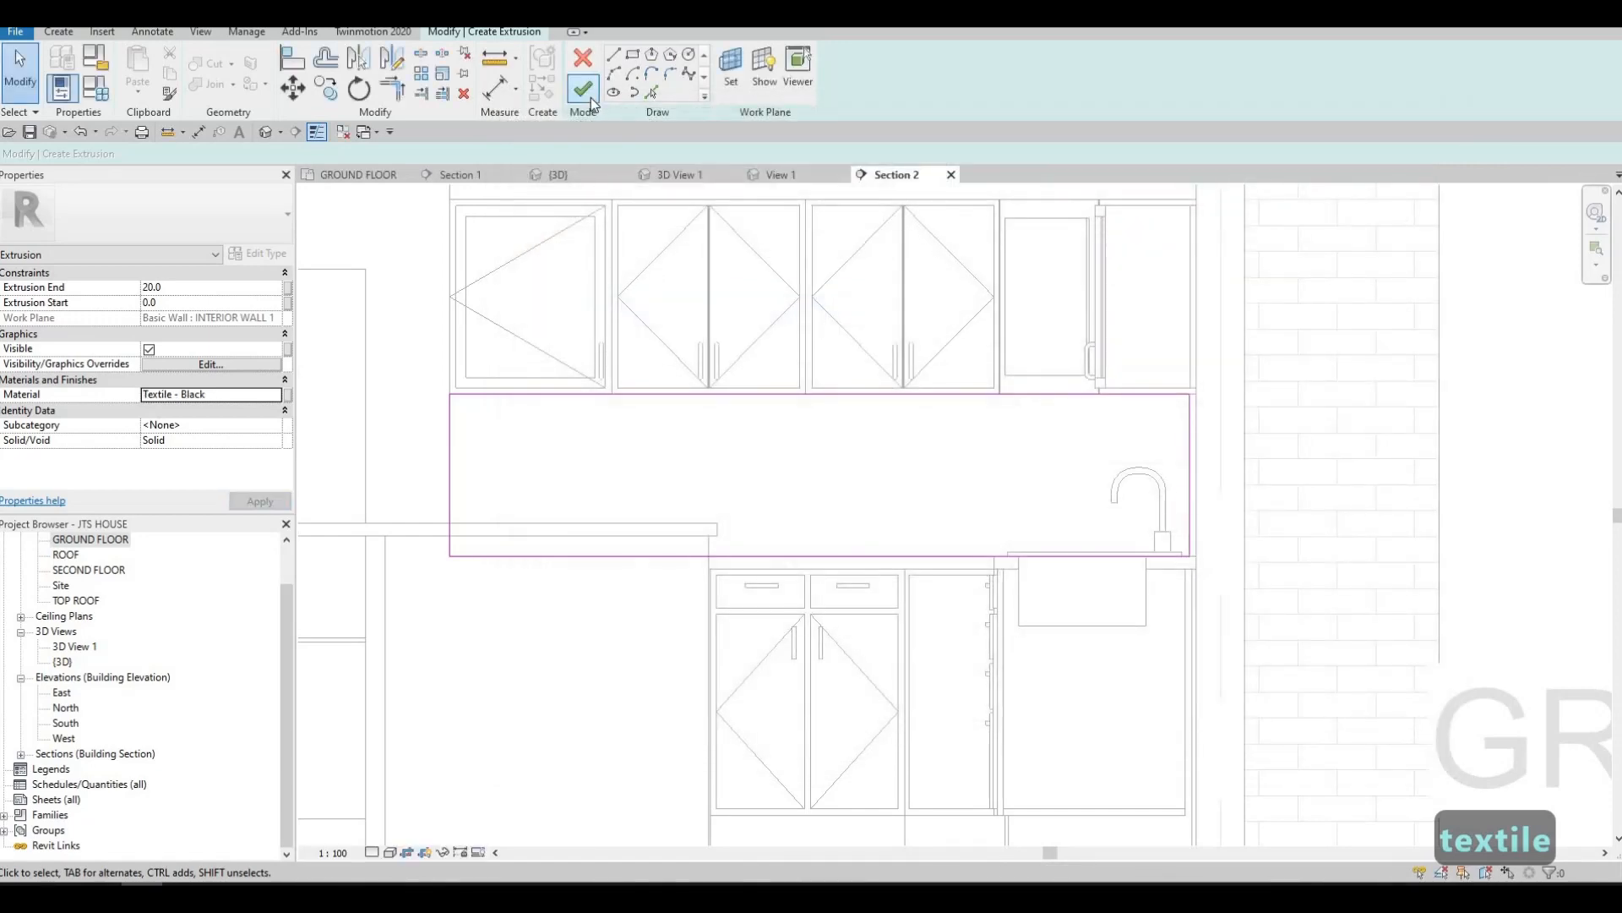
Finish the second backsplash's sketch and in-place model, and open 3D View 1
left_click(590, 98)
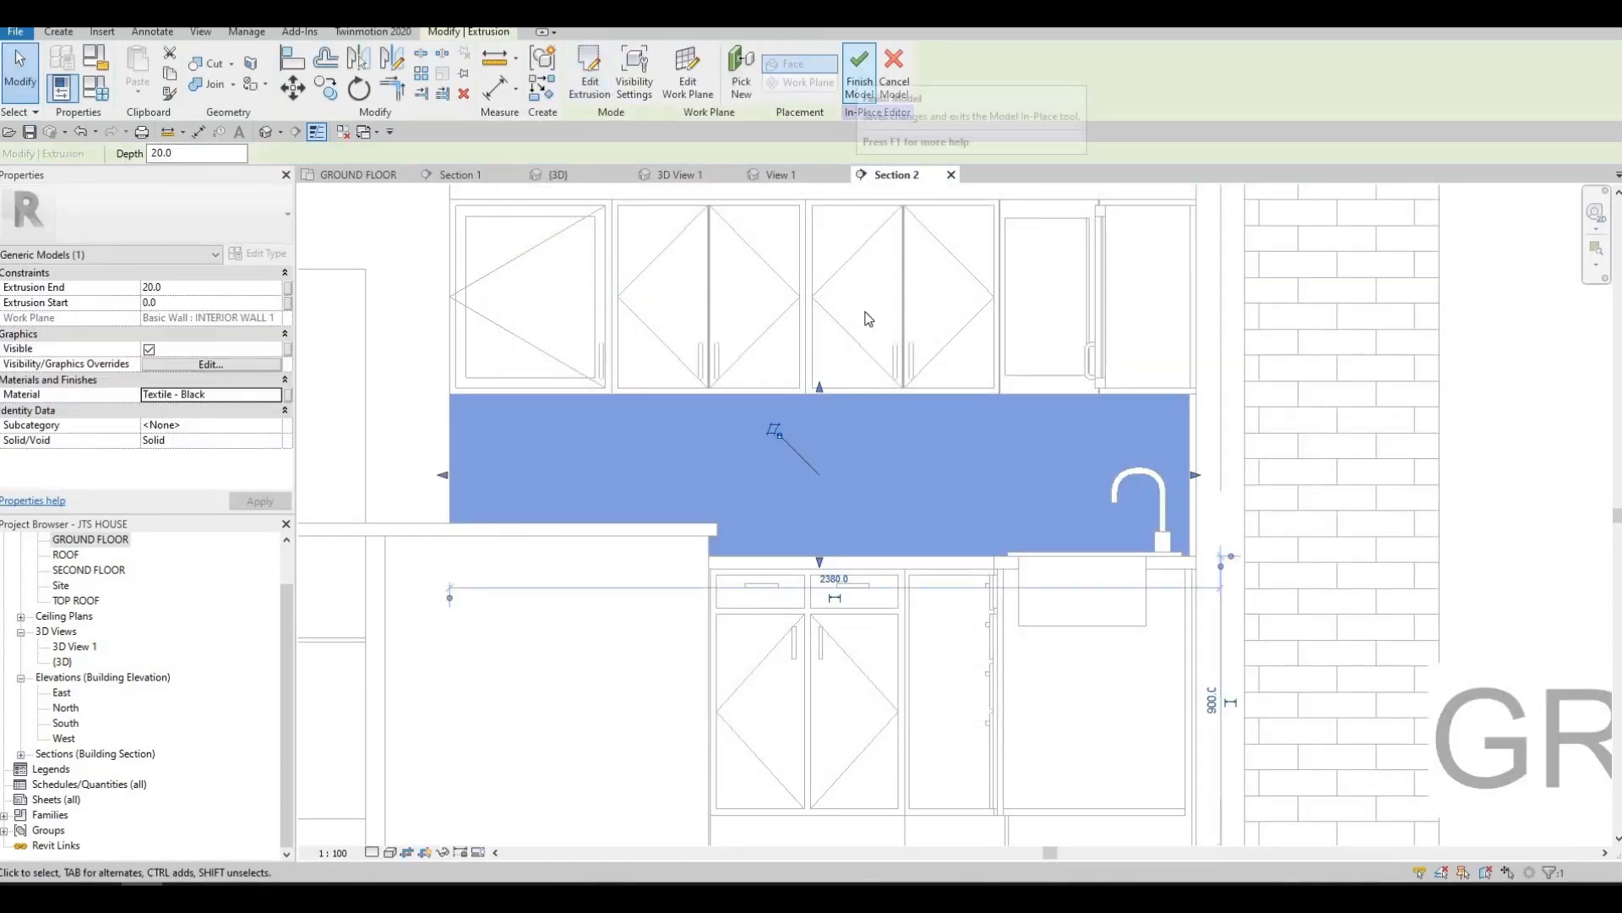
left_click(860, 78)
scroll(760, 452, "down", 3)
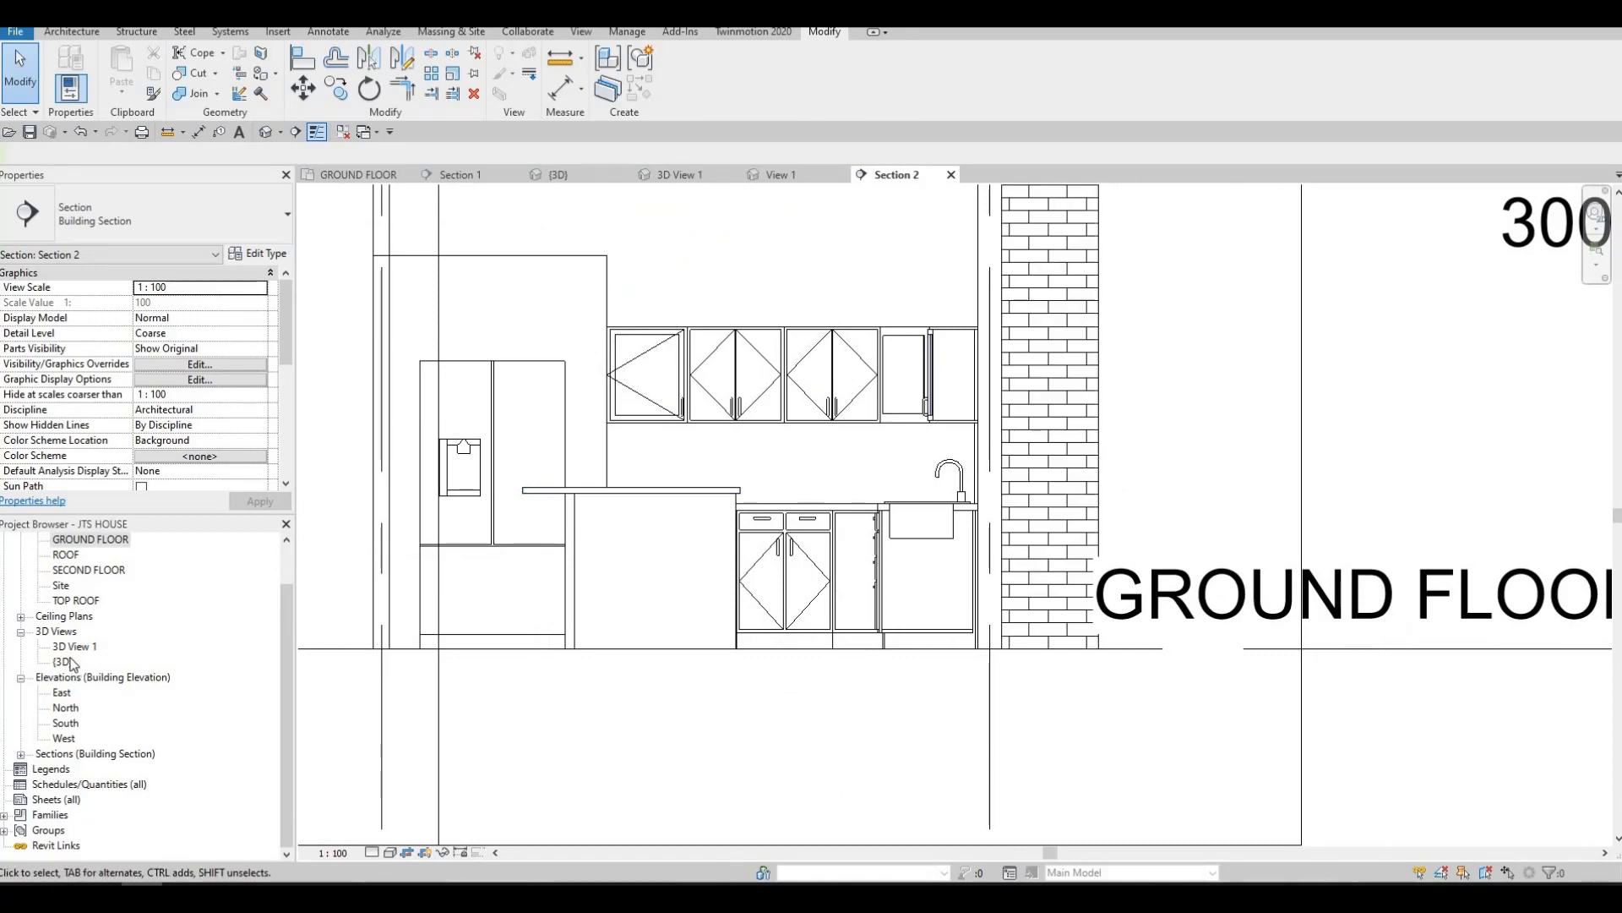
double_click(74, 646)
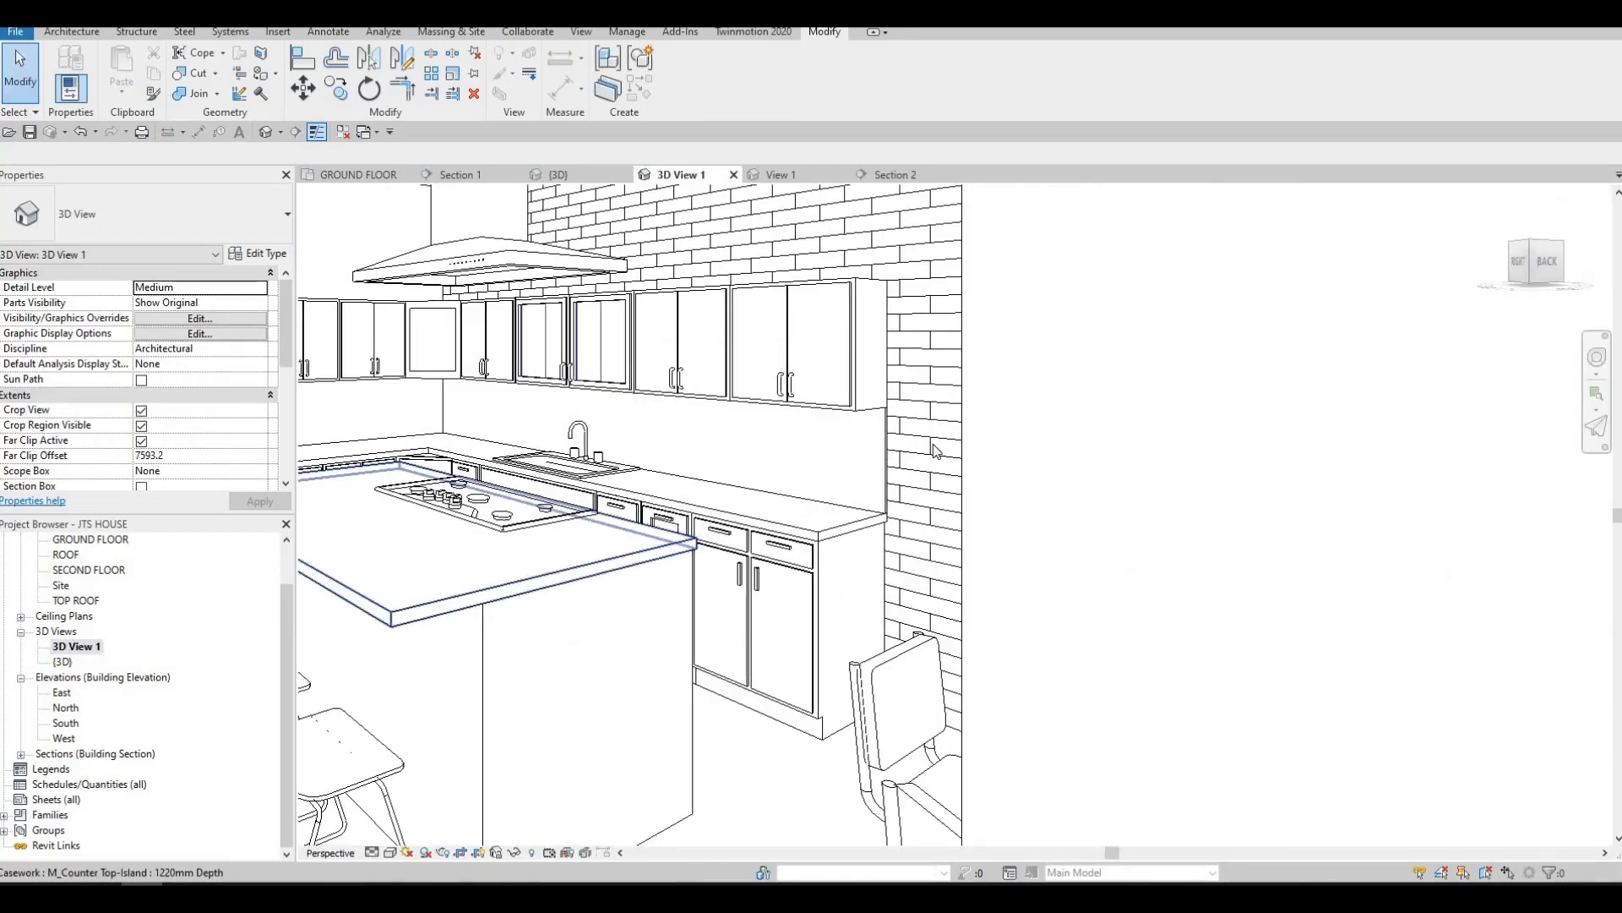
Change the type of one of the two stair railings beside the kitchen to 900mm Rectangular
scroll(896, 540, "down", 5)
middle_click_drag(912, 524, 735, 601)
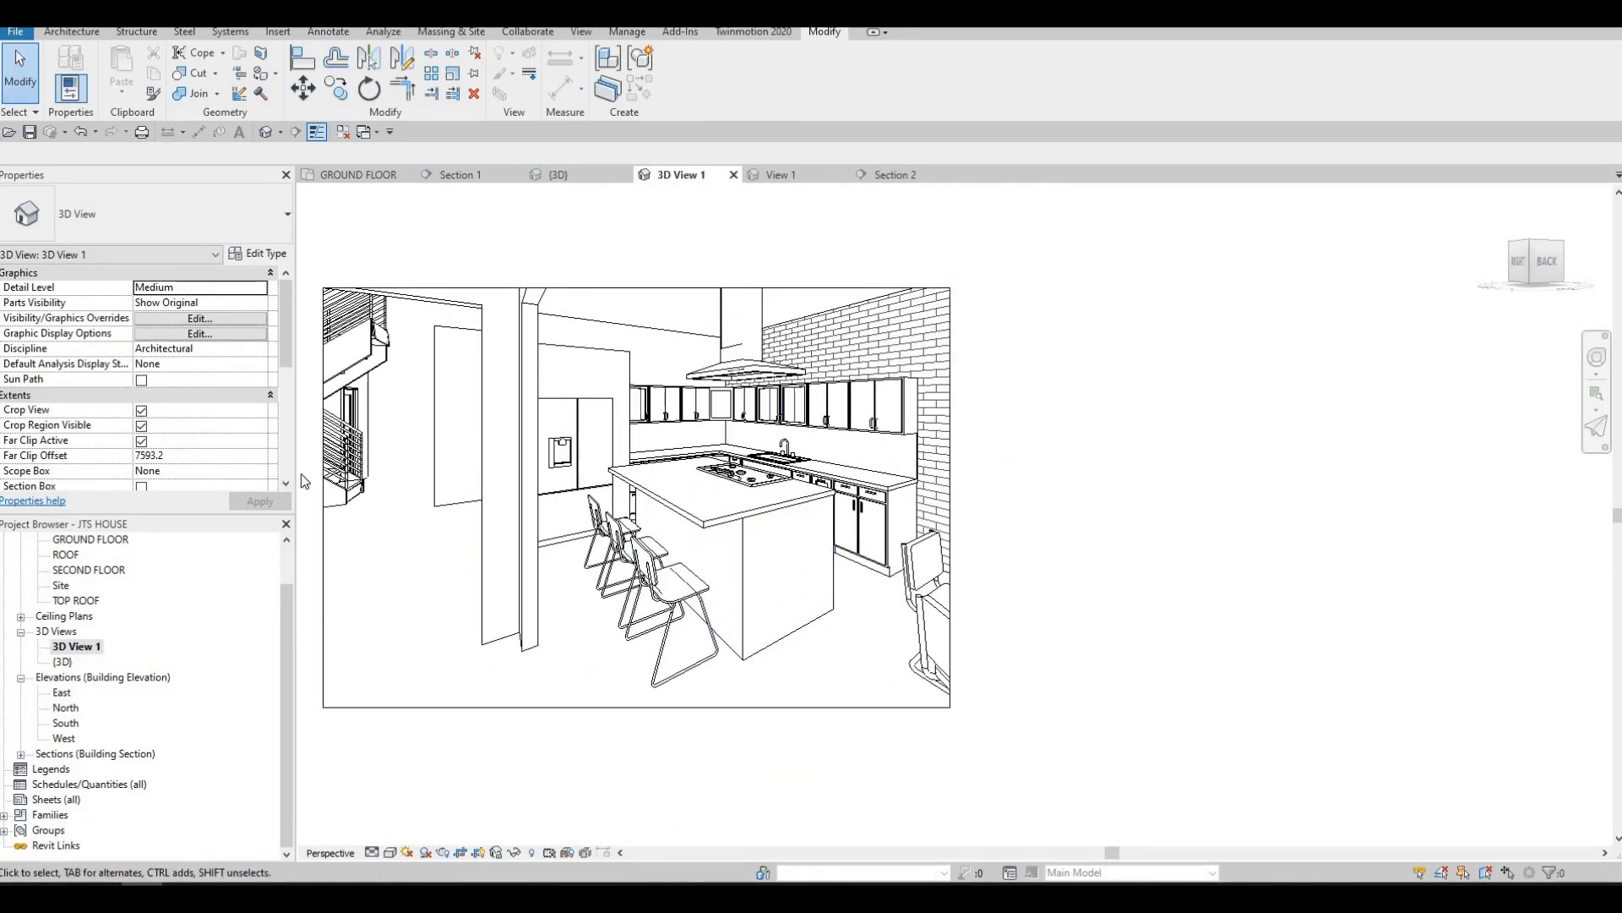
left_click(326, 507)
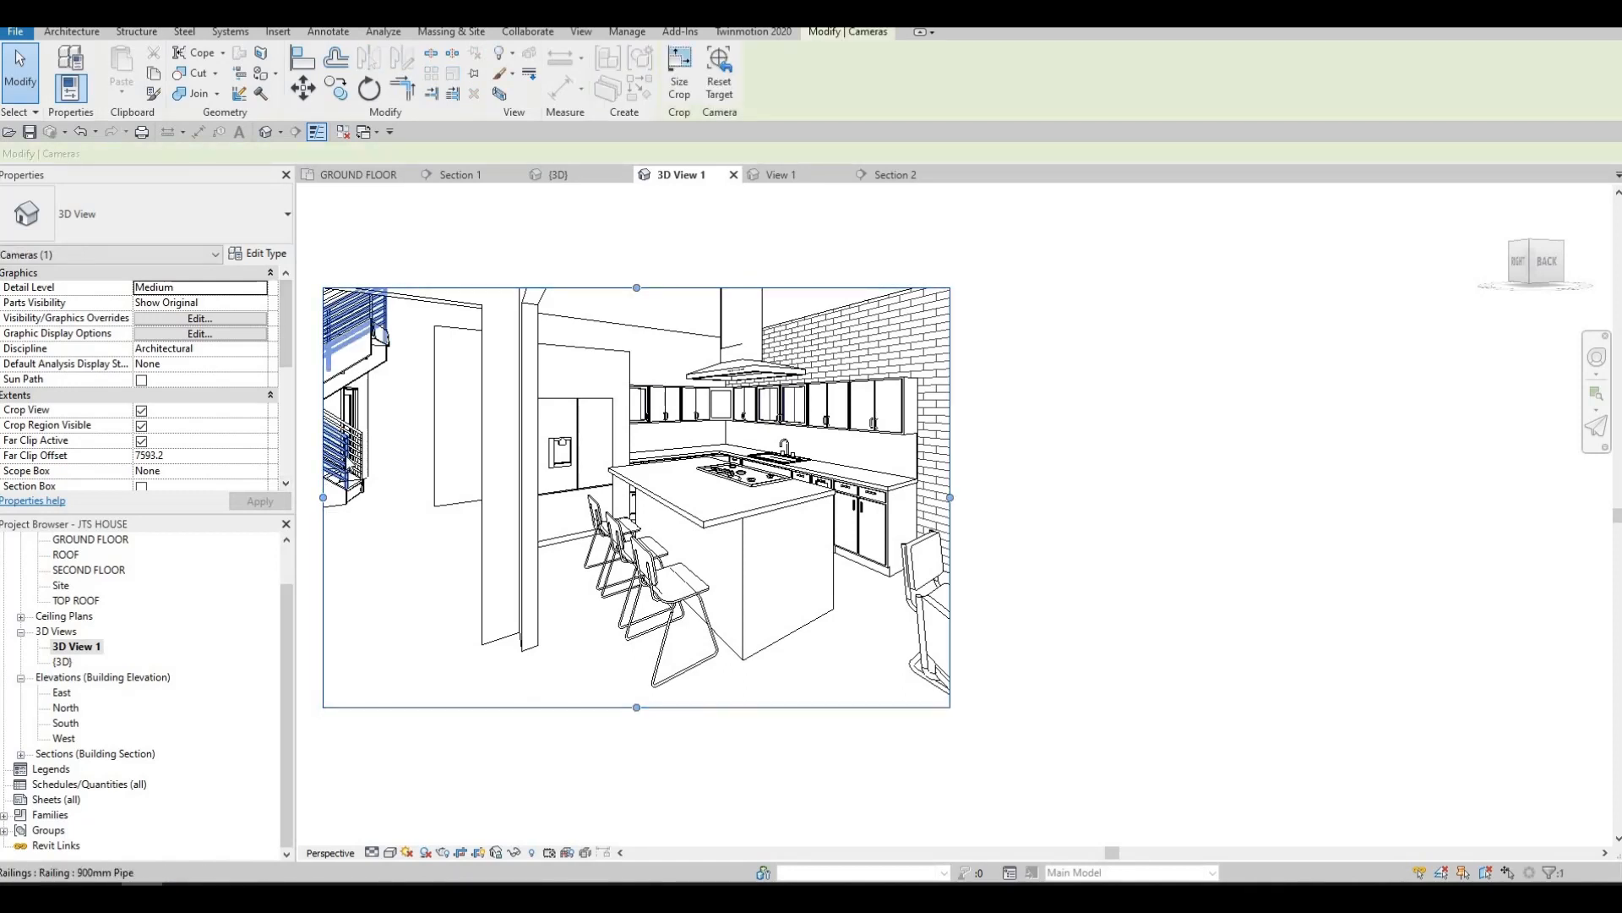
left_click(355, 332)
left_click(253, 229)
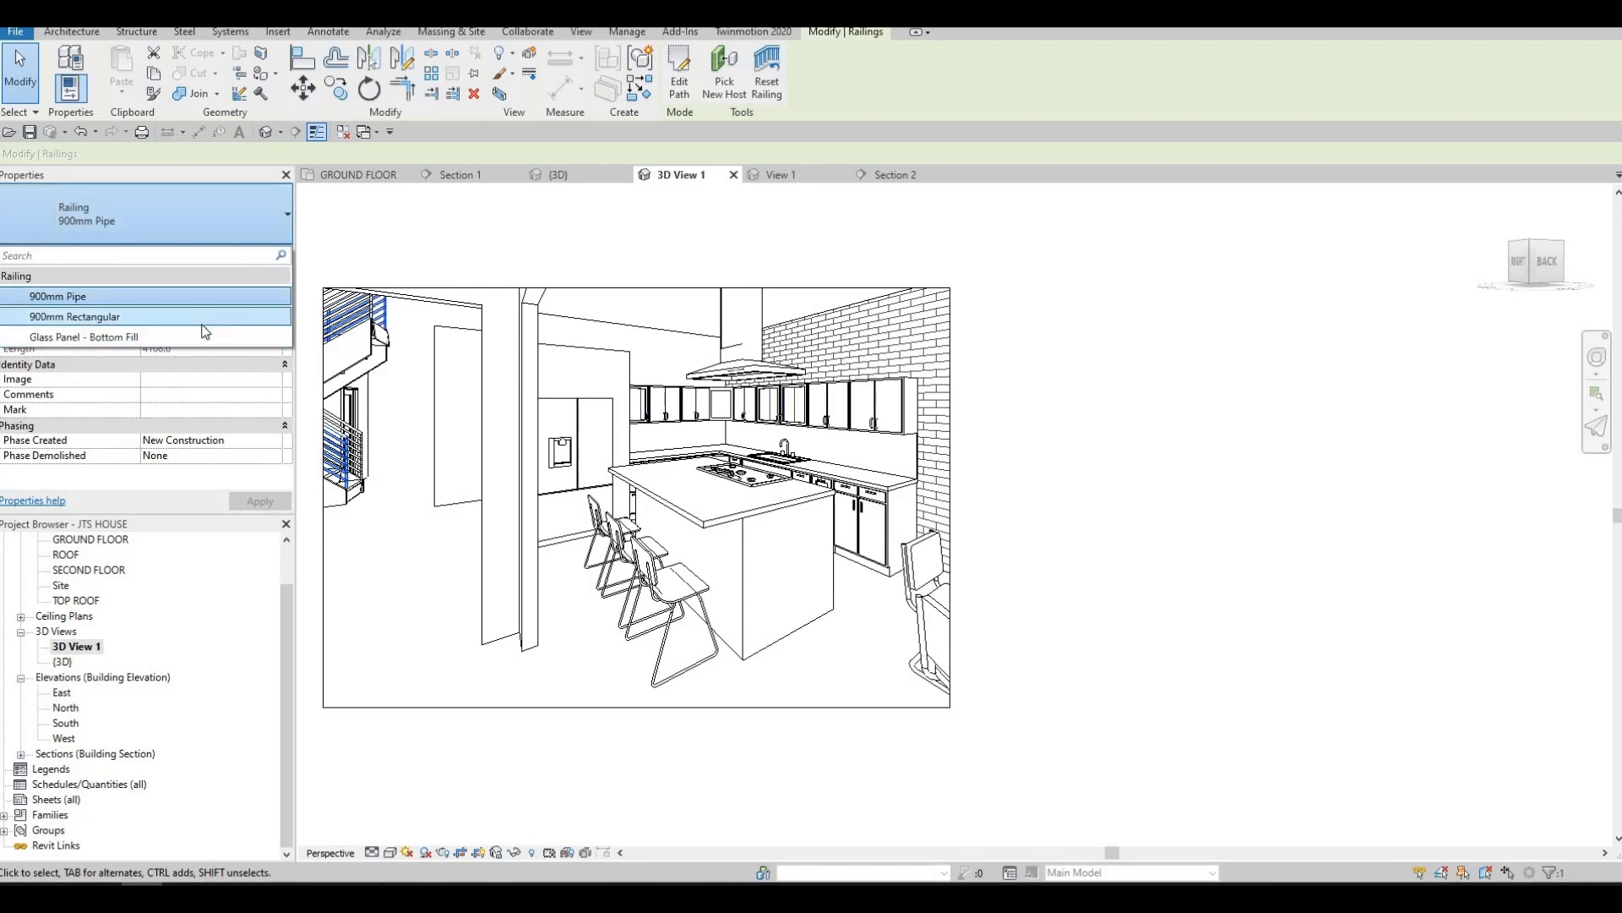
left_click(205, 329)
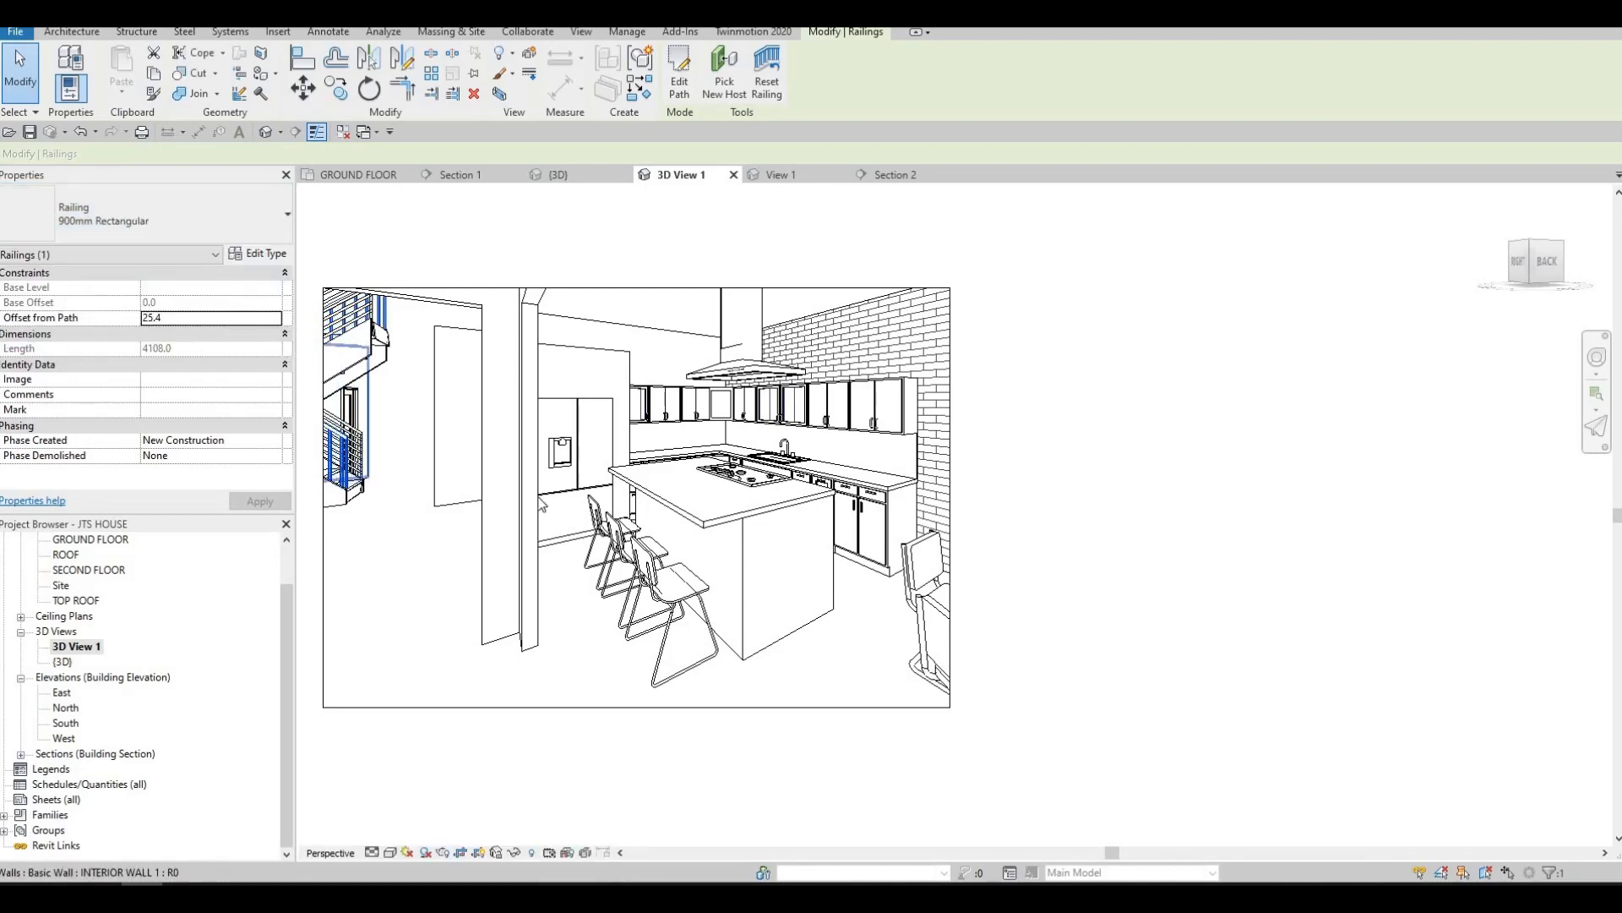
Change the remaining stair railing's type to 900mm Rectangular as well
scroll(542, 505, "up", 3)
key("Escape")
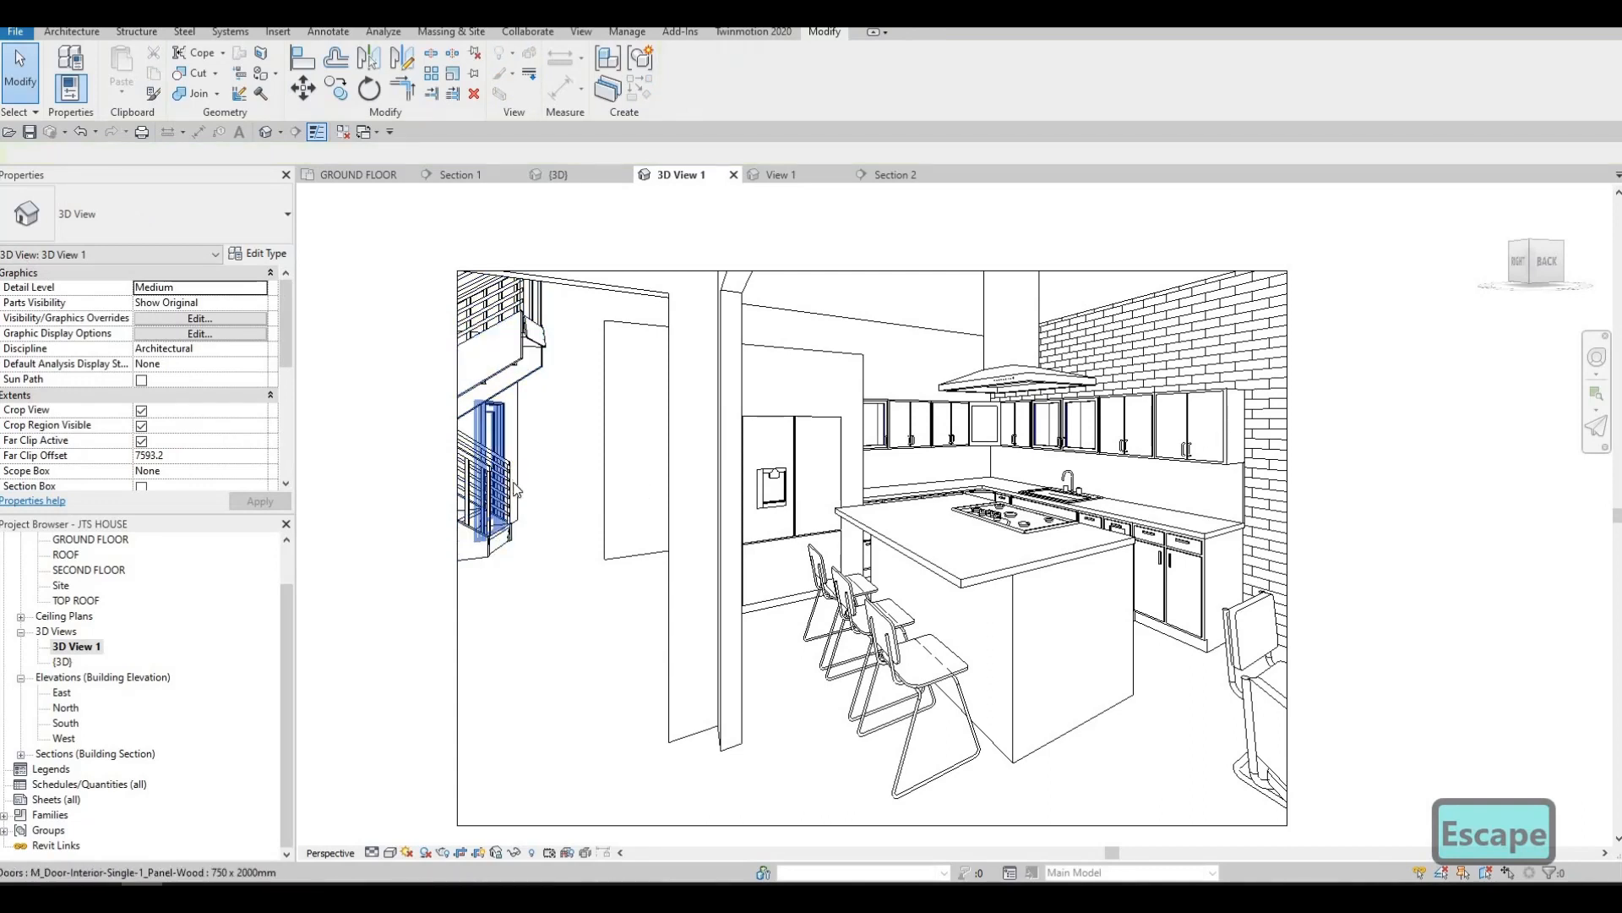
left_click(511, 490)
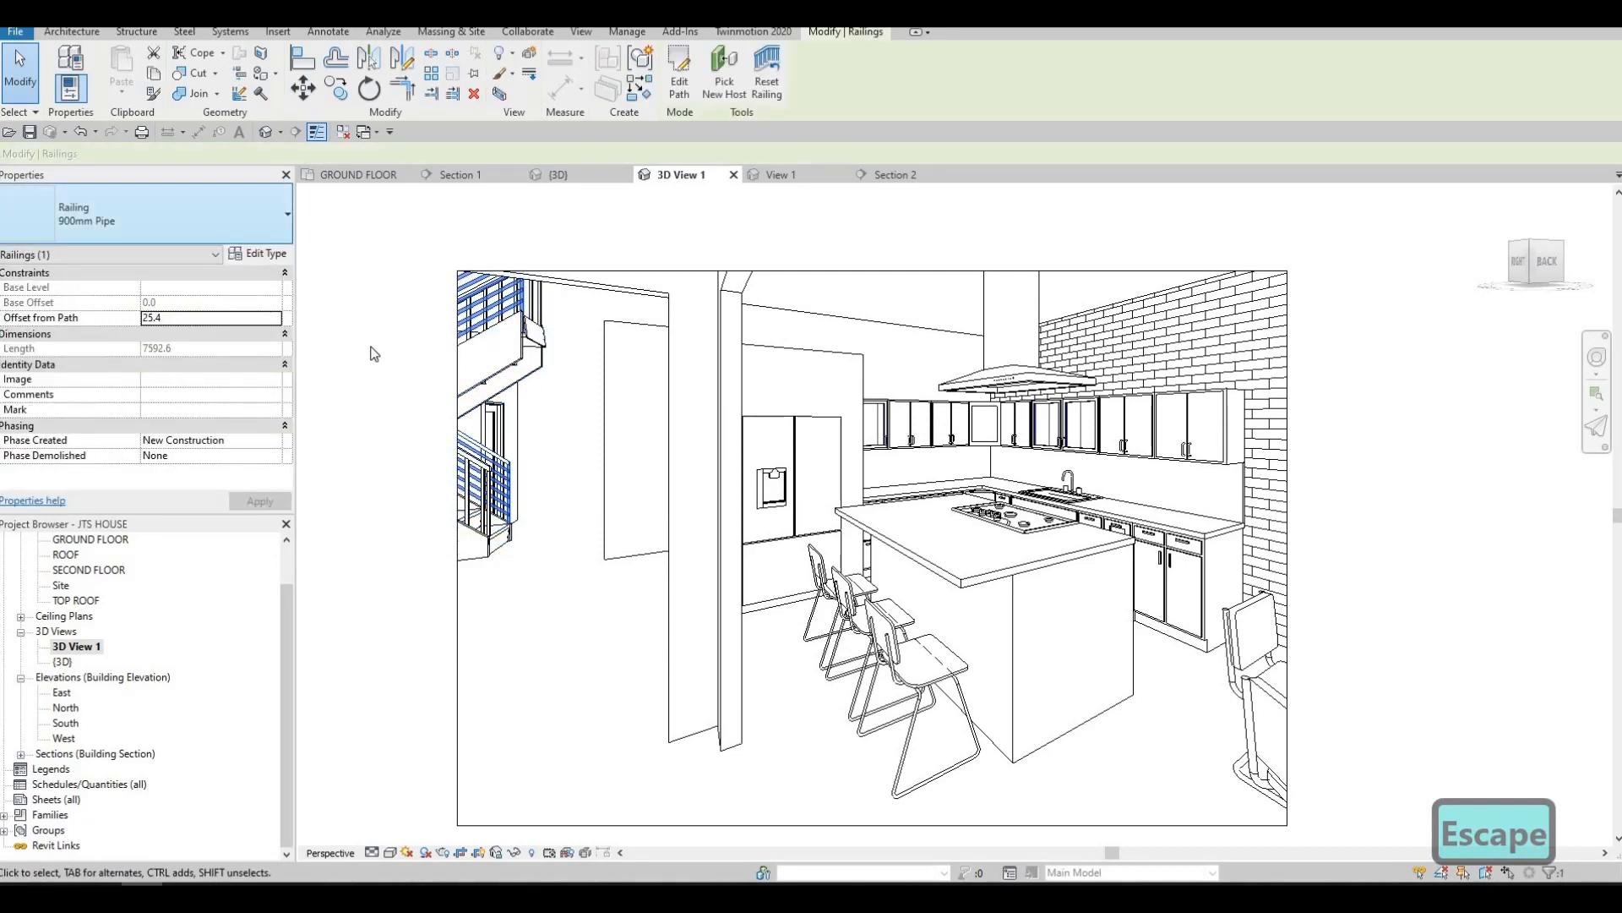
left_click(268, 221)
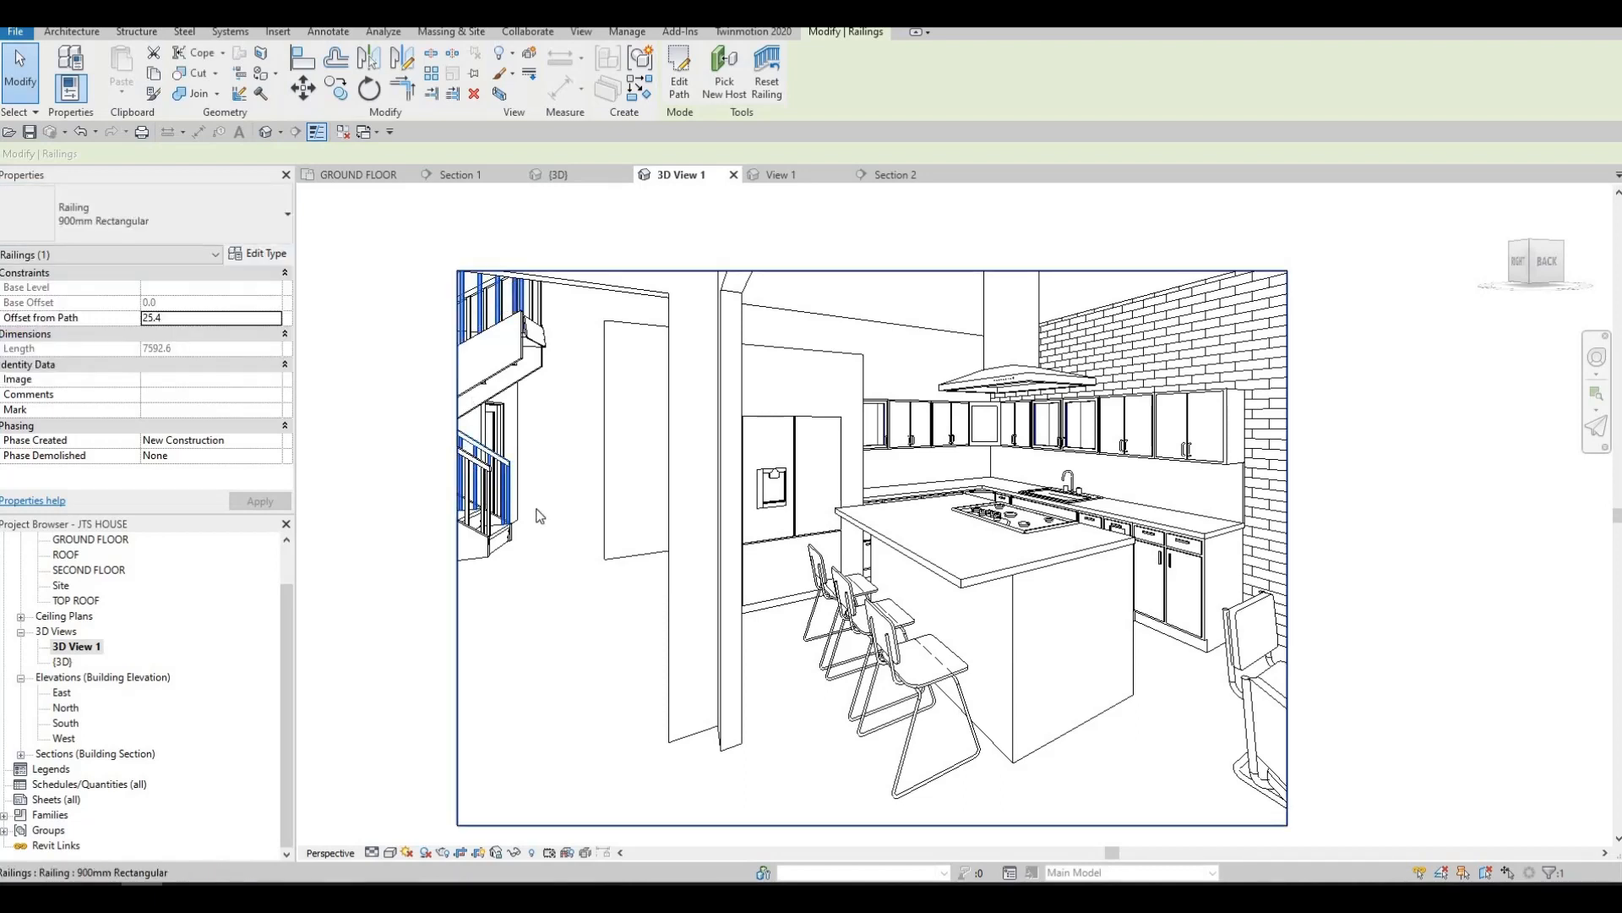
key("Escape")
key("Escape")
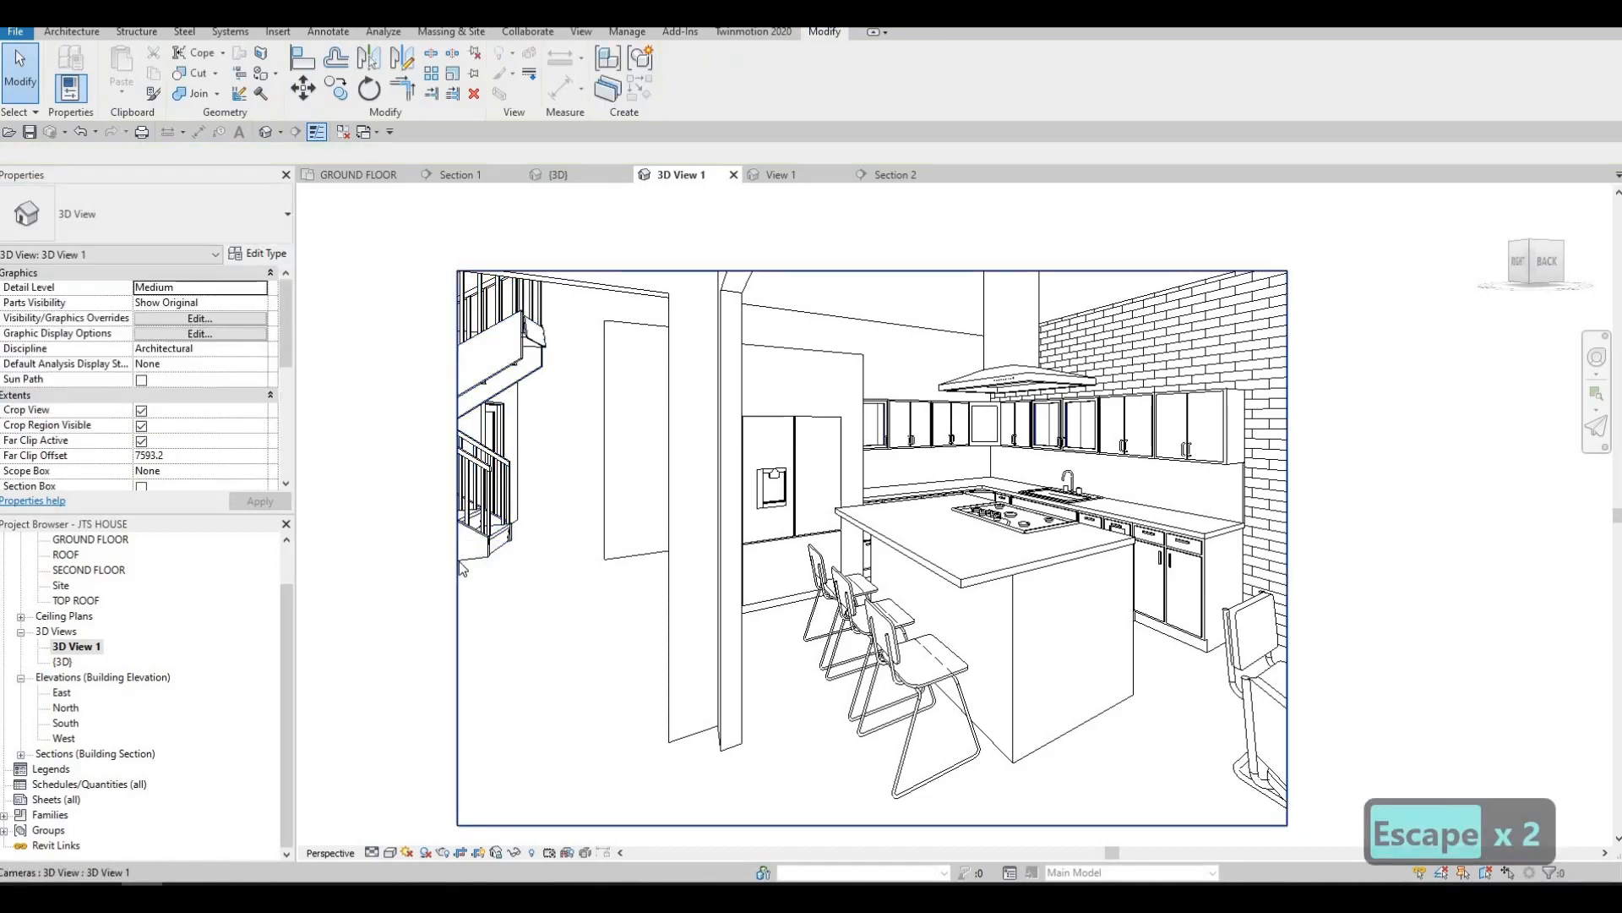
Extend the perspective view's crop region outward toward the staircase, above the range hood and toward the dining table
left_click(458, 547)
left_click_drag(457, 548, 315, 521)
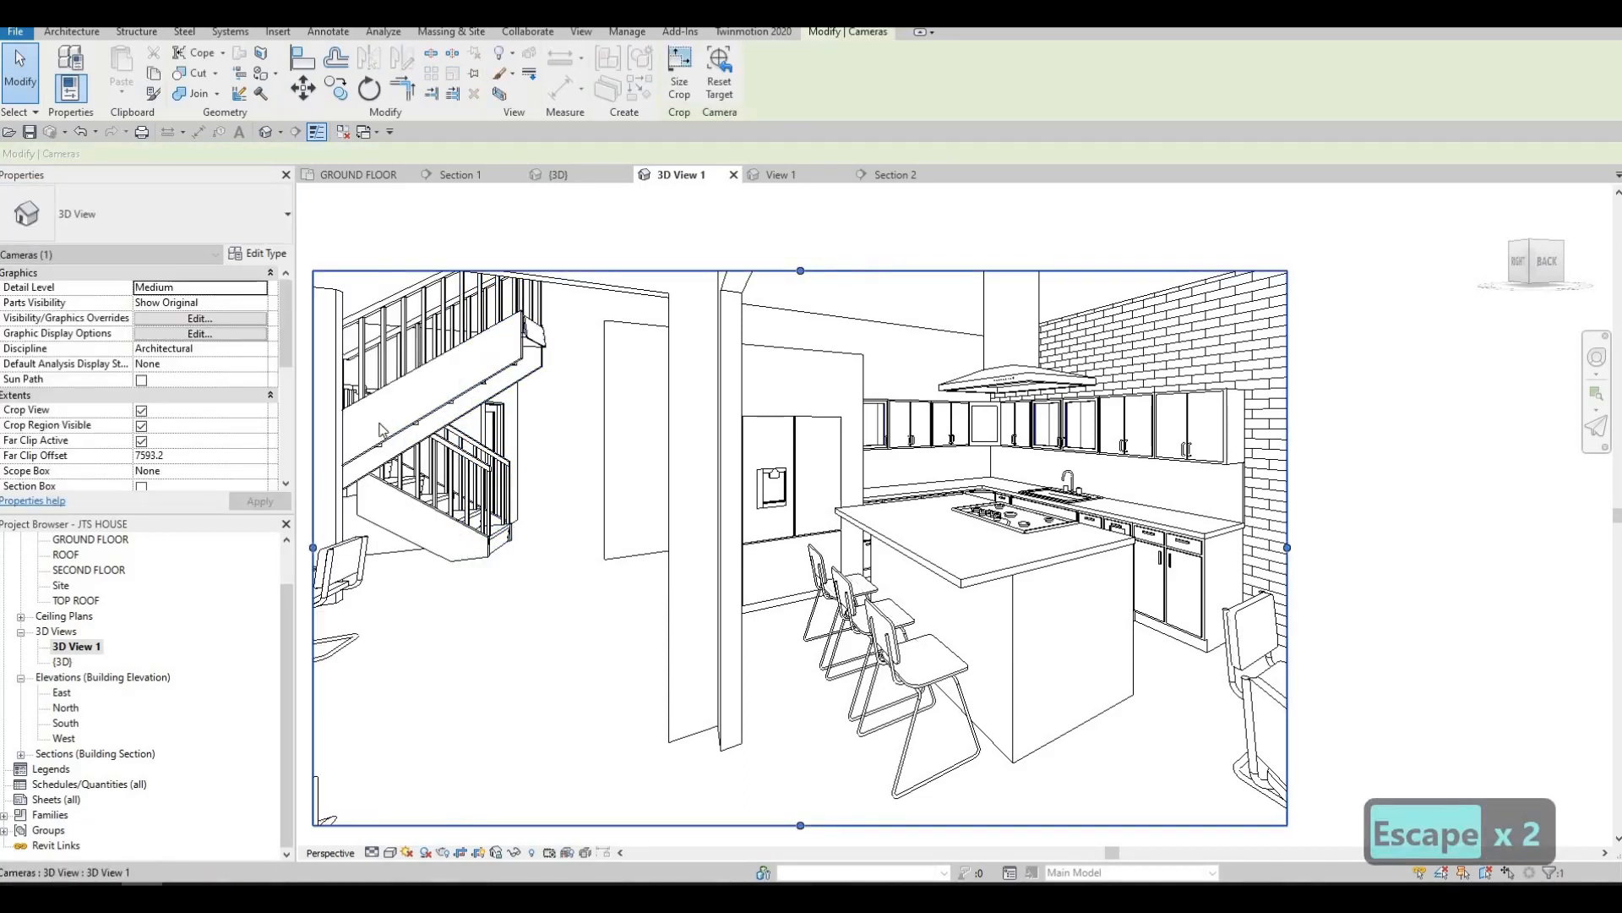
middle_click_drag(601, 507, 580, 428)
scroll(580, 428, "down", 2)
middle_click_drag(701, 387, 642, 421)
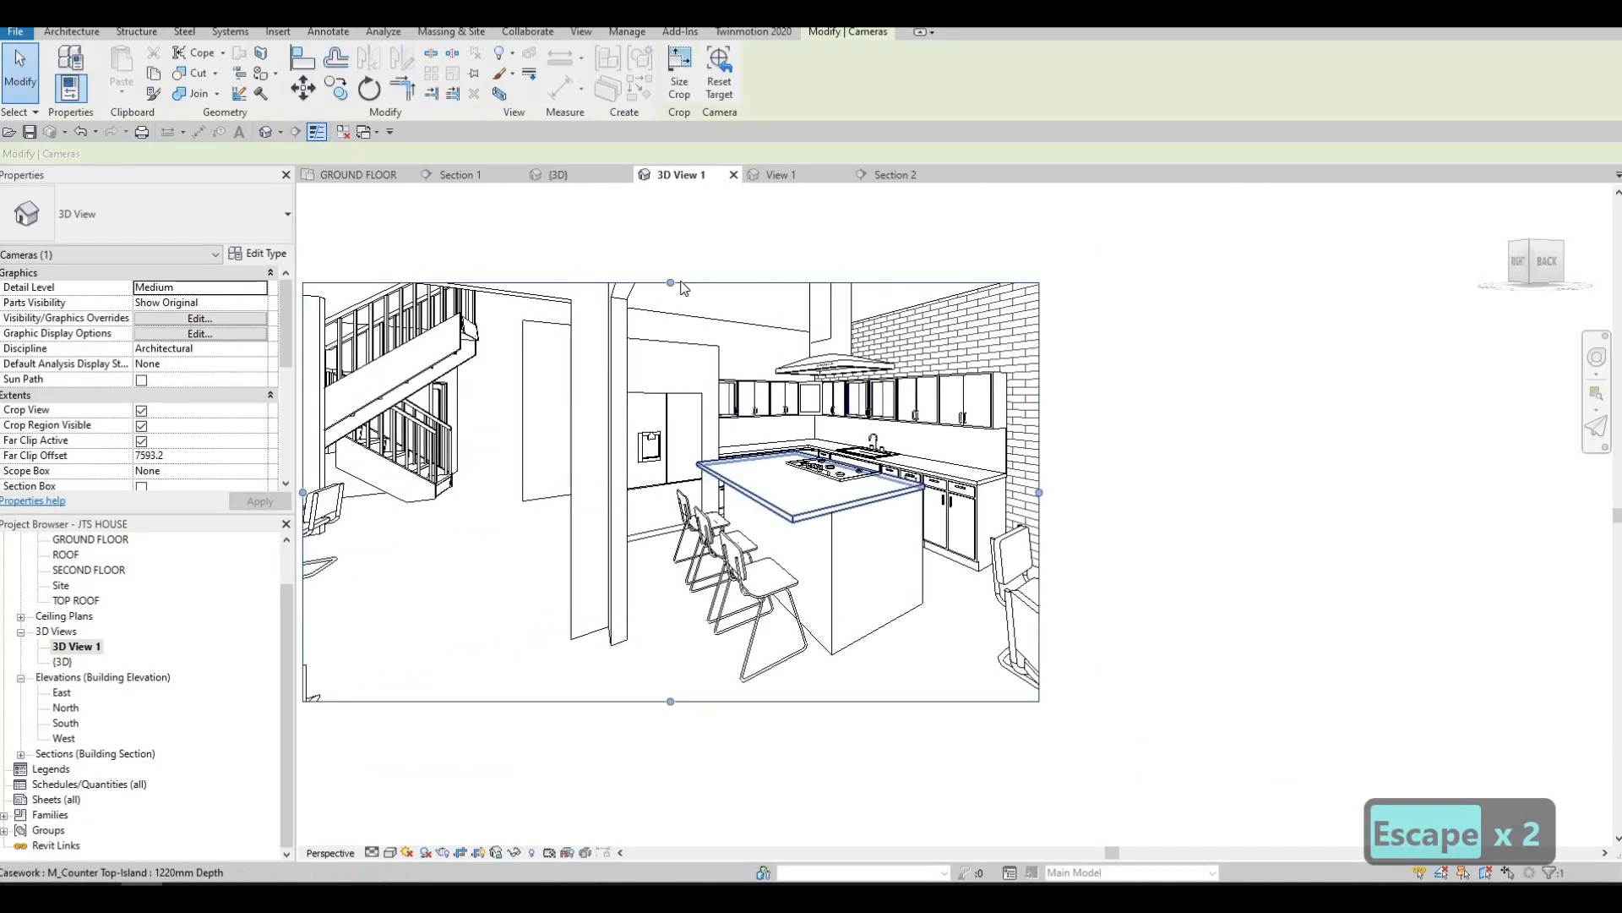
left_click_drag(672, 283, 677, 252)
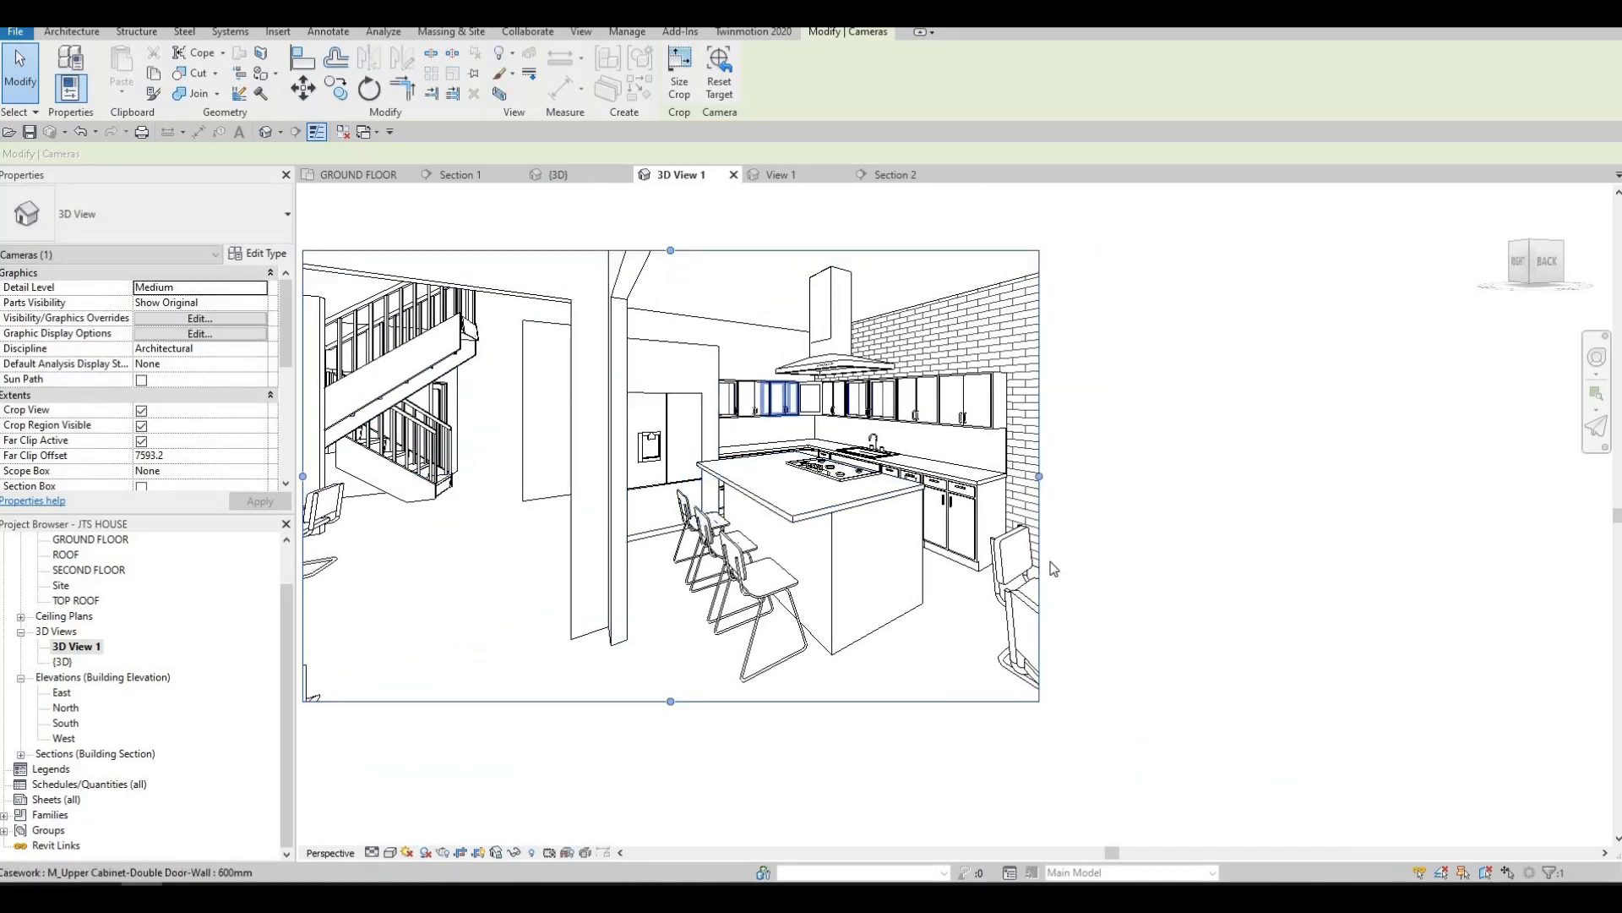
left_click_drag(1040, 477, 1187, 477)
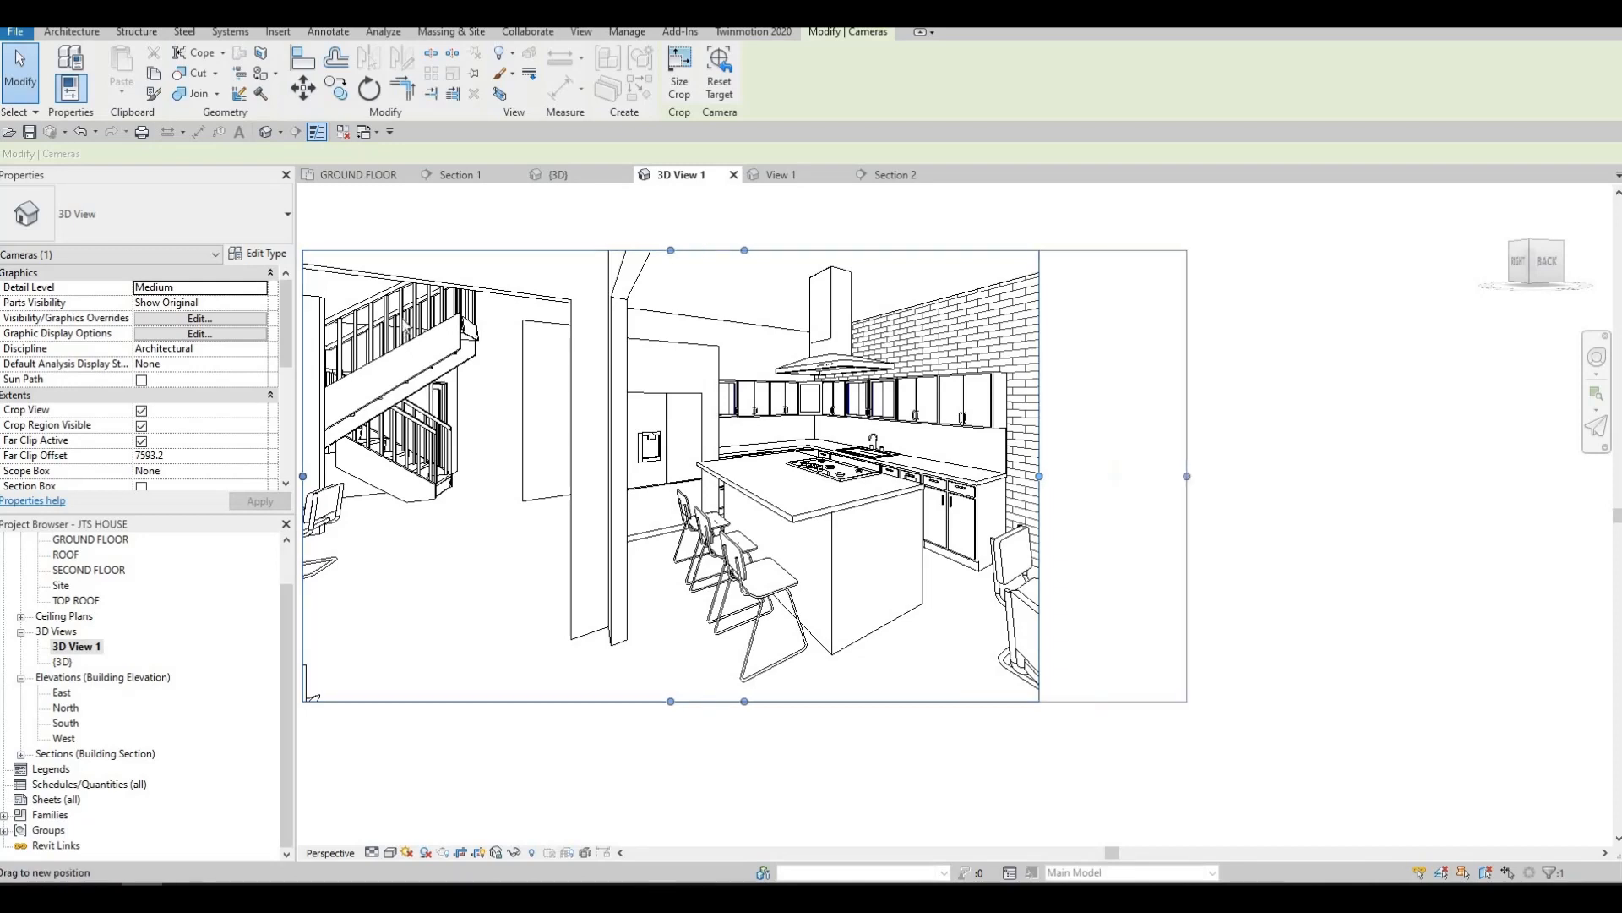
key("Escape")
key("Escape")
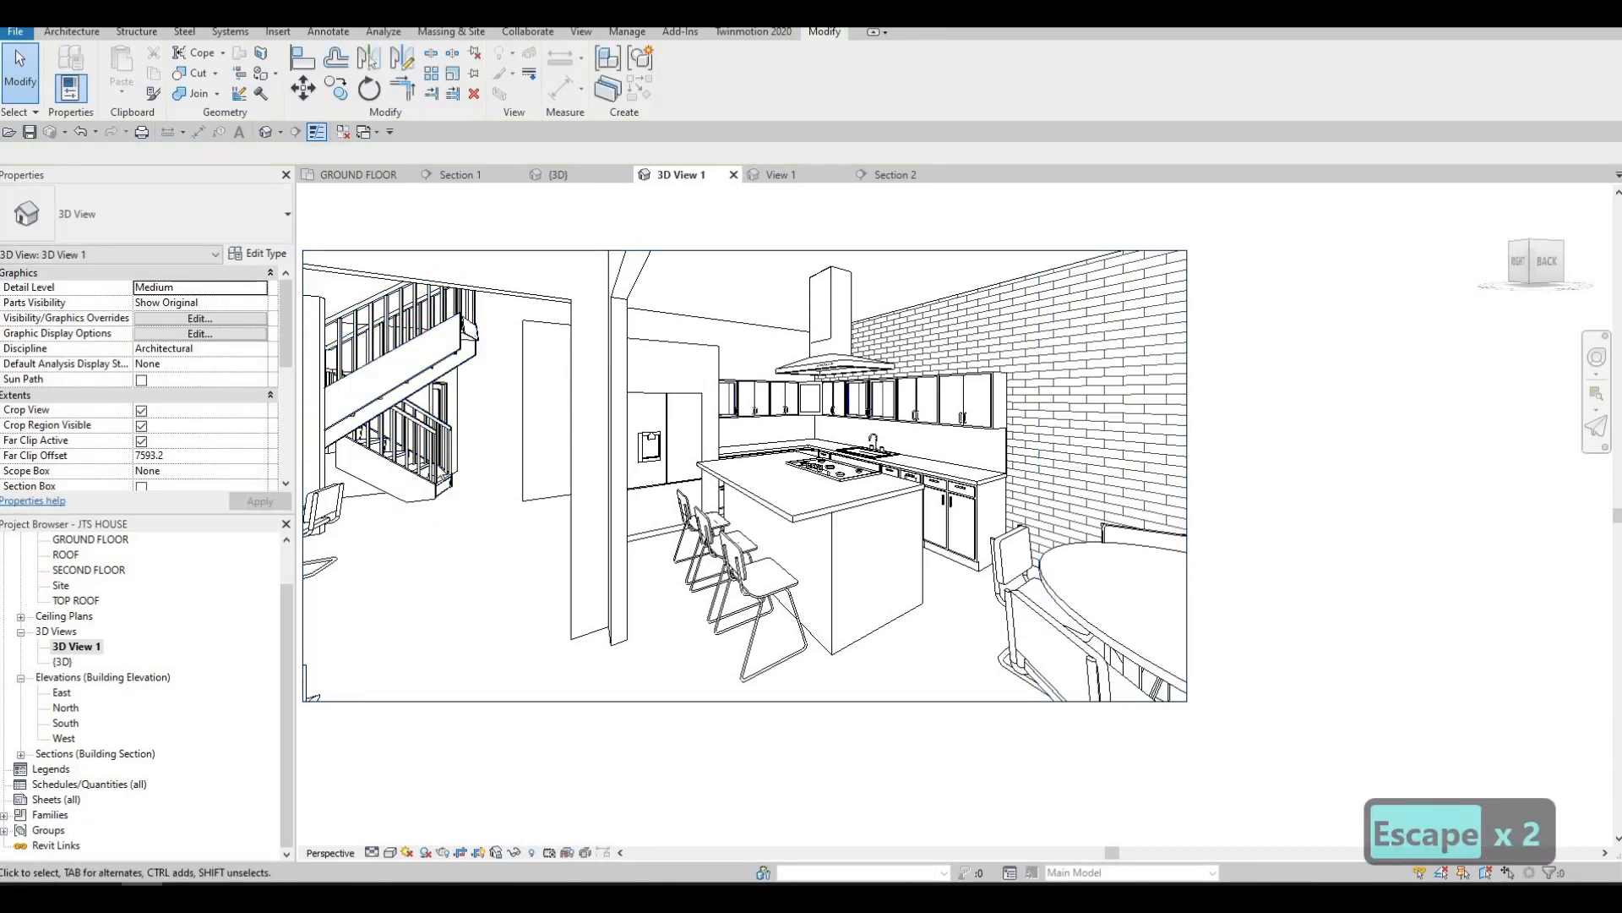
Examine the widened perspective view from the staircase across the island and cabinets to the dining table
middle_click_drag(376, 402, 523, 422)
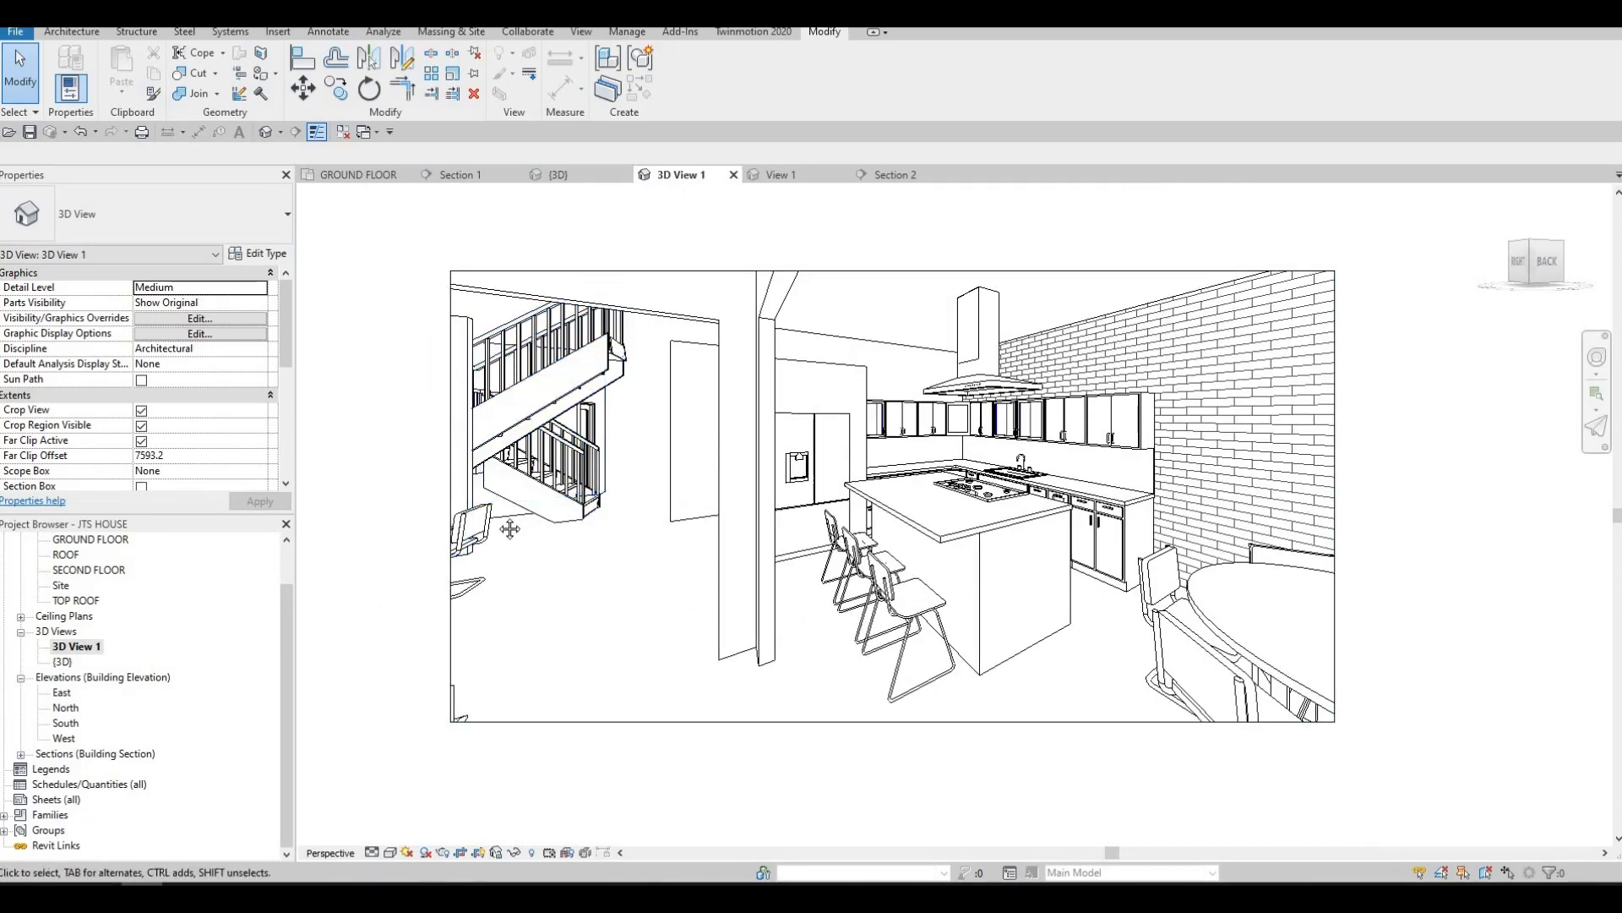
middle_click_drag(510, 529, 420, 539)
scroll(513, 483, "down", 1)
middle_click_drag(550, 404, 510, 416)
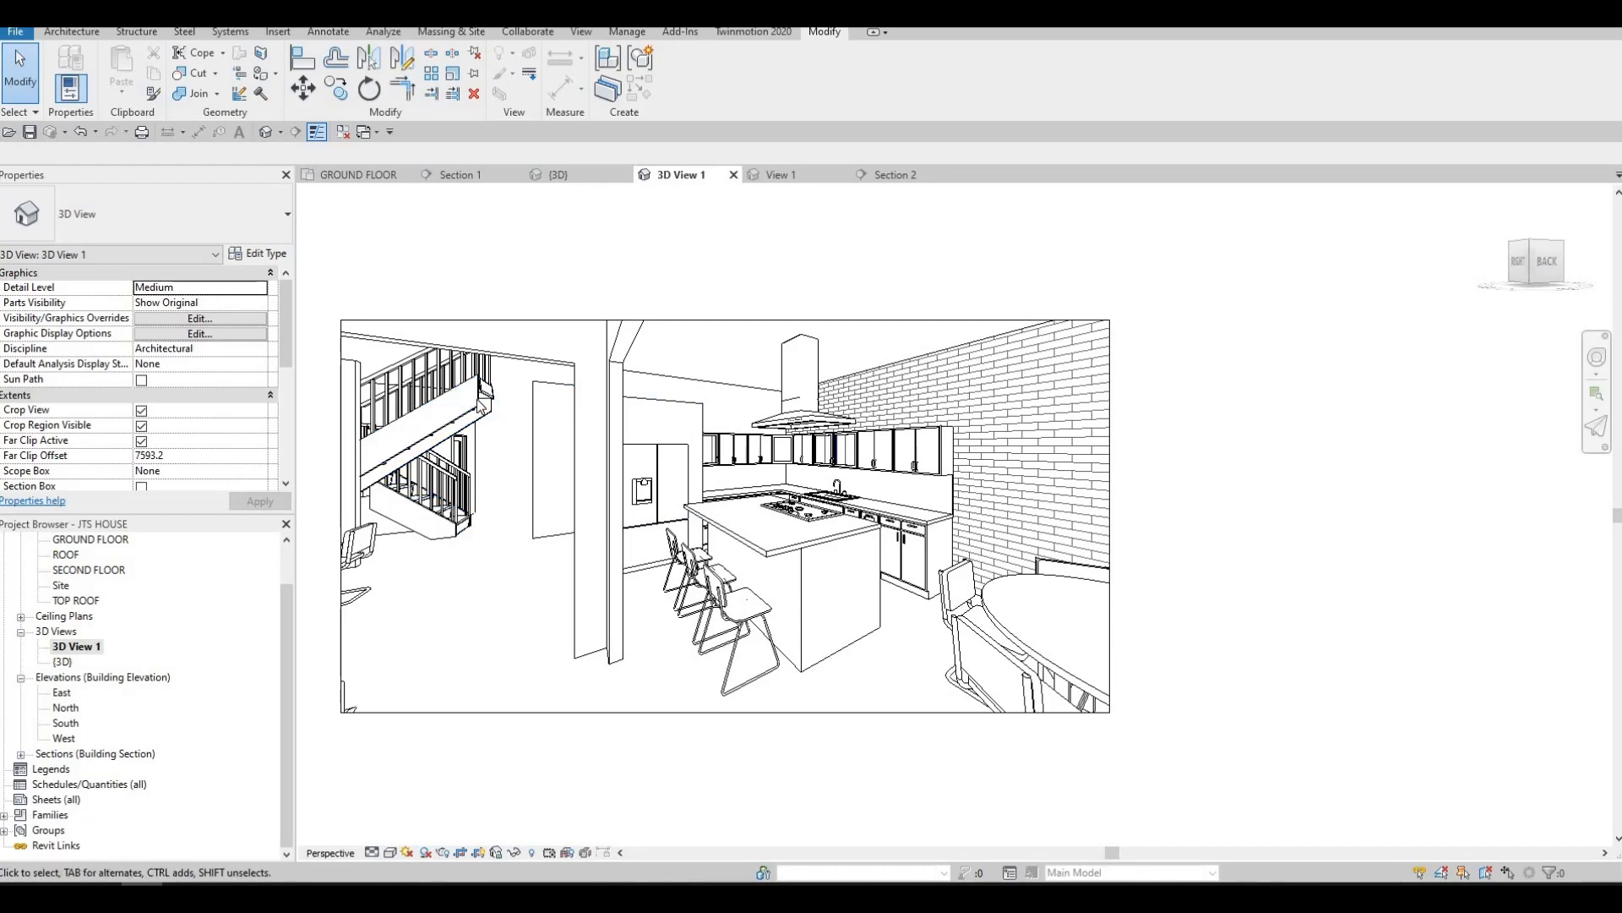
scroll(510, 457, "up", 3)
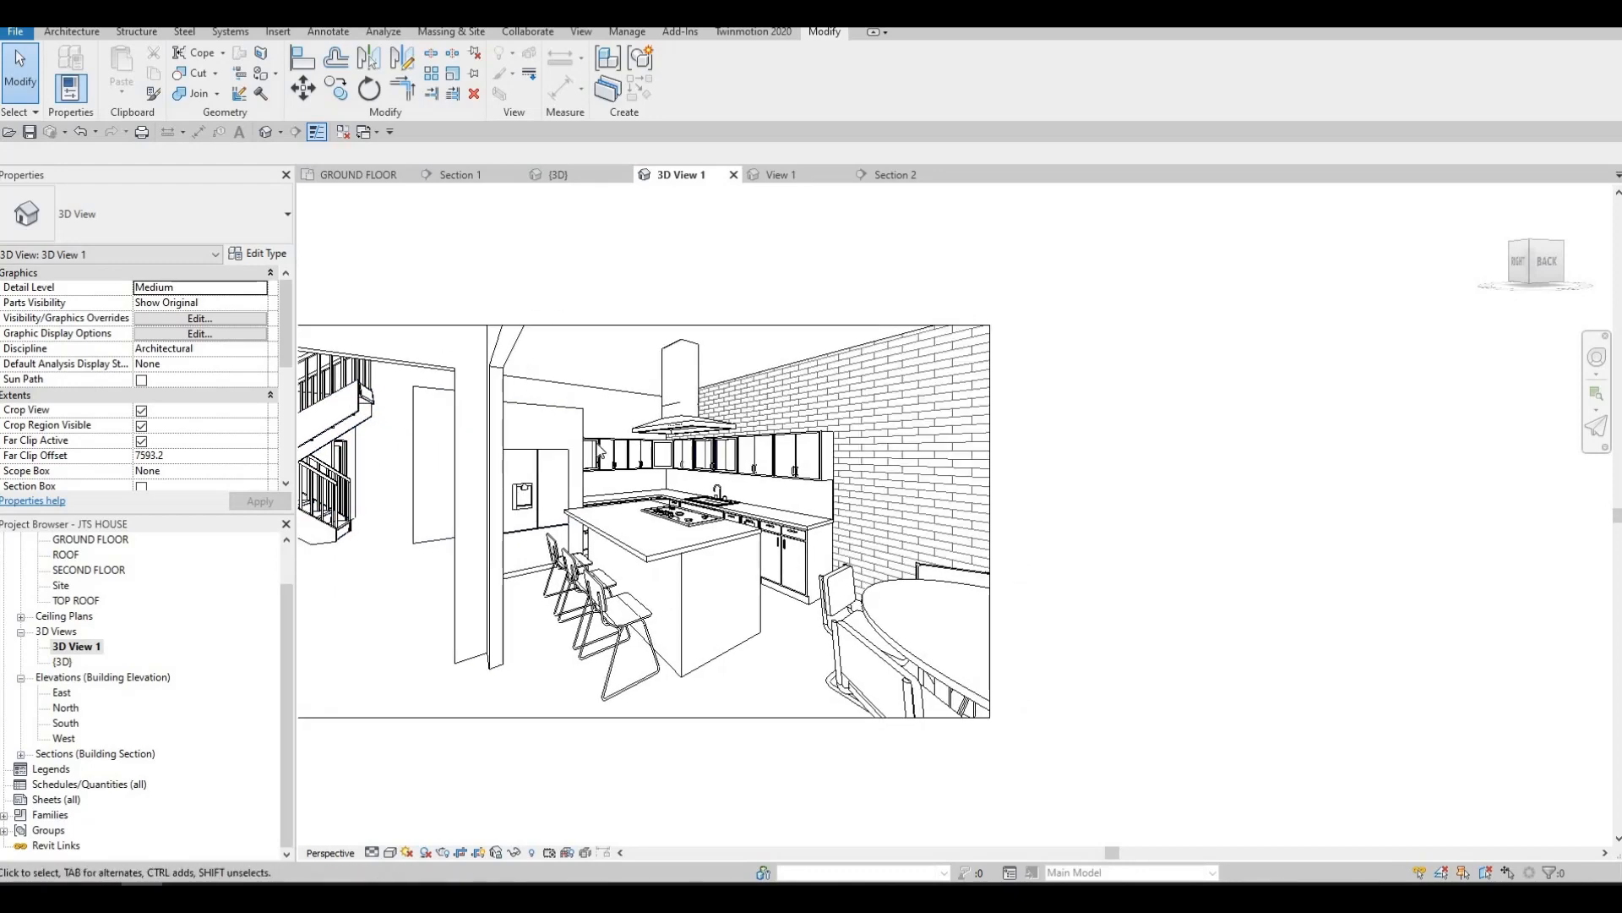
scroll(459, 548, "down", 4)
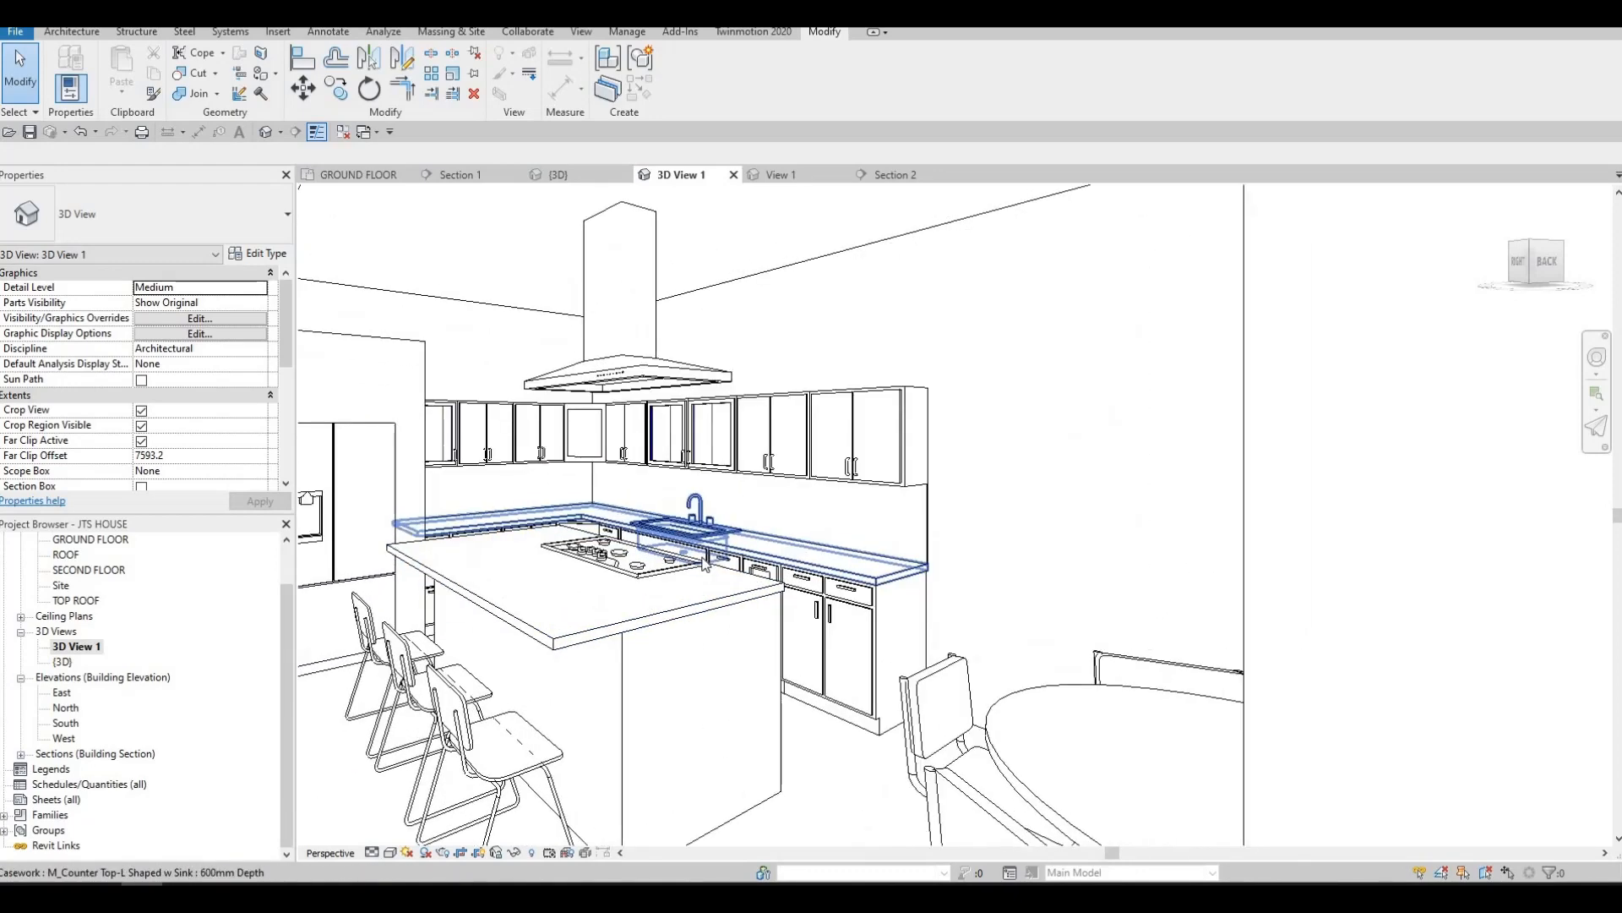
scroll(756, 592, "up", 3)
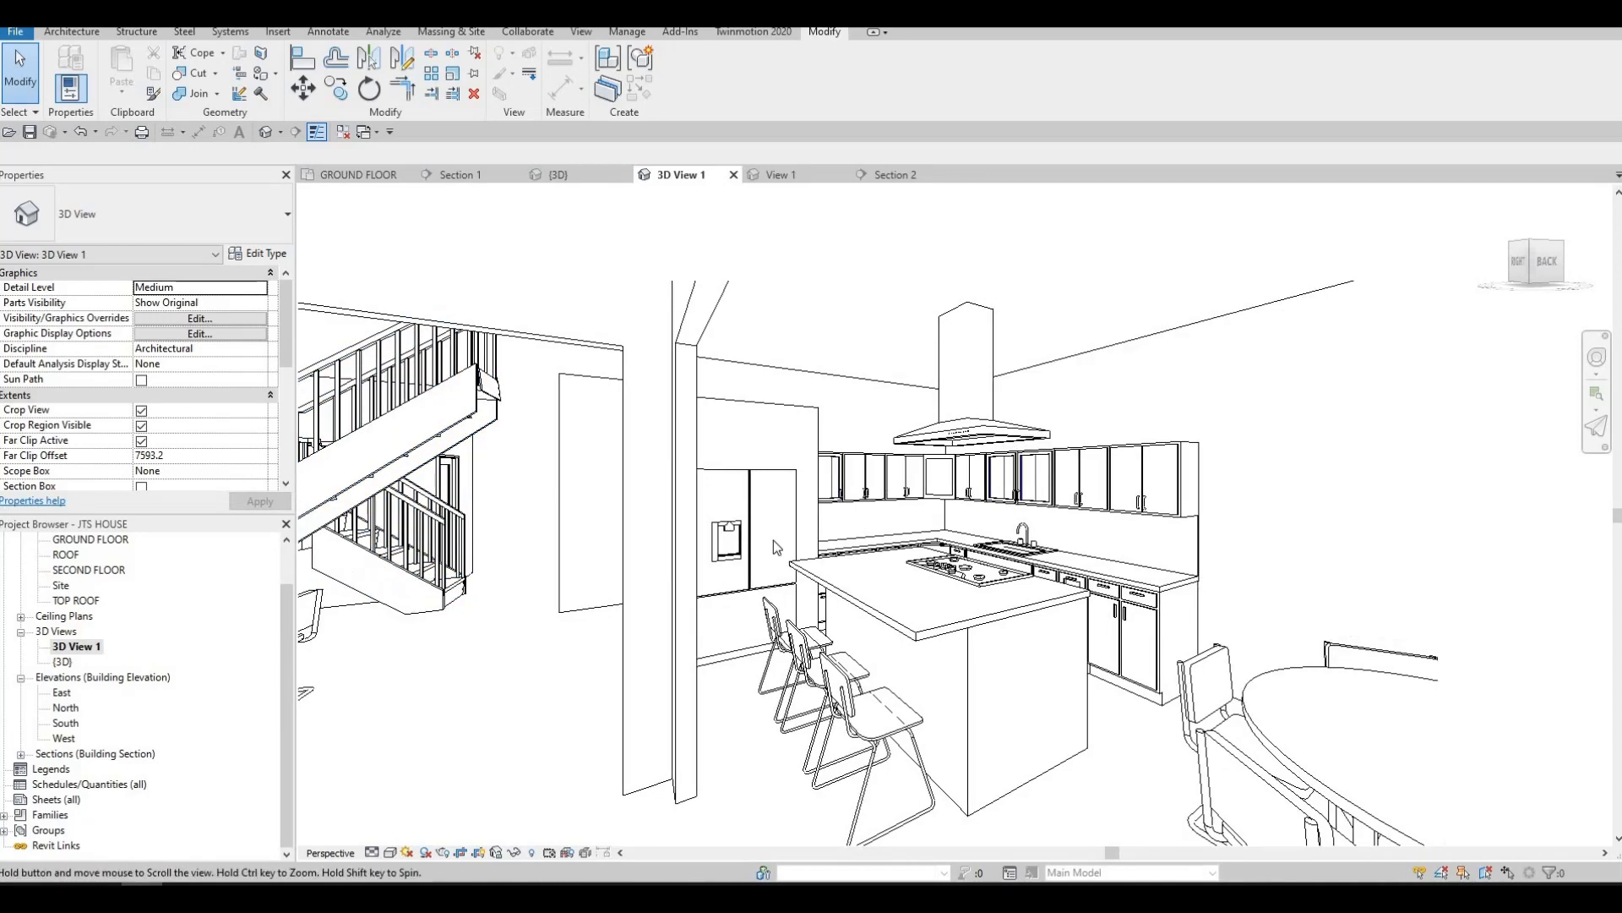
scroll(756, 591, "down", 4)
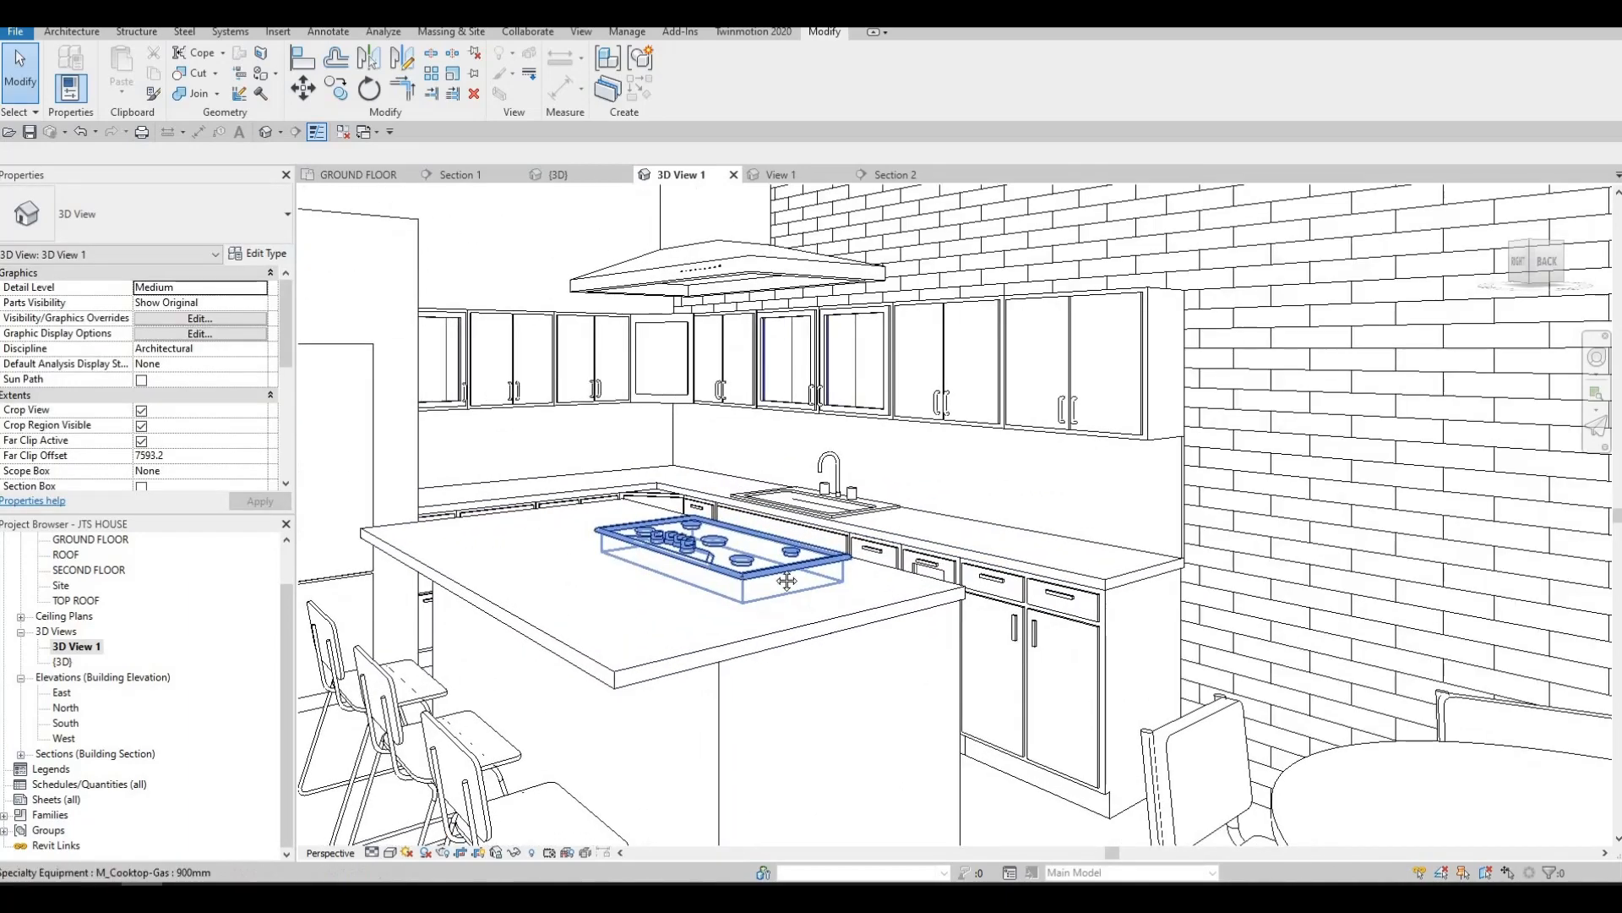
key("Escape")
scroll(794, 565, "up", 1)
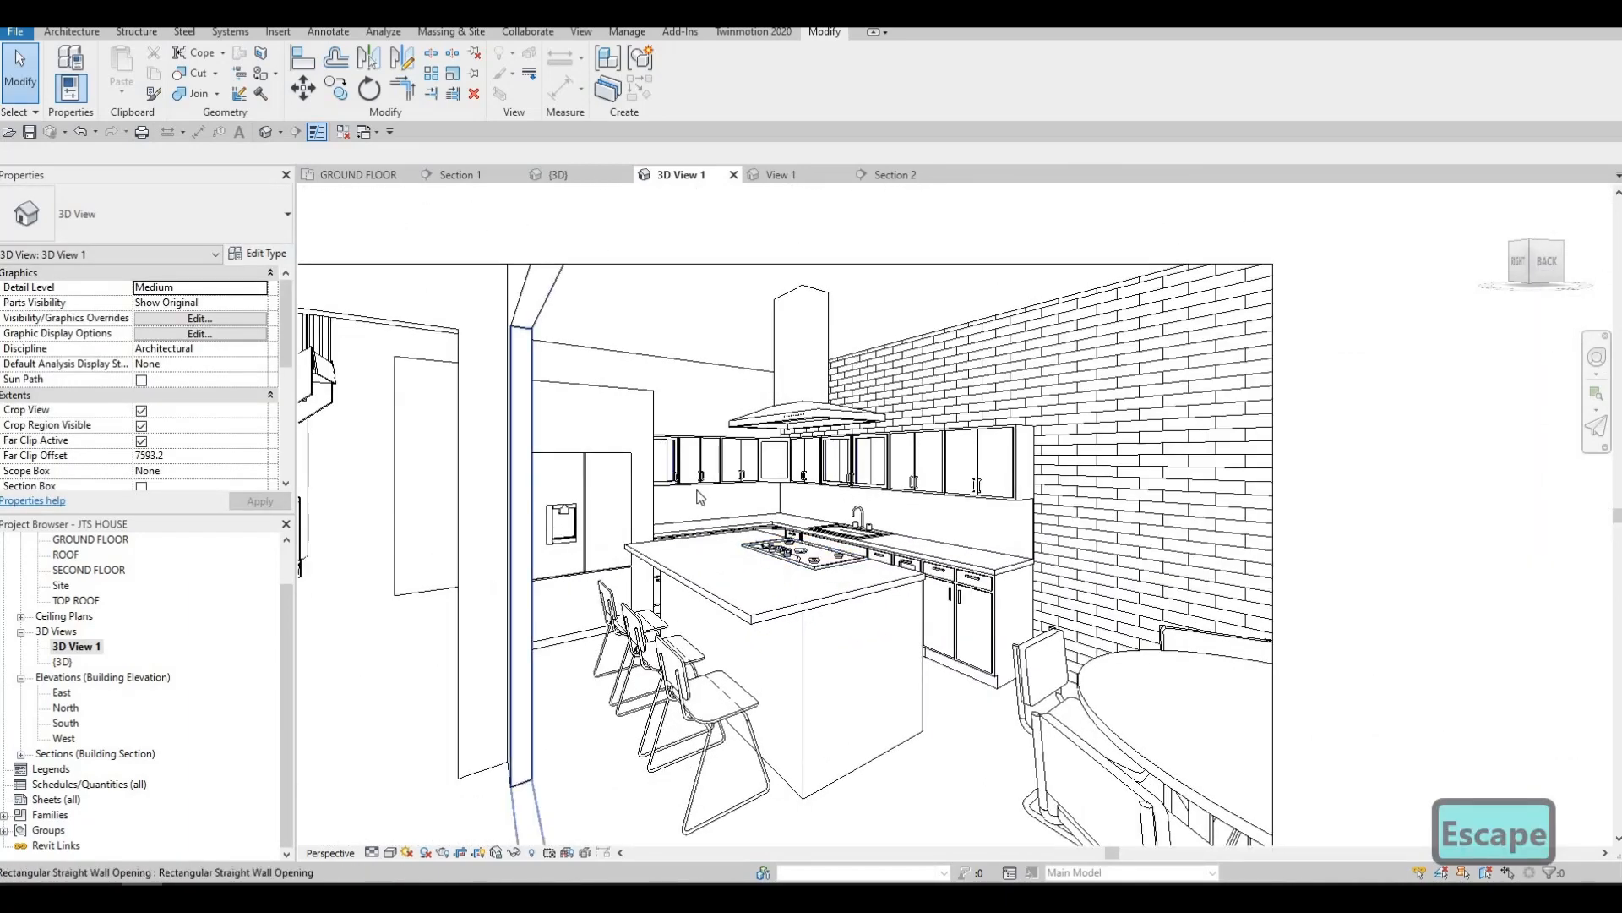
Pull the crop region's staircase-side edge inward to leave the stairs out of the kitchen view
scroll(699, 497, "down", 3)
middle_click_drag(684, 497, 793, 474)
left_click(411, 517)
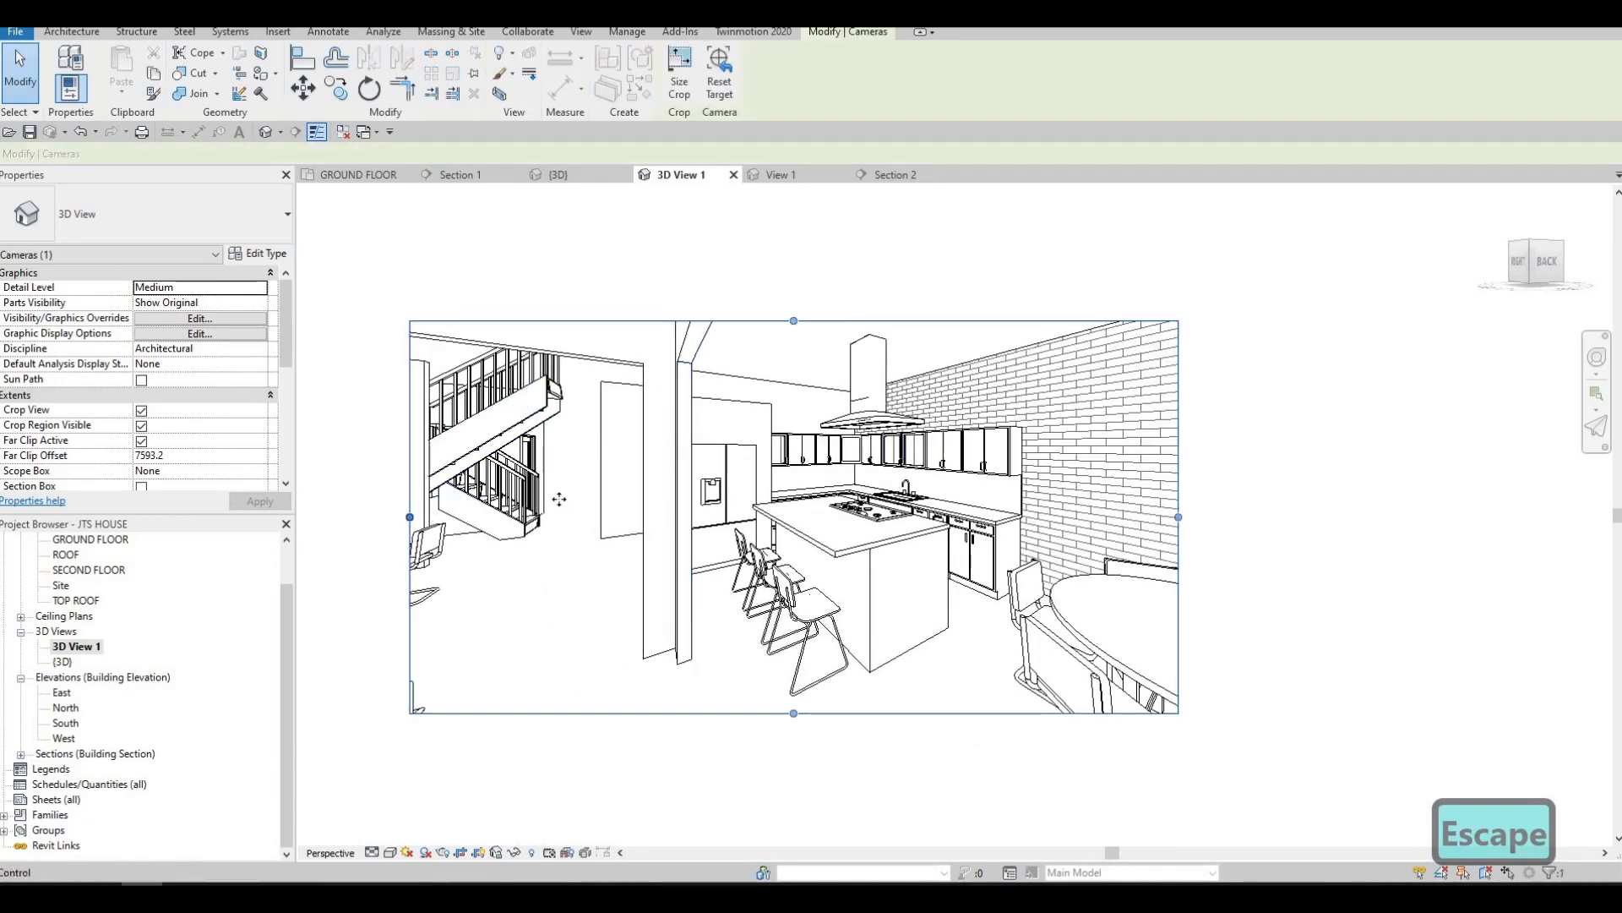
left_click_drag(411, 517, 558, 558)
key("Escape")
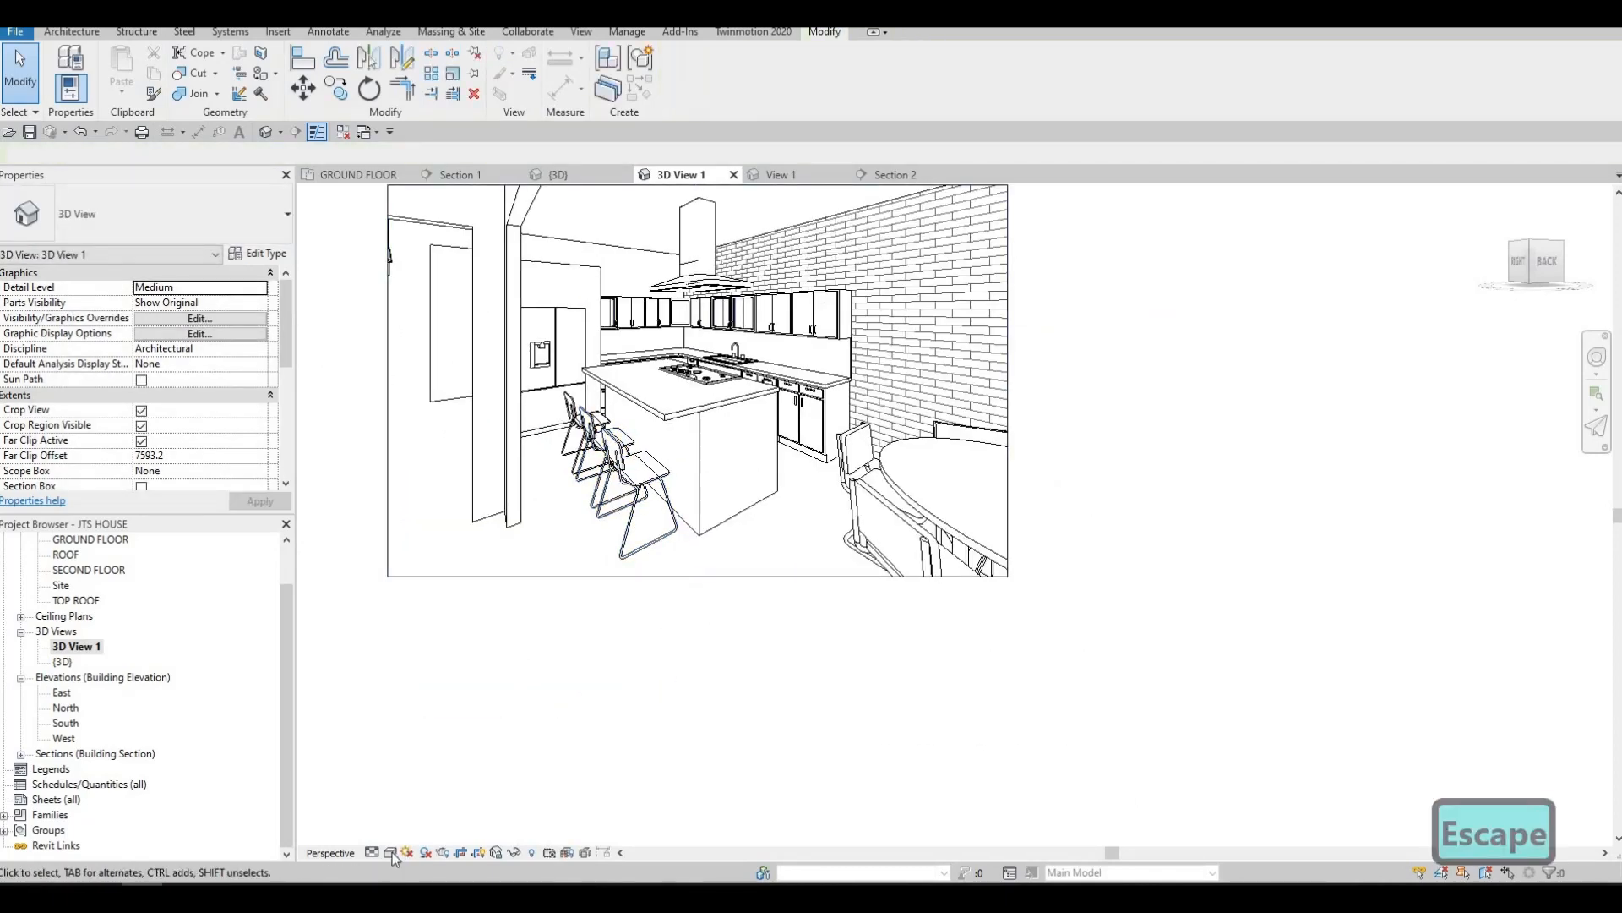
Preview the kitchen view in the Realistic visual style and switch it to Consistent Colors
left_click(392, 852)
left_click(421, 819)
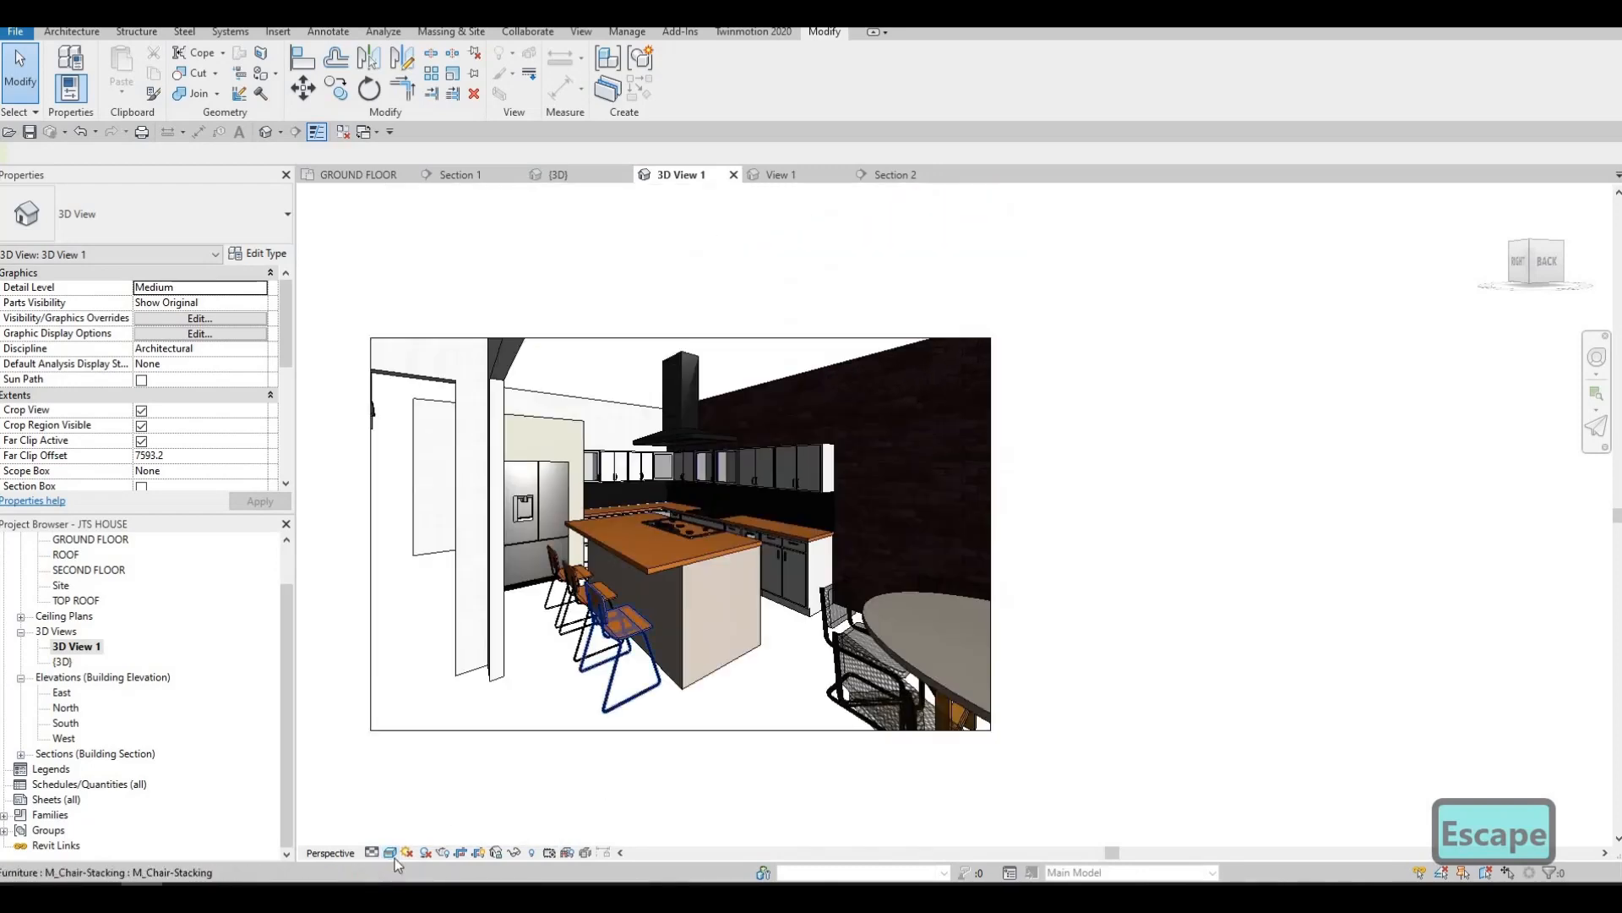
left_click(392, 854)
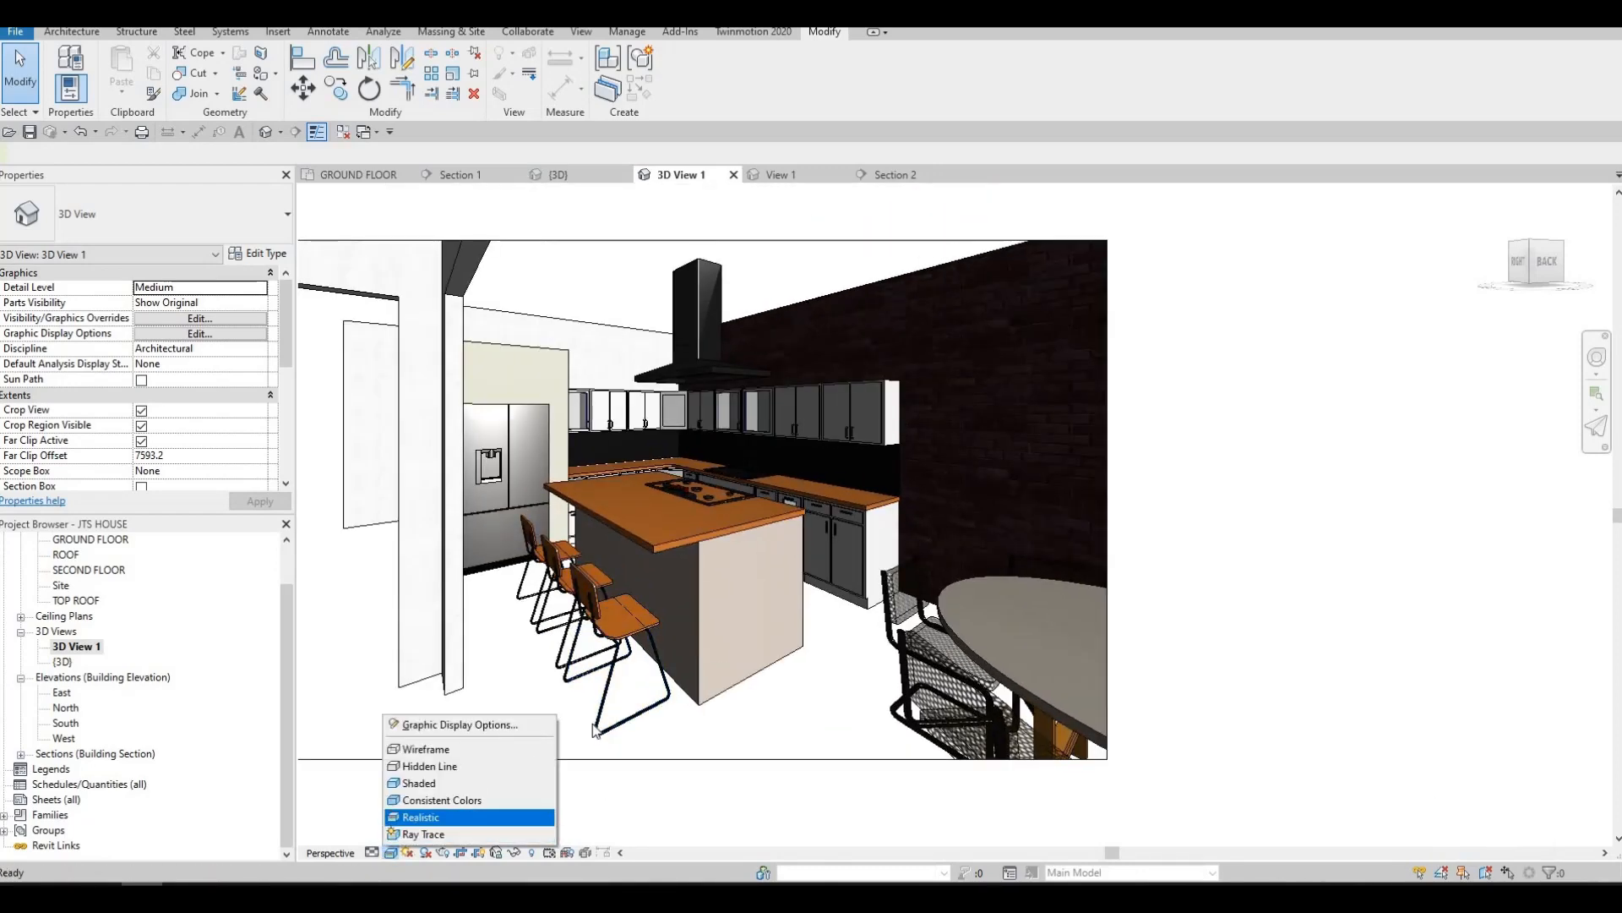
left_click(422, 799)
middle_click_drag(628, 569, 651, 594)
scroll(638, 541, "up", 2)
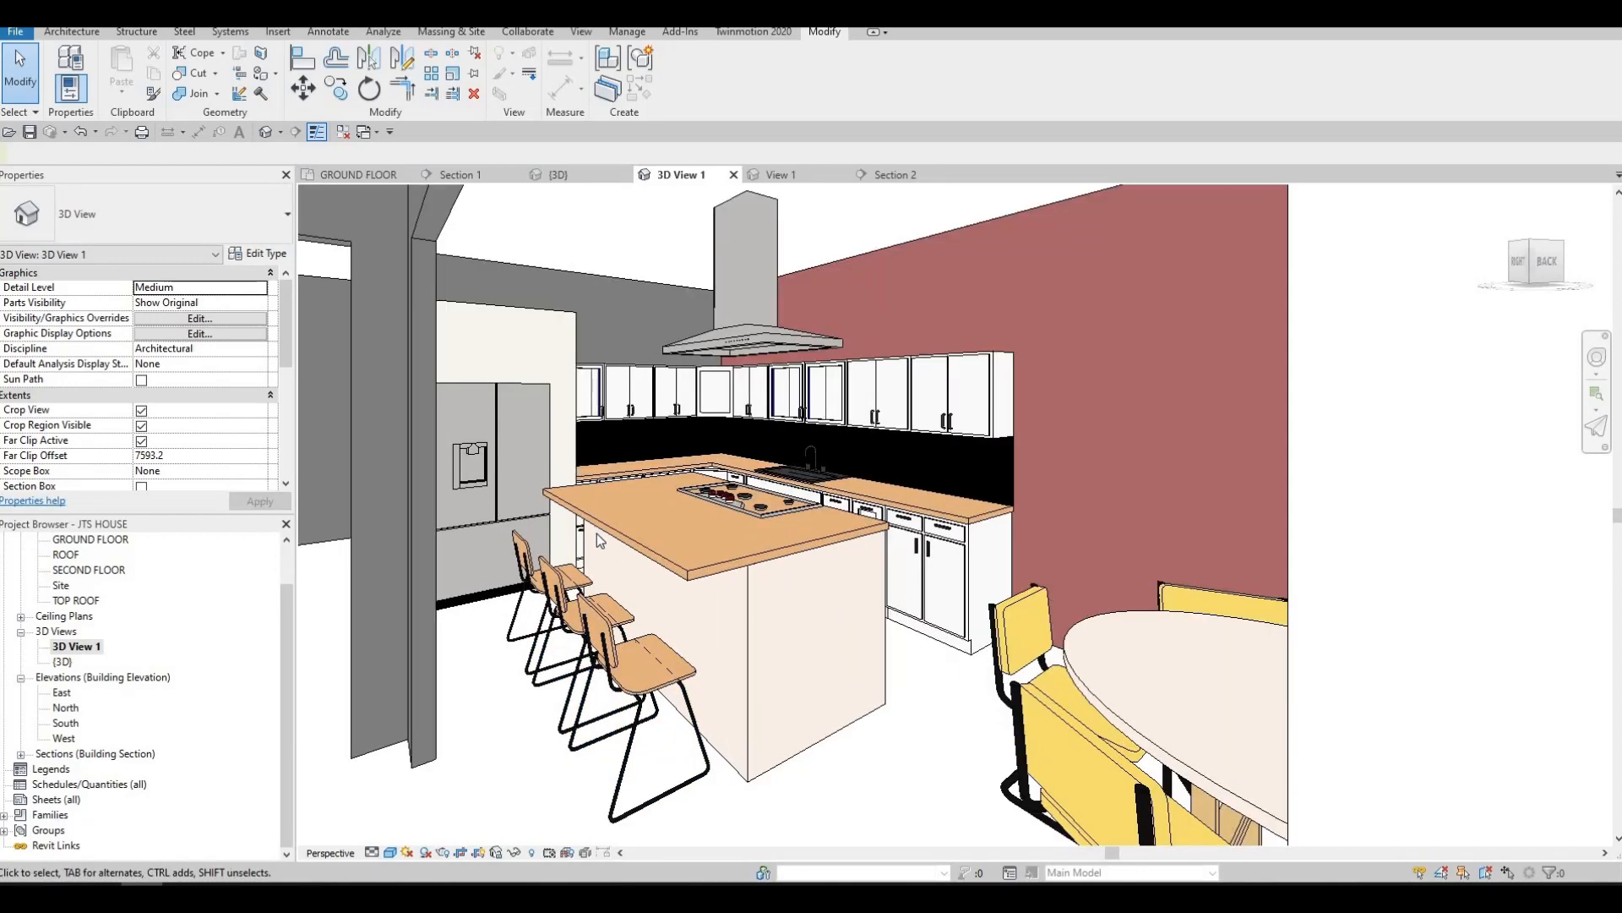
scroll(601, 567, "up", 1)
scroll(634, 615, "down", 1)
scroll(644, 627, "down", 4)
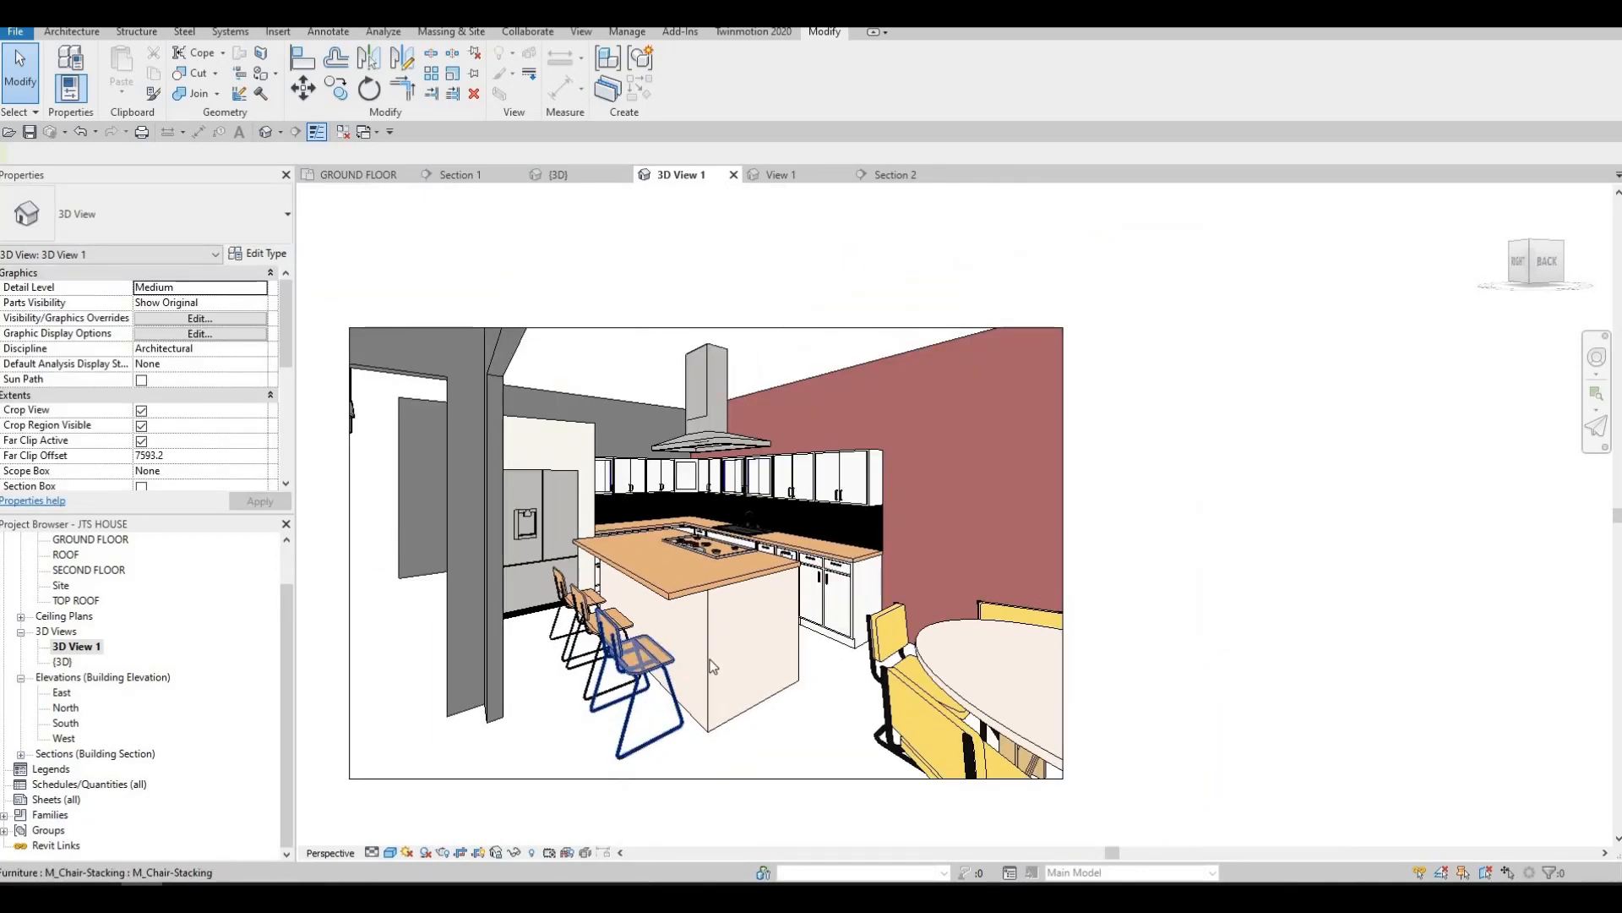
scroll(816, 553, "up", 3)
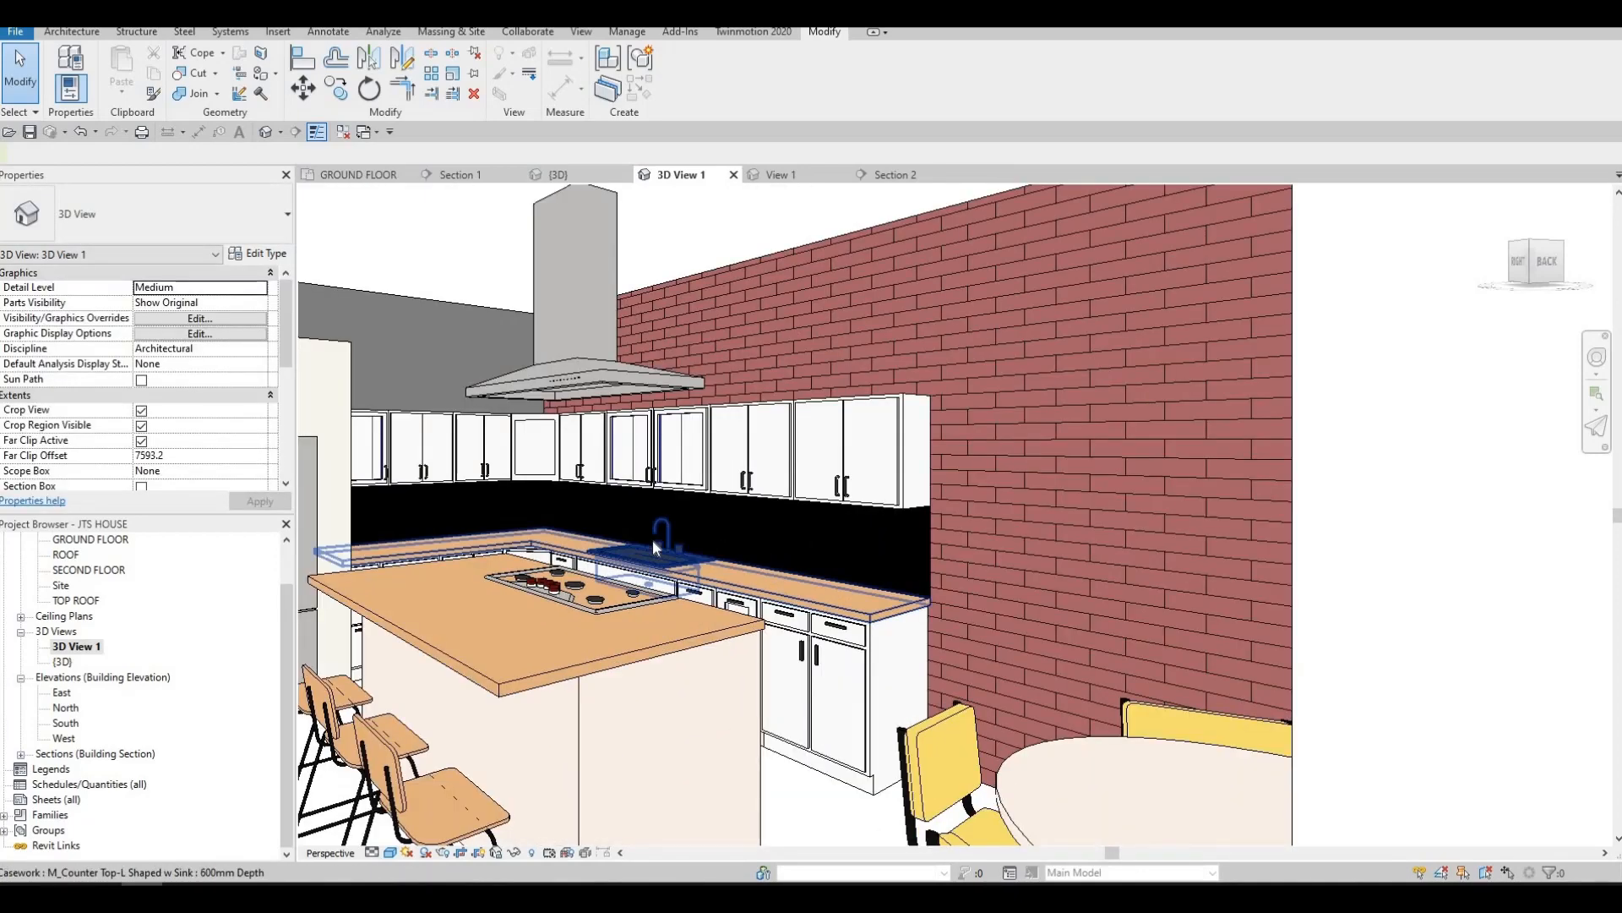
scroll(653, 540, "down", 1)
scroll(617, 548, "up", 1)
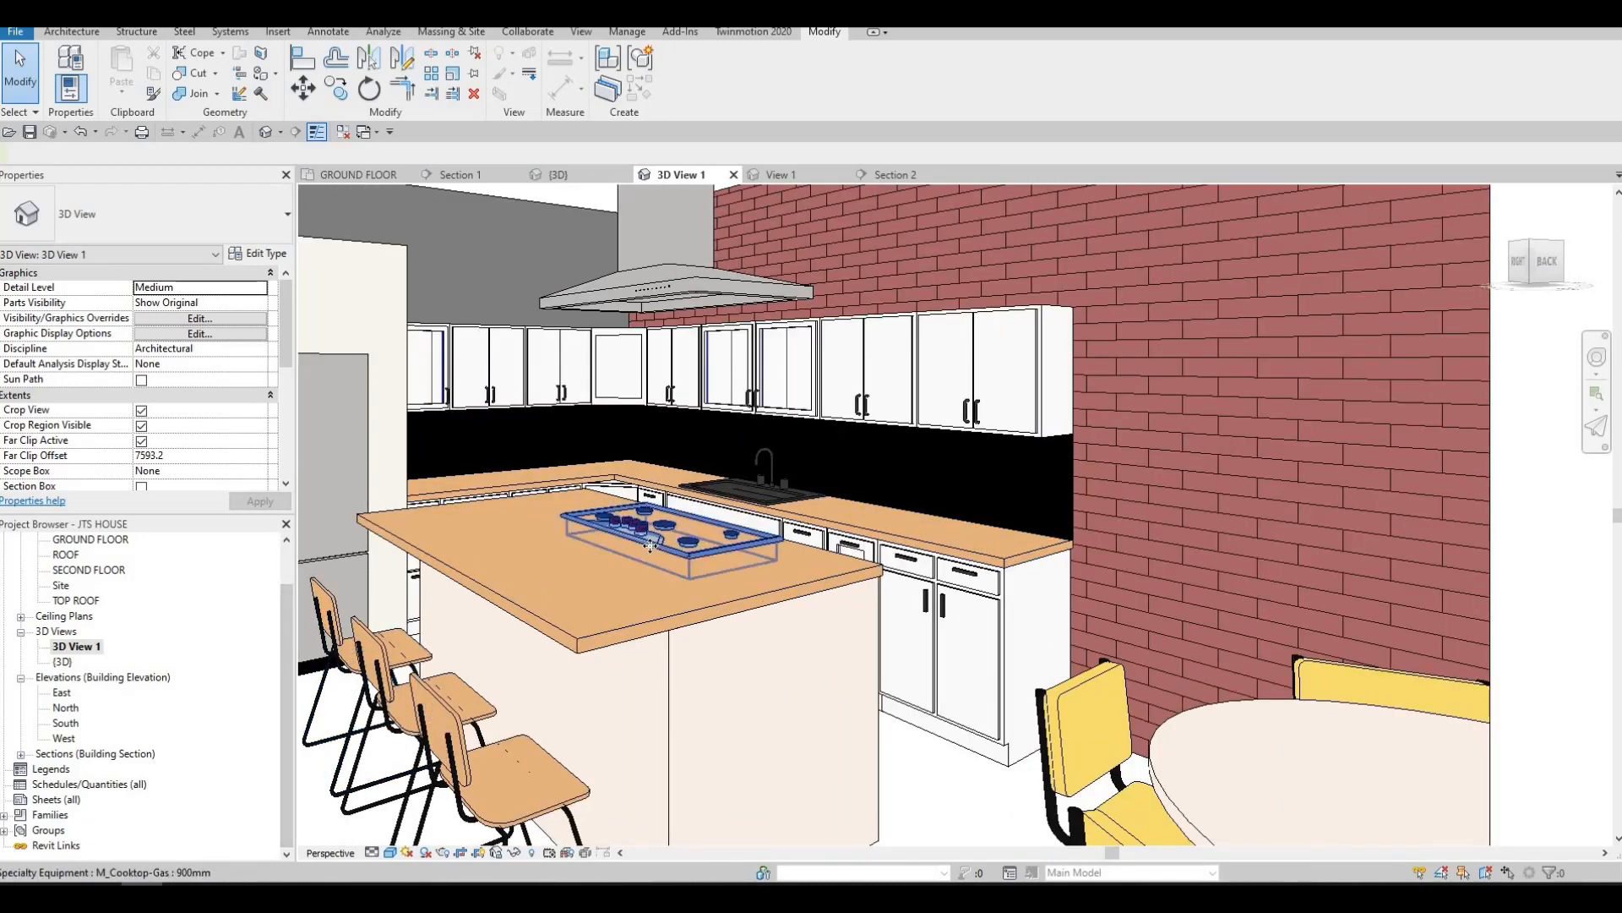
Set the island gas cooktop's Elevation from Level to 1010 and check its fit on the countertop
left_click(651, 544)
scroll(650, 543, "up", 1)
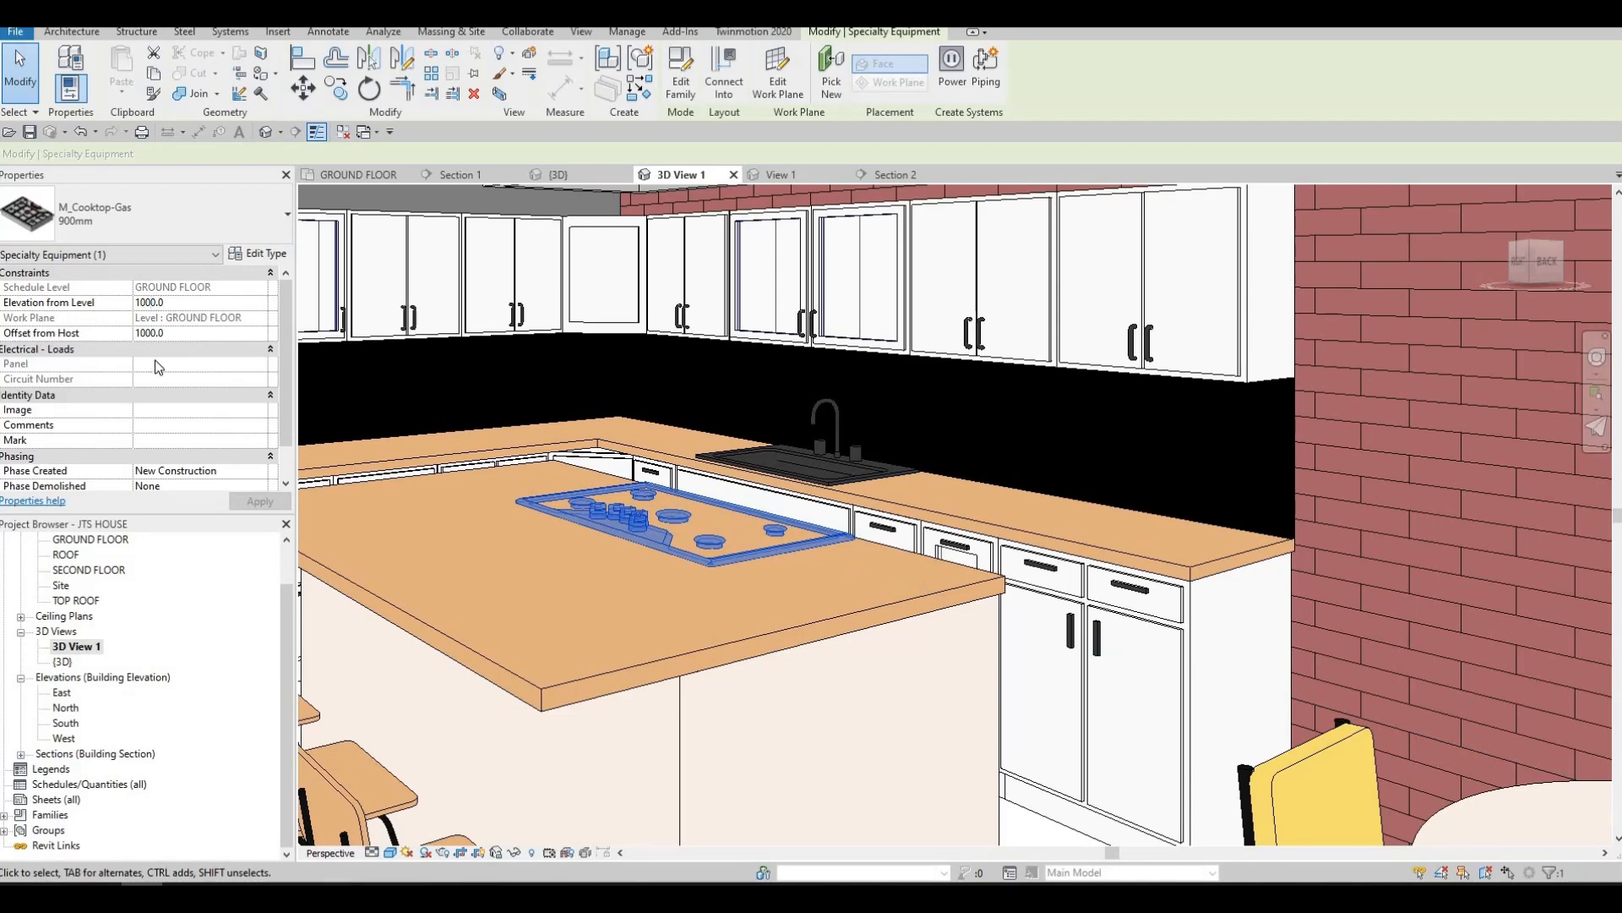
key("Left")
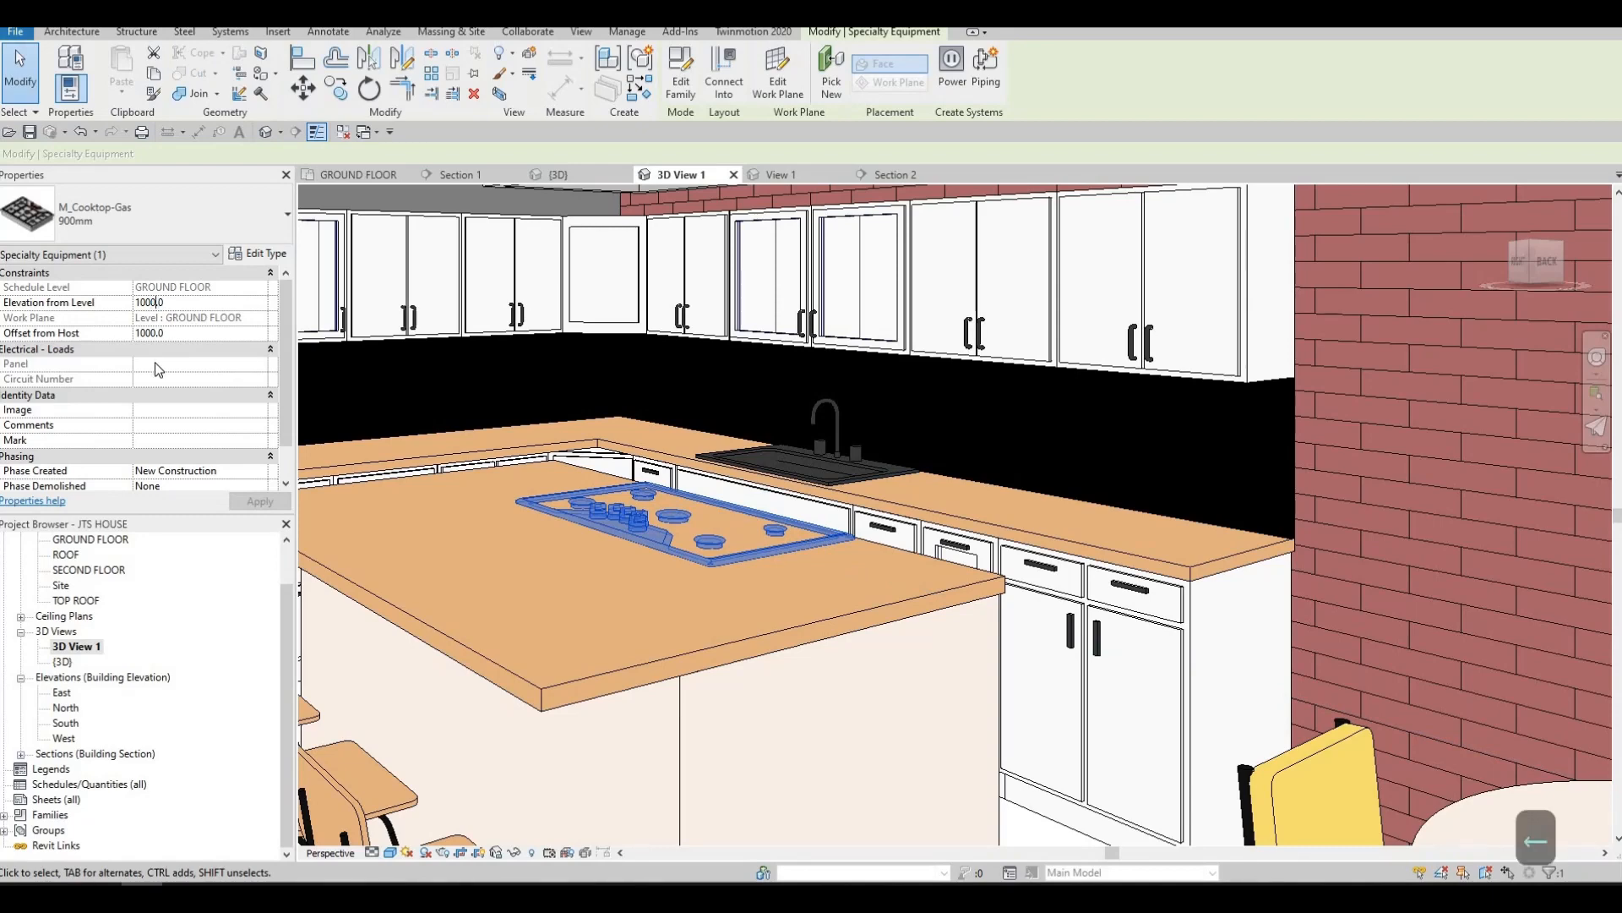
key("BackSpace")
key("BackSpace")
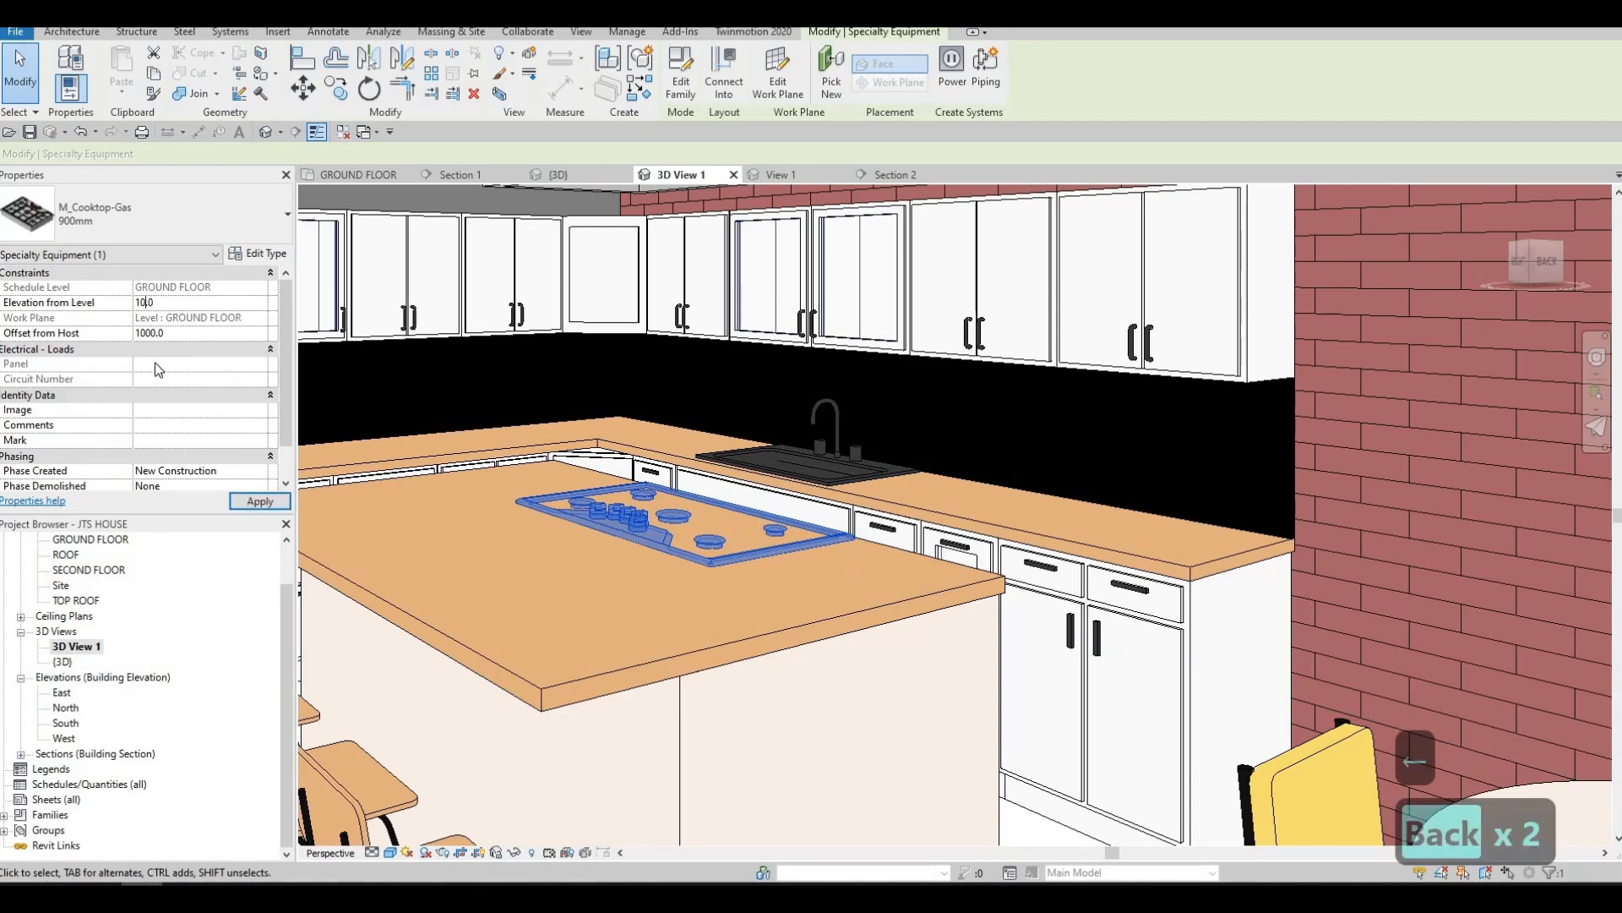
type("10")
key("Return")
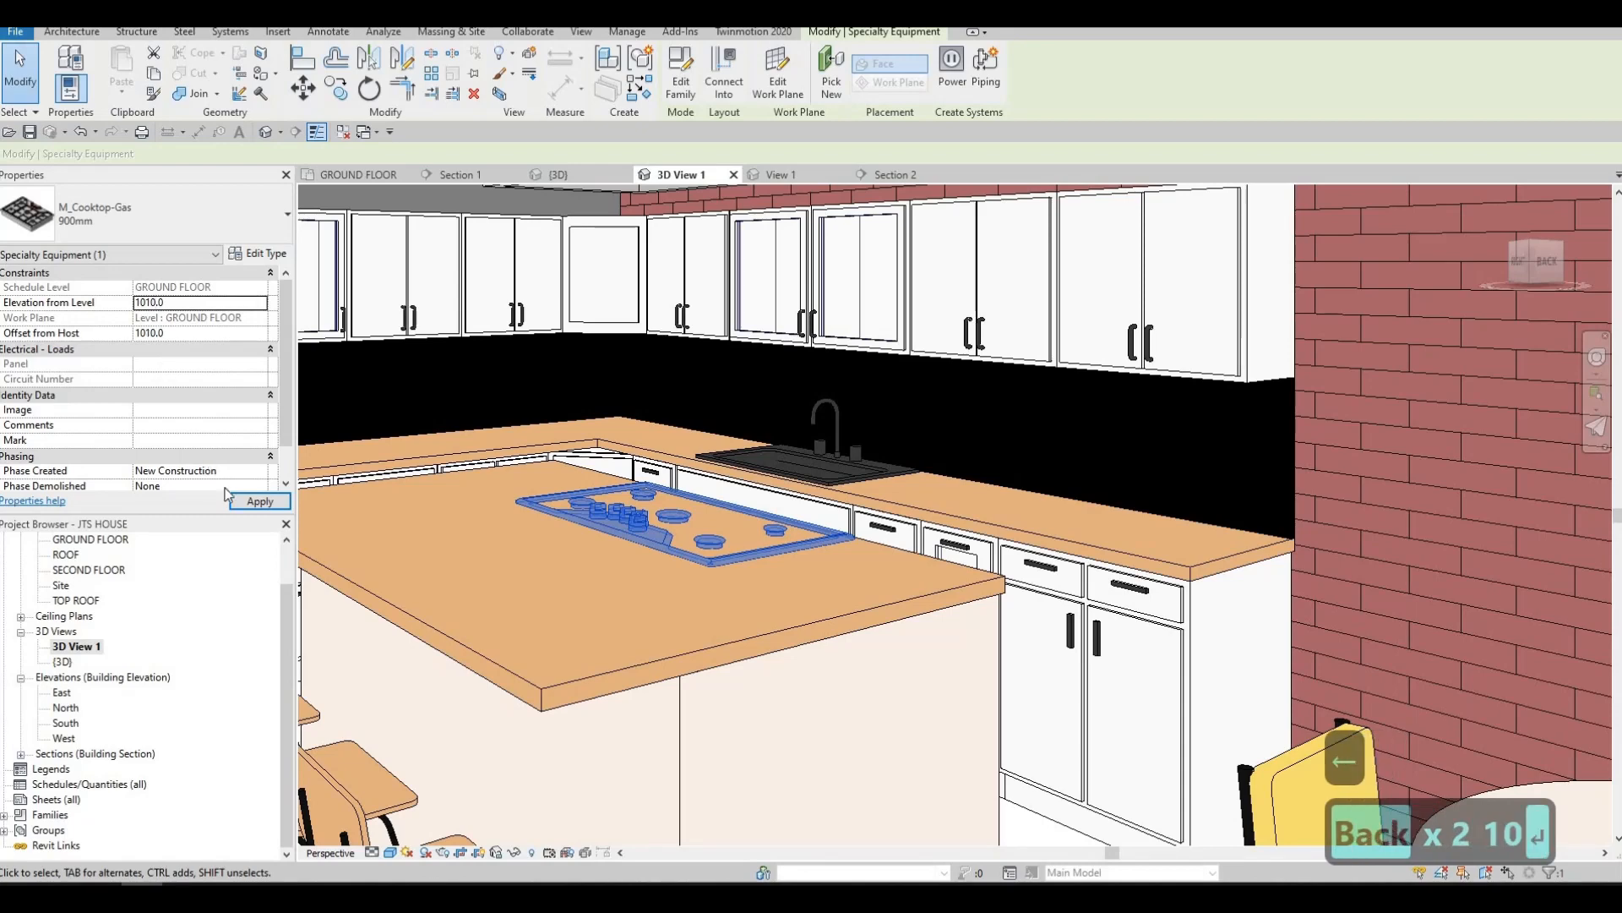
key("Escape")
key("Escape")
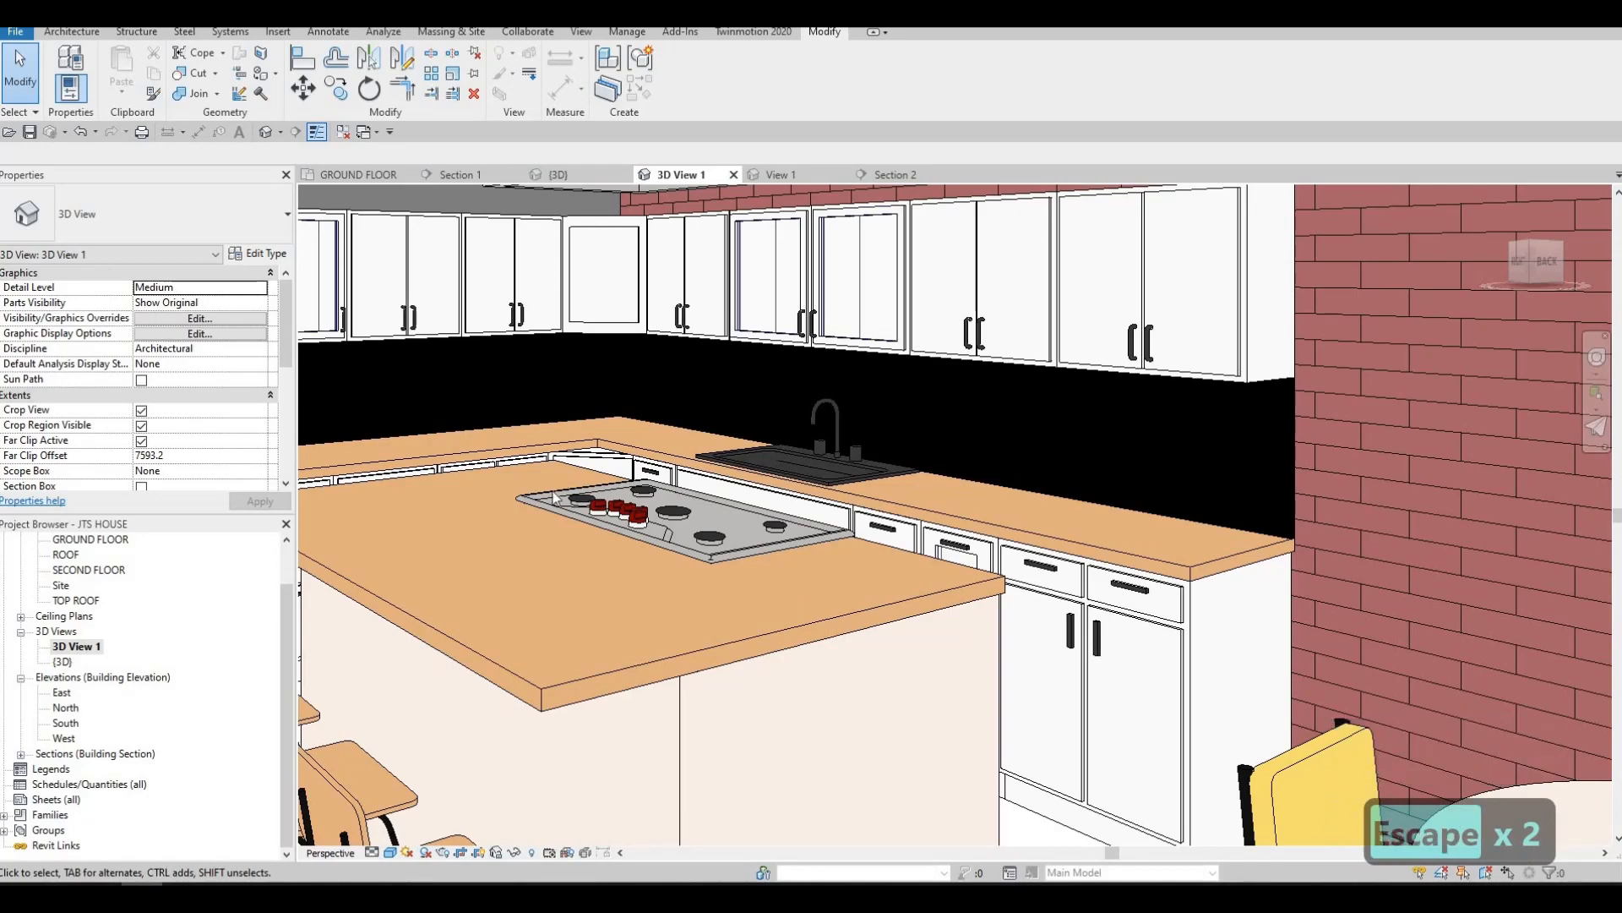
scroll(773, 613, "up", 4)
scroll(785, 607, "up", 2)
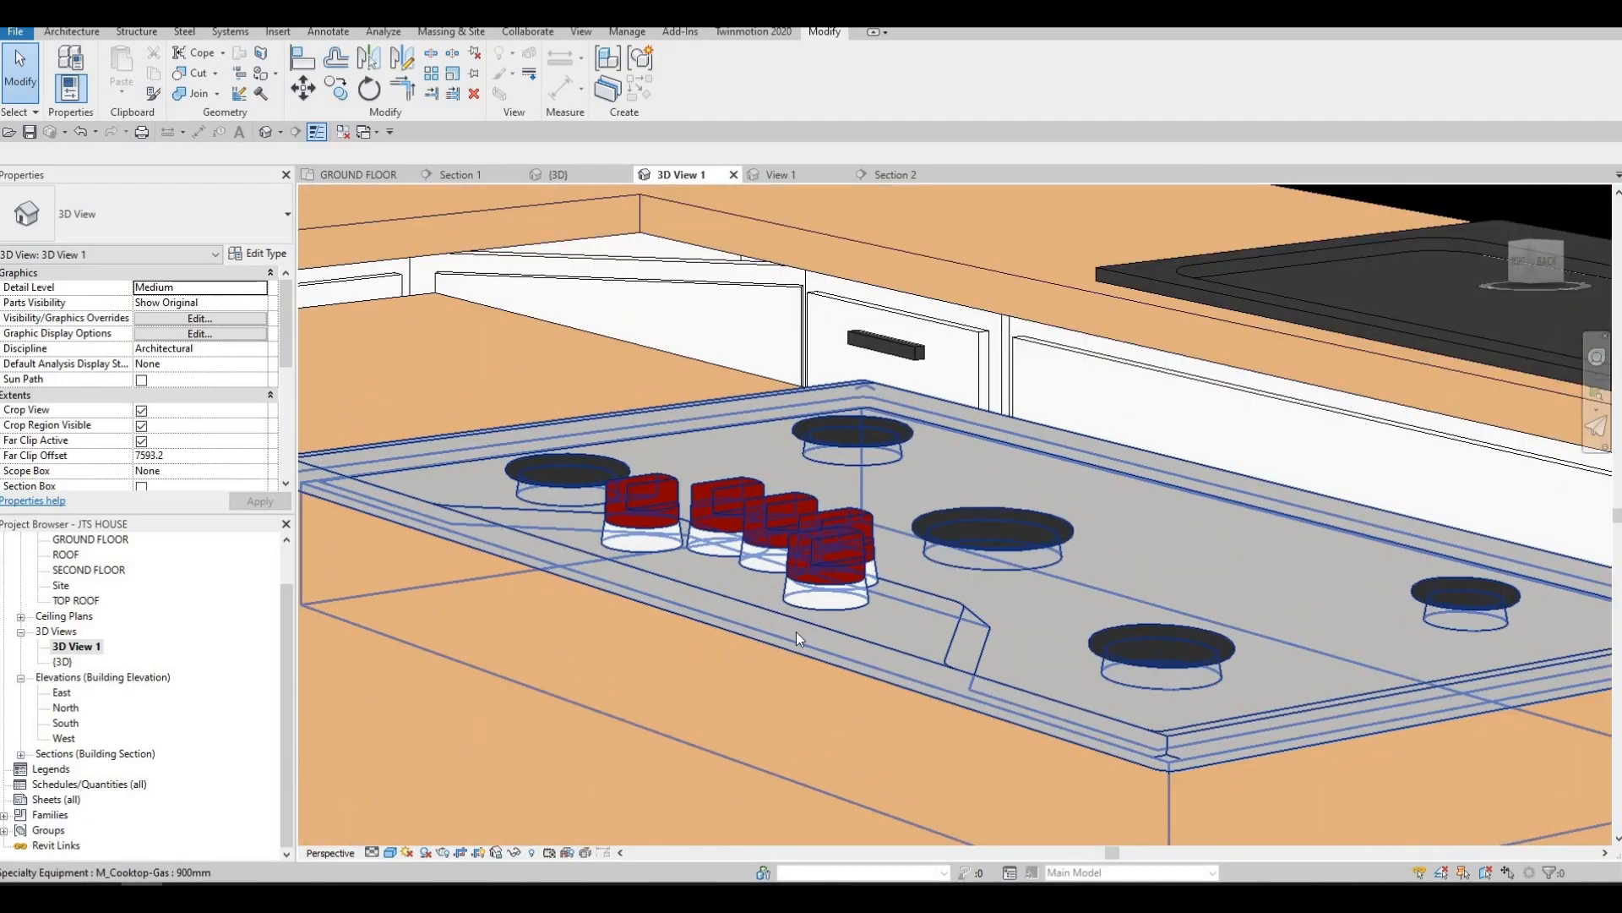
scroll(619, 577, "down", 5)
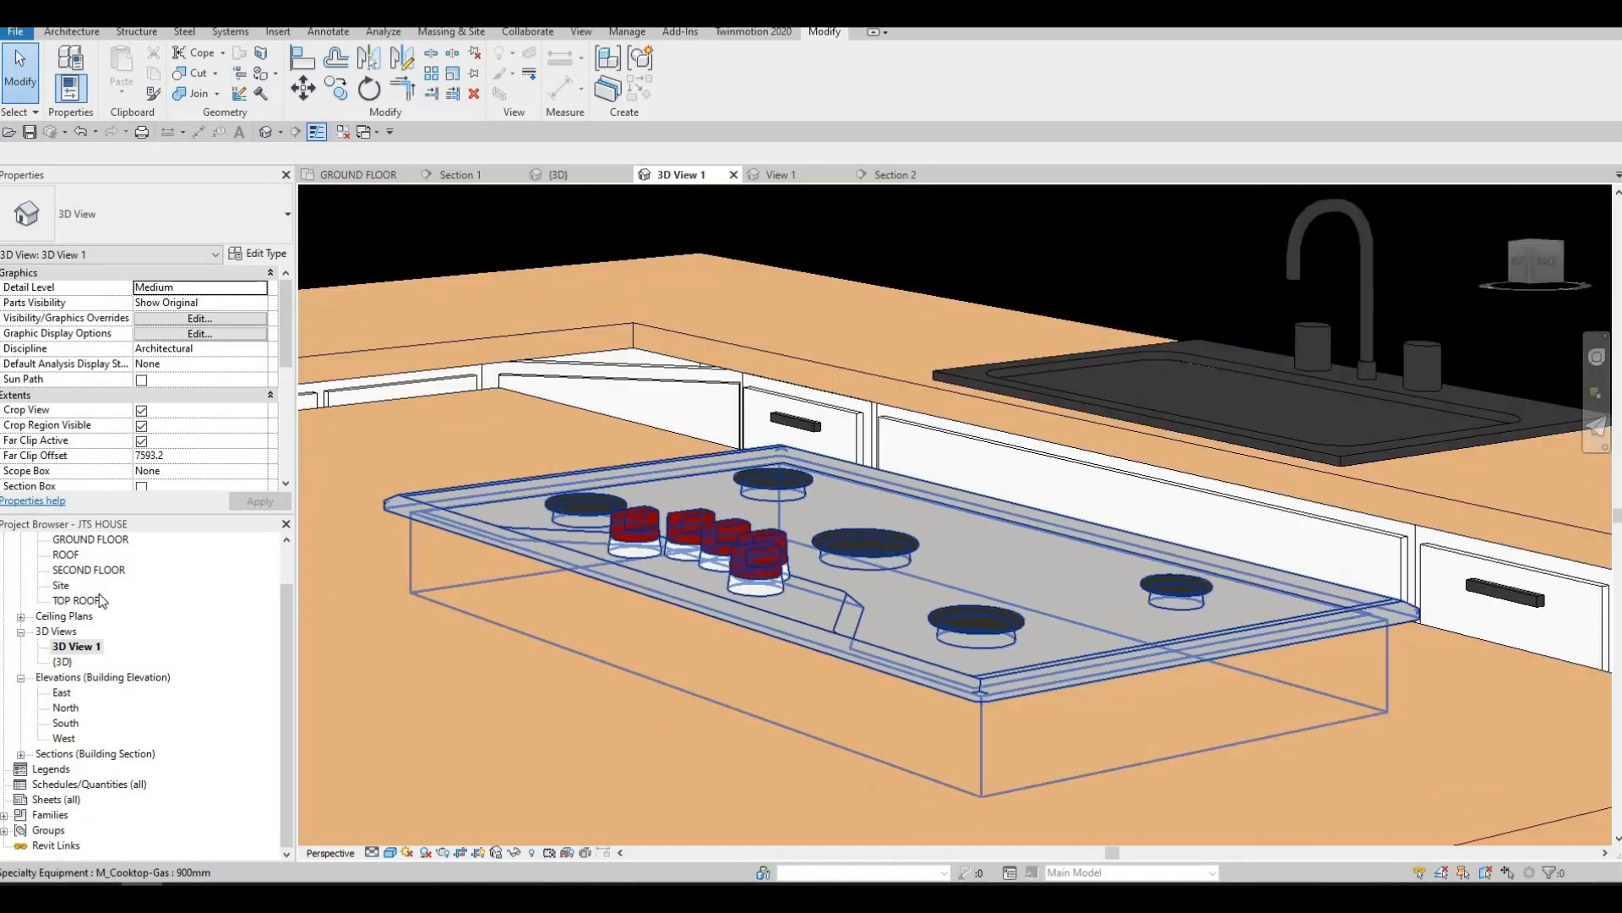
Rotate the island gas cooktop 180 degrees about its centre in the ground floor plan and check its orientation in 3D View 1
double_click(93, 542)
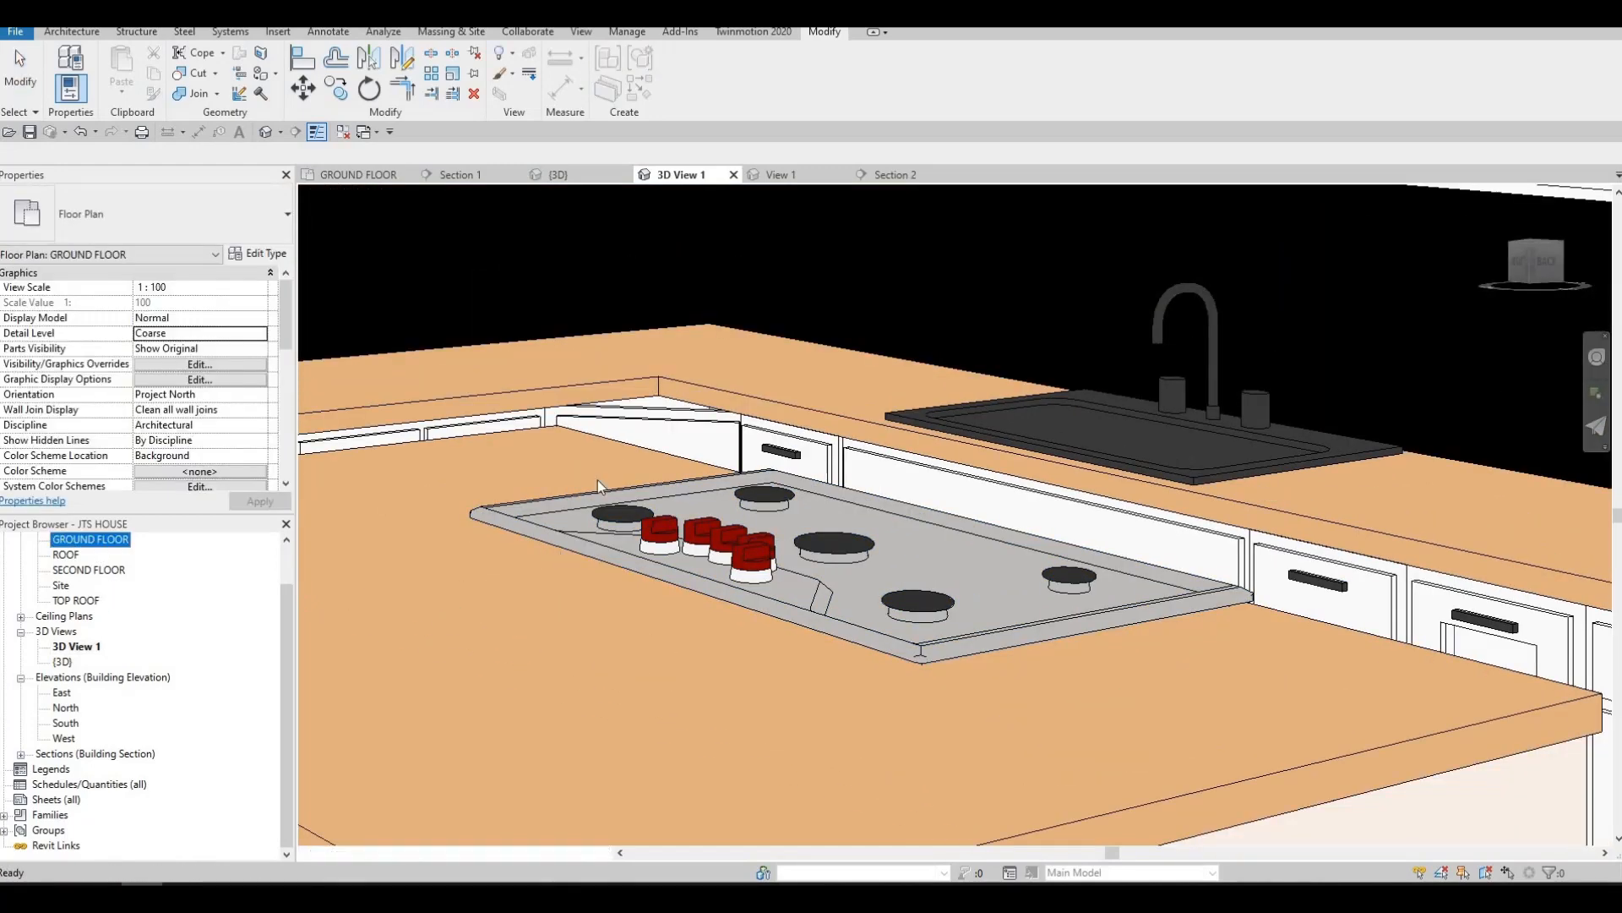
scroll(647, 387, "up", 4)
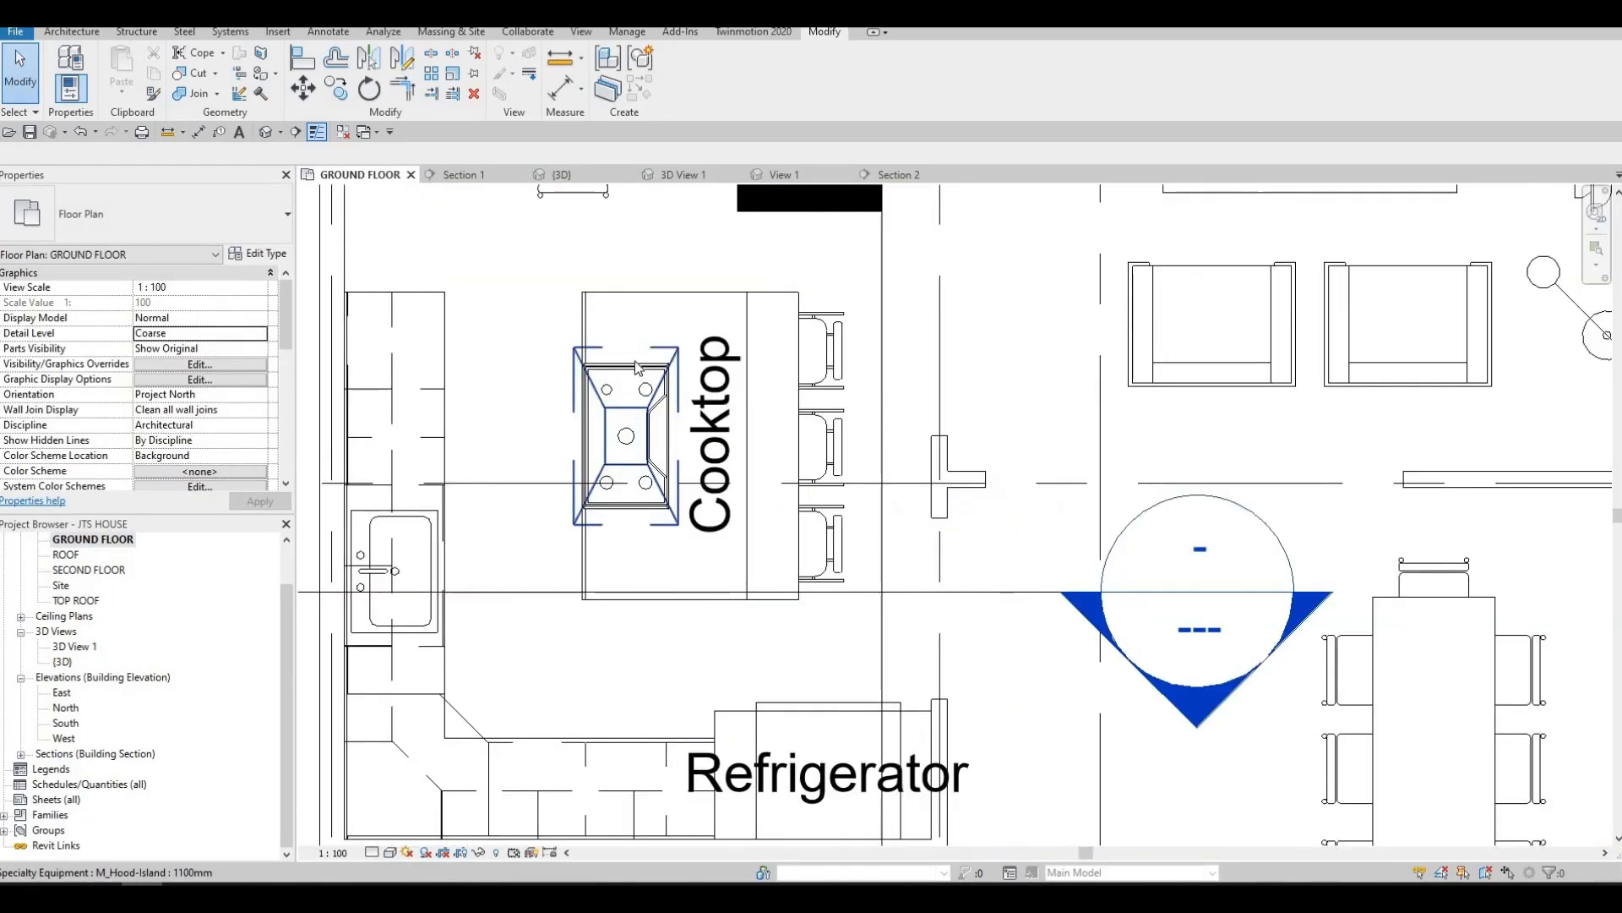
left_click(626, 435)
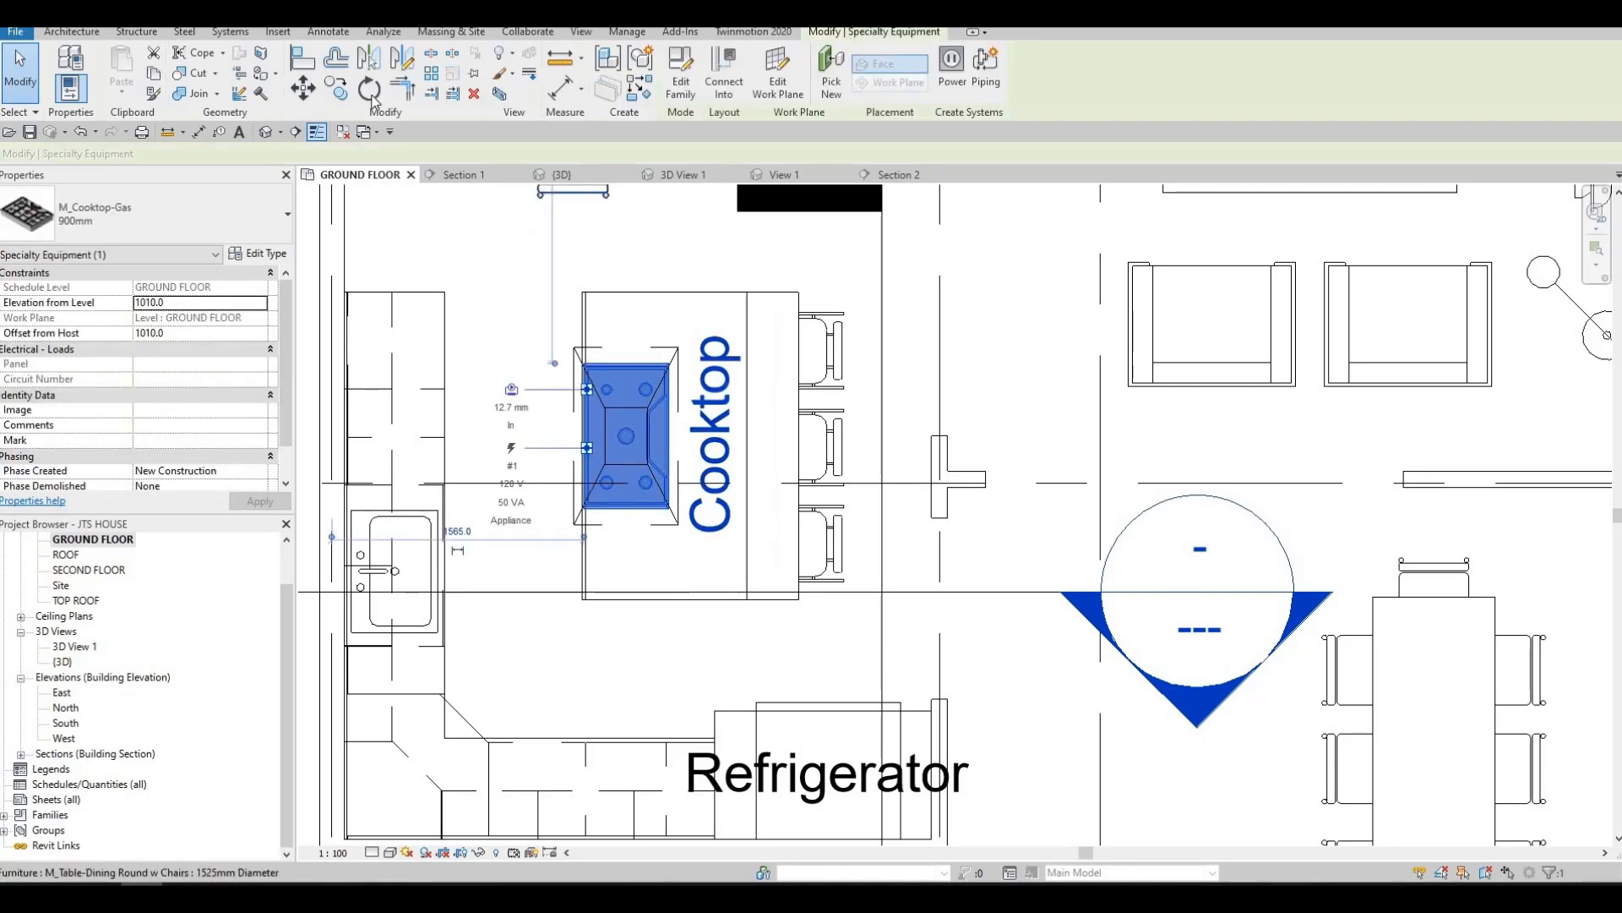
key("r")
key("o")
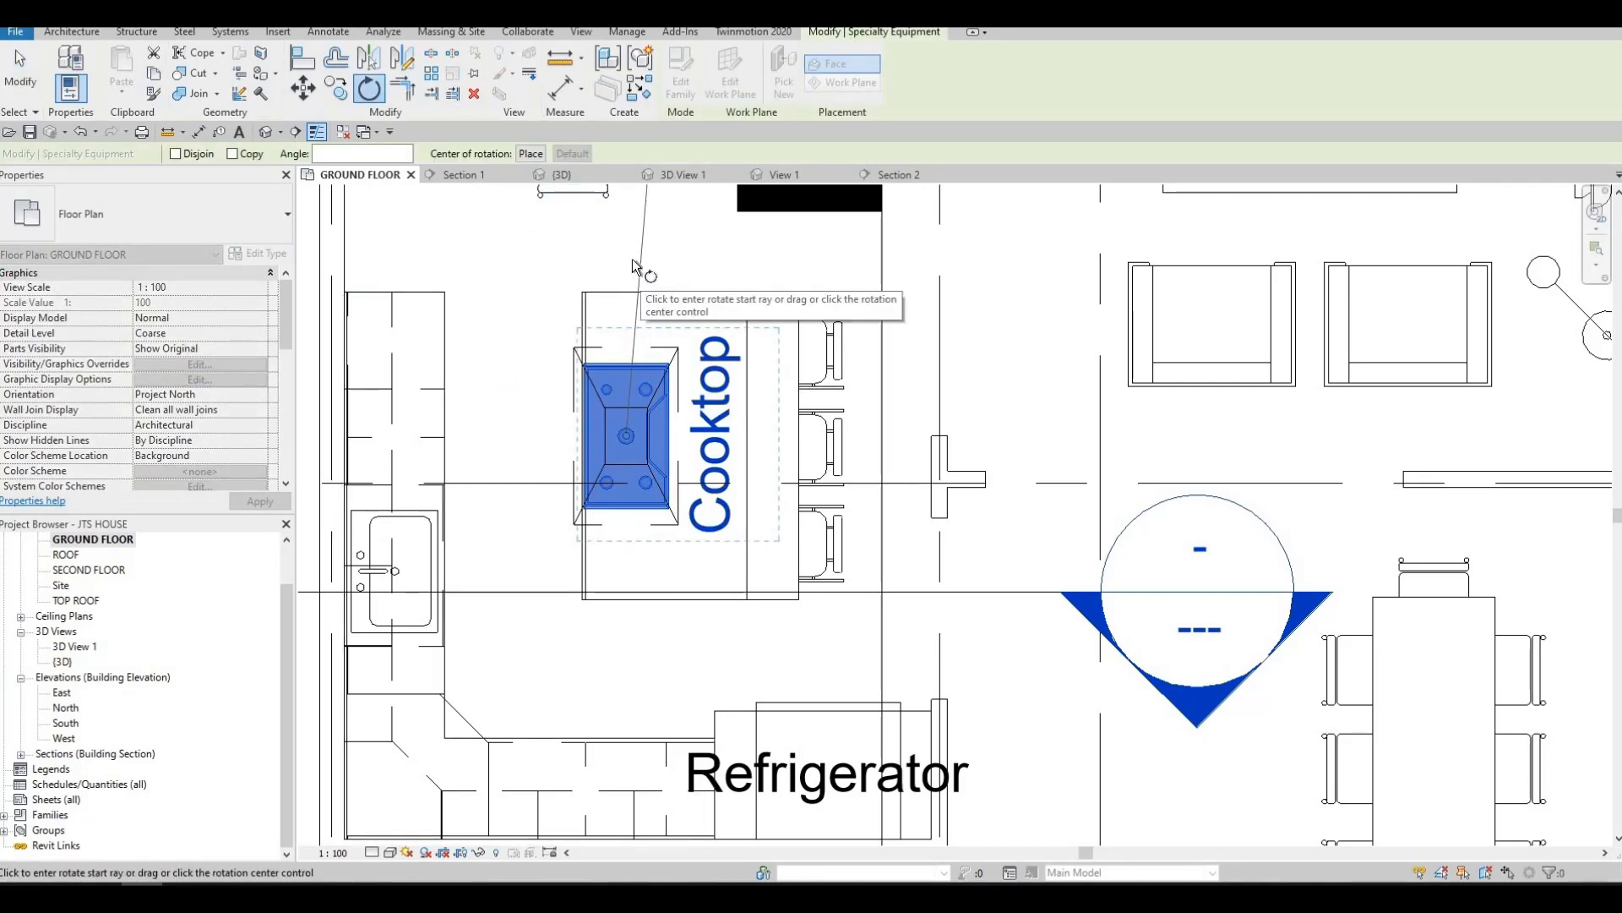
left_click(626, 233)
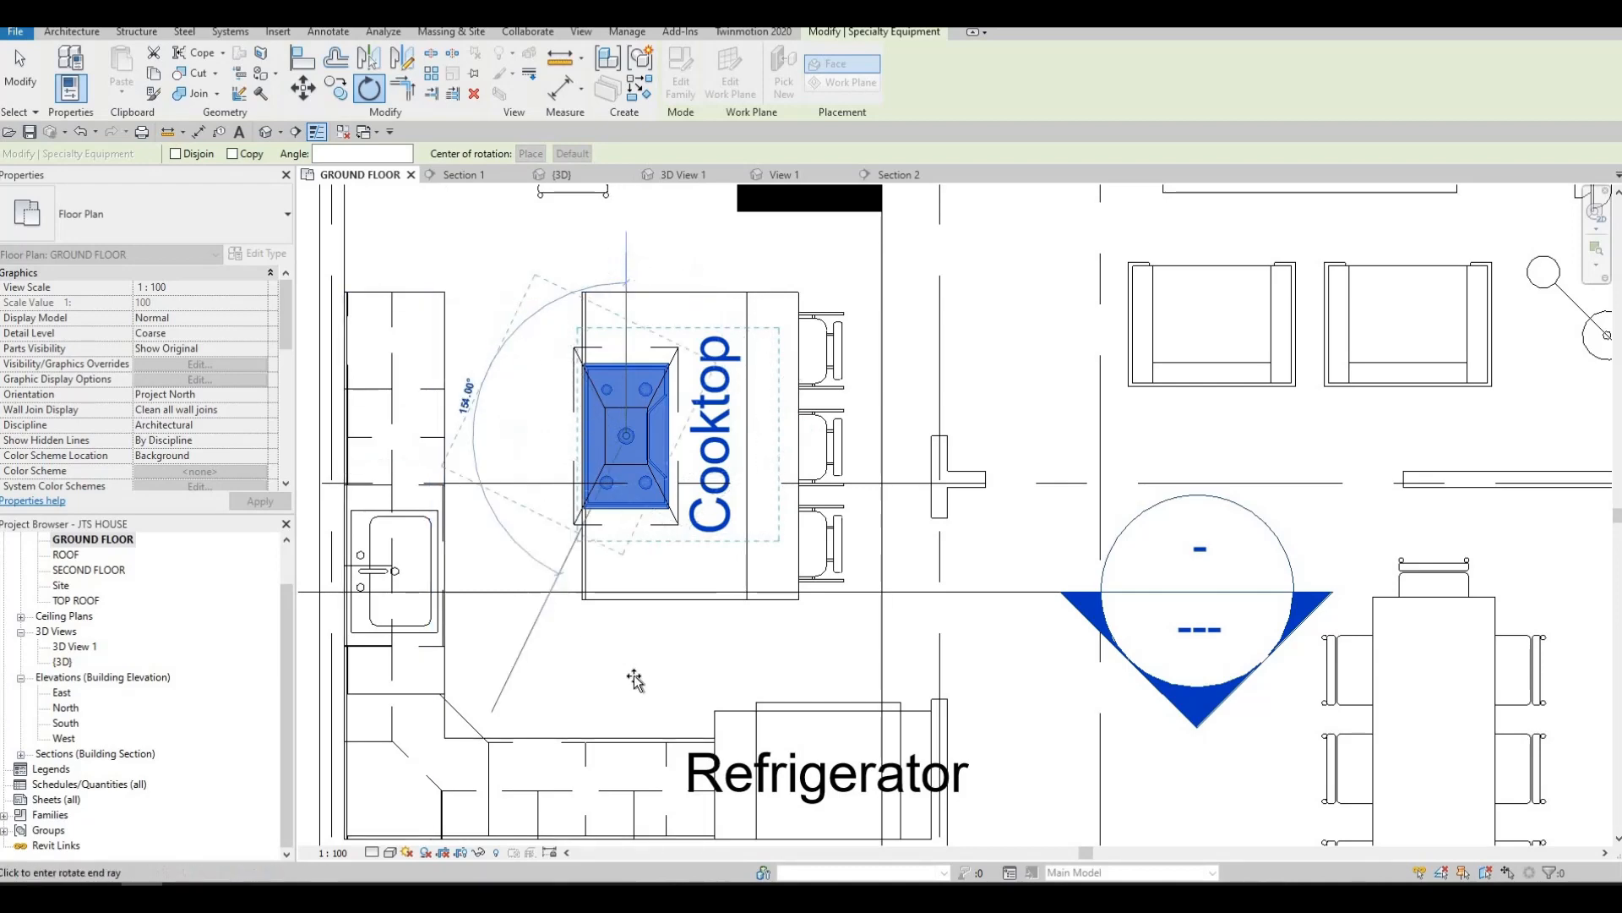
left_click(585, 557)
key("Escape")
key("Escape")
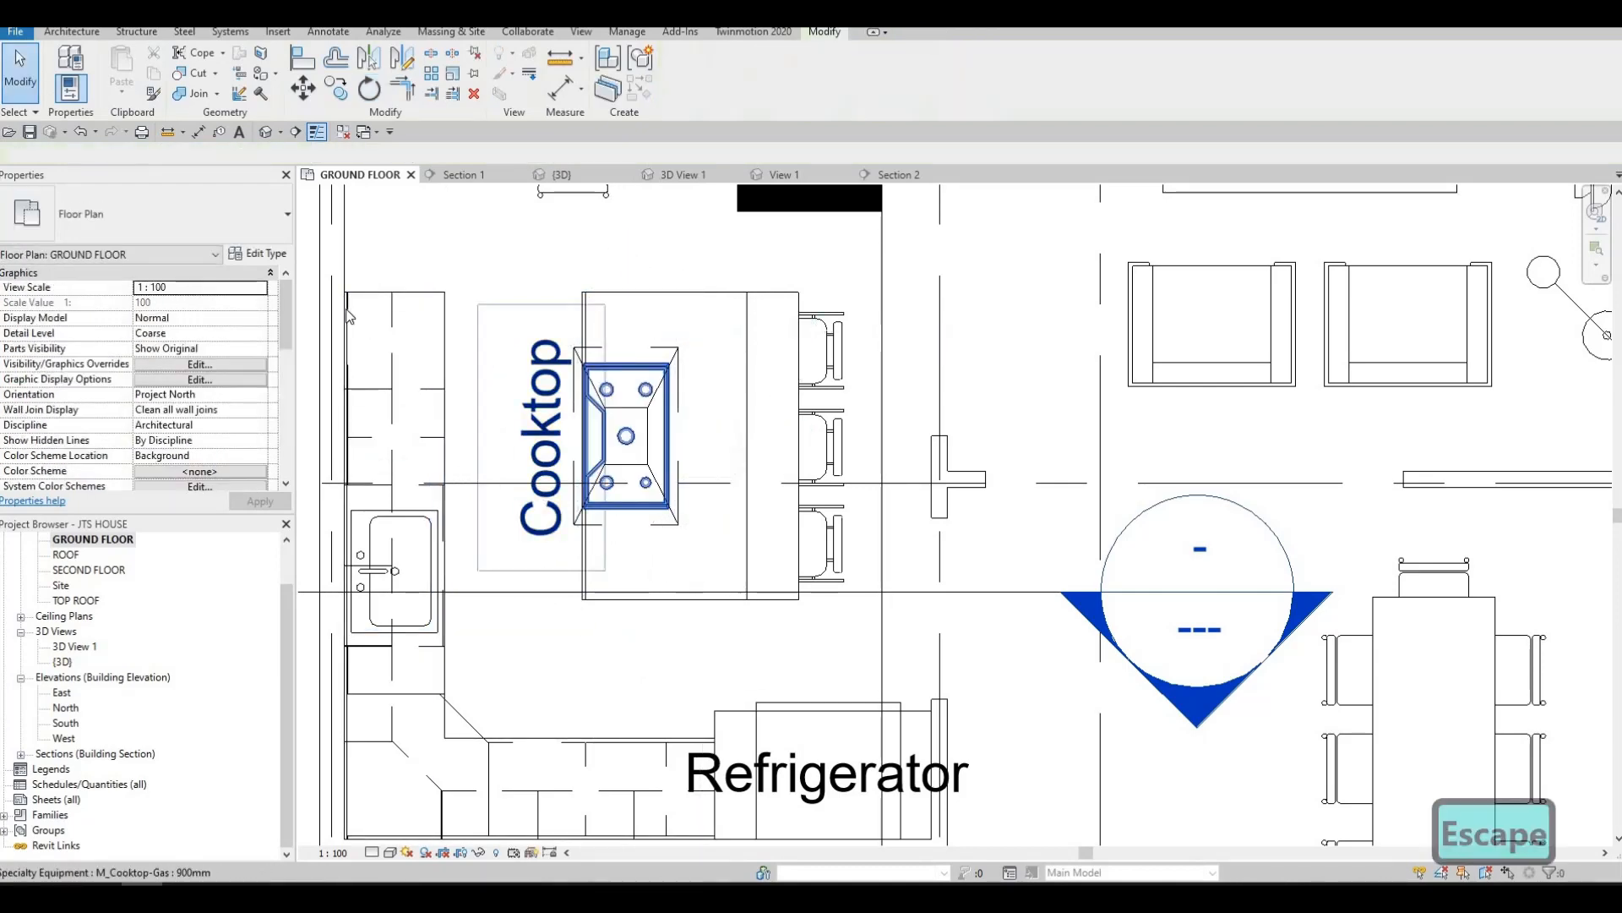
left_click(676, 175)
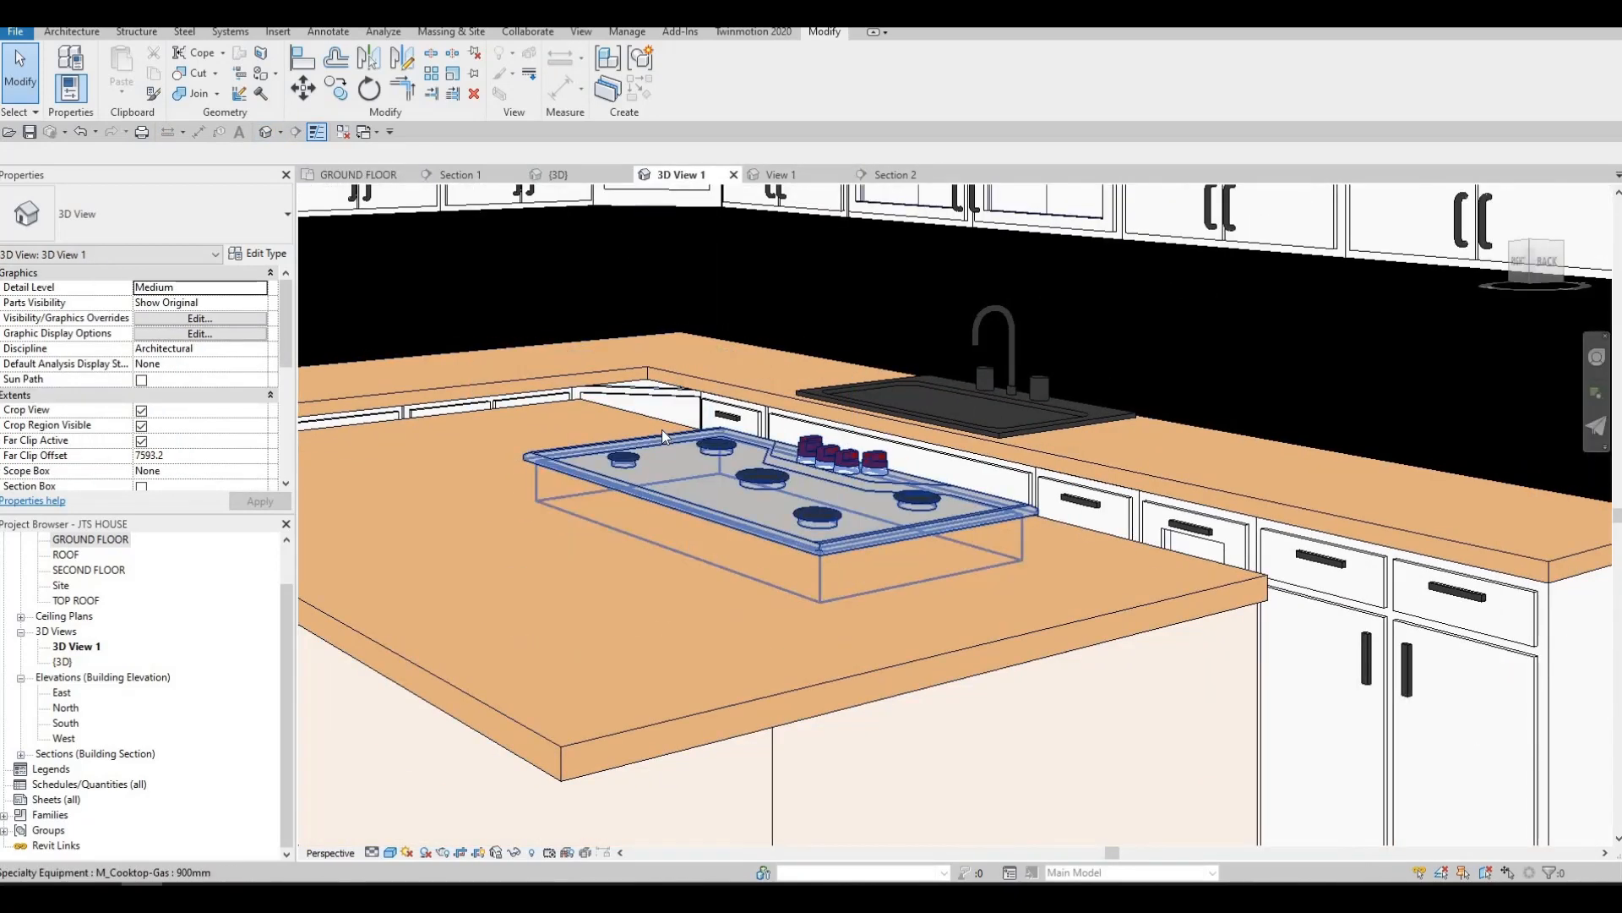
scroll(661, 429, "down", 4)
scroll(702, 484, "up", 5)
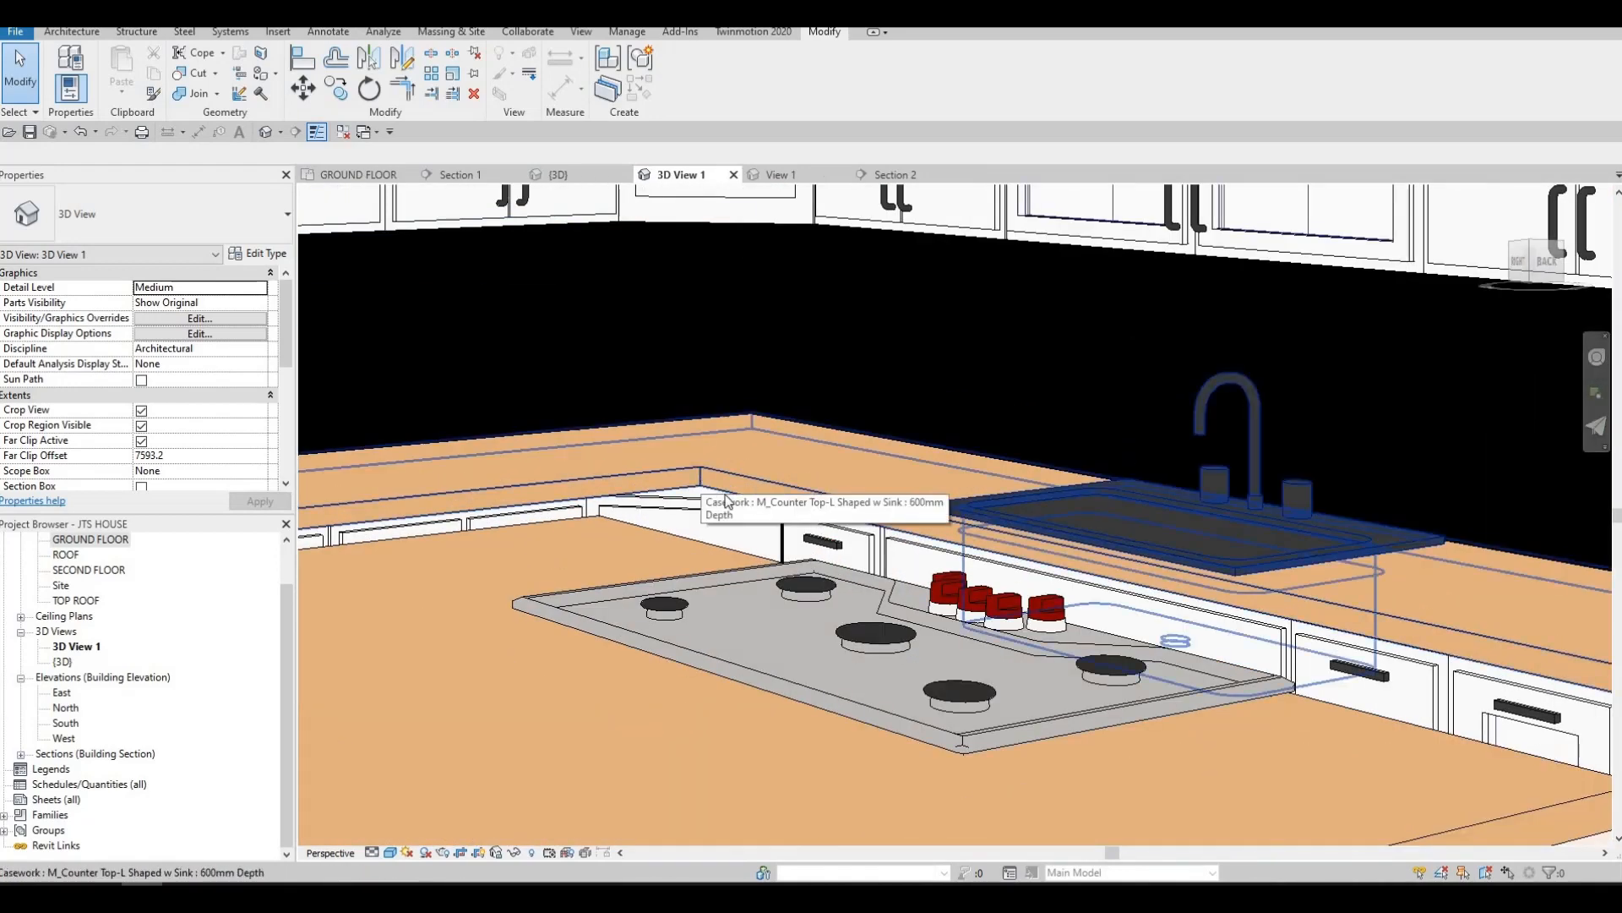
Inspect the counter top extrusion in the L-shaped sink countertop family and return to the project without saving the family
left_click(717, 482)
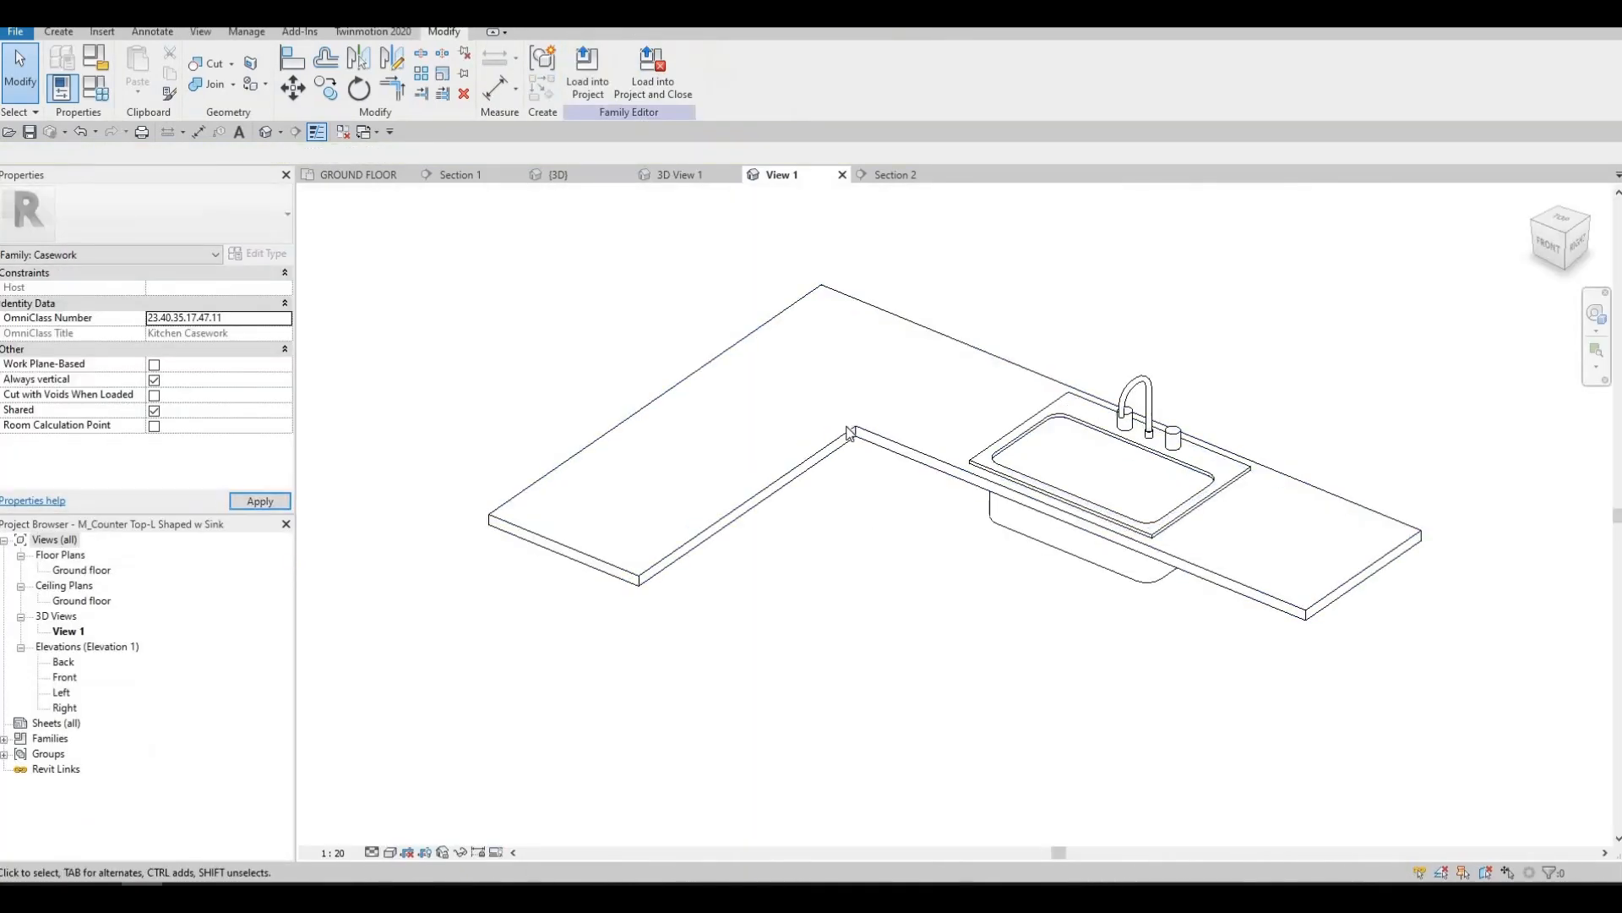
left_click(851, 437)
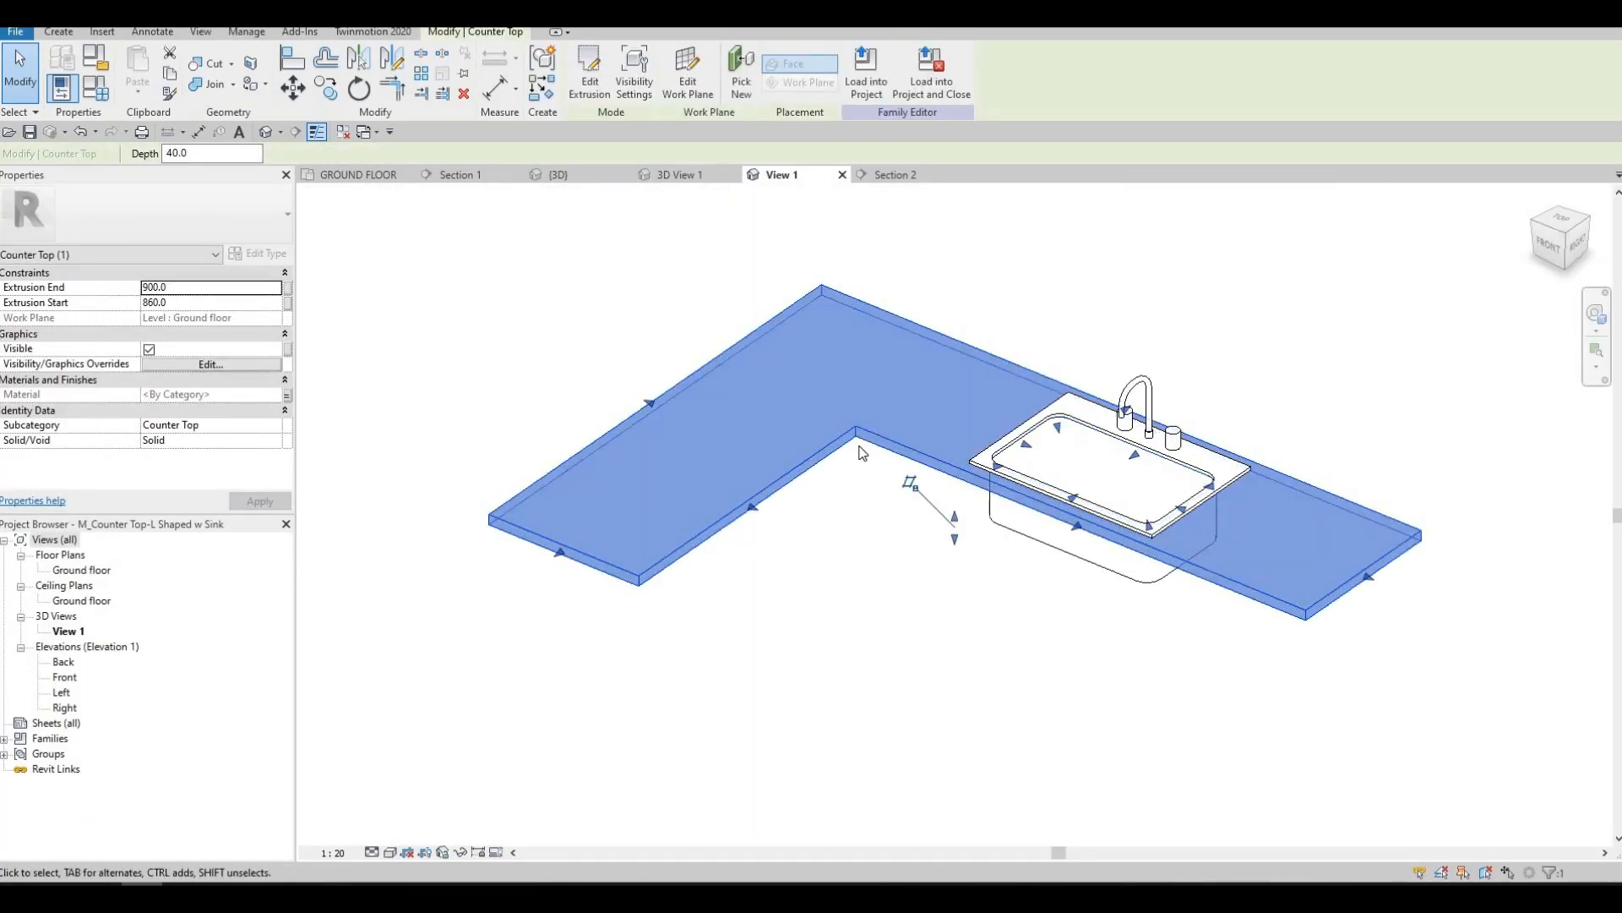
scroll(858, 446, "up", 2)
key("Escape")
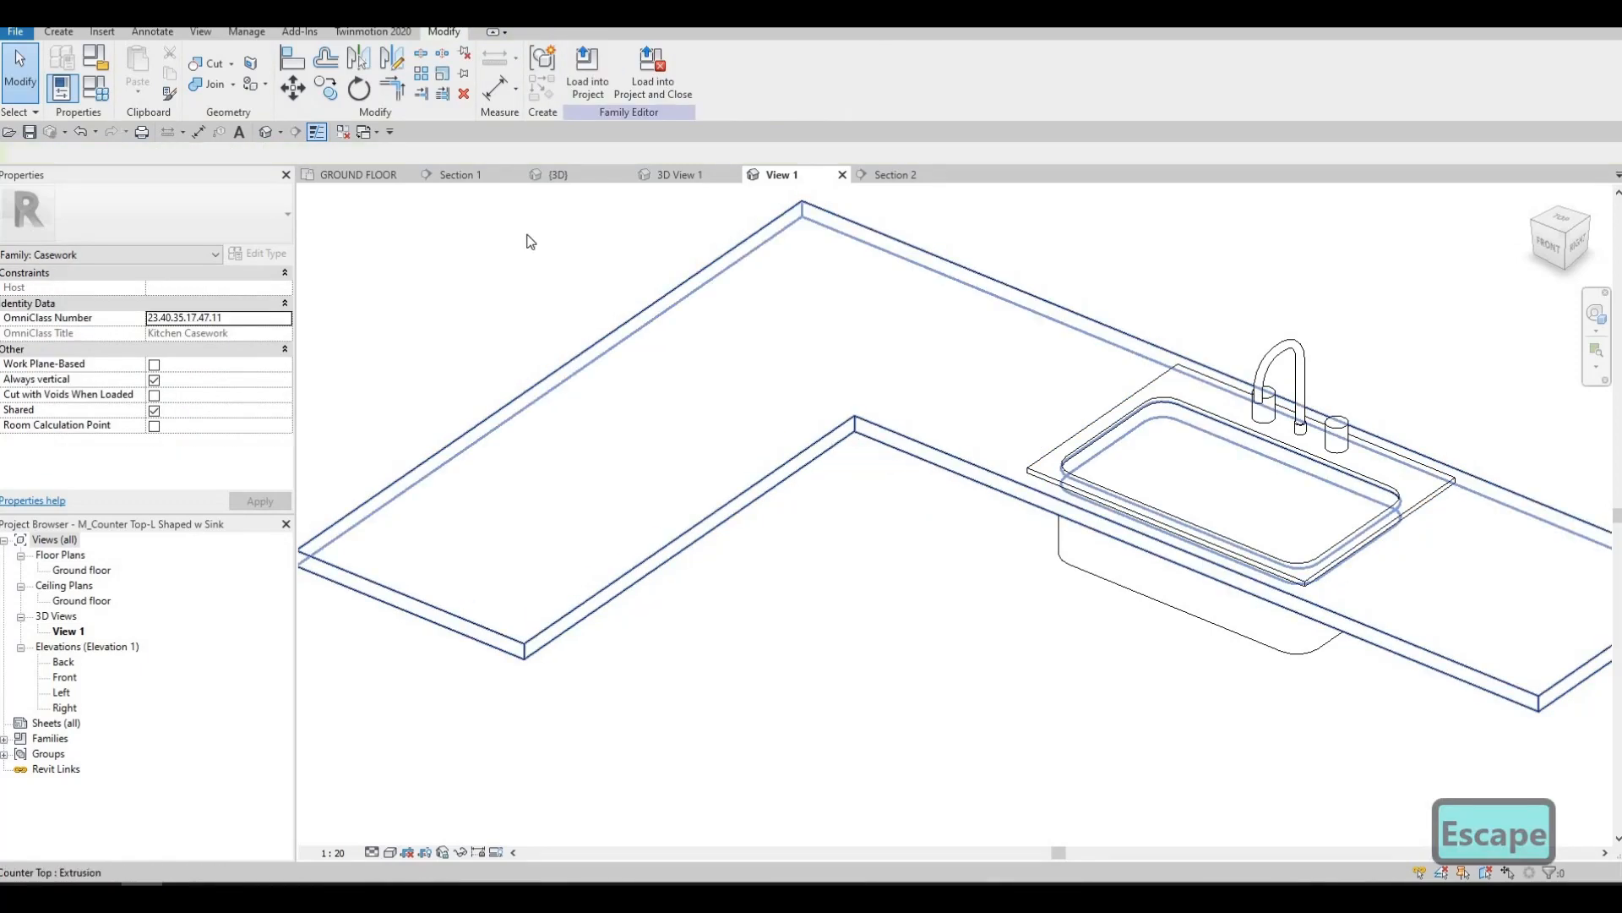
left_click(650, 88)
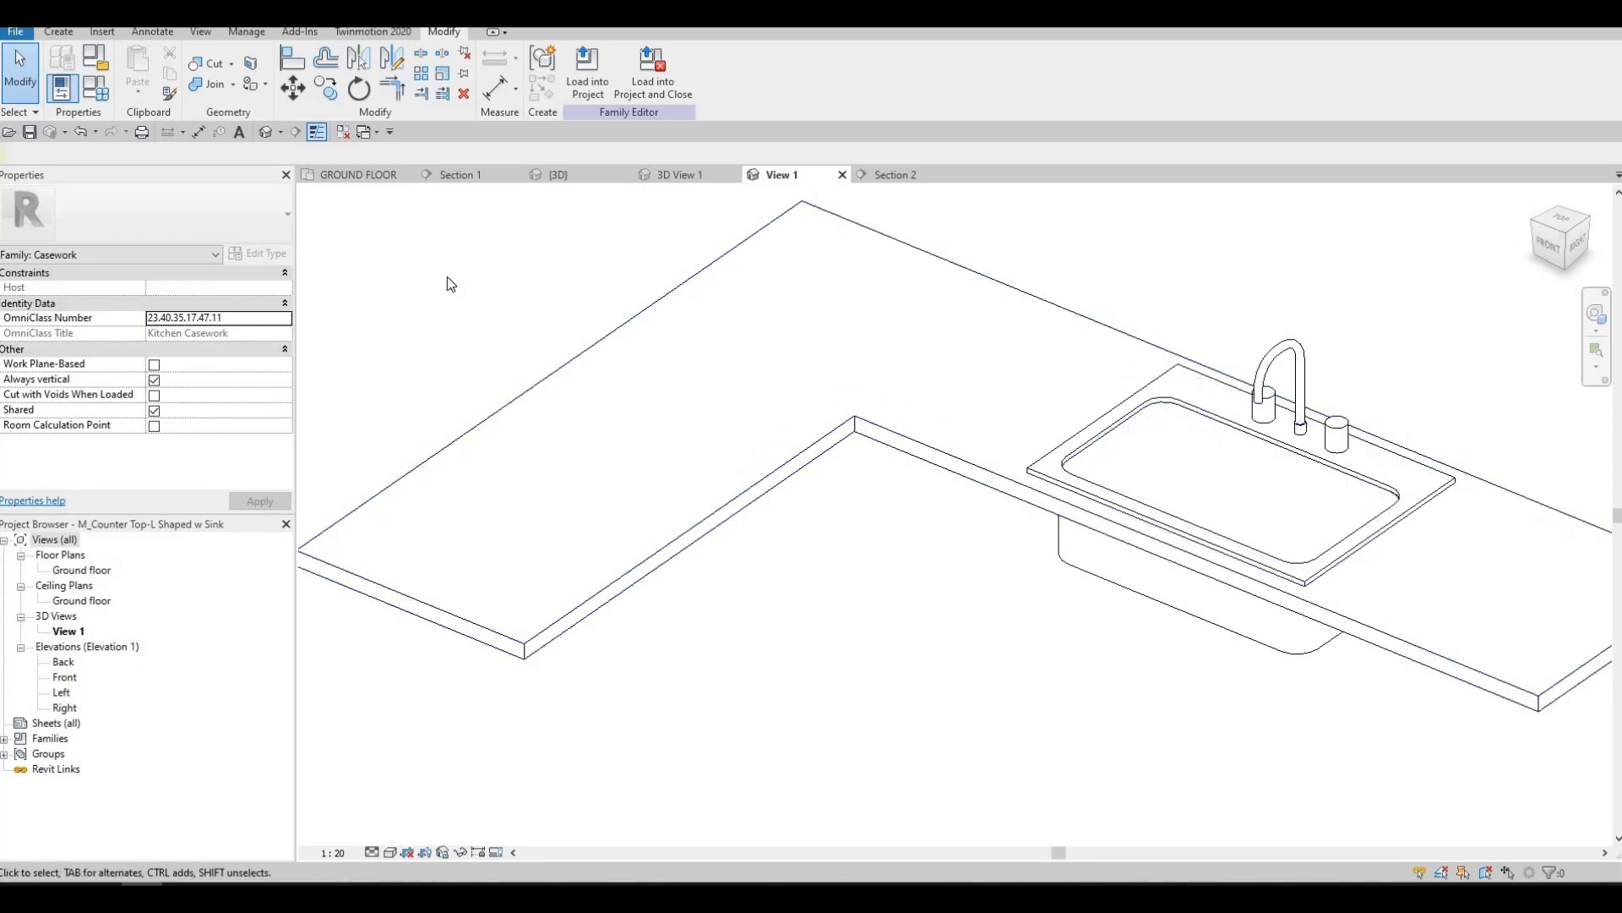
left_click(615, 578)
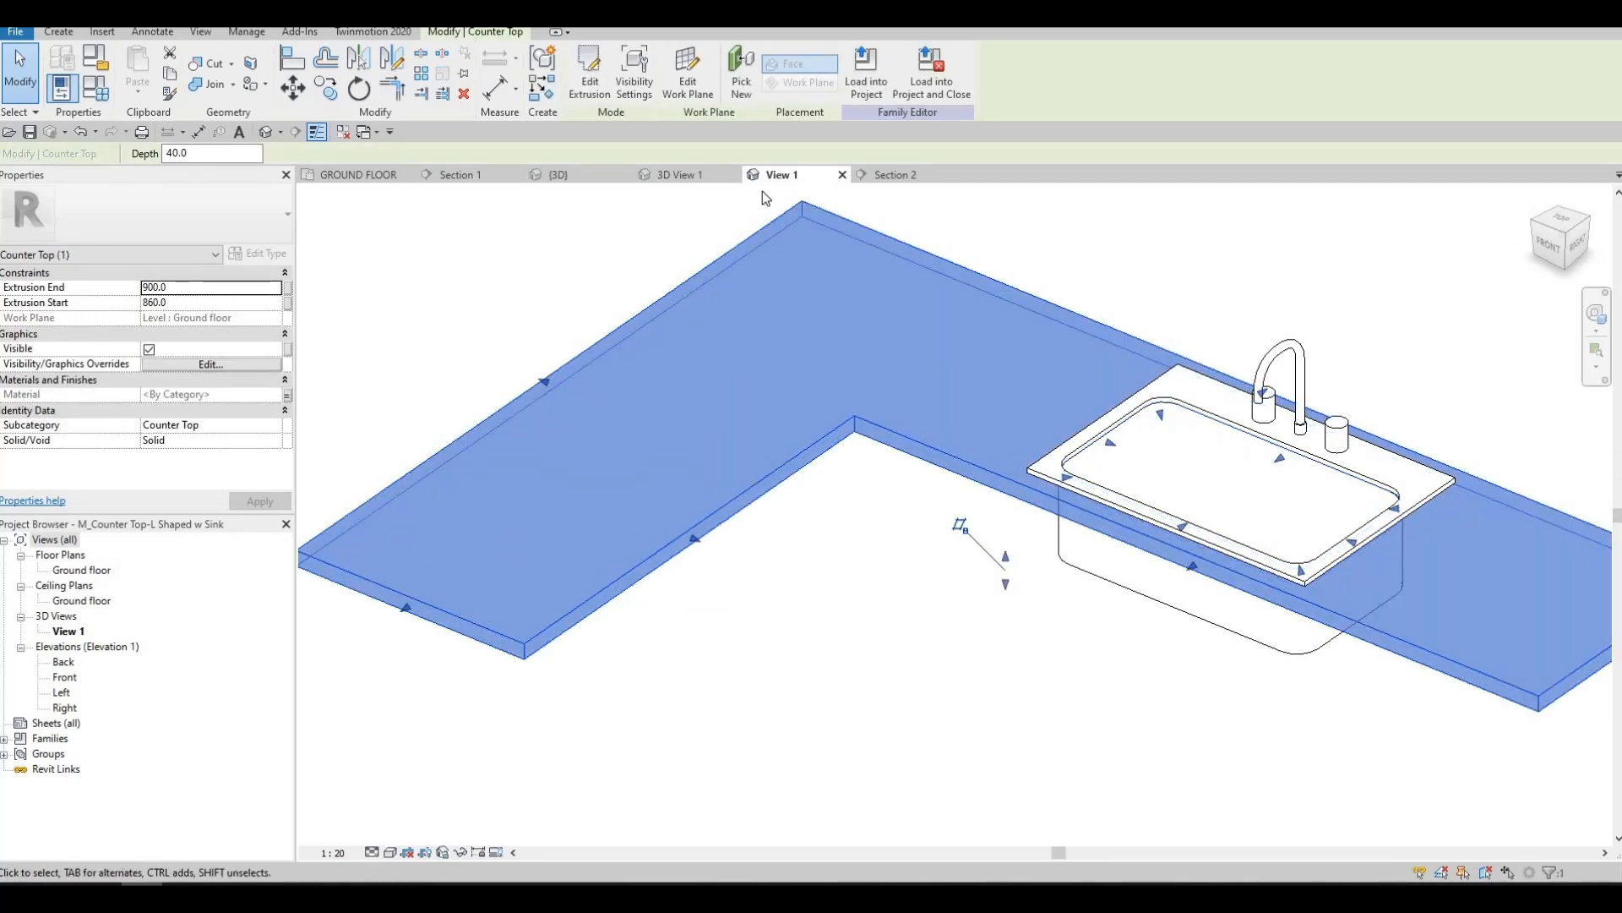
key("Escape")
key("Escape")
left_click(586, 64)
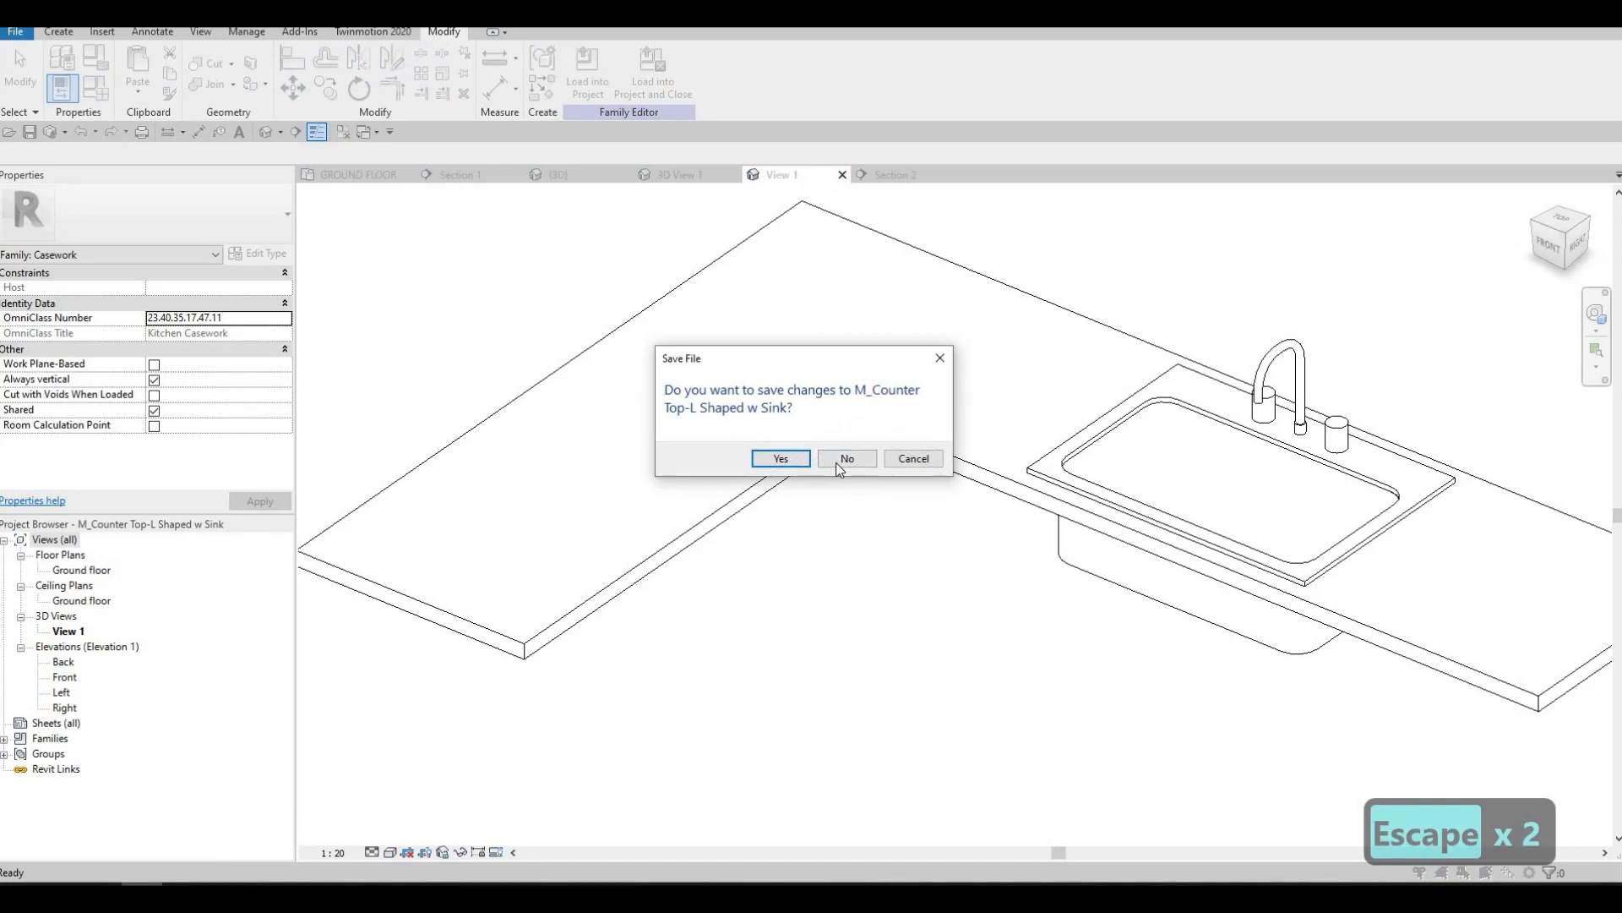
left_click(847, 459)
key("Escape")
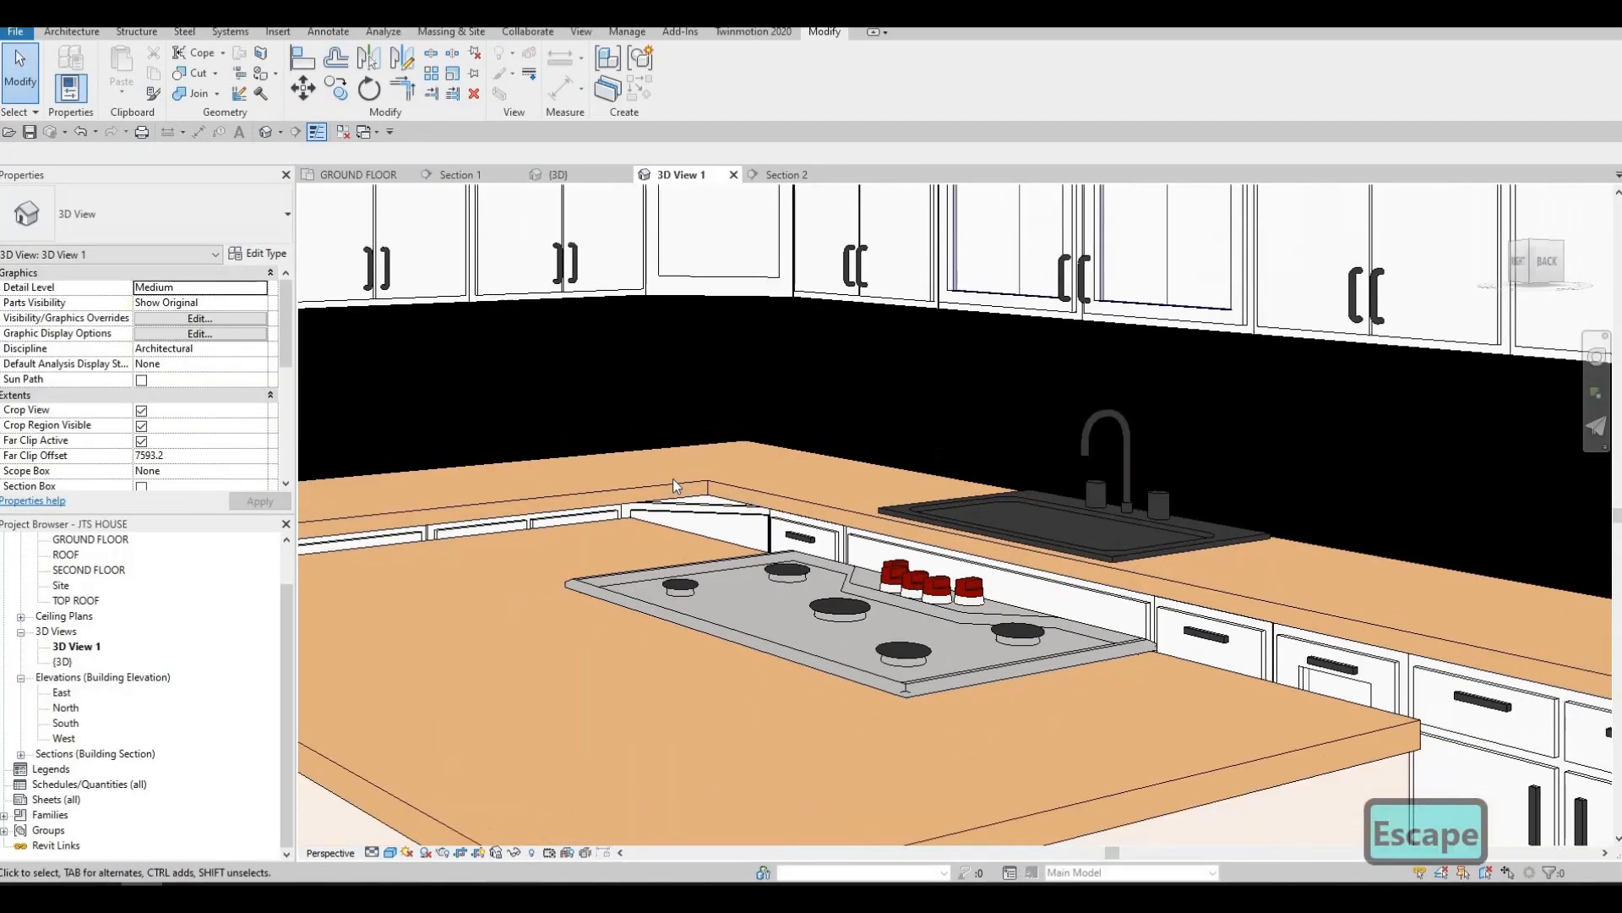
key("Escape")
Examine the black backsplash beside the brick wall, the cabinets and the island in the perspective kitchen view
scroll(779, 542, "down", 6)
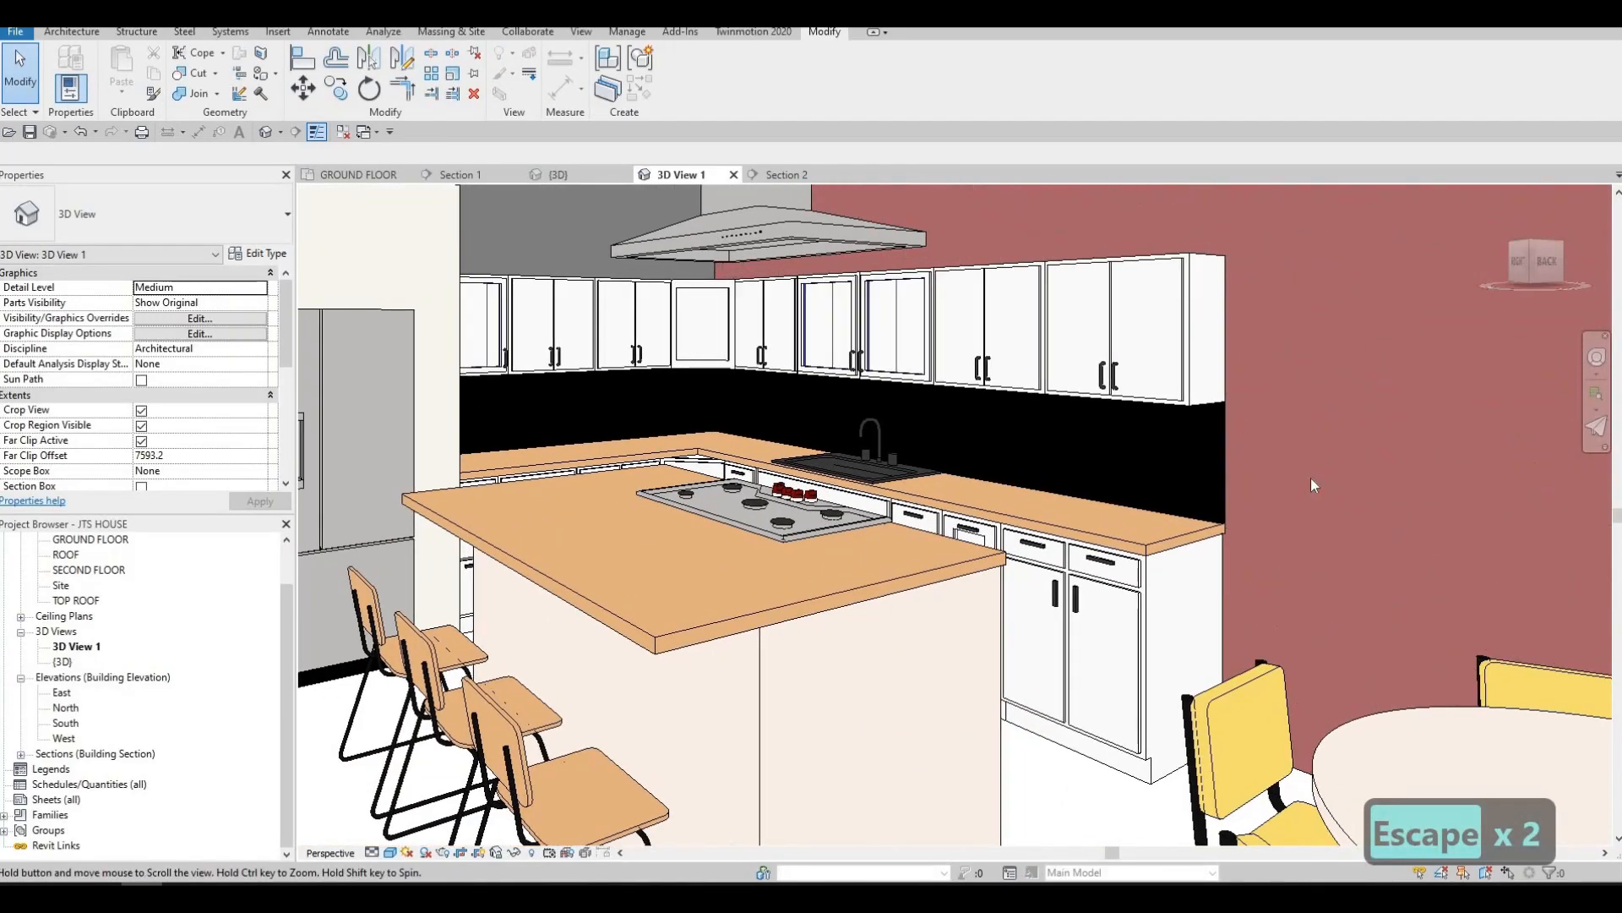
scroll(1311, 479, "down", 1)
scroll(1255, 527, "up", 6)
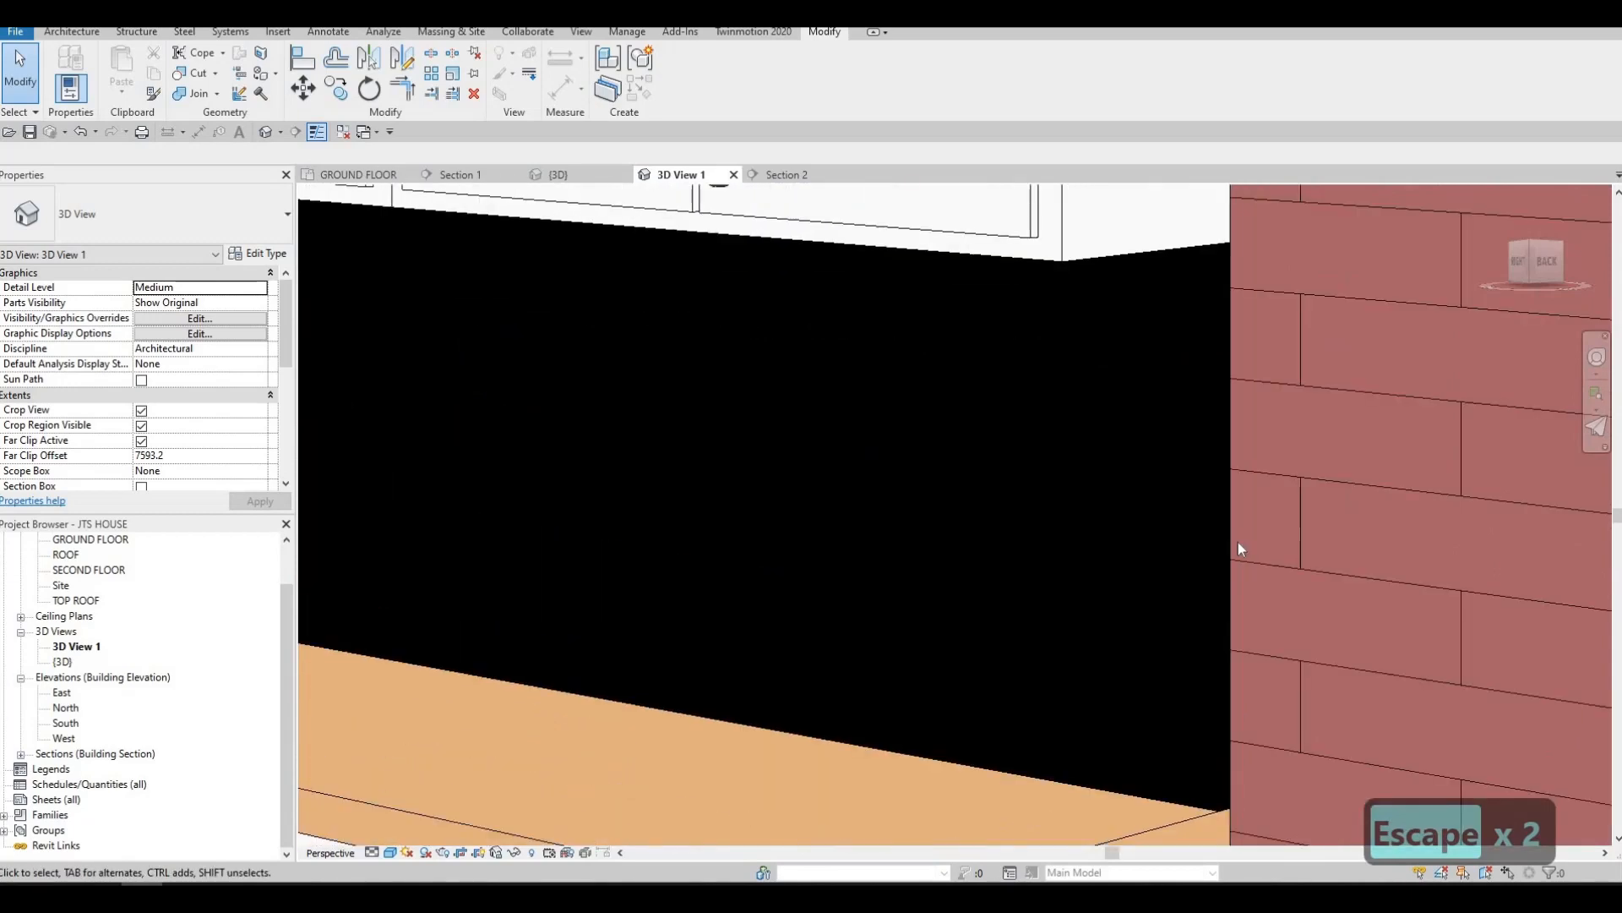
scroll(1239, 547, "down", 5)
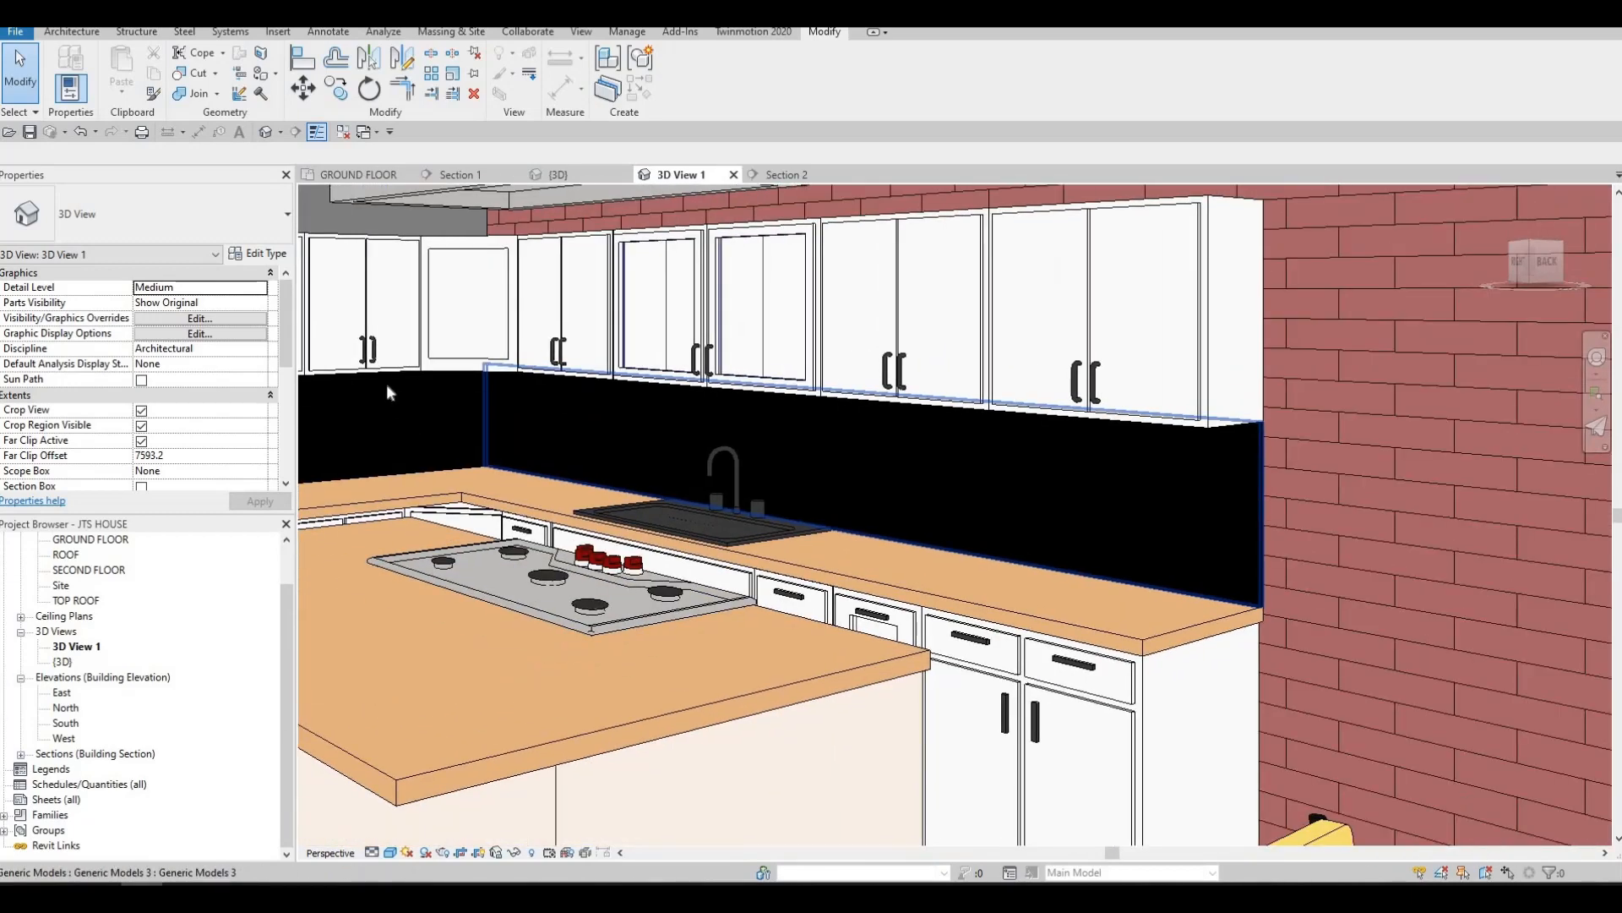
left_click(811, 465)
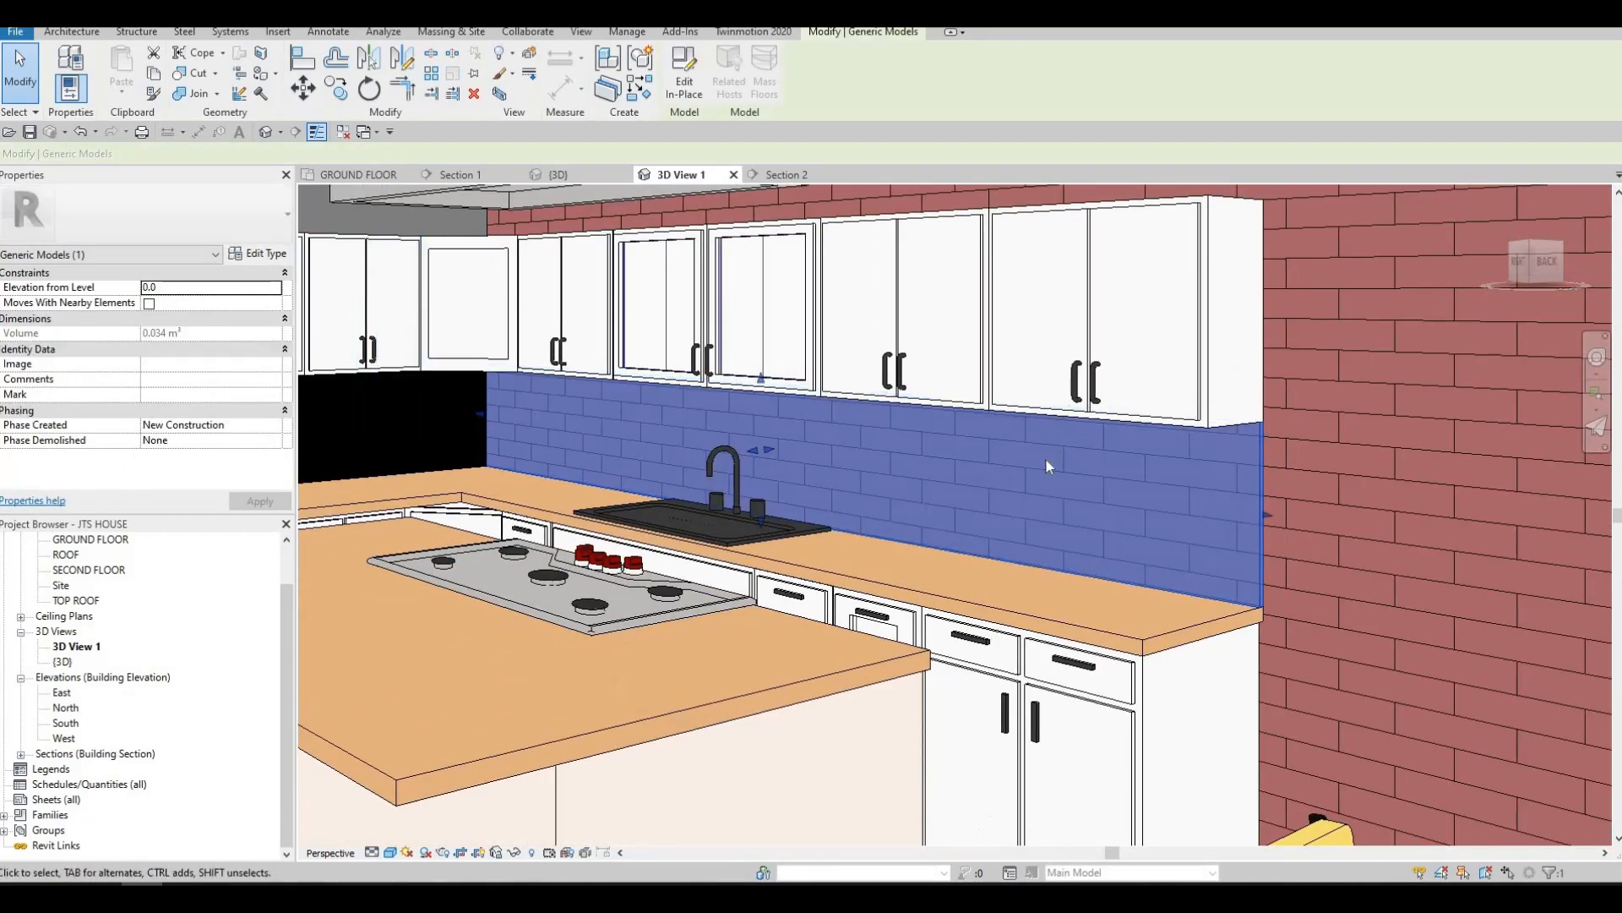
scroll(1046, 465, "down", 4)
key("Escape")
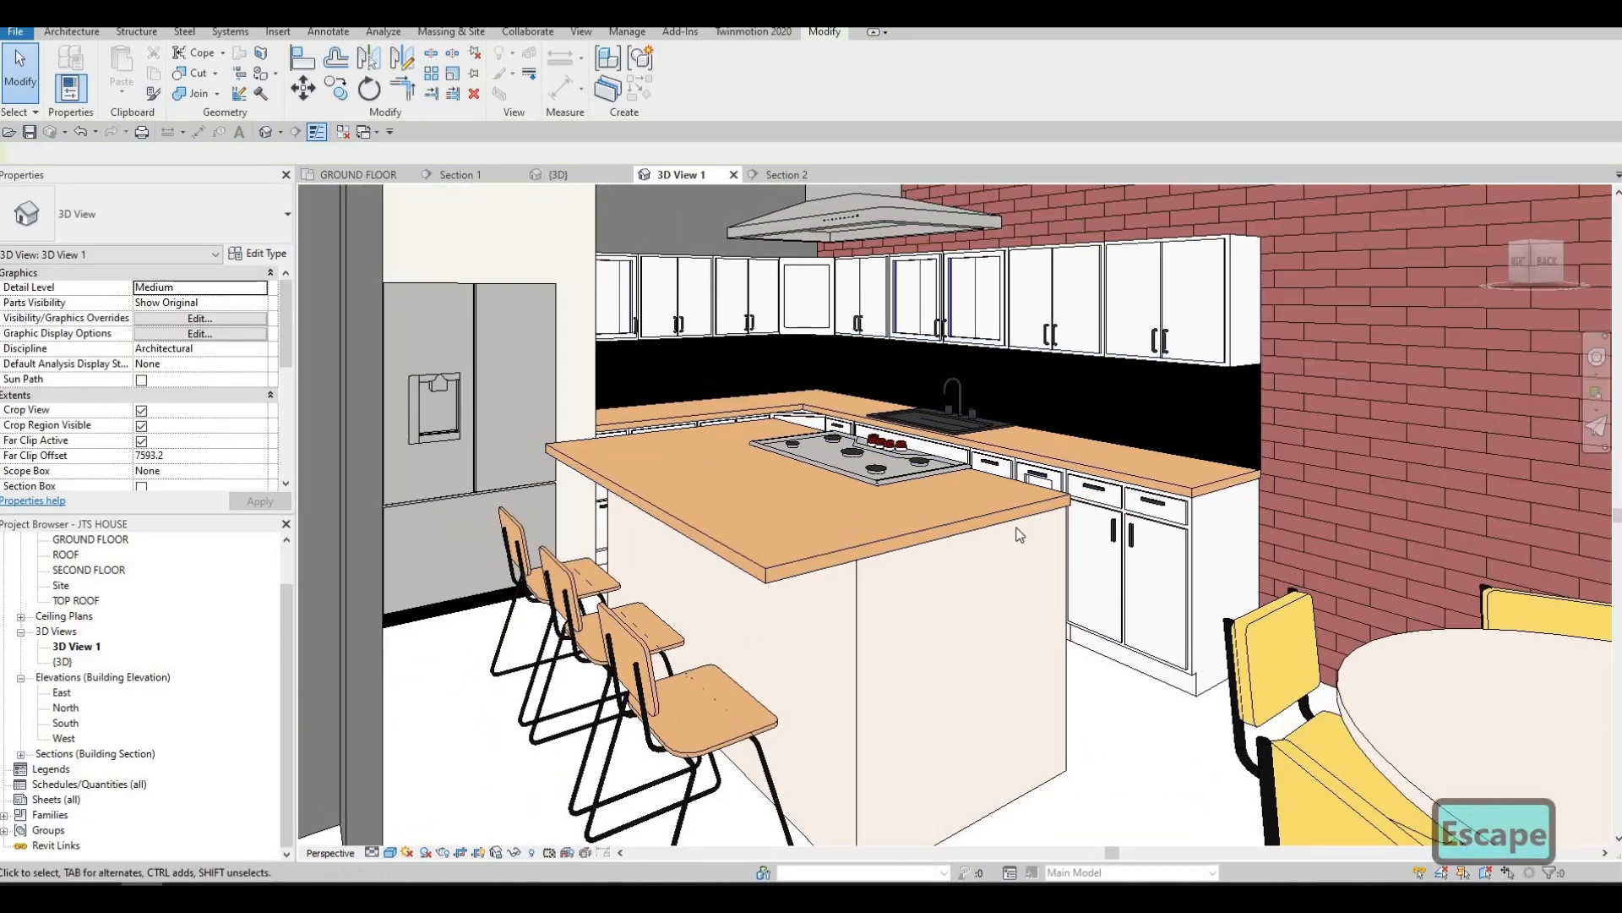
scroll(1013, 530, "down", 2)
scroll(963, 511, "down", 3)
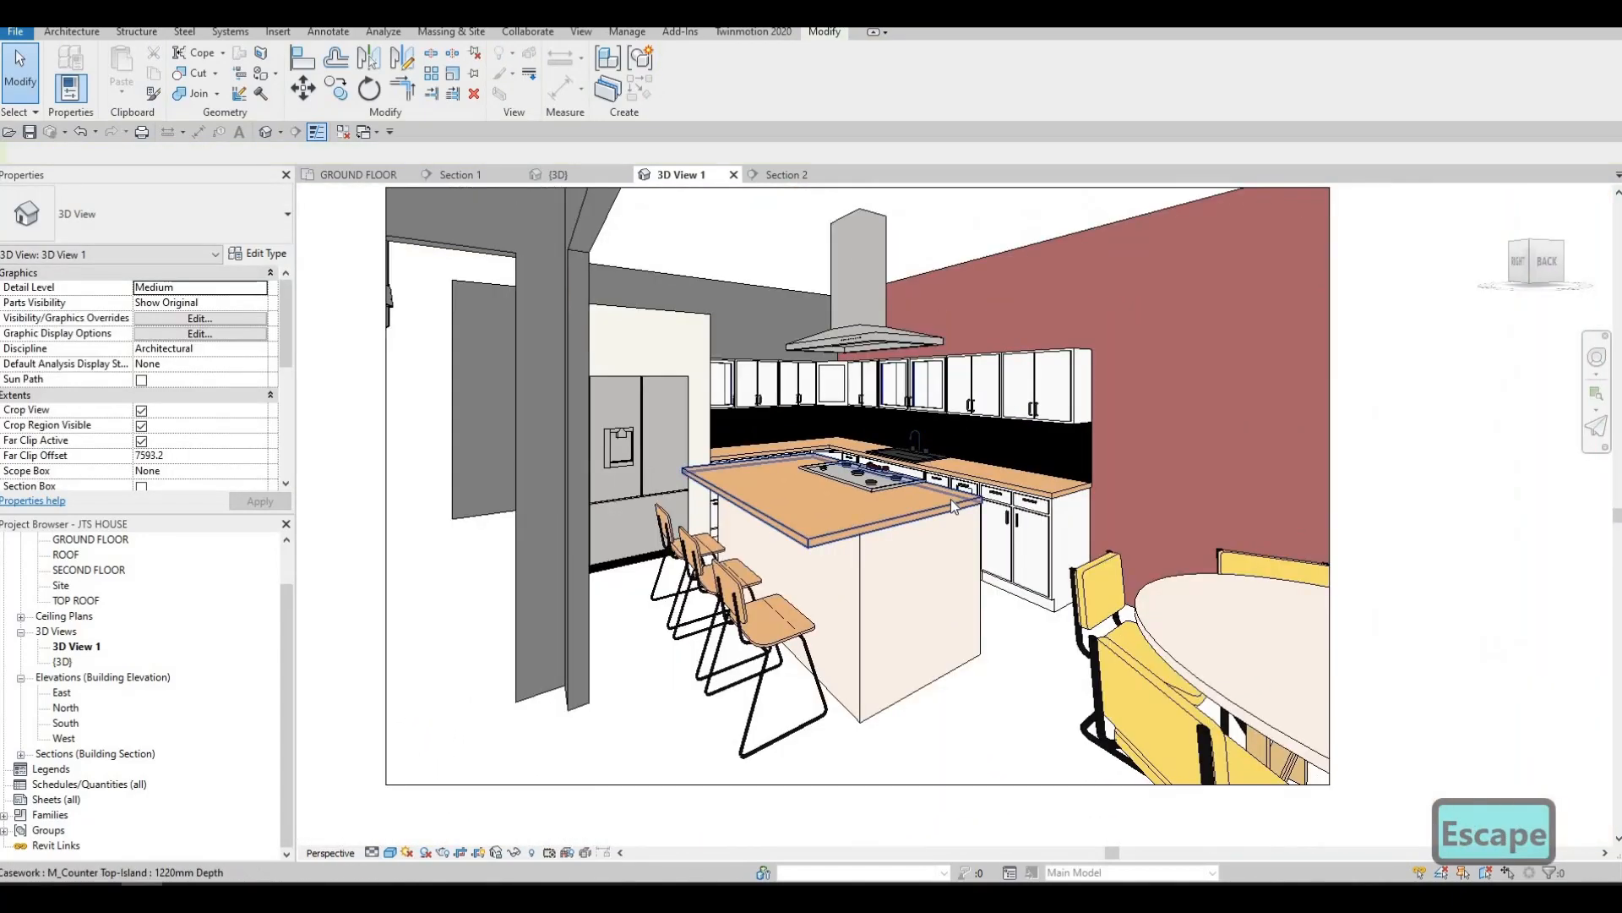
middle_click_drag(934, 554, 945, 507)
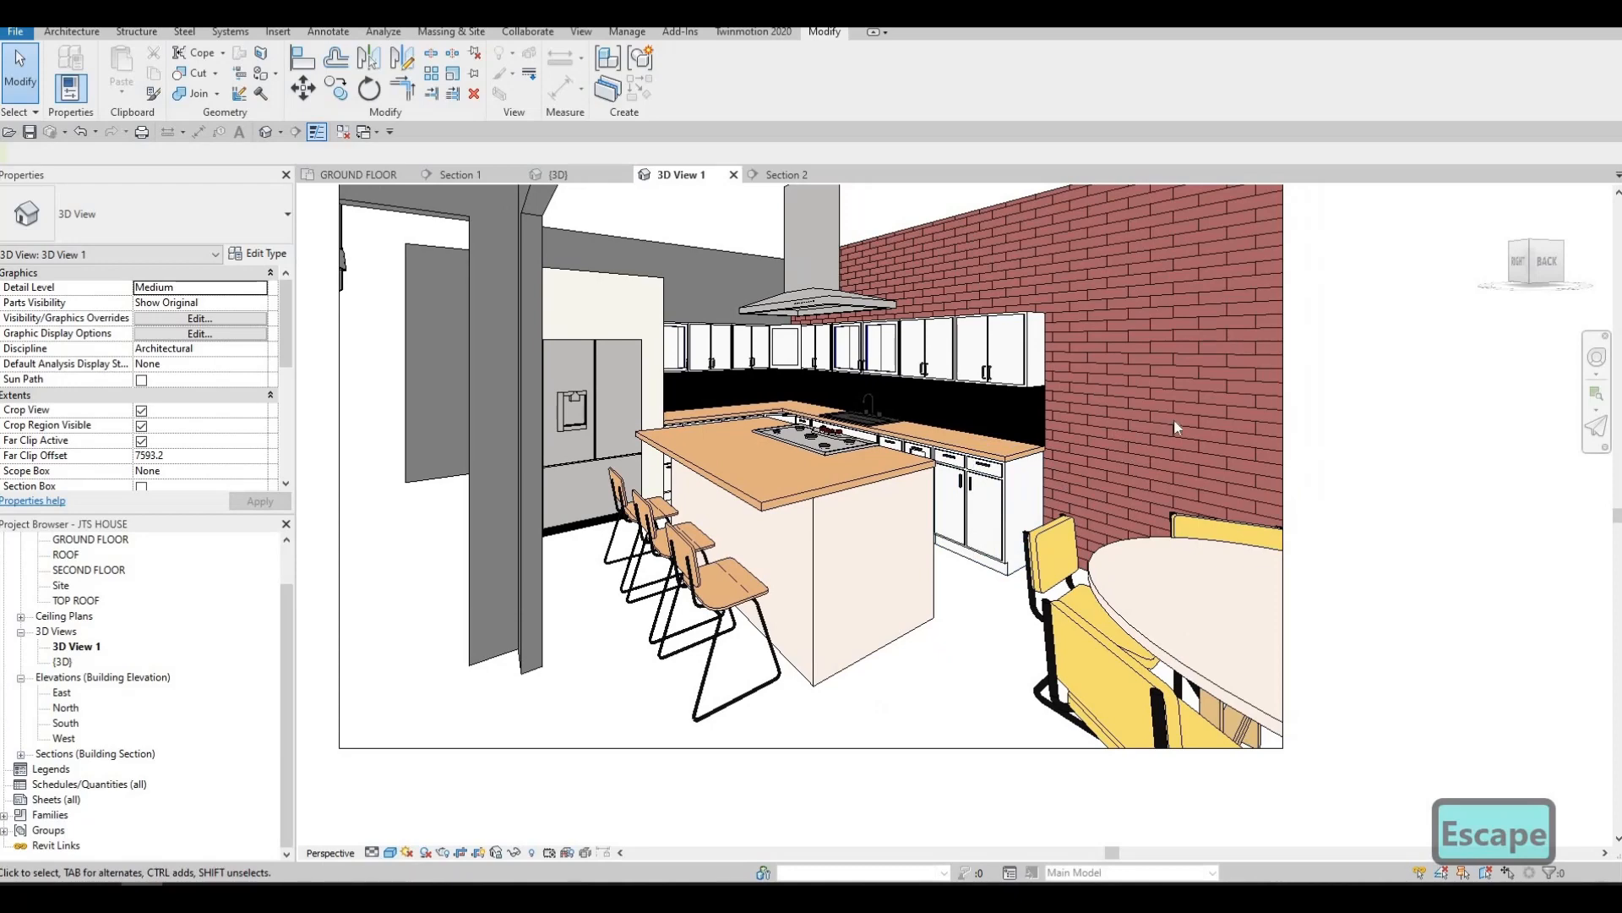
Extend the crop region's dining-side edge to include the casement window in the brick wall, and check that window's properties
scroll(1173, 418, "down", 2)
left_click(1169, 469)
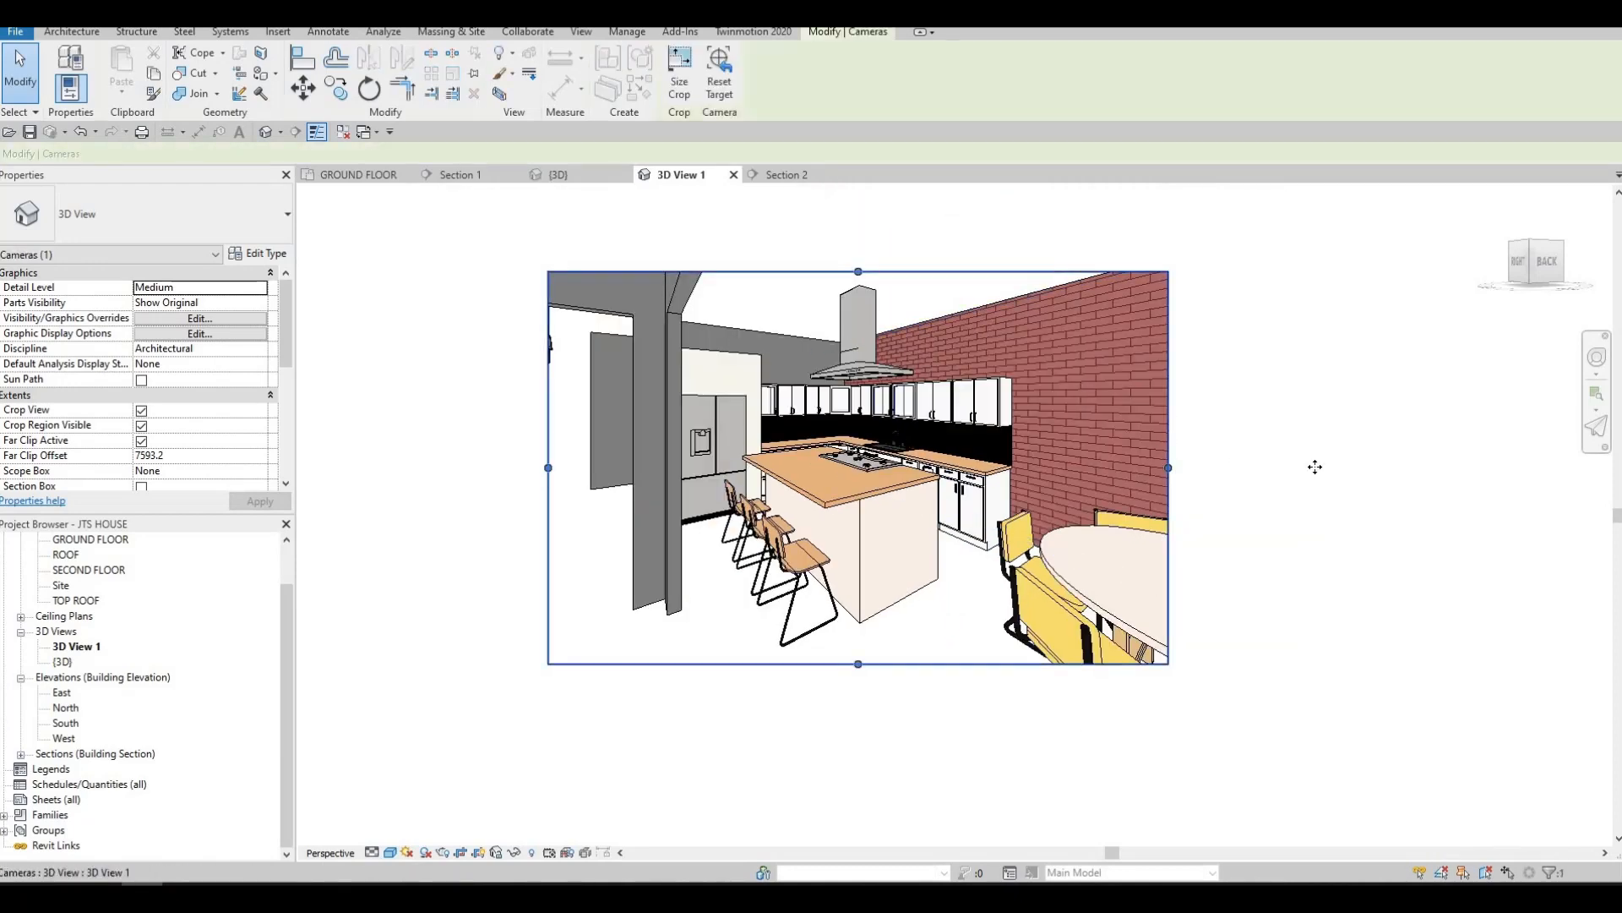
left_click_drag(1315, 468, 1235, 480)
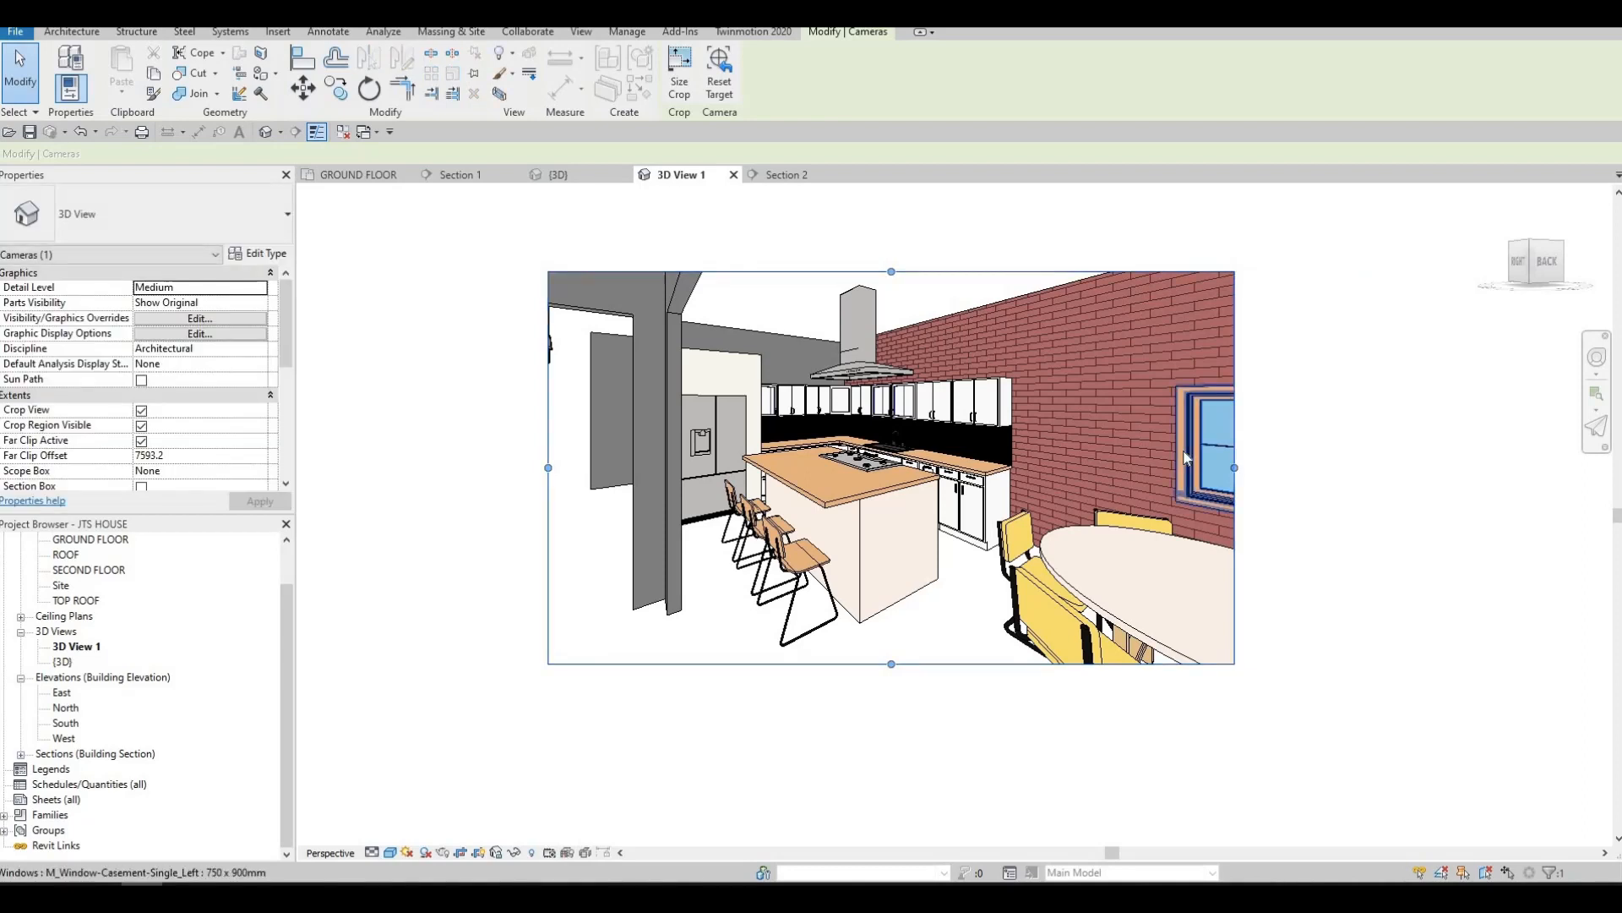
left_click(1185, 457)
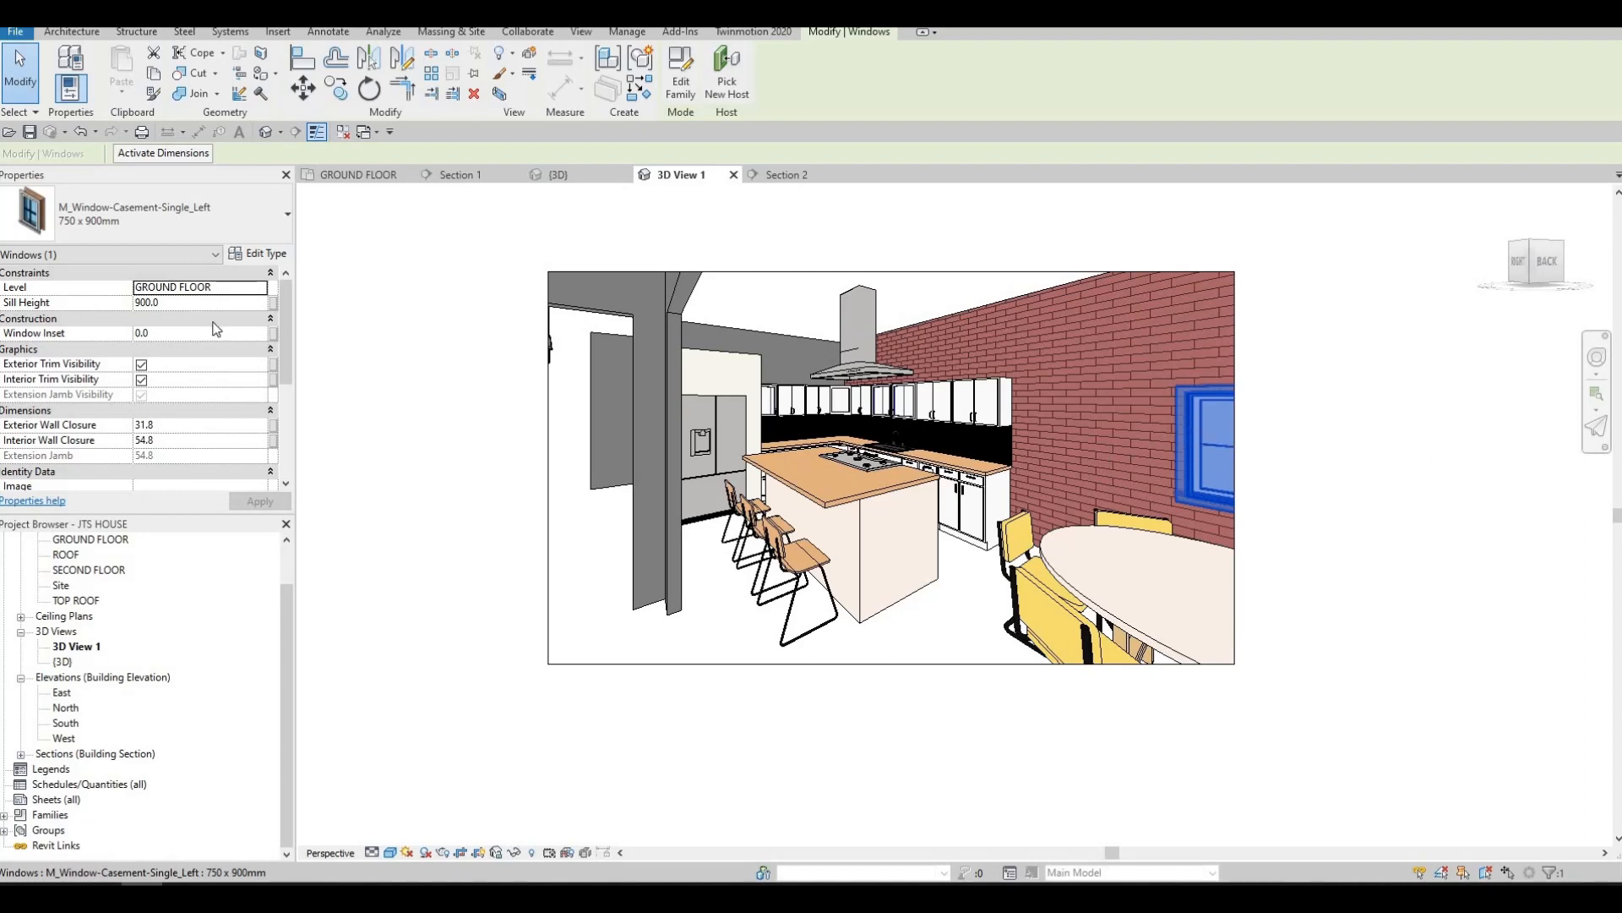
key("Escape")
key("Escape")
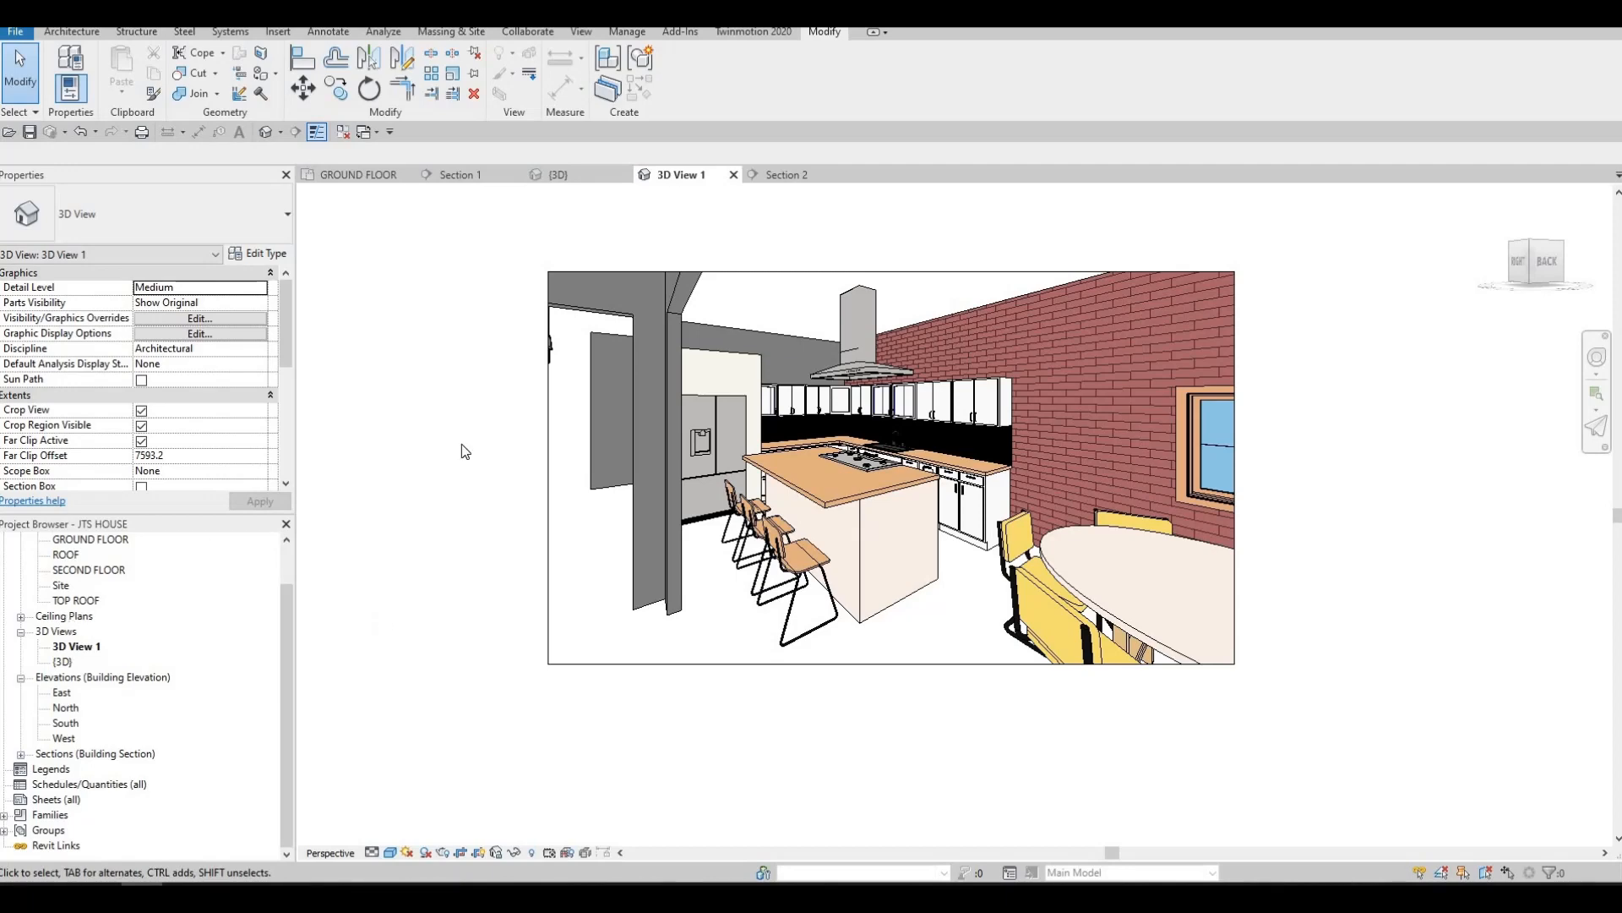
Return to the ground floor plan and view its full layout
left_click(359, 174)
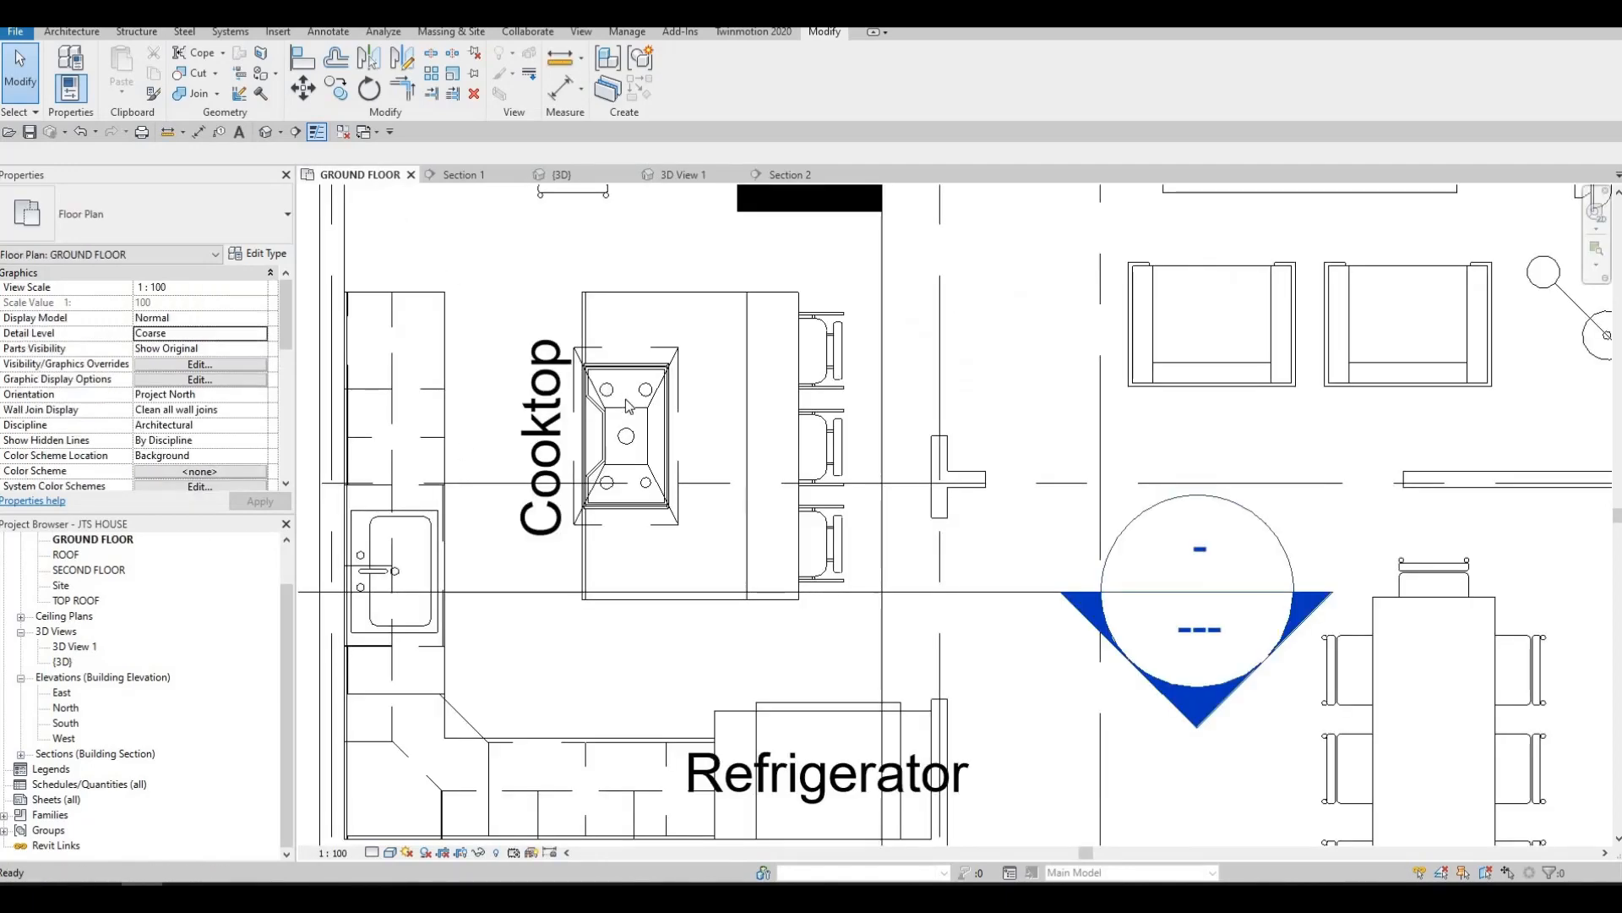
scroll(628, 406, "down", 6)
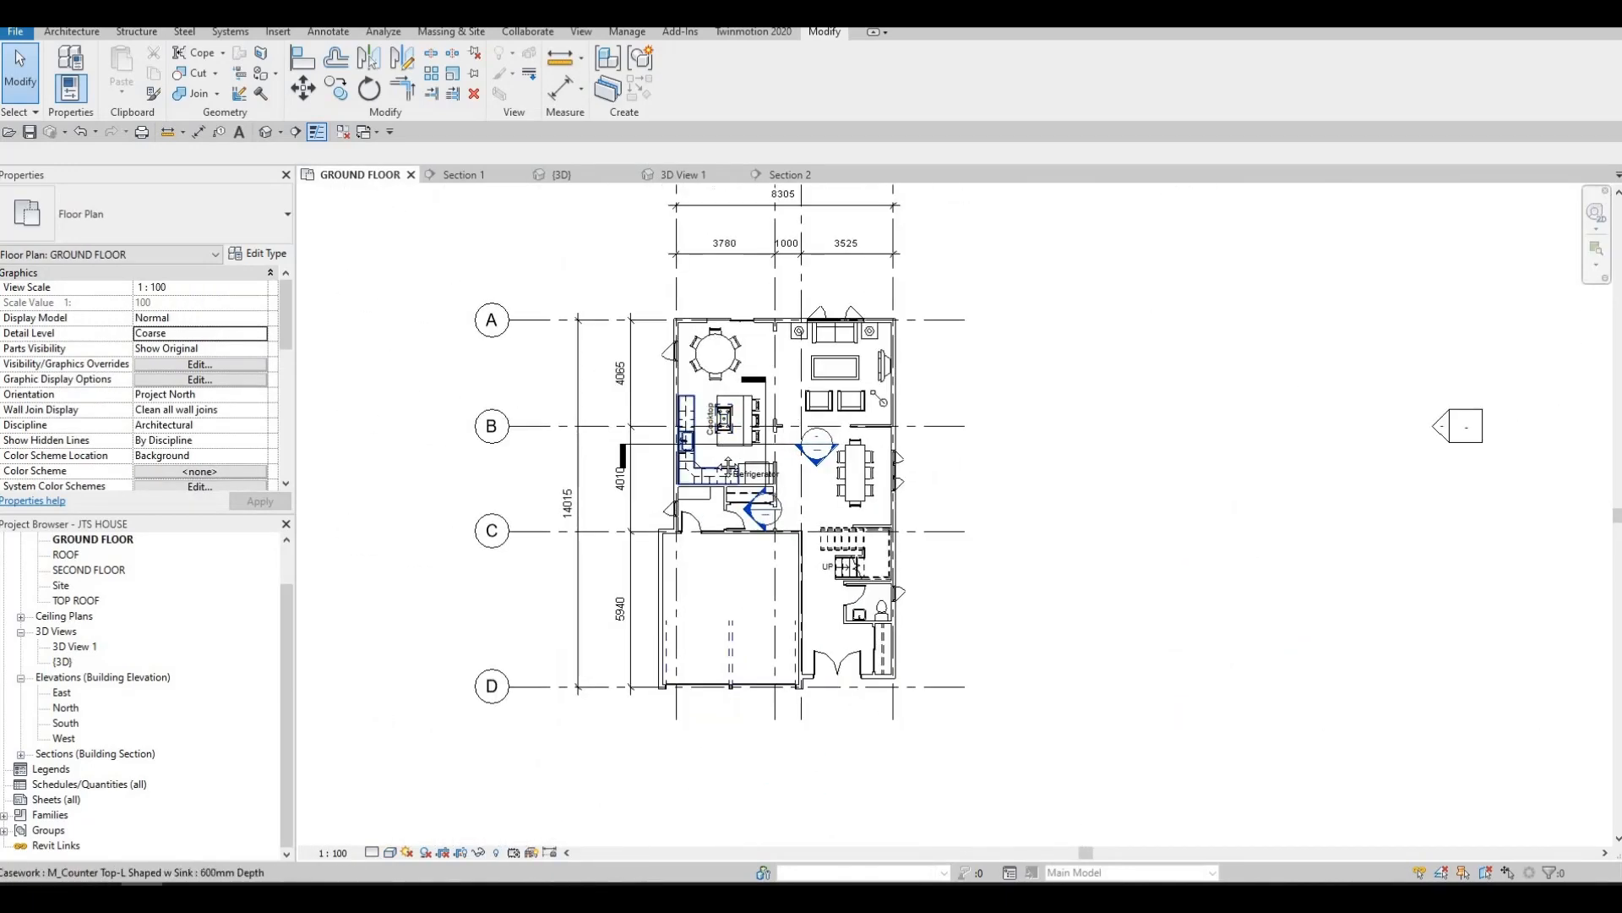
scroll(727, 465, "down", 2)
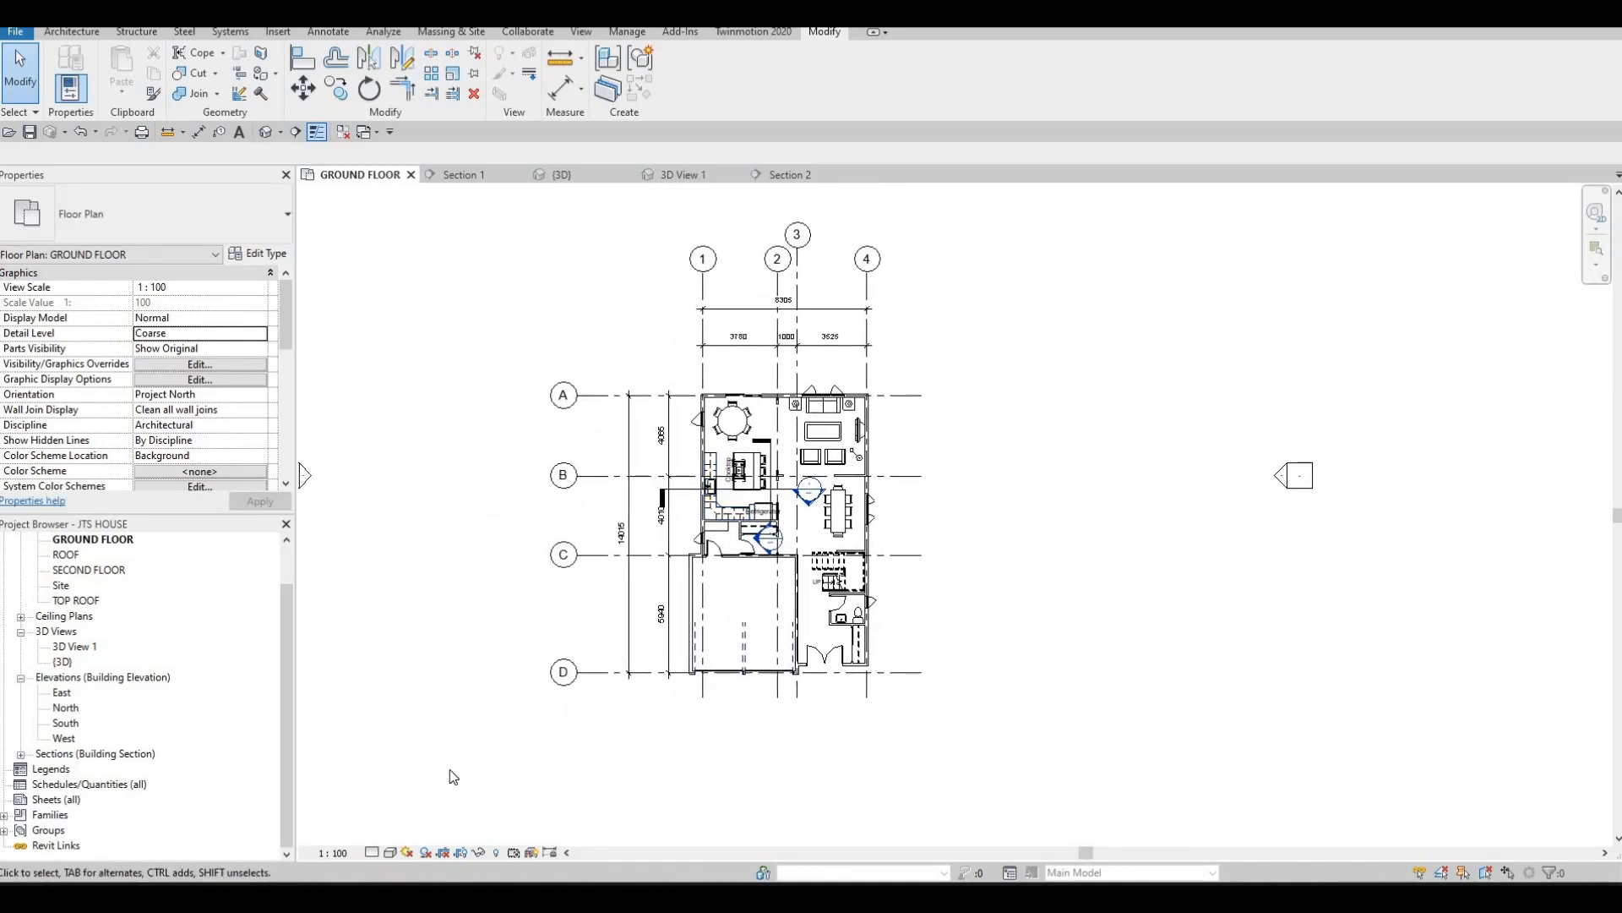